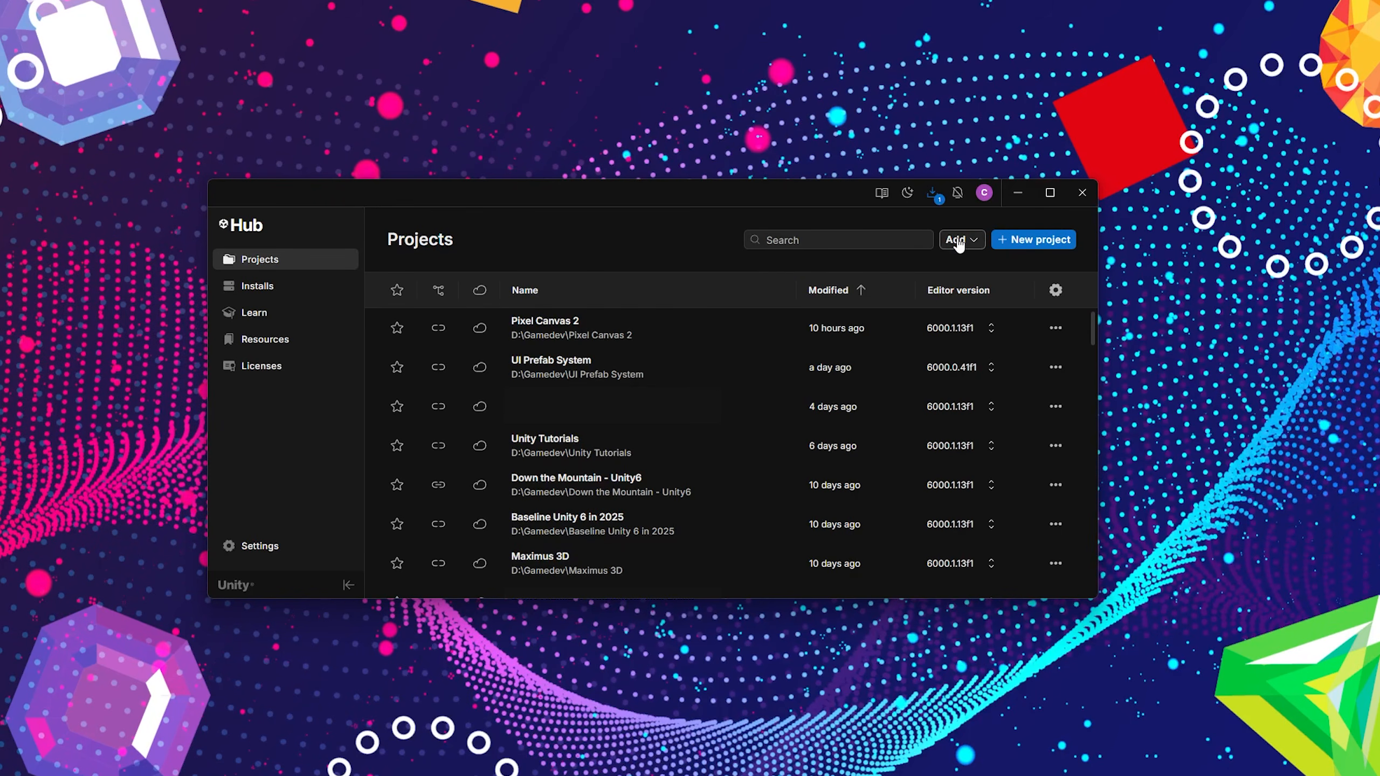
Step: Start a new project and browse the available project templates
left_click(1035, 240)
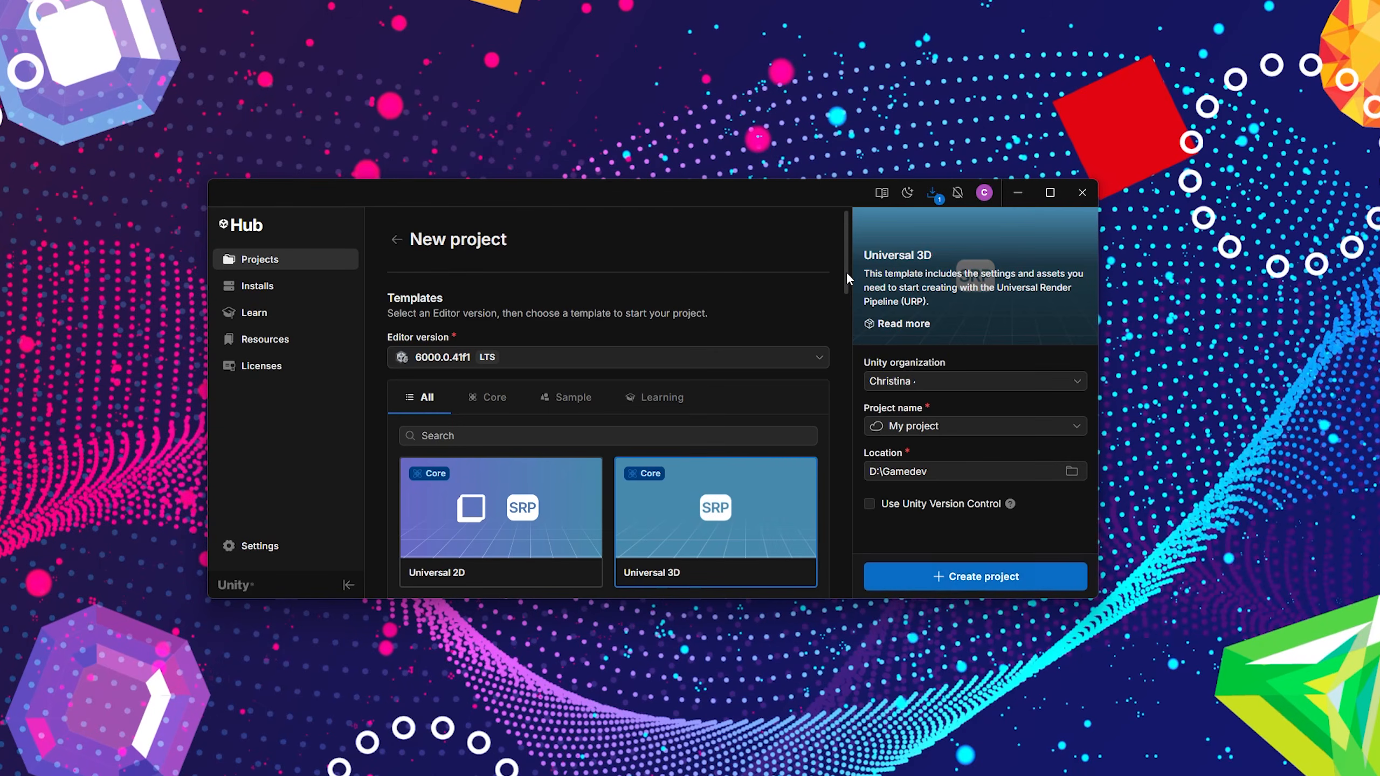
left_click_drag(845, 271, 829, 530)
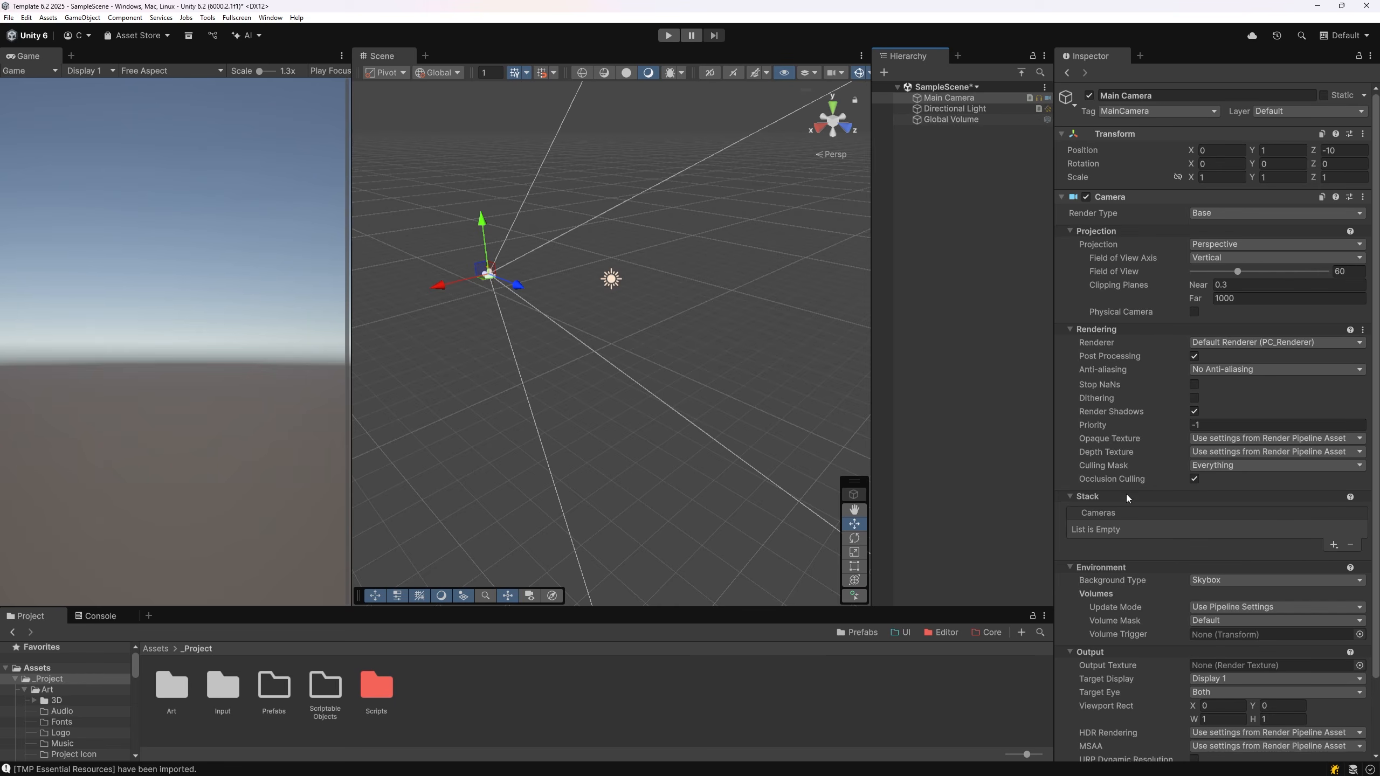
Step: Add the table_small_decorated_B model from the fbx(unity) folder to the SampleScene and frame it in the scene view
scroll(60, 723, "down", 5)
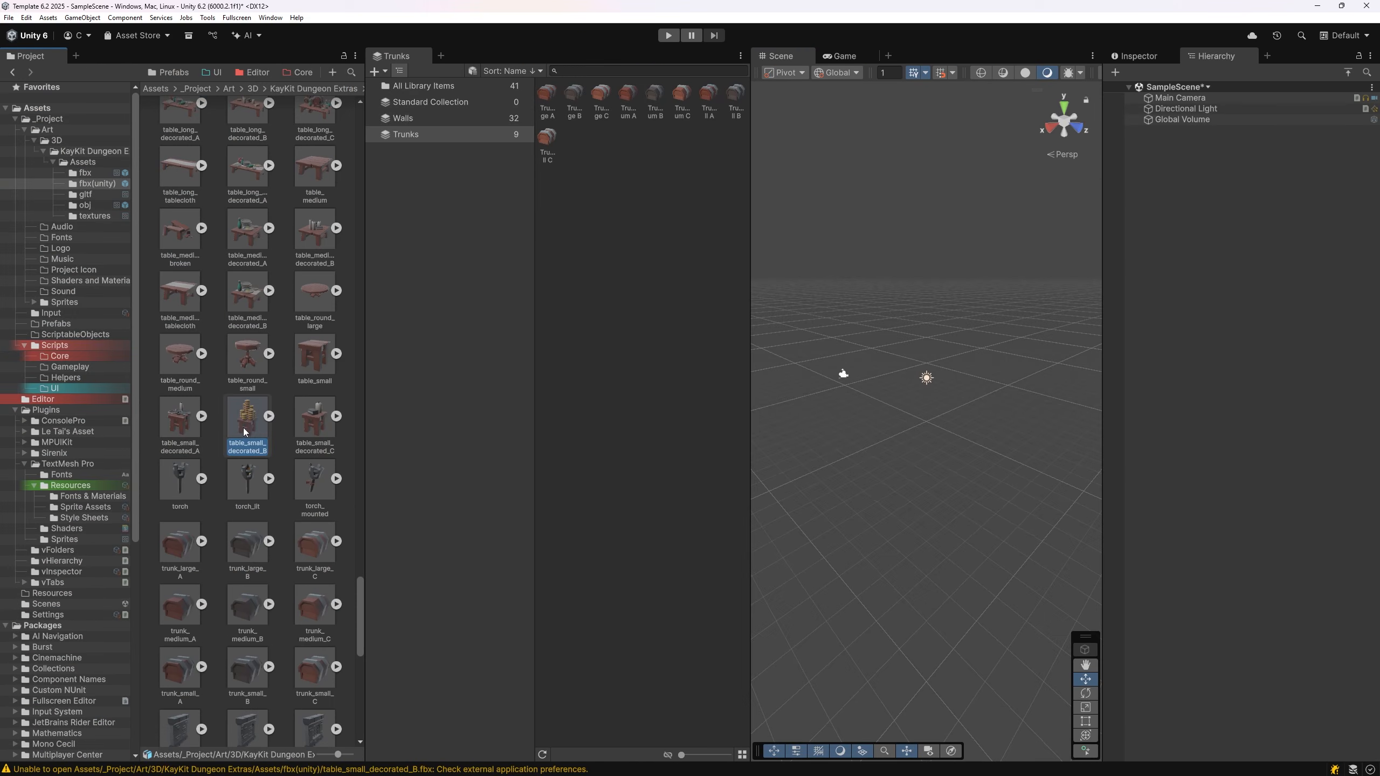
left_click_drag(245, 433, 1253, 299)
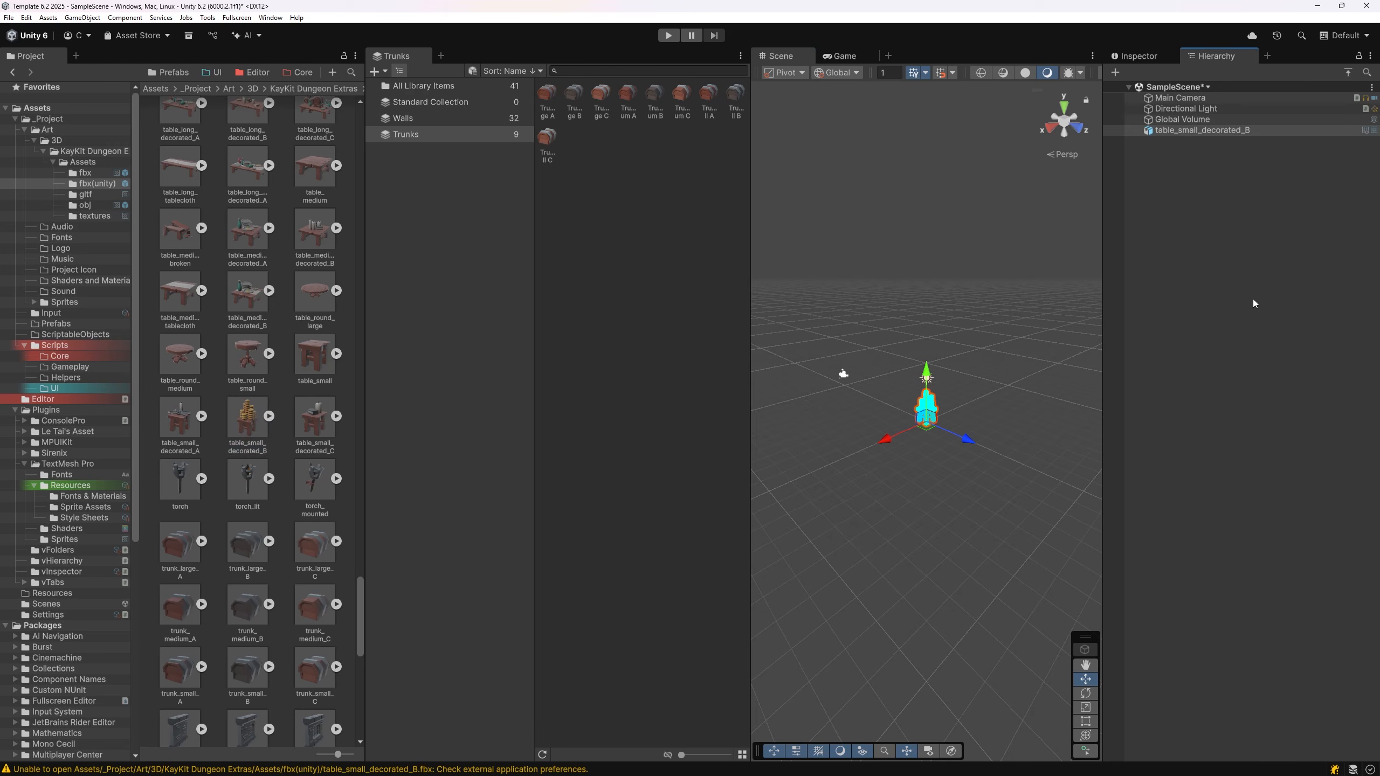
double_click(1175, 132)
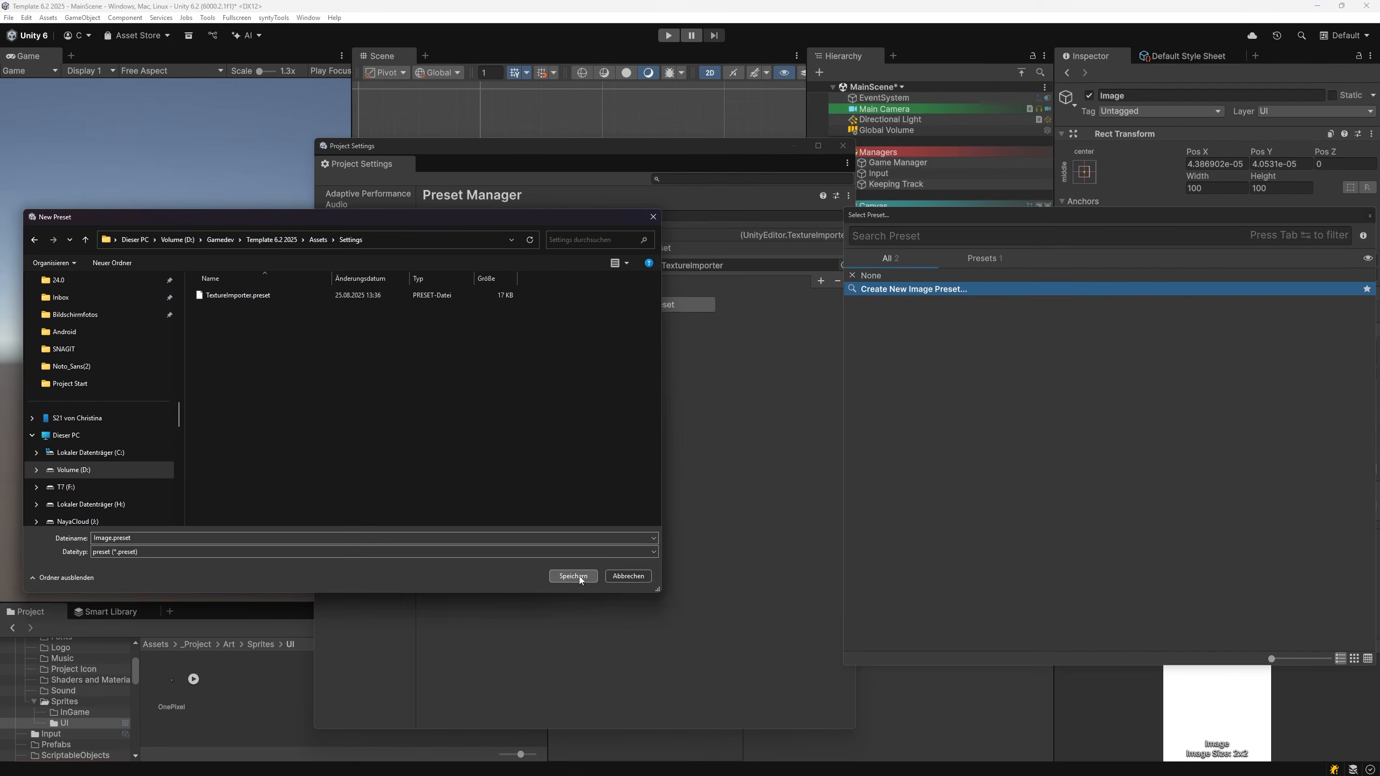
Step: Save the Image component preset as Image.preset in the Settings folder and begin adding a component default preset in the Preset Manager
left_click(576, 576)
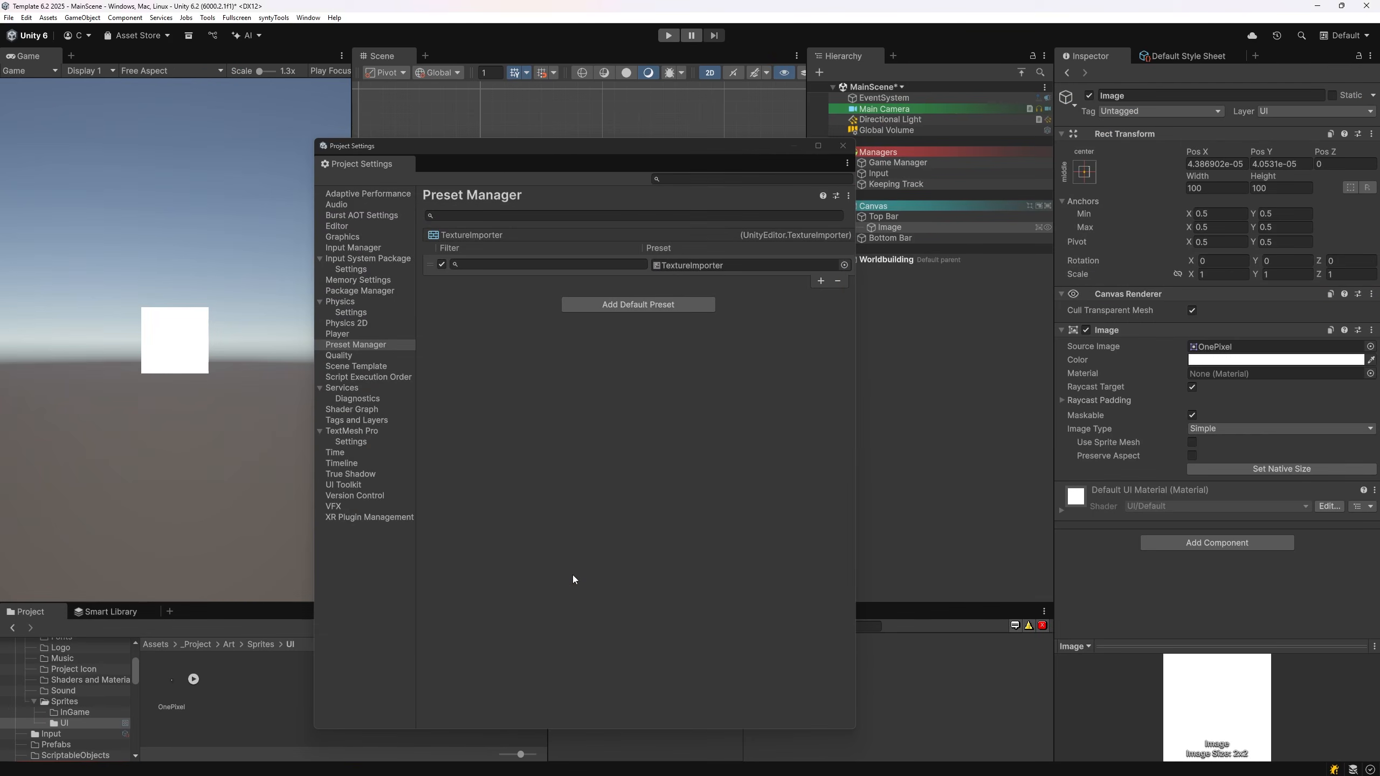
left_click(620, 306)
left_click(605, 368)
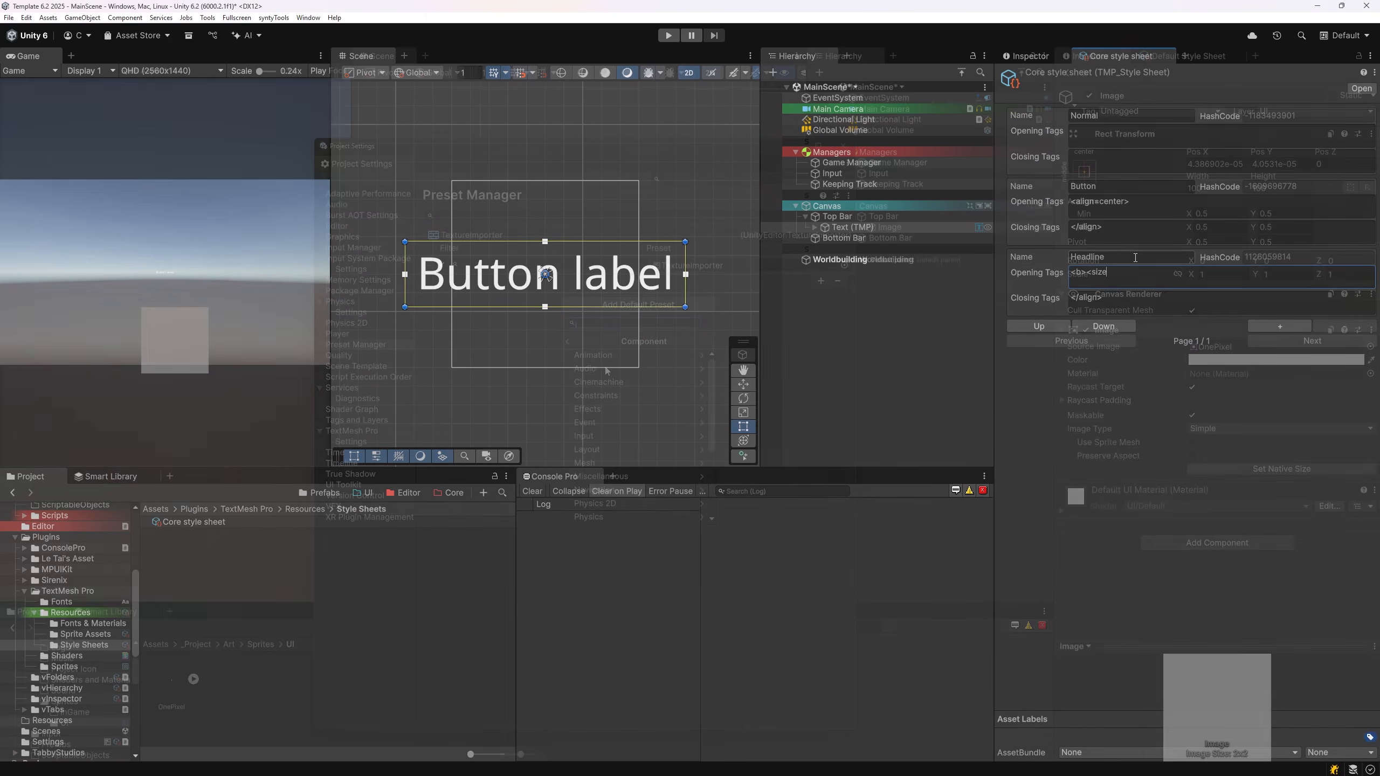
Step: Complete the Headline style's opening tags as <b><size=1.4em> and replace its closing tag with the size closing tag
type("1.4em>")
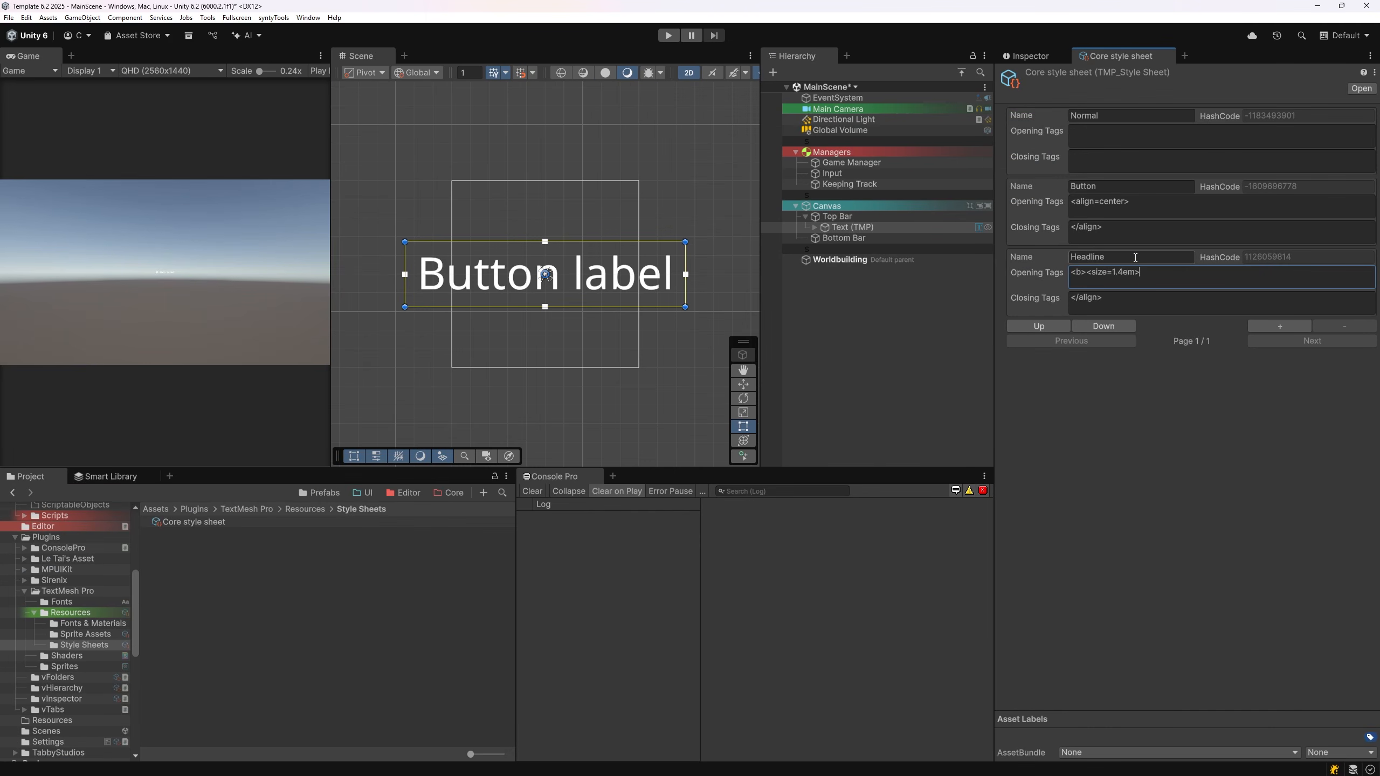
left_click(1110, 305)
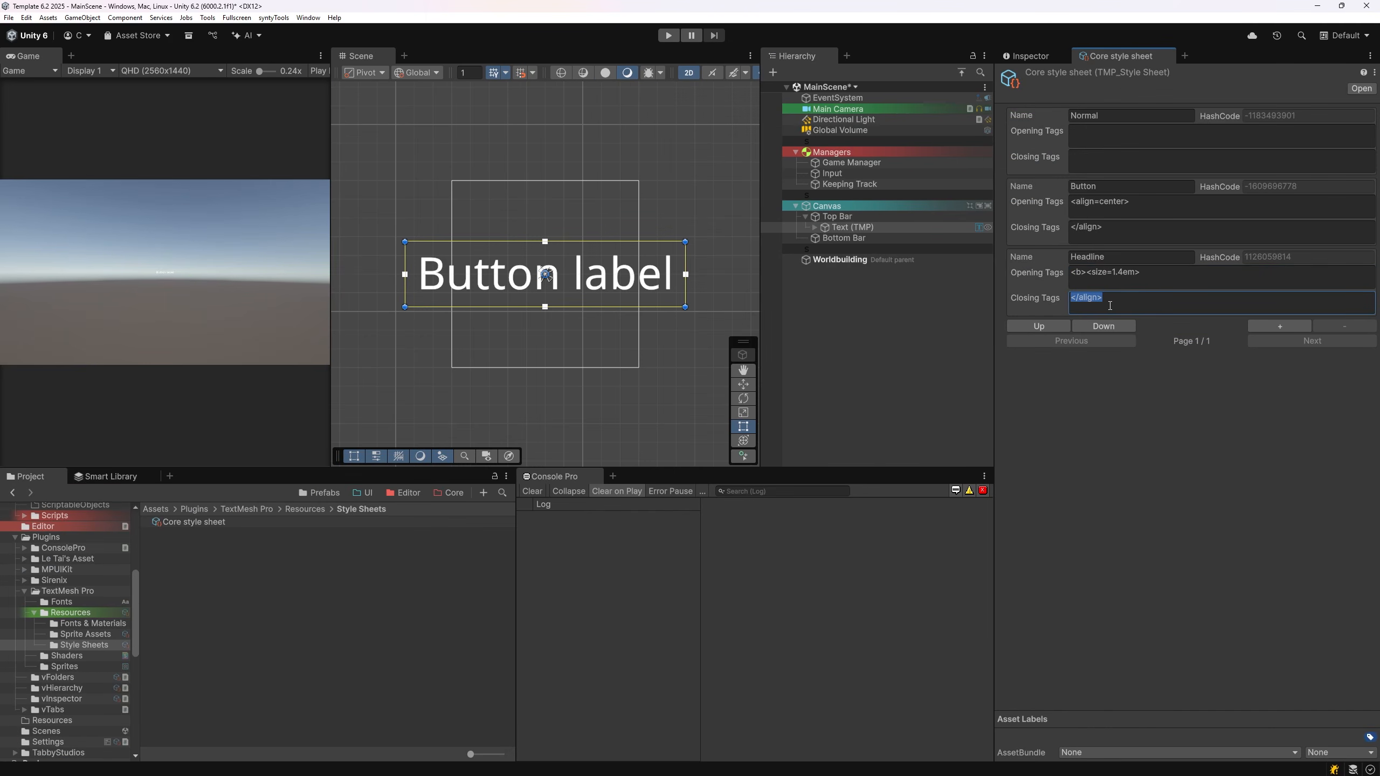
type("</size")
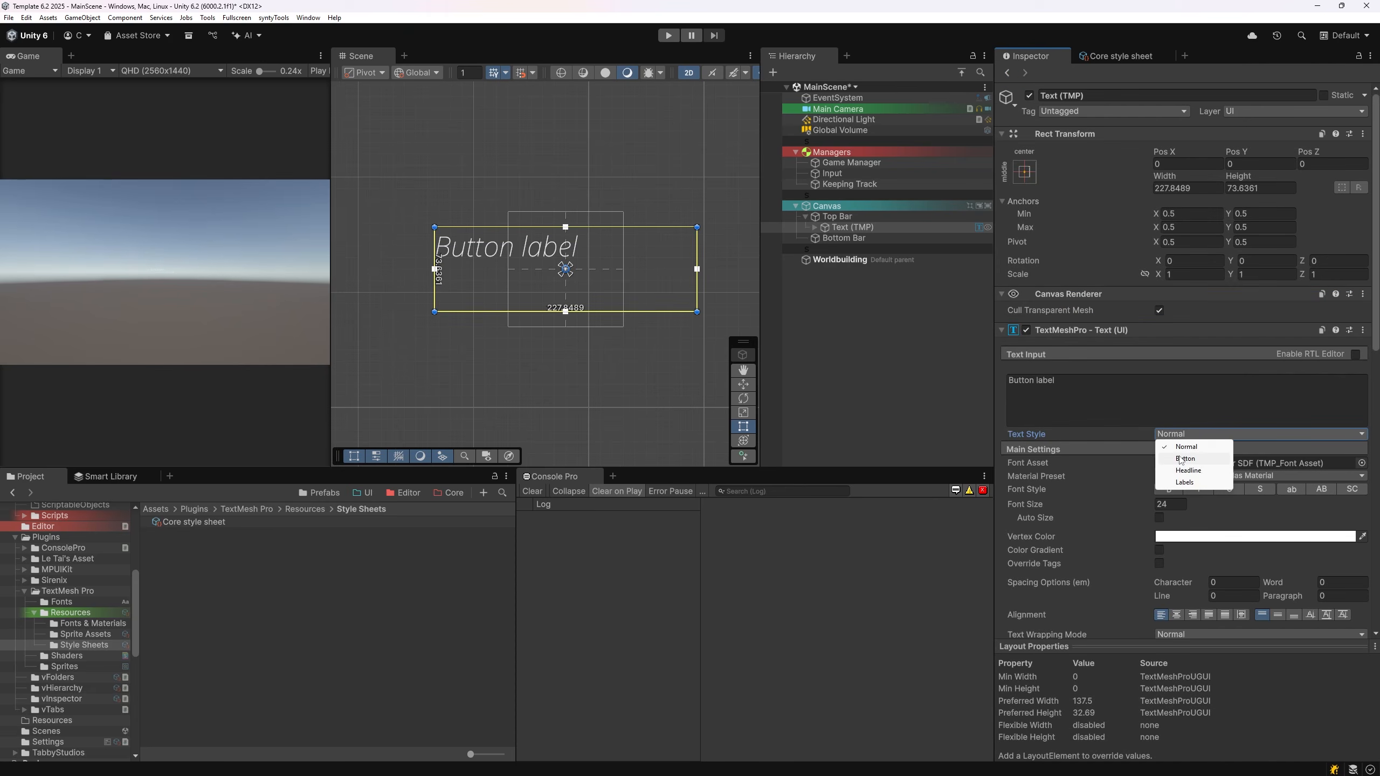
Step: Try the Button text style on the "Button label" text and return it to the Normal style
left_click(1178, 458)
left_click(1178, 437)
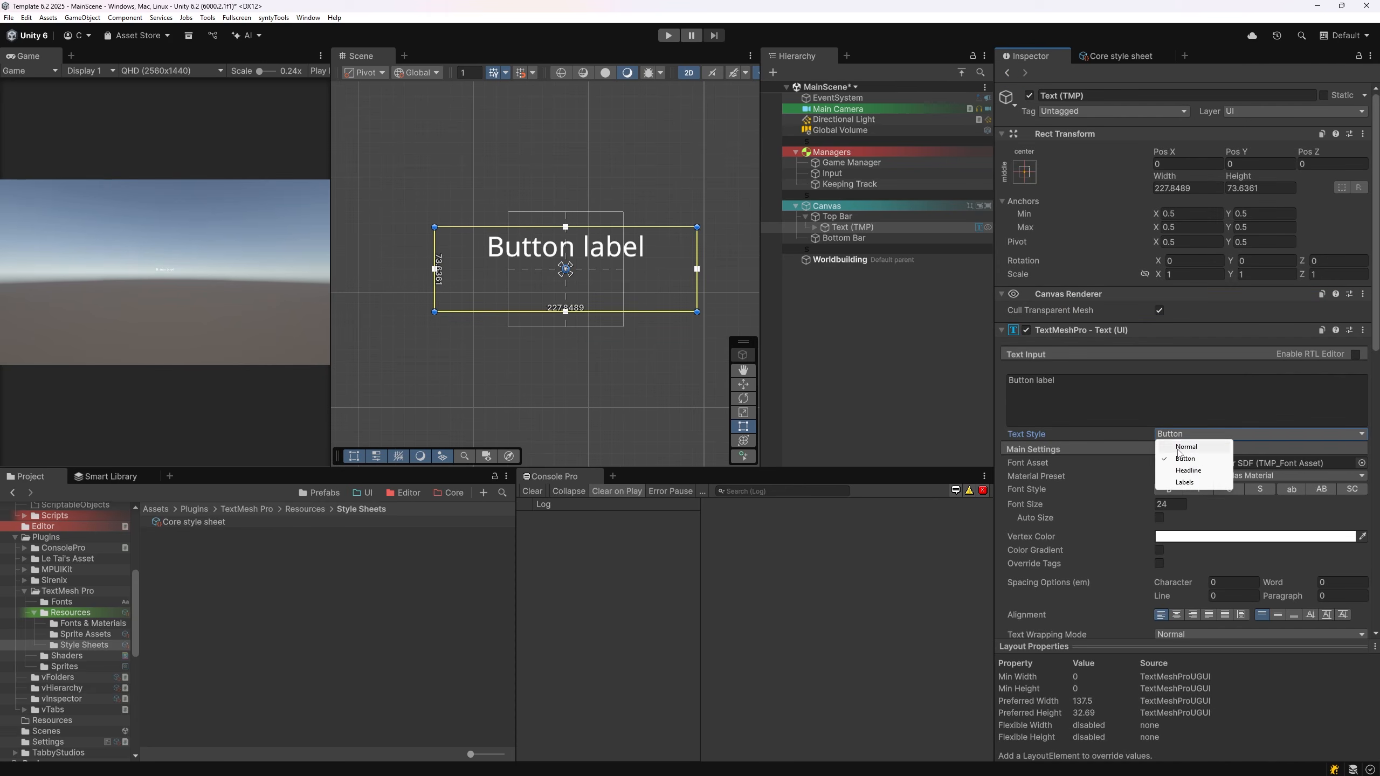
left_click(1178, 448)
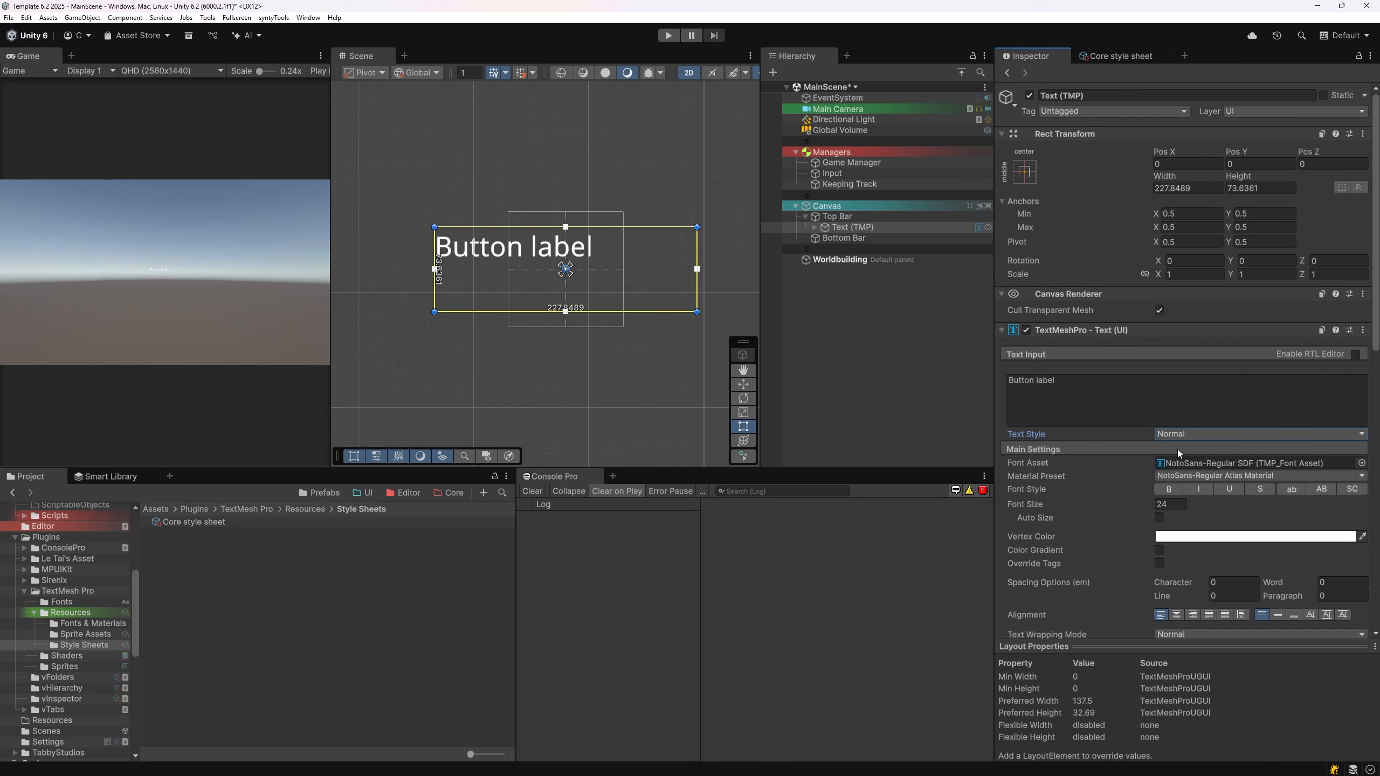
Step: Open the label's vertex color picker and pick the Background Color swatch, followed by the Selection in Input Field swatch
left_click(1170, 537)
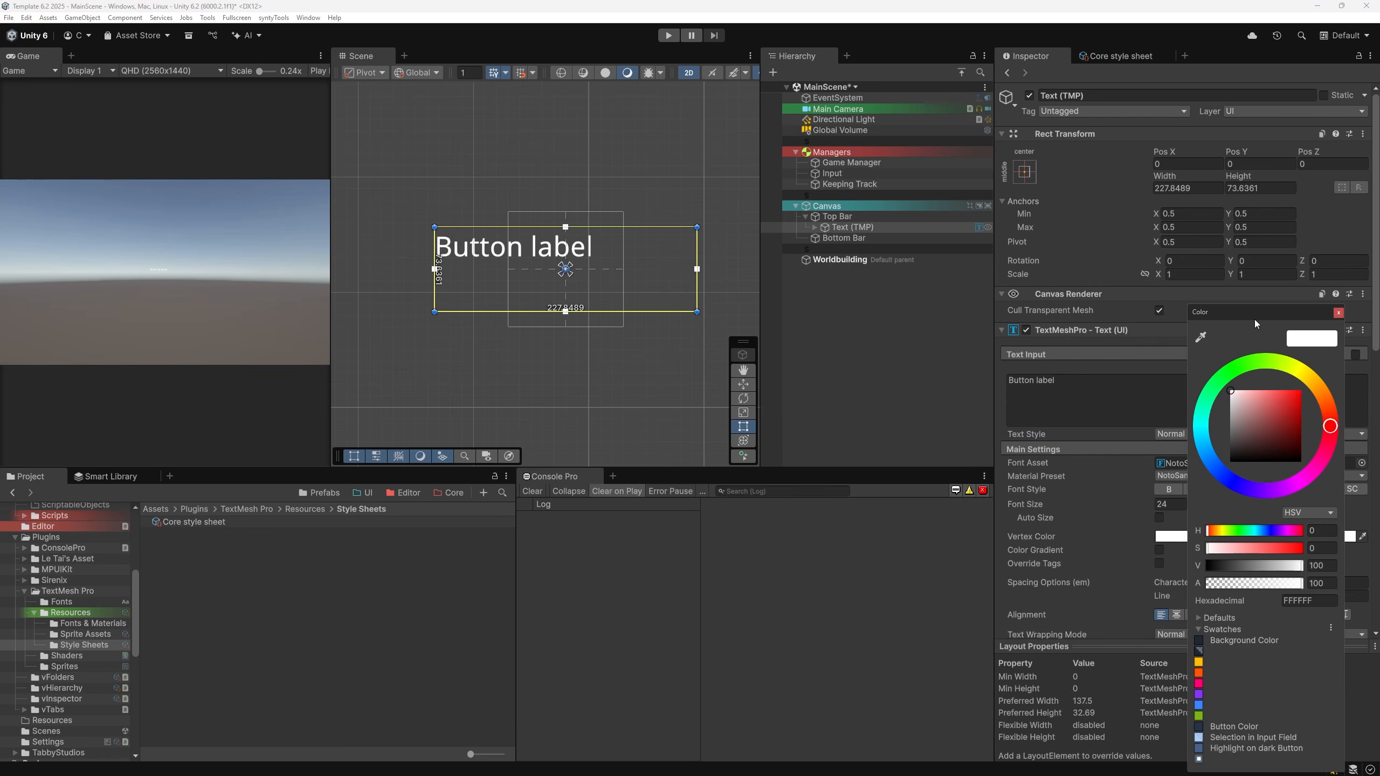
left_click_drag(1255, 319, 728, 80)
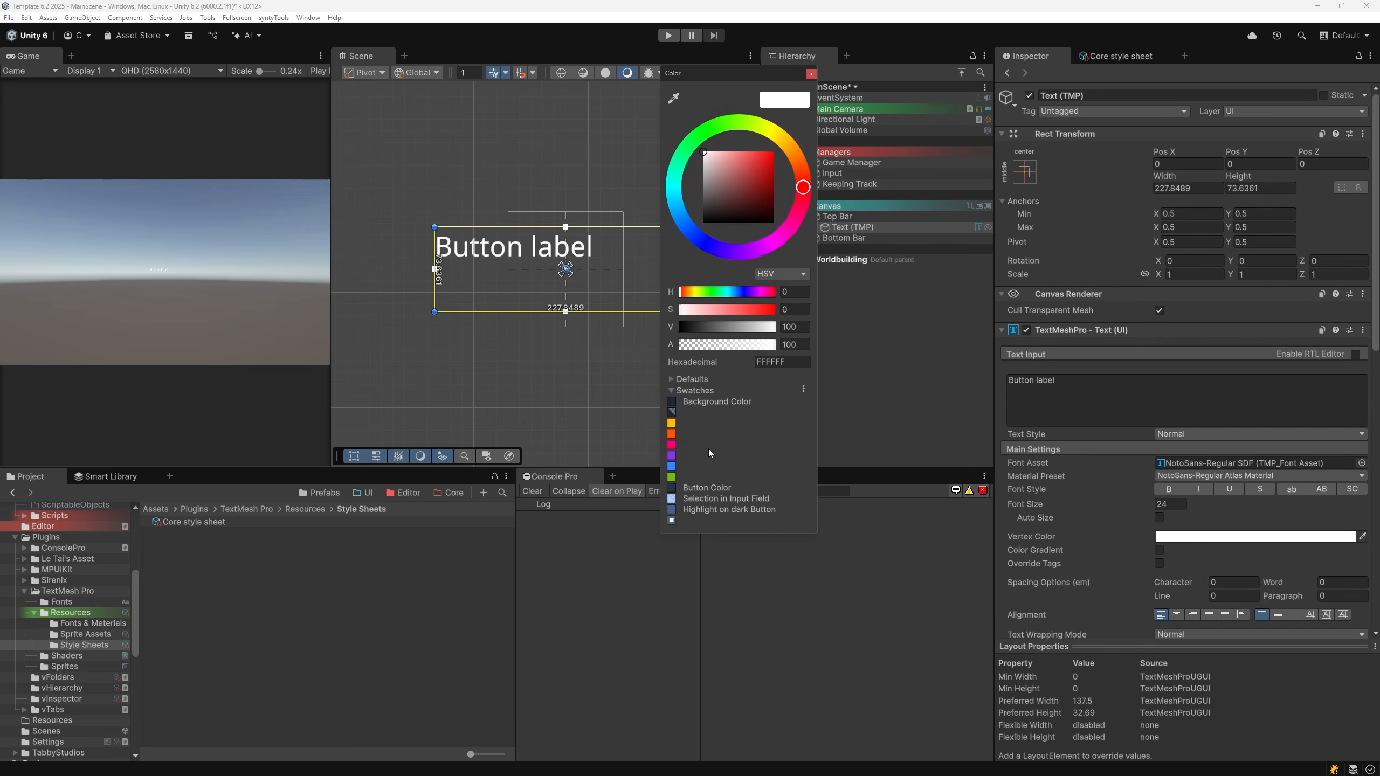
left_click(707, 402)
left_click(720, 499)
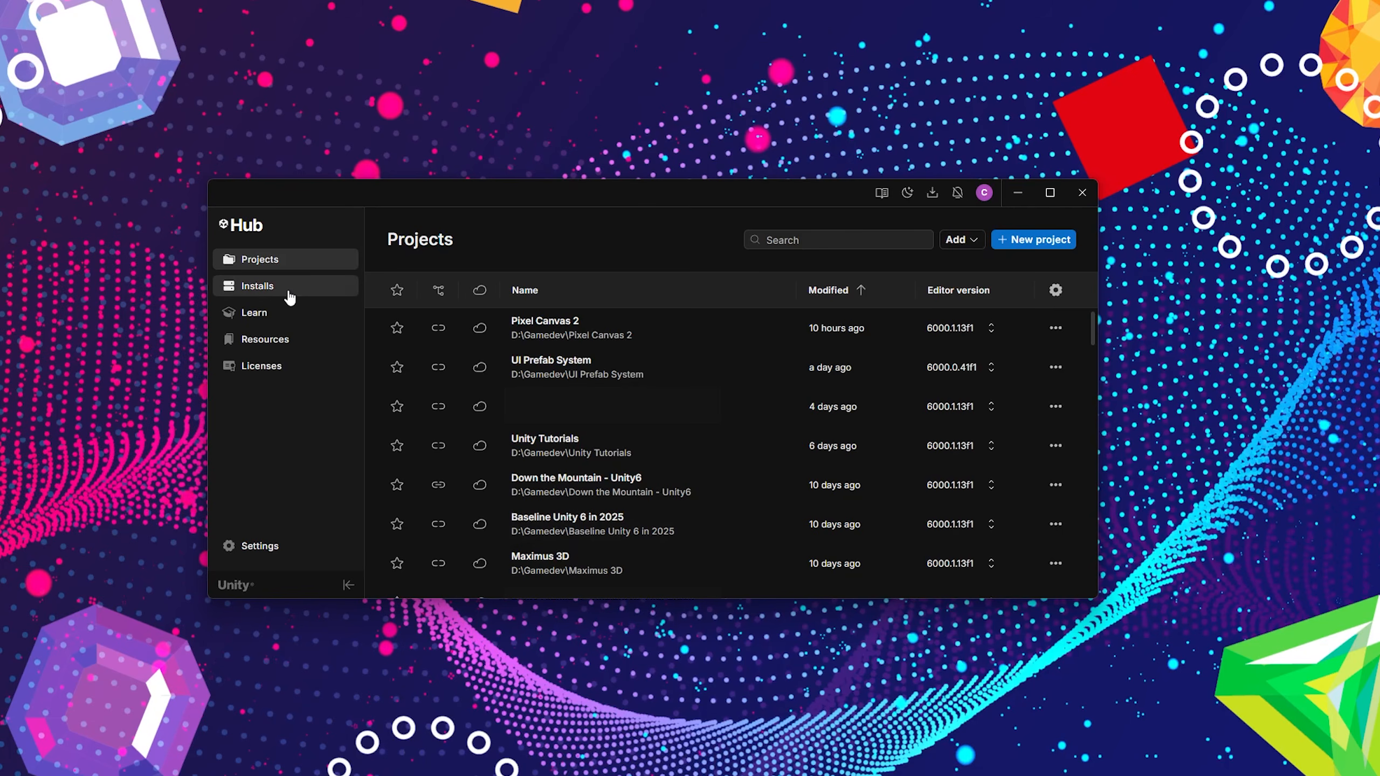
Step: In Unity Hub, view the official editor releases and choose Unity 6.2 (6000.2.1f1) for installation
left_click(290, 297)
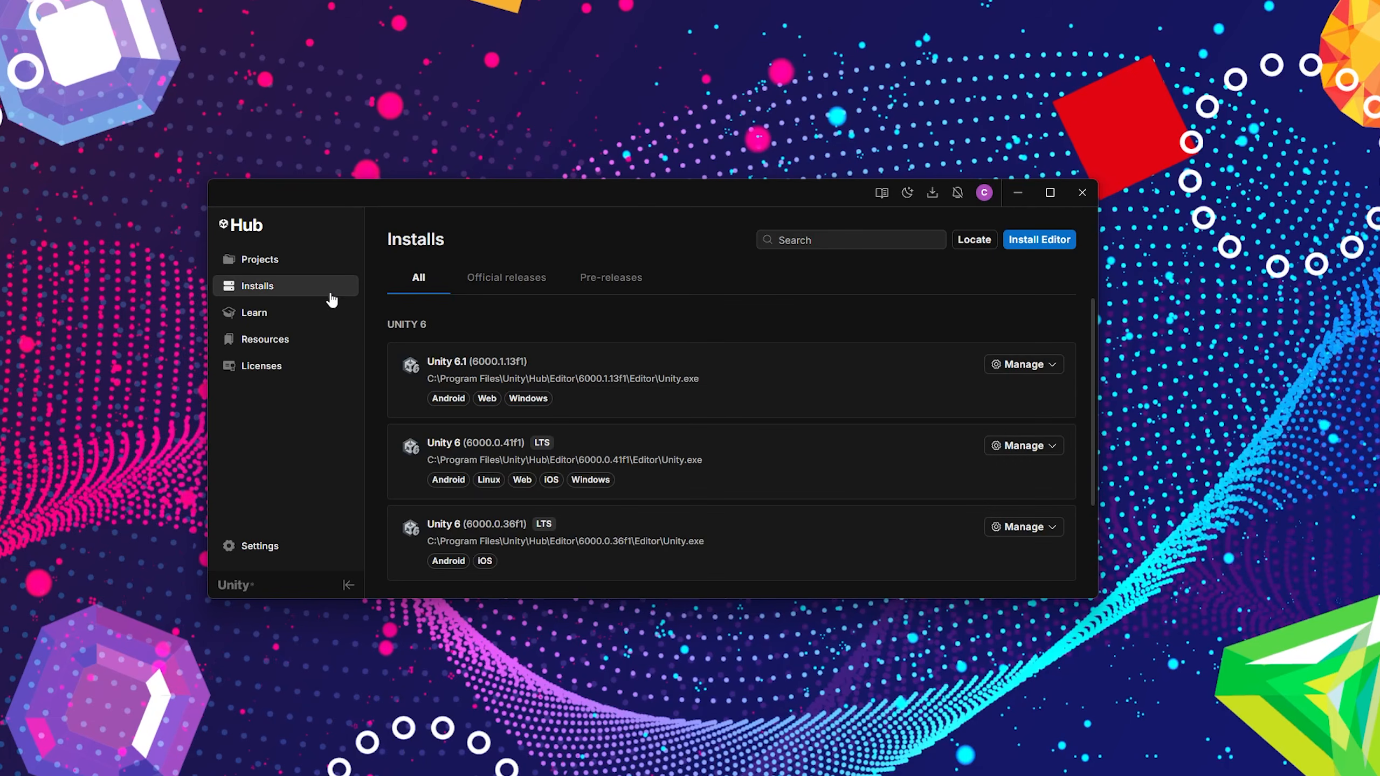
left_click(482, 294)
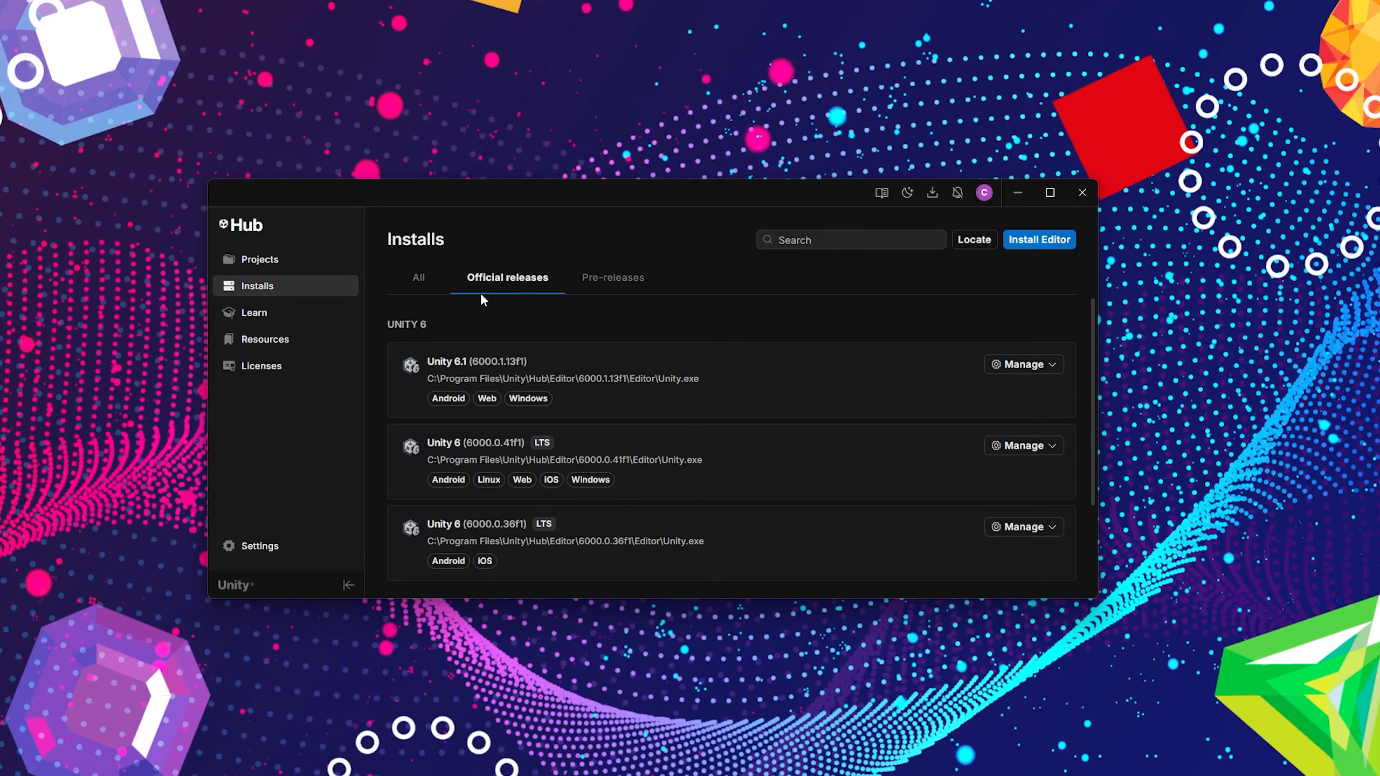
left_click(1025, 239)
left_click(913, 341)
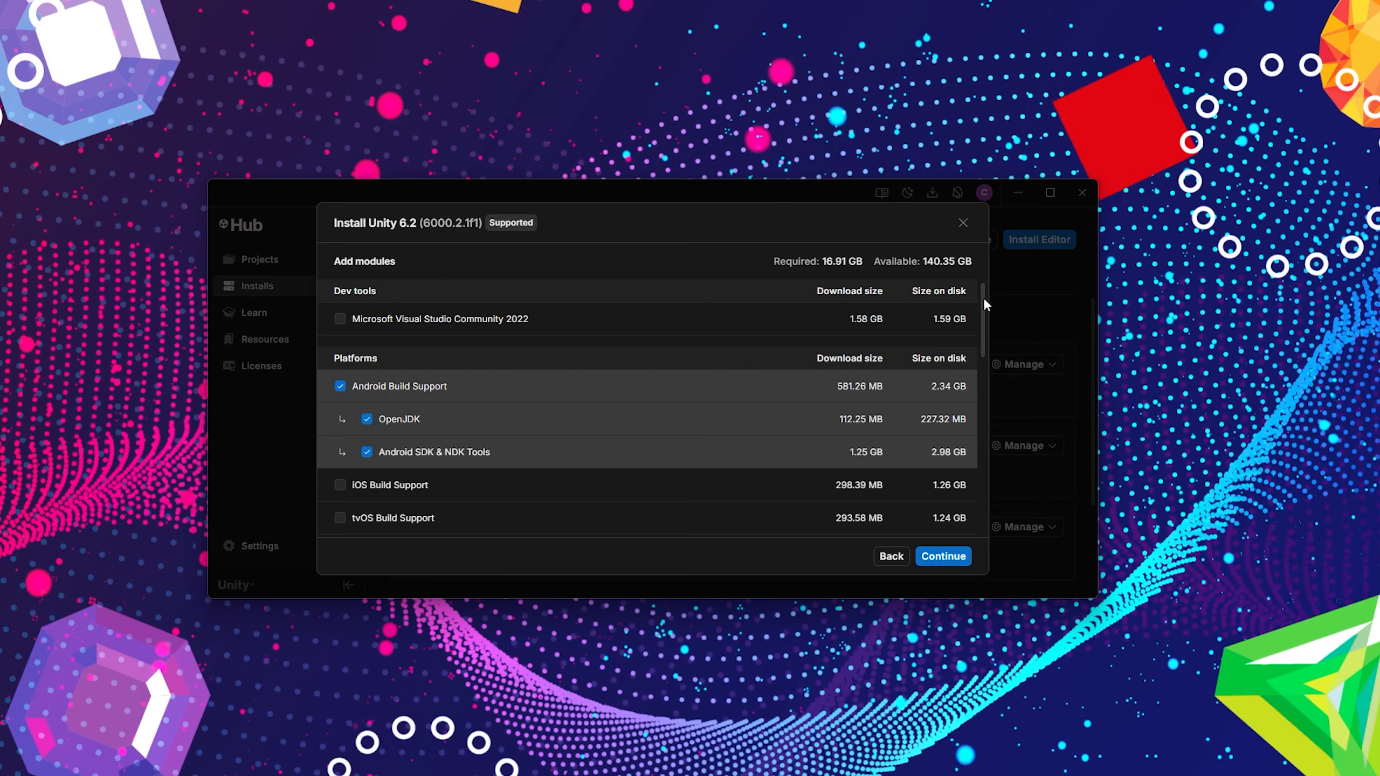
Step: Install Unity 6.2 with Android Build Support, accepting the Android SDK and NDK license terms, and expand the download progress details
mouse_move(984, 298)
left_mouse_down()
mouse_move(964, 489)
mouse_move(981, 287)
left_mouse_up()
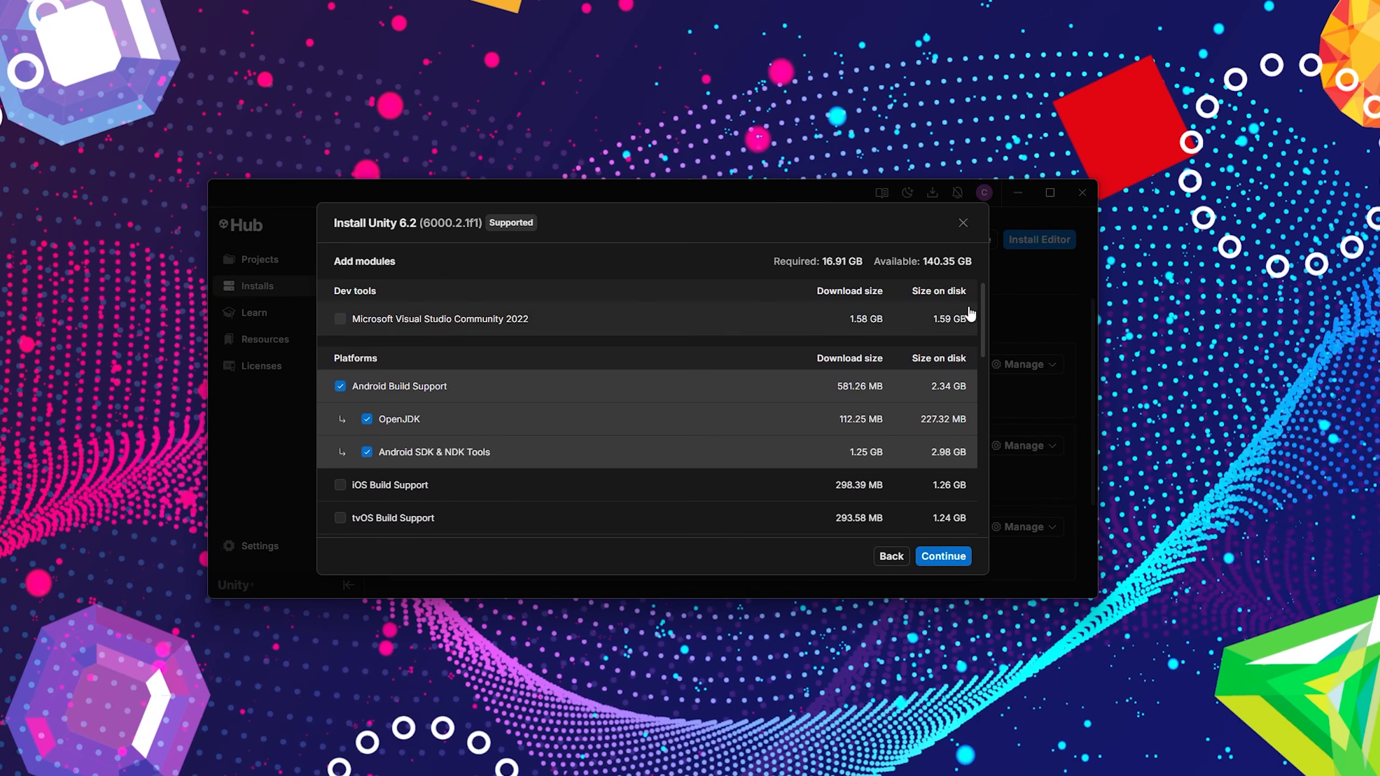
left_click(944, 556)
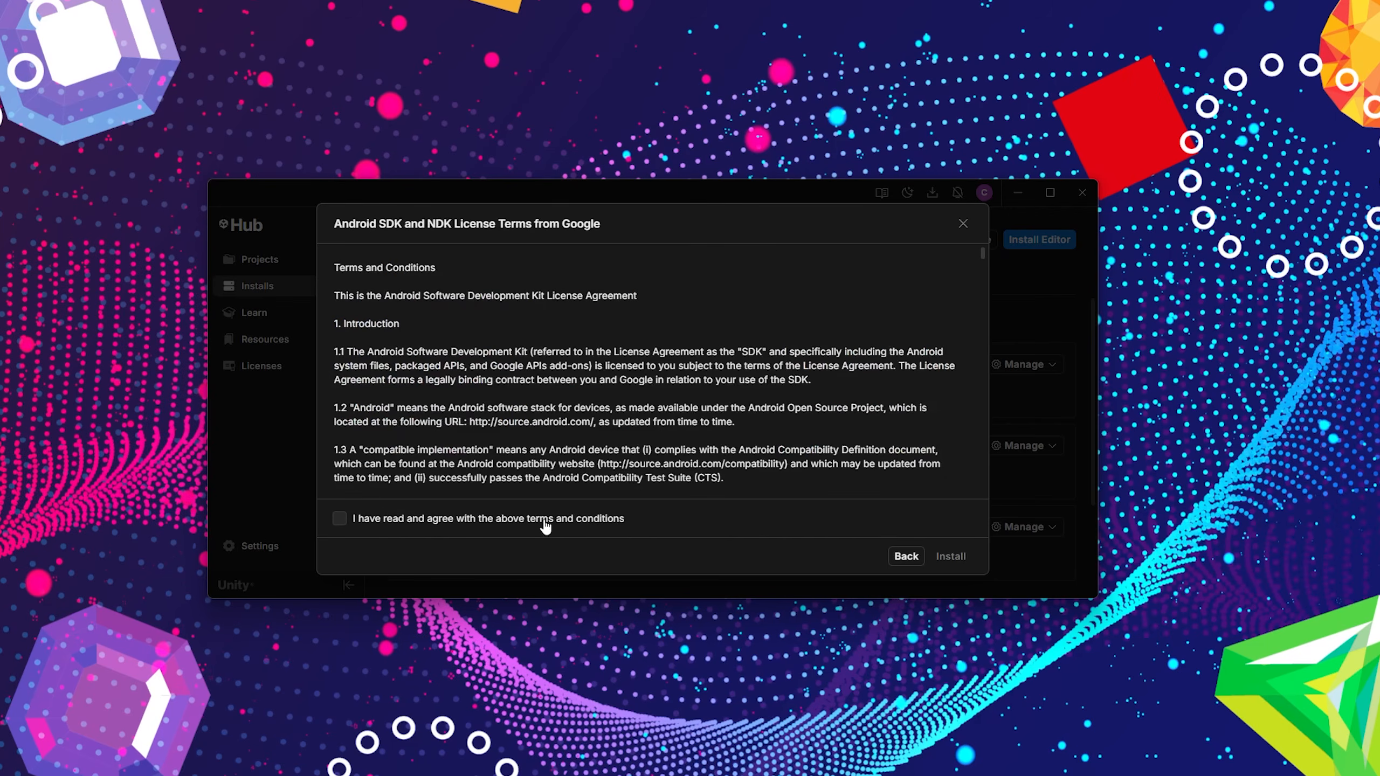
left_click(545, 520)
left_click(951, 556)
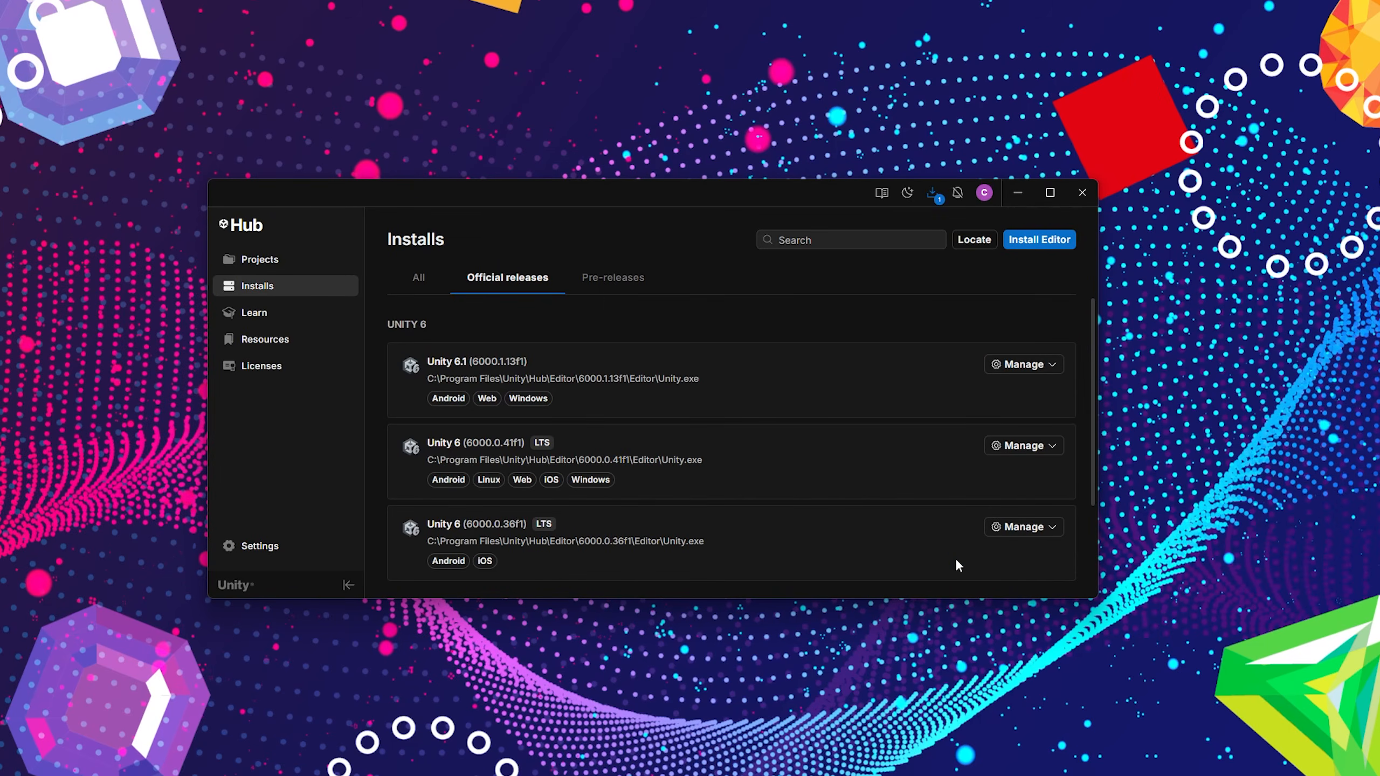
left_click(933, 196)
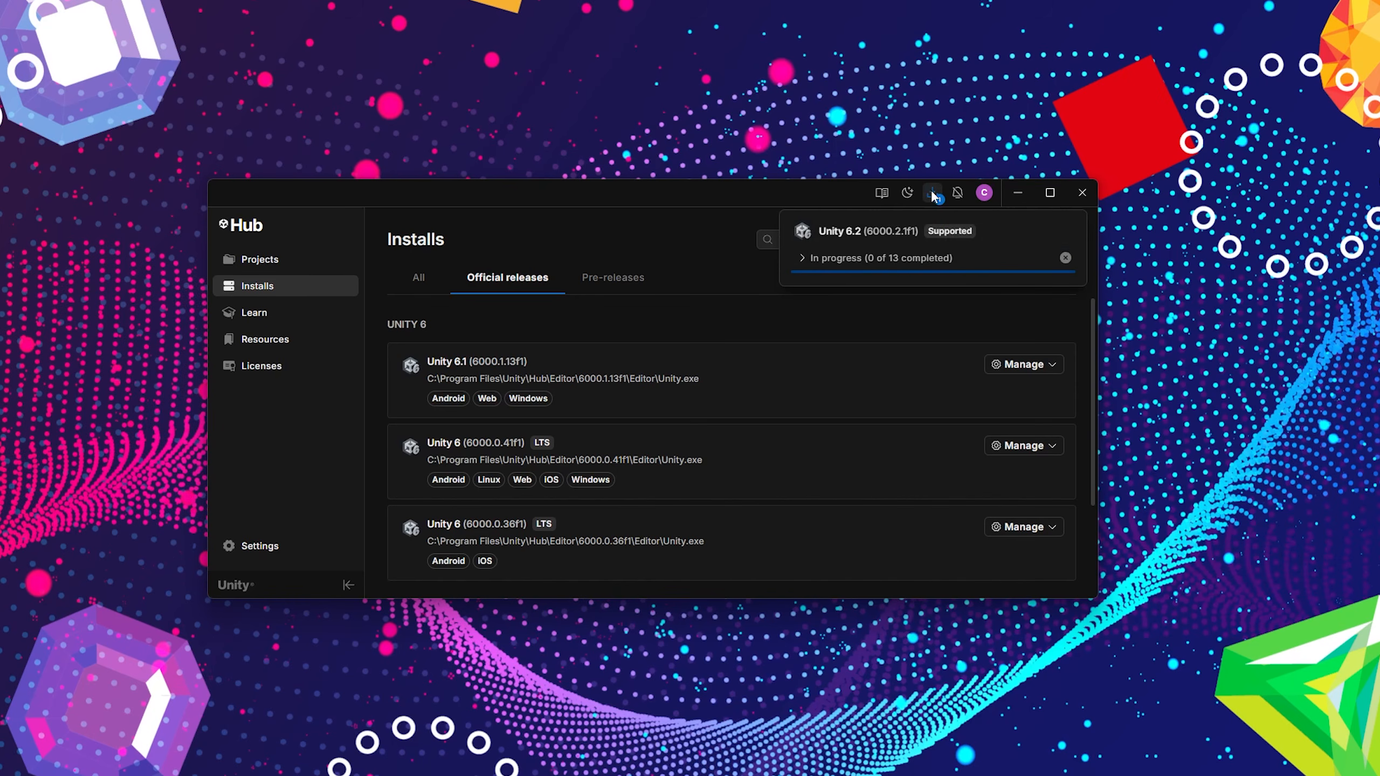
left_click(802, 259)
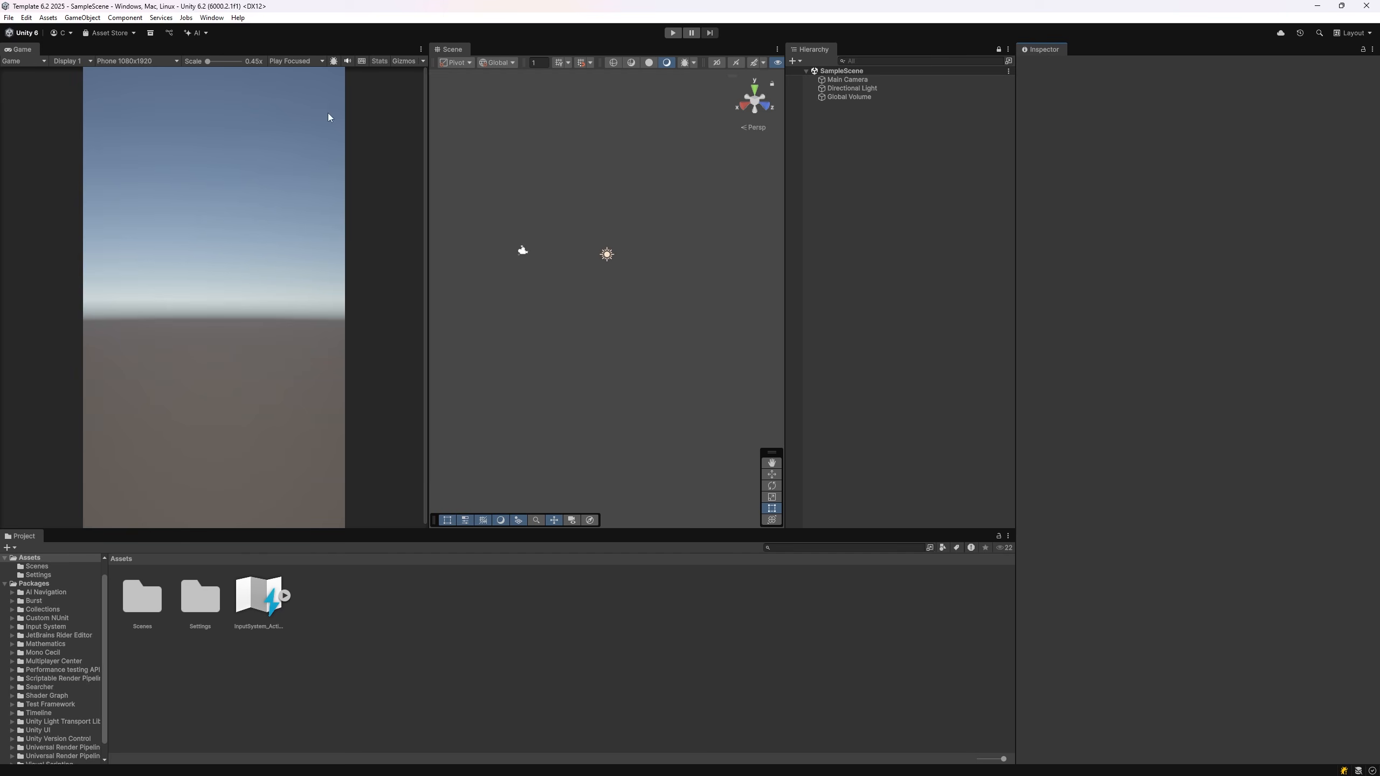
Step: Change the custom UI scaling value in the editor preferences to enlarge the interface
left_click(26, 17)
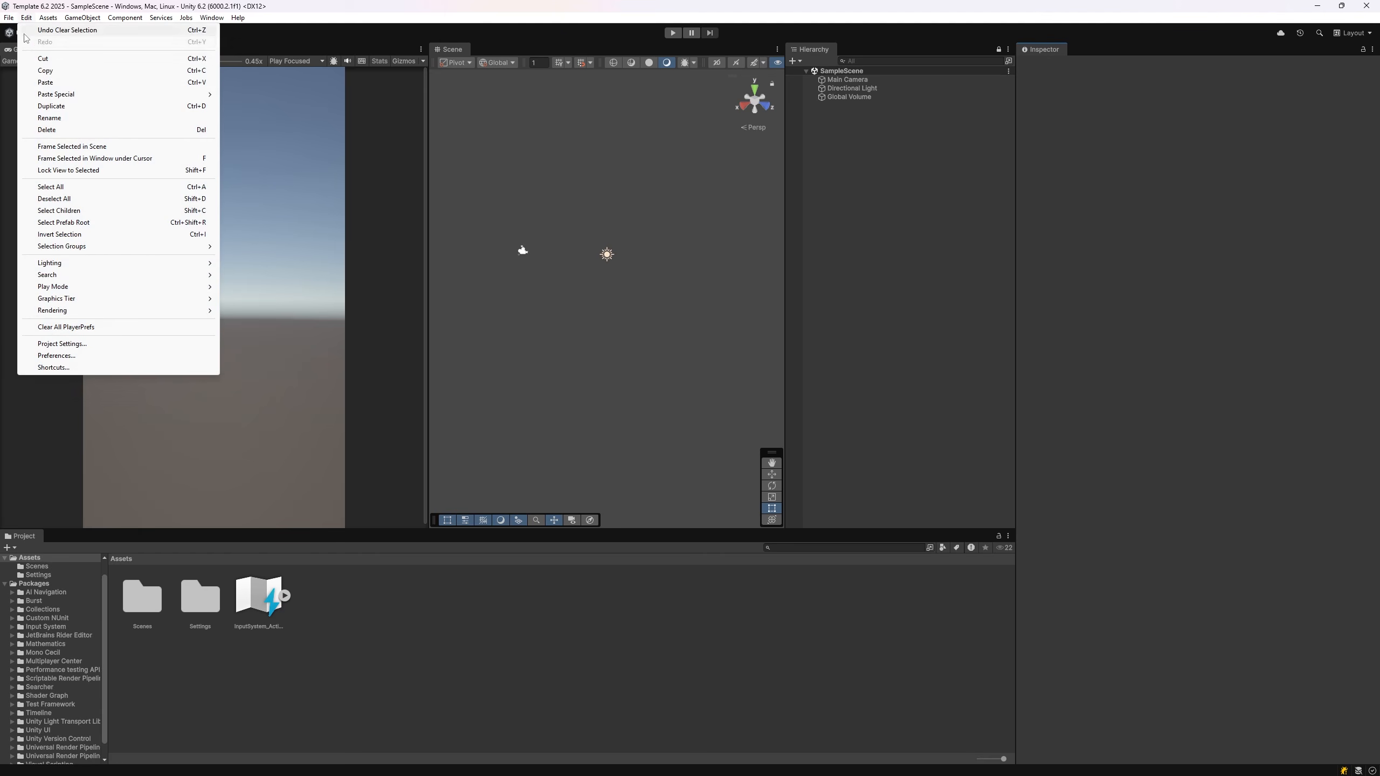
left_click(87, 355)
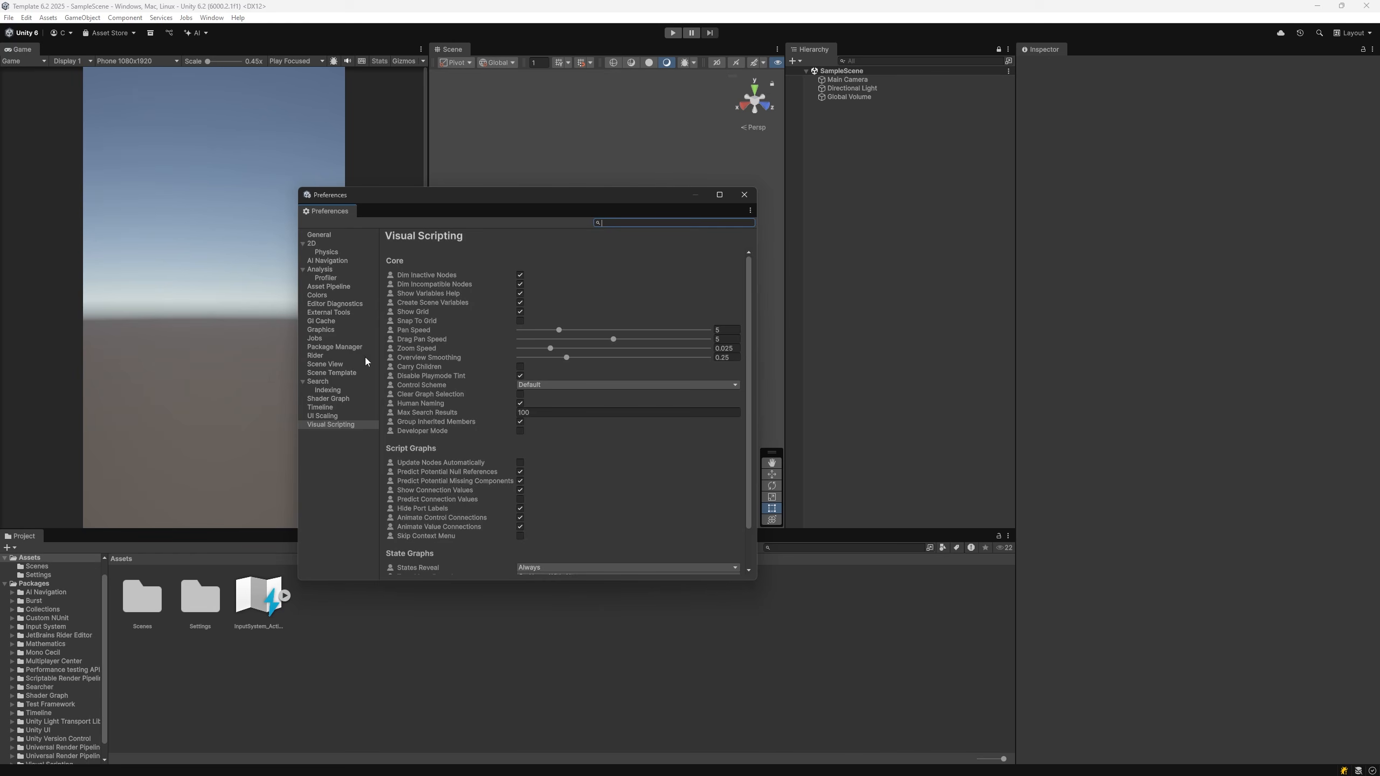
left_click(320, 416)
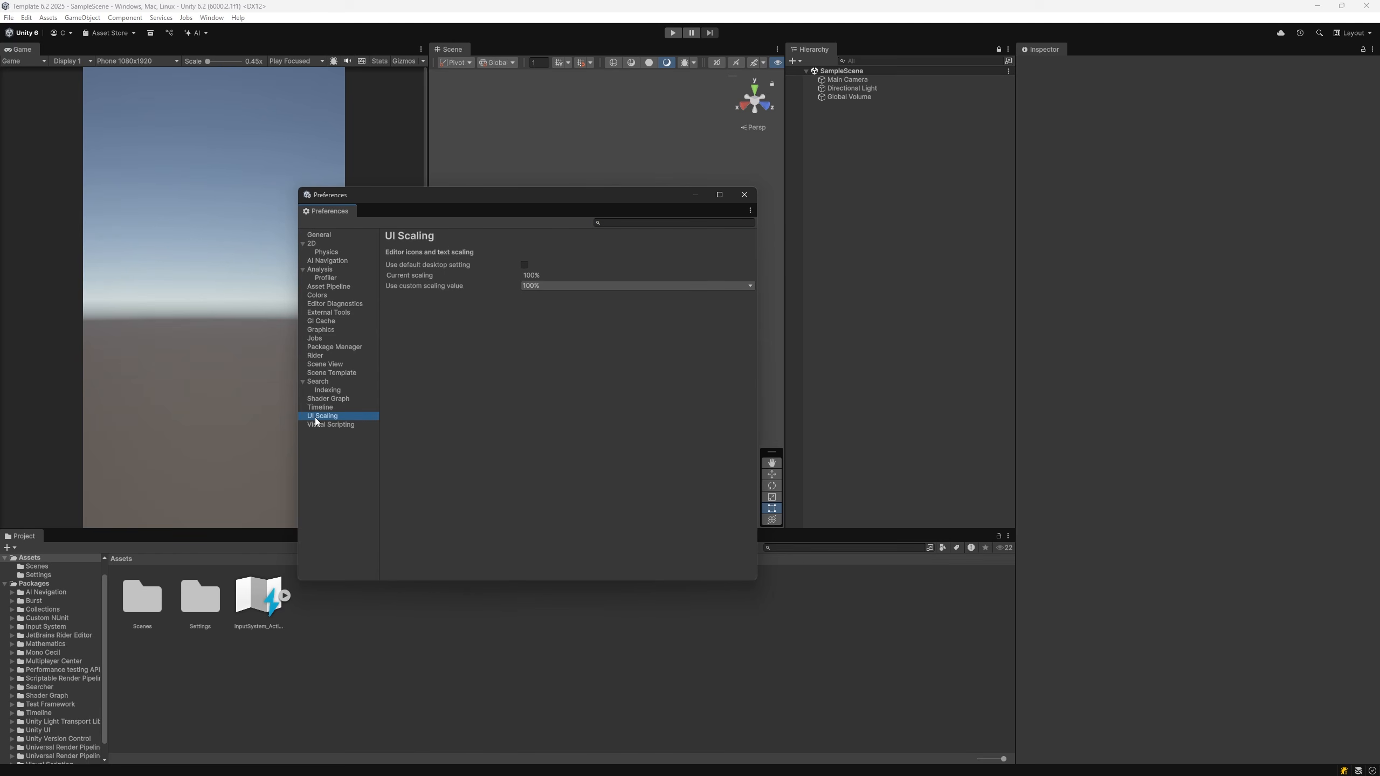
left_click(536, 286)
left_click(550, 310)
left_click(744, 194)
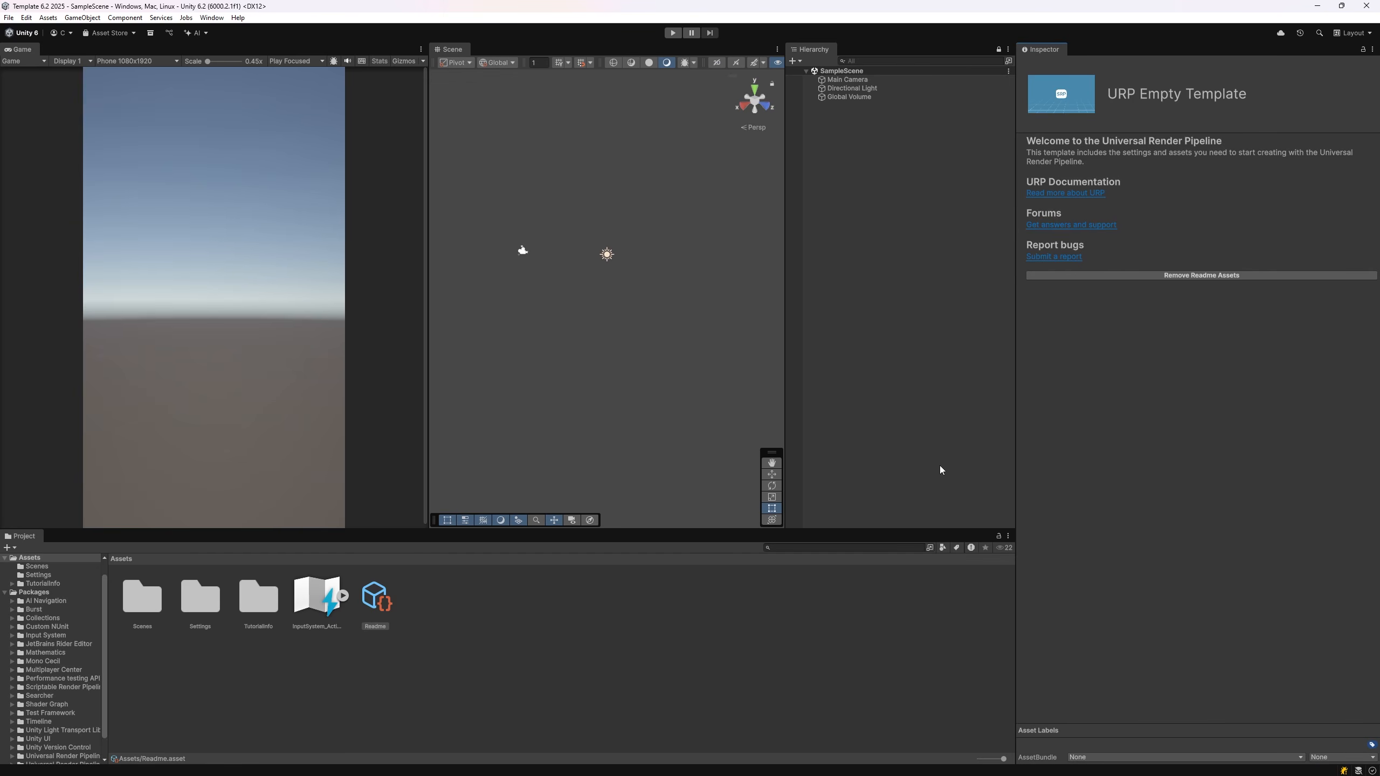
Step: Remove the URP template's Readme assets from the project and confirm the deletion of the TutorialInfo contents
left_click(1239, 279)
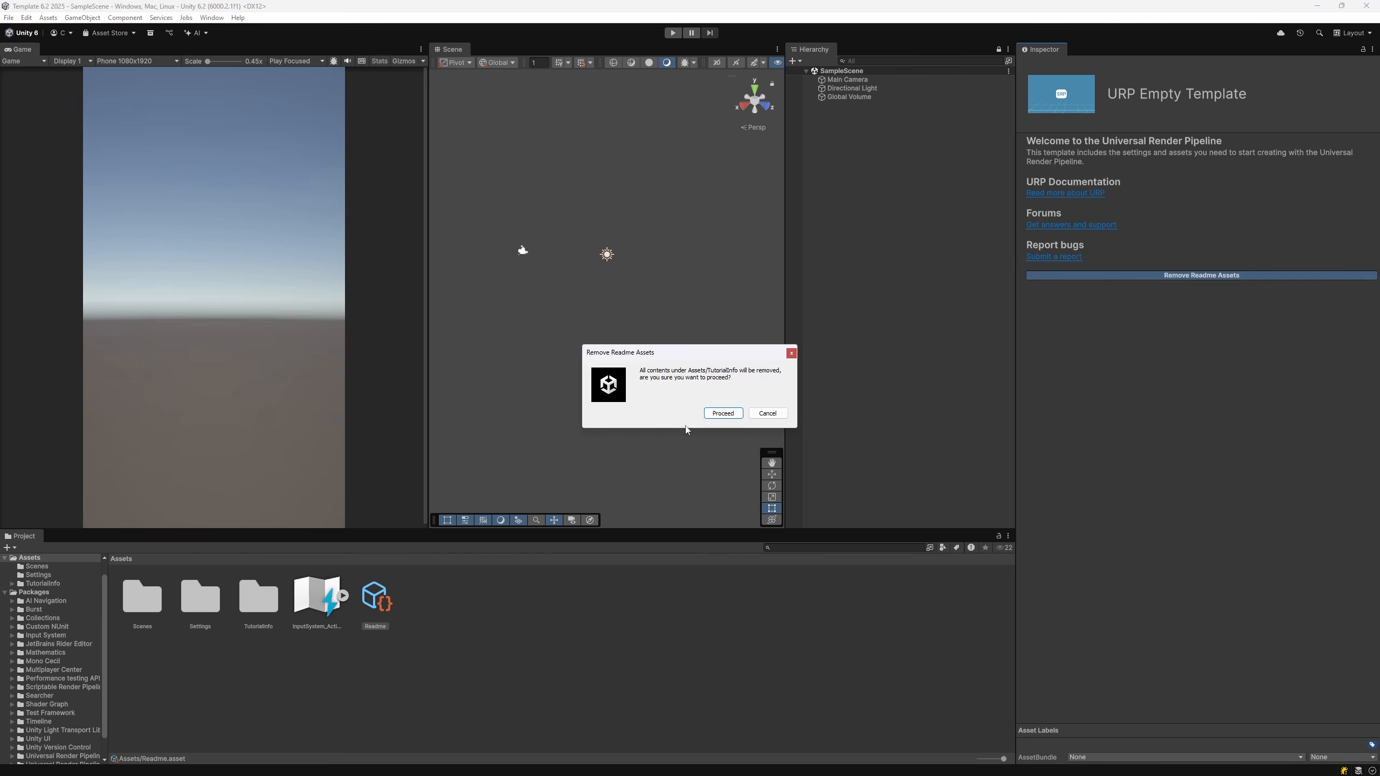
left_click(729, 412)
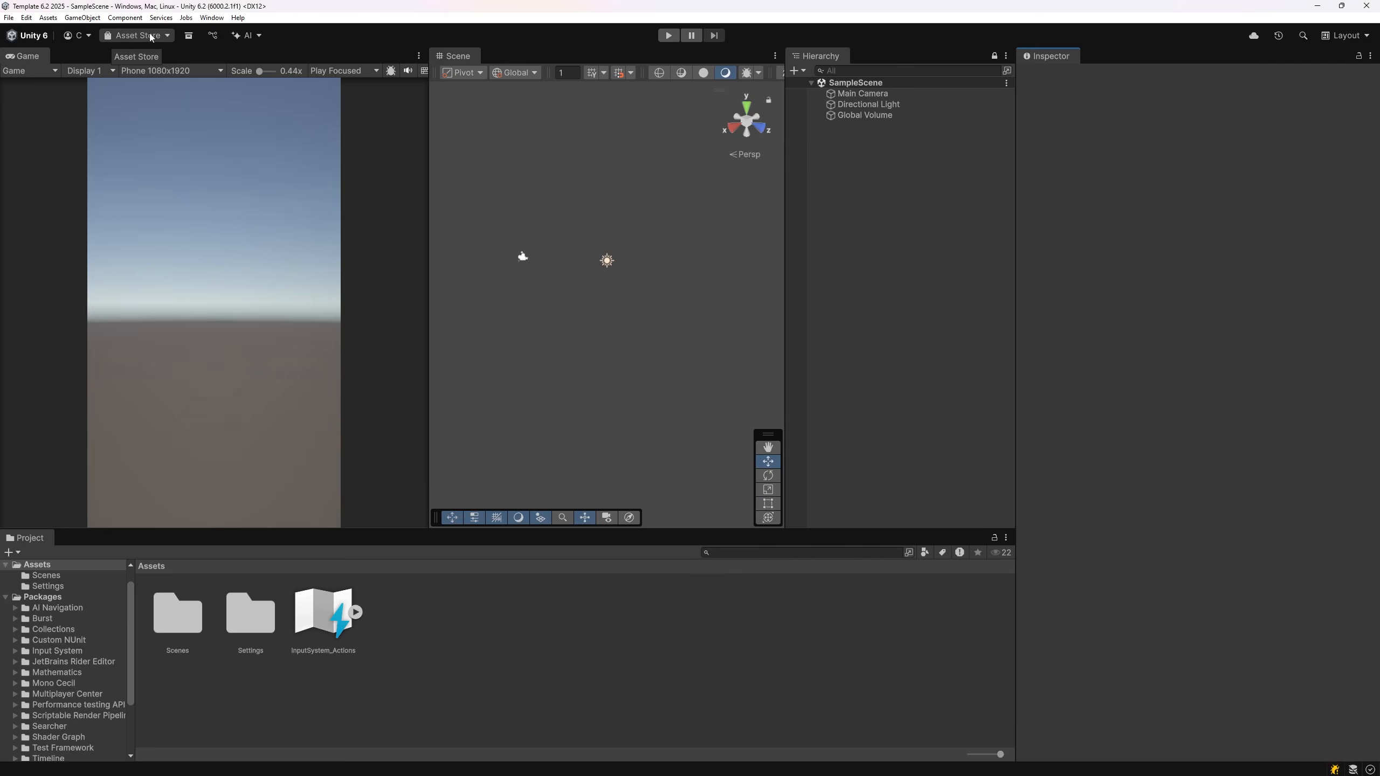
Step: Open My Assets in the Package Manager, widen its category list and search for "Odin Inspect"
left_click(147, 36)
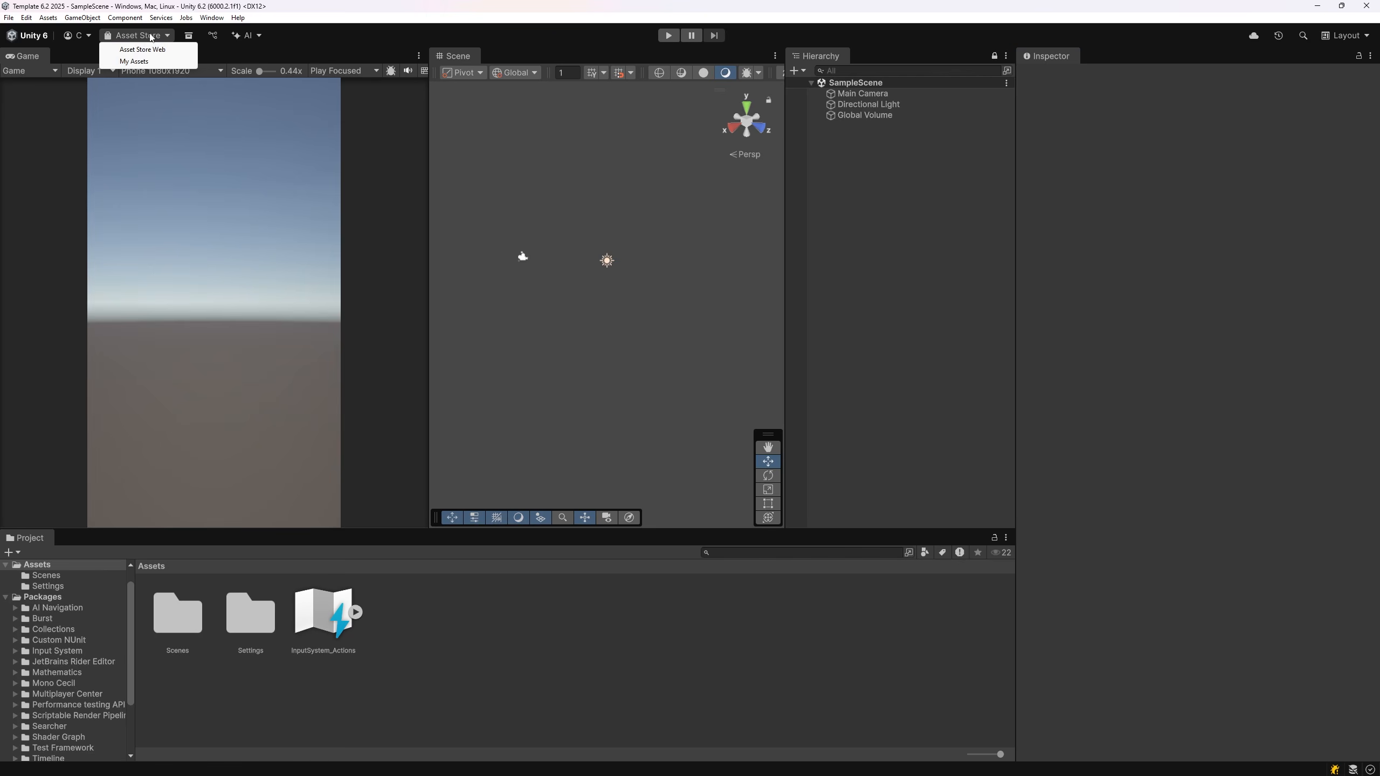
left_click(134, 61)
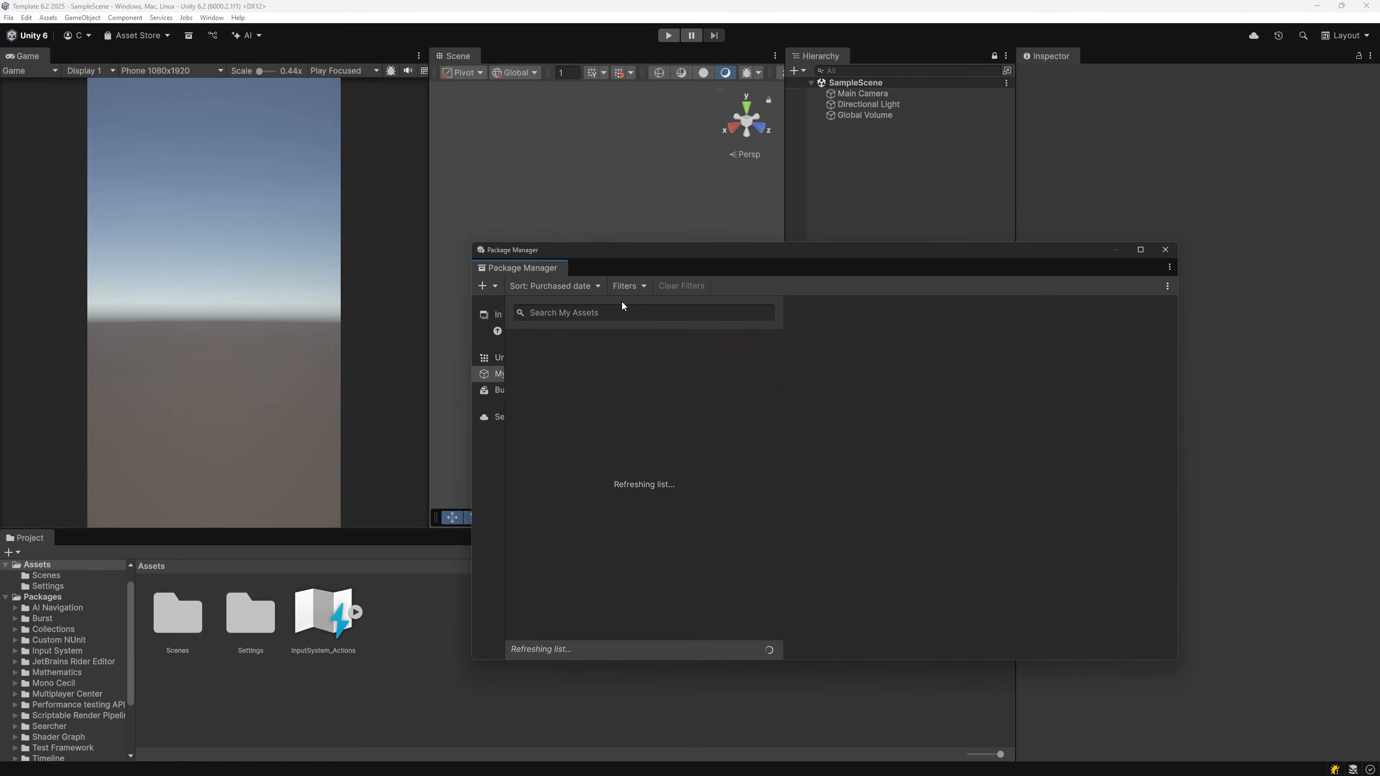
left_click_drag(507, 478, 616, 484)
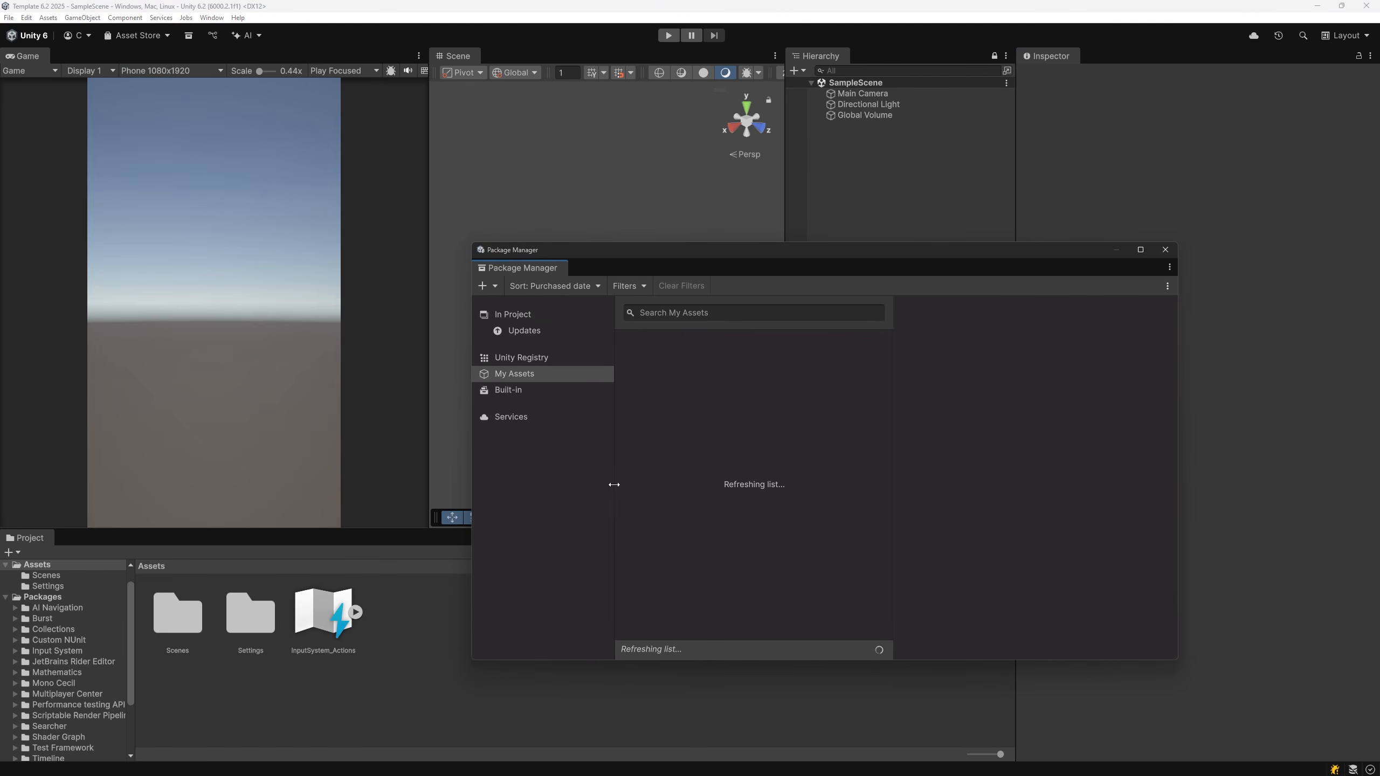
left_click(699, 315)
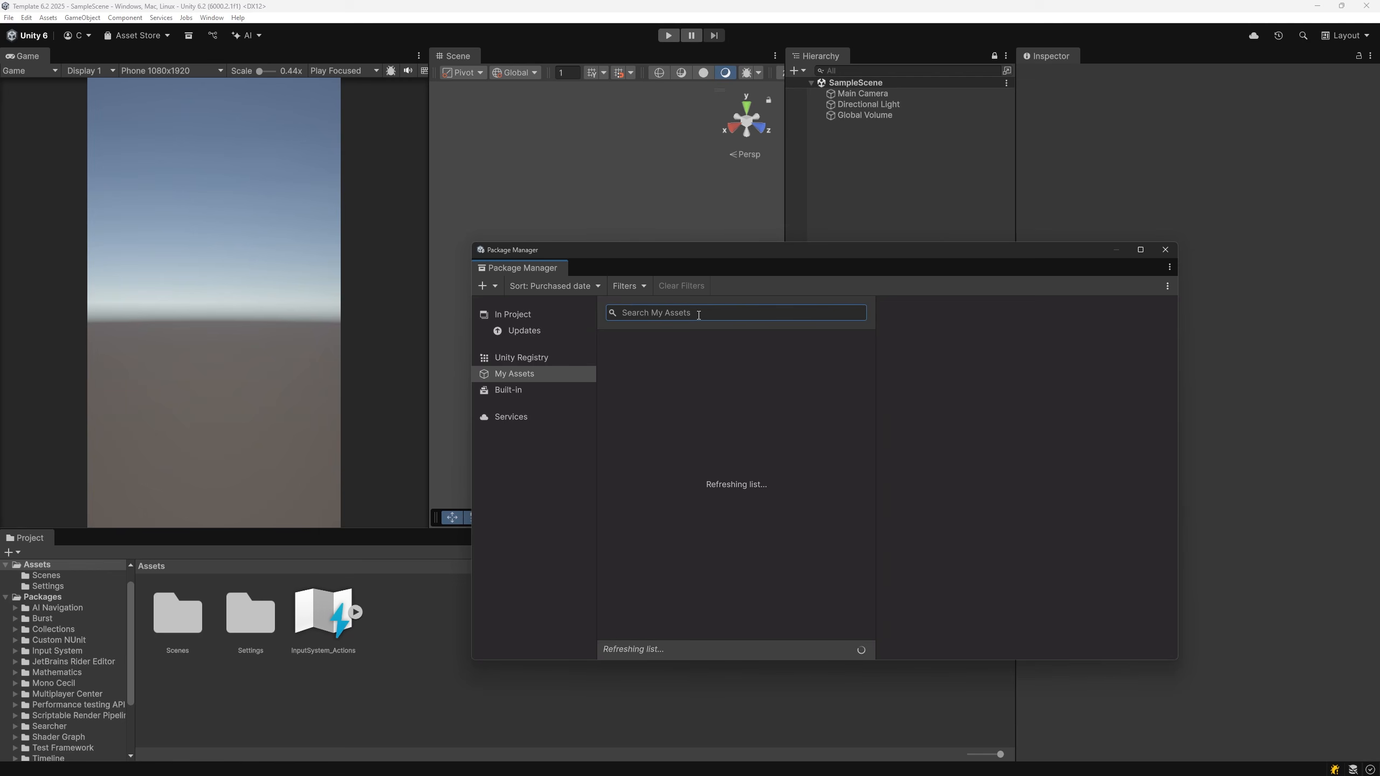
type("Odin Inspe")
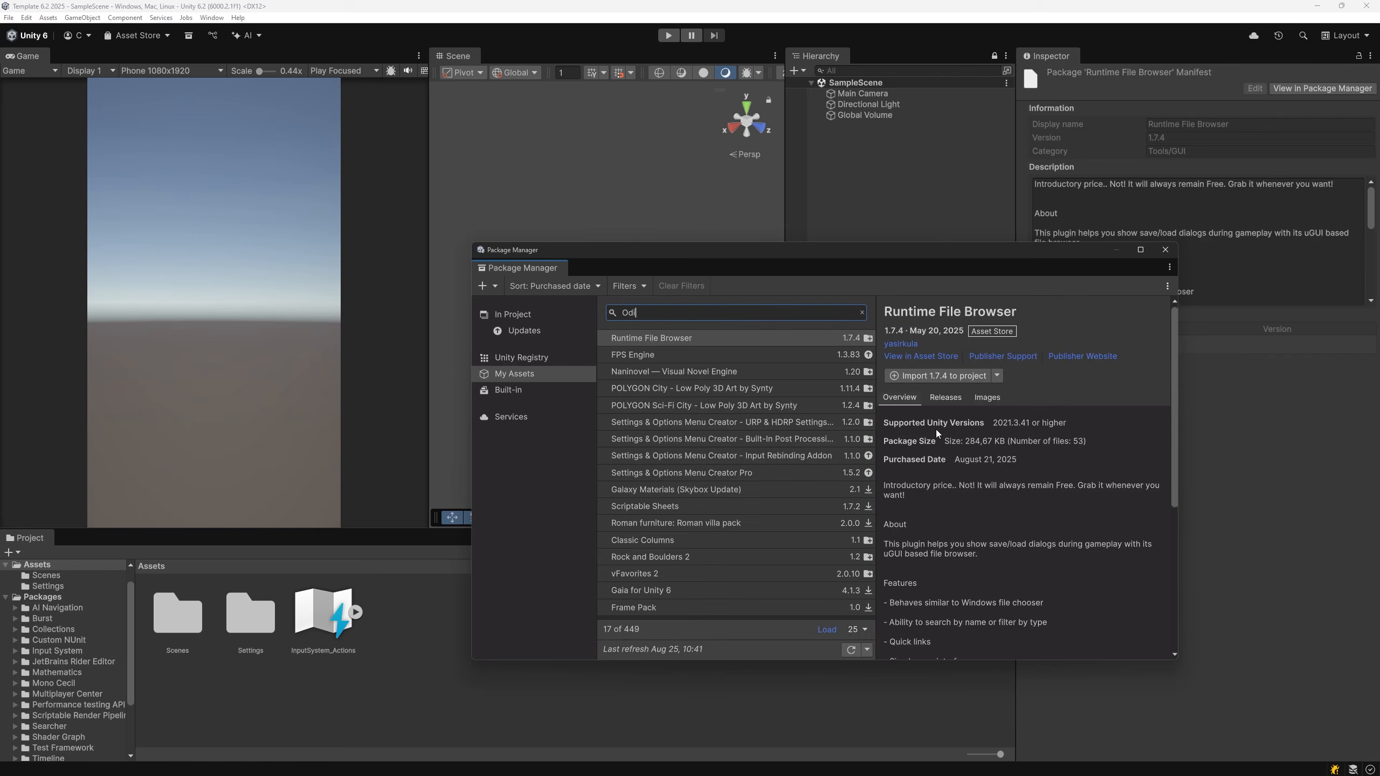
type("ct")
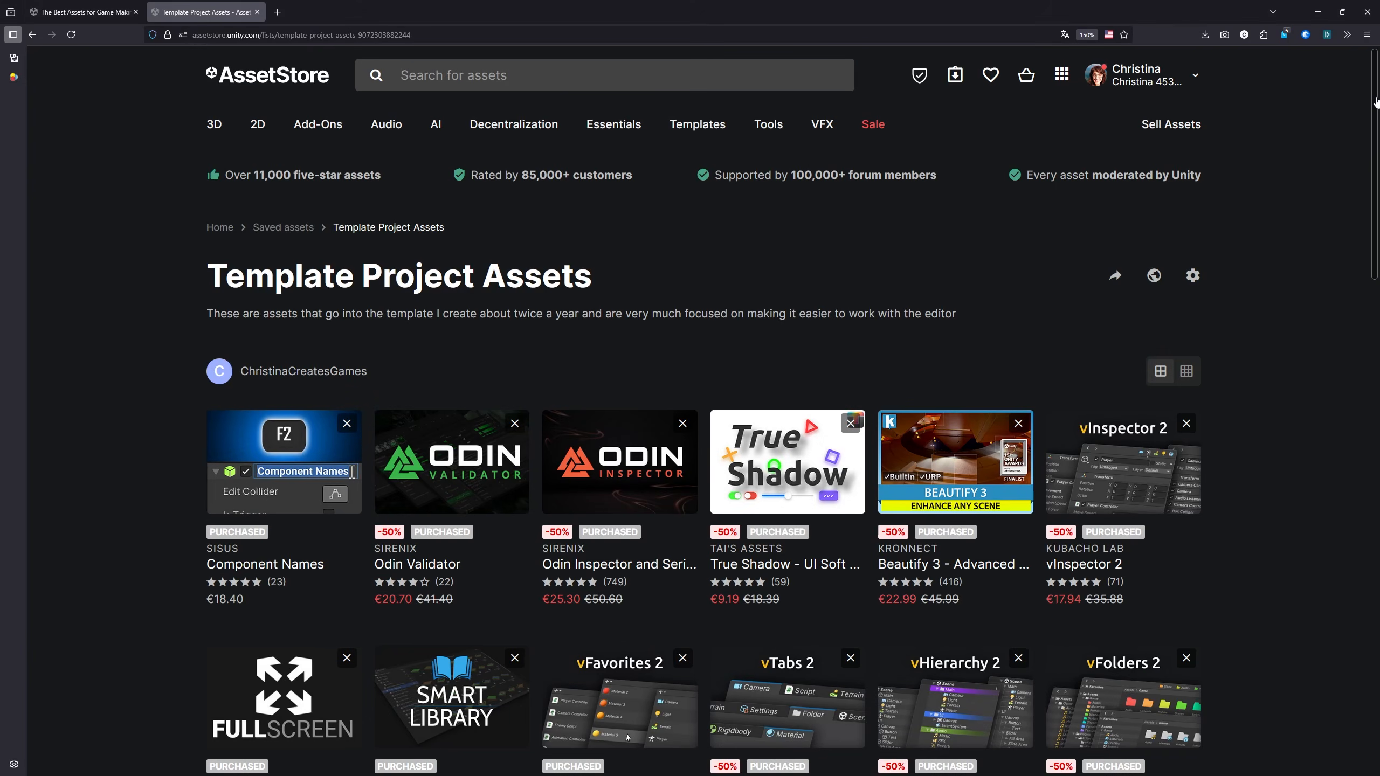
Step: Look through the Template Project Assets list in the Asset Store and open Odin Inspector's Attributes Overview from its getting-started page
scroll(1378, 133, "down", 2)
scroll(1378, 132, "down", 4)
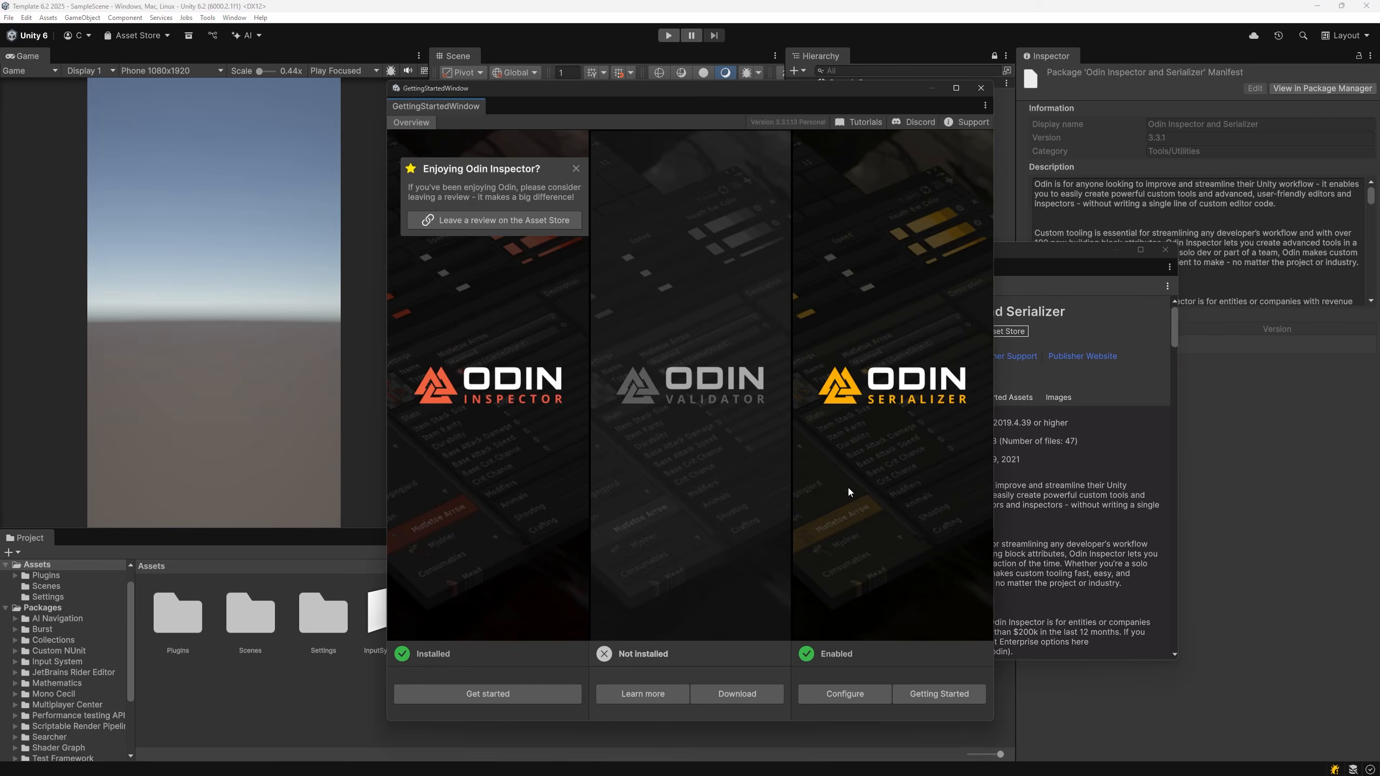
left_click(474, 694)
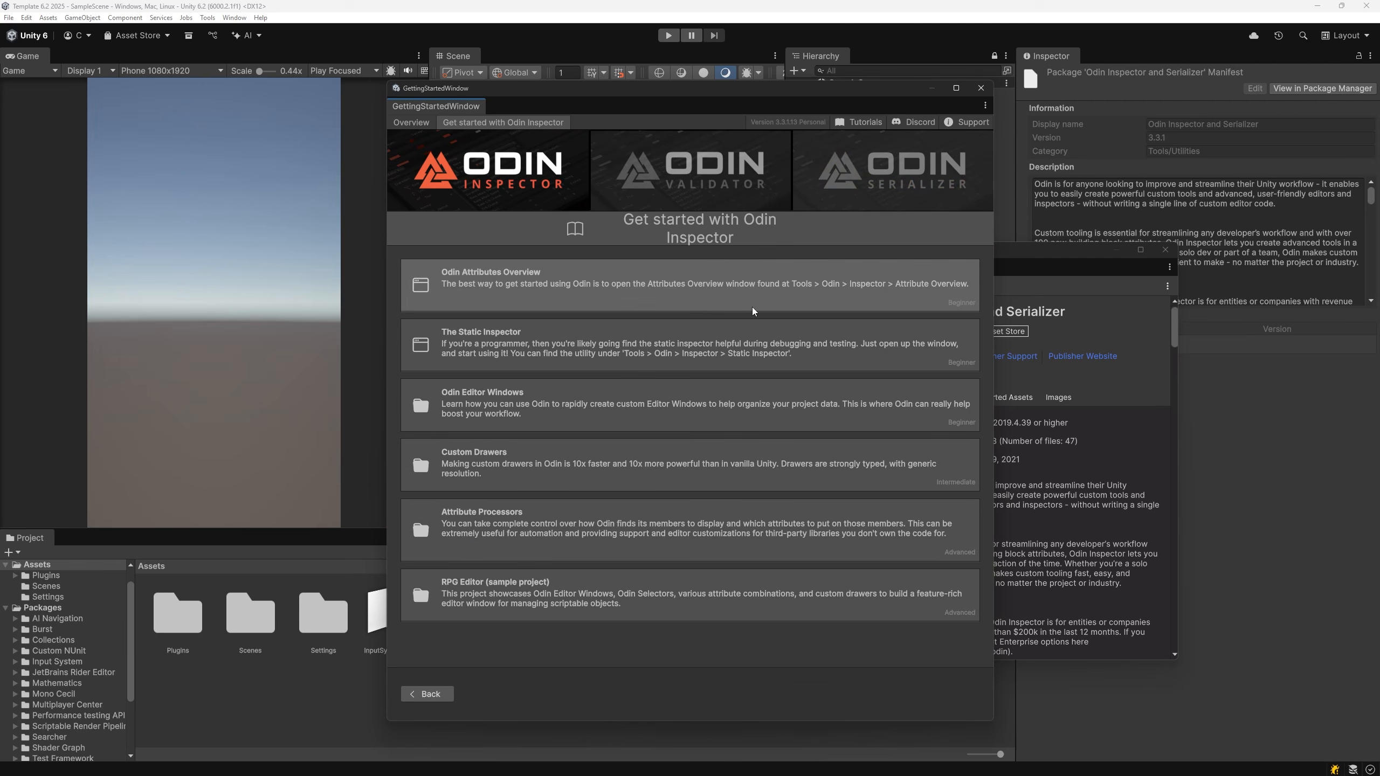
left_click(908, 295)
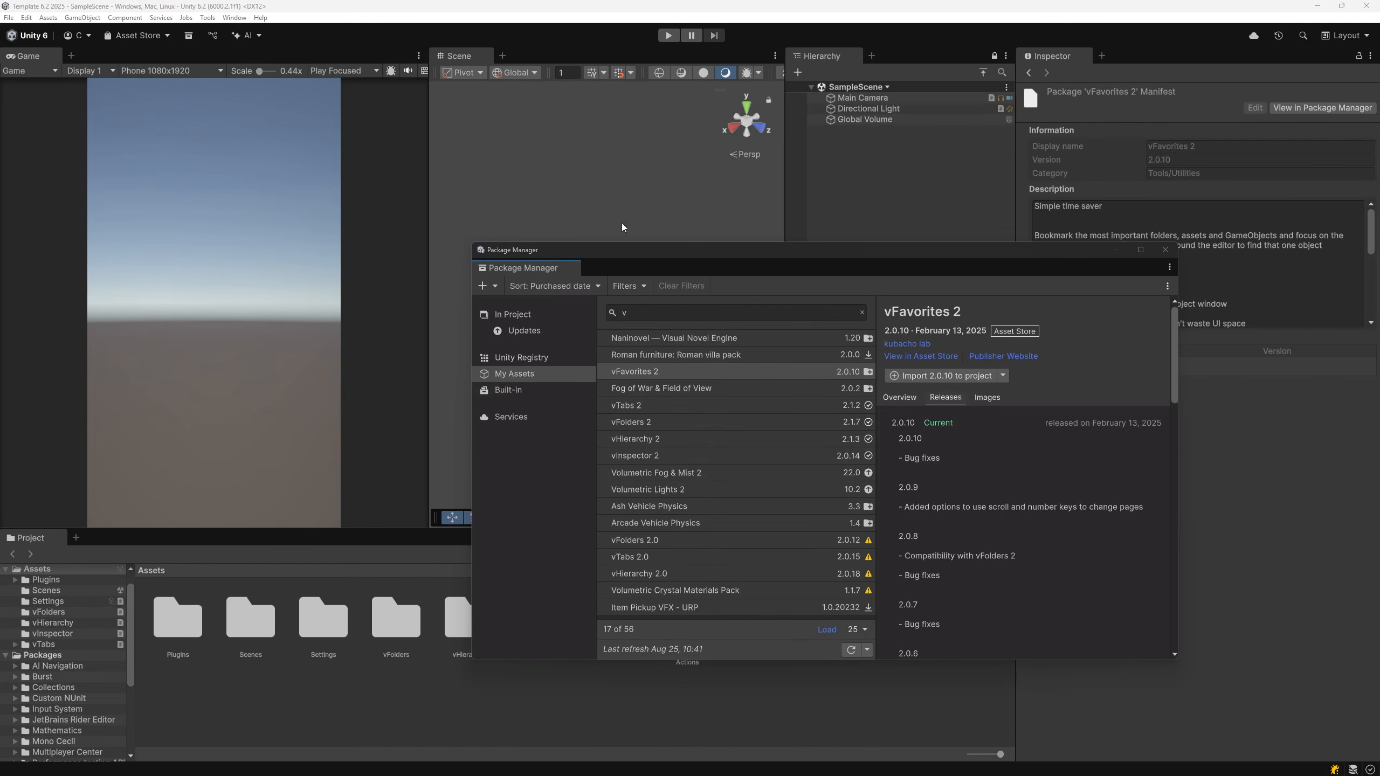
Step: Find Editor Console Pro among the owned assets and import all of its version 3.977 contents into the project
left_click(668, 313)
type("Editor")
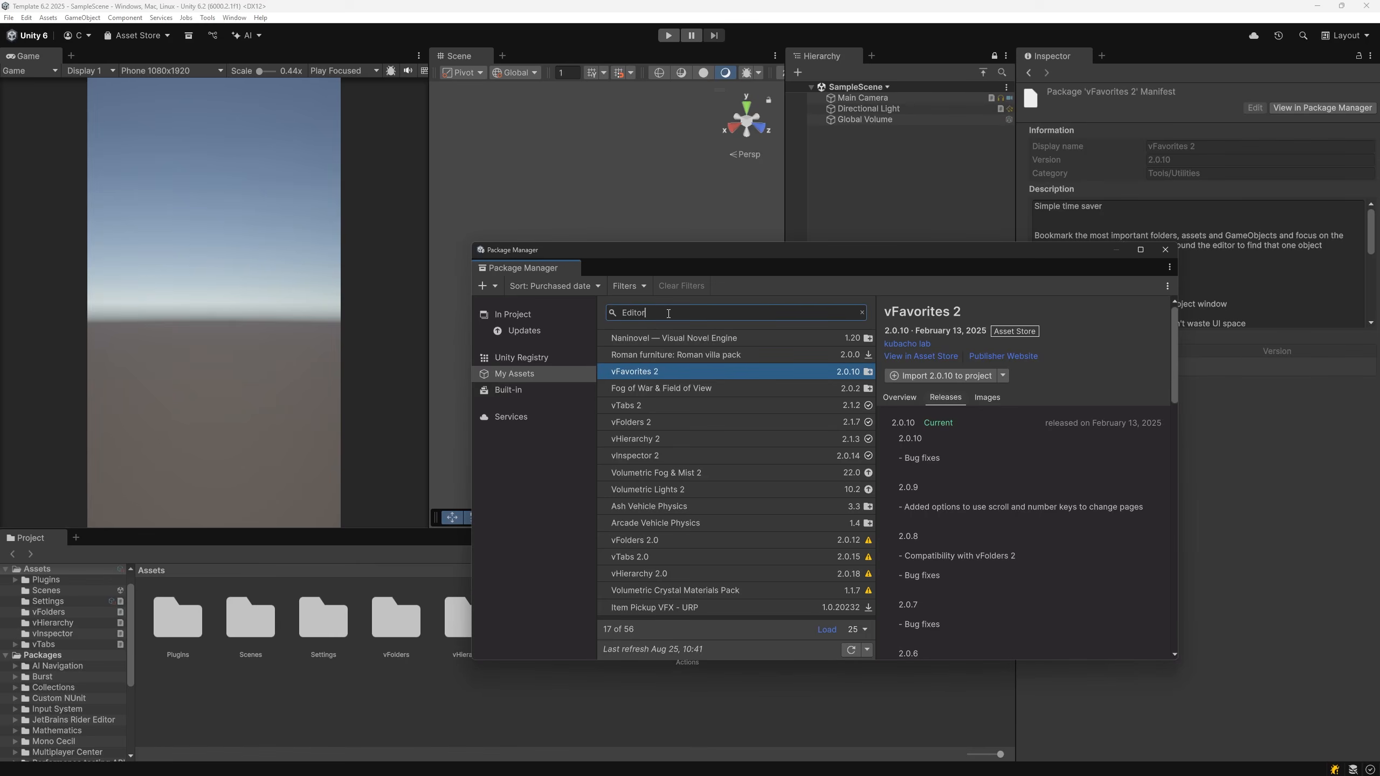
type(" Console Pro")
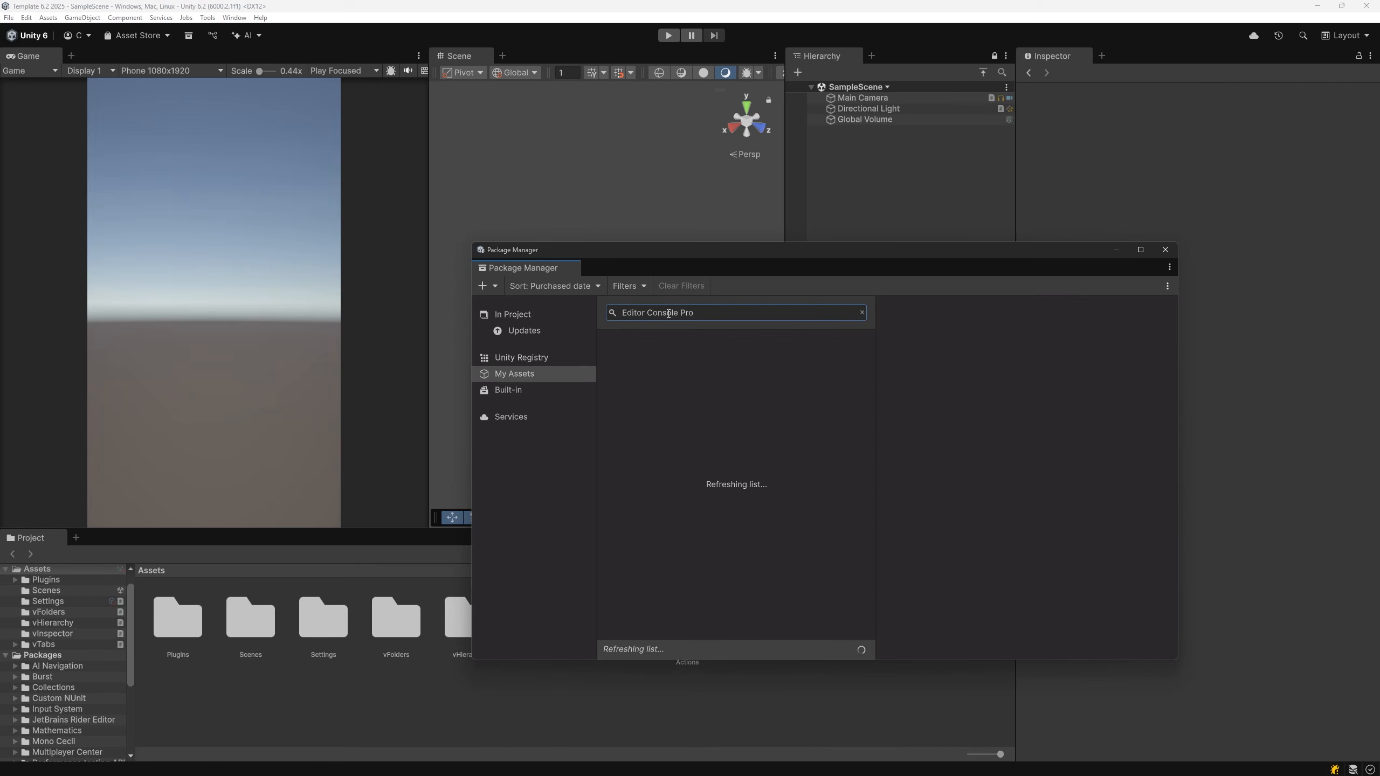
left_click(662, 357)
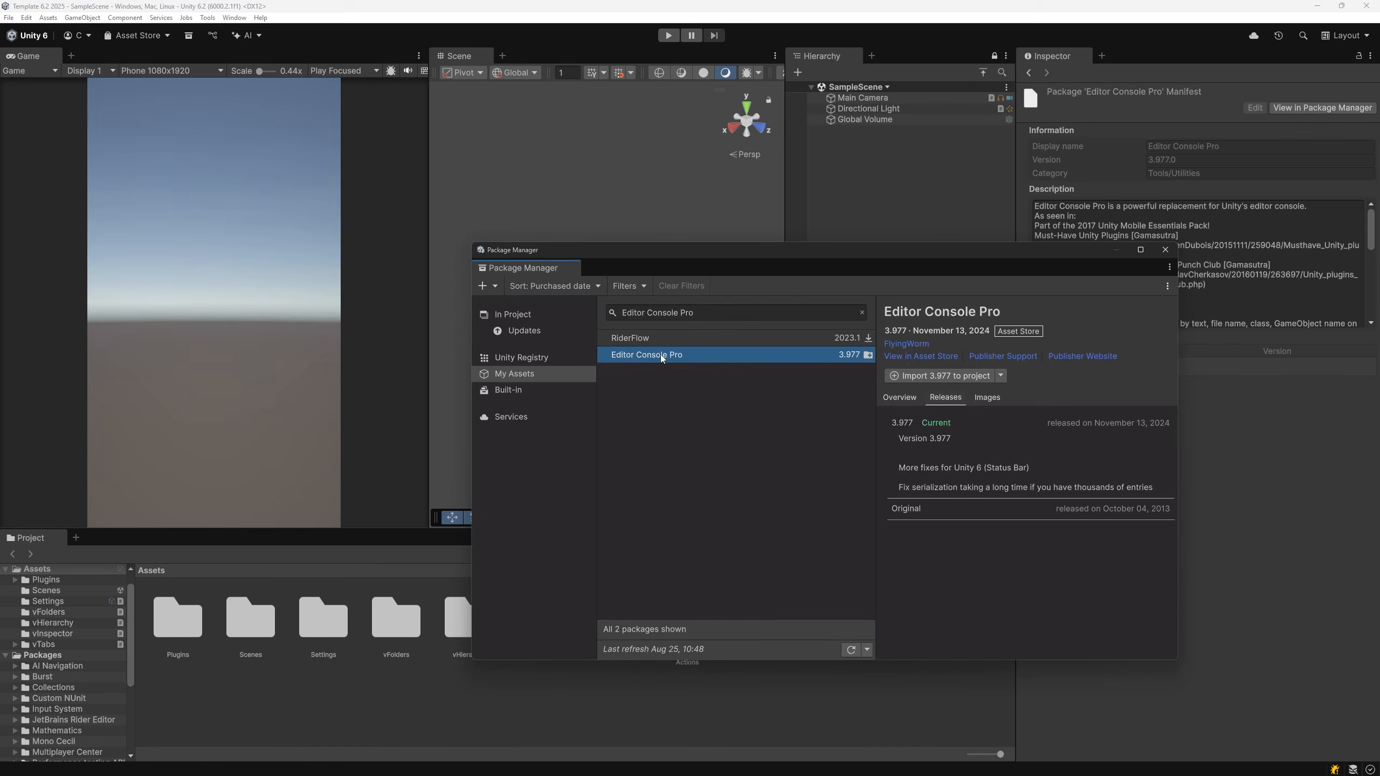
left_click(927, 376)
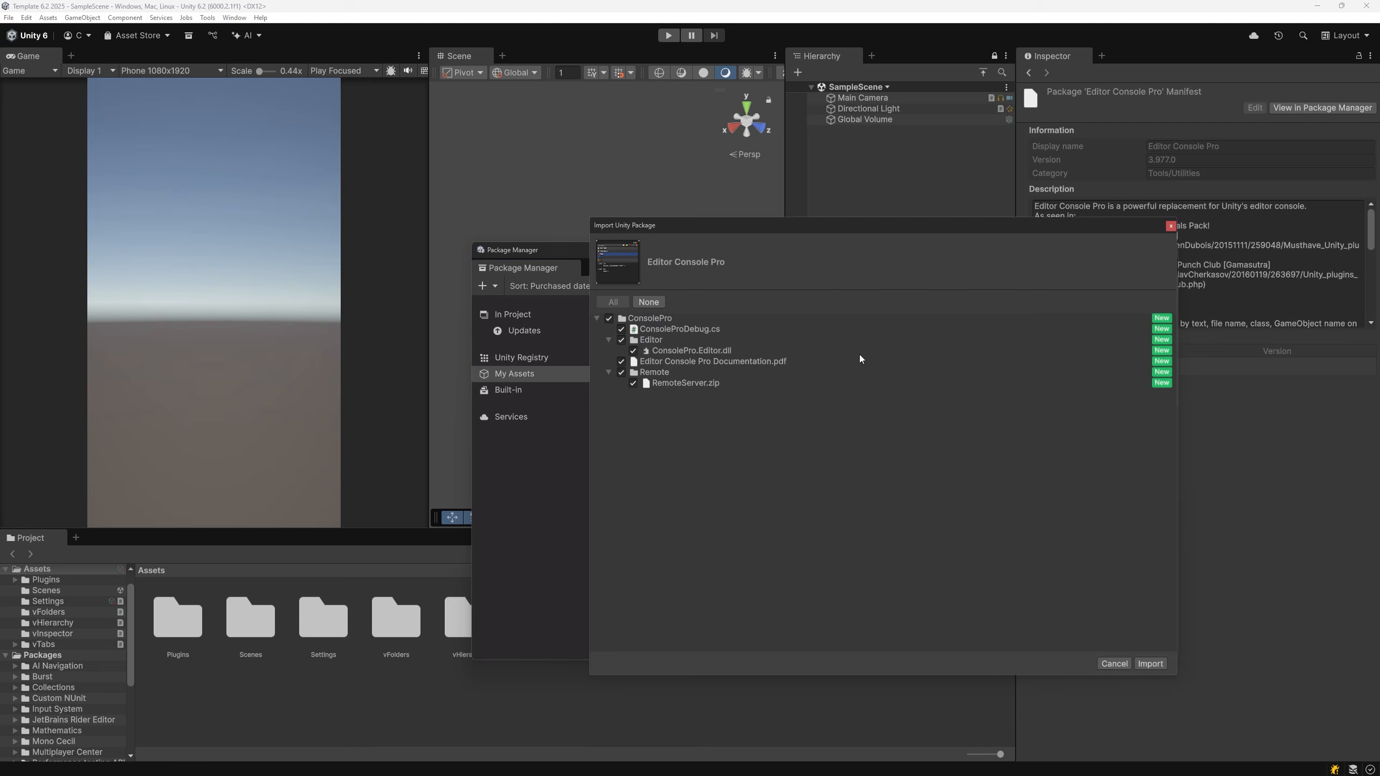
left_click(1148, 665)
Step: Search the owned assets for "FullScreen" and download update 25.0 of Beautify 3 - Advanced Post Processing
left_click(687, 311)
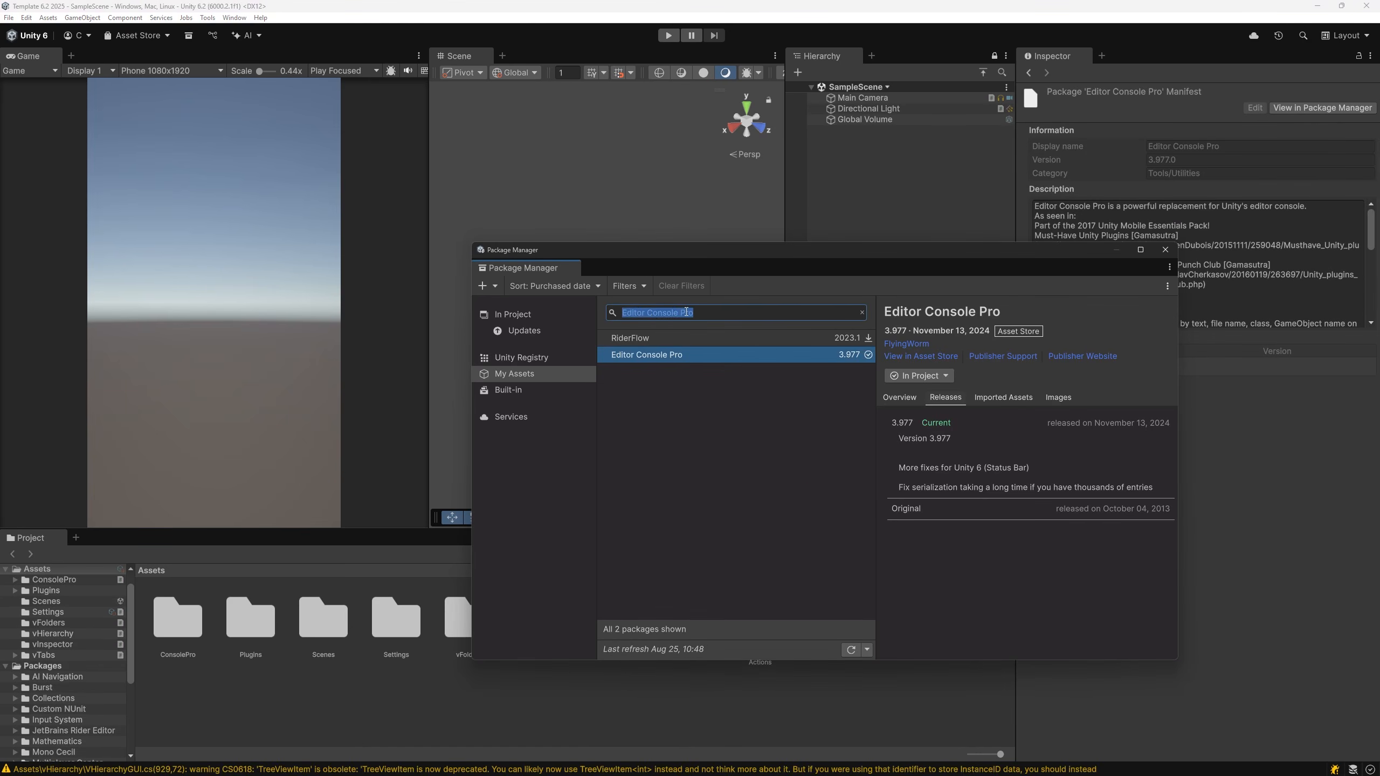
type("FullScreen")
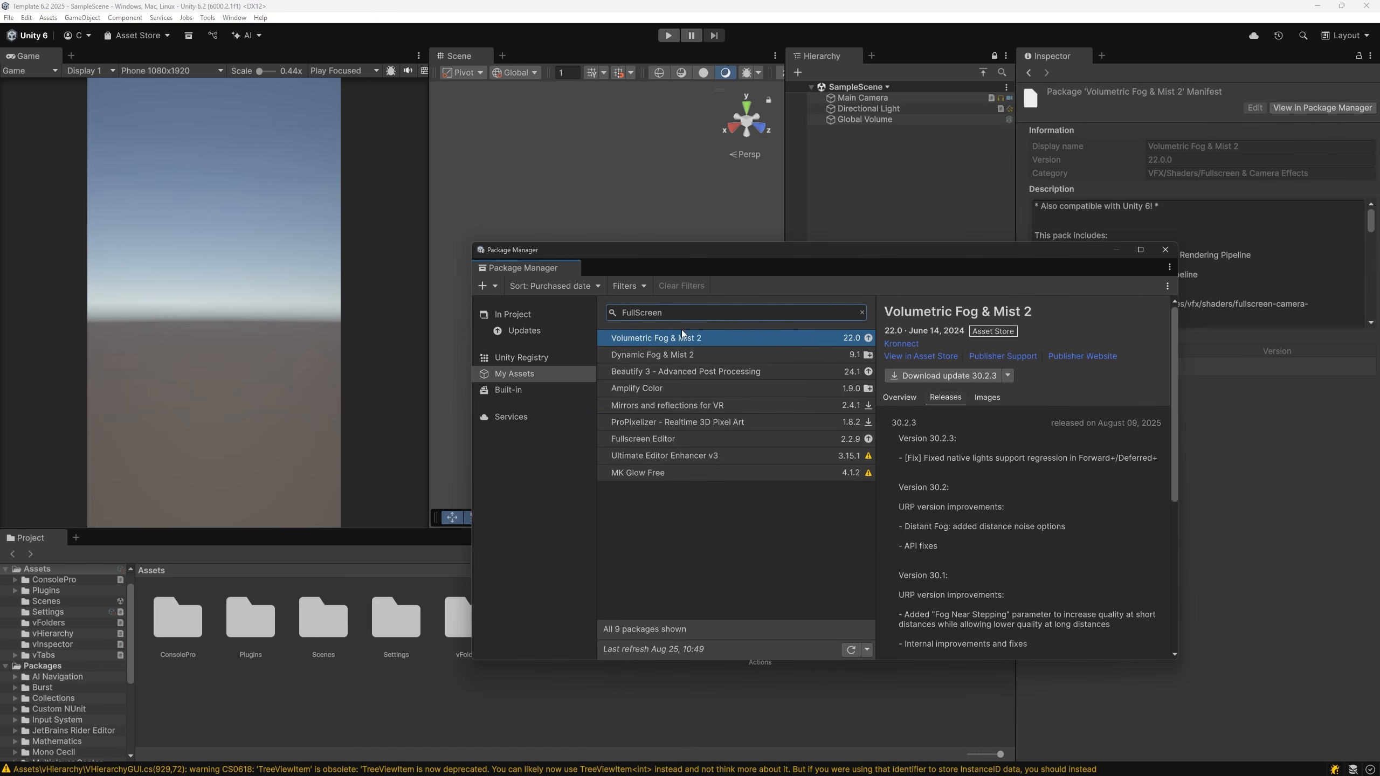
left_click(670, 374)
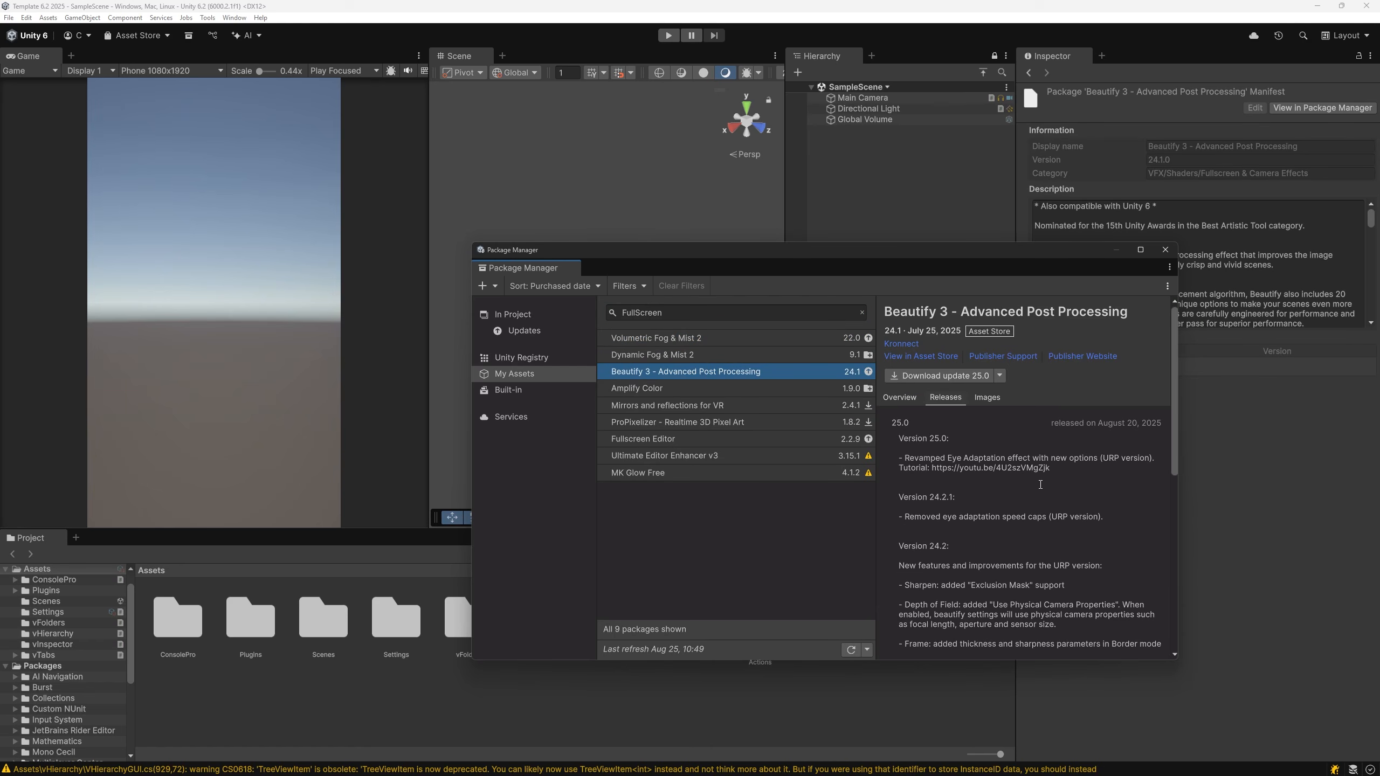
left_click(924, 375)
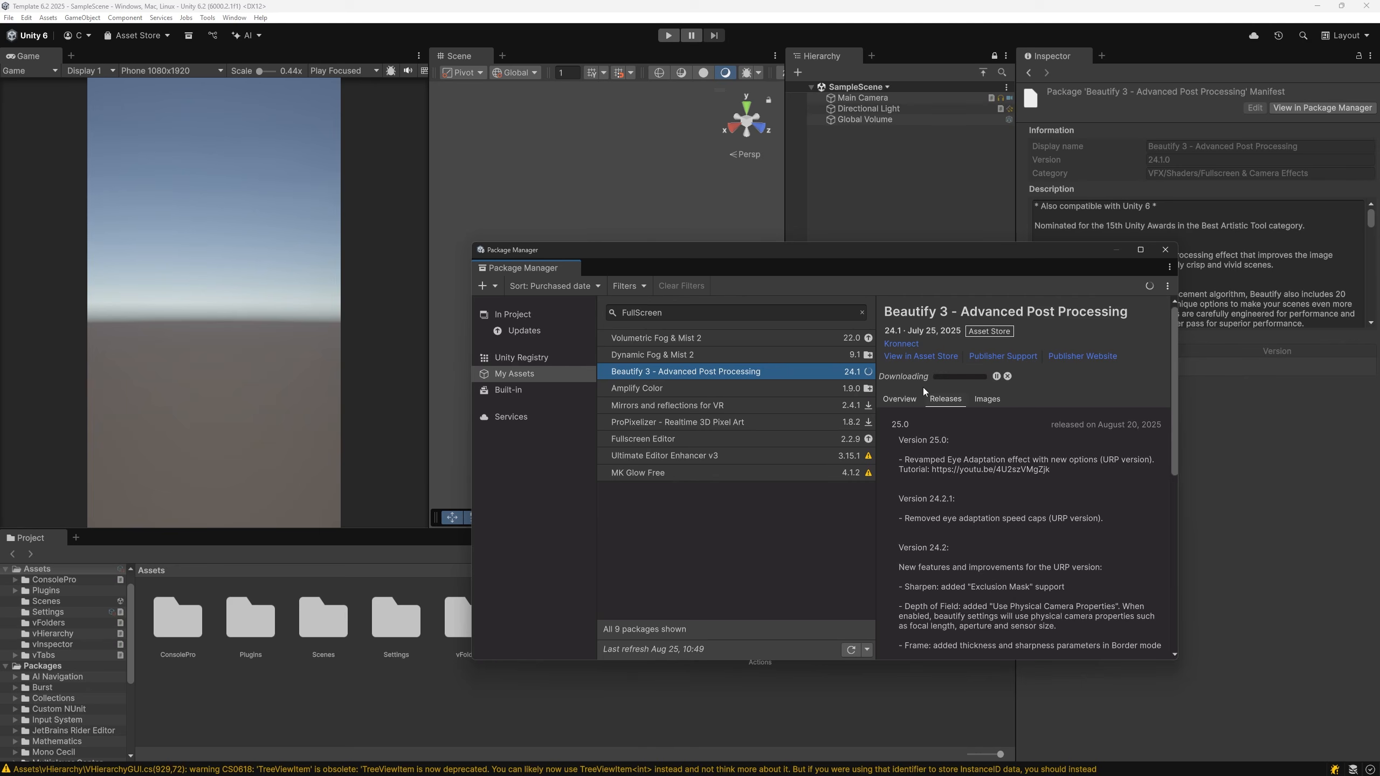
Step: Read through the release notes of the Fullscreen Editor package
left_click(778, 439)
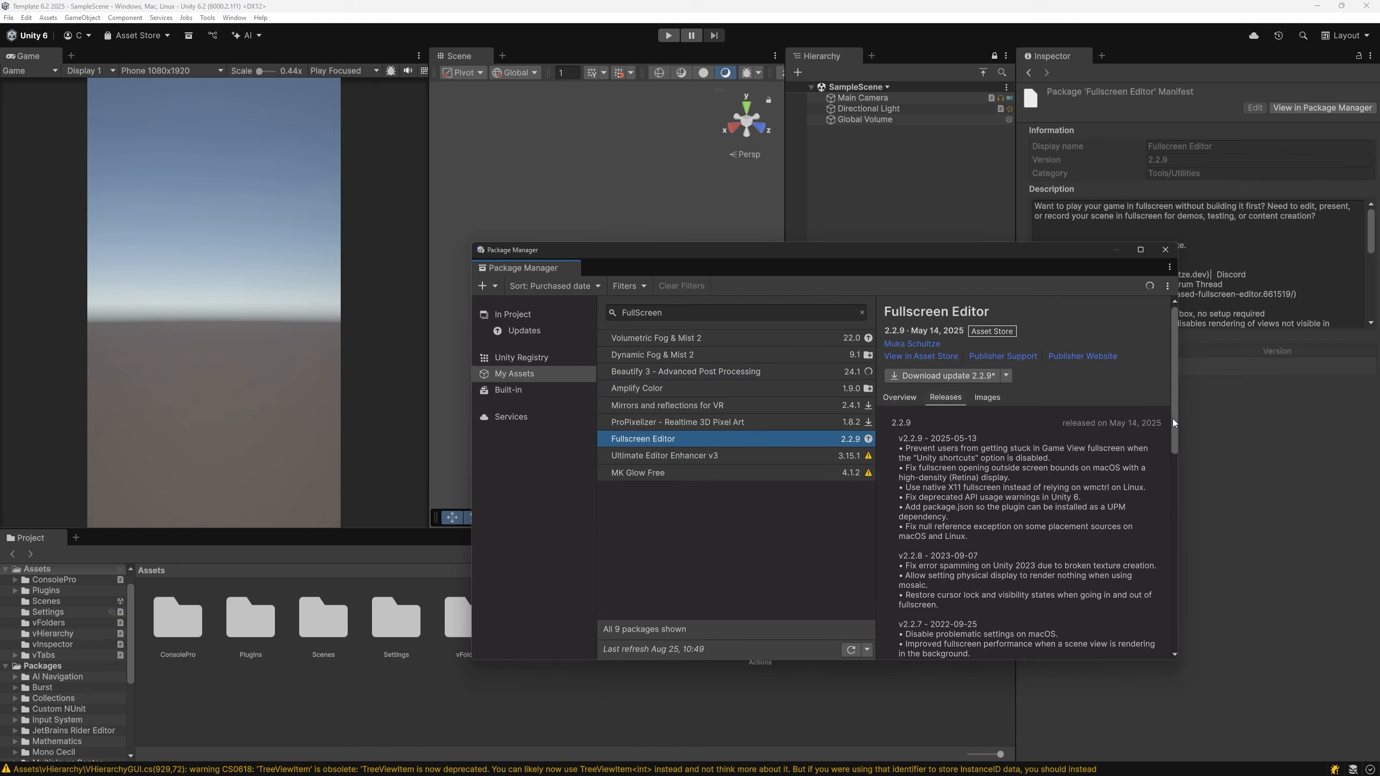
left_click_drag(1173, 422, 1173, 429)
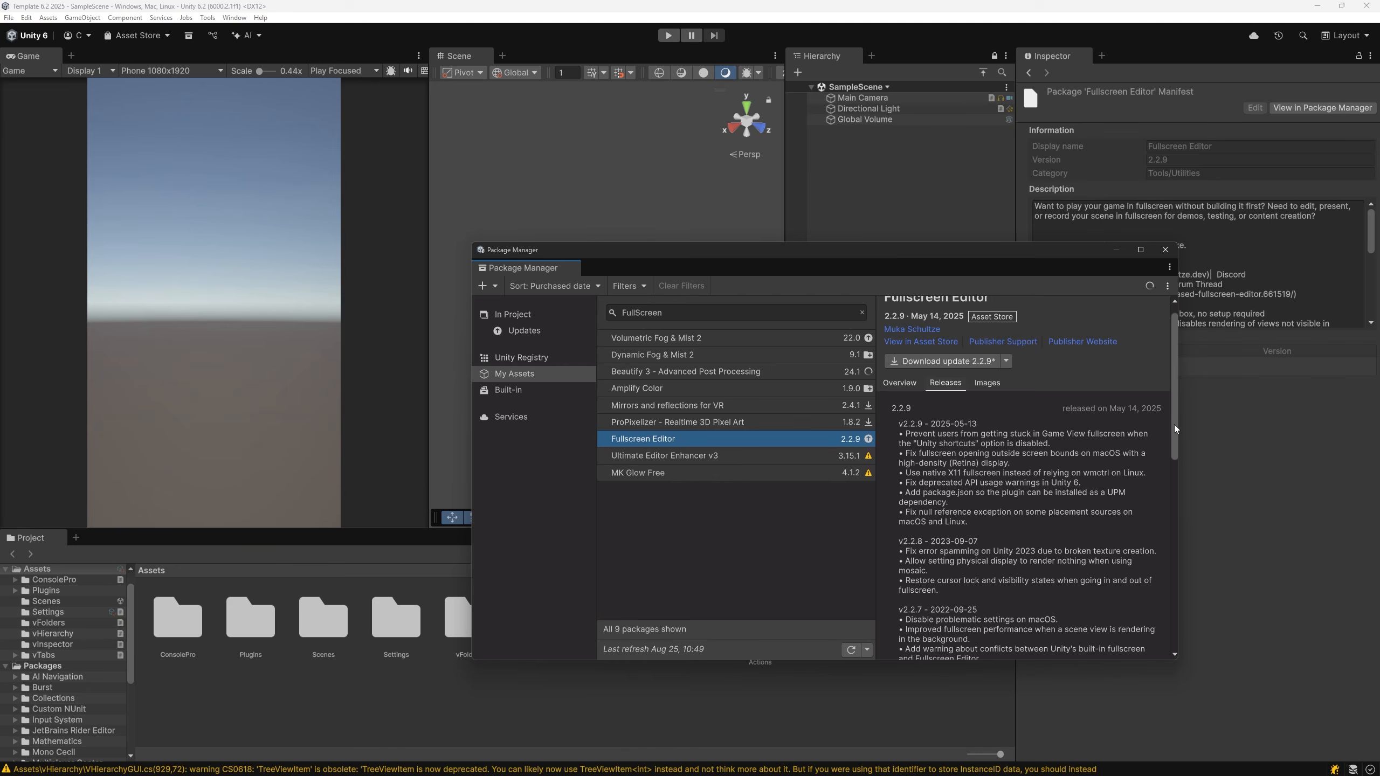
left_click_drag(1174, 425, 1175, 435)
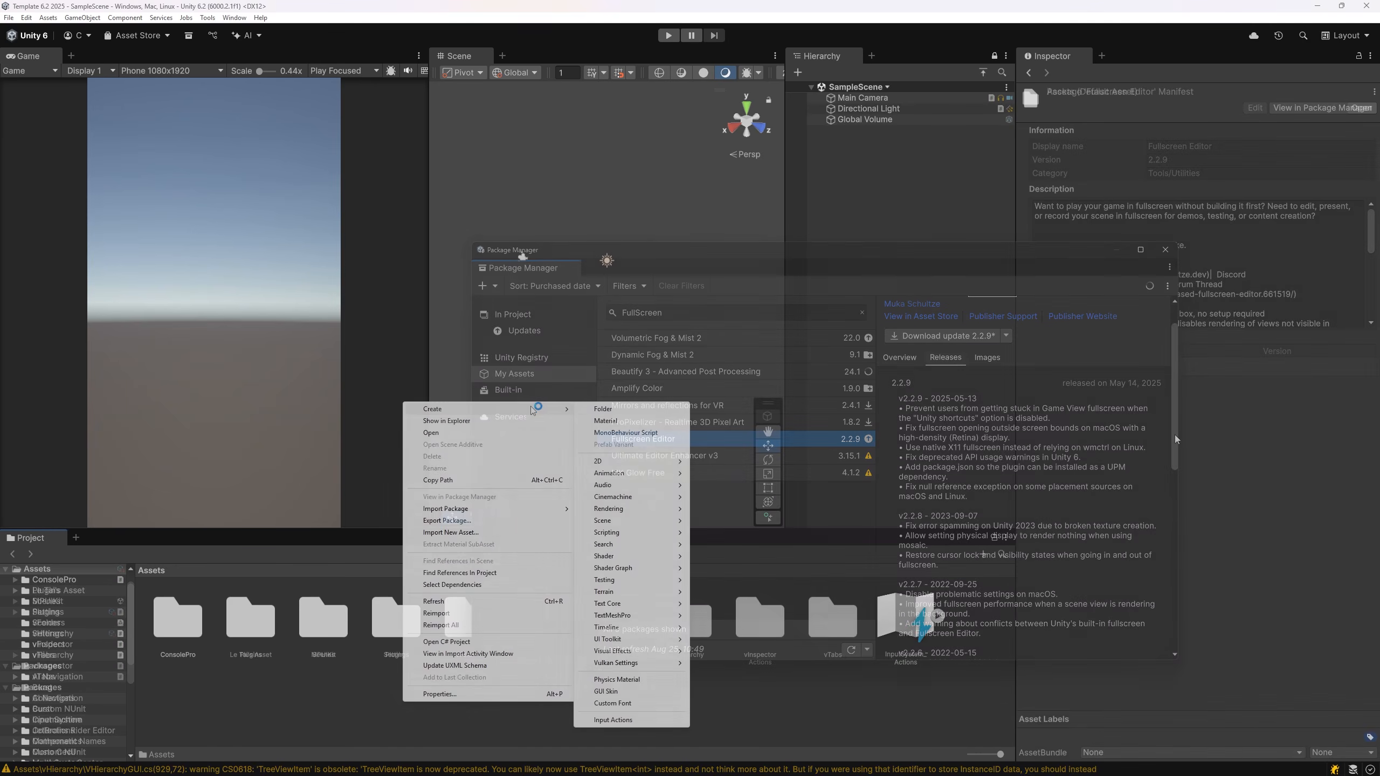
Step: Create a folder named Editor in Assets, open it and add the FolderStructure text file to it
left_click(639, 406)
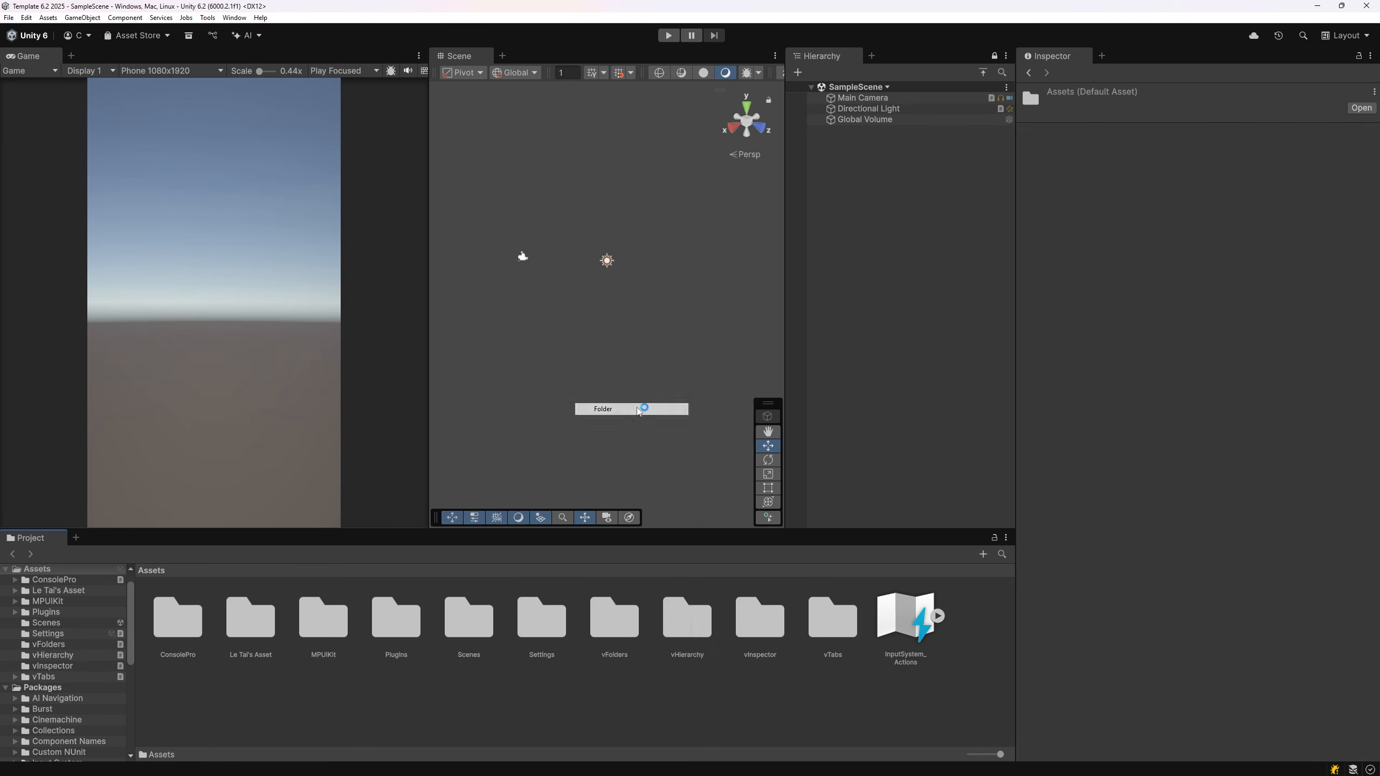
type("Editor")
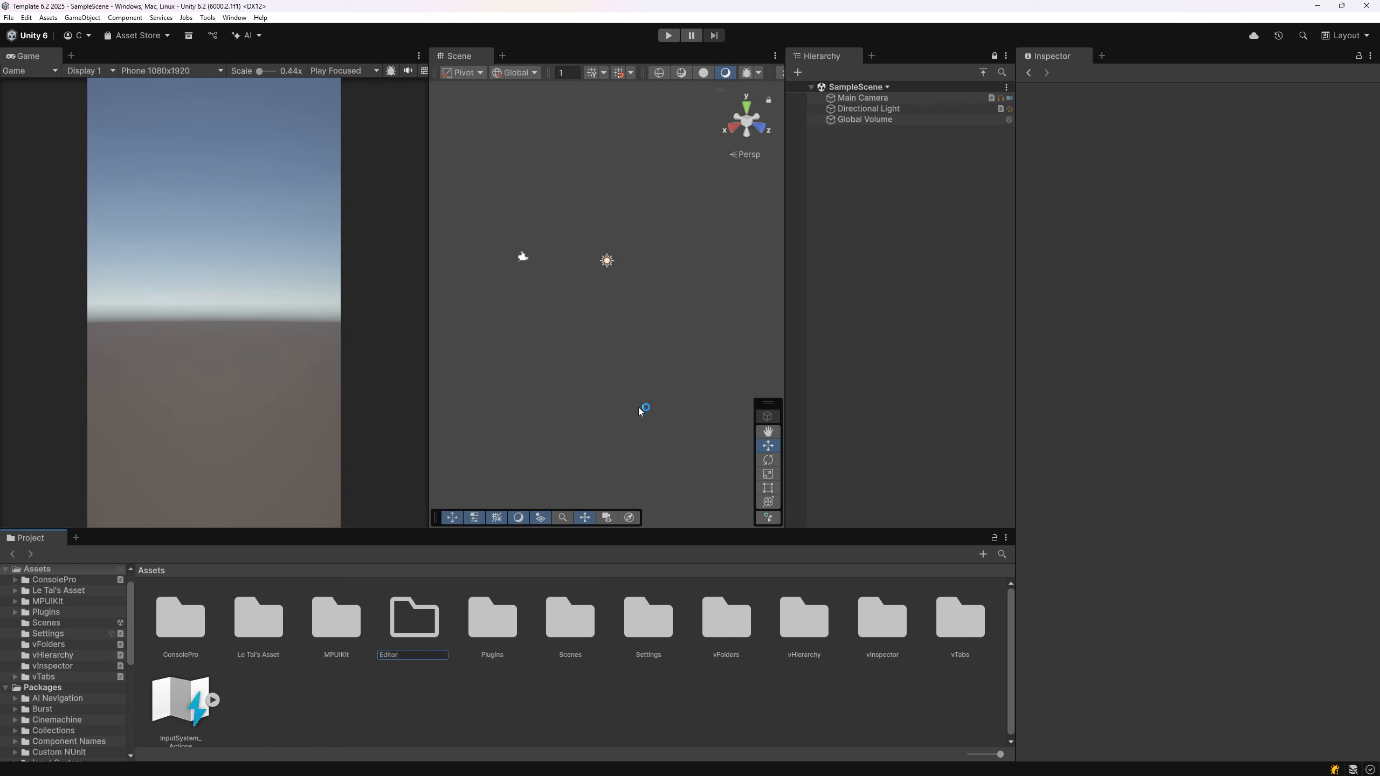
key("Return")
key("Return")
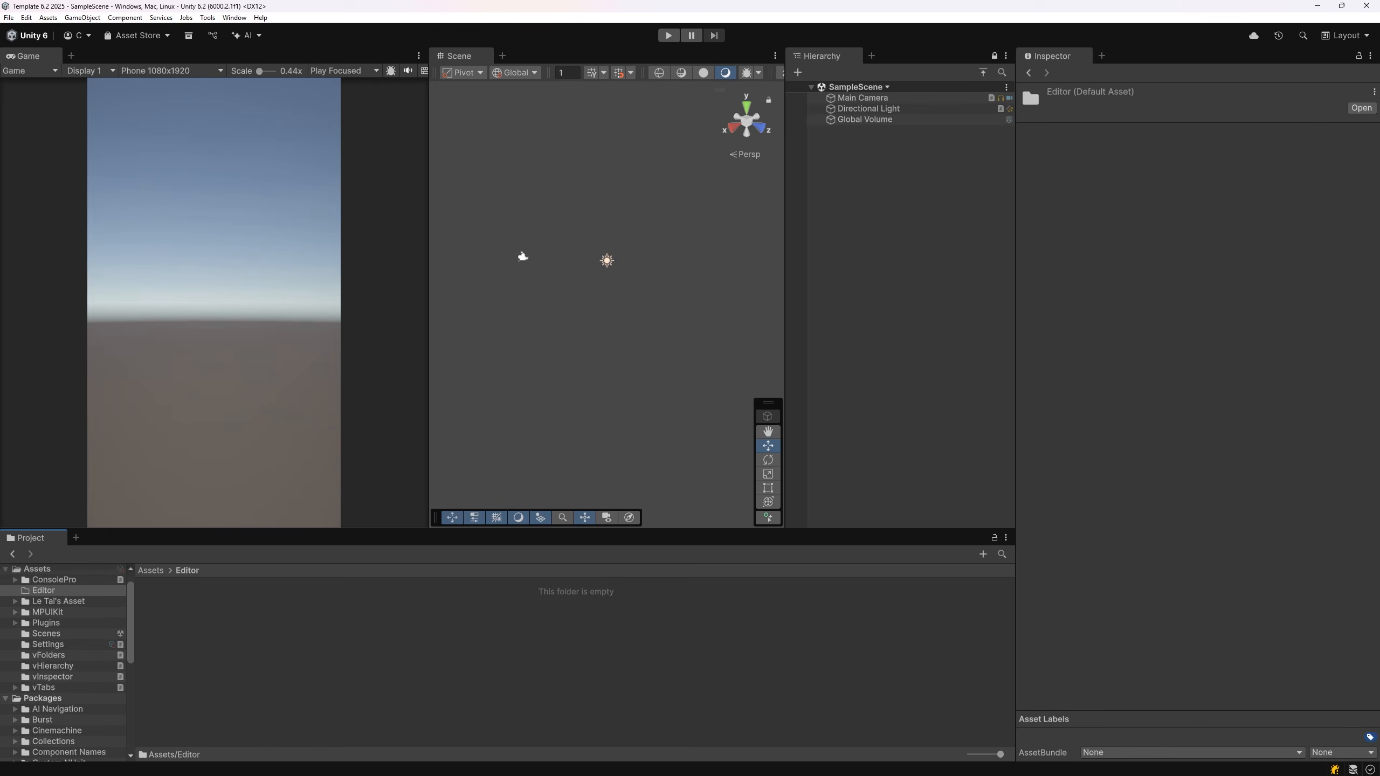
left_click_drag(661, 567, 406, 650)
Step: Create a MonoBehaviour script named FolderStructureCreator in the Editor folder
right_click(272, 648)
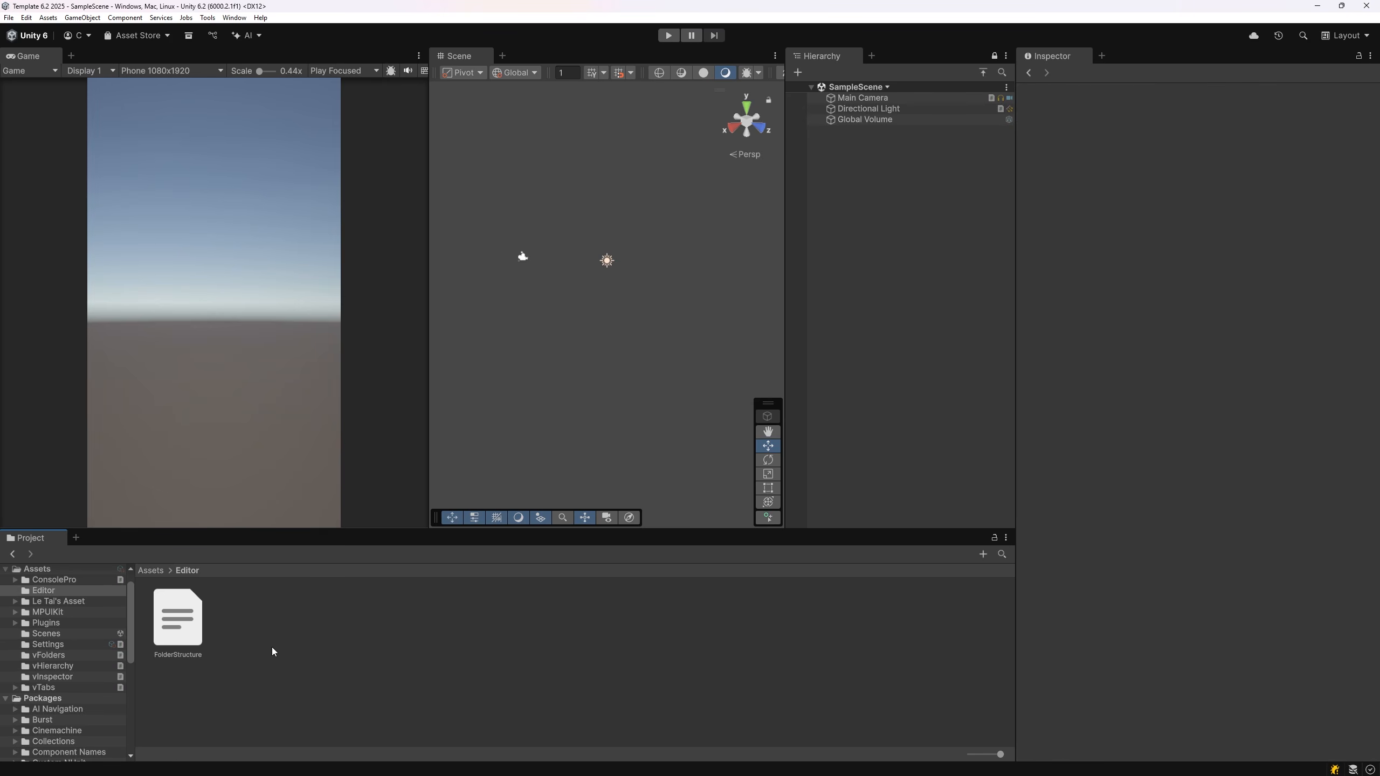
mouse_move(437, 357)
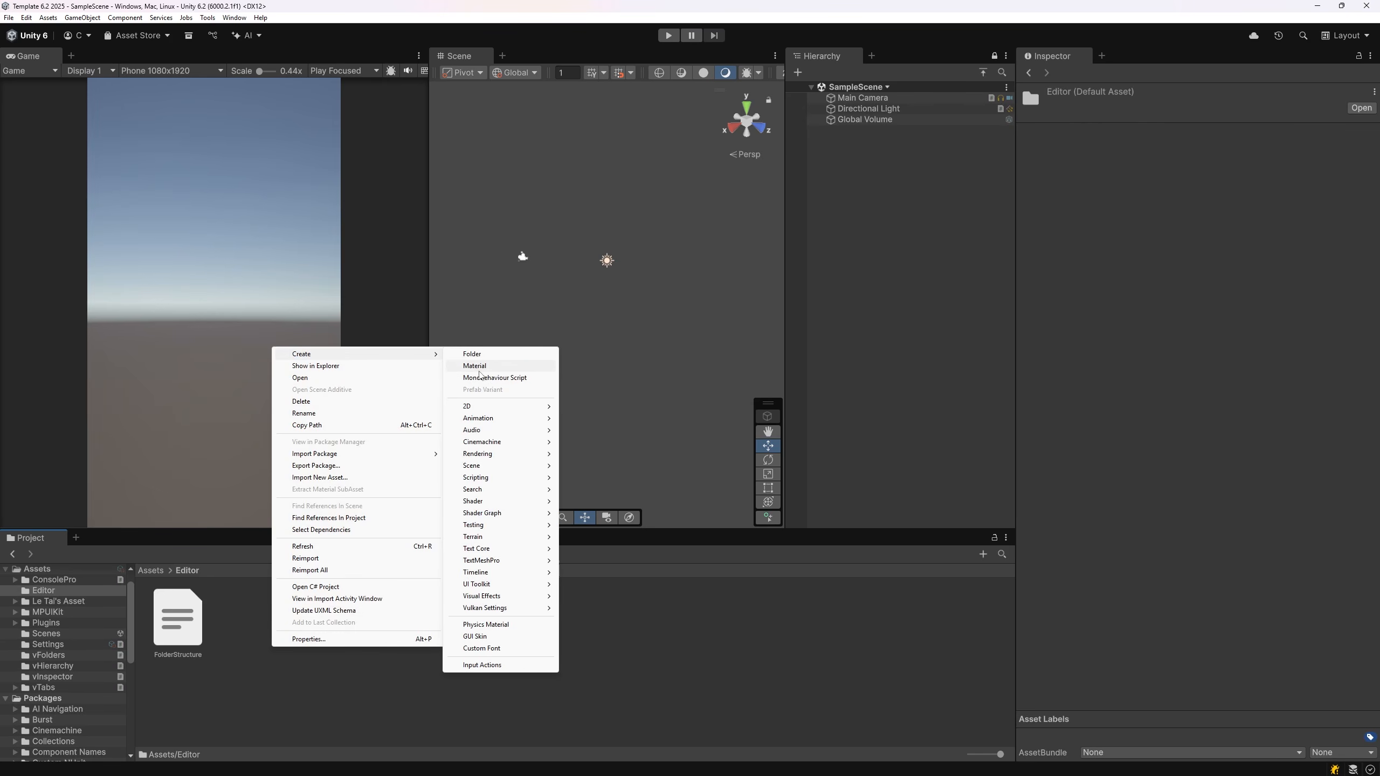
left_click(481, 376)
type("F")
type("olderStructureC")
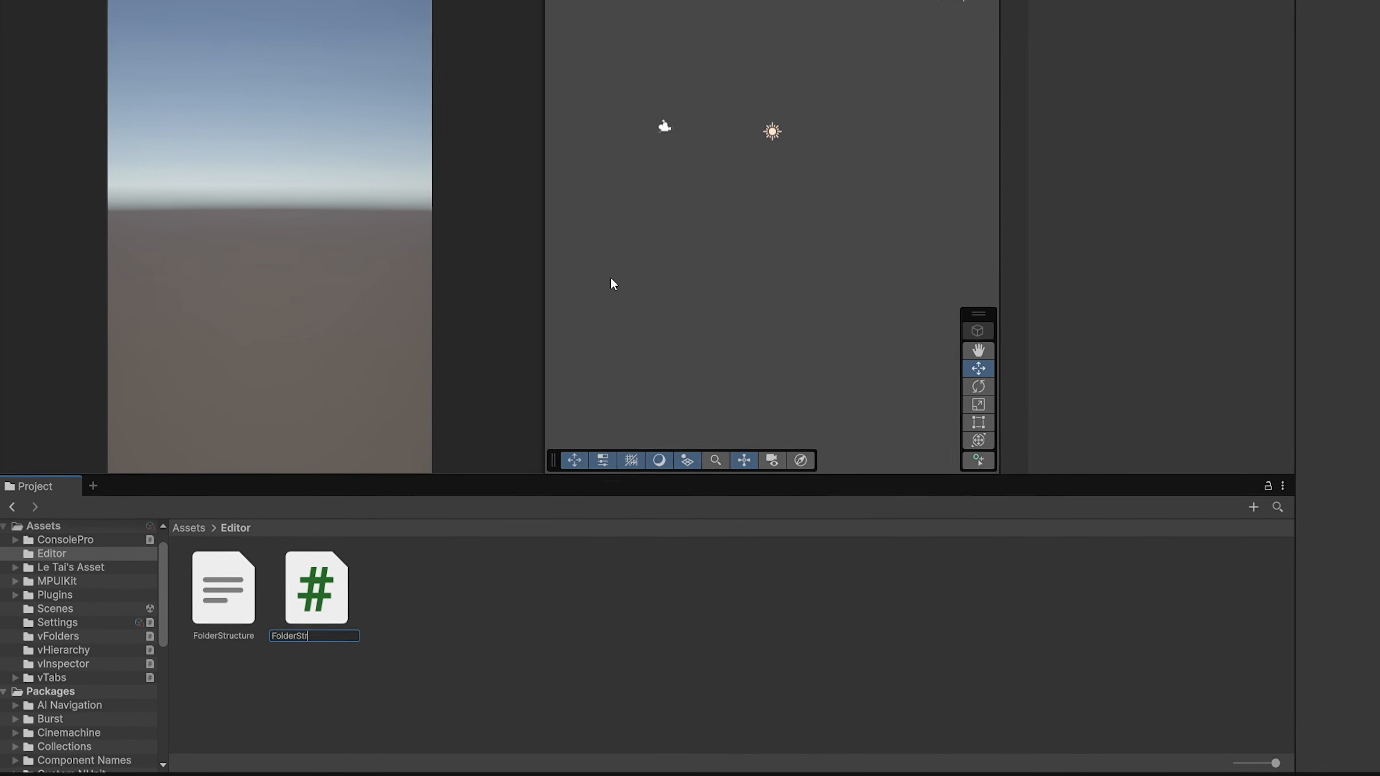
type("reator")
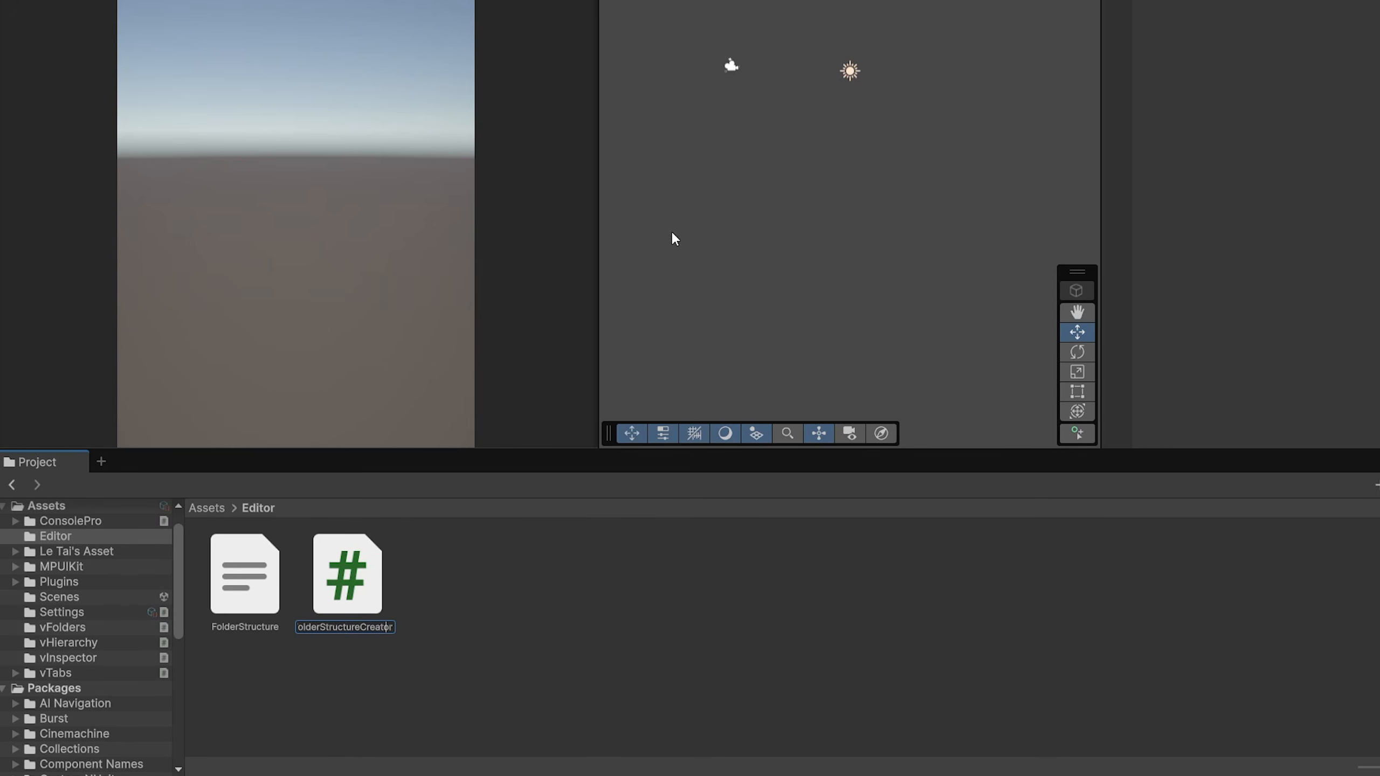
left_click(671, 231)
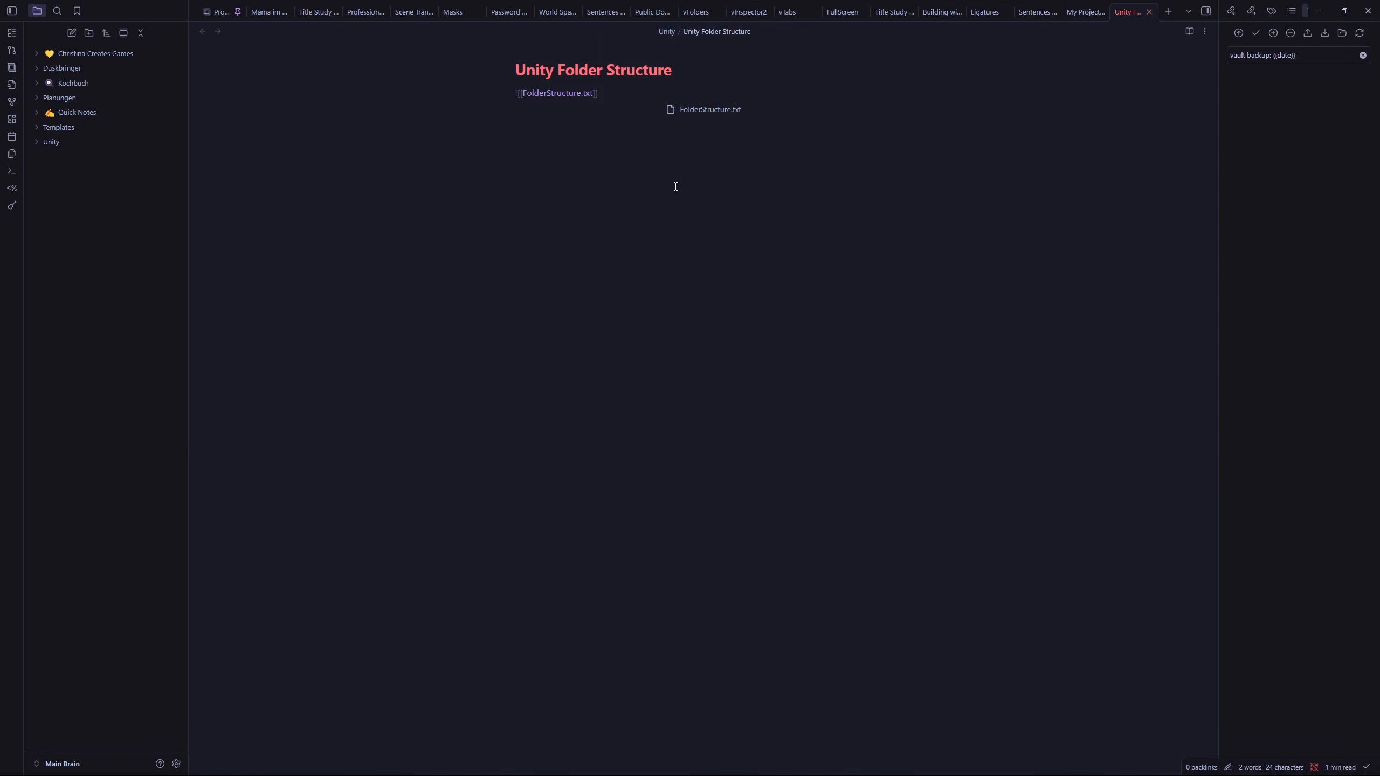
Step: Open FolderStructure.txt from the Unity Folder Structure note, add a top-level Settings entry below Plugins and a nested UI entry under Prefabs
left_click(709, 113)
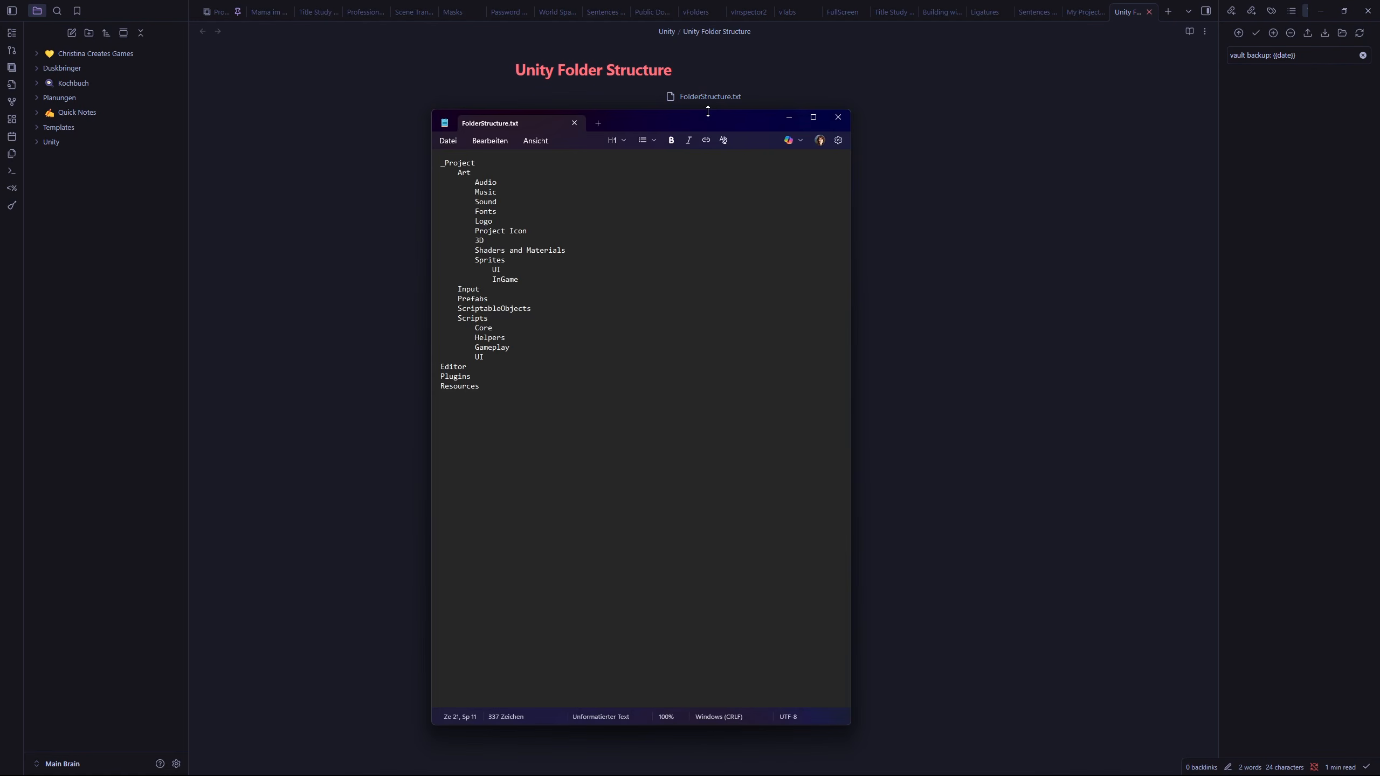
left_click(481, 366)
key("Return")
type("Settings")
key("Return")
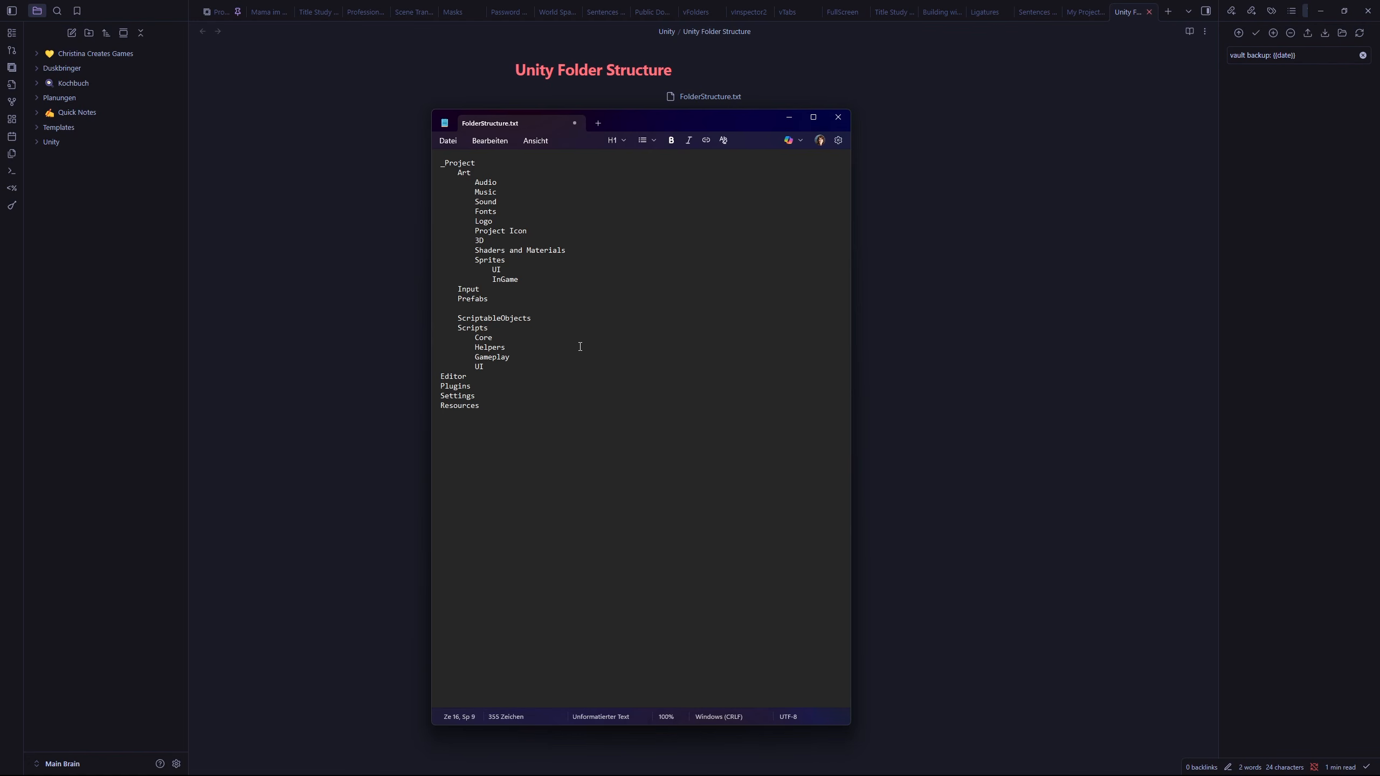
type("UI")
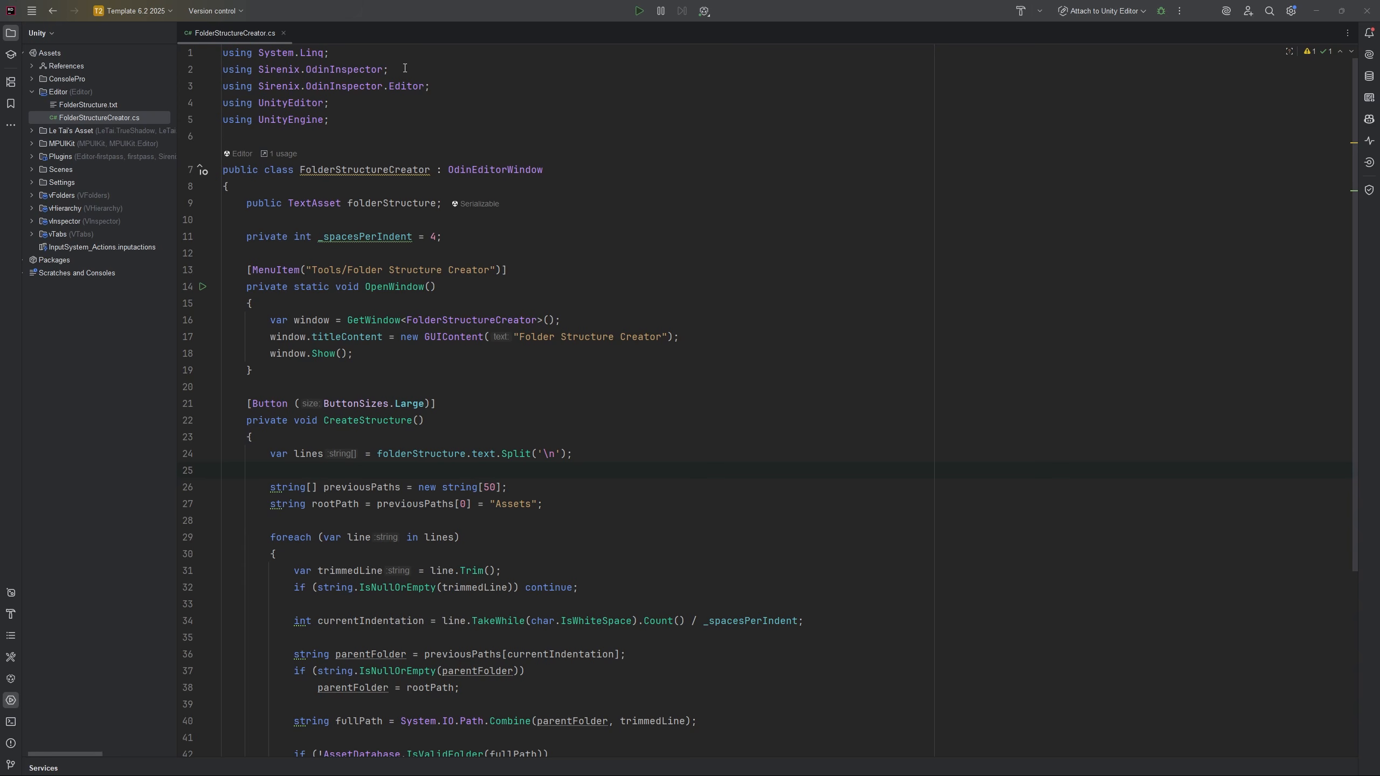
Step: Review the FolderStructureCreator script: the Odin imports, the OdinEditorWindow base class, the OpenWindow menu item and the CreateStructure folder-building logic
left_click_drag(405, 68, 239, 69)
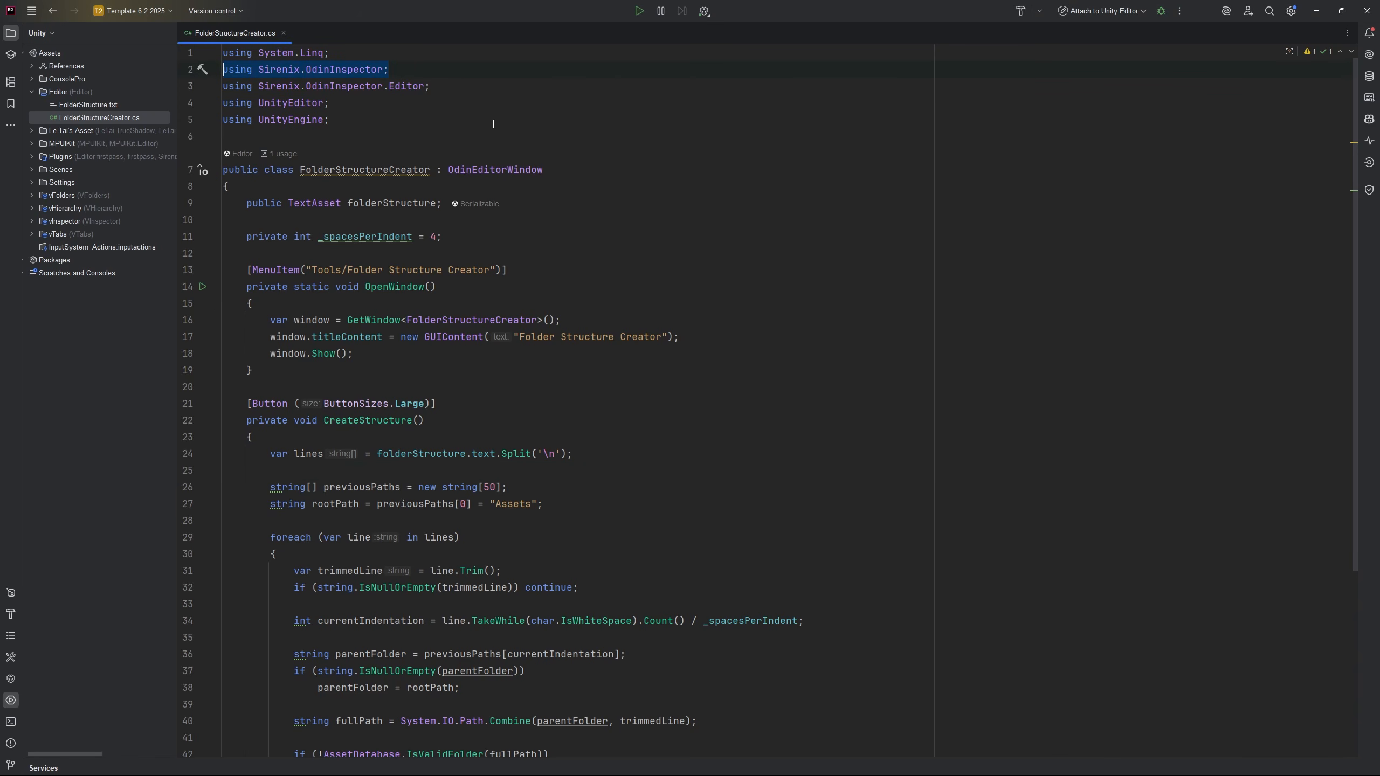
double_click(513, 169)
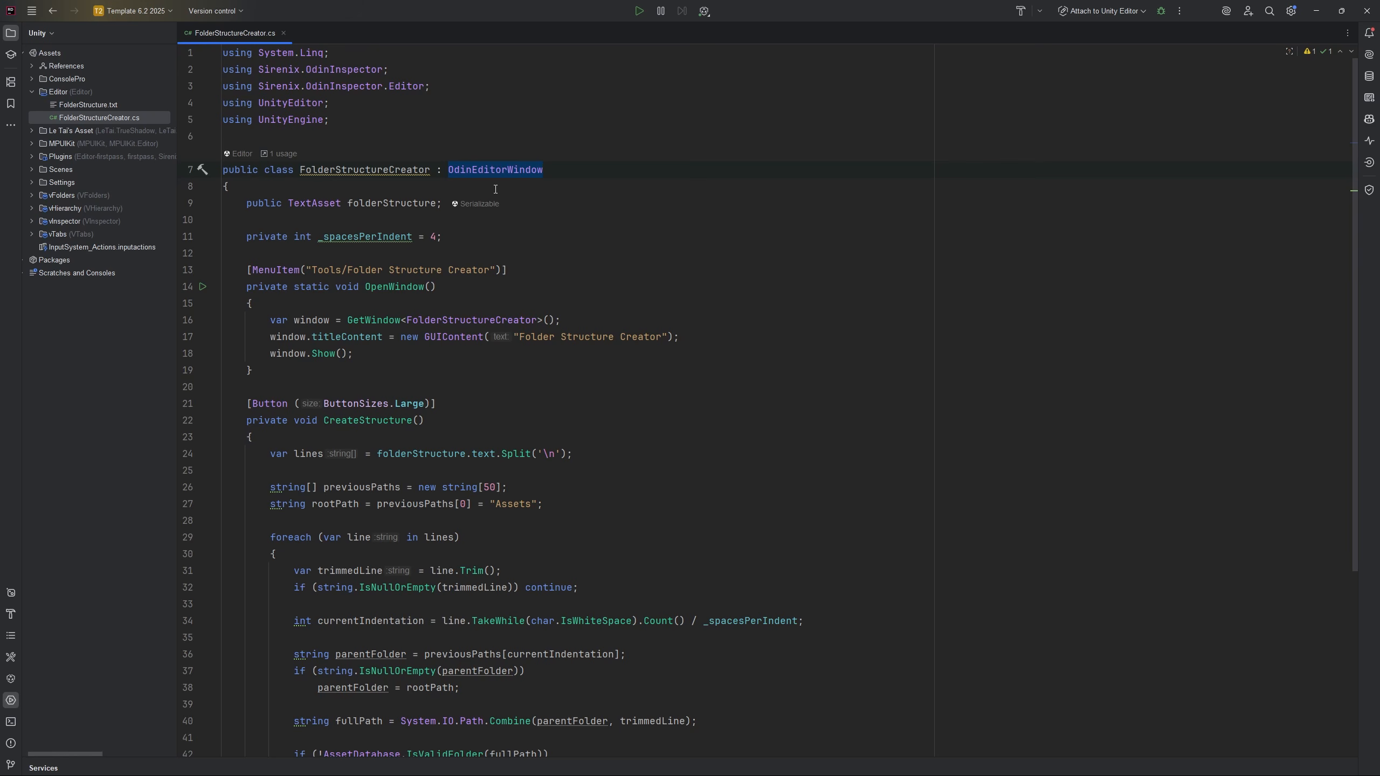
left_click_drag(253, 371, 246, 269)
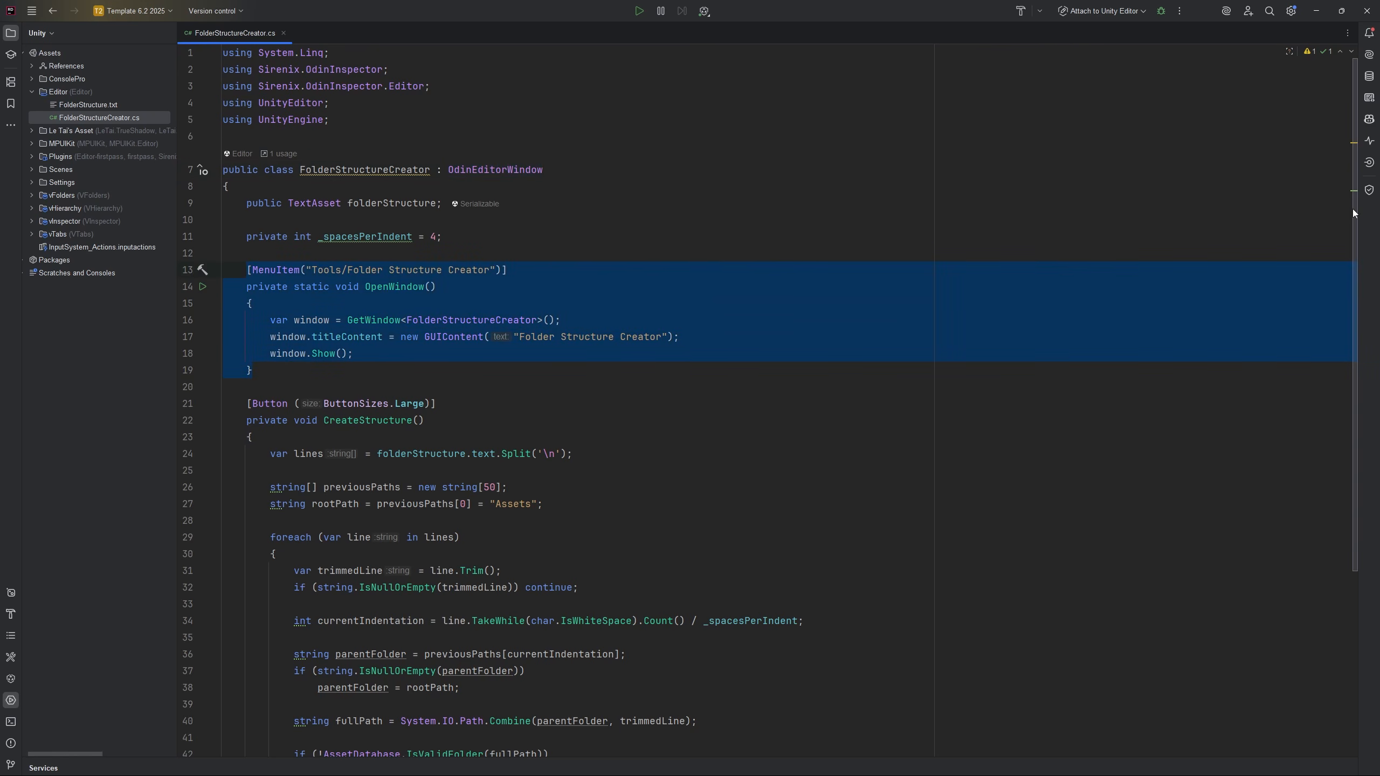
left_click_drag(1355, 212, 1351, 375)
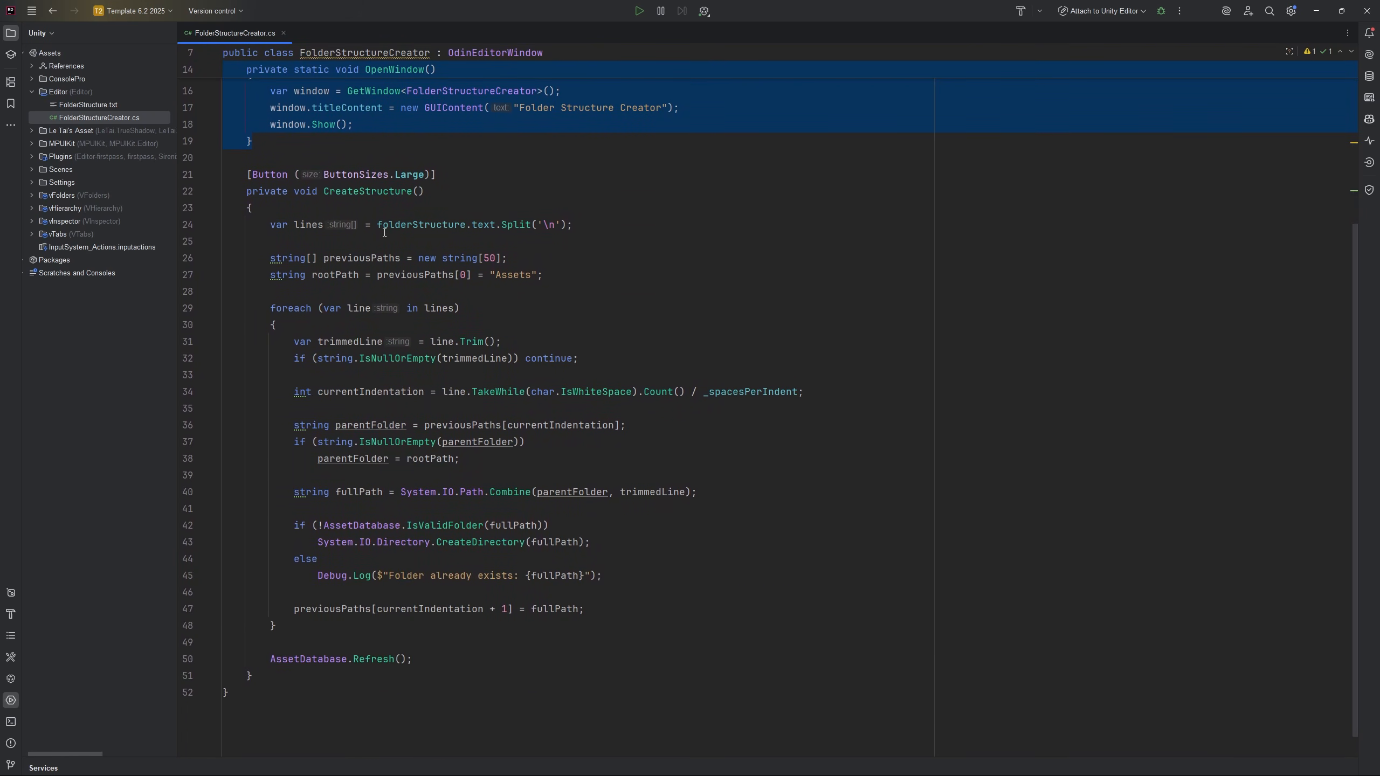
left_click(288, 175)
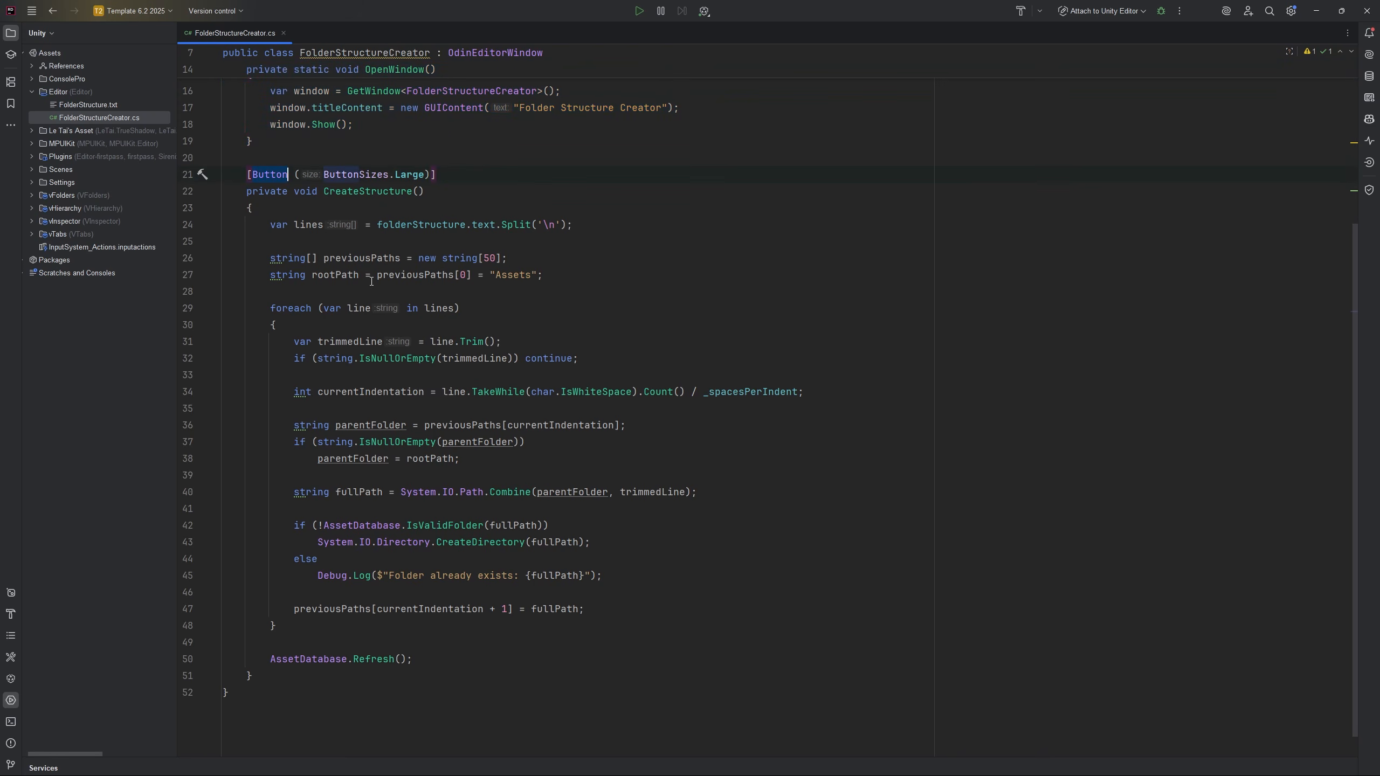
left_click(609, 229)
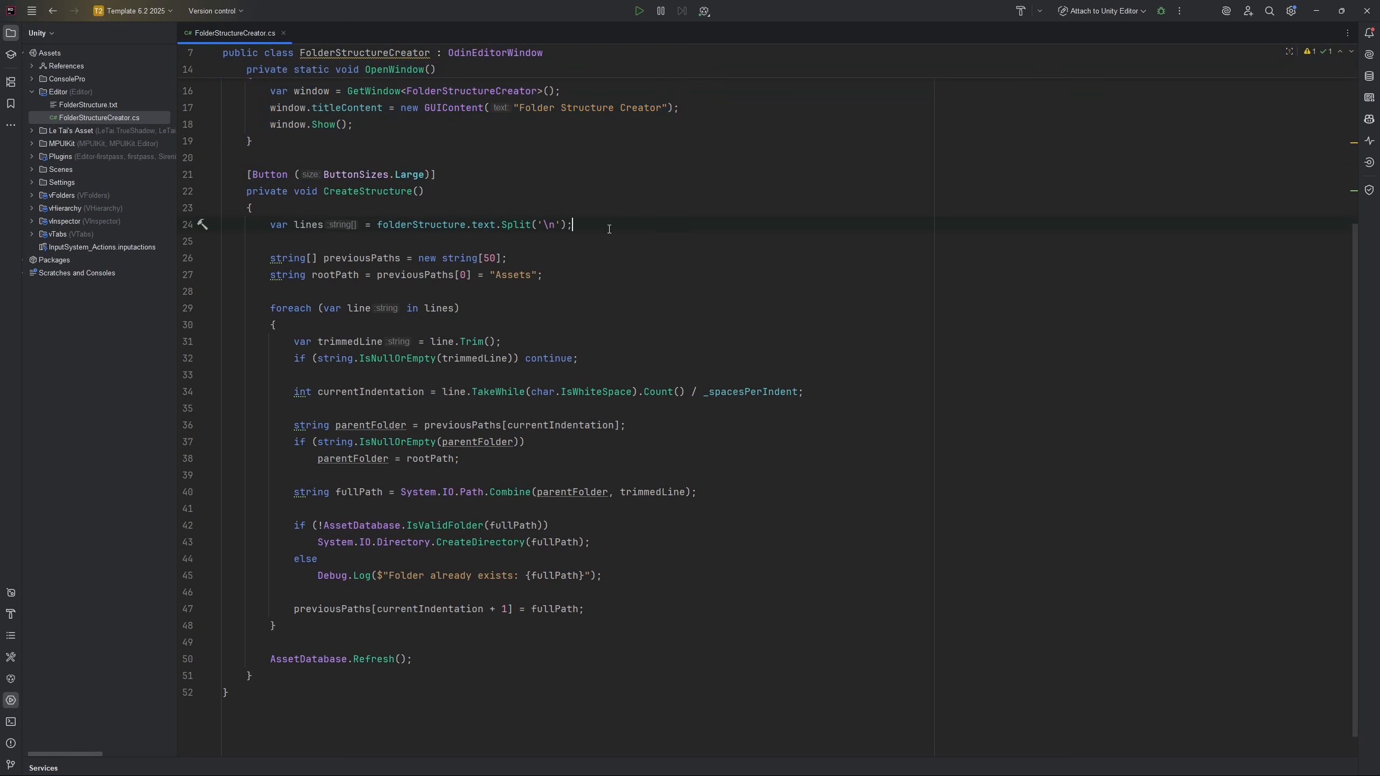
double_click(522, 225)
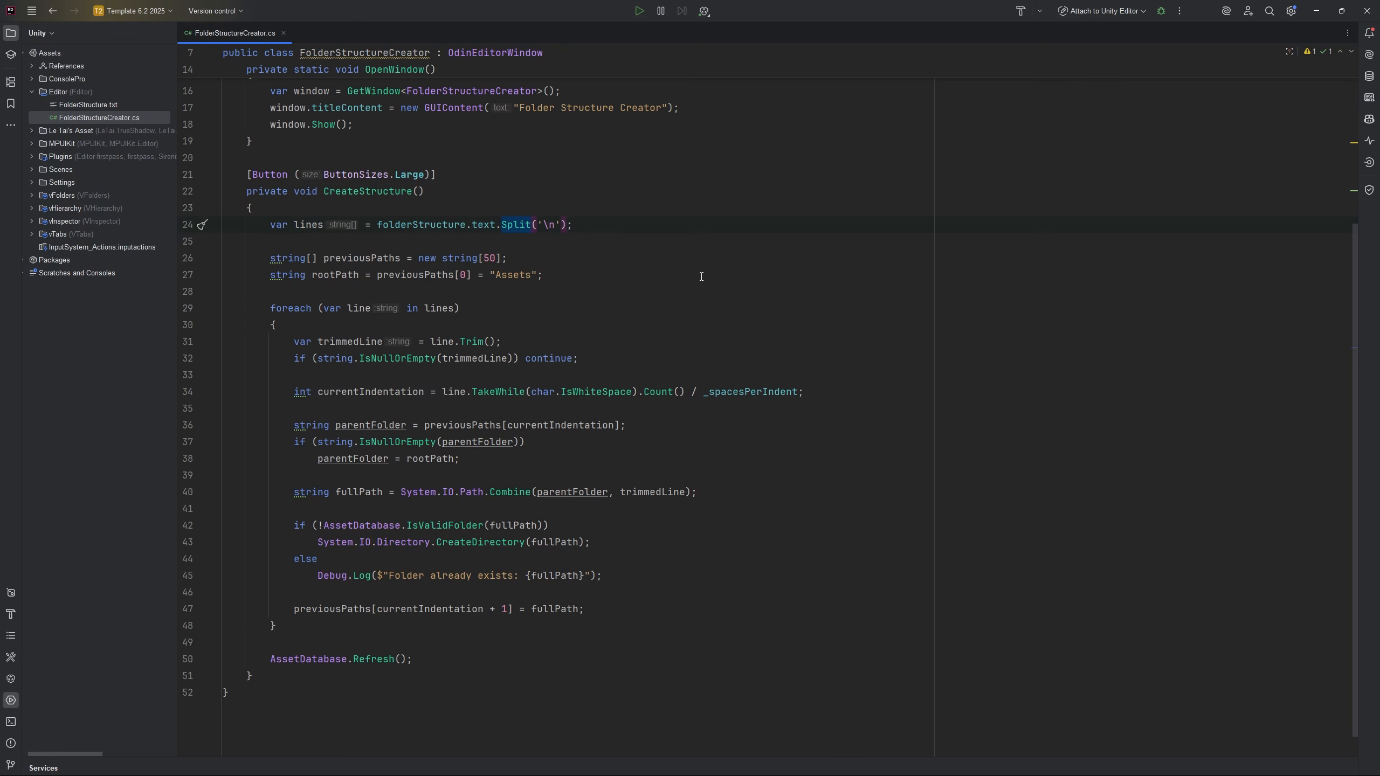
left_click_drag(319, 275, 271, 257)
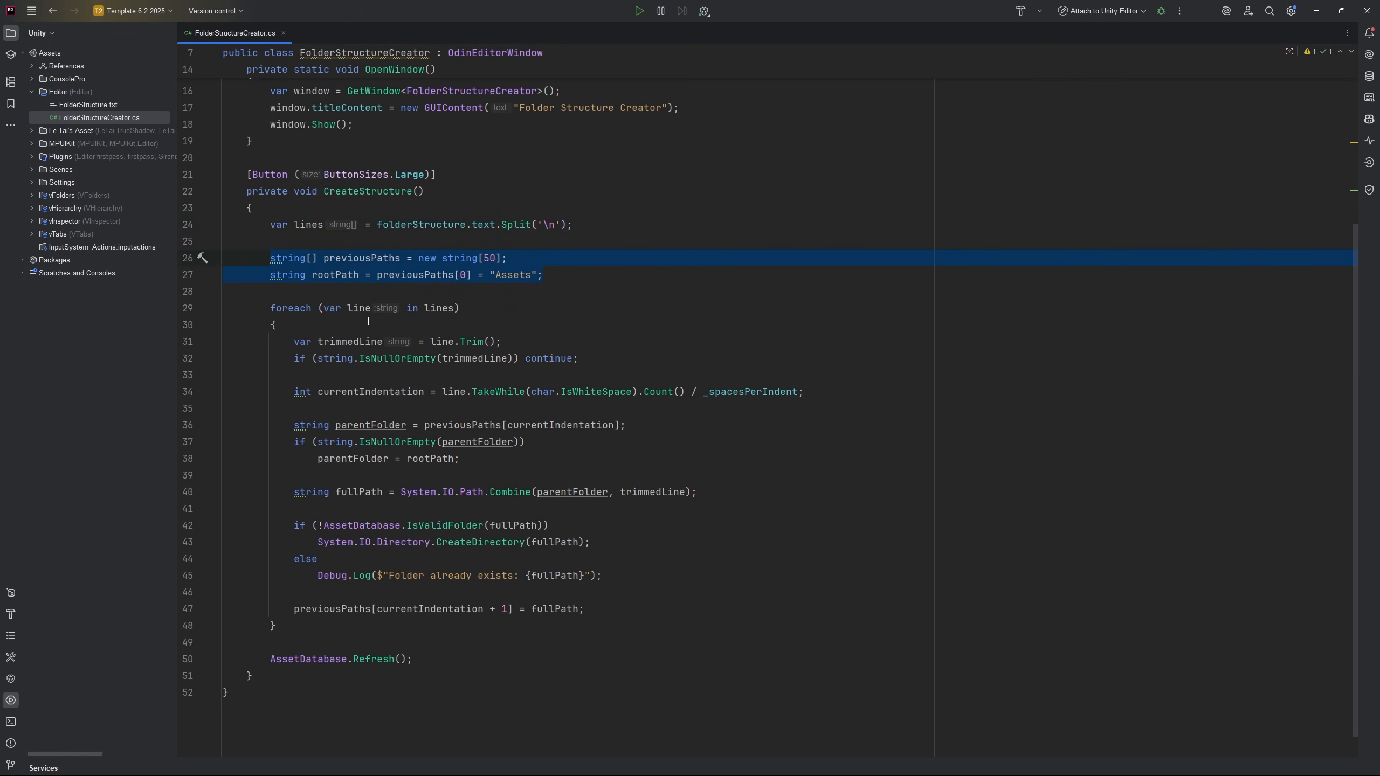
left_click(454, 309)
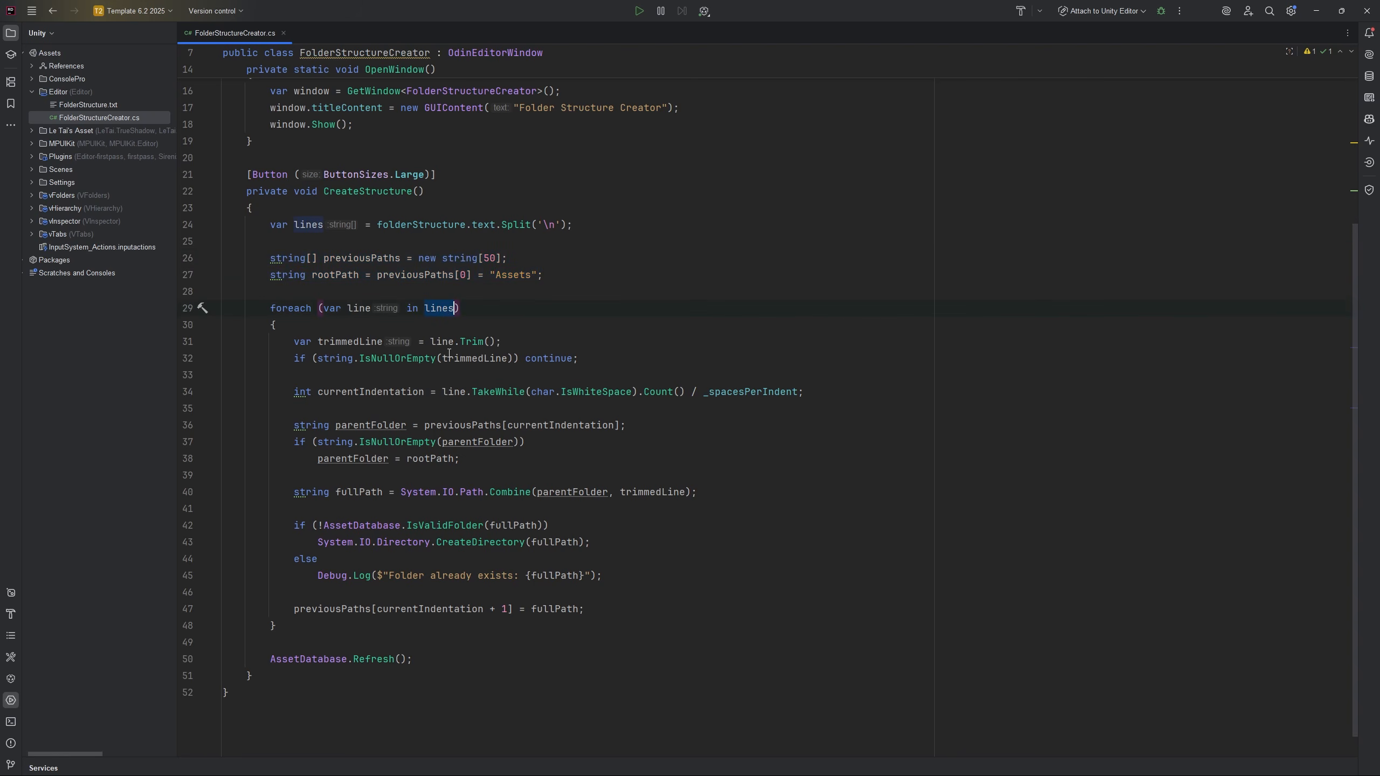
double_click(376, 391)
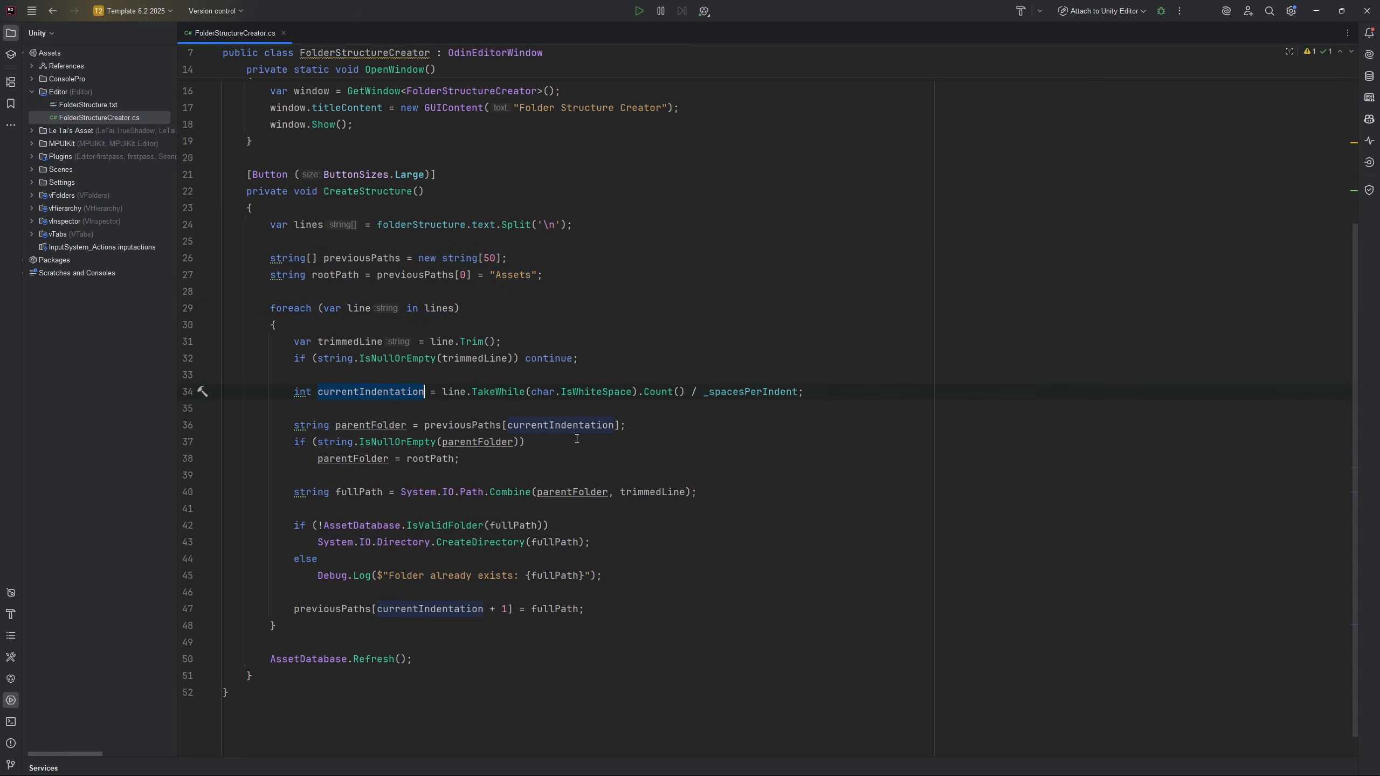
double_click(386, 424)
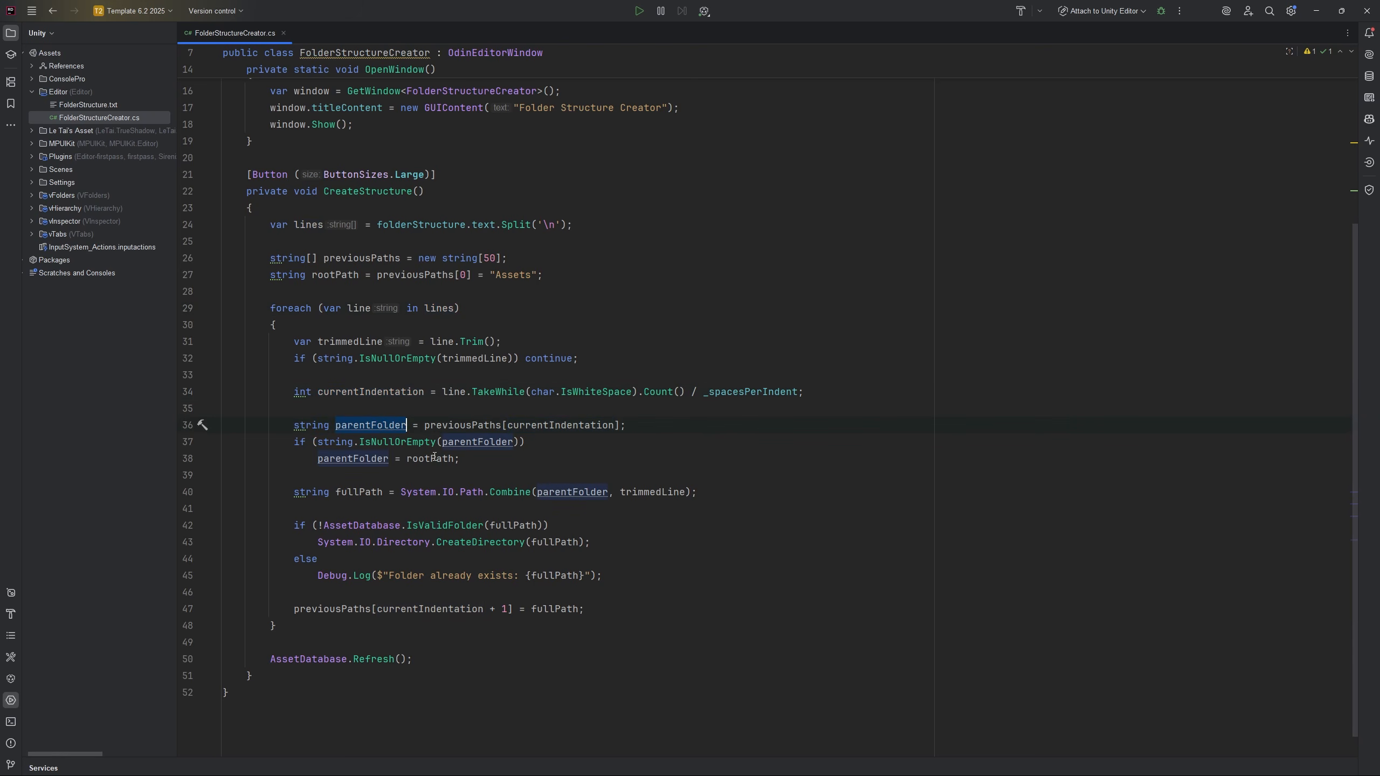
double_click(358, 493)
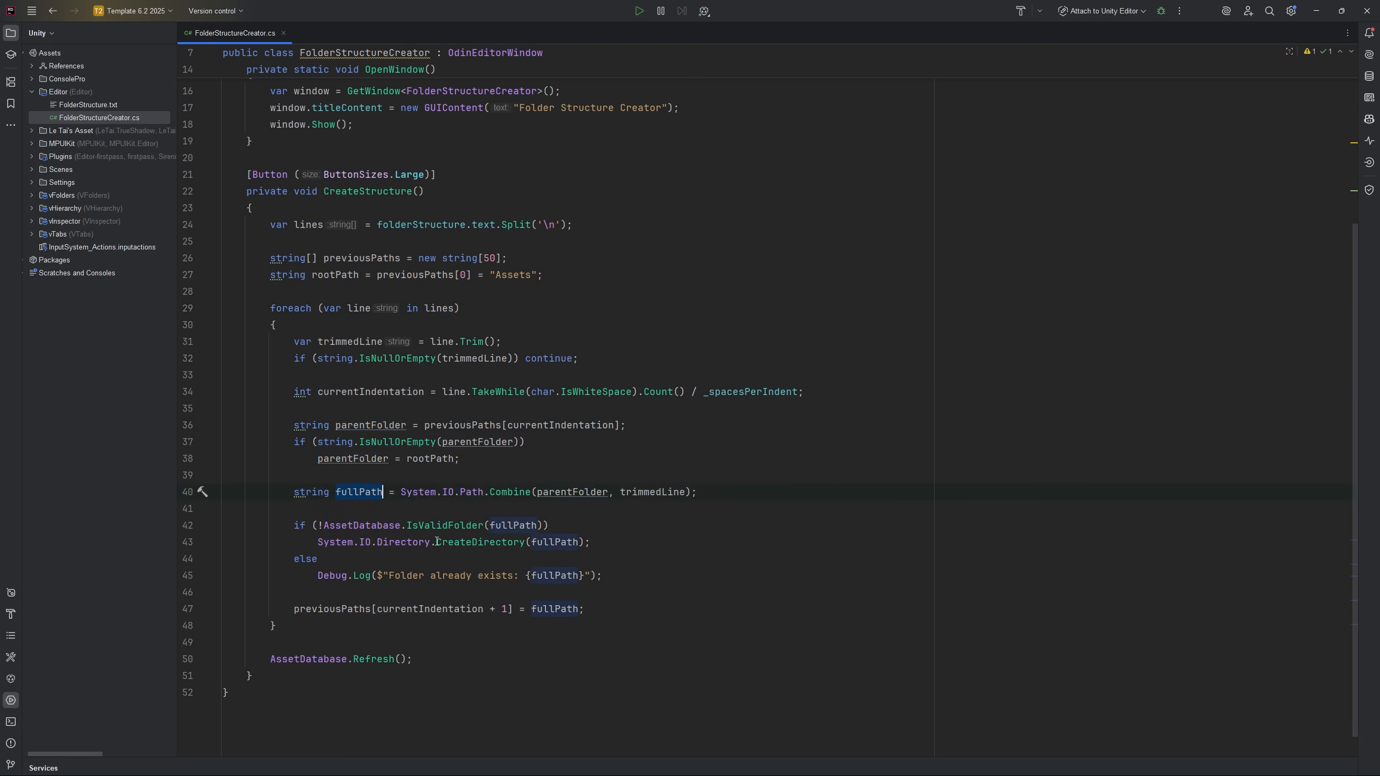
double_click(473, 542)
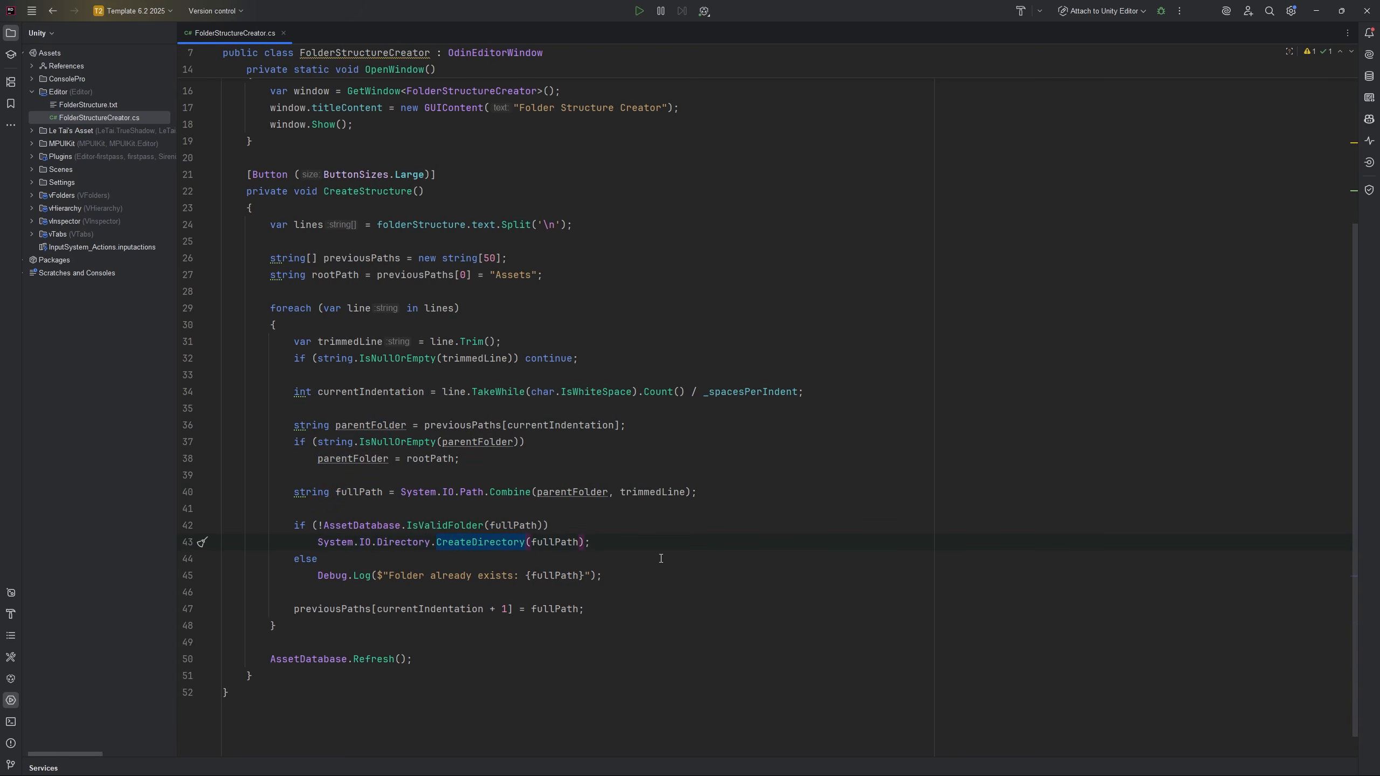
Step: Switch to Unity, open the Folder Structure Creator tool and create the structure in Assets from the FolderStructure text asset
left_click(1316, 13)
left_click(208, 17)
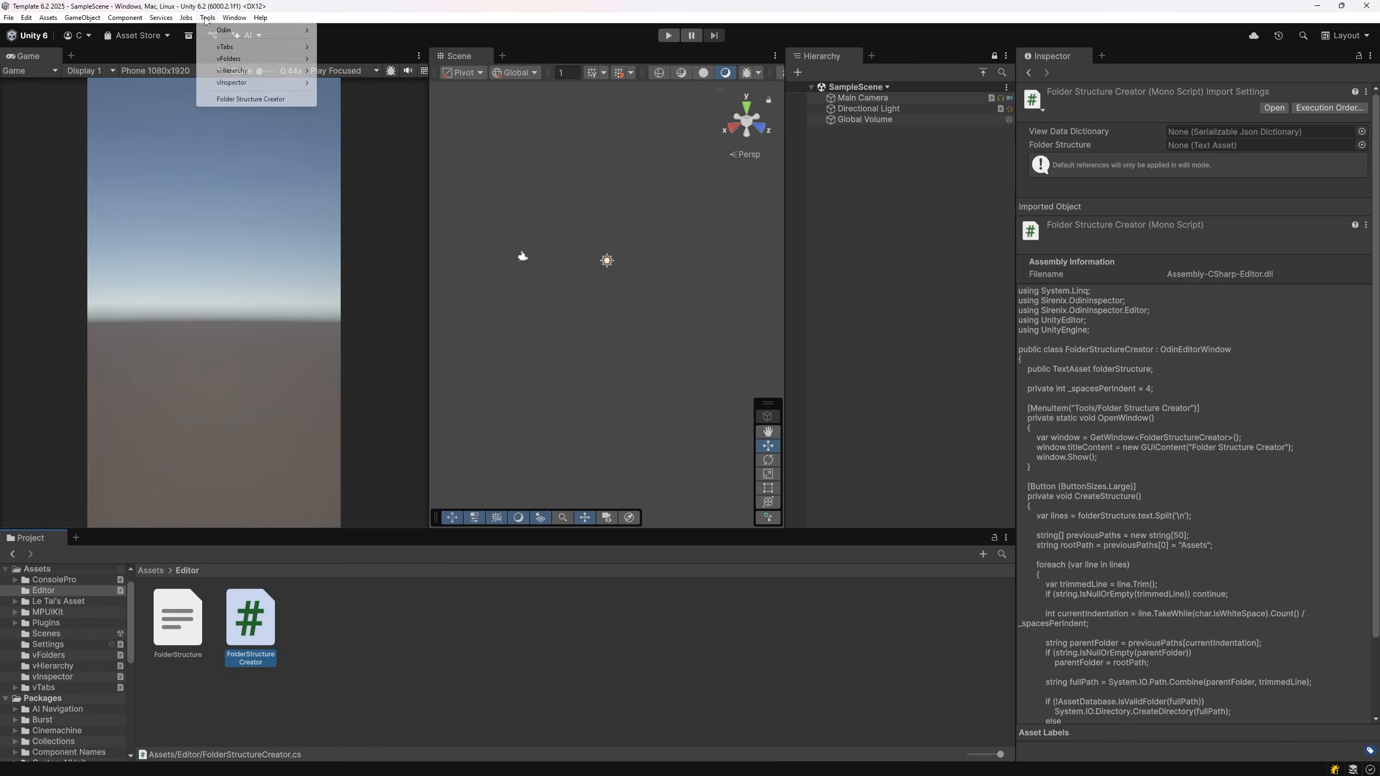
left_click(239, 99)
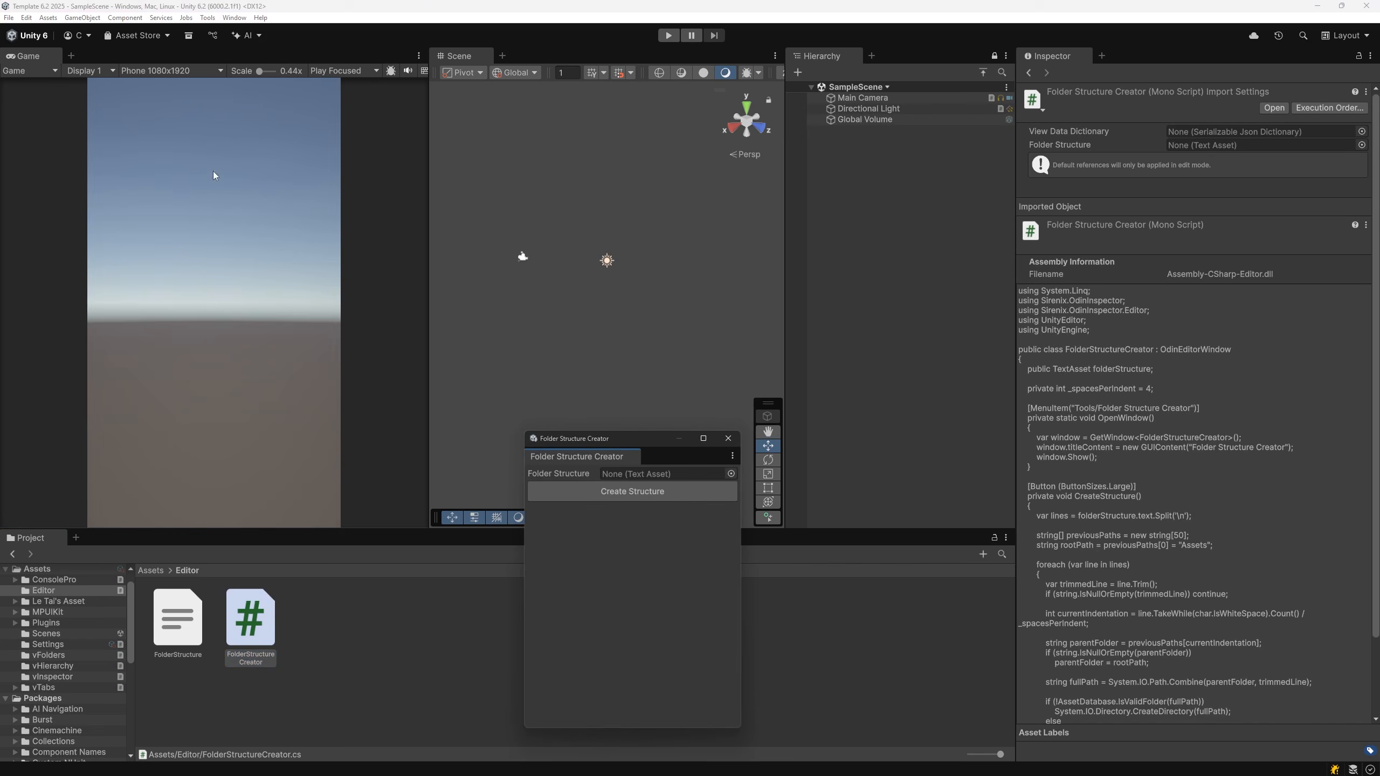
left_click_drag(179, 620, 661, 474)
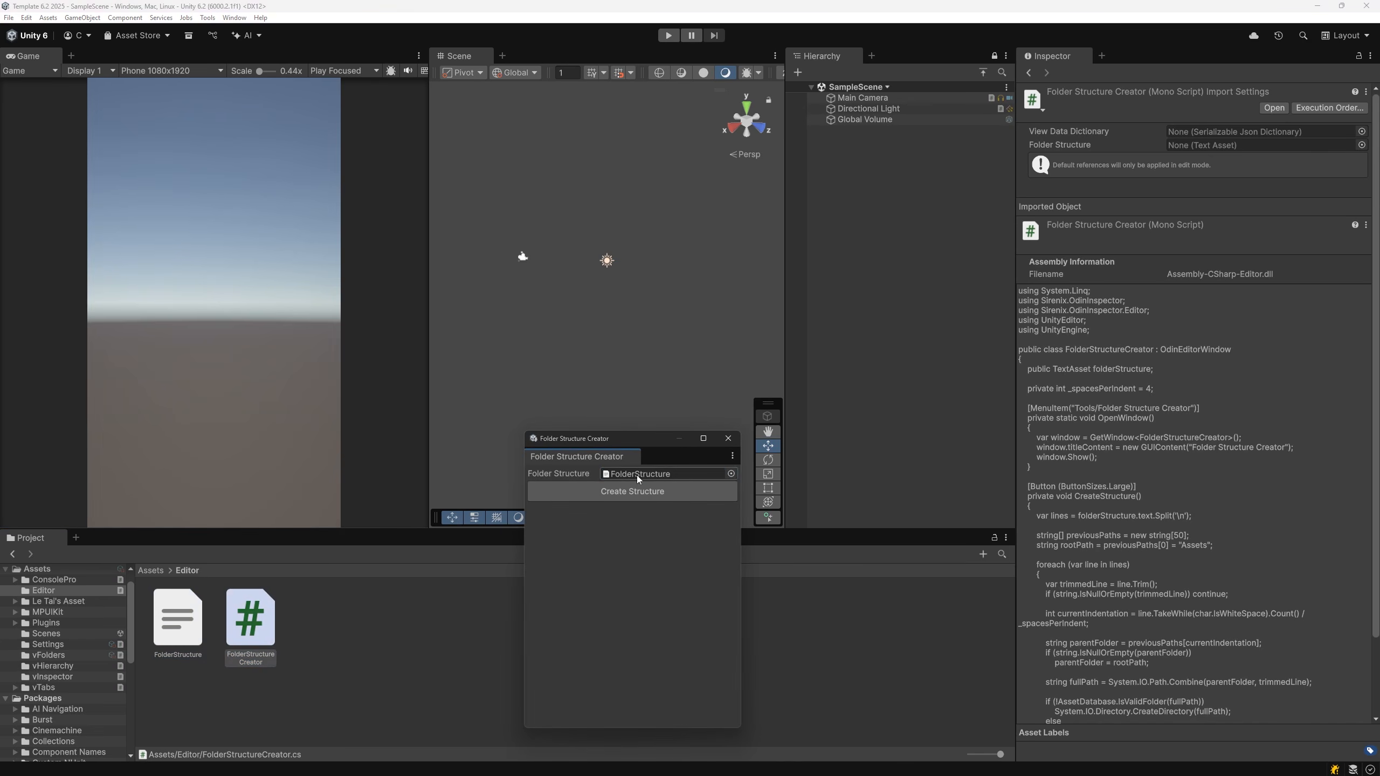
scroll(49, 603, "up", 1)
left_click(38, 590)
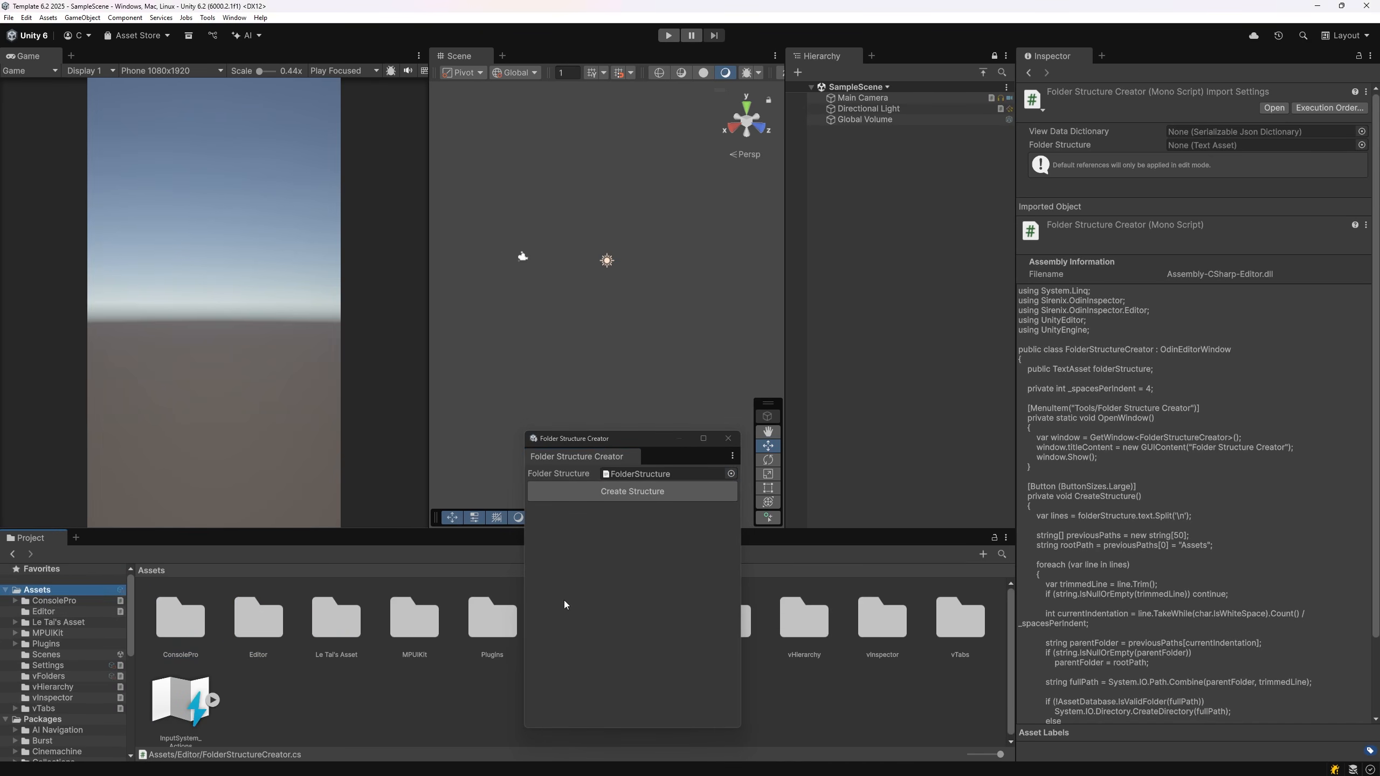
left_click(622, 490)
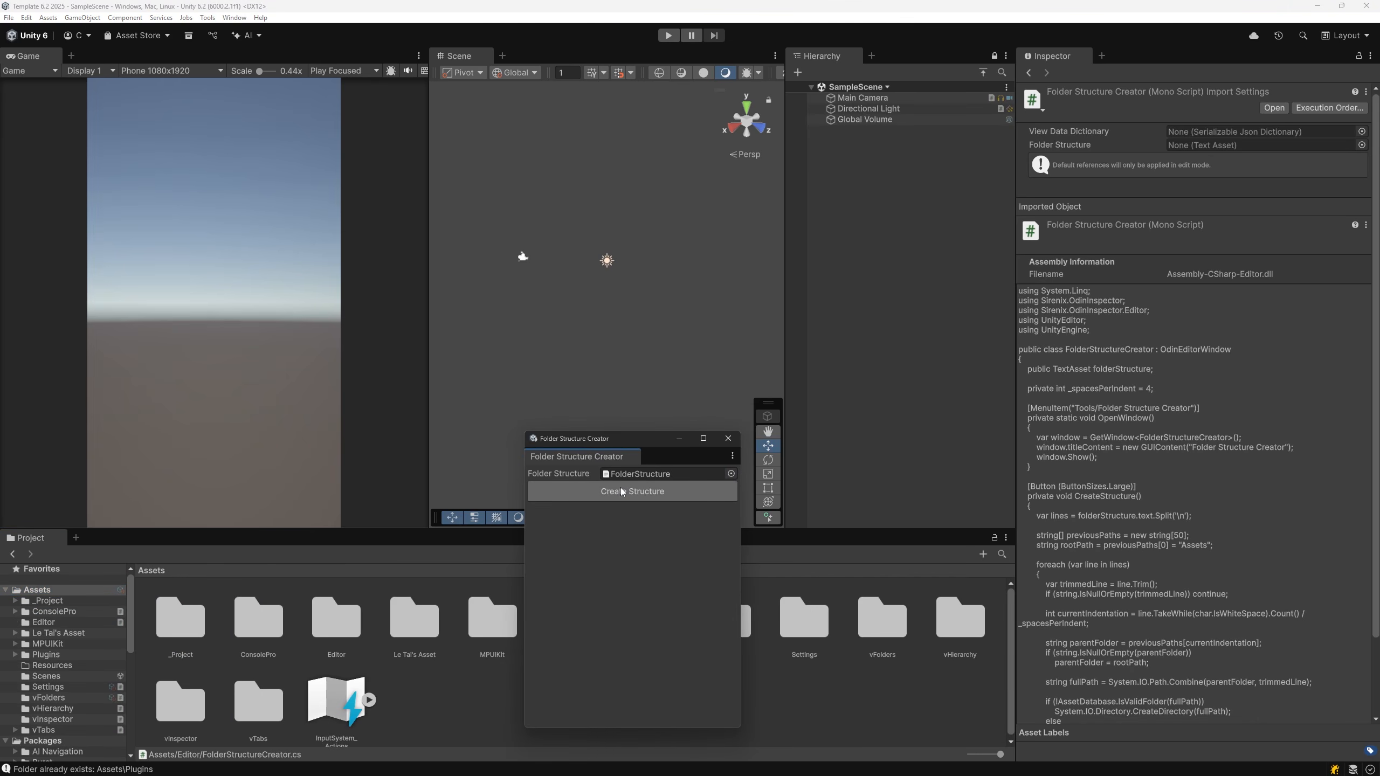
Step: Check the generated subfolders of _Project, including Art and Scripts, and close the Folder Structure Creator window
left_click(14, 601)
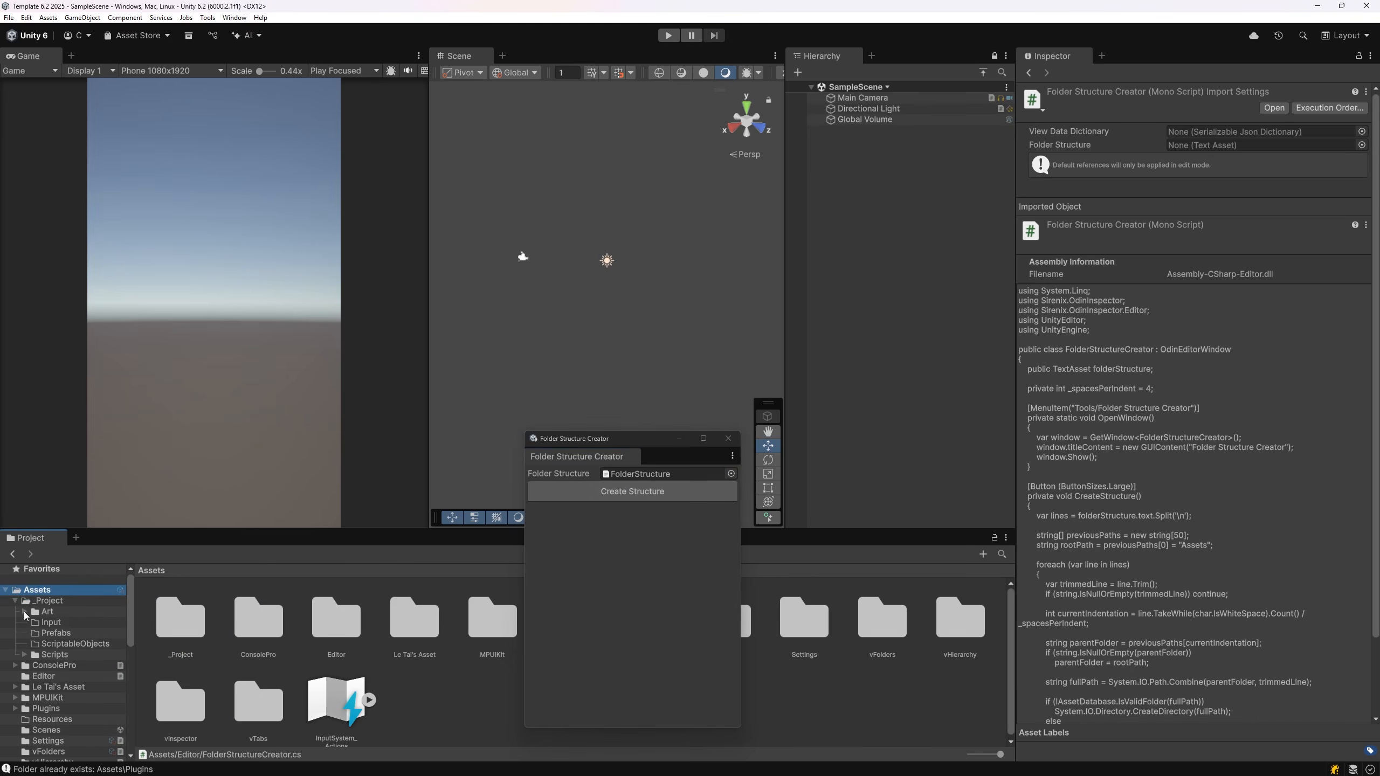
left_click(25, 612)
left_click(25, 612)
left_click(25, 655)
left_click(24, 655)
left_click(728, 438)
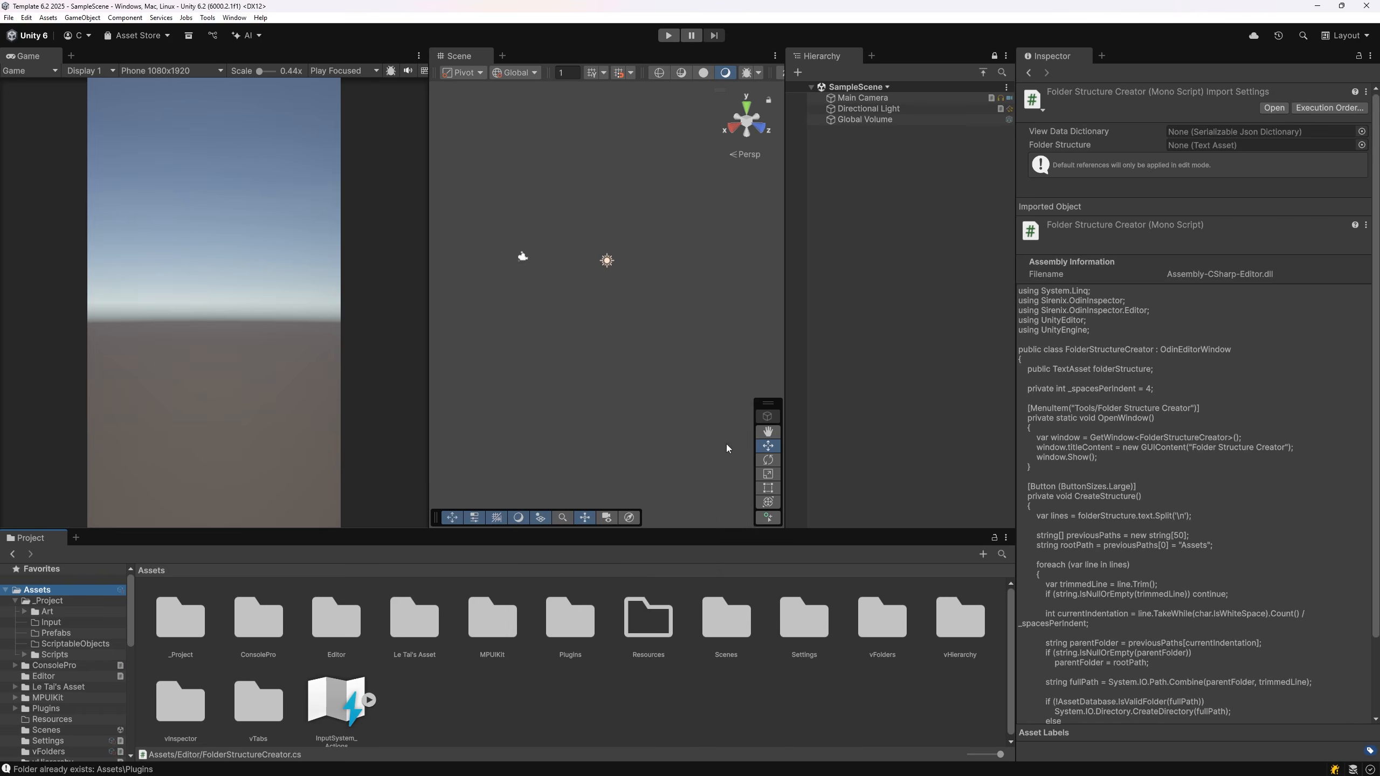
Step: Move the ConsolePro, Le Tai's Asset, MPUIKit, vFolders, vHierarchy, vInspector and vTabs folders into the Plugins folder
left_click(264, 624)
left_click(419, 617, "ctrl")
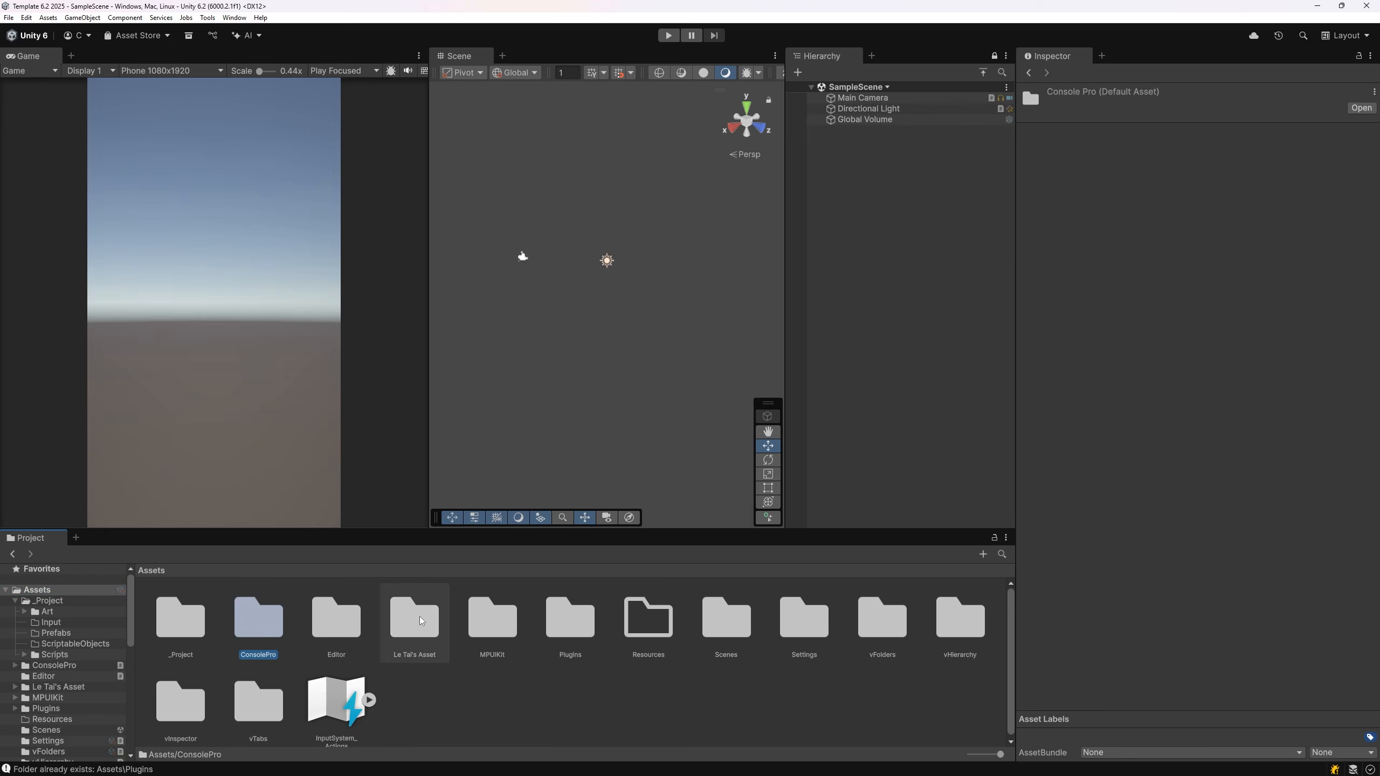
left_click(507, 623, "ctrl")
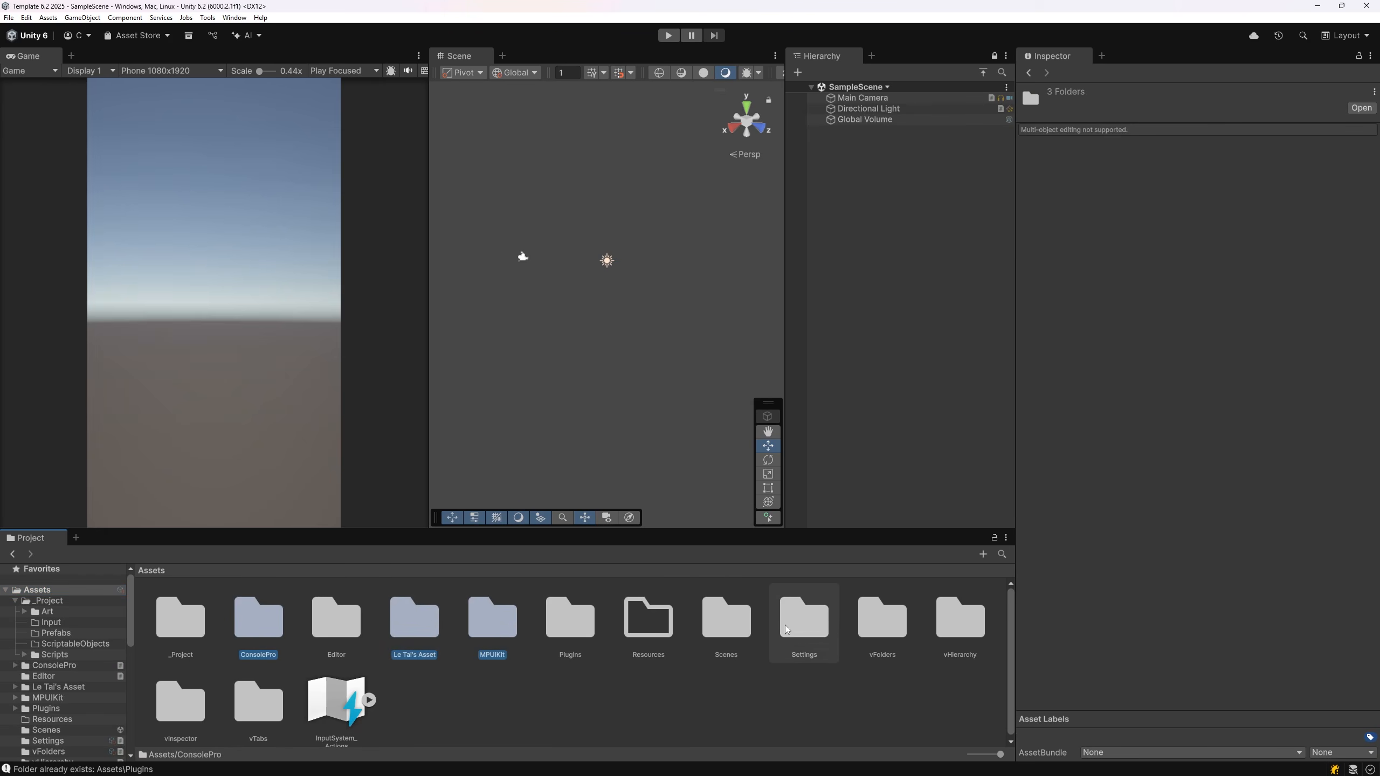
left_click(906, 627, "ctrl")
left_click(958, 622, "ctrl")
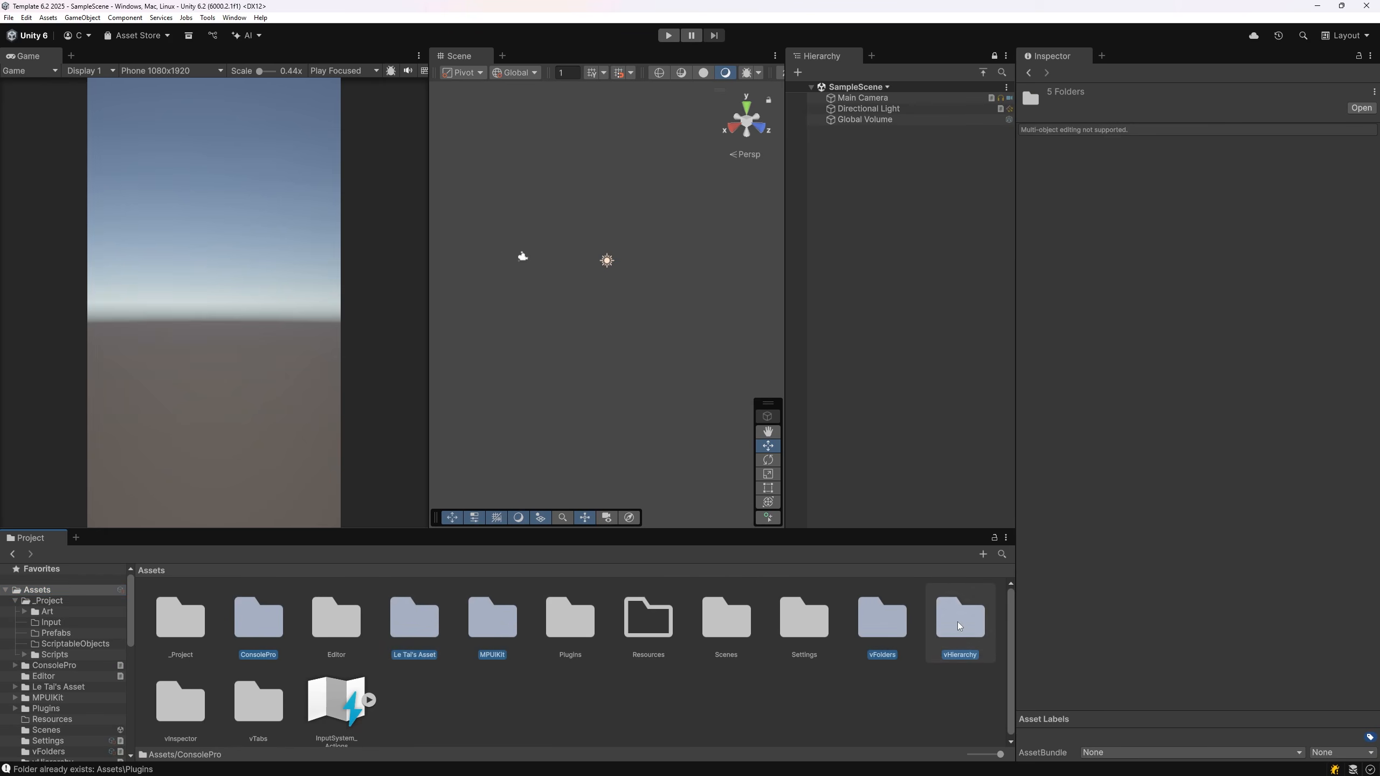
left_click(167, 720, "ctrl")
left_click(259, 702, "ctrl")
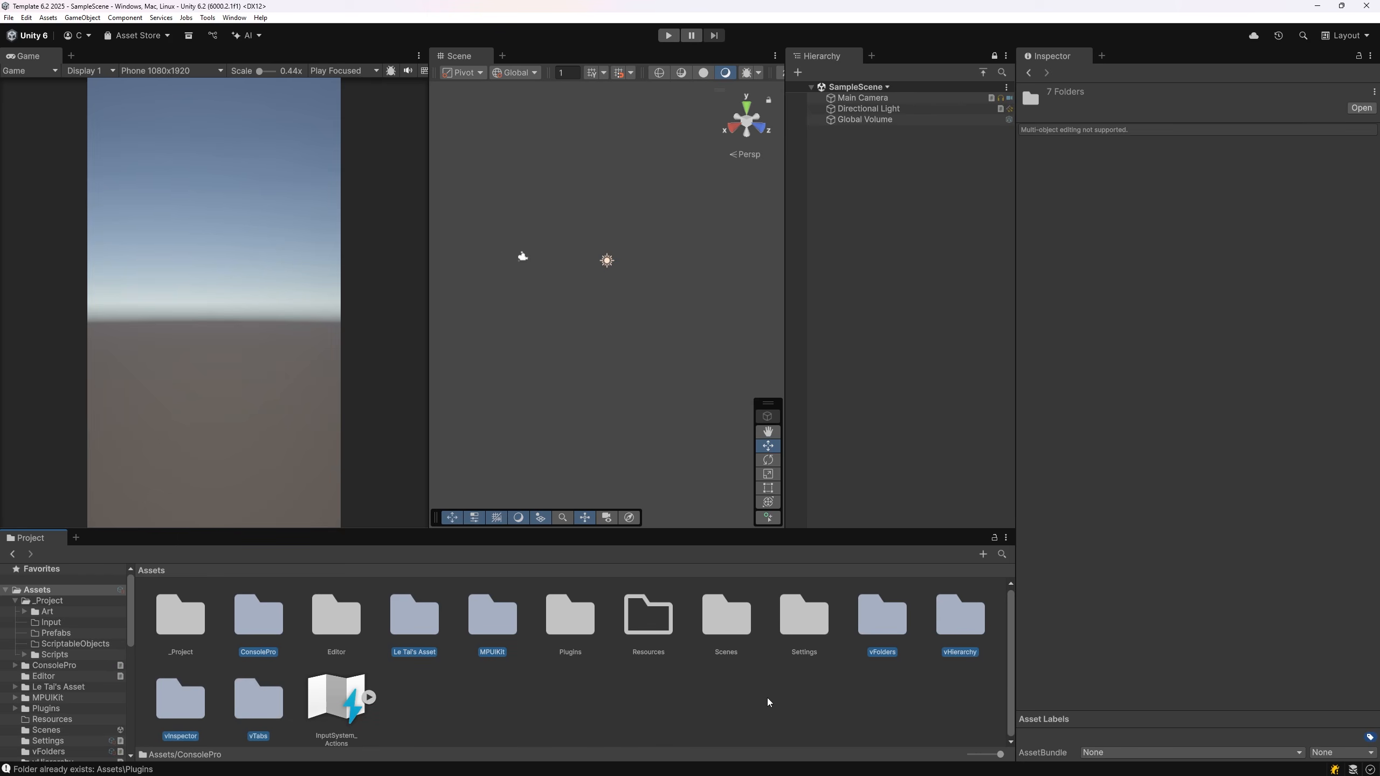
left_click_drag(497, 626, 567, 623)
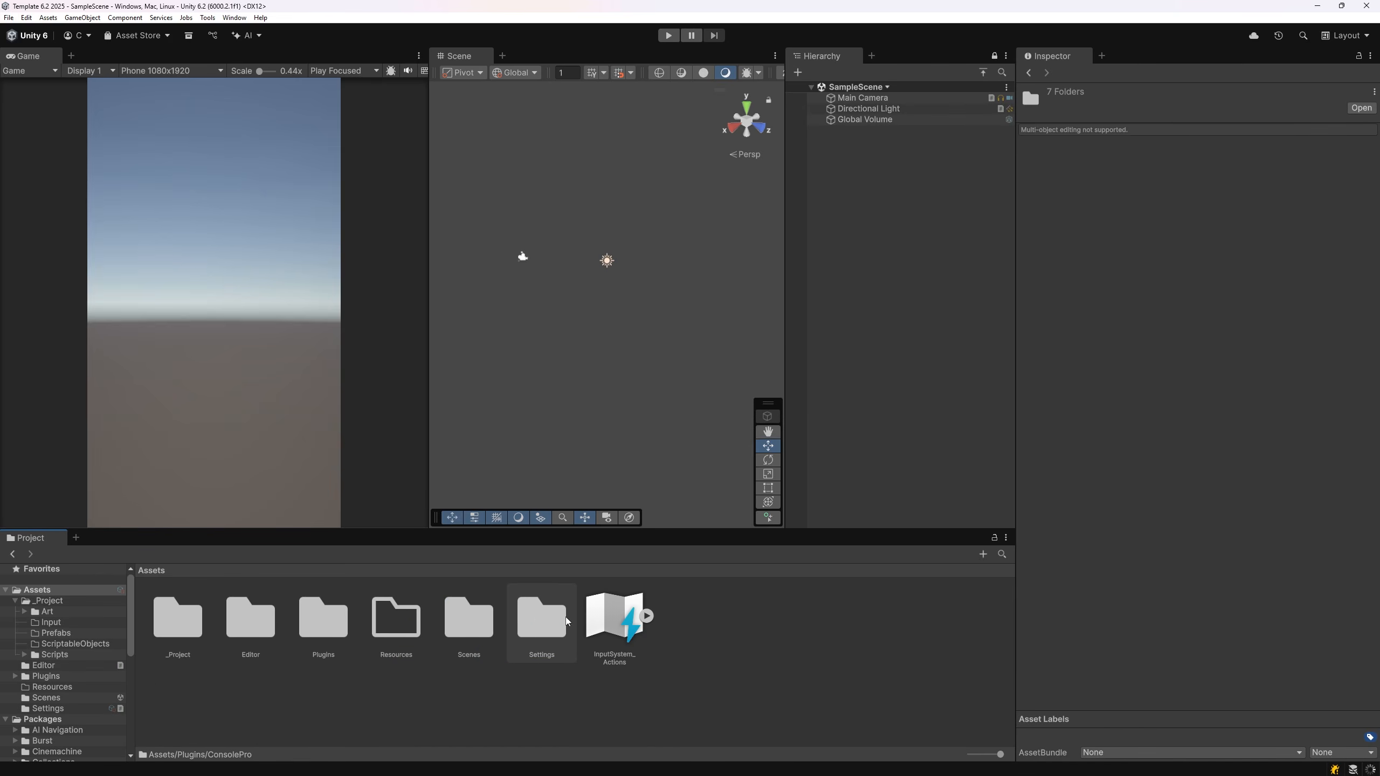
Step: Color the Editor folder in Assets and the Scripts folder inside _Project red using vFolders
left_click(249, 626, "alt")
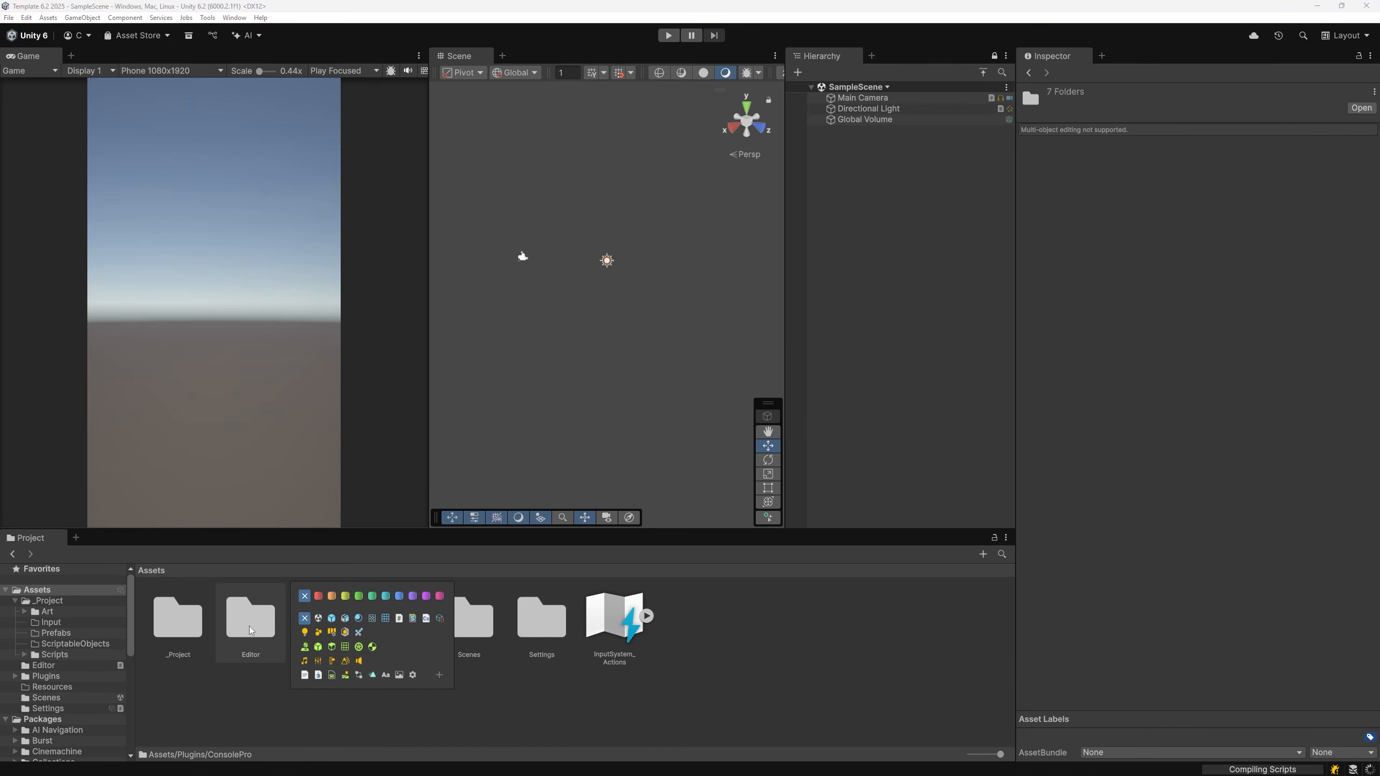
left_click(319, 596)
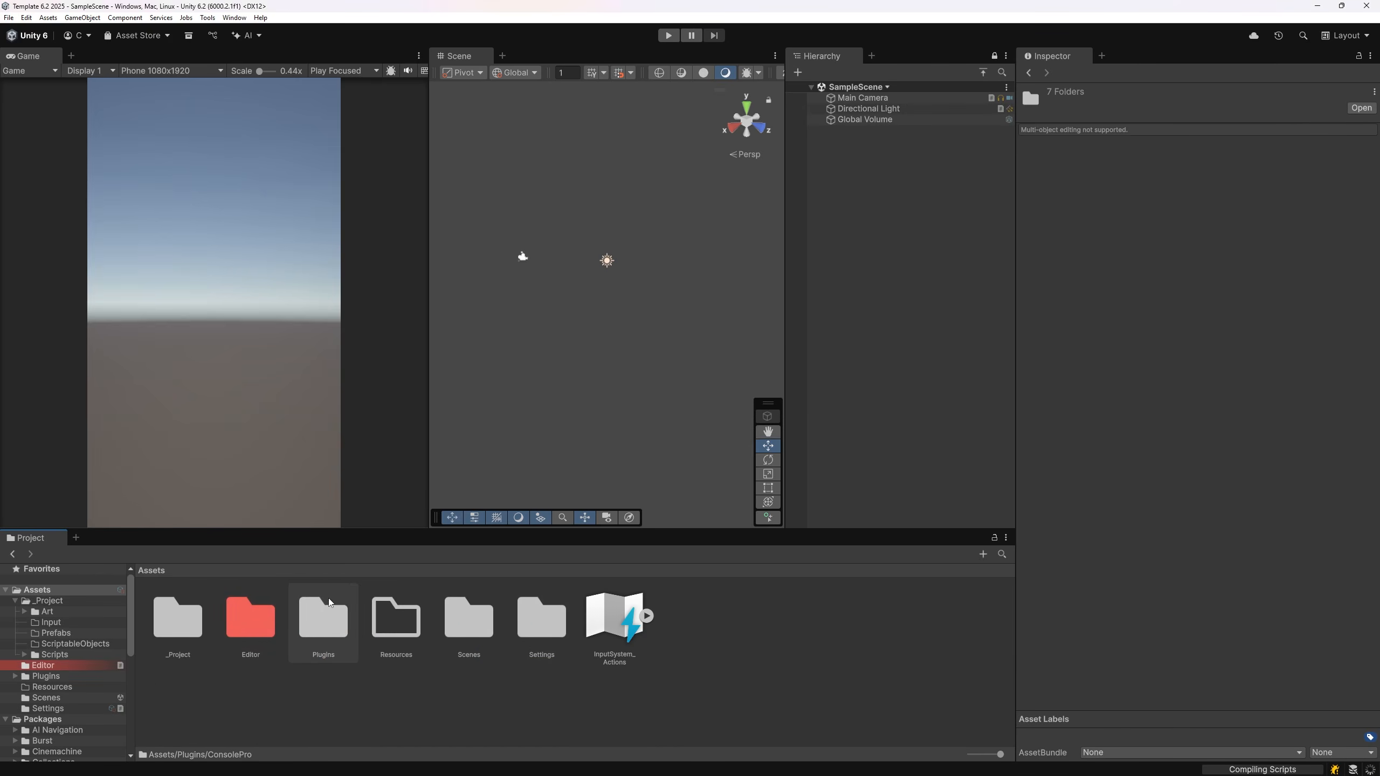
double_click(180, 620)
left_click(463, 617, "alt")
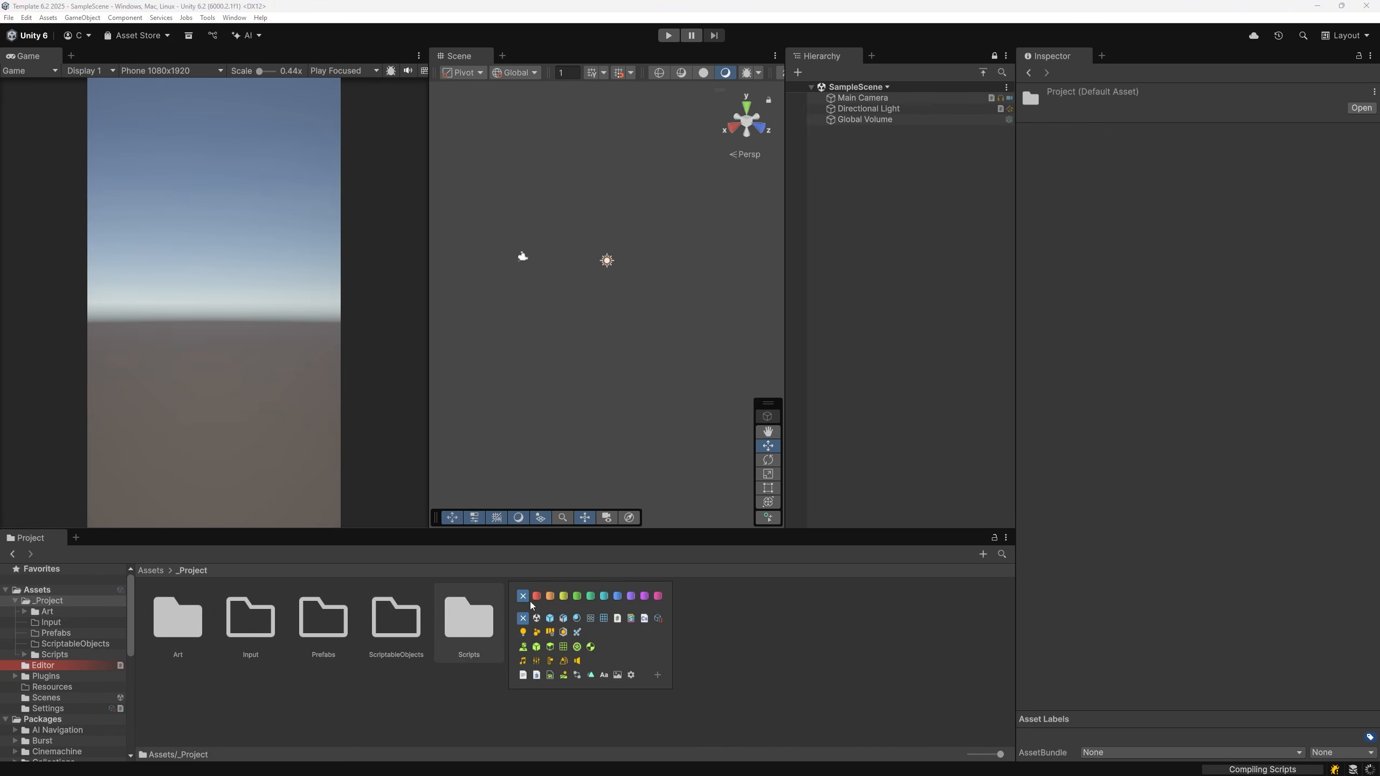
left_click(537, 597)
Step: Inside the Scripts folder, color the UI subfolder teal and the Core subfolder red
double_click(469, 629)
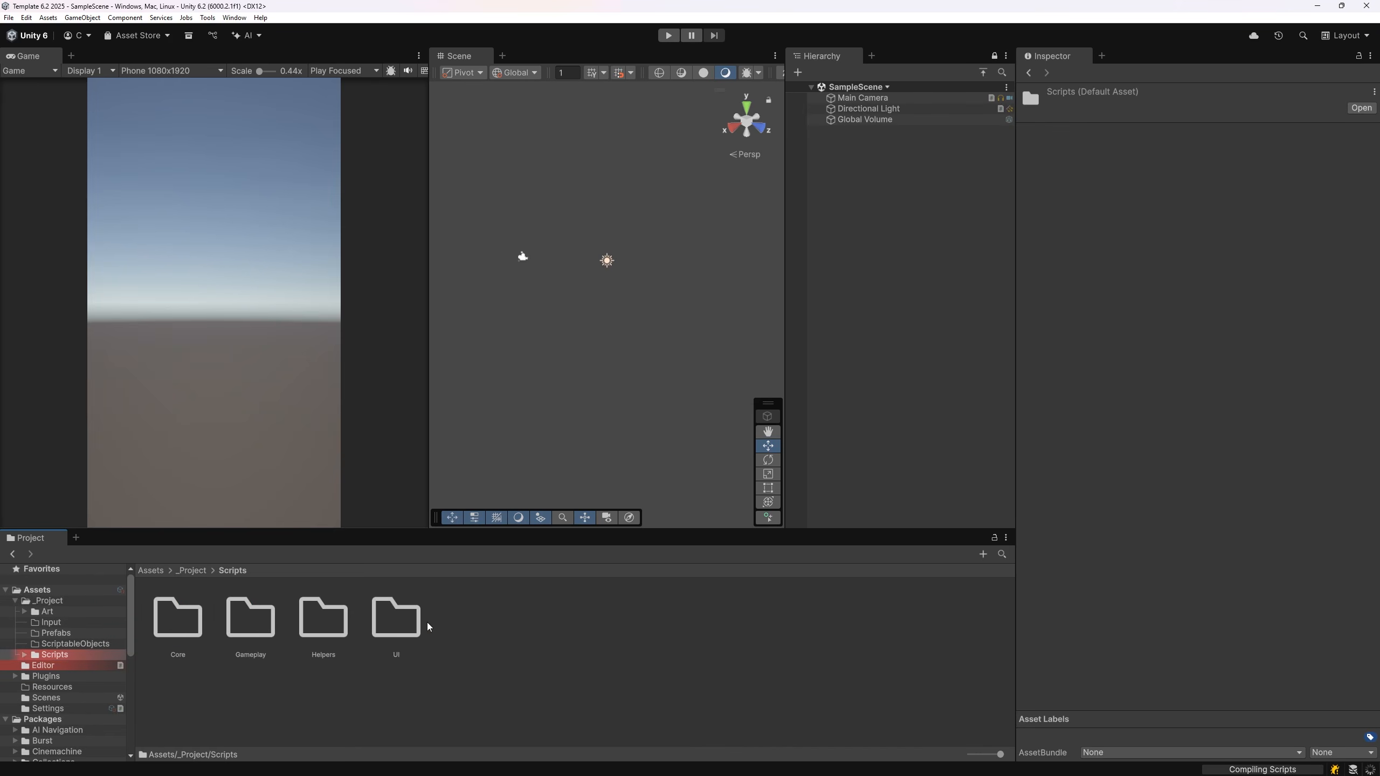
left_click(404, 625, "alt")
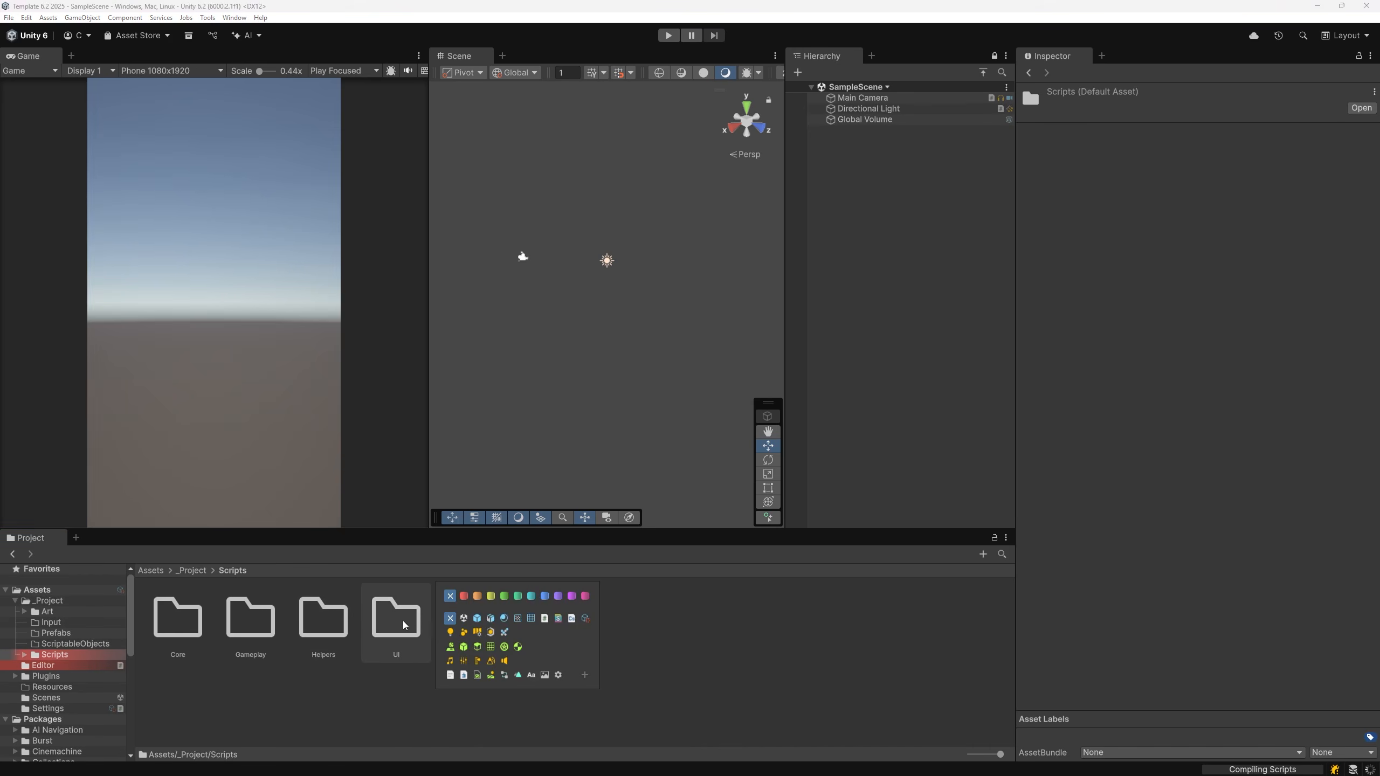
left_click(534, 600)
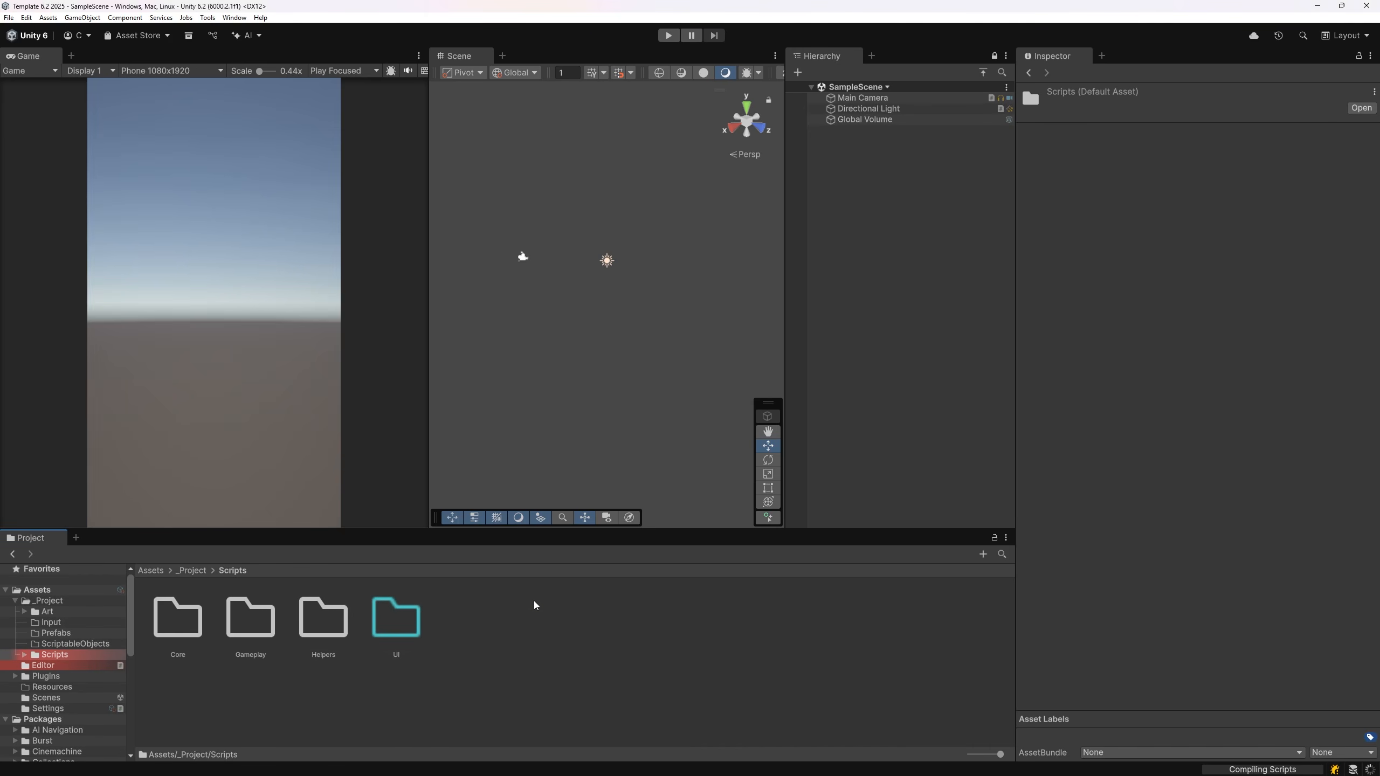
left_click(168, 624)
left_click(168, 624, "alt")
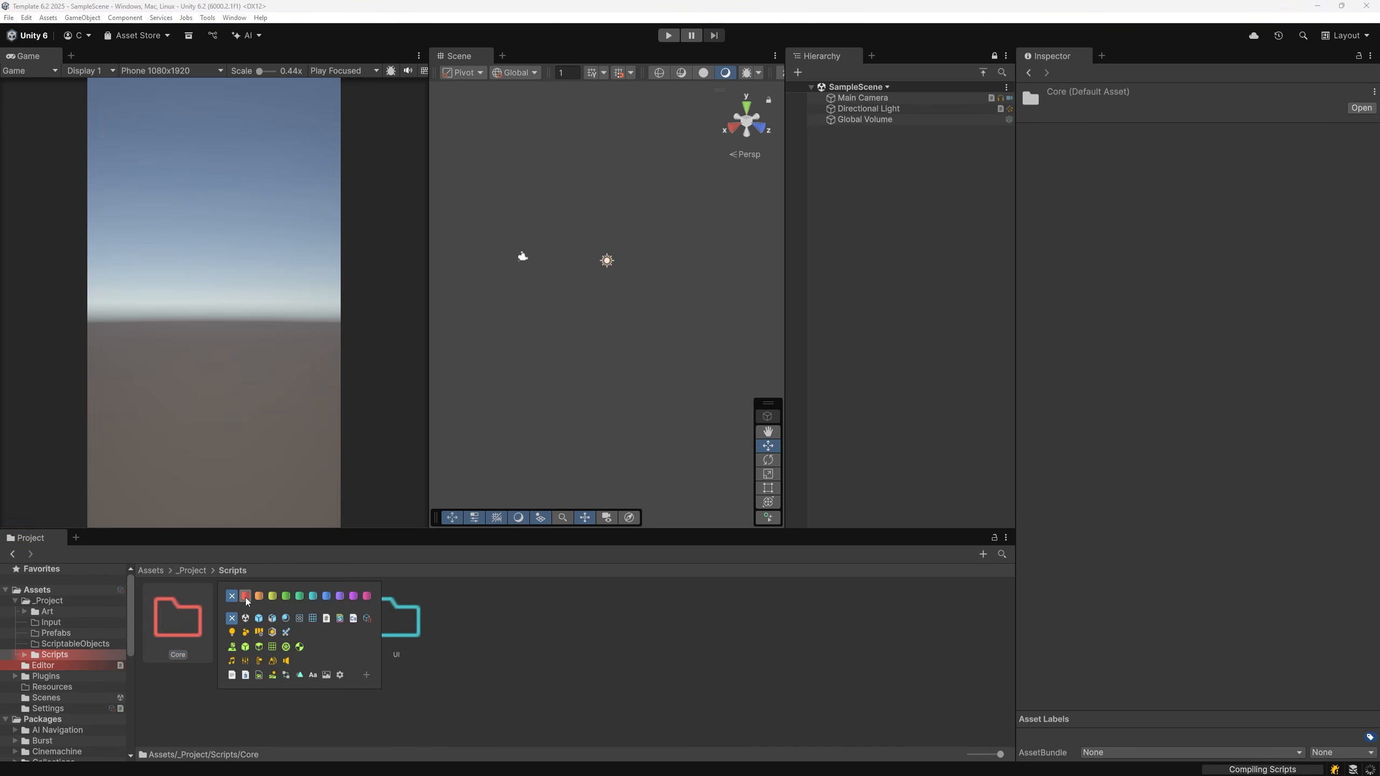
left_click(247, 597)
Step: Expand the Scripts and Plugins folders in the project tree and look over their subfolders
left_click(24, 655)
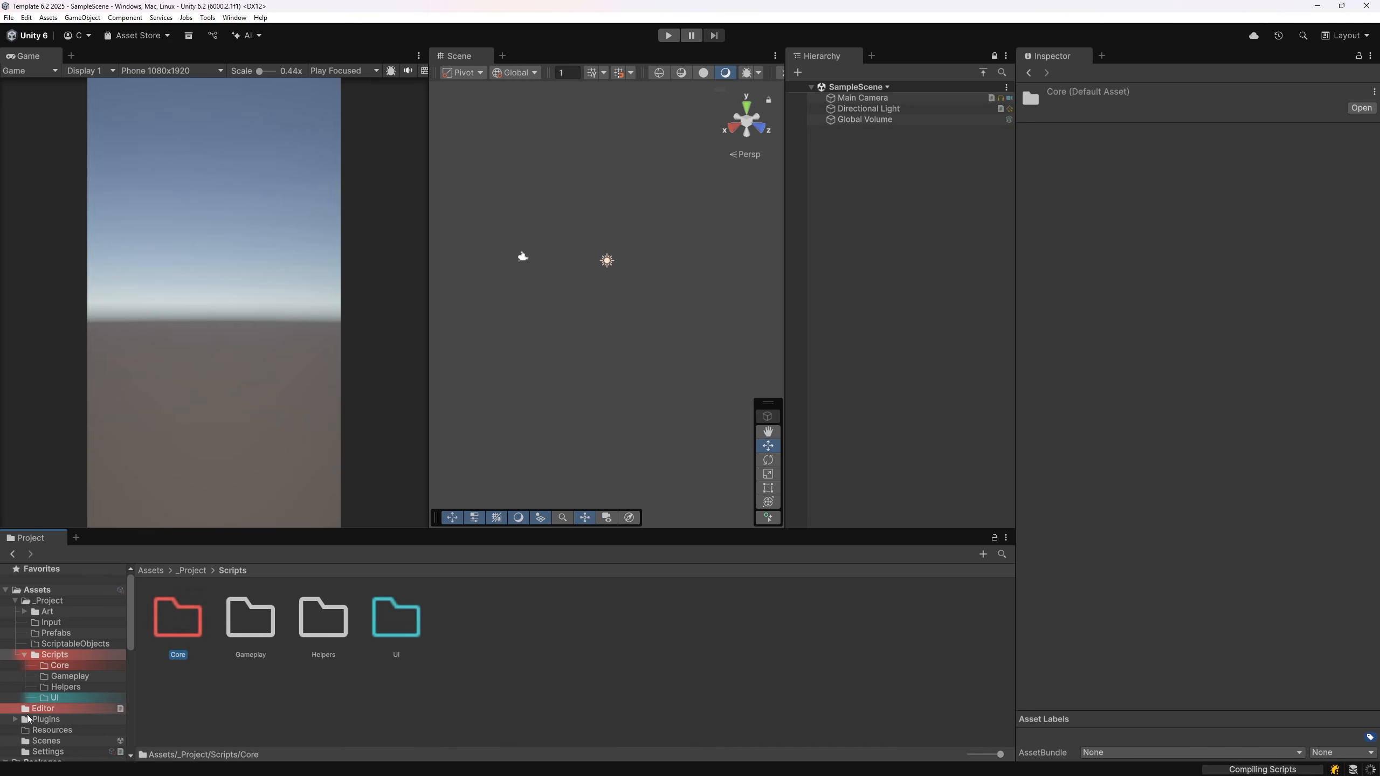
left_click(15, 719)
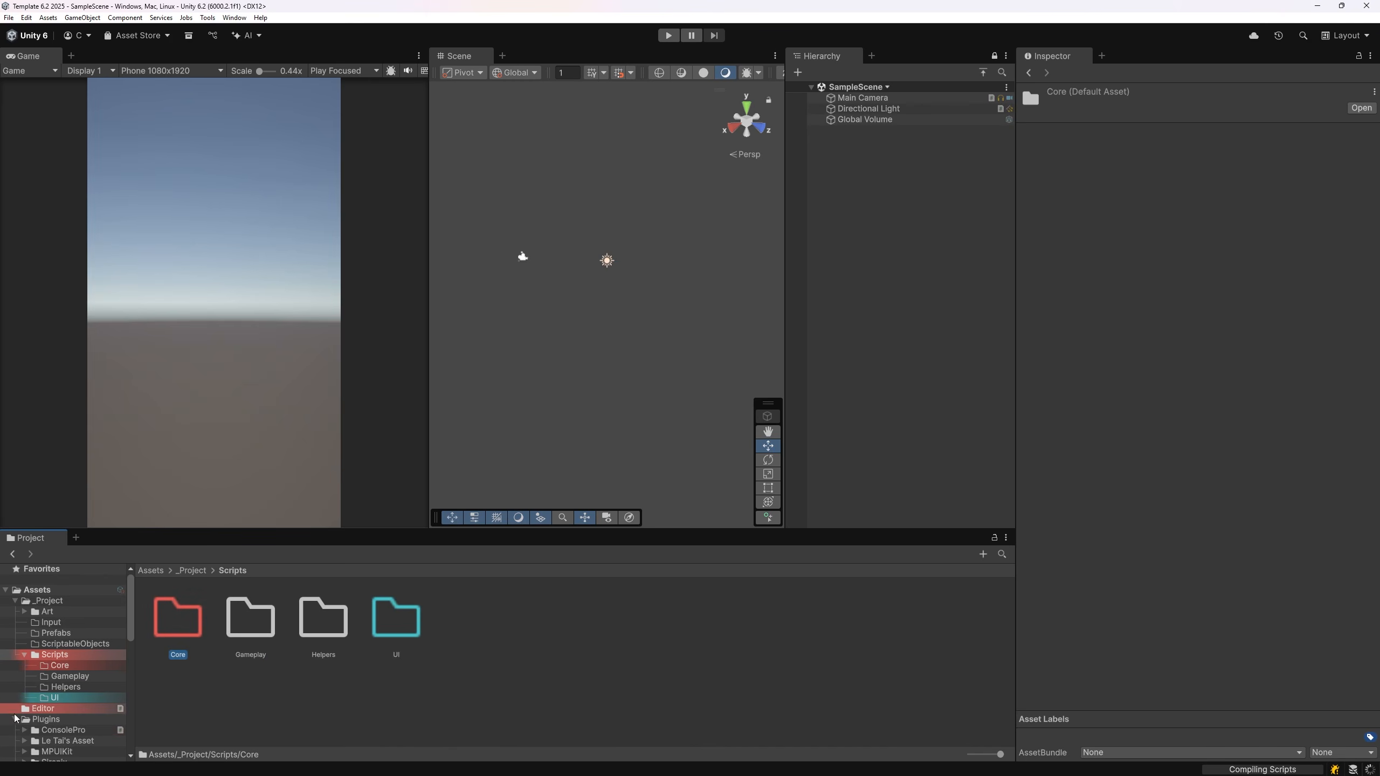
scroll(80, 664, "down", 3)
scroll(82, 662, "up", 3)
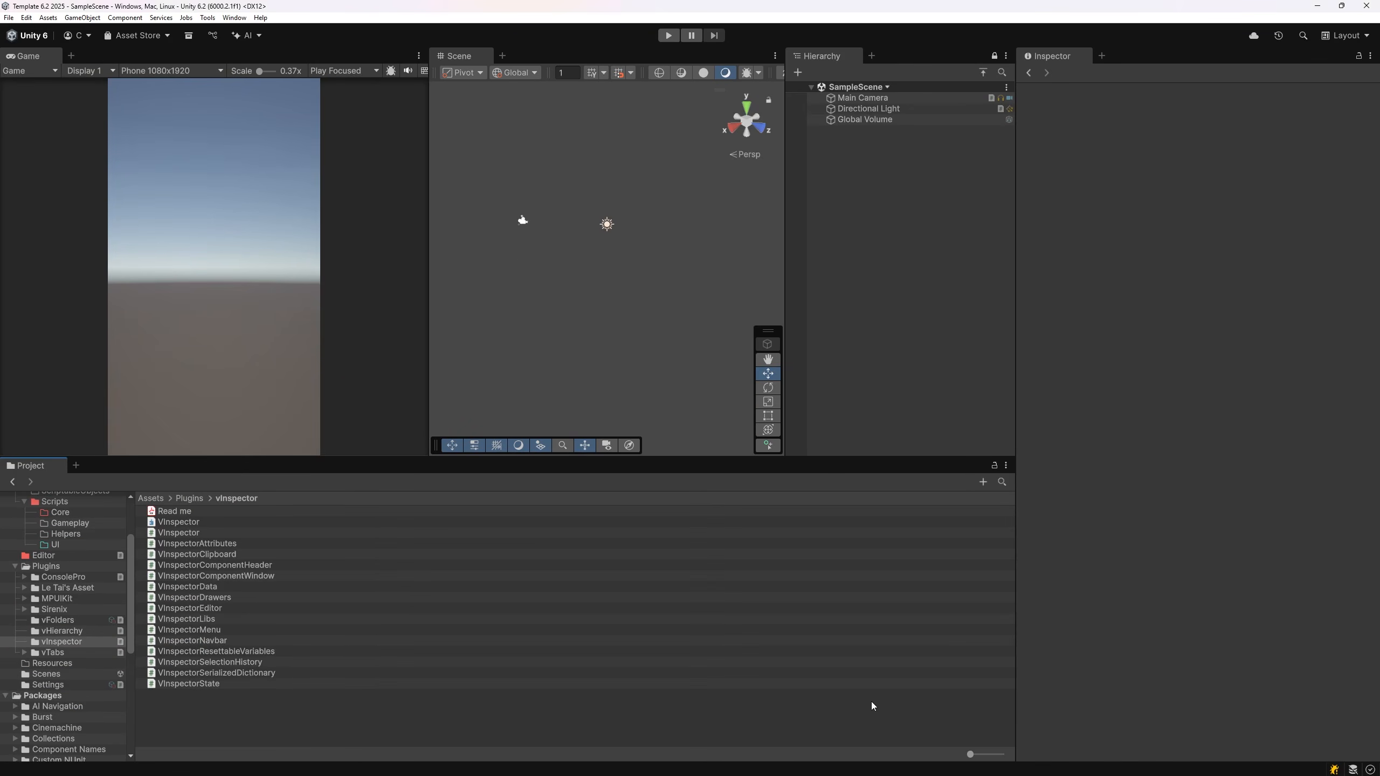
Step: Enlarge the asset icons in the vInspector folder and enable two-line names in vFolders
left_click_drag(971, 754, 1005, 754)
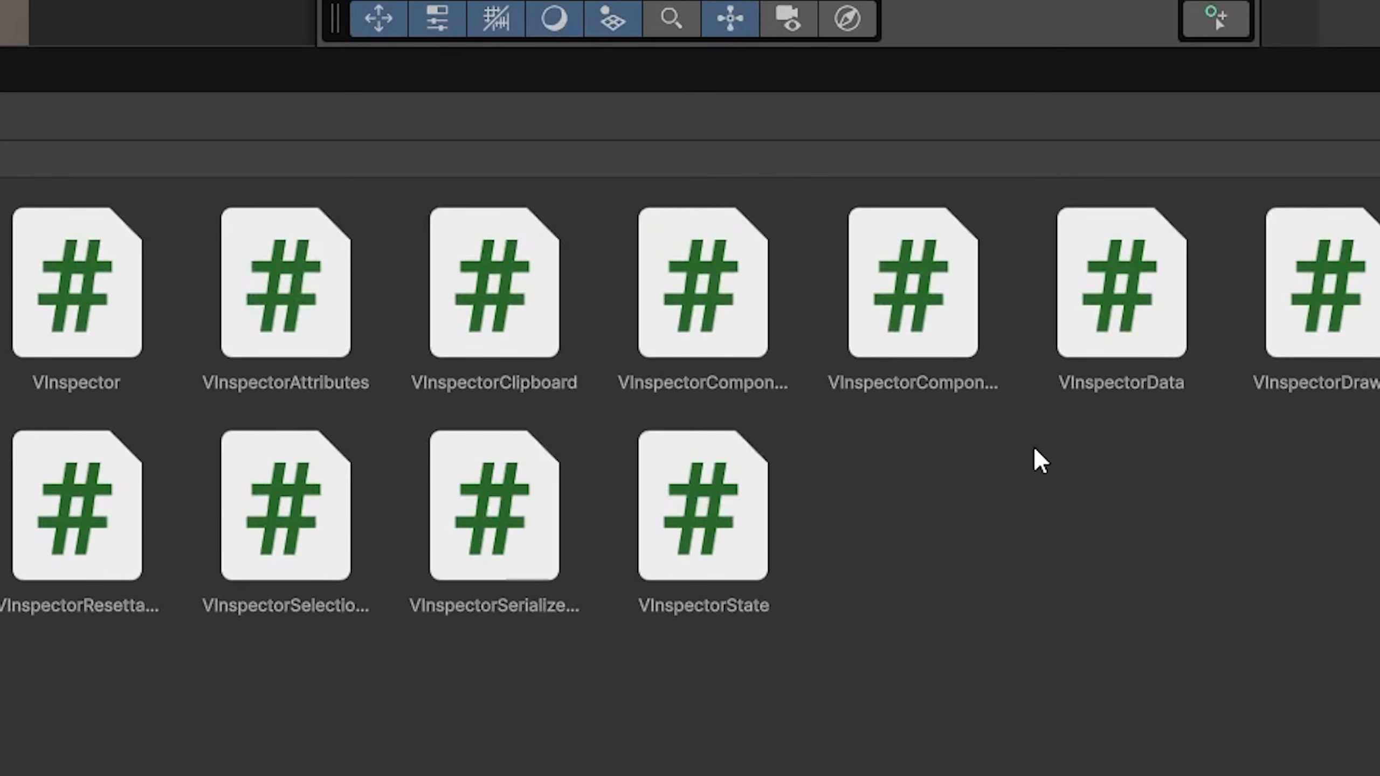
left_click(772, 370)
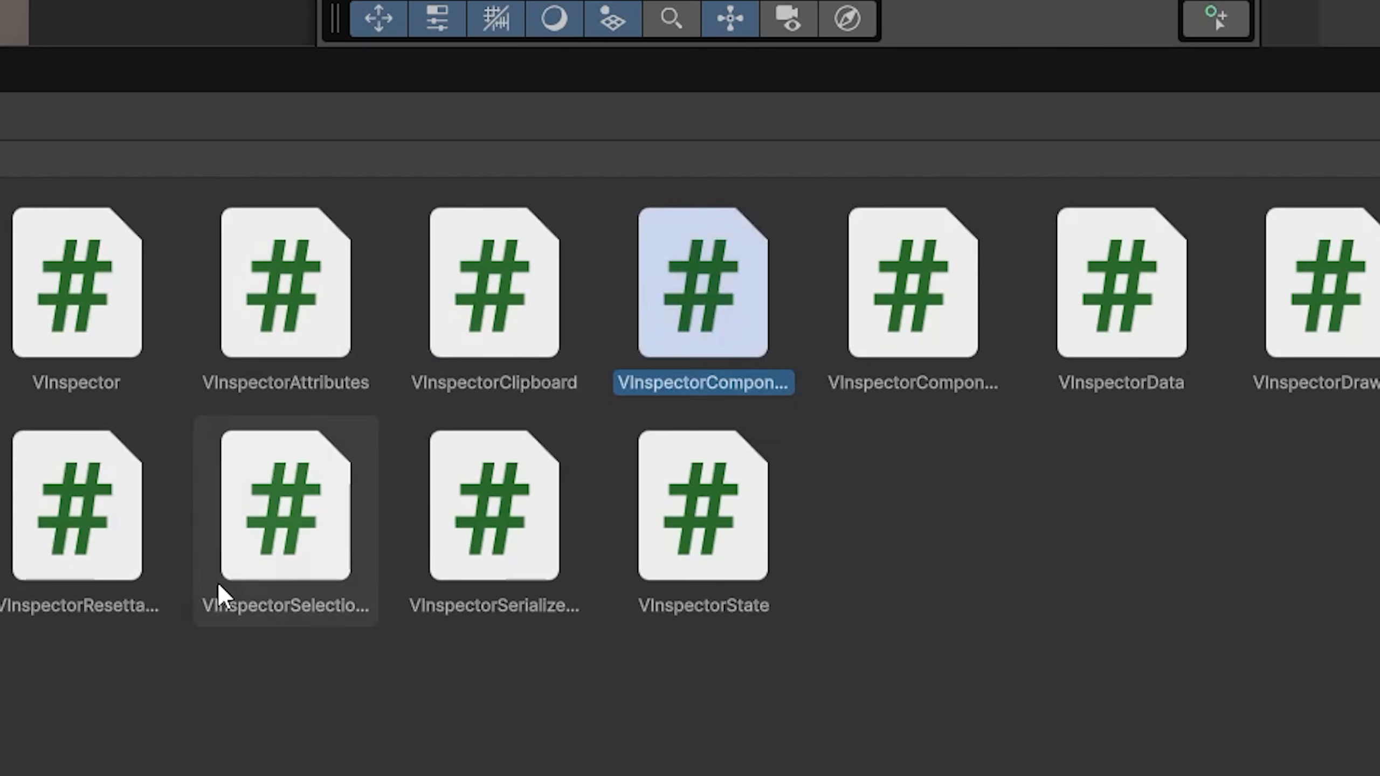
left_click(229, 591)
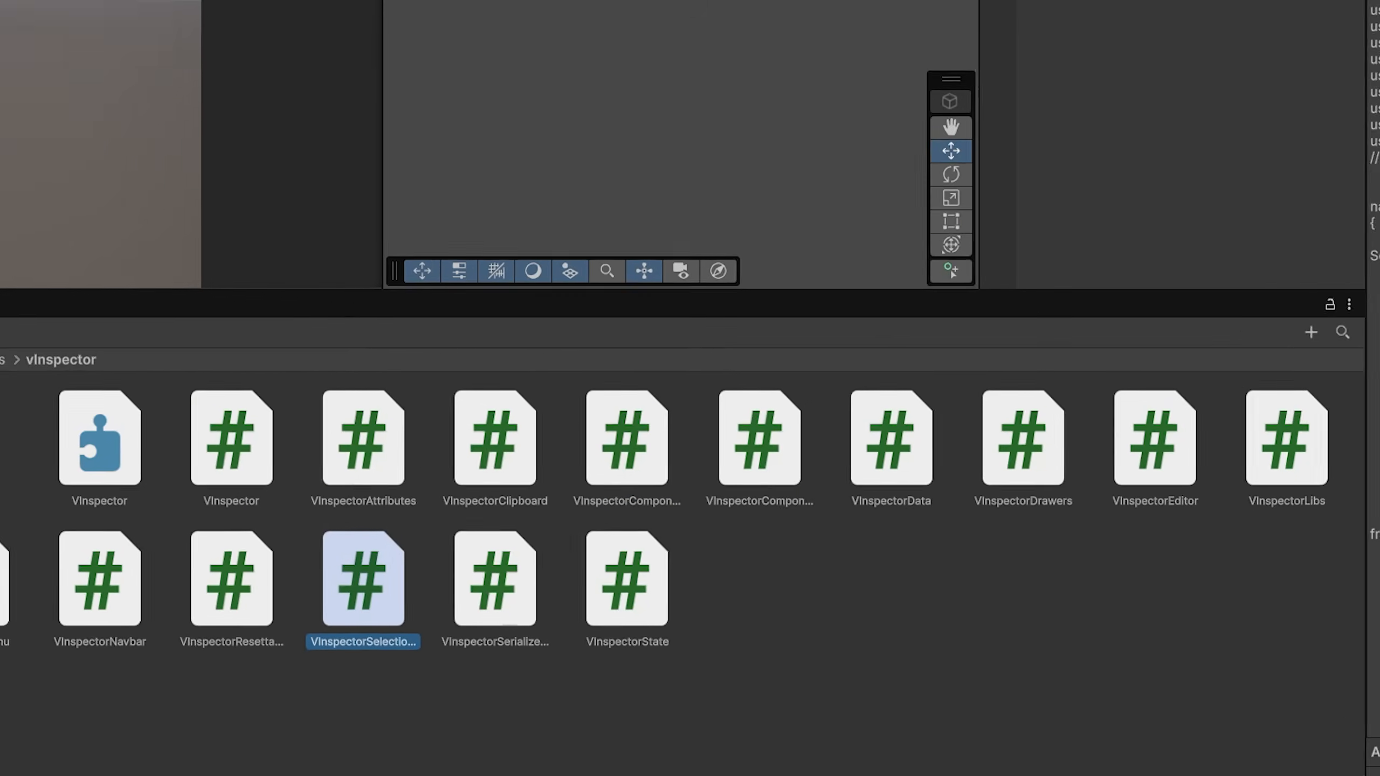
left_click(208, 18)
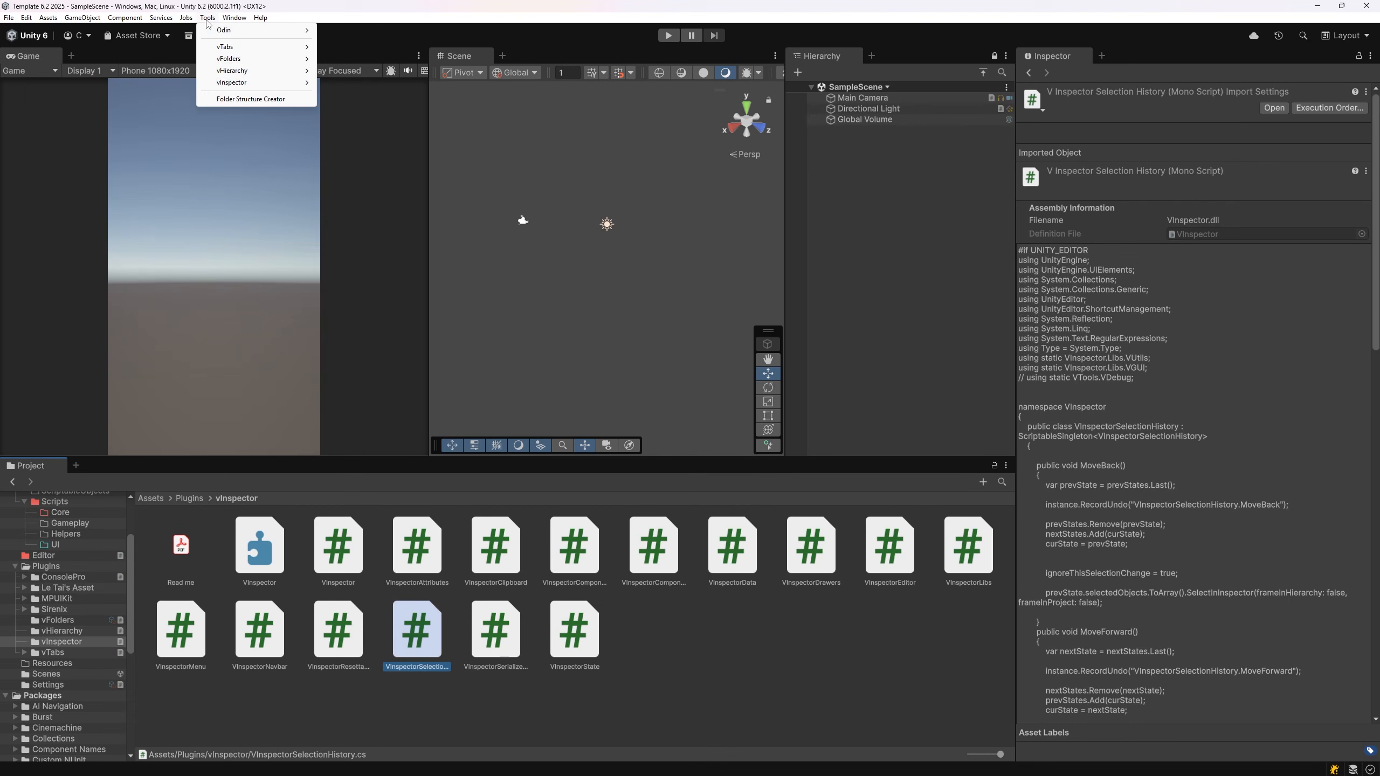
mouse_move(271, 60)
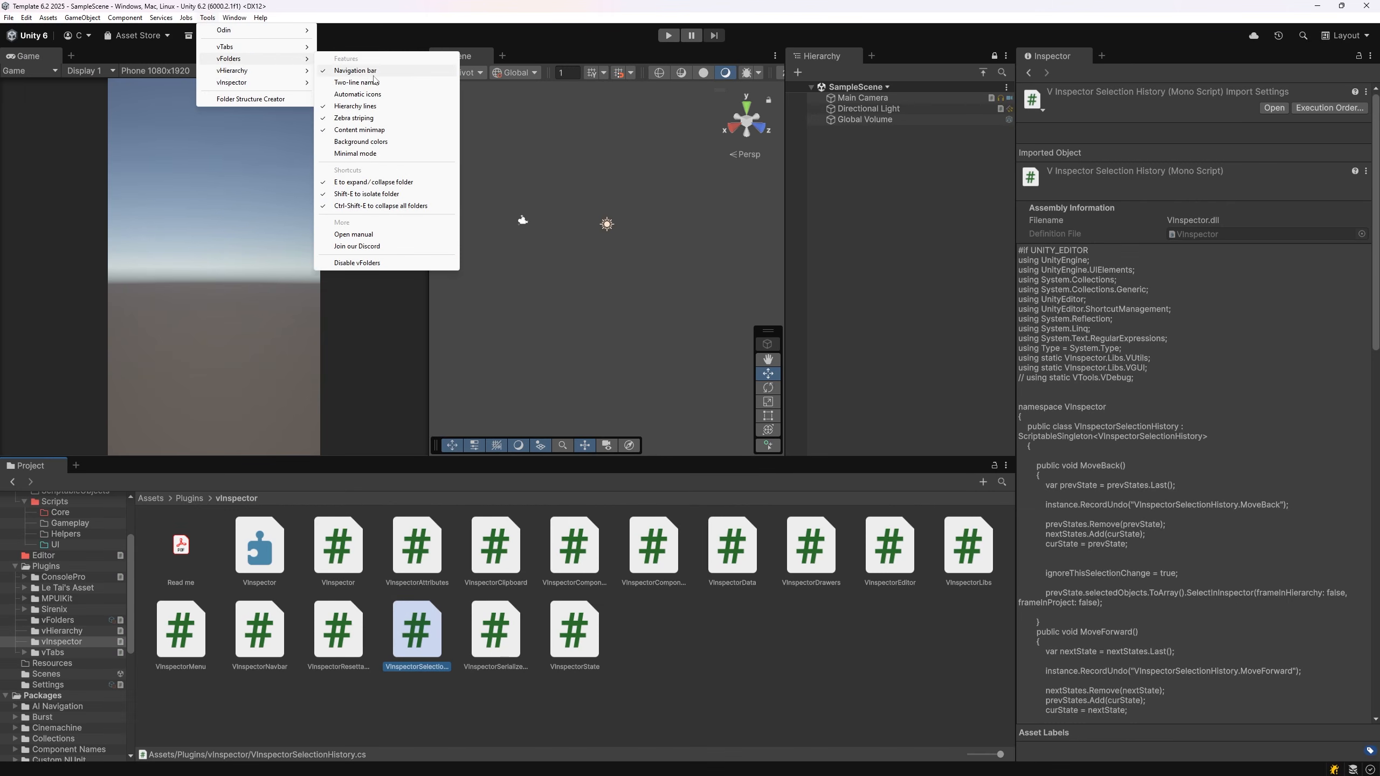
left_click(390, 85)
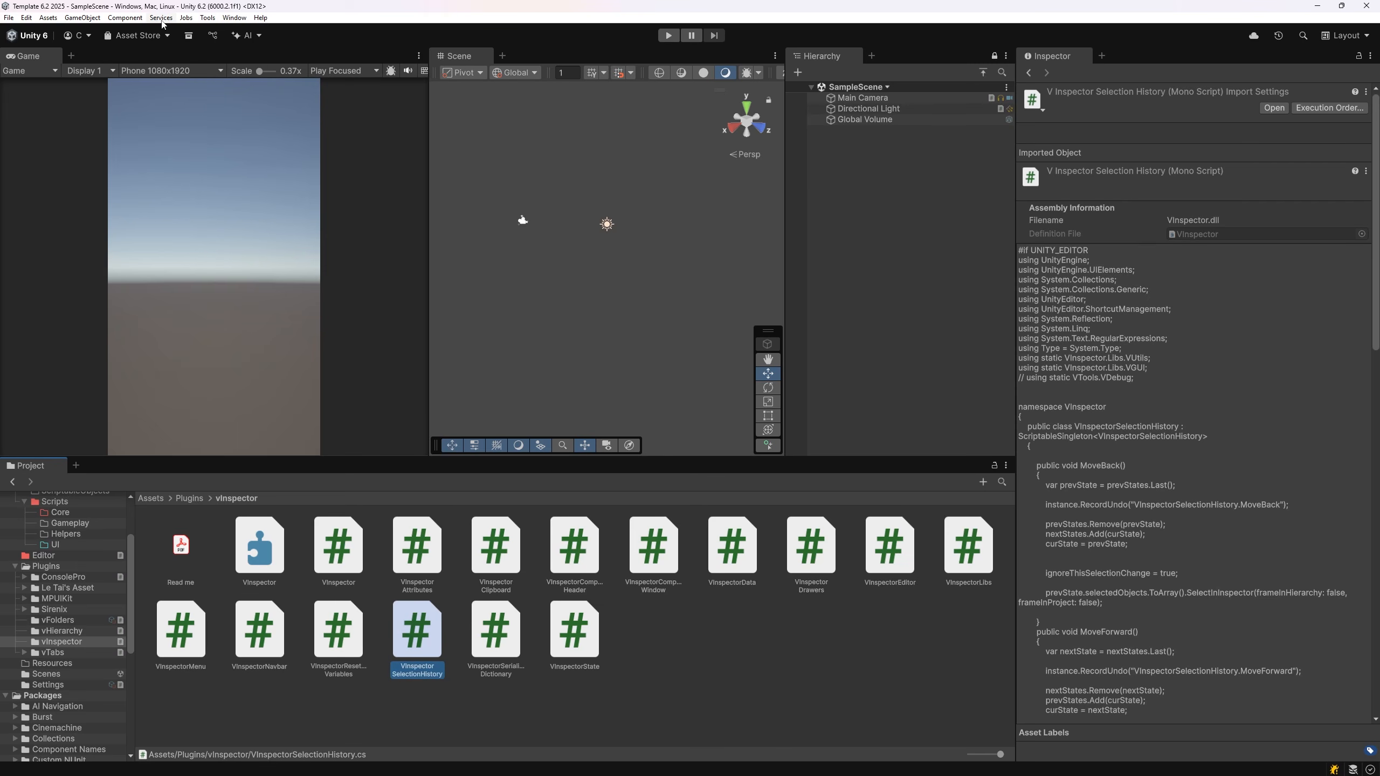
left_click(202, 18)
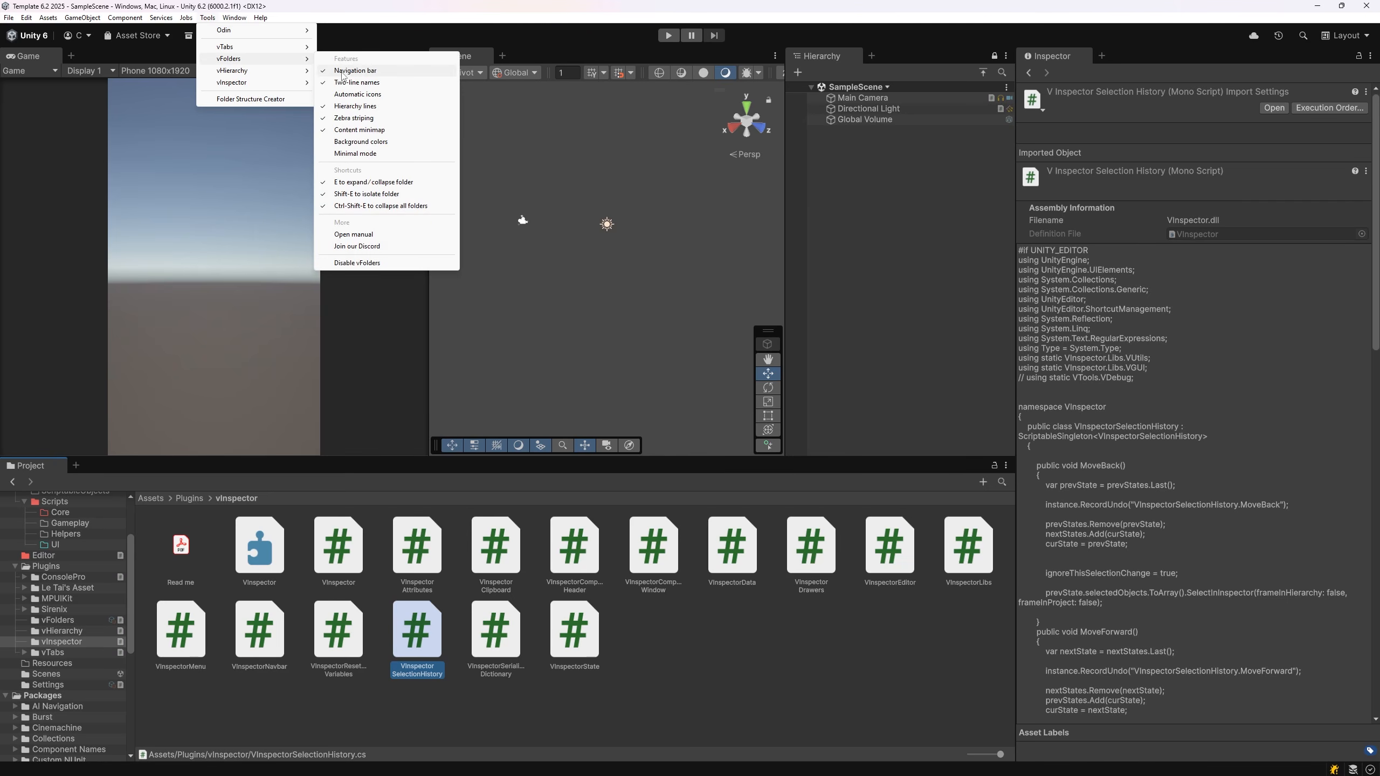
left_click(110, 448)
Step: Bookmark the Core, Editor, UI and Prefabs folders in the vFolders navigation bar
scroll(59, 577, "up", 3)
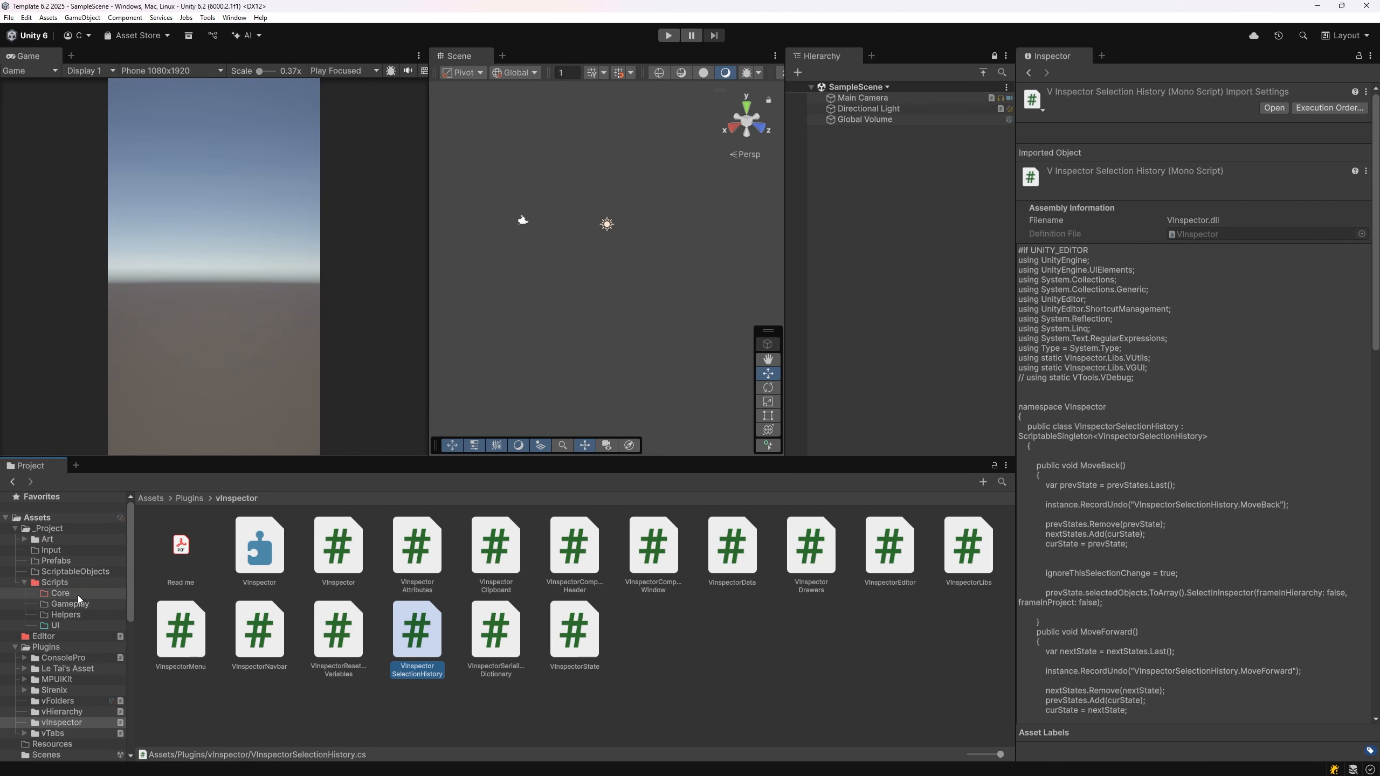
left_click(57, 594)
left_click_drag(56, 597, 480, 483)
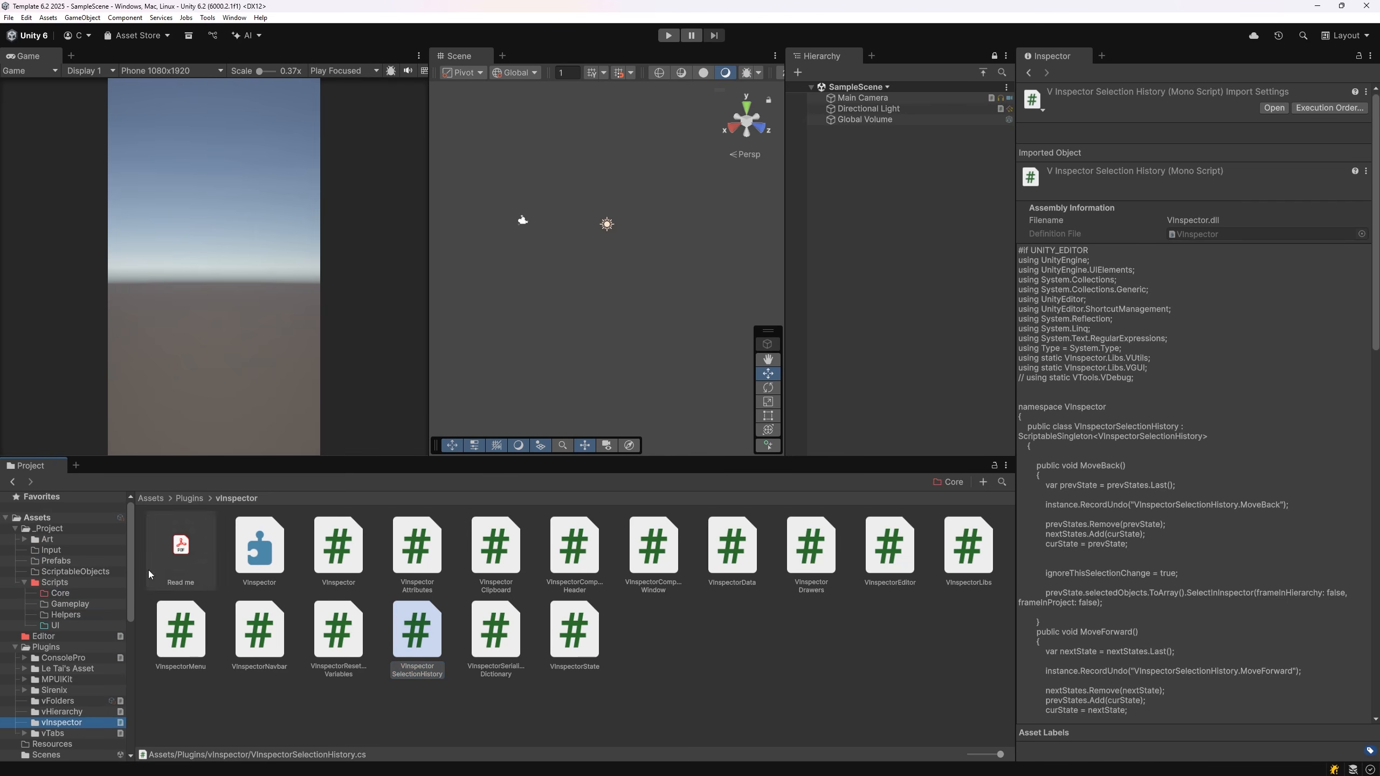
left_click_drag(37, 639, 425, 484)
left_click_drag(52, 630, 379, 481)
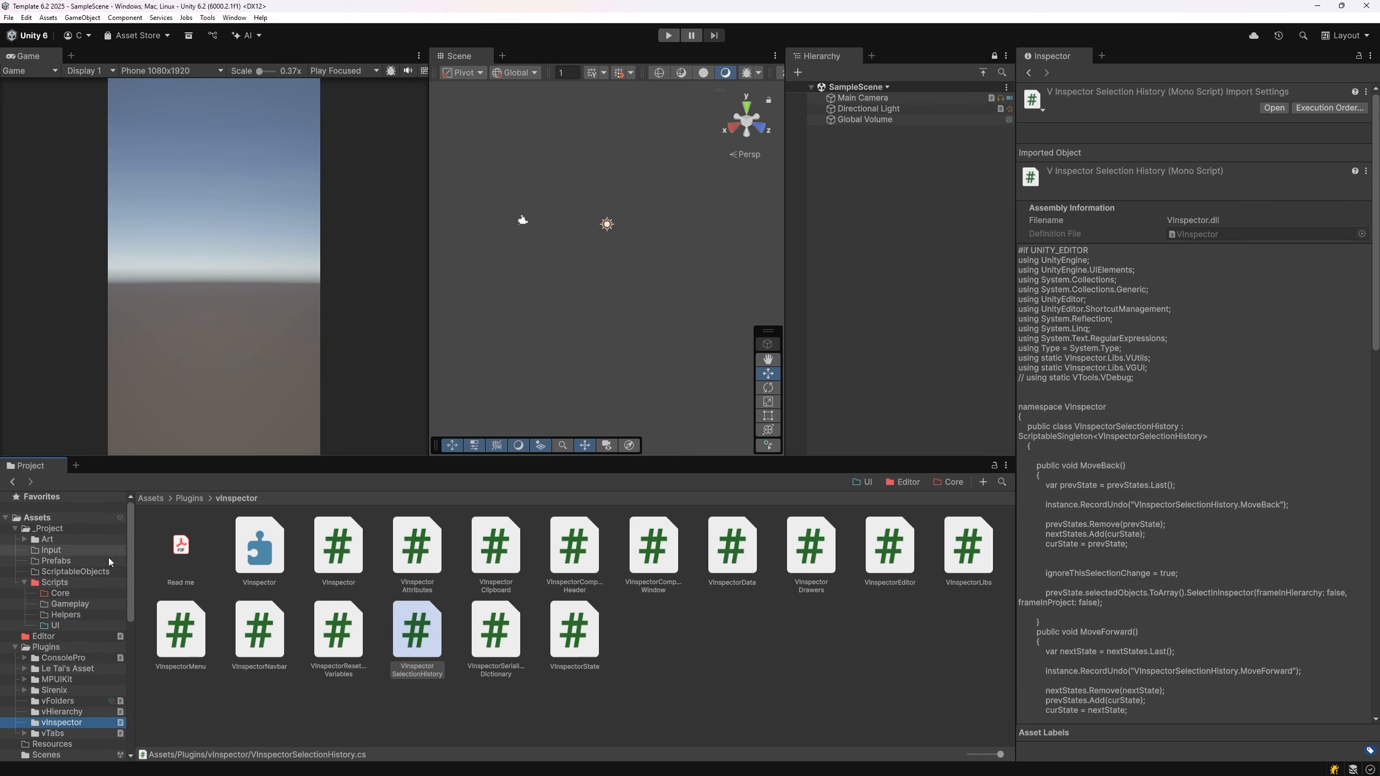
left_click_drag(55, 561, 288, 488)
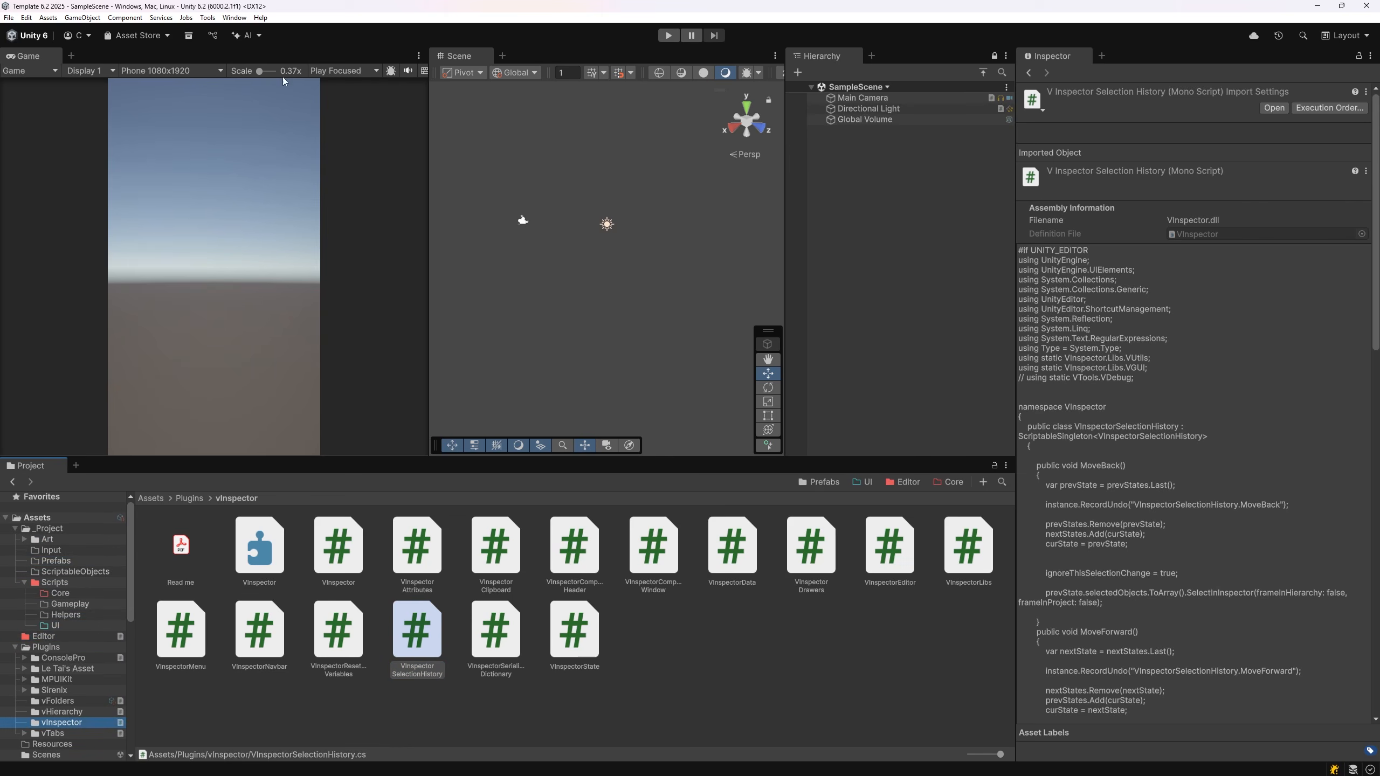
Step: Enable background colors for folders in vFolders
left_click(207, 17)
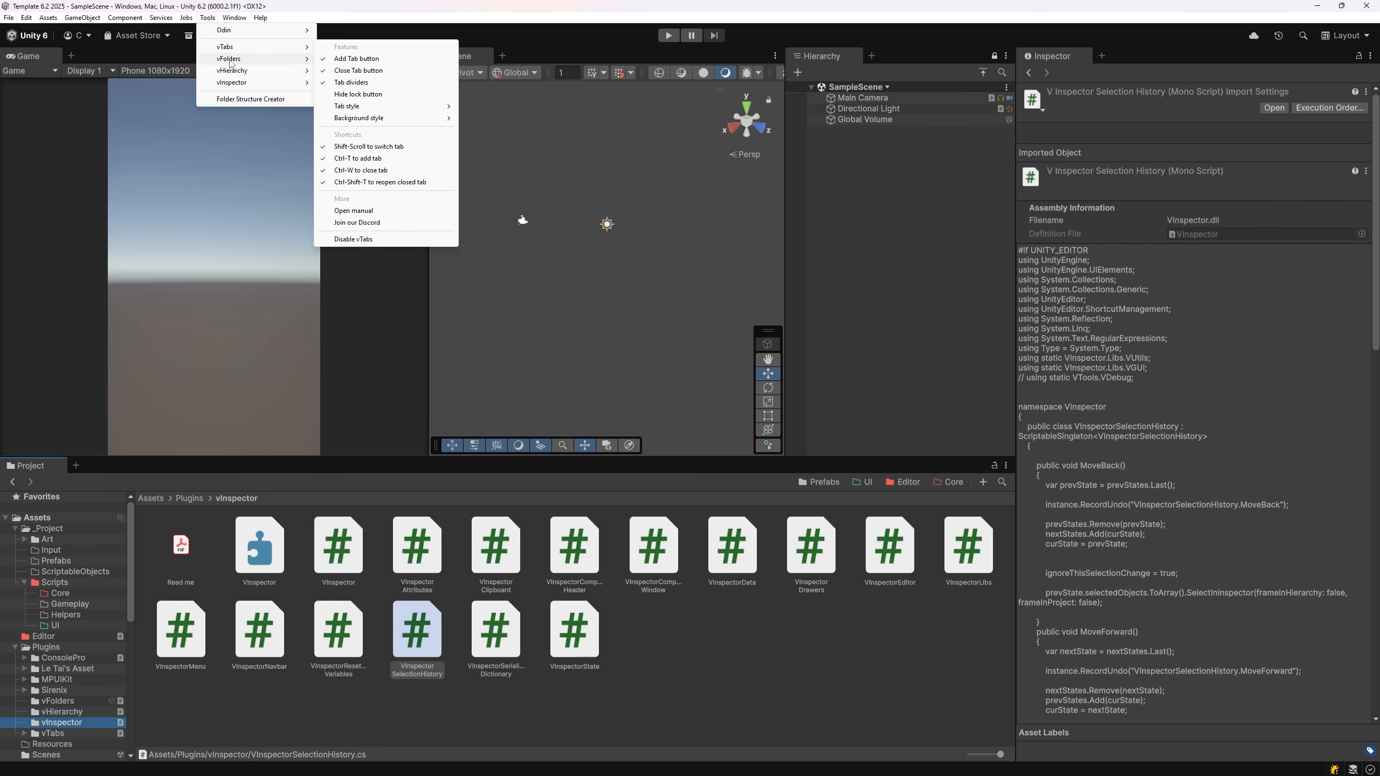
mouse_move(230, 59)
left_click(389, 141)
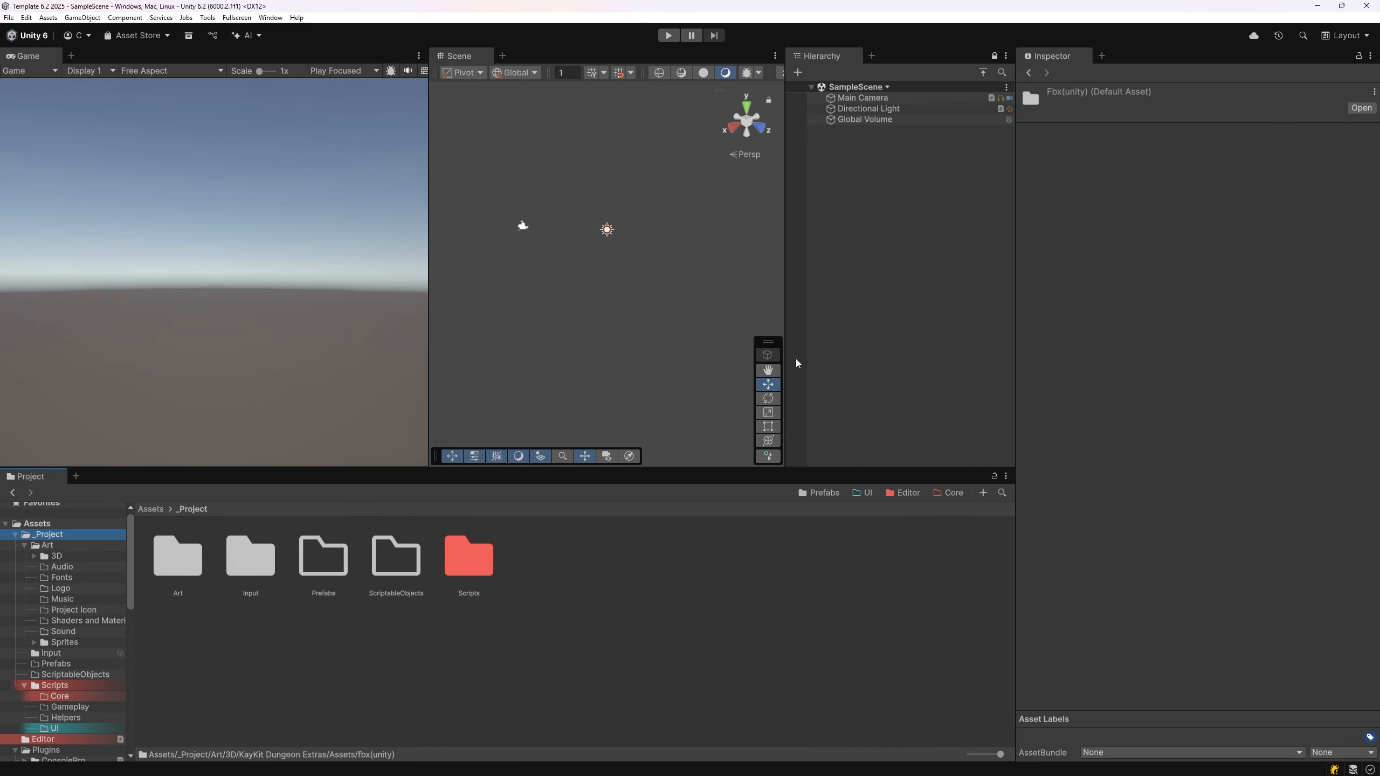
Step: Widen the Hierarchy, reduce the Project panel's height, and reset all editor layouts
left_click_drag(786, 299, 738, 299)
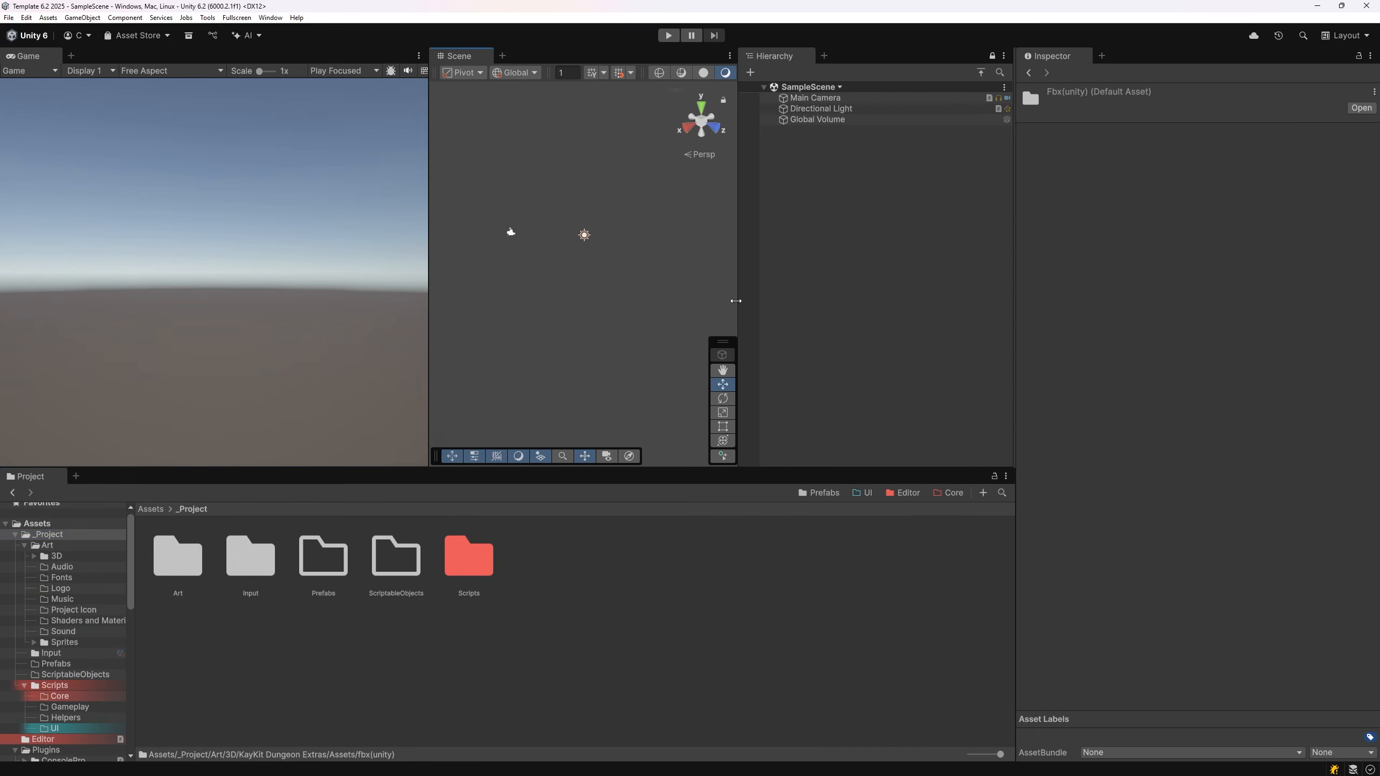
left_click_drag(682, 468, 674, 544)
left_click(1347, 36)
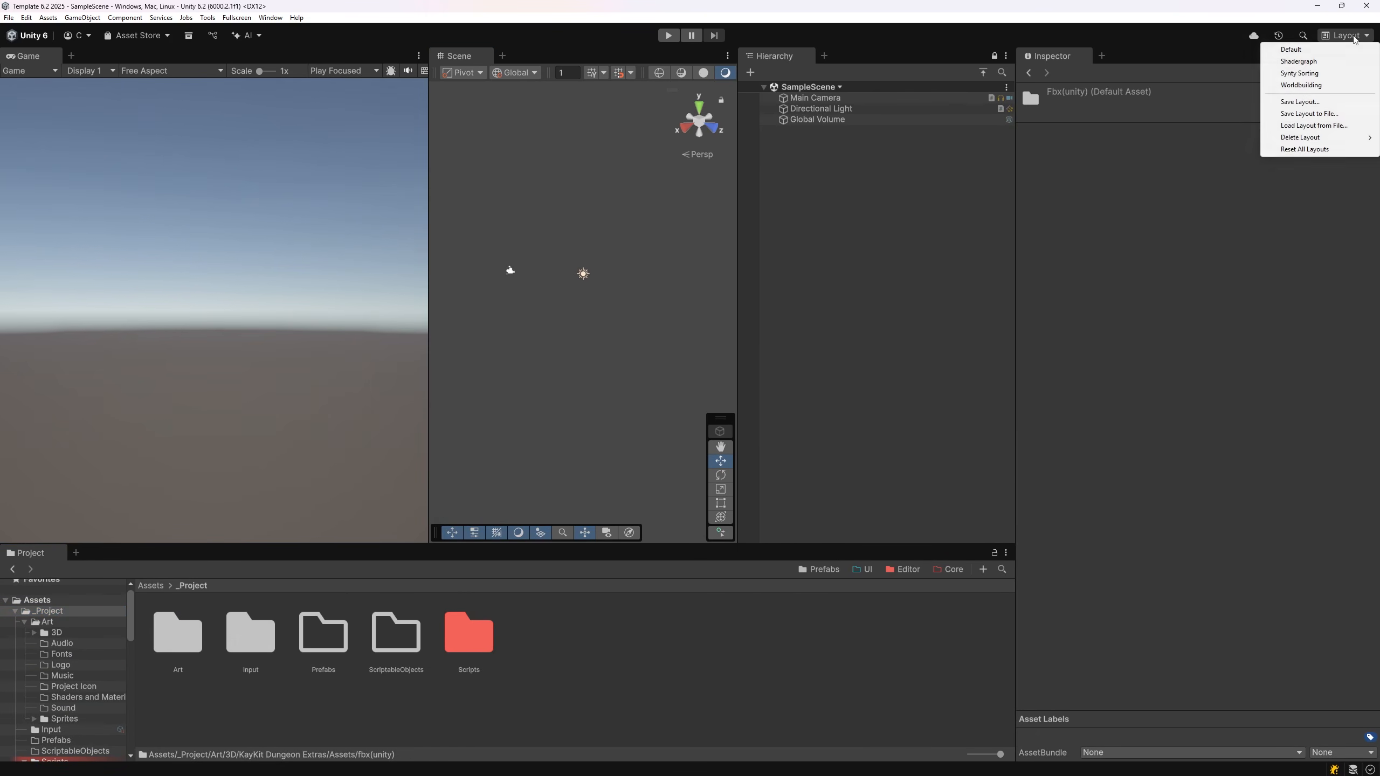
left_click(1331, 149)
left_click(720, 409)
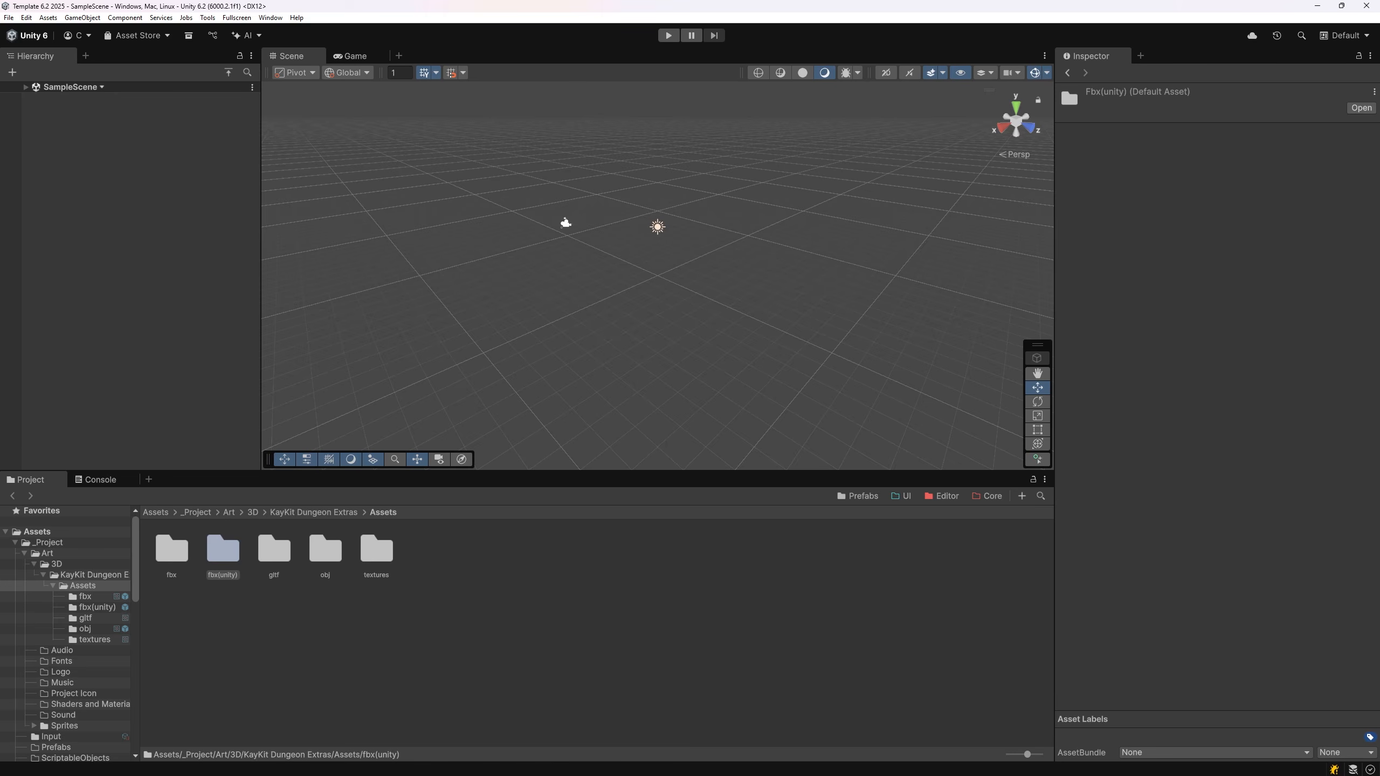
Step: Preview the built-in editor layouts by switching to 2 by 3, 4 Split and Tall
left_click(1346, 36)
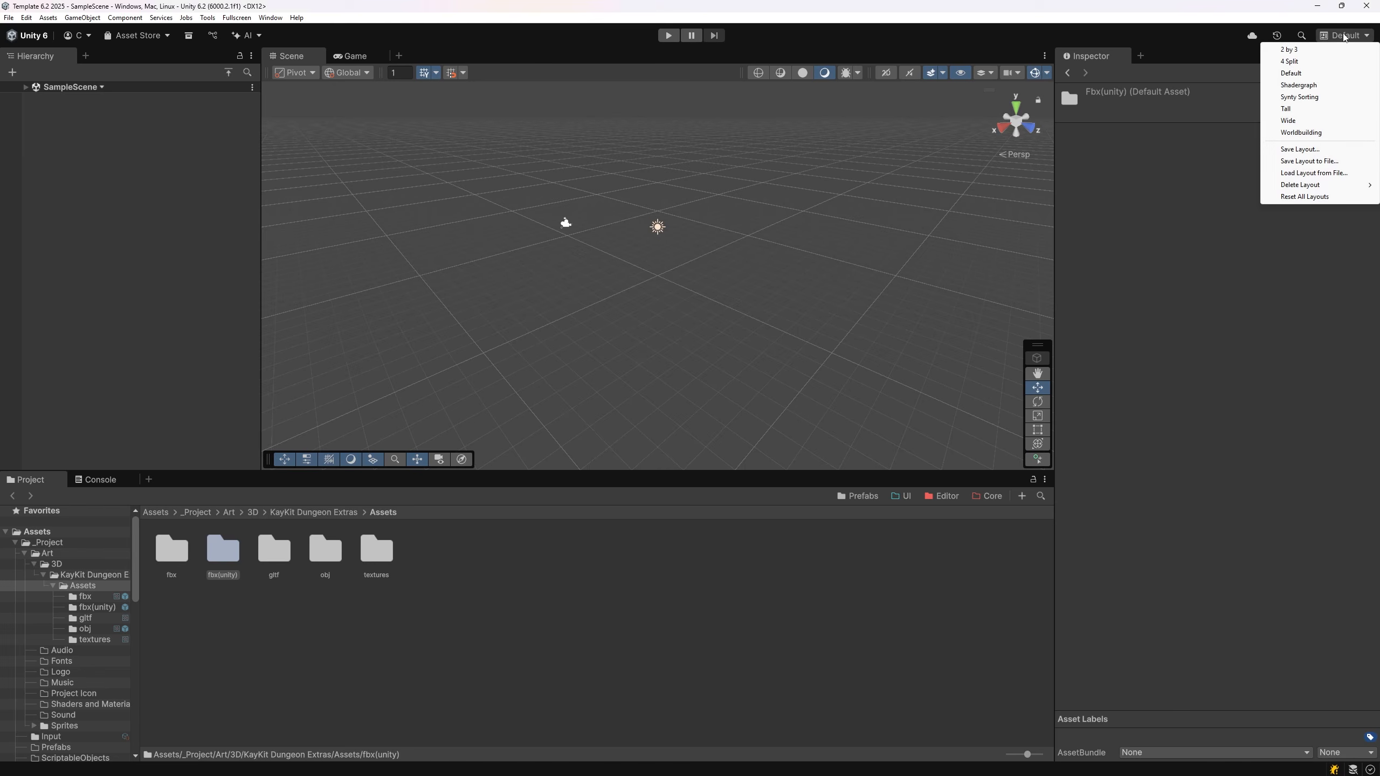
left_click(1299, 50)
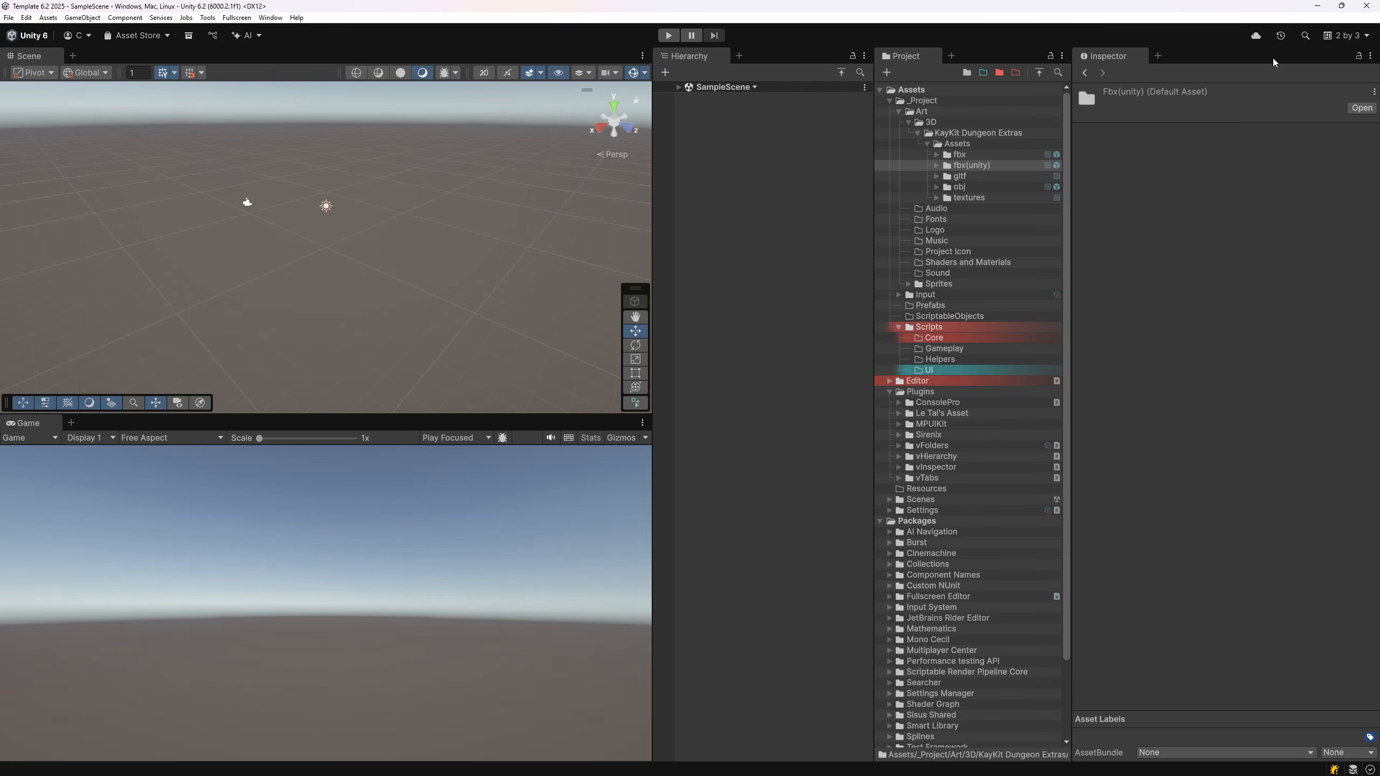
left_click(1350, 37)
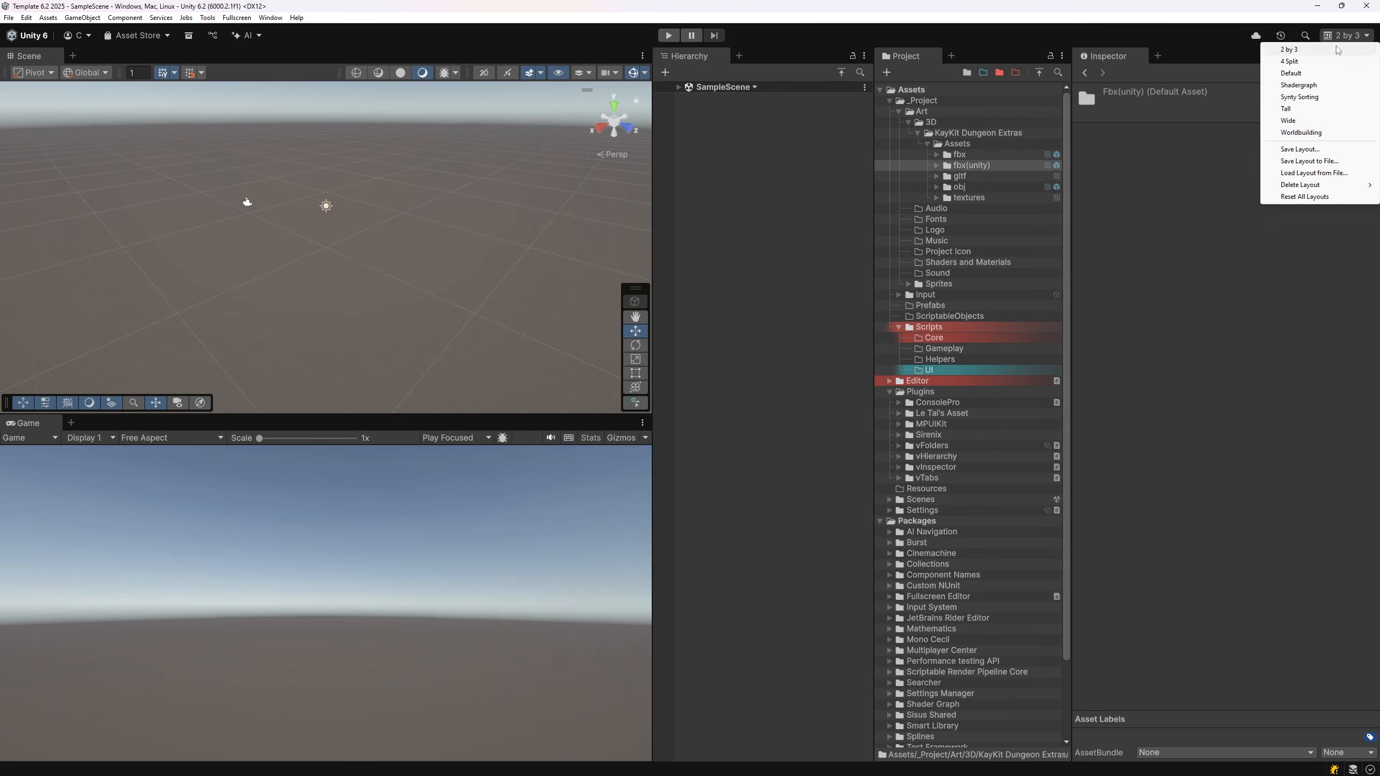
left_click(1304, 62)
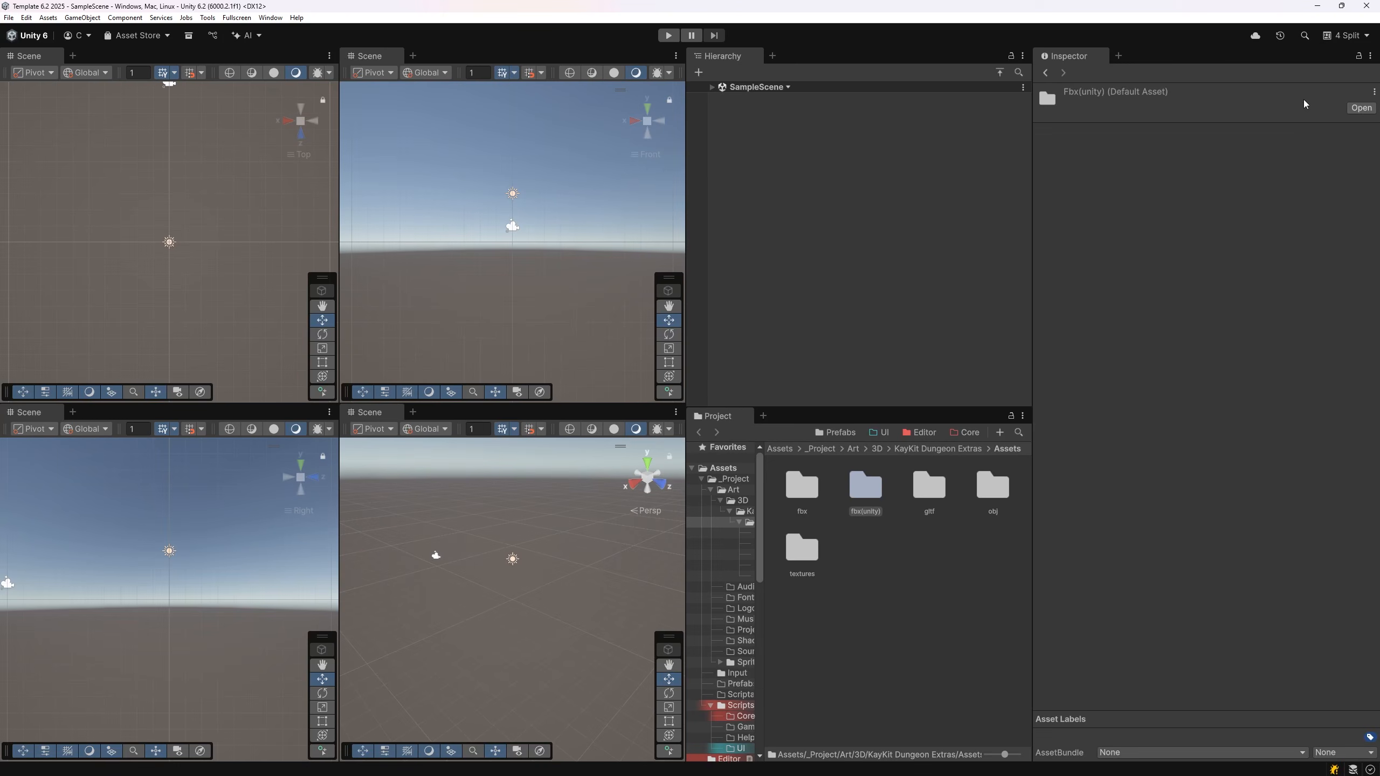
left_click(1348, 38)
left_click(1286, 109)
Step: Delete the 2 by 3 layout from the saved editor layouts
left_click(1348, 36)
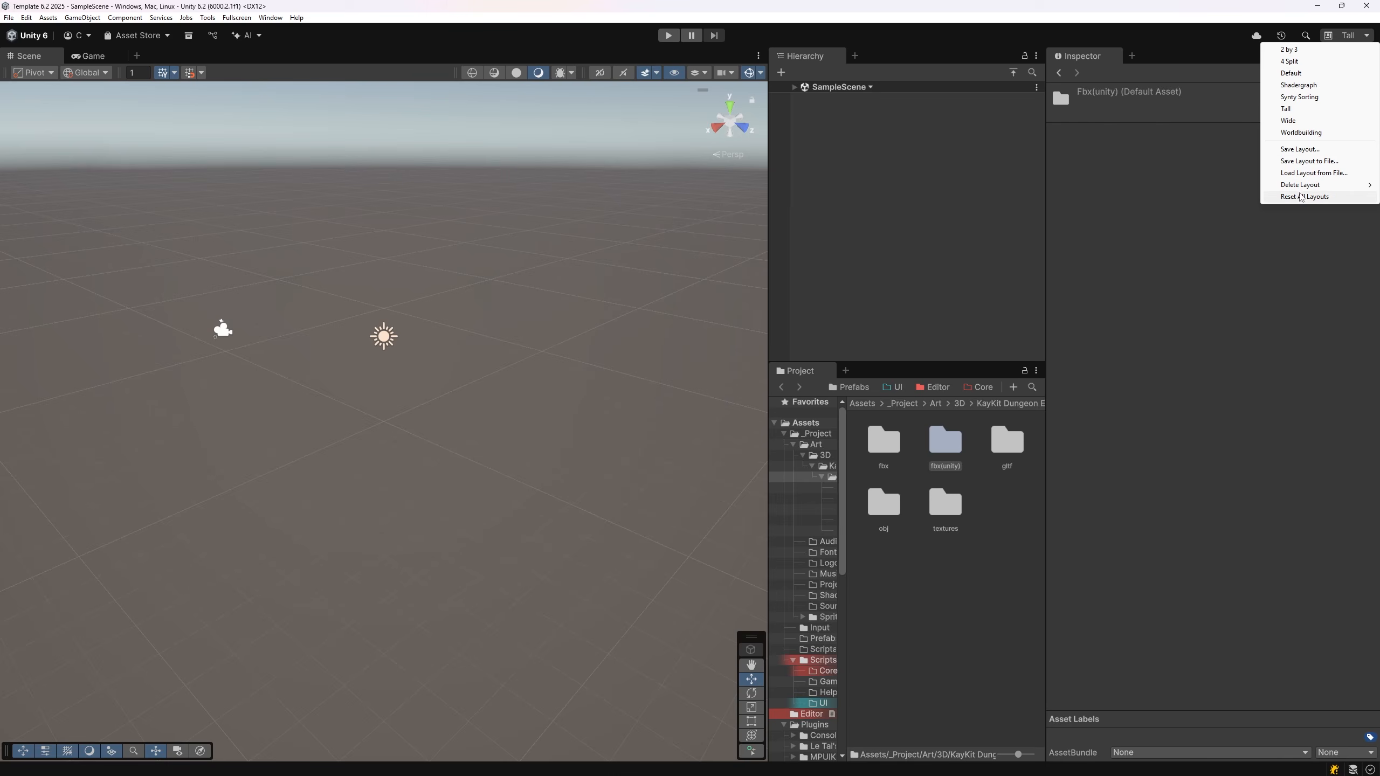
mouse_move(1304, 185)
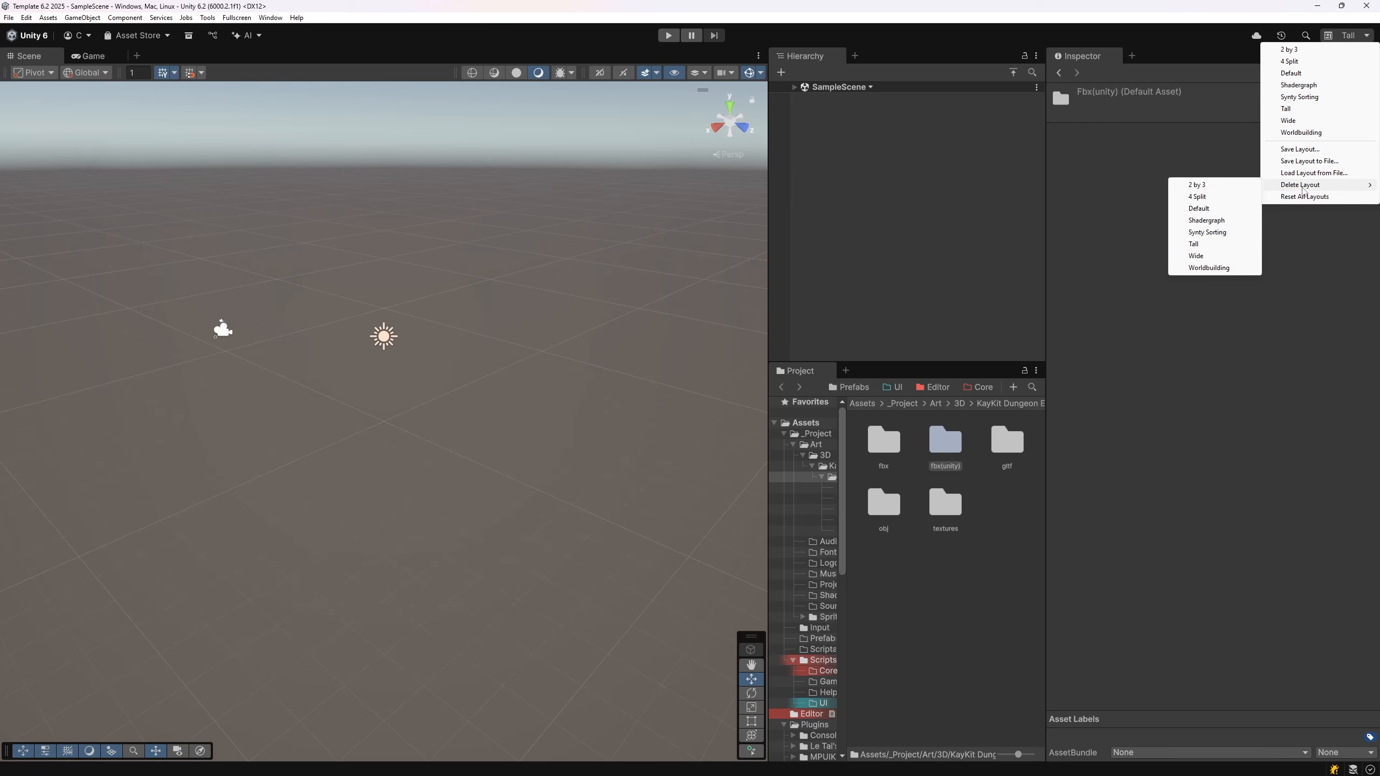
left_click(1218, 185)
left_click(689, 414)
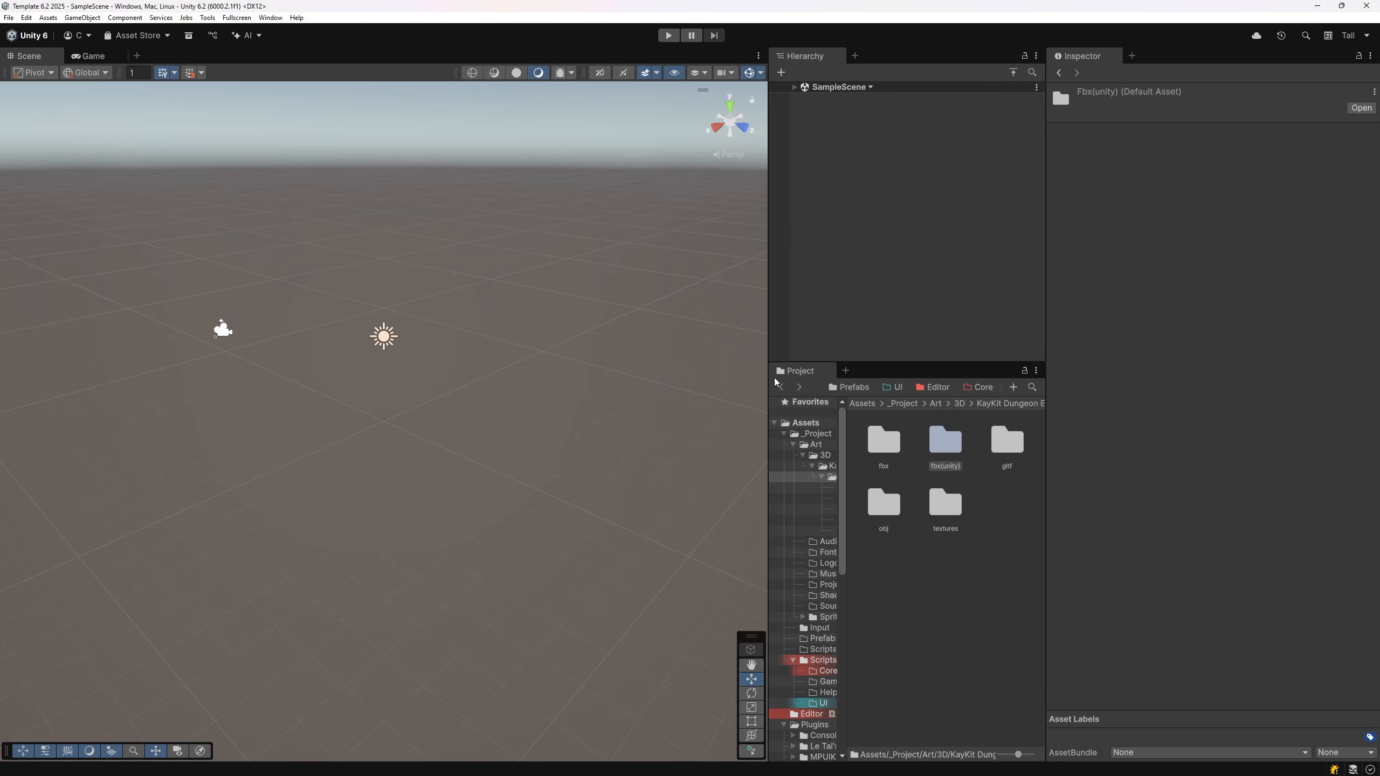
left_click(1349, 36)
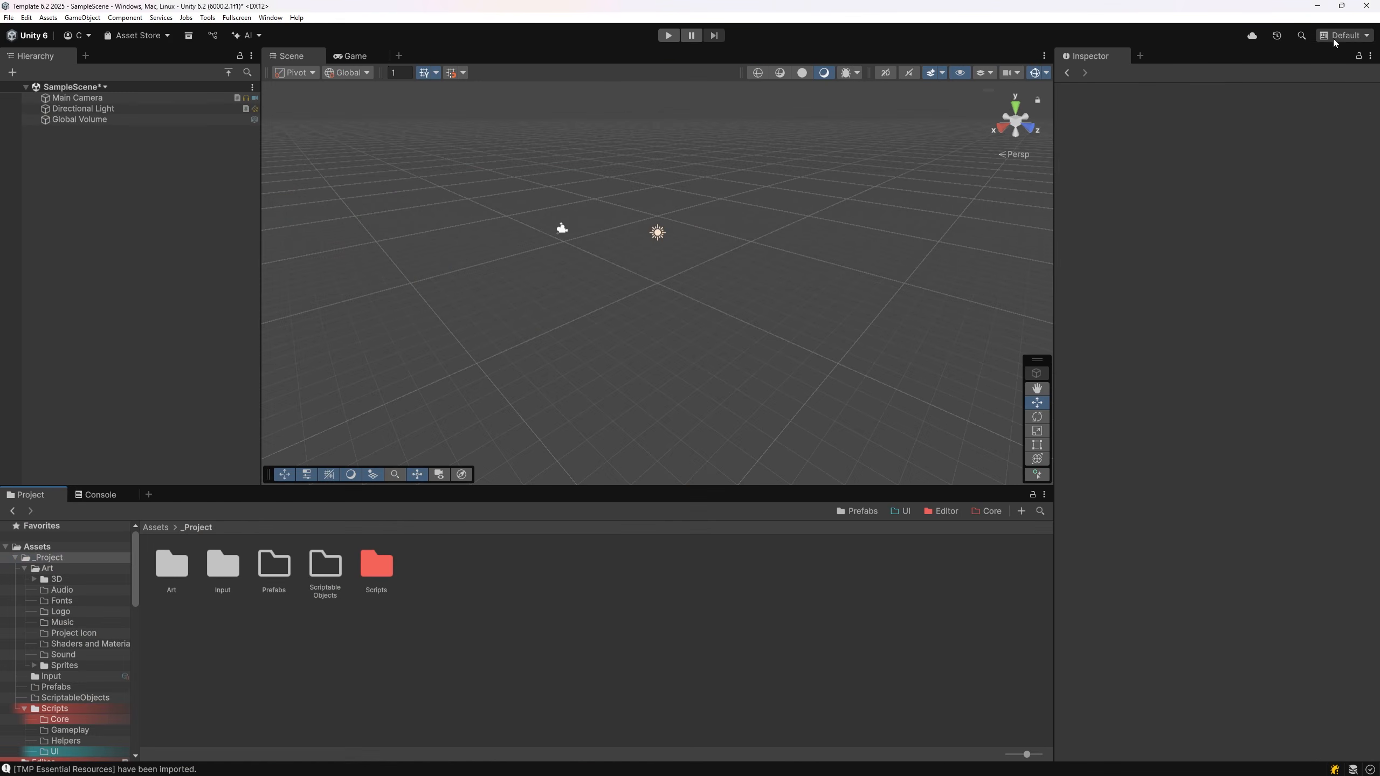
left_click(1334, 39)
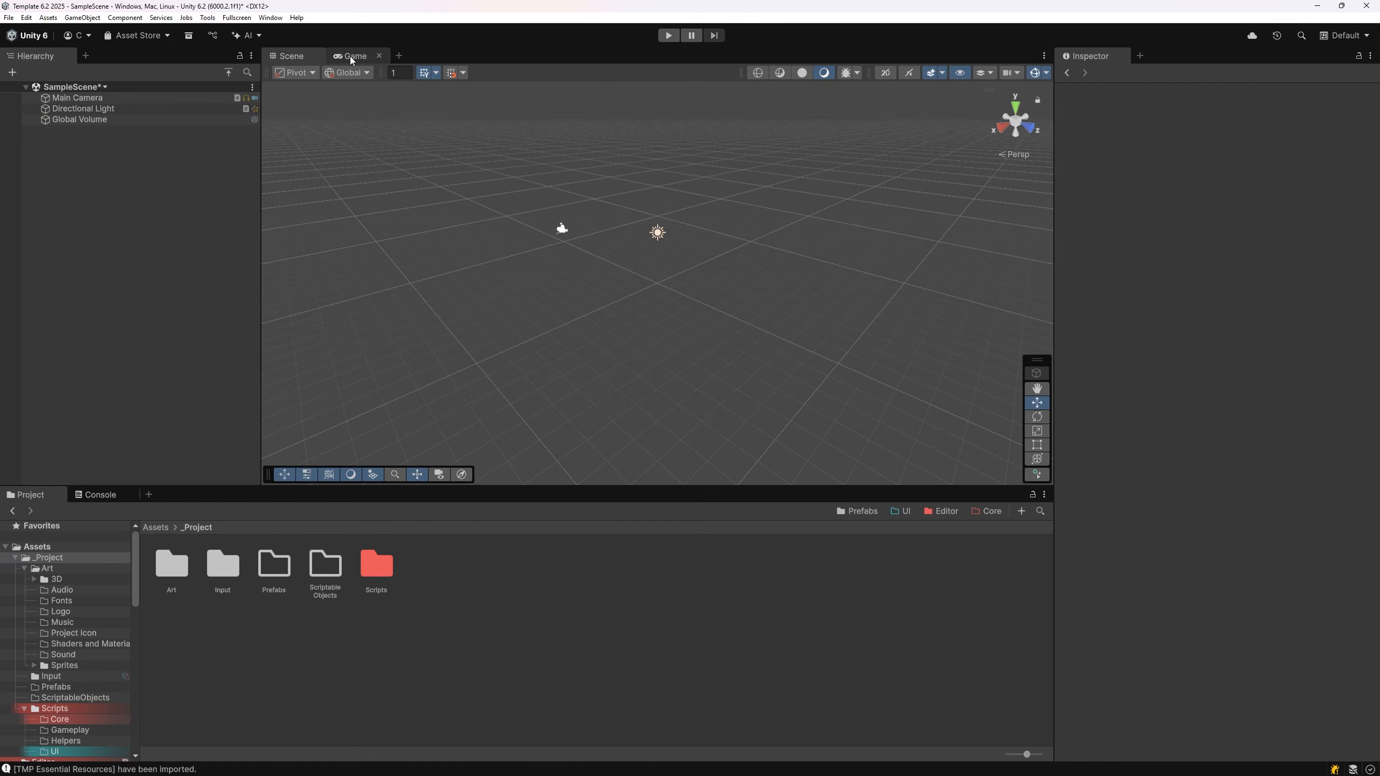
Step: Arrange Game, Scene and Hierarchy side by side in that order, widen the Game view and reduce the Project panel's height
left_click_drag(355, 55, 1027, 209)
left_click_drag(261, 184, 352, 184)
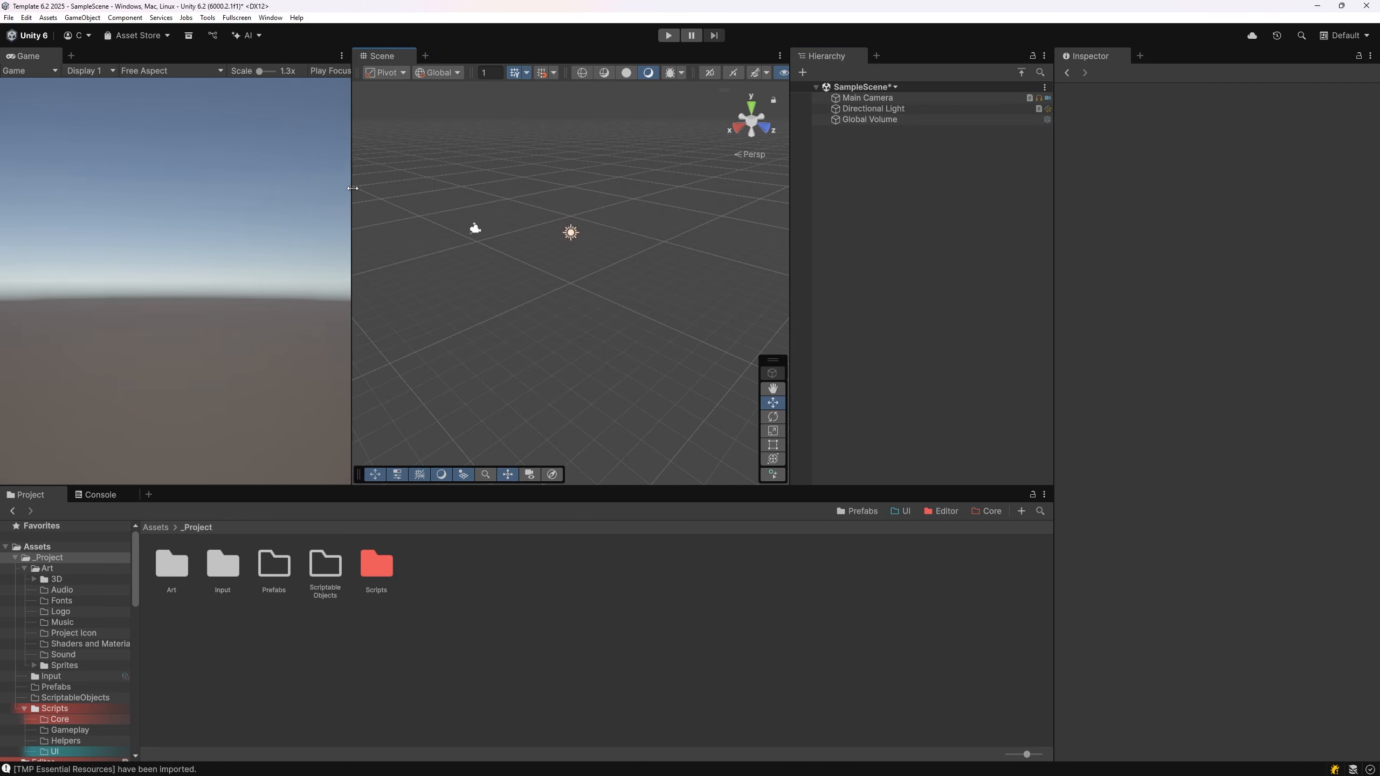
left_click_drag(625, 503, 611, 611)
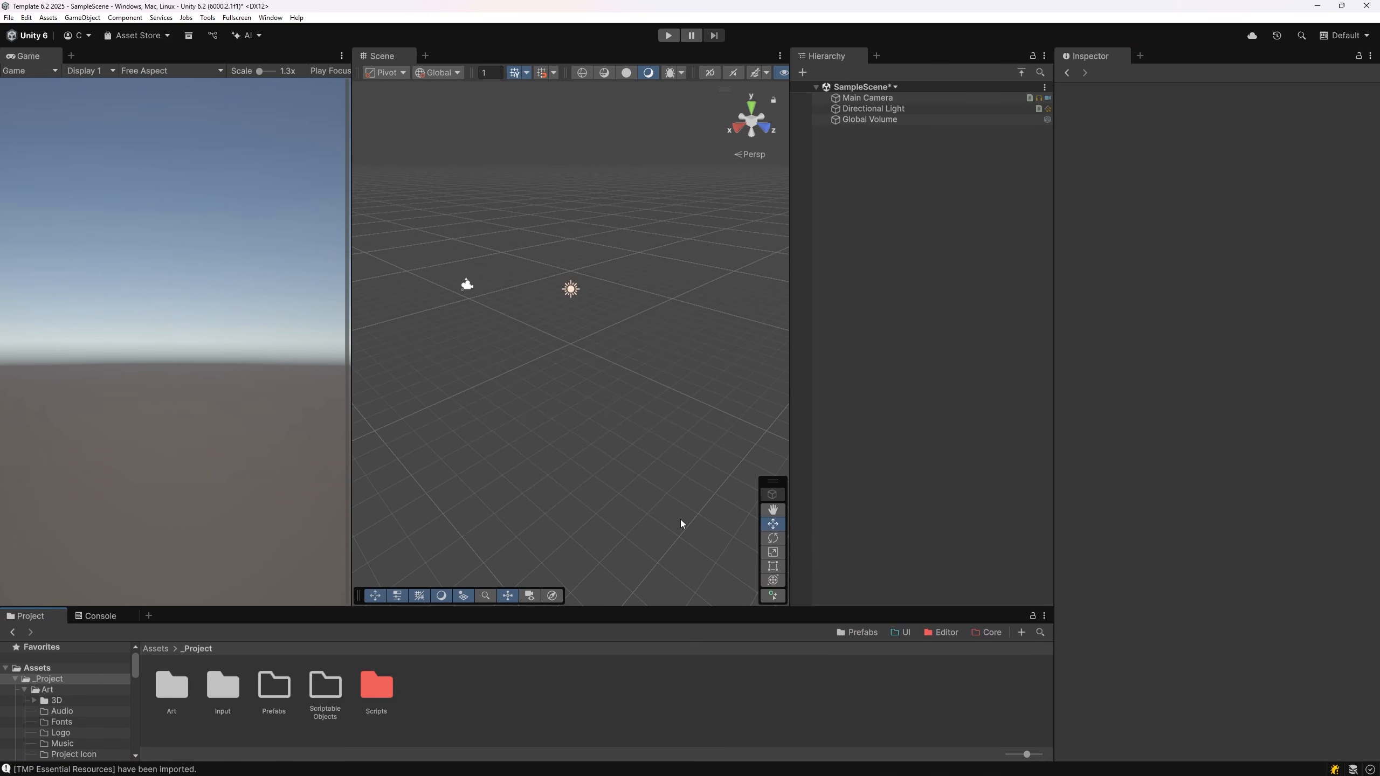
Step: Inspect the Directional Light, Global Volume and Main Camera in SampleScene, and widen the Scene view by narrowing the Hierarchy
left_click(899, 101)
left_click(895, 112)
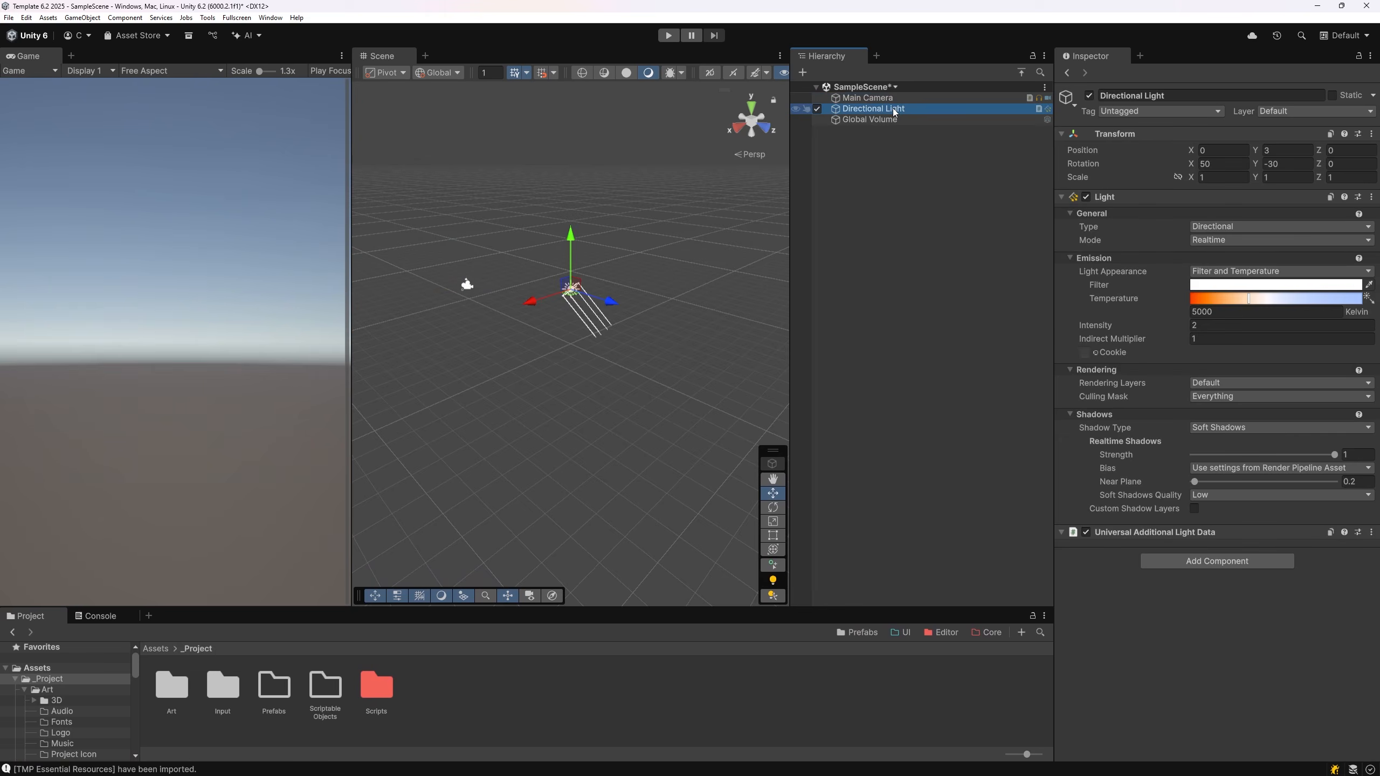
left_click(891, 119)
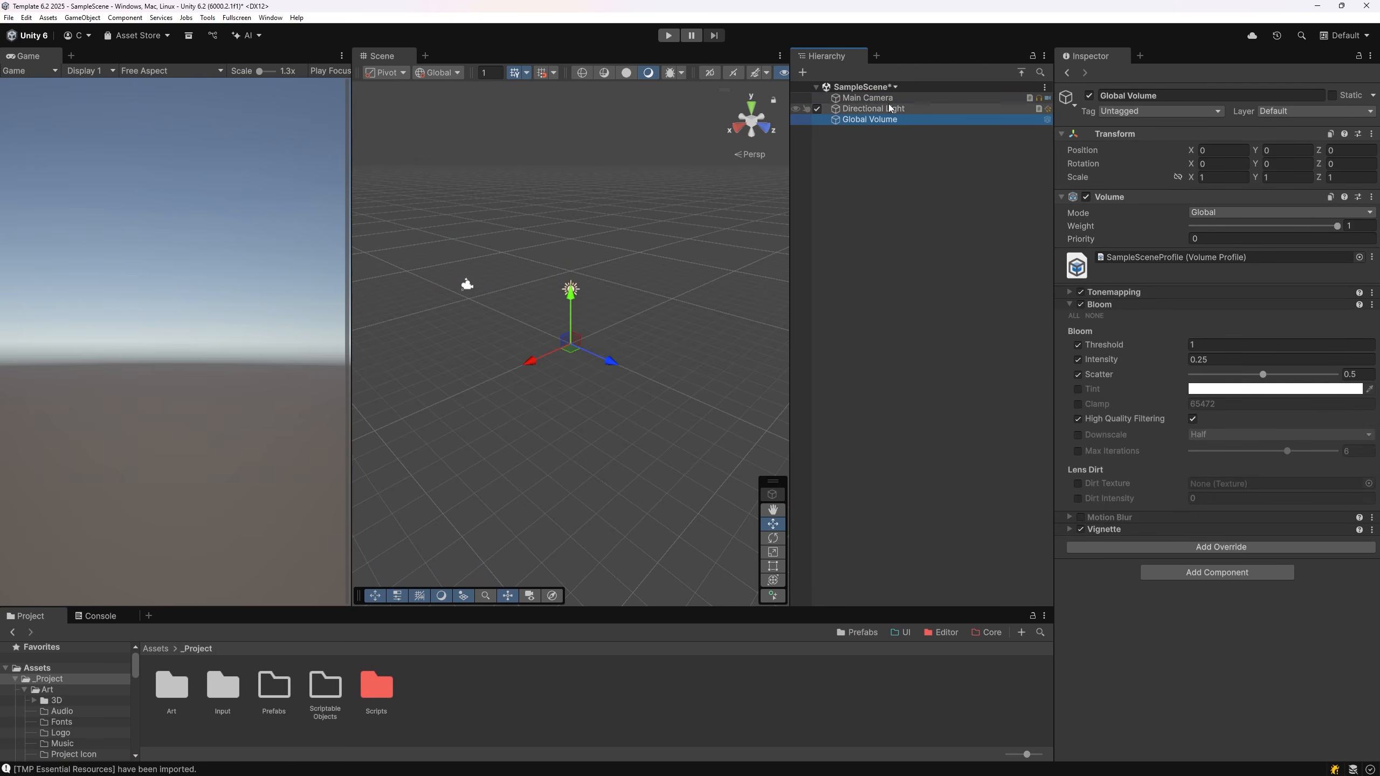
left_click(894, 109)
left_click(896, 101)
left_click_drag(789, 174, 870, 174)
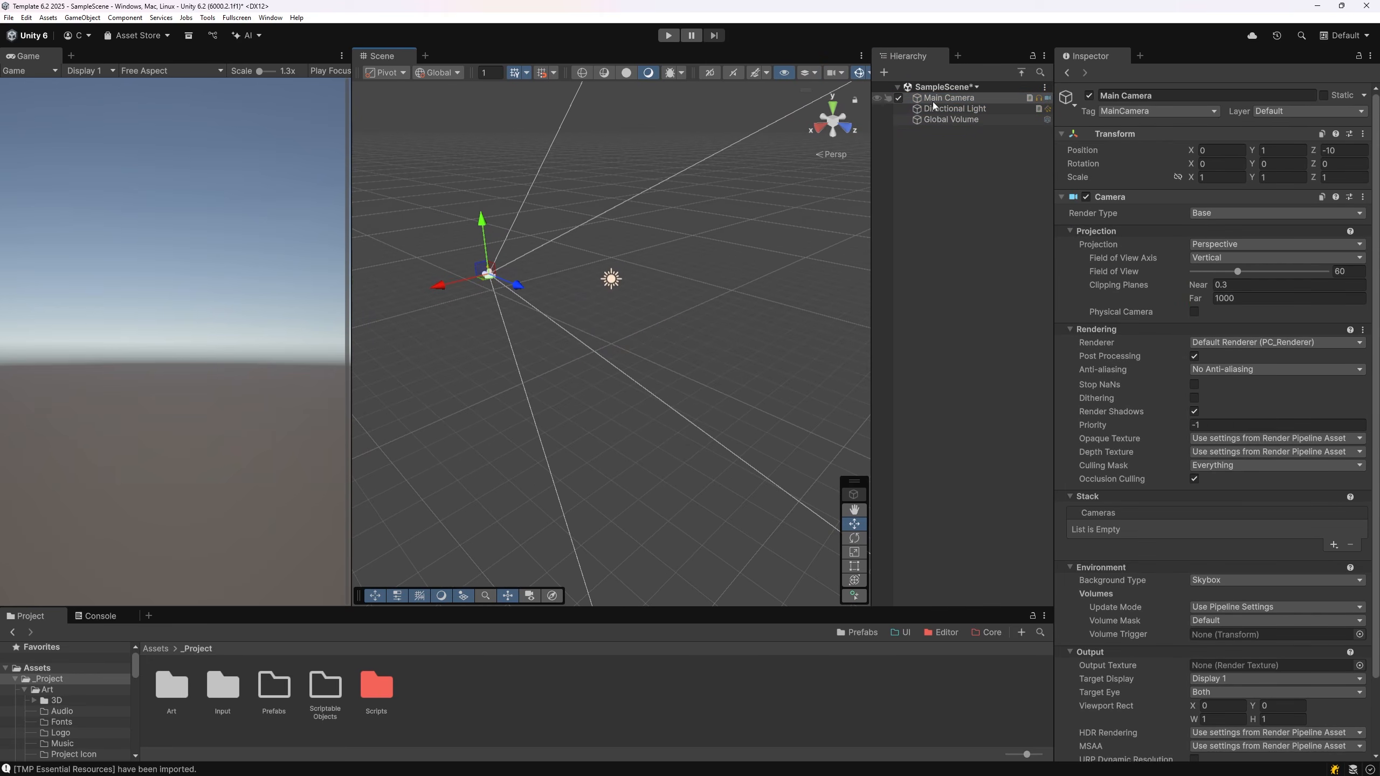
Step: Toggle the Main Camera and the Directional Light off and back on from the Hierarchy
left_click(898, 99)
left_click(898, 99)
left_click(899, 109)
left_click(899, 109)
Step: Dock TextMesh Pro's Default Style Sheet as its own tab beside the Inspector, and return to the Inspector view
scroll(74, 718, "down", 4)
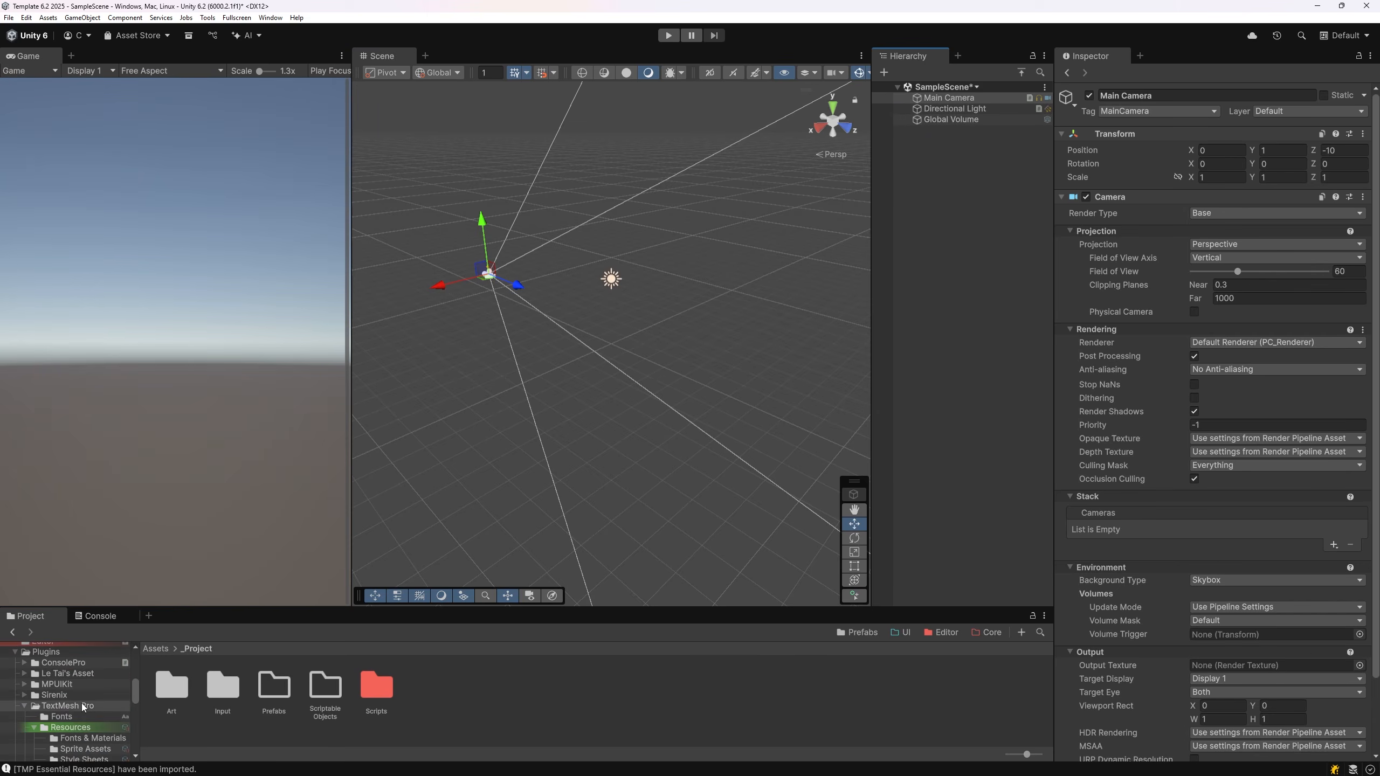
left_click(81, 759)
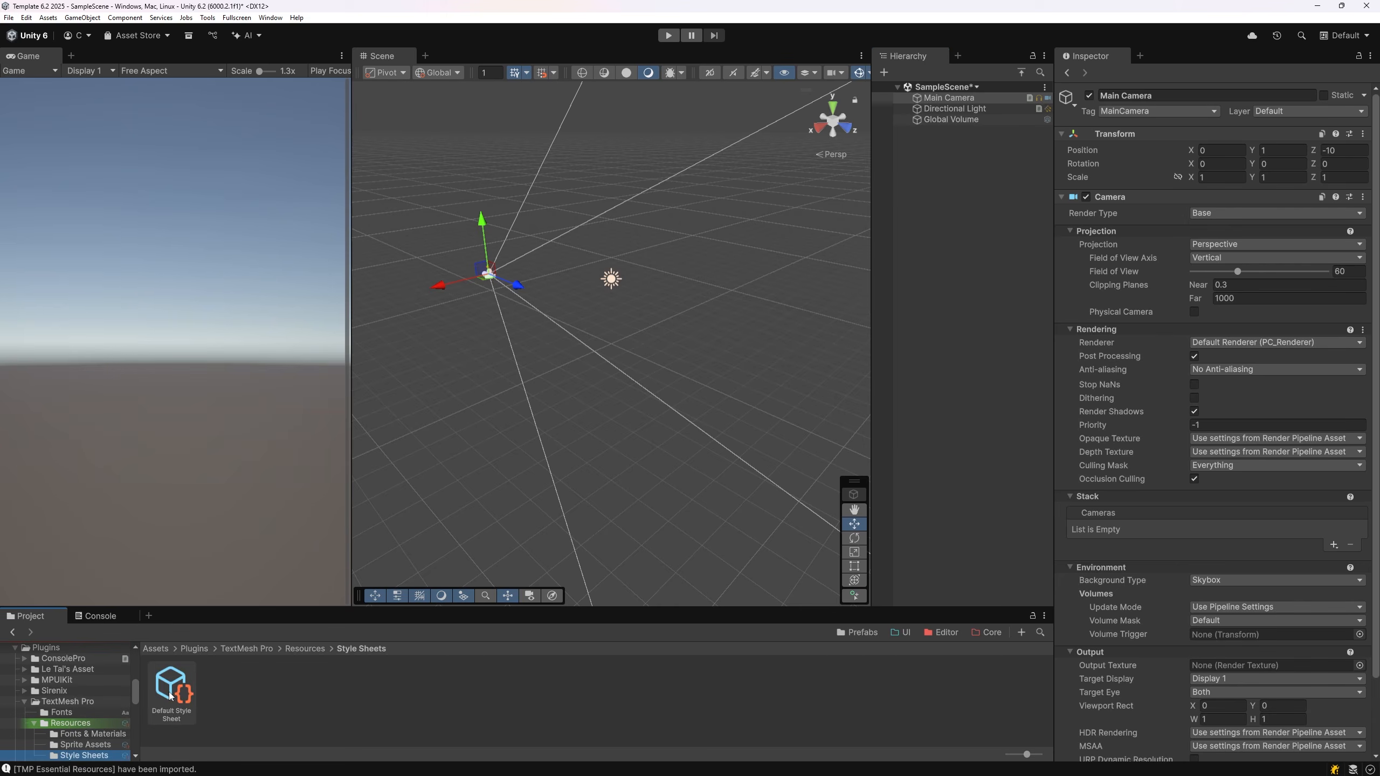
left_click_drag(169, 694, 1169, 55)
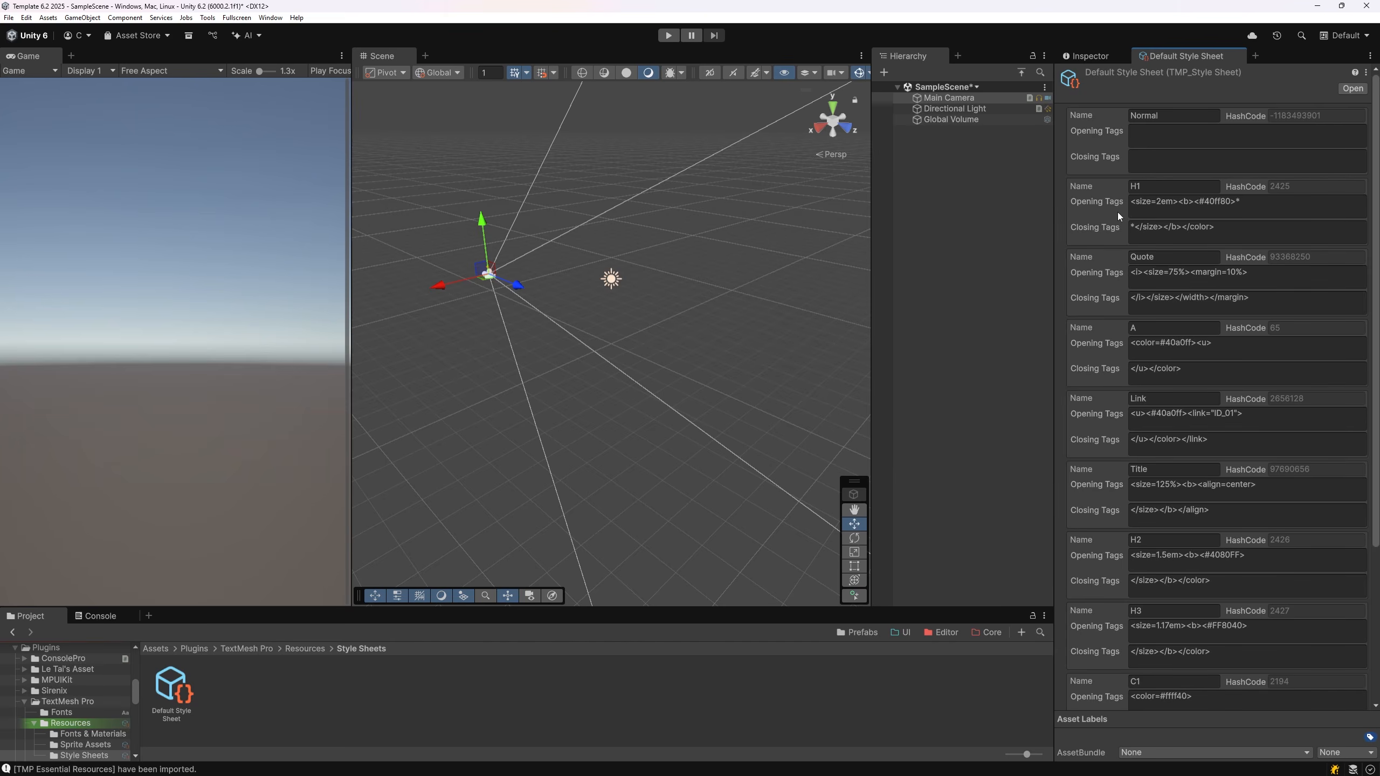
left_click(1092, 56)
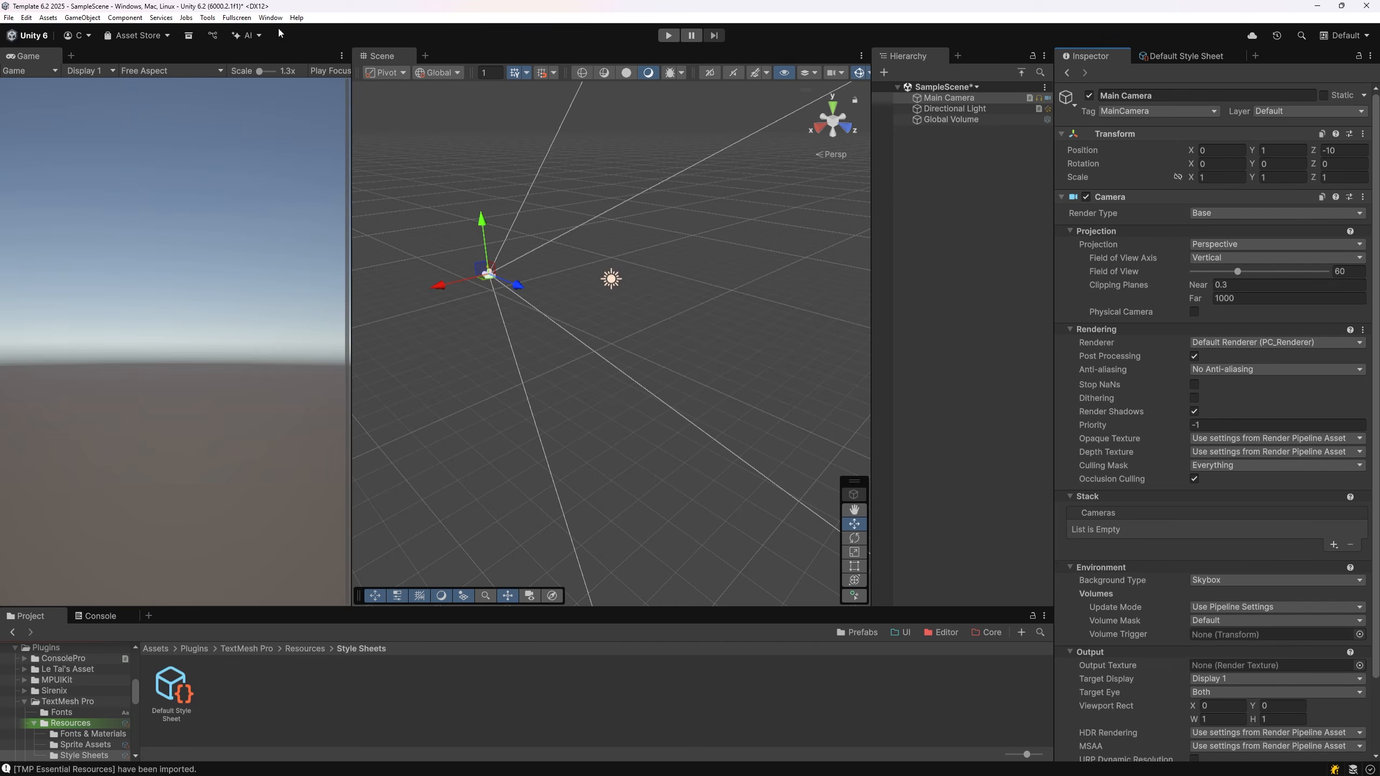
Step: Open the Smart Library window
left_click(229, 19)
mouse_move(270, 18)
left_click(304, 116)
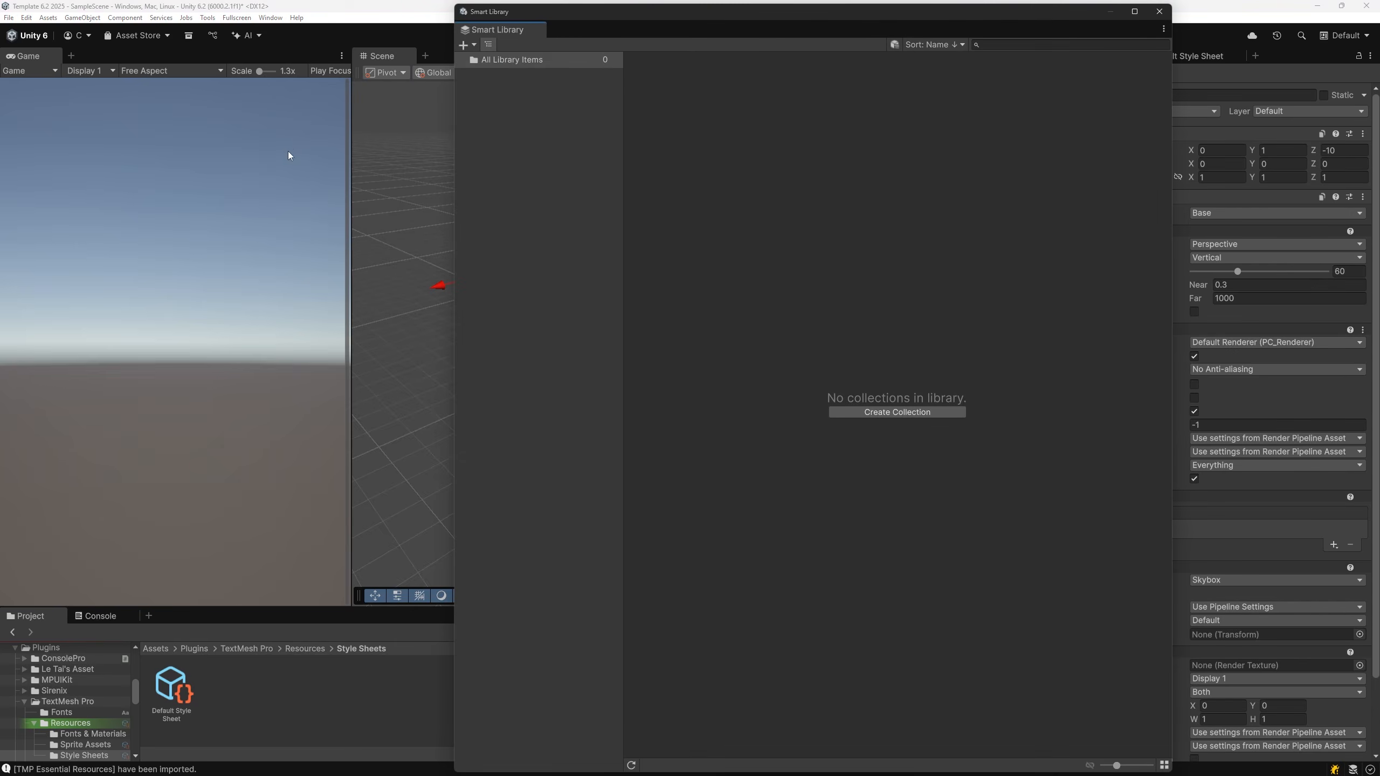
Step: Dock Smart Library as a tab beside Project, and dock Console Pro, with its log cleared, as a separate panel next to them
left_click_drag(519, 33, 186, 619)
left_click(270, 18)
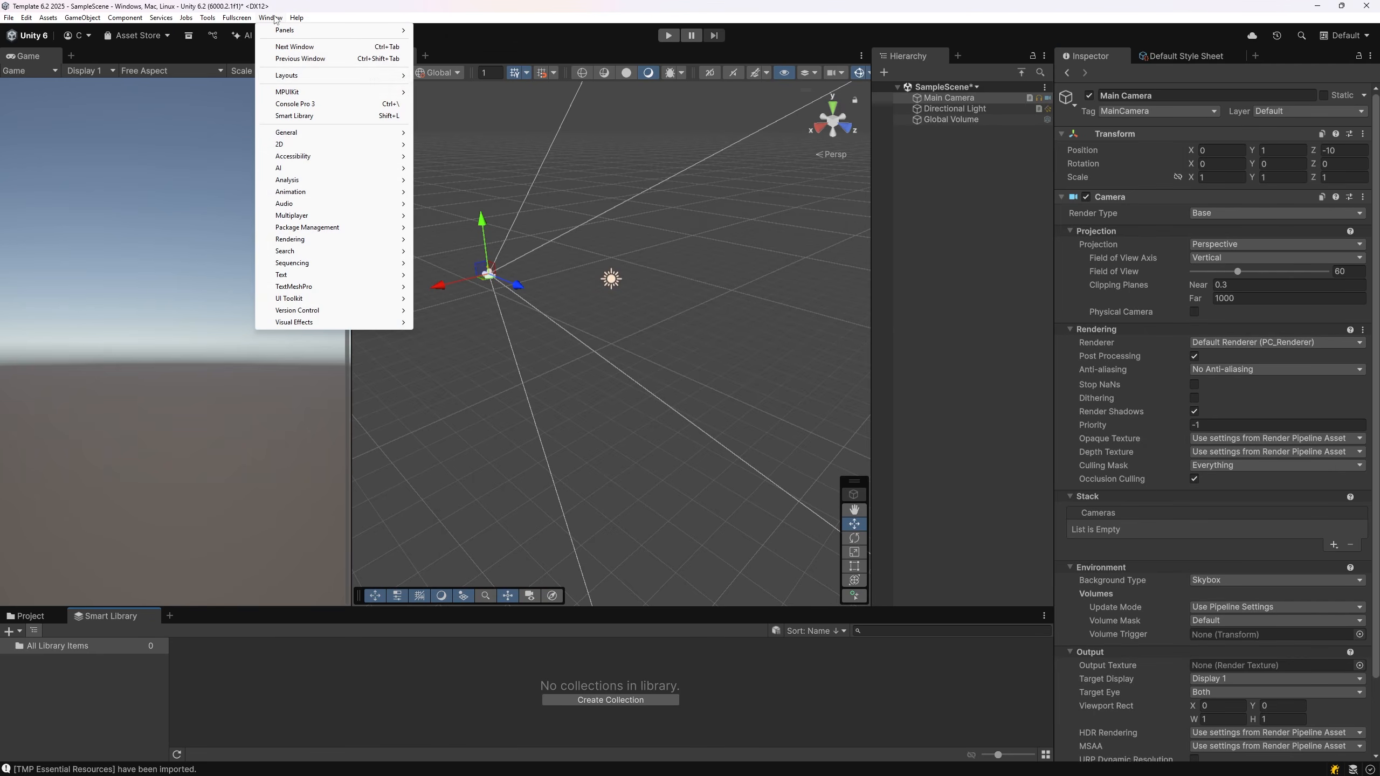
left_click(323, 106)
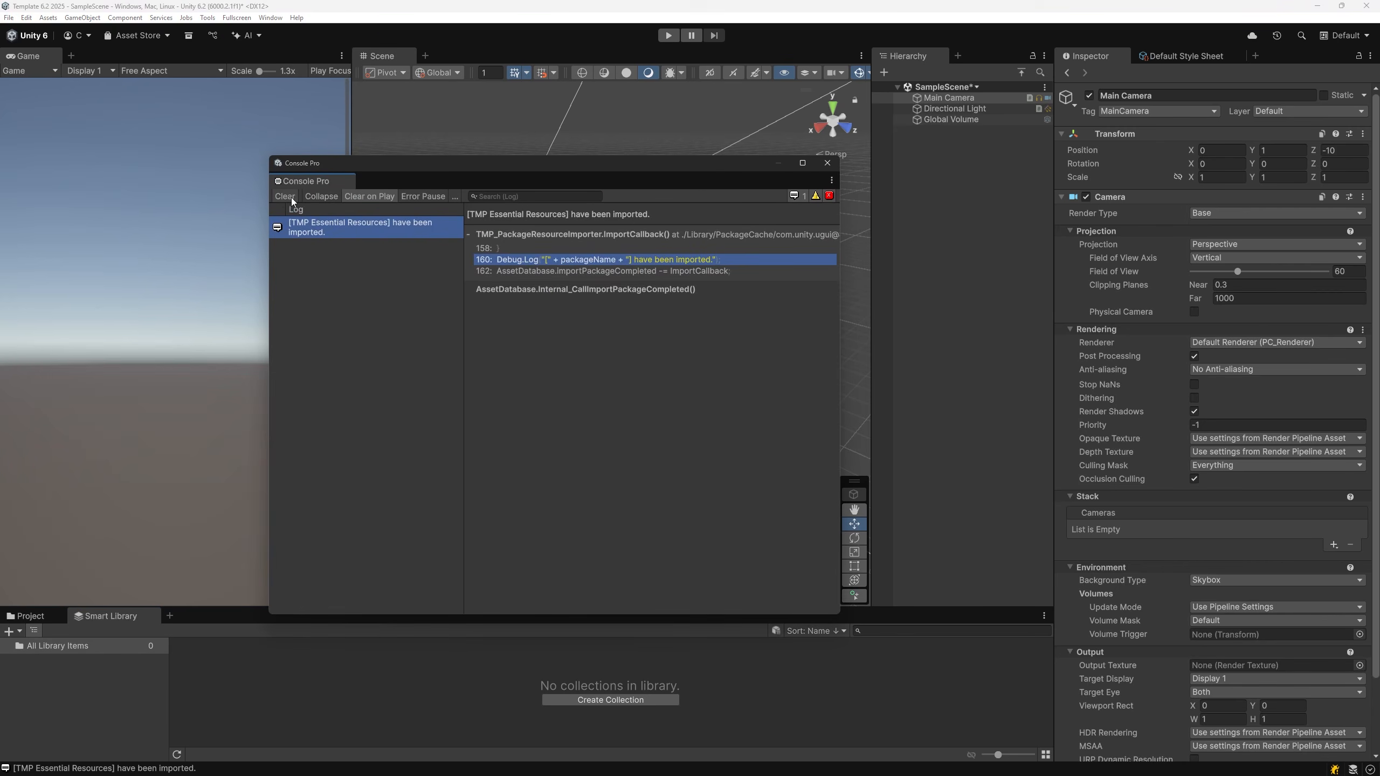
left_click(280, 199)
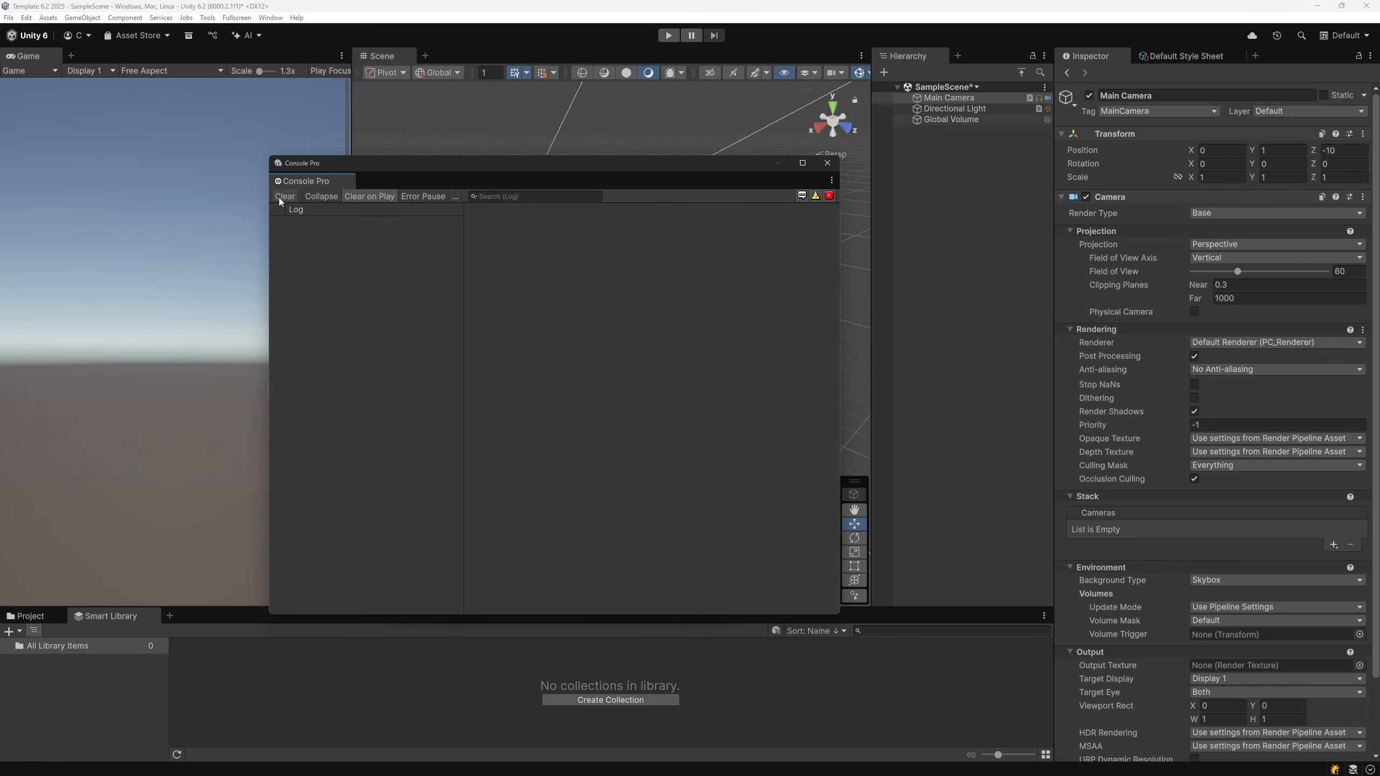
left_click_drag(304, 181, 934, 708)
left_click_drag(704, 672, 681, 672)
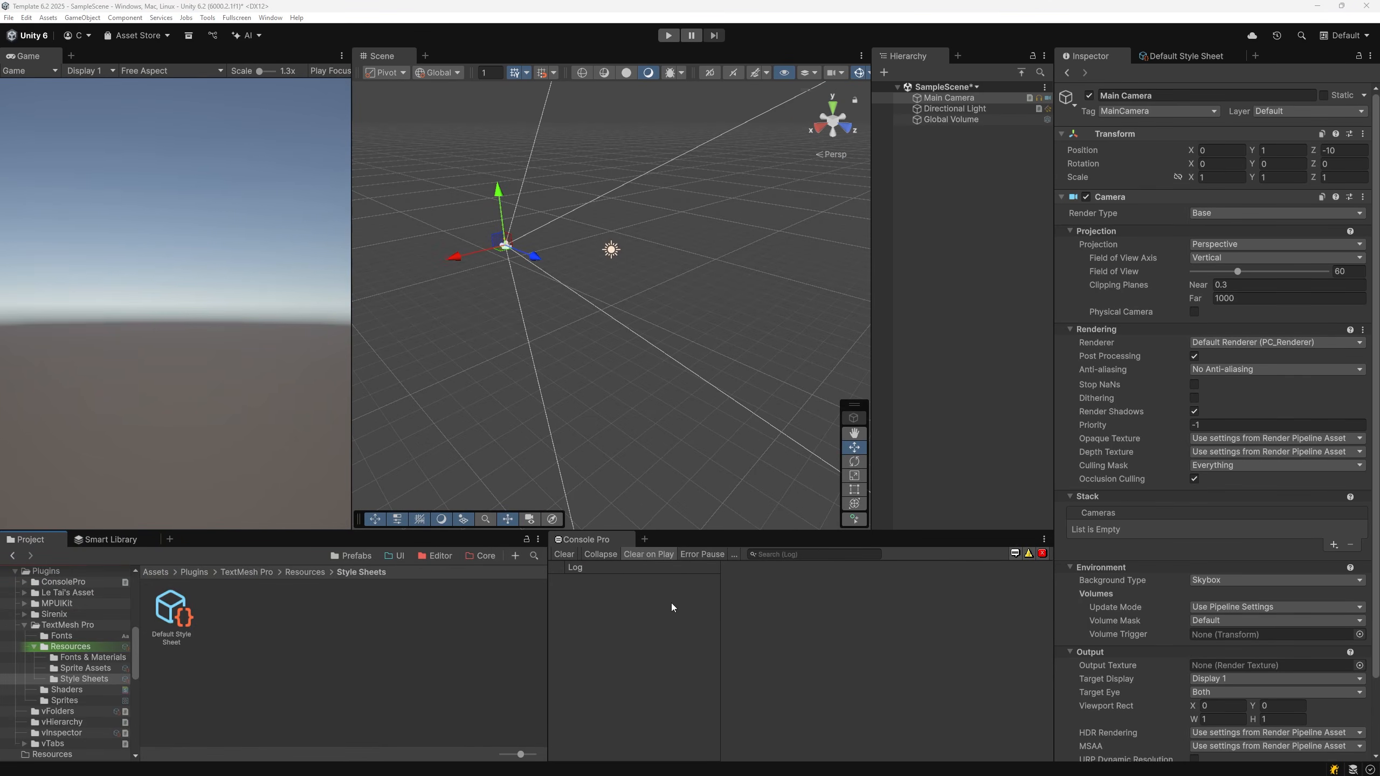
Step: Save the current editor arrangement as a layout named Default
left_click(1345, 36)
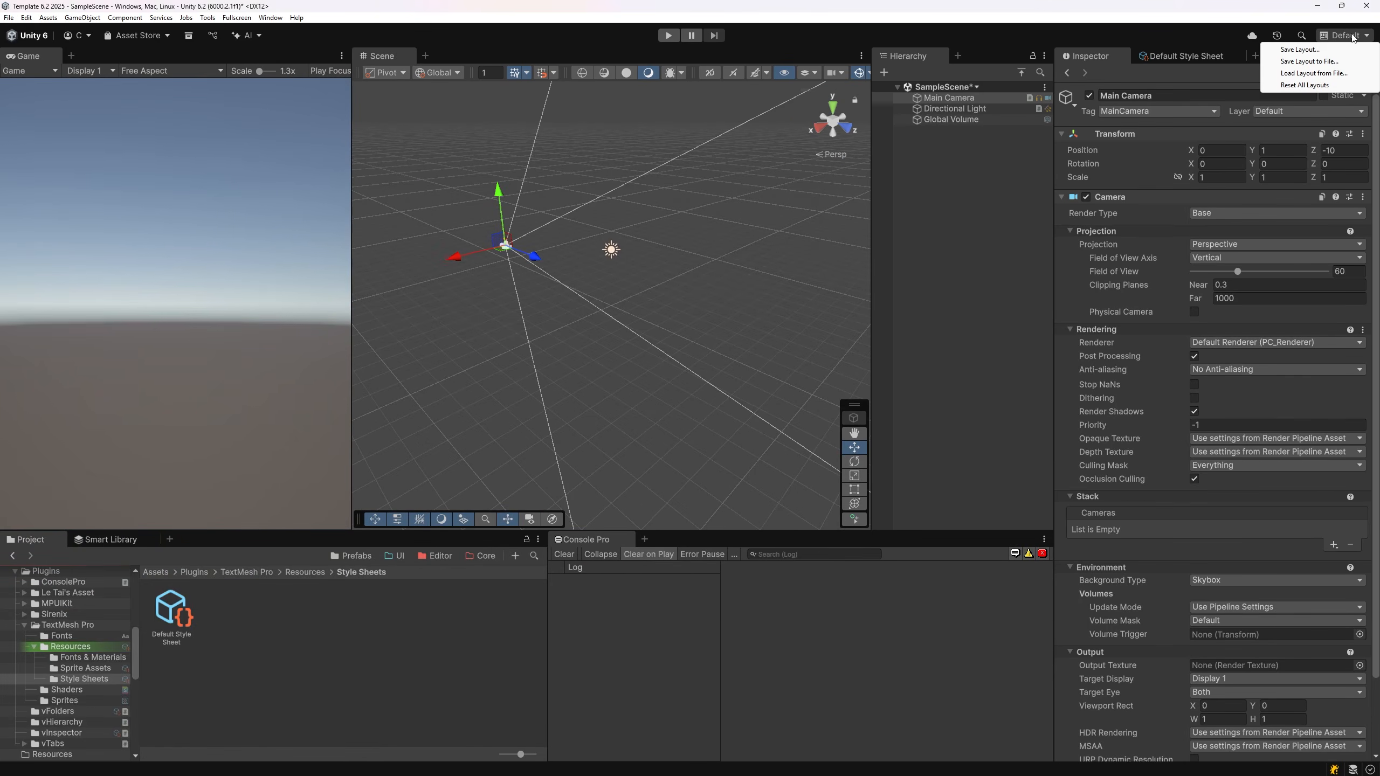
left_click(1299, 50)
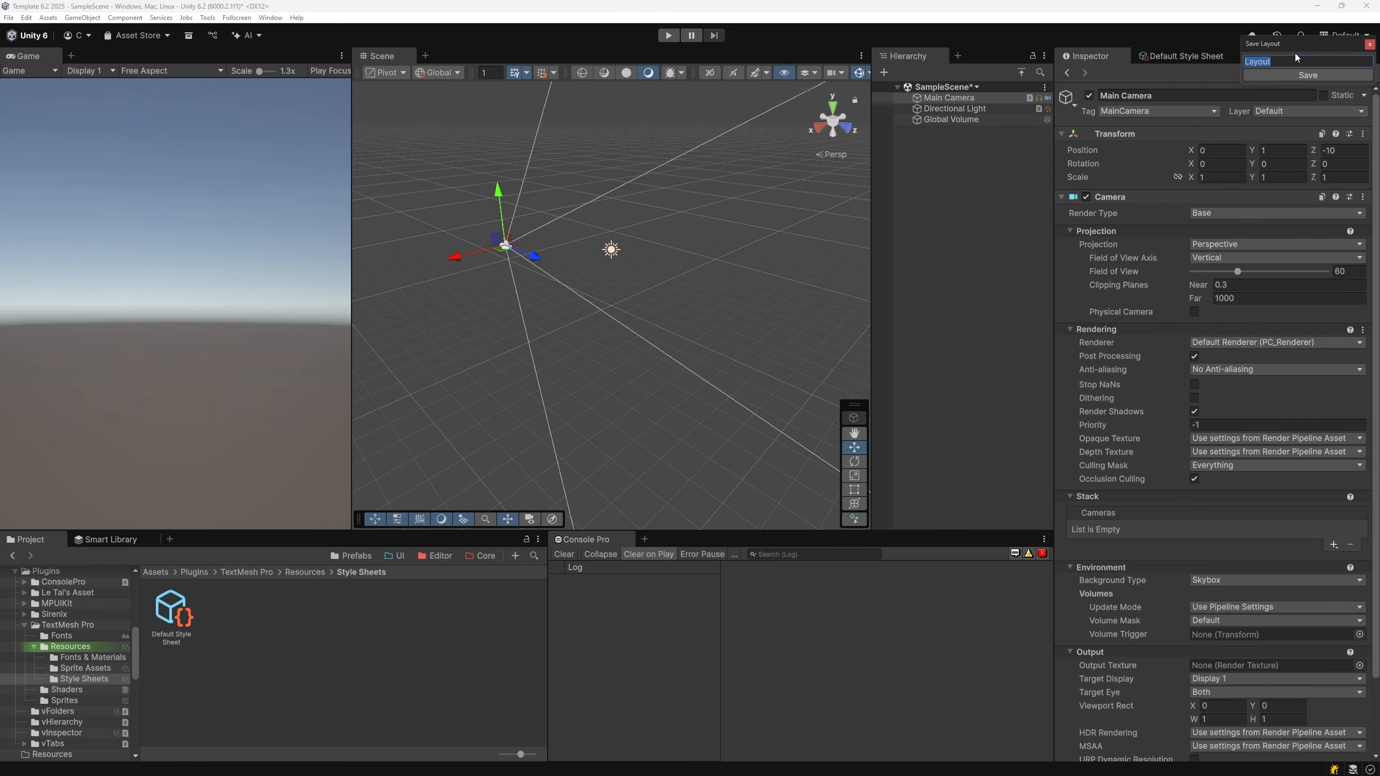
type("Defaul")
key("Return")
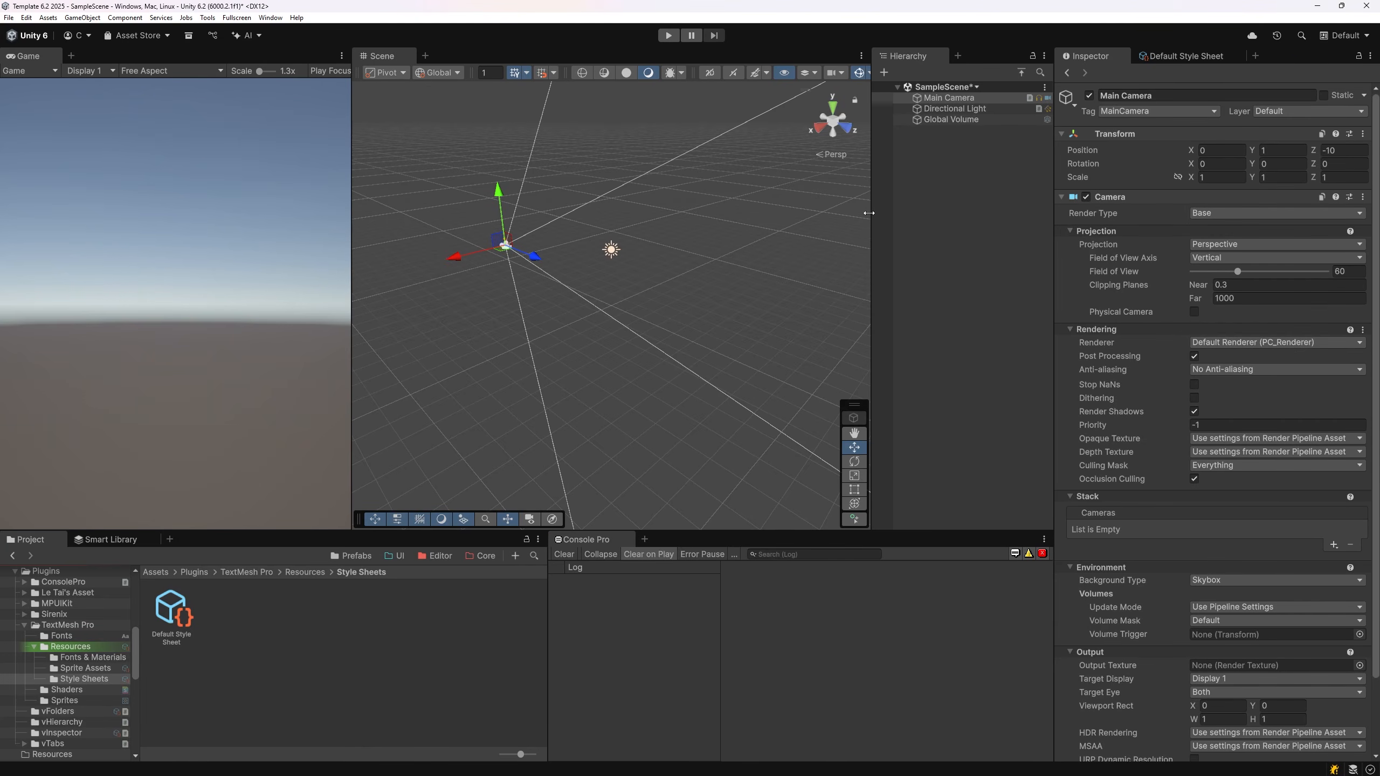
Step: Widen the Hierarchy into the Scene view and save the arrangement again, overwriting the Default layout
left_click_drag(869, 213, 806, 213)
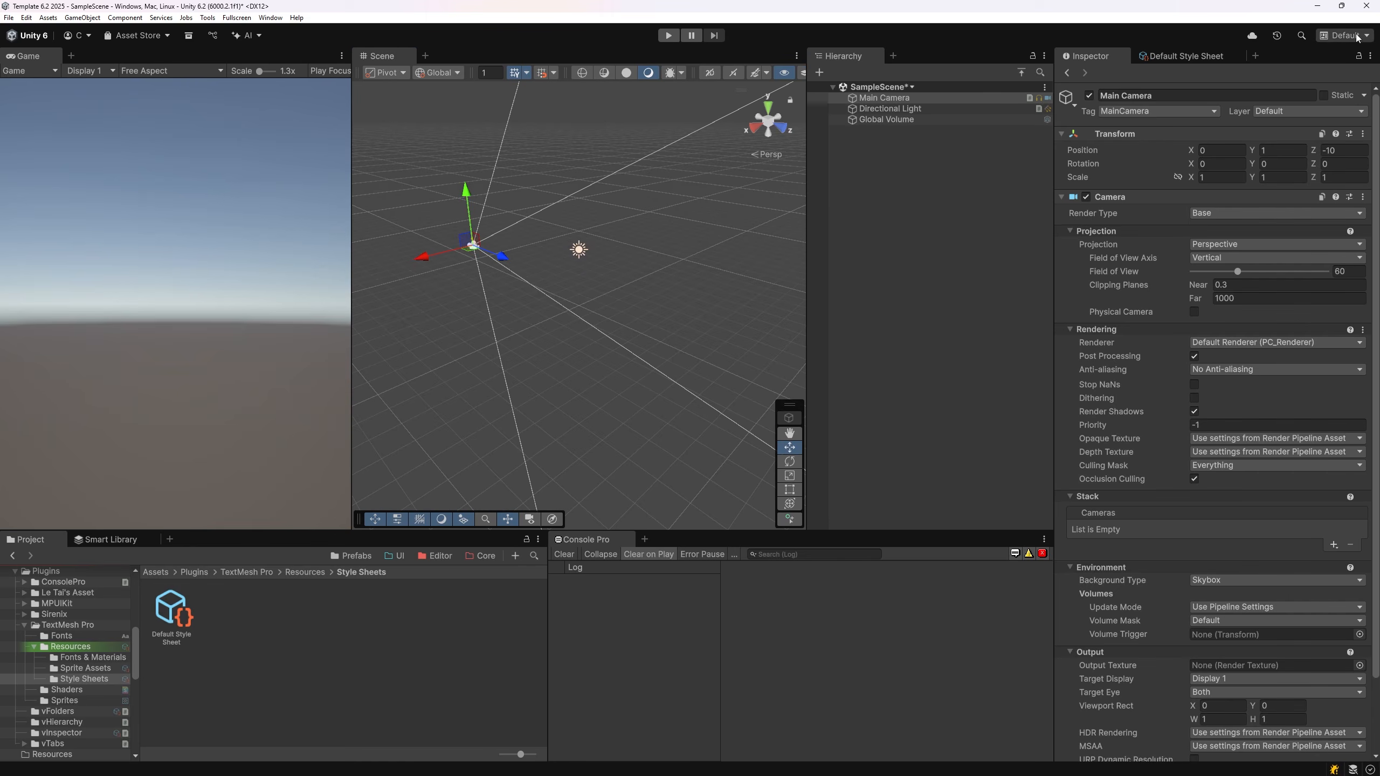
left_click(1346, 36)
left_click(1289, 66)
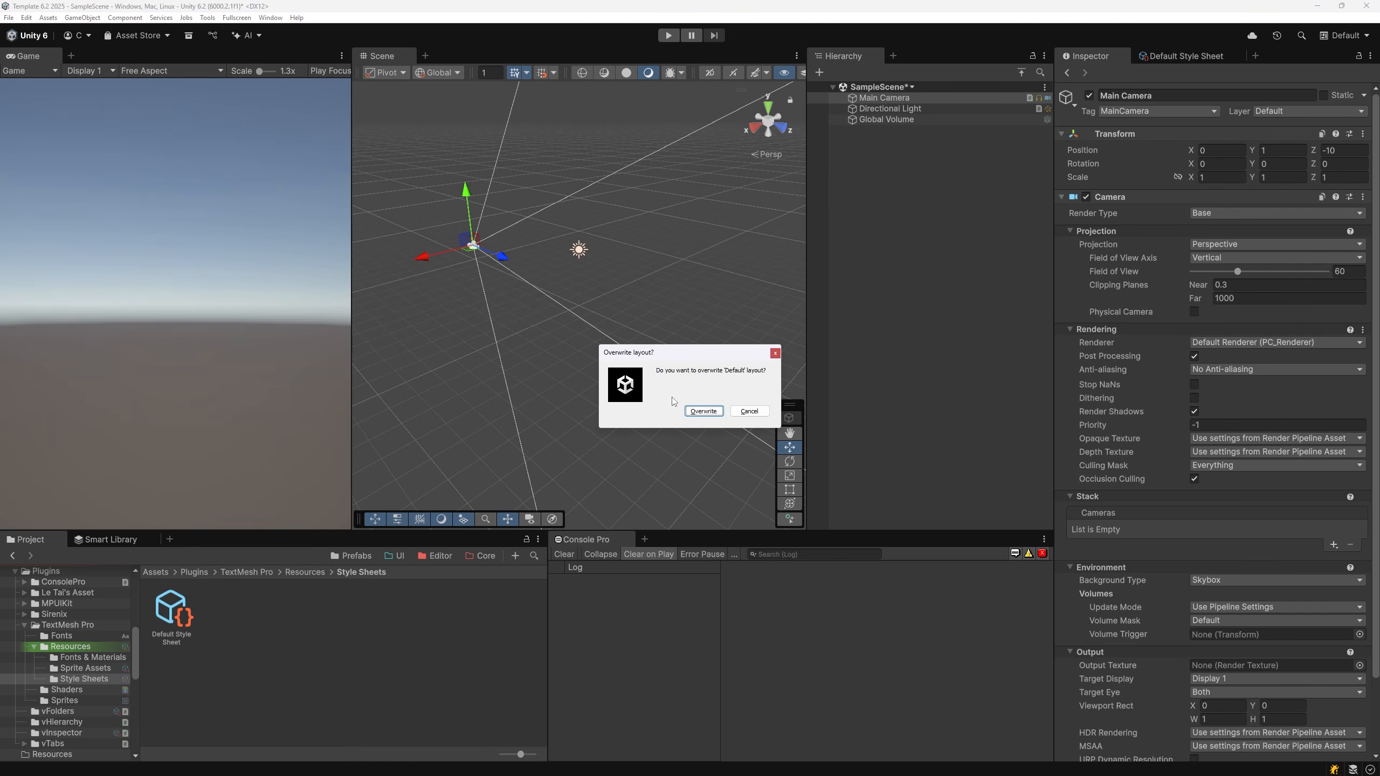
left_click(703, 412)
Step: Dock the Hierarchy as a tab between Inspector and Default Style Sheet, and narrow their shared panel
left_click_drag(807, 302, 873, 303)
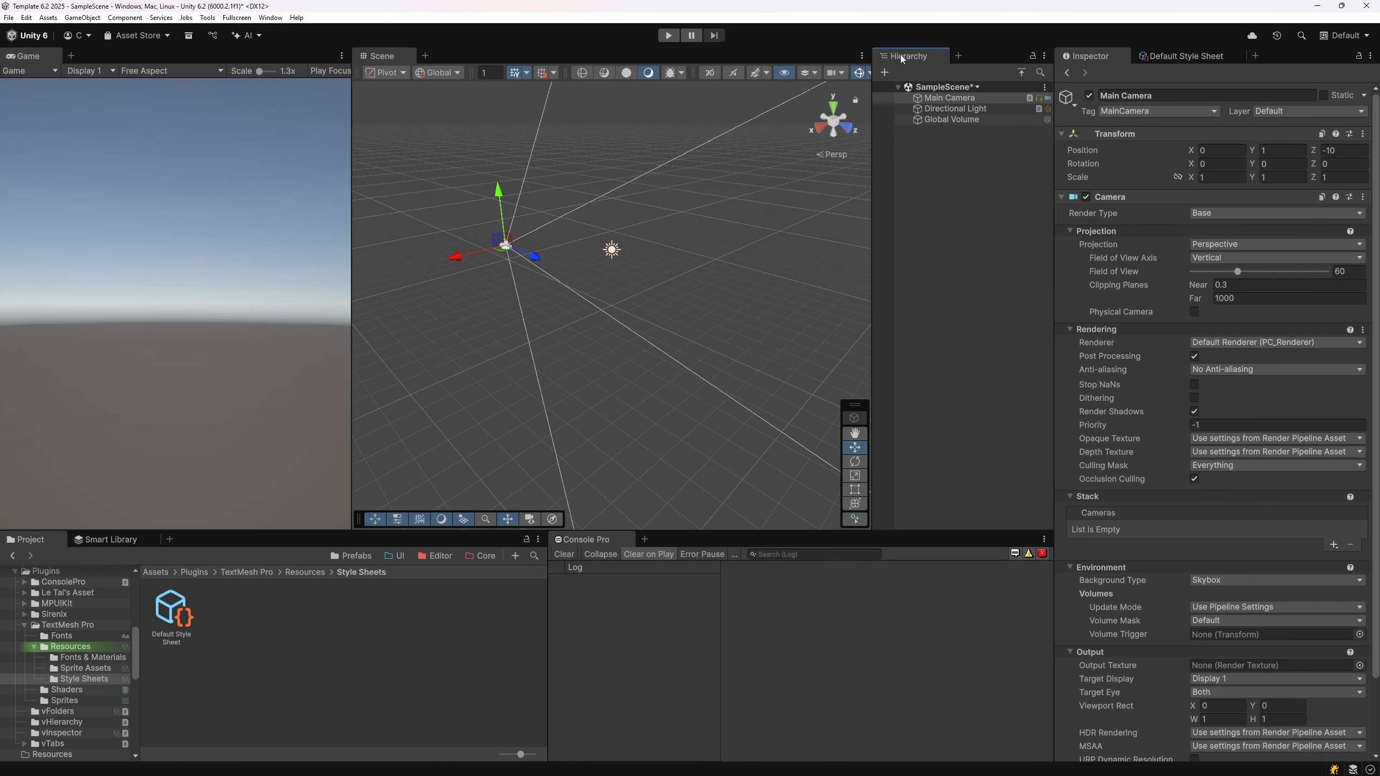
left_click_drag(903, 57, 1154, 58)
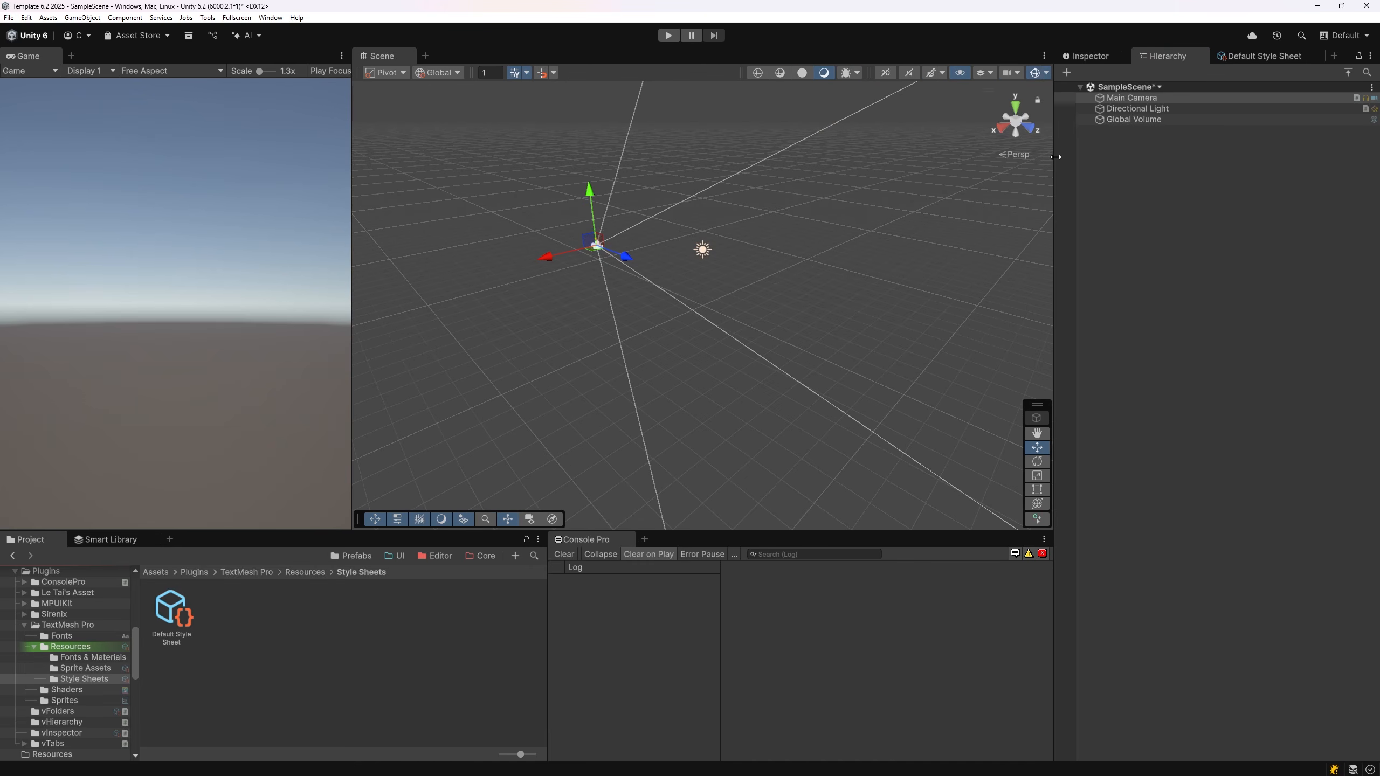
left_click_drag(1054, 156, 1189, 157)
Step: Rearrange Project and Smart Library into neighbouring columns, and dock the Game view as a tab beside Scene
left_click_drag(106, 539, 428, 172)
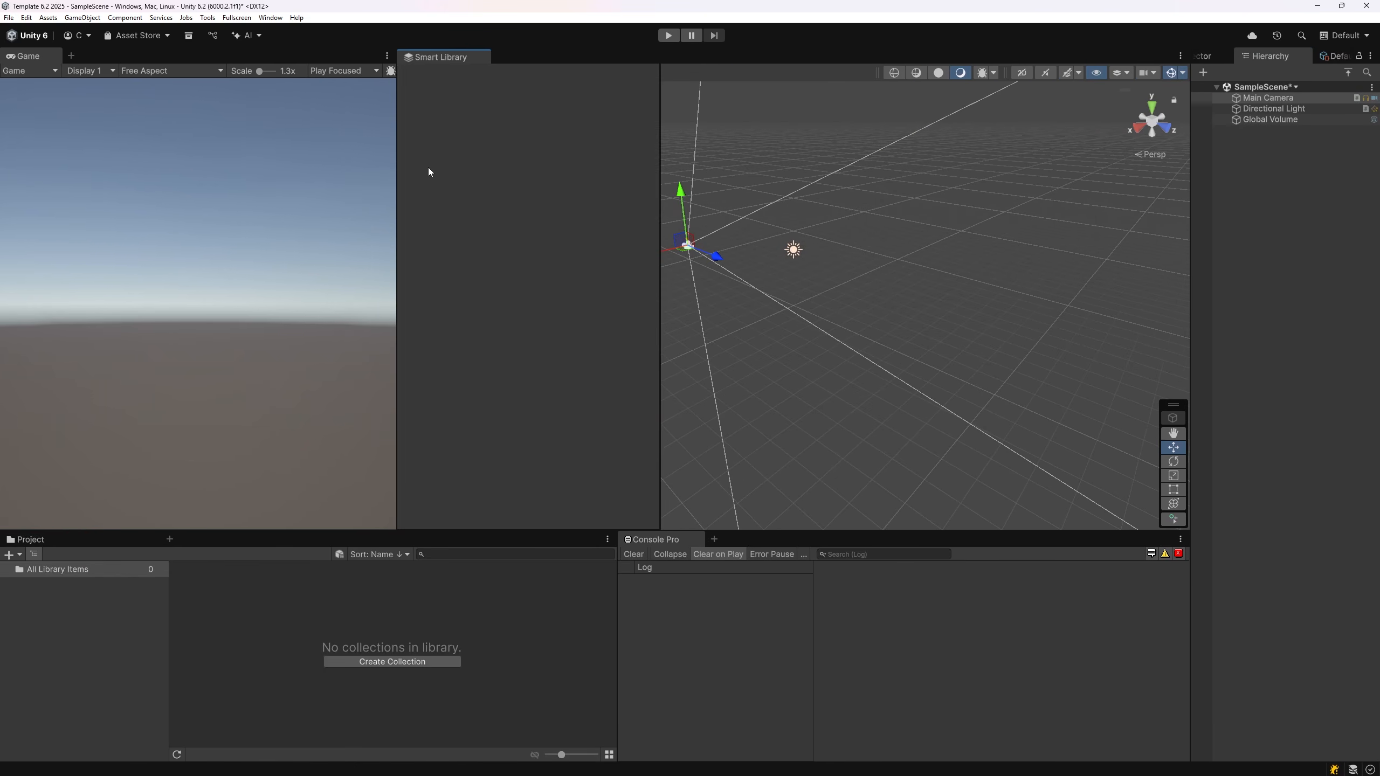
left_click_drag(29, 544, 127, 112)
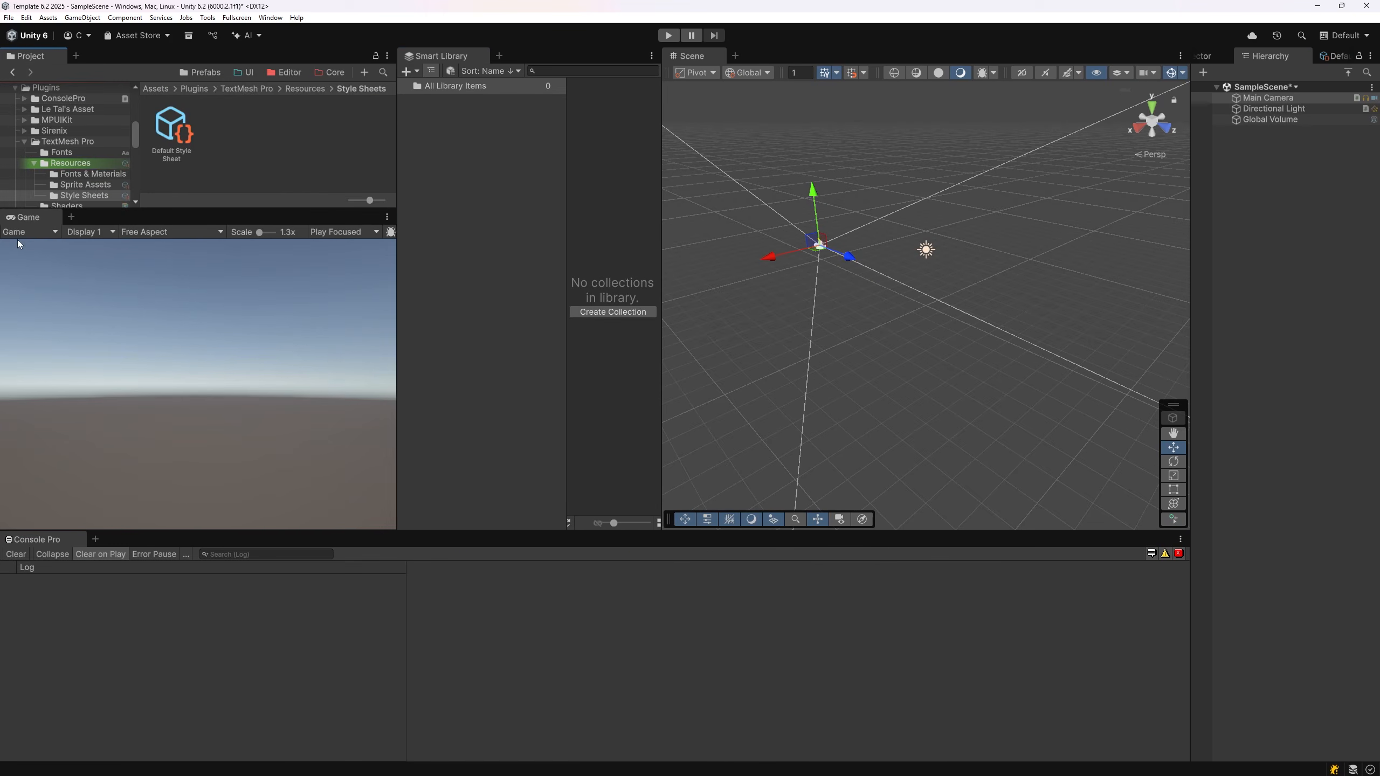
left_click_drag(22, 217, 742, 58)
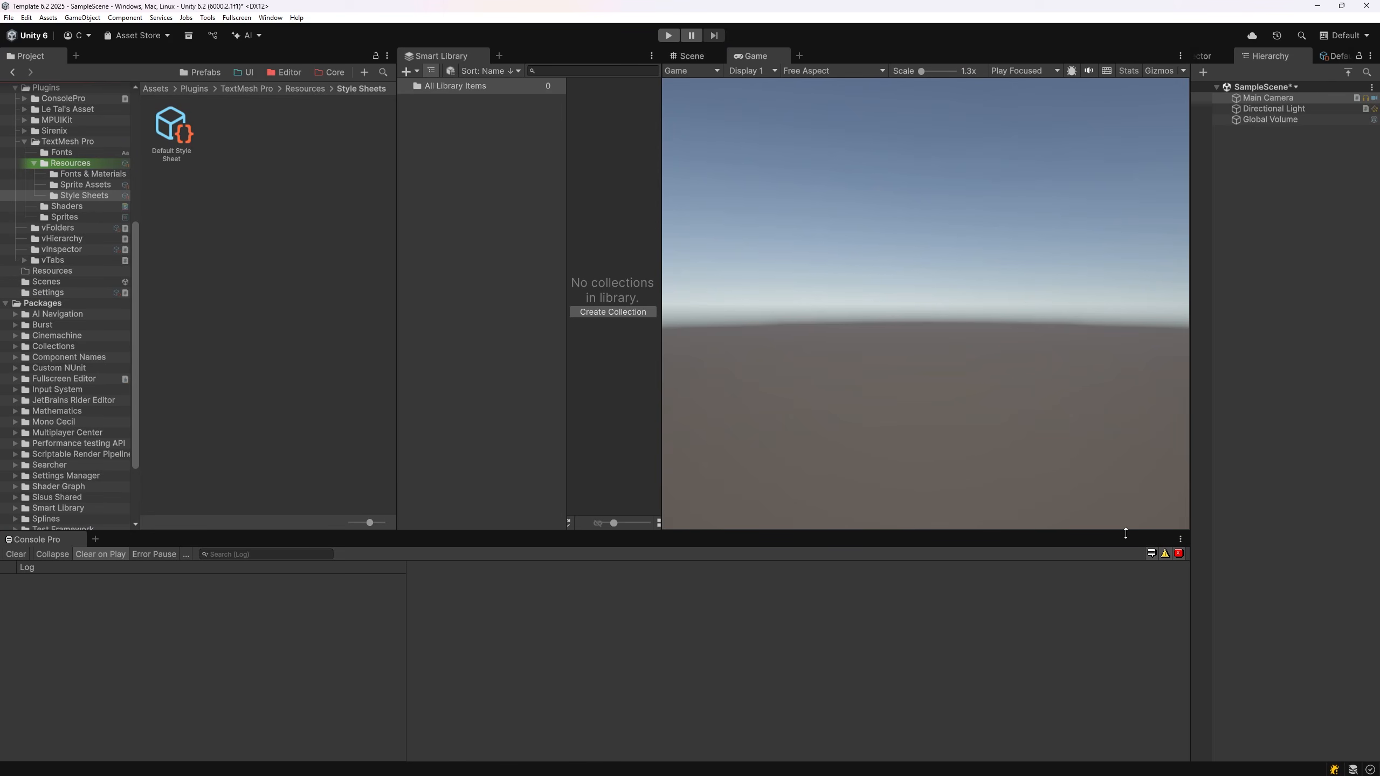
Step: Close the Console Pro tab and widen the Smart Library column
left_click(1180, 539)
left_click(1213, 597)
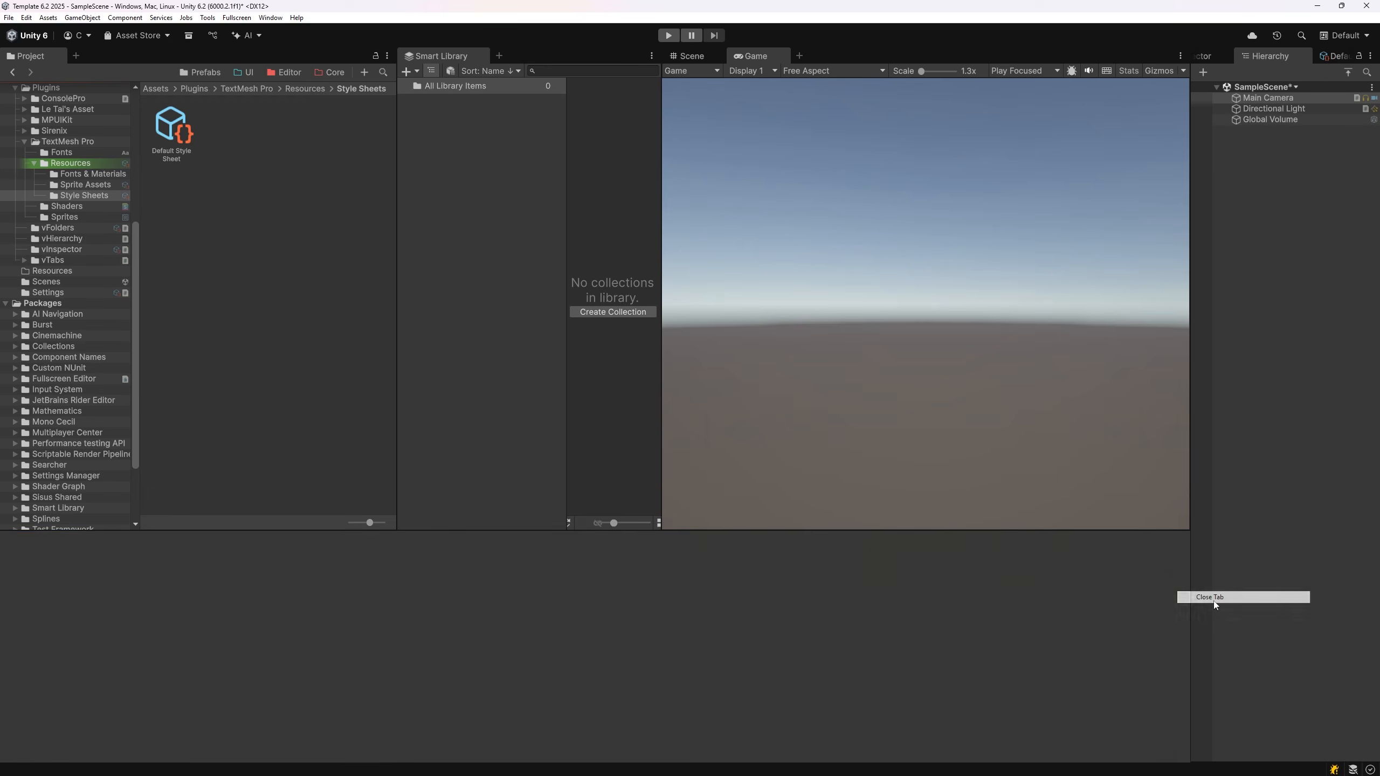
left_click_drag(665, 544, 813, 500)
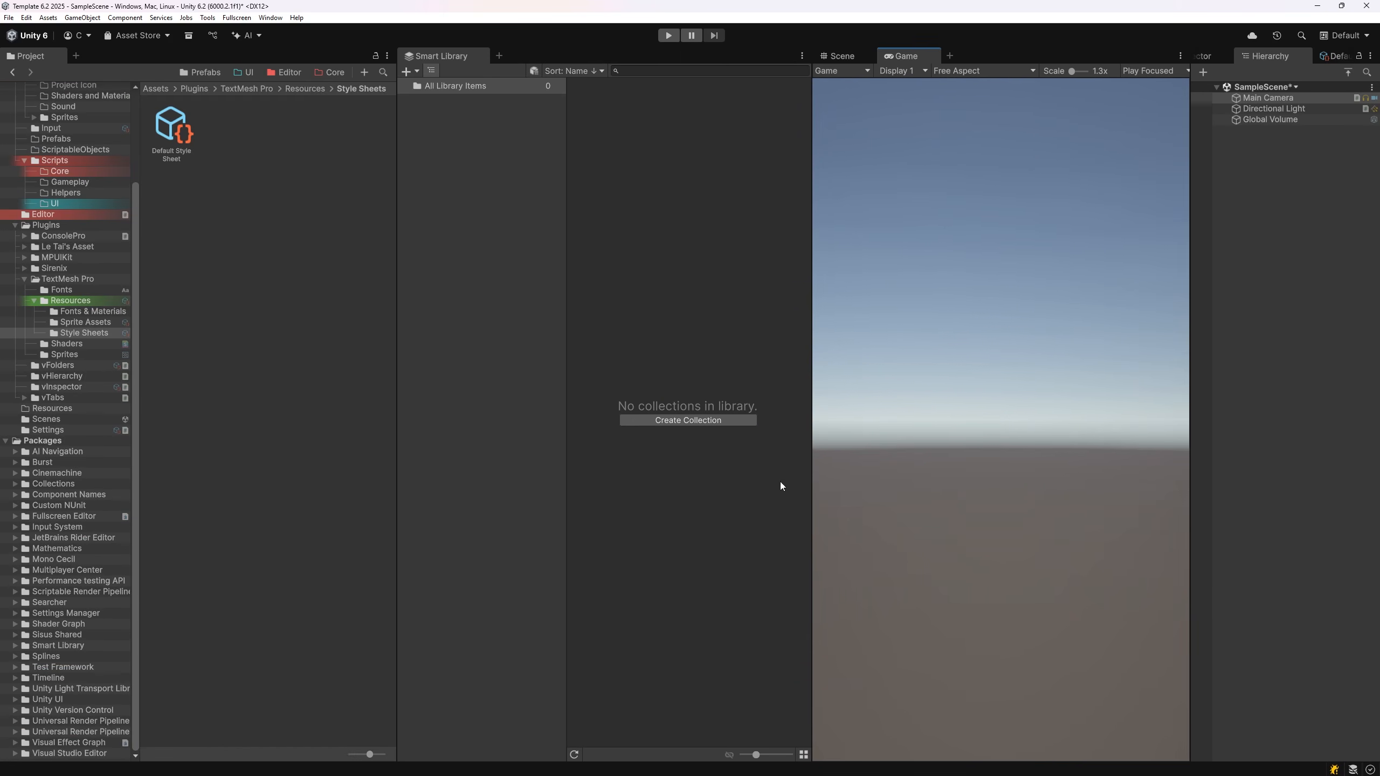
Step: Expand the Art/3D folder in the project tree and create a first standard collection in the Smart Library, keeping its default name
scroll(71, 274, "up", 4)
left_click(34, 141)
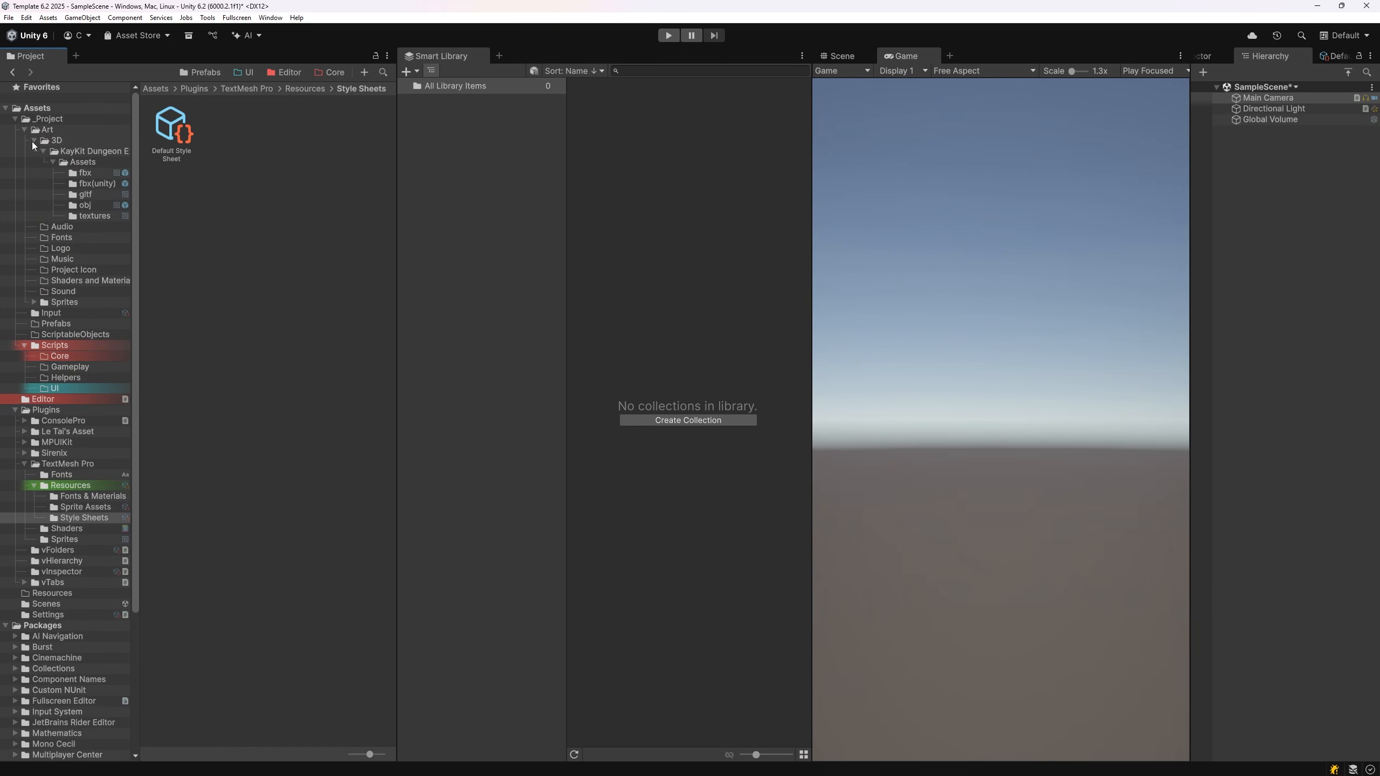
left_click(669, 420)
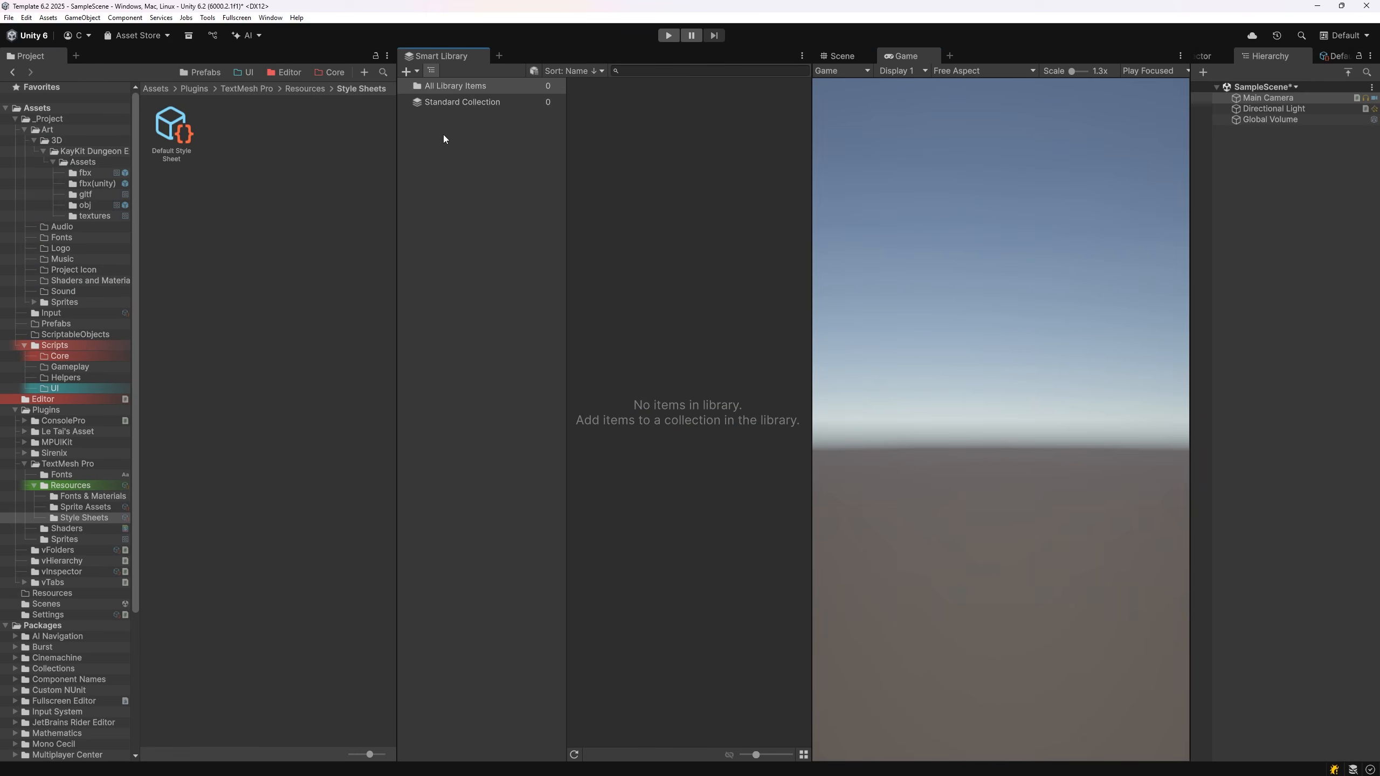
Step: Create a standard collection named Walls and add the wall models from wall_corner onward in the KayKit Dungeon fbx(unity) folder
left_click(410, 71)
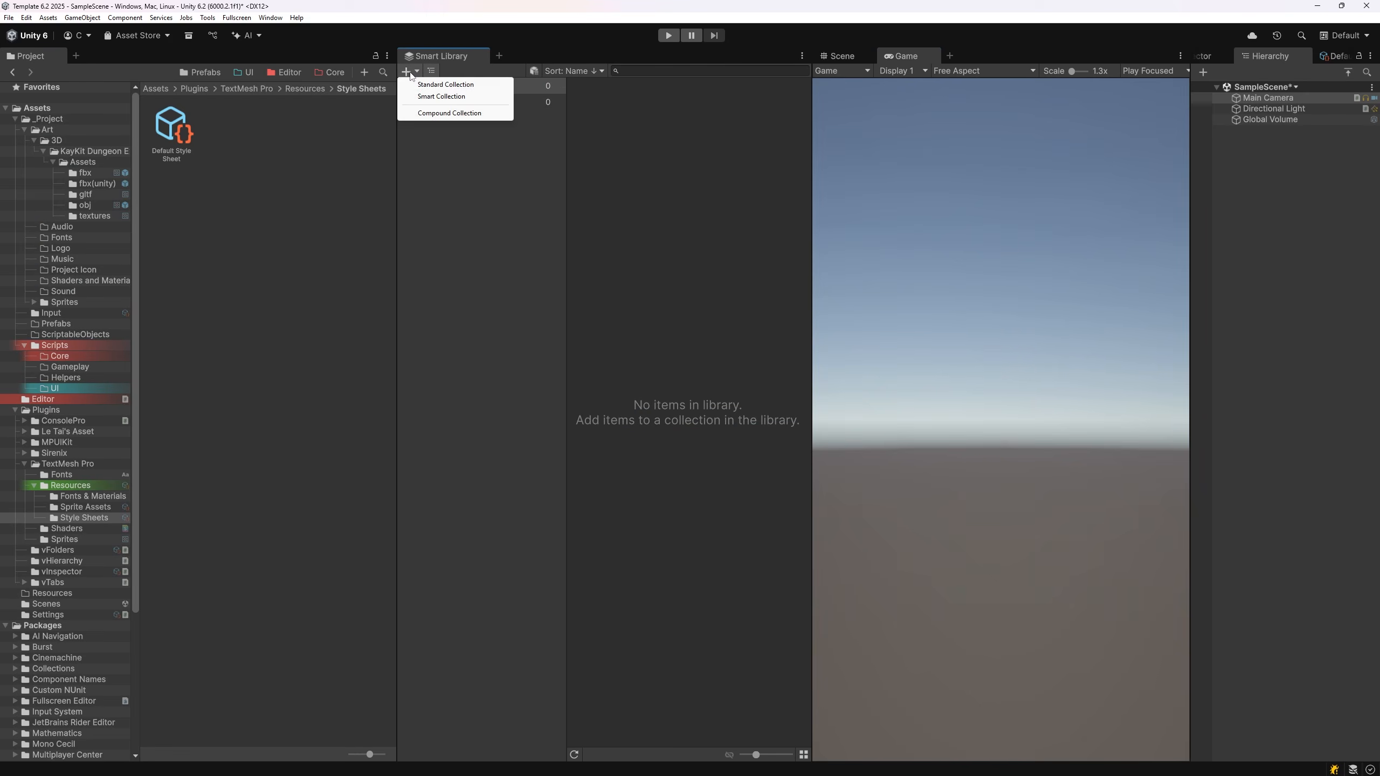
left_click(472, 86)
type("Walls")
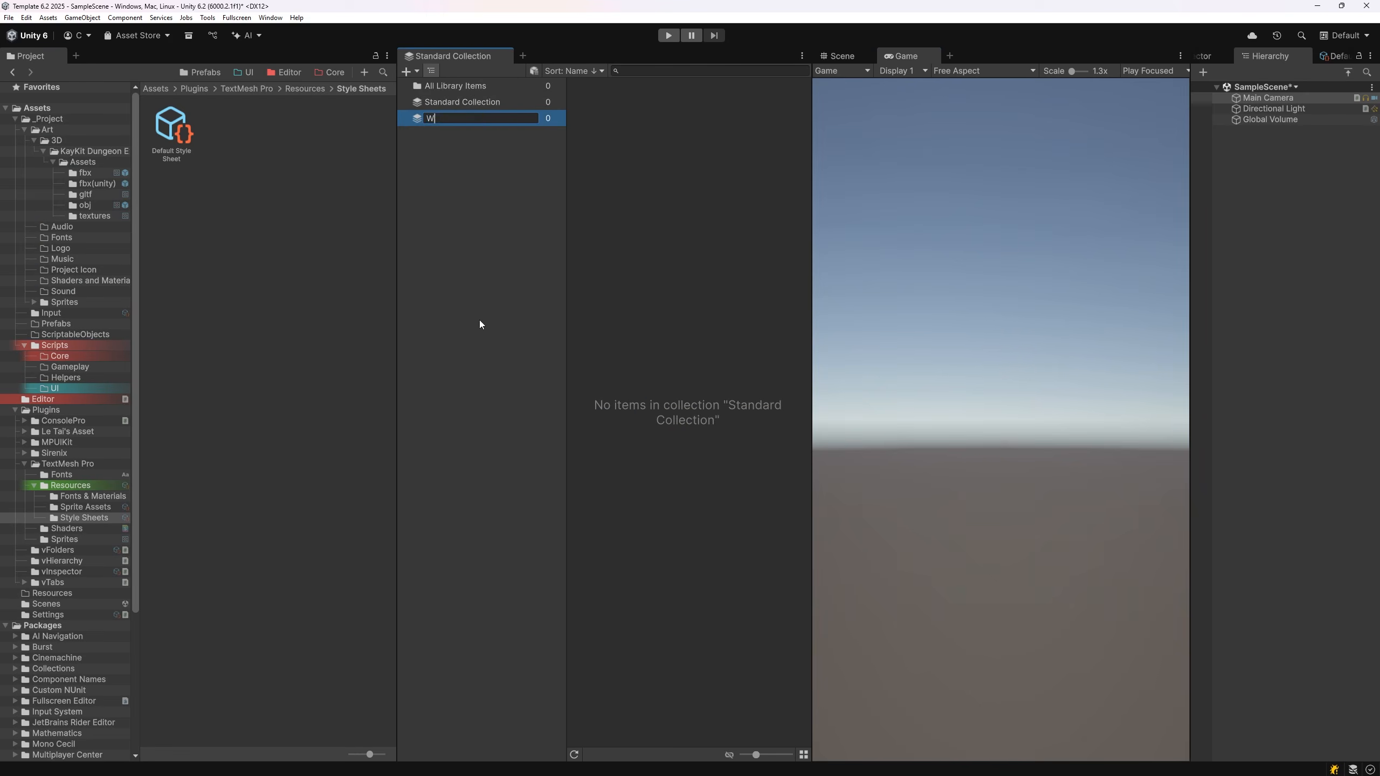
key("Return")
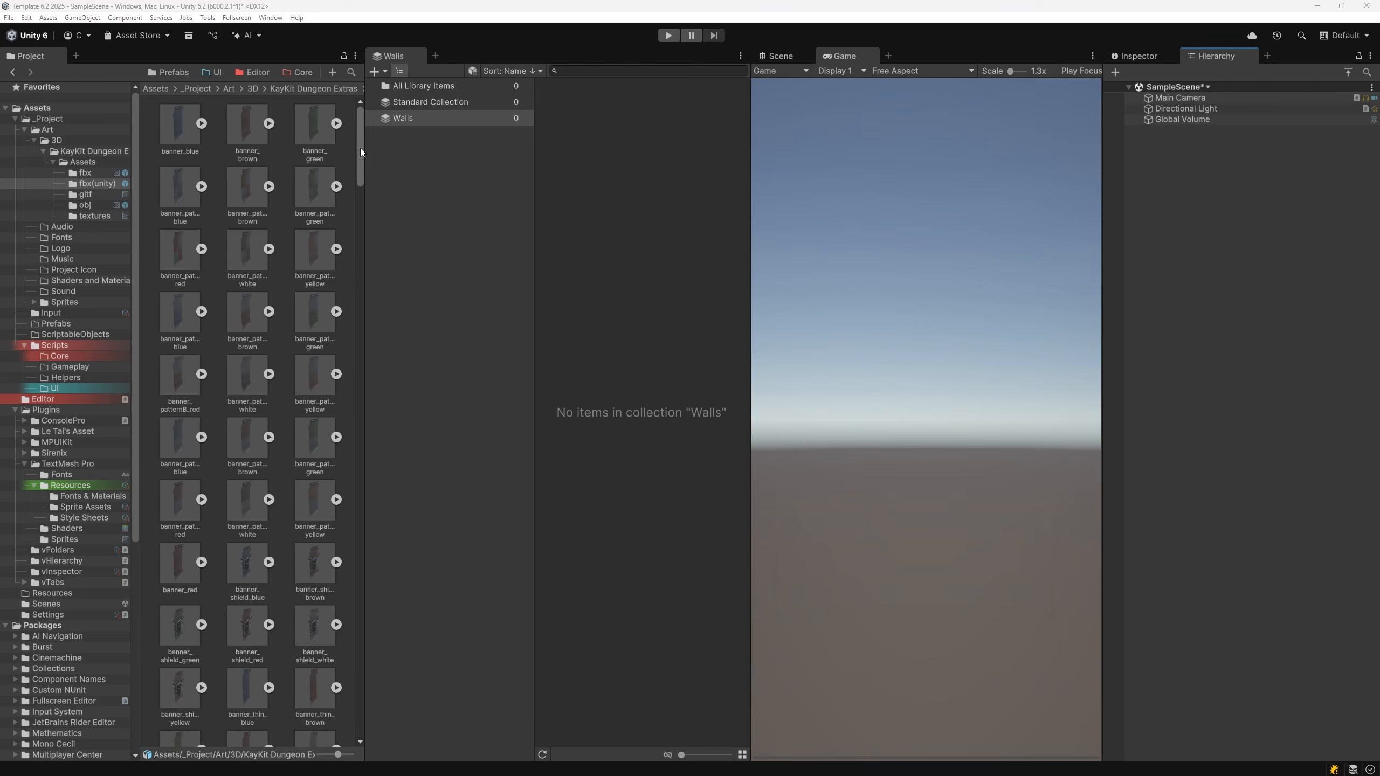
left_click_drag(360, 148, 361, 719)
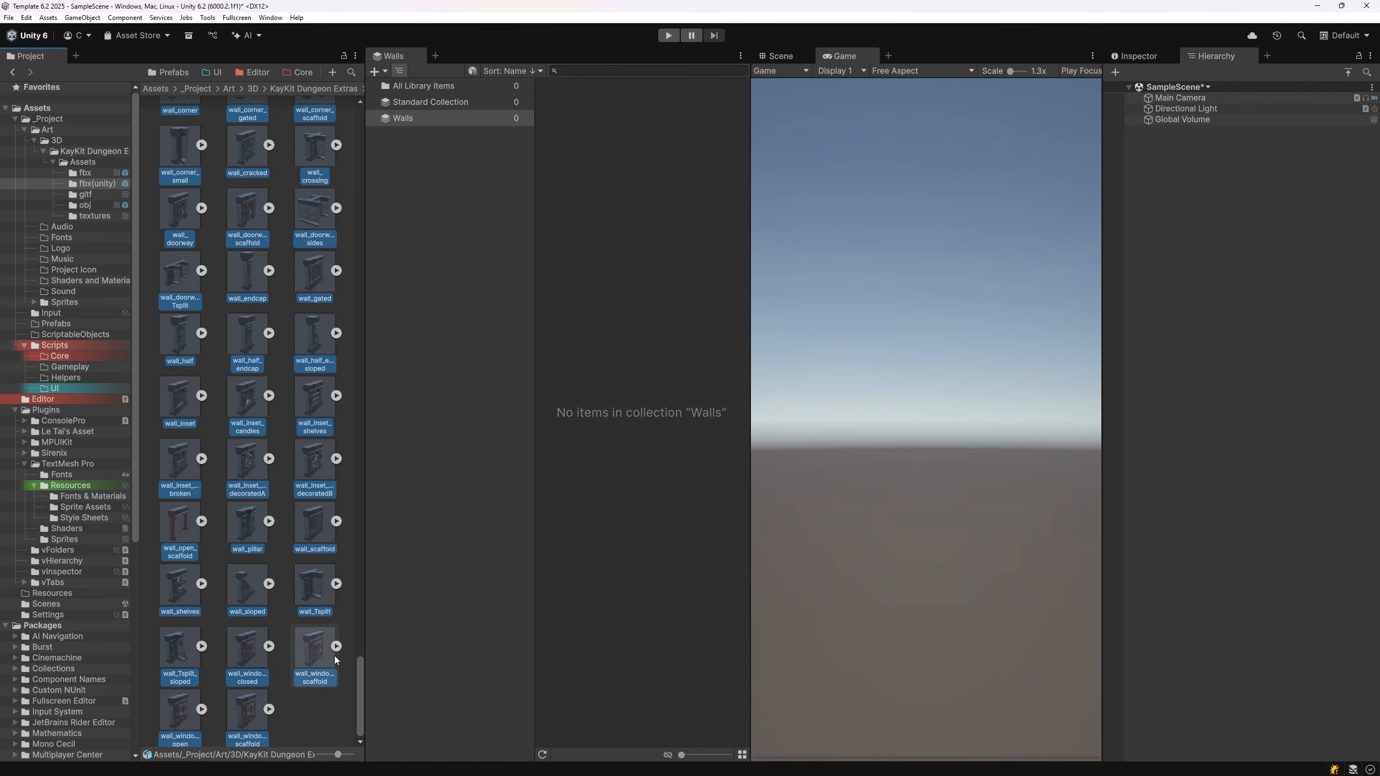
left_click_drag(314, 651, 635, 299)
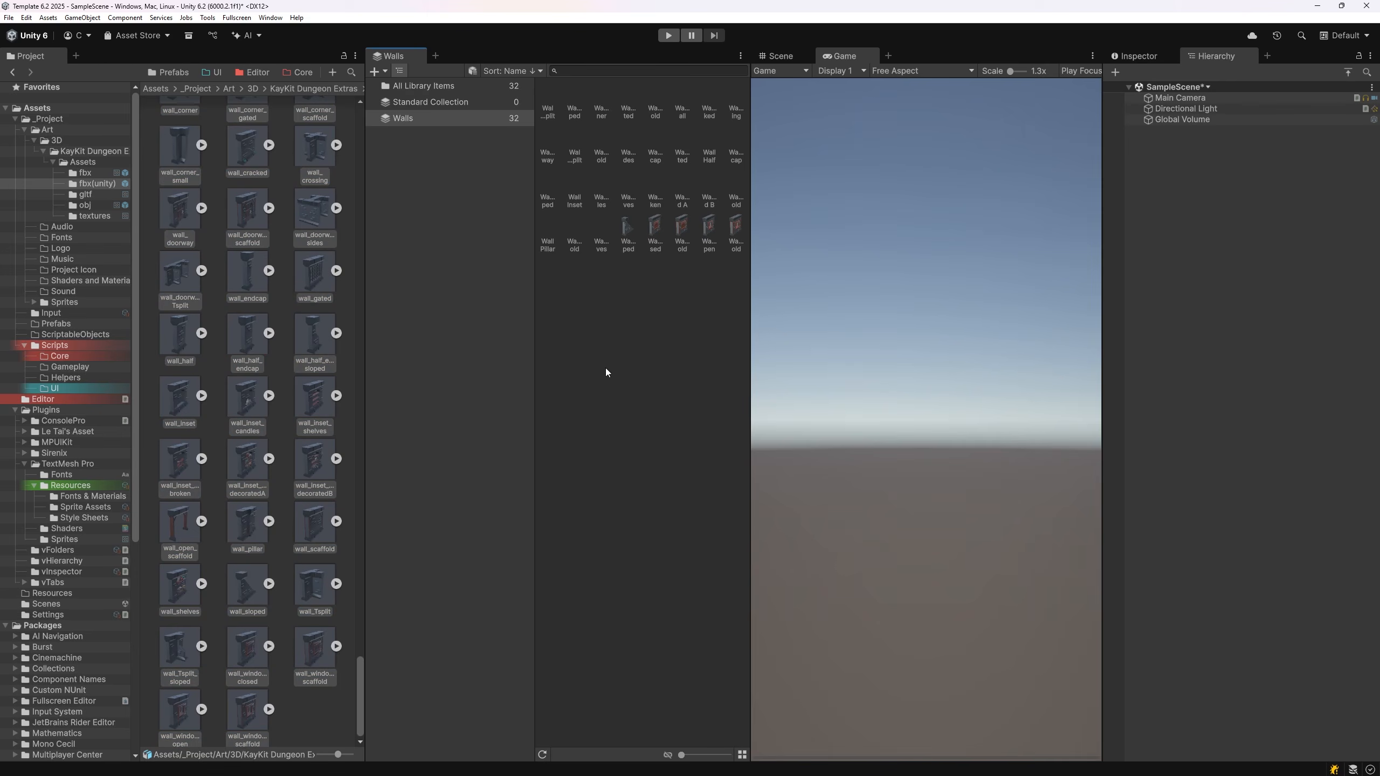
Step: Create a standard collection named Trunks and add the large, medium and small trunk models A to C to it
scroll(270, 343, "up", 5)
scroll(270, 343, "up", 2)
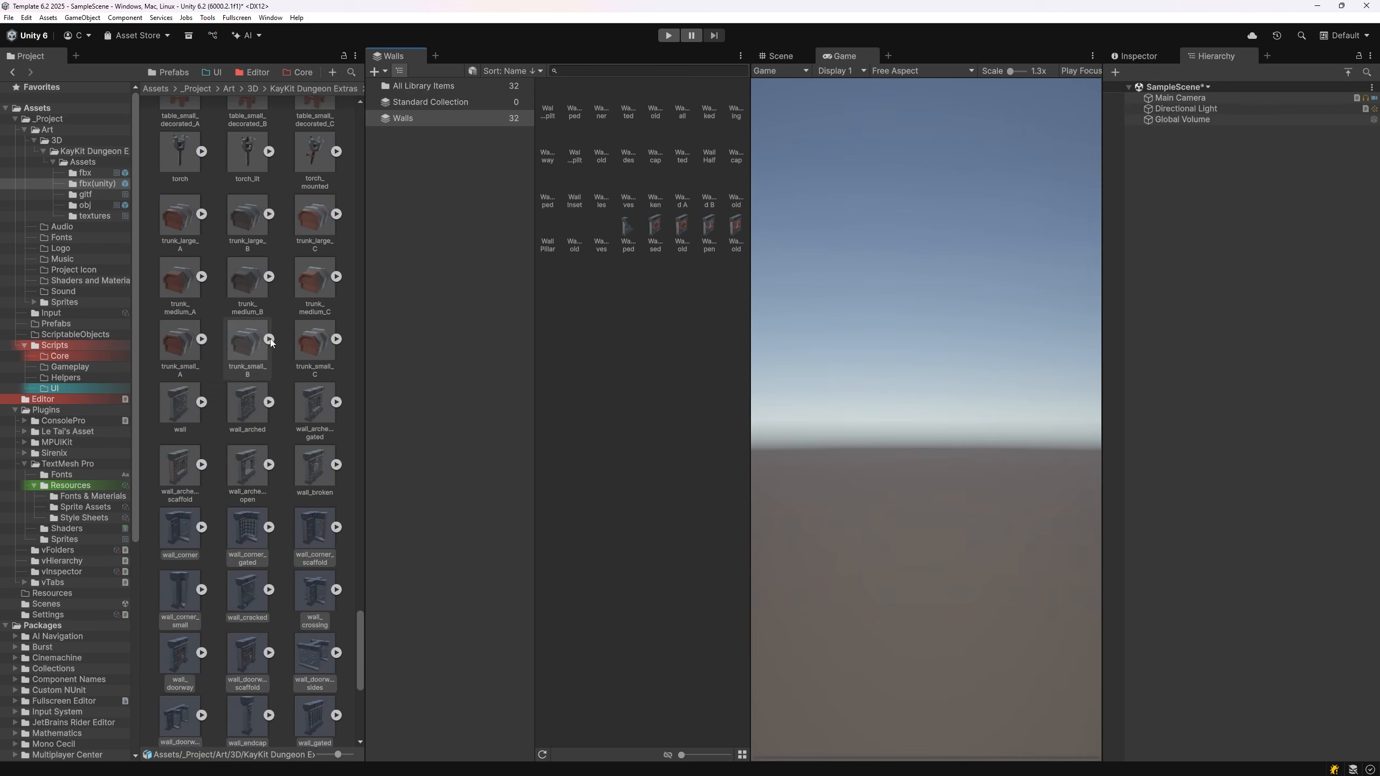
left_click(375, 72)
left_click(401, 84)
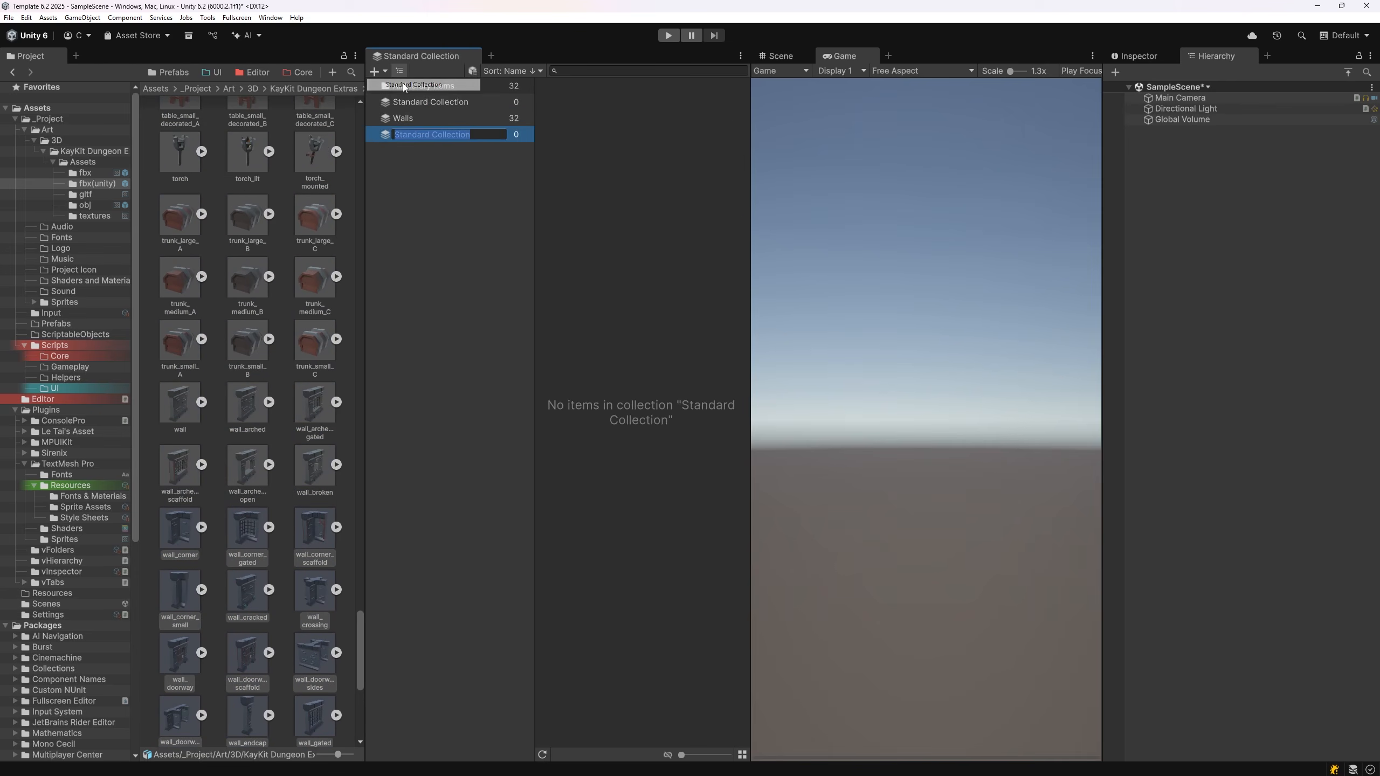
type("Trunks")
key("Return")
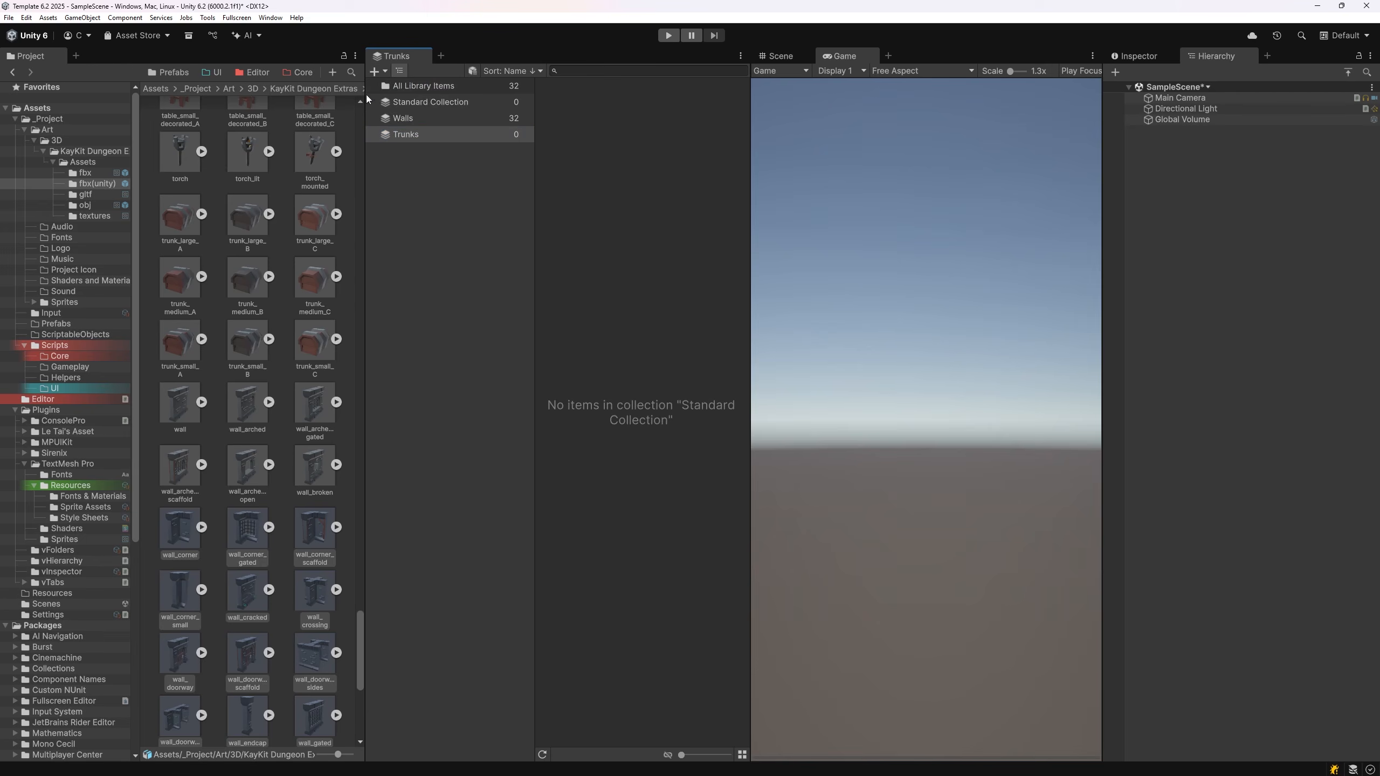
left_click(180, 223)
left_click(315, 349, "shift")
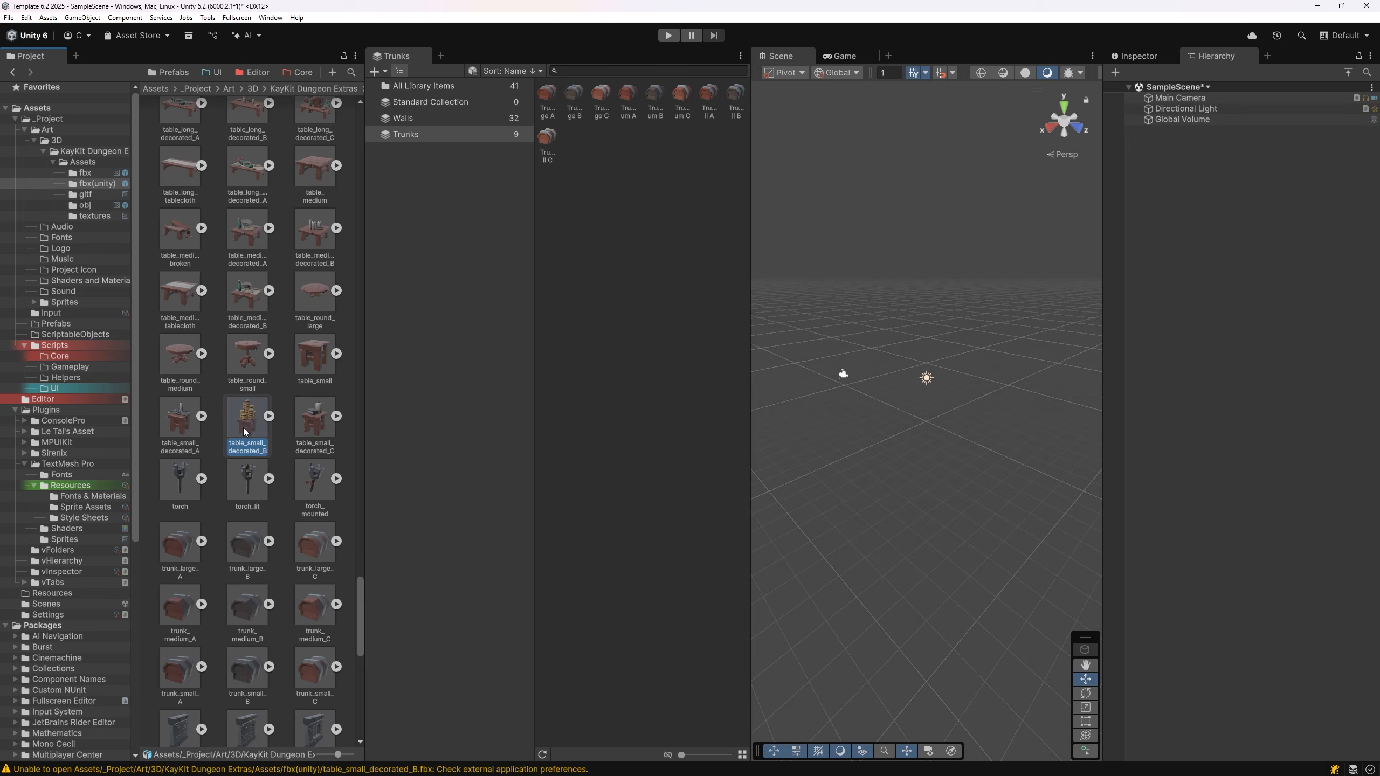
Step: Preview table_small_decorated_B and table_small_decorated_C one after the other in the scene, deleting each from the Hierarchy
left_click_drag(245, 433, 1254, 299)
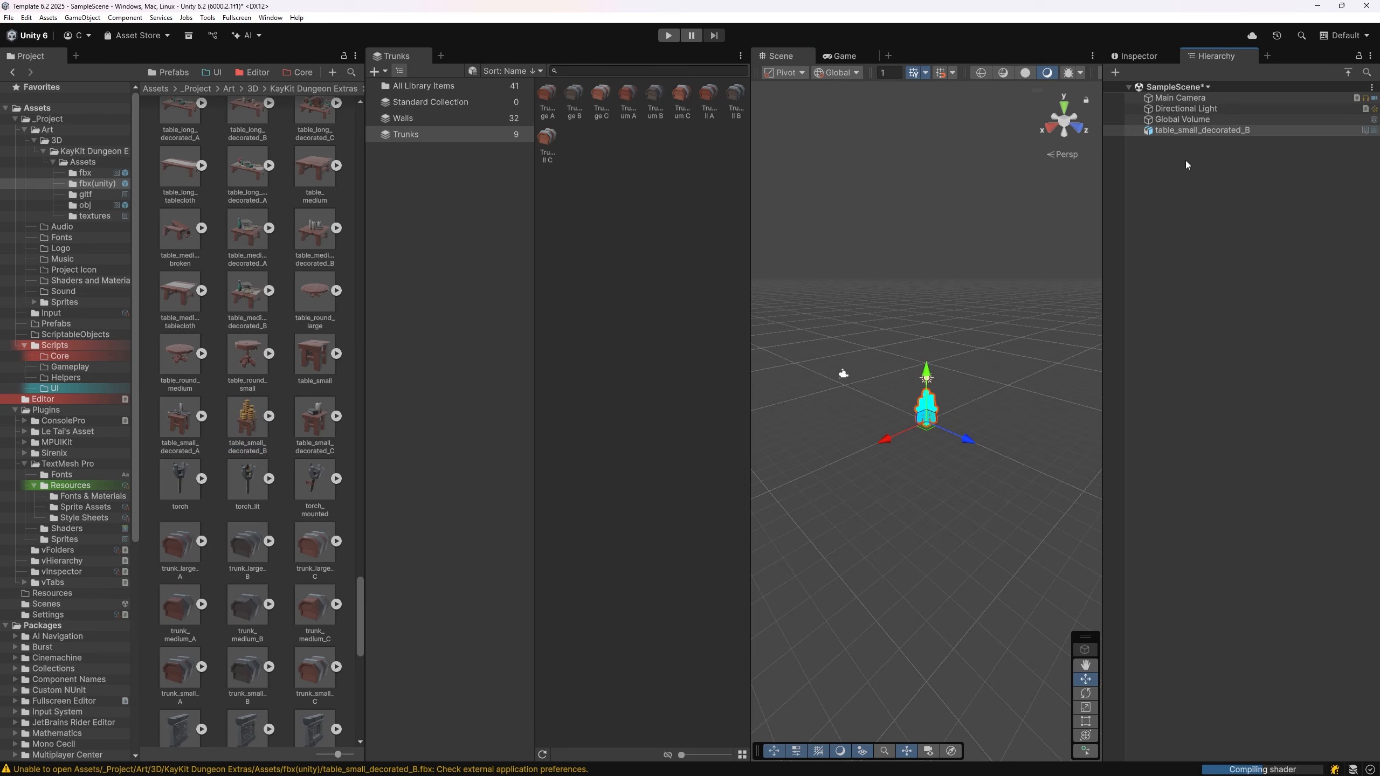
double_click(1174, 132)
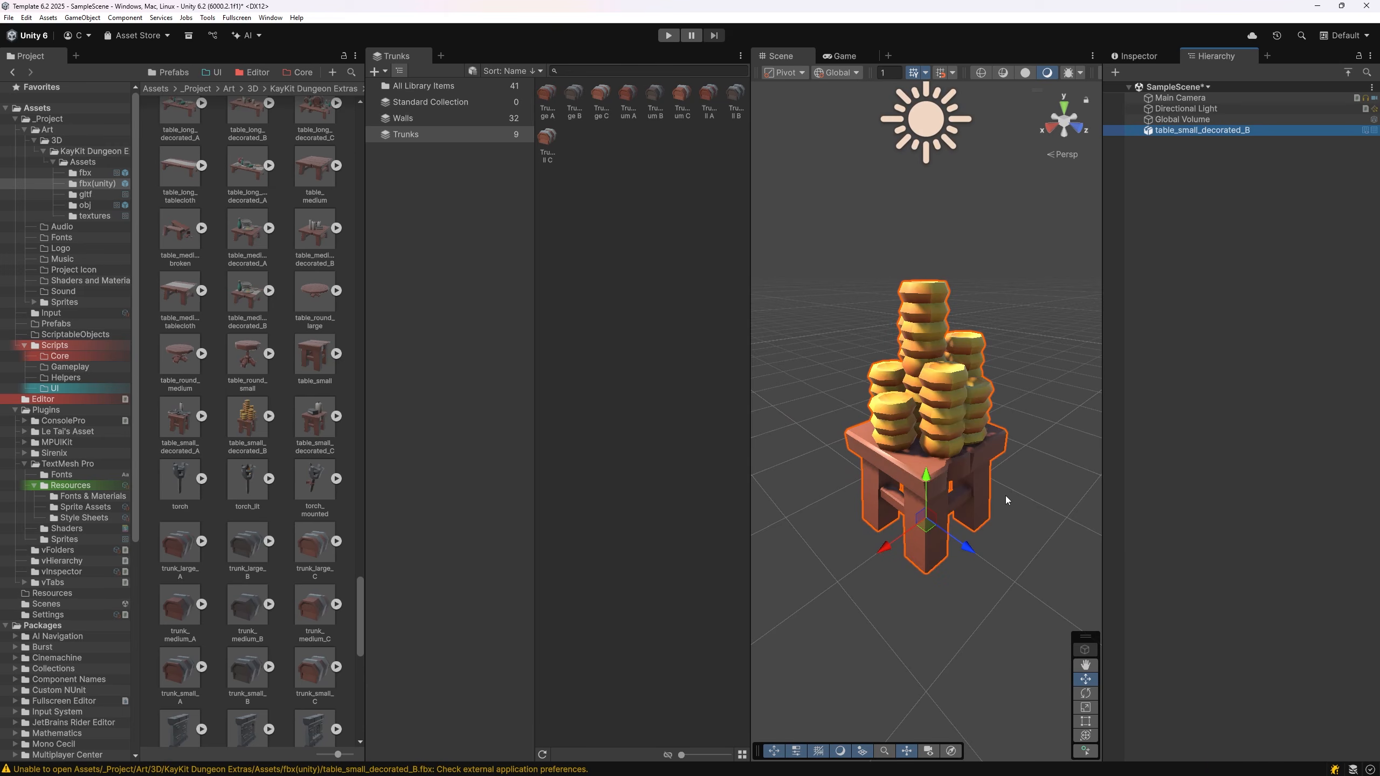
left_click(1182, 210)
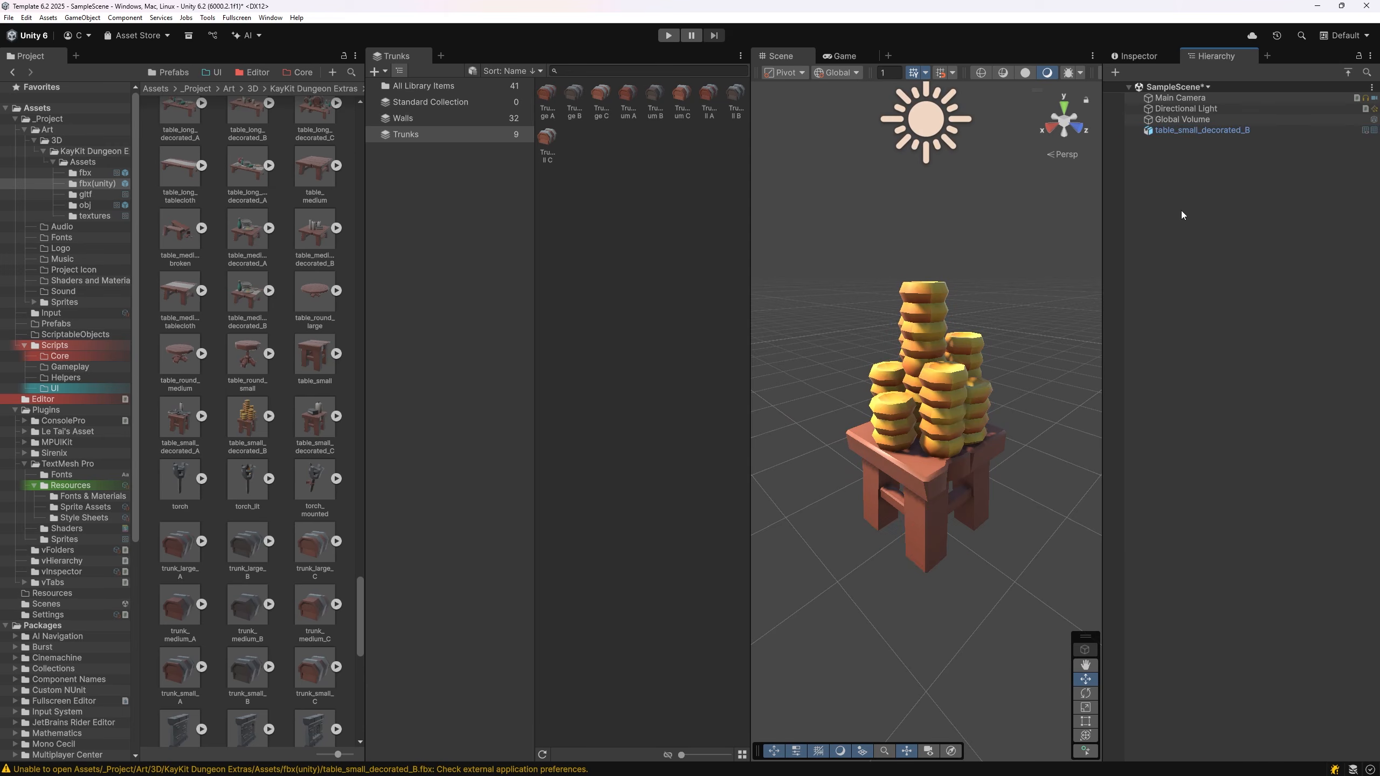
left_click(1187, 131)
key("Delete")
left_click_drag(318, 413, 1210, 206)
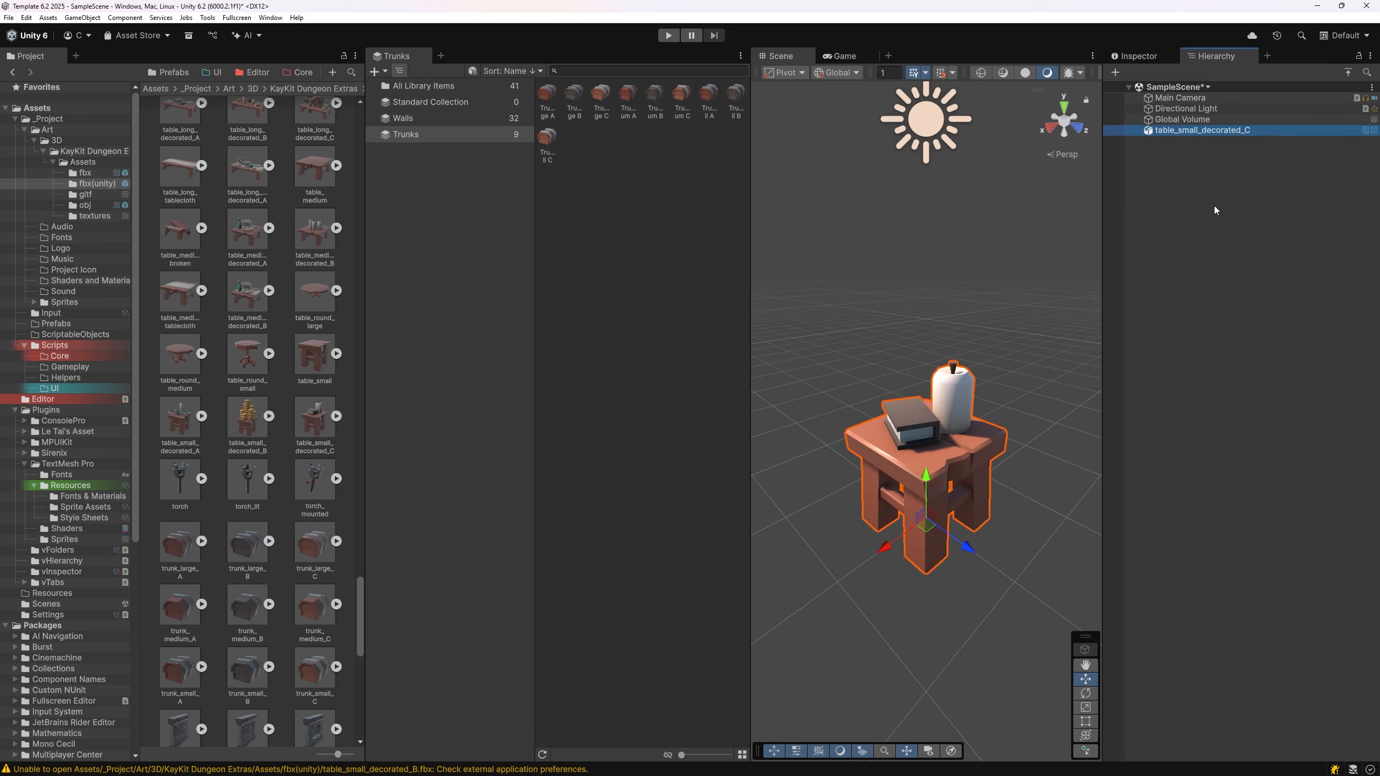
key("Delete")
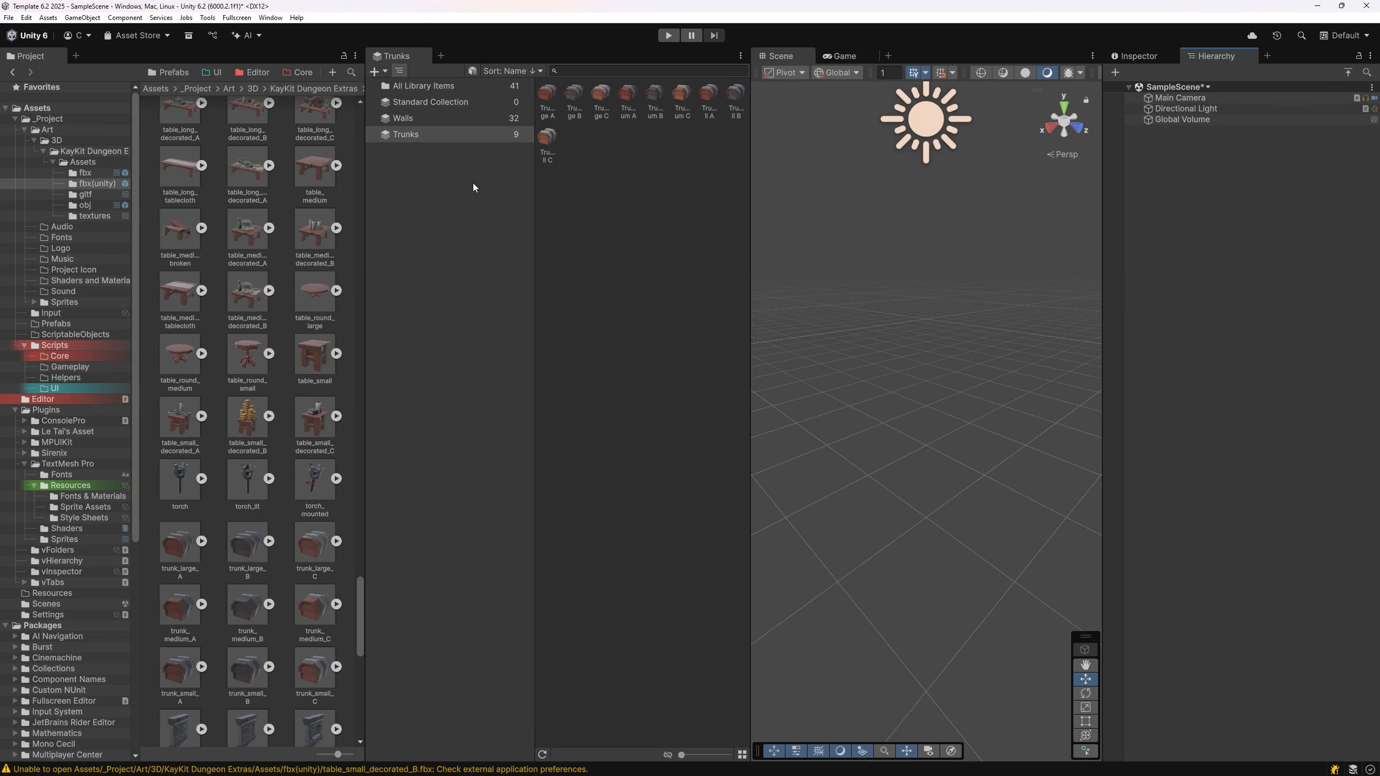
Step: Create a standard collection named Tables and add the table models from table_long to table_small to it
left_click(375, 71)
left_click(413, 84)
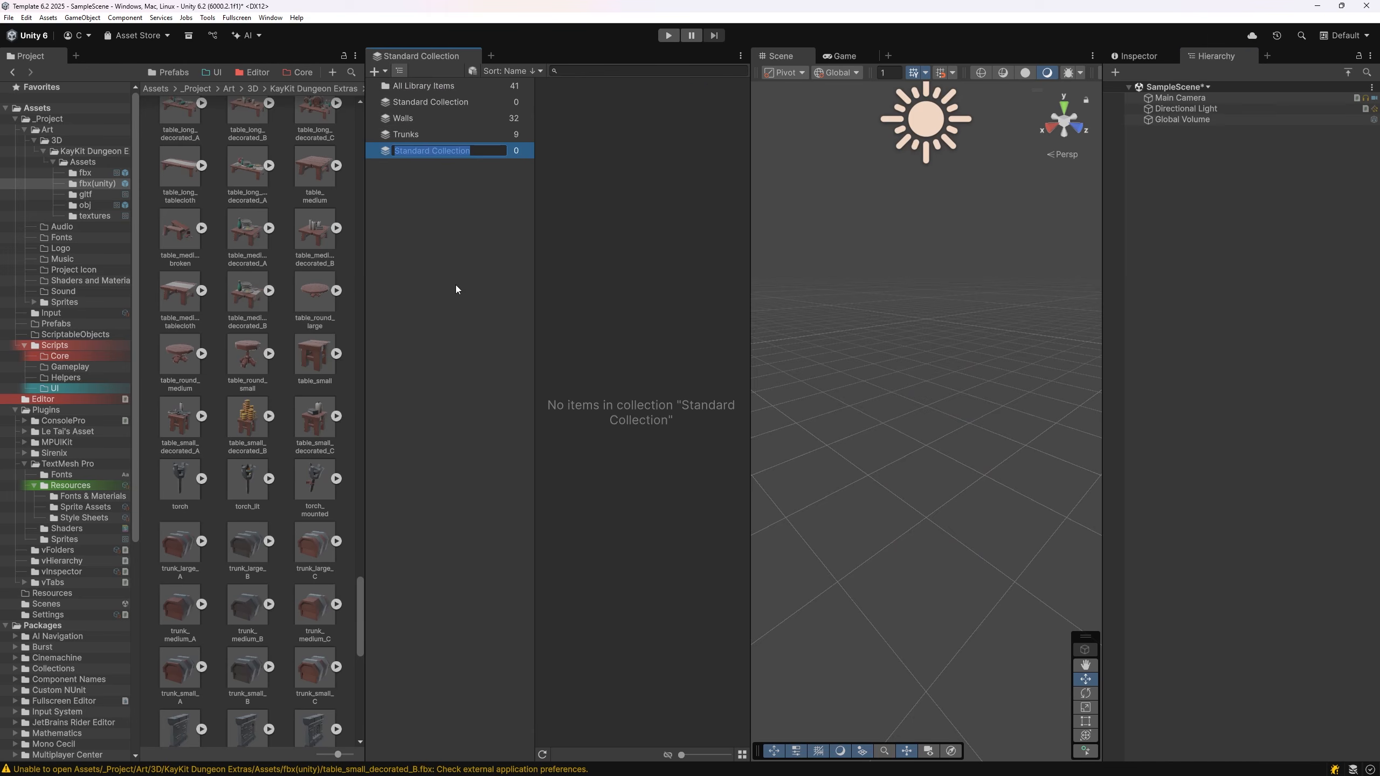
type("Tables")
key("Return")
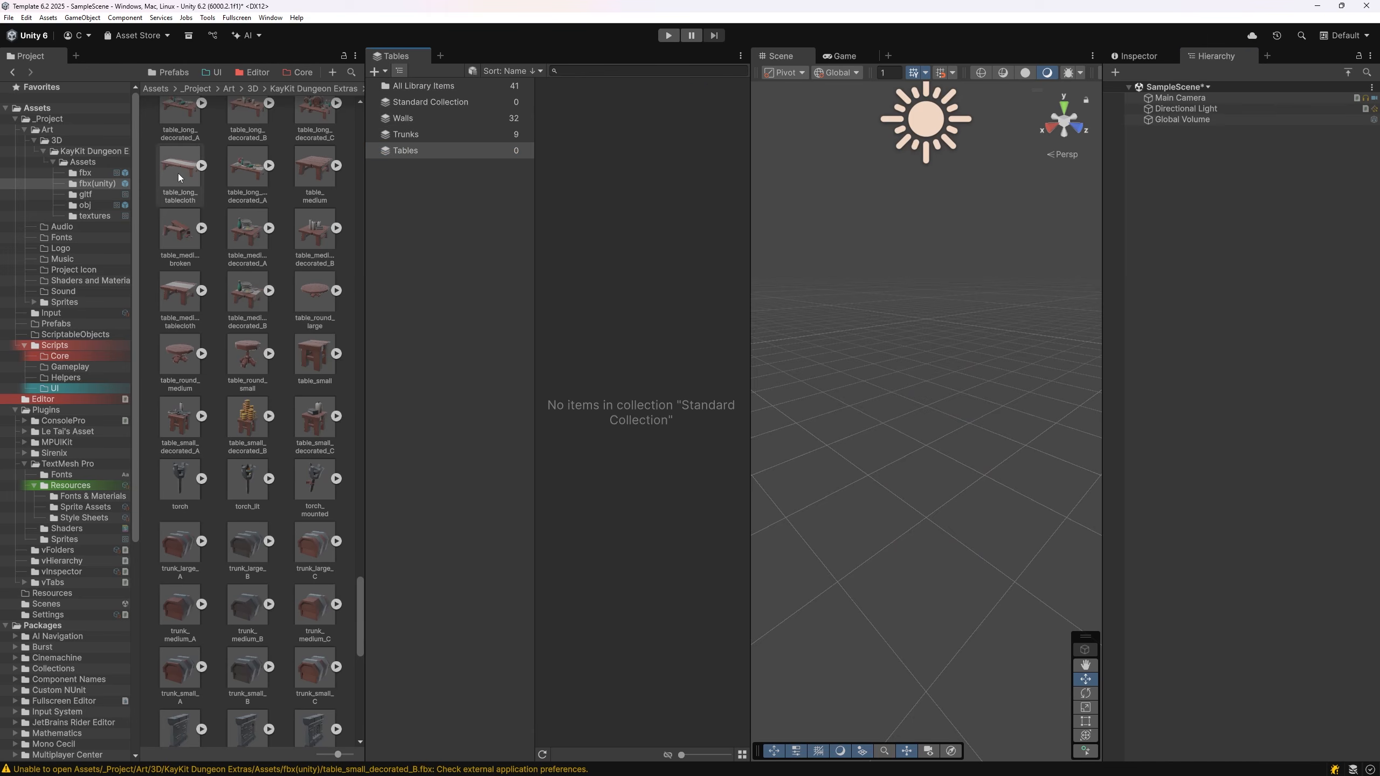
left_click(309, 363)
scroll(310, 362, "up", 2)
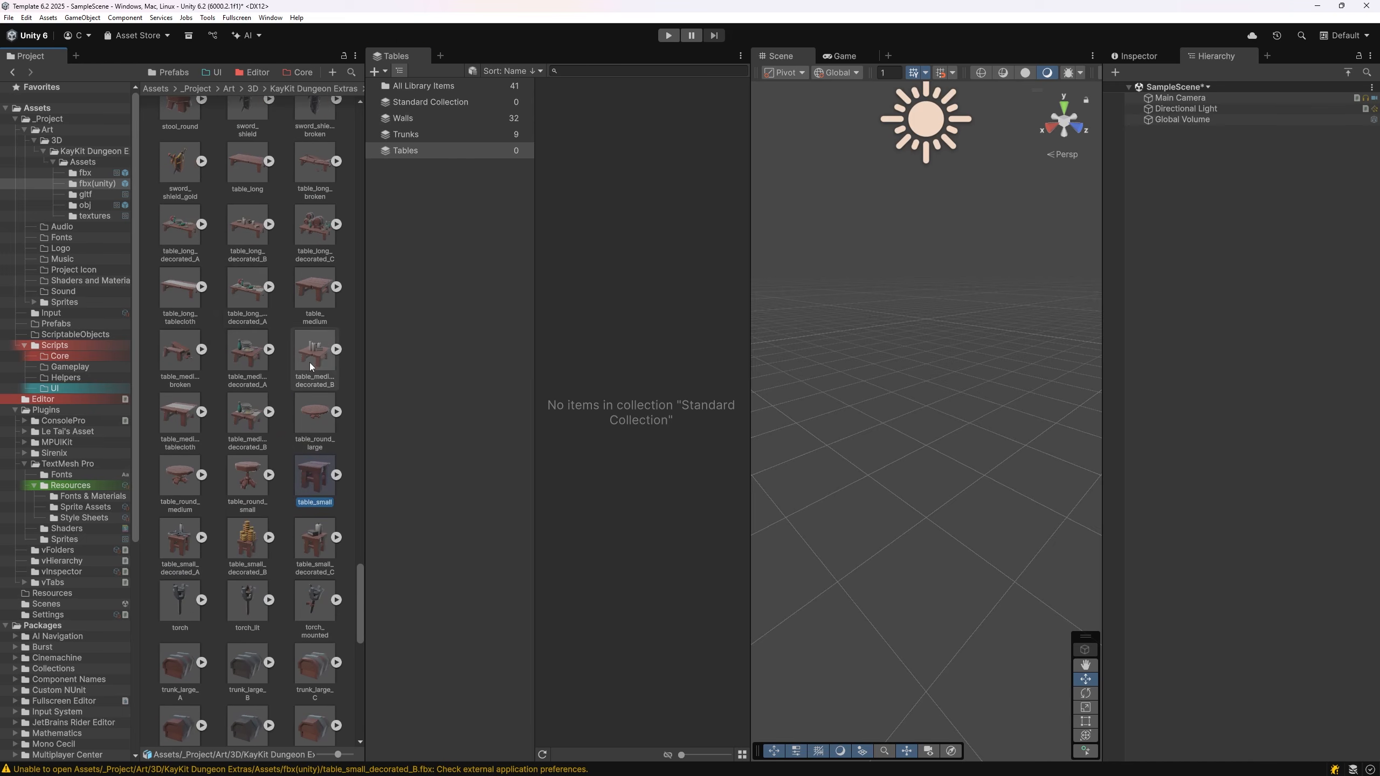
left_click(252, 159, "shift")
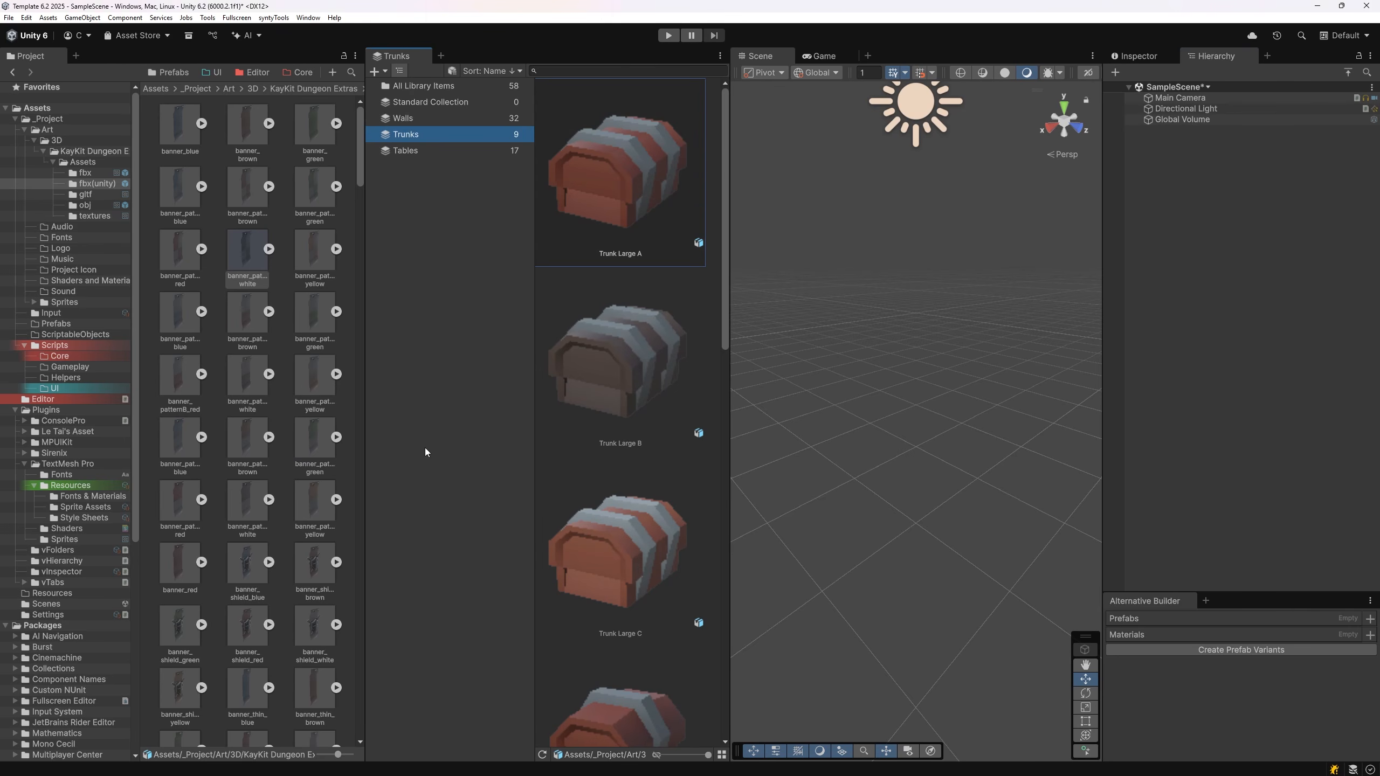
Step: Add SM_Prop_Pillow_01 to 08 and SM_Prop_Pillow_Pile_01 to 03 to the Alternative Builder's prefab list, and collapse the list
left_click(1137, 57)
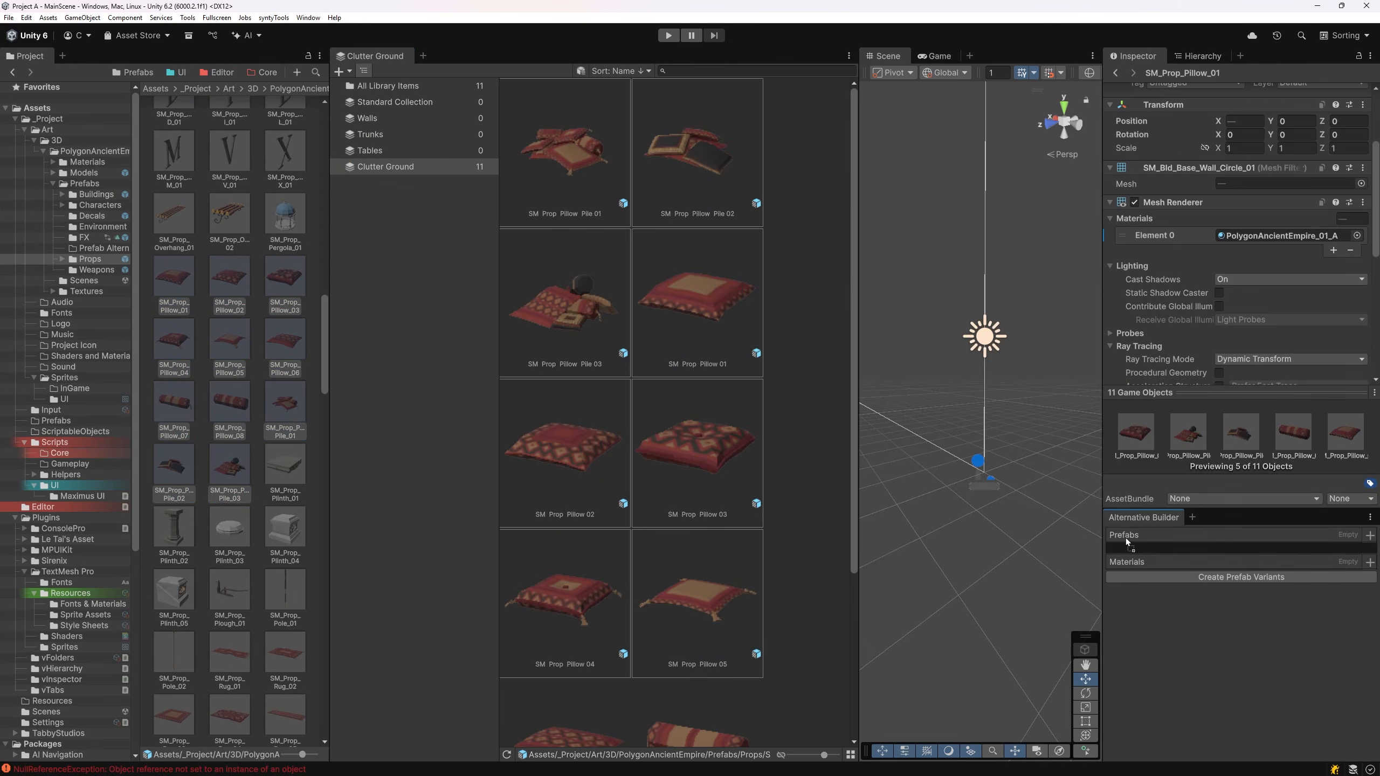
left_click_drag(1127, 541, 1127, 538)
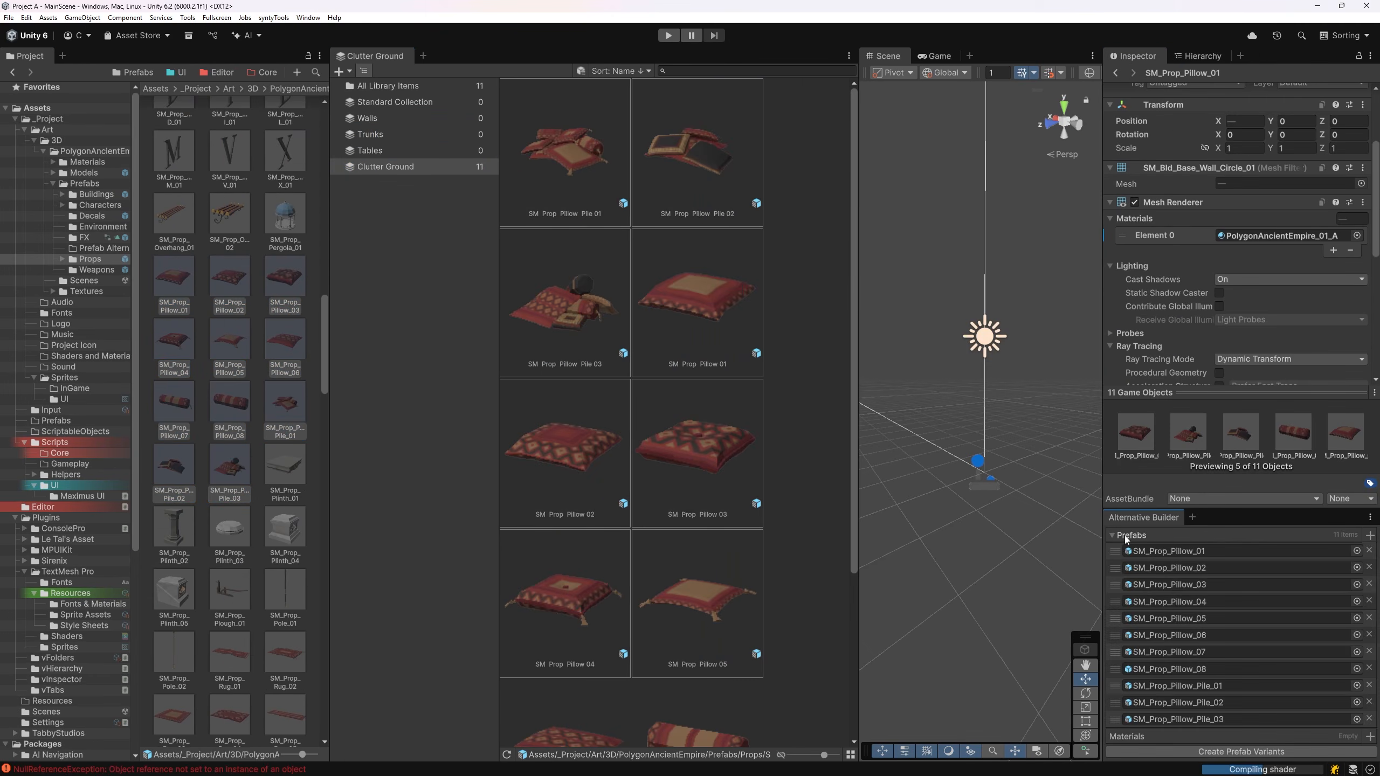
left_click(1112, 536)
Step: Add the PolygonAncientEmpire materials 01_A to 04_C from the Alts folder to the Alternative Builder and create the prefab variants
left_click(1264, 237)
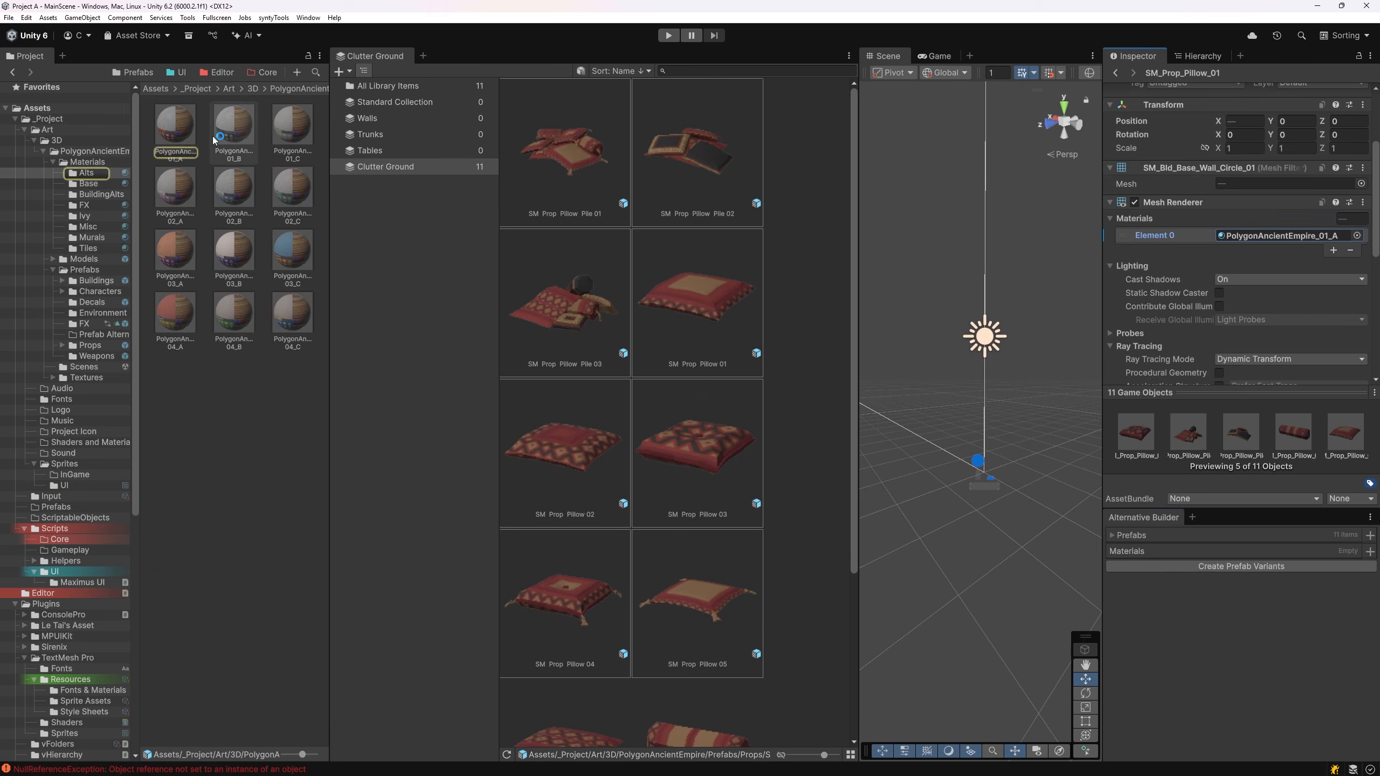
left_click(176, 132)
left_click(292, 312, "shift")
left_click_drag(292, 313, 1115, 553)
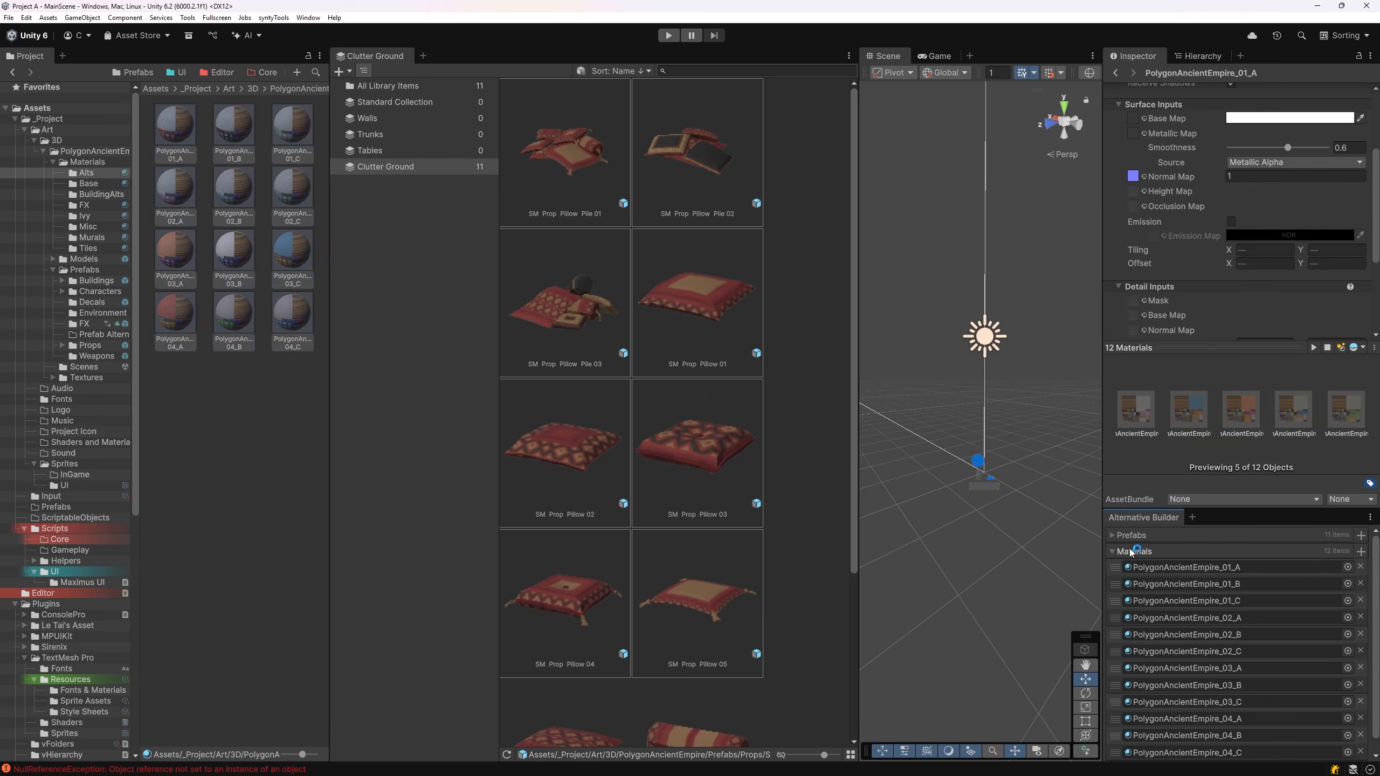
left_click(1241, 567)
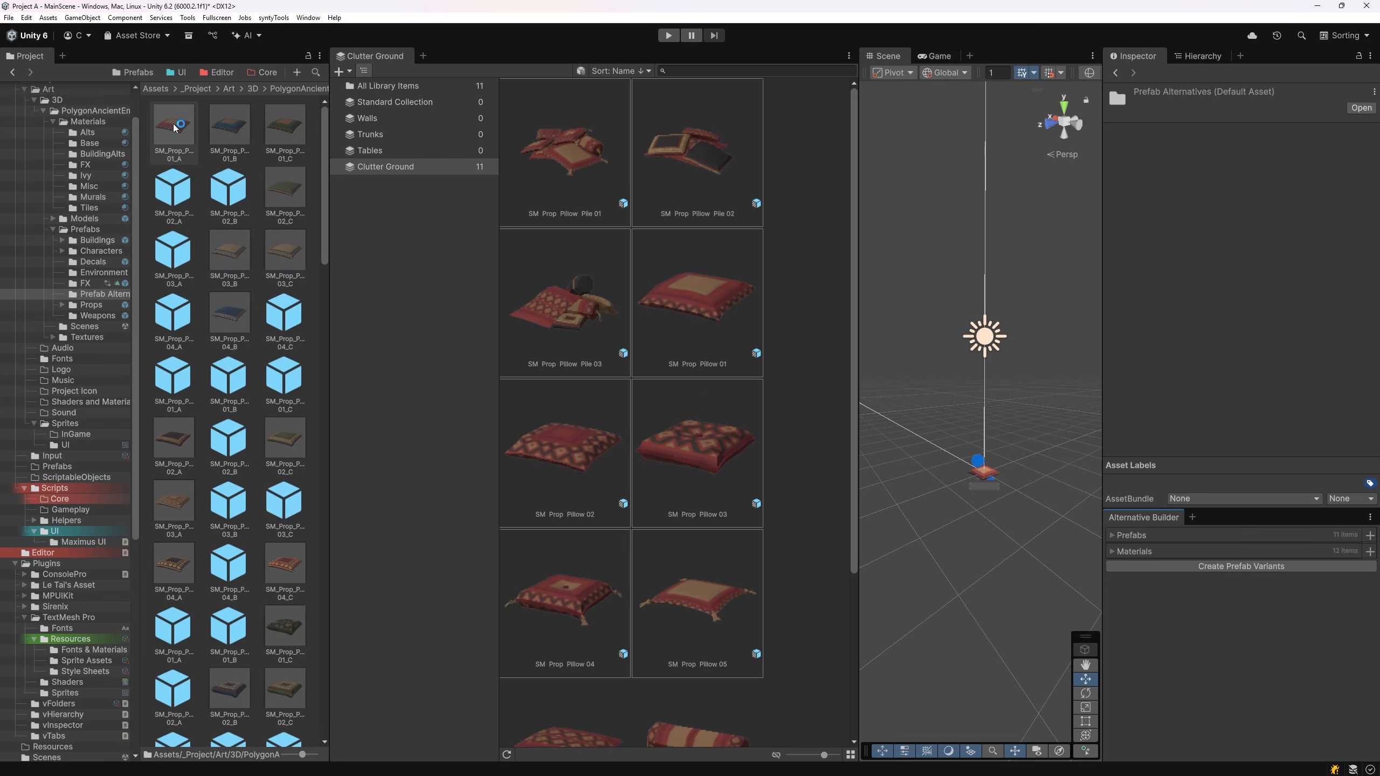
Step: Add all pillow variants in the Prefab Alternatives folder to the Clutter Ground collection and browse through them
left_click(174, 128)
scroll(248, 344, "down", 3)
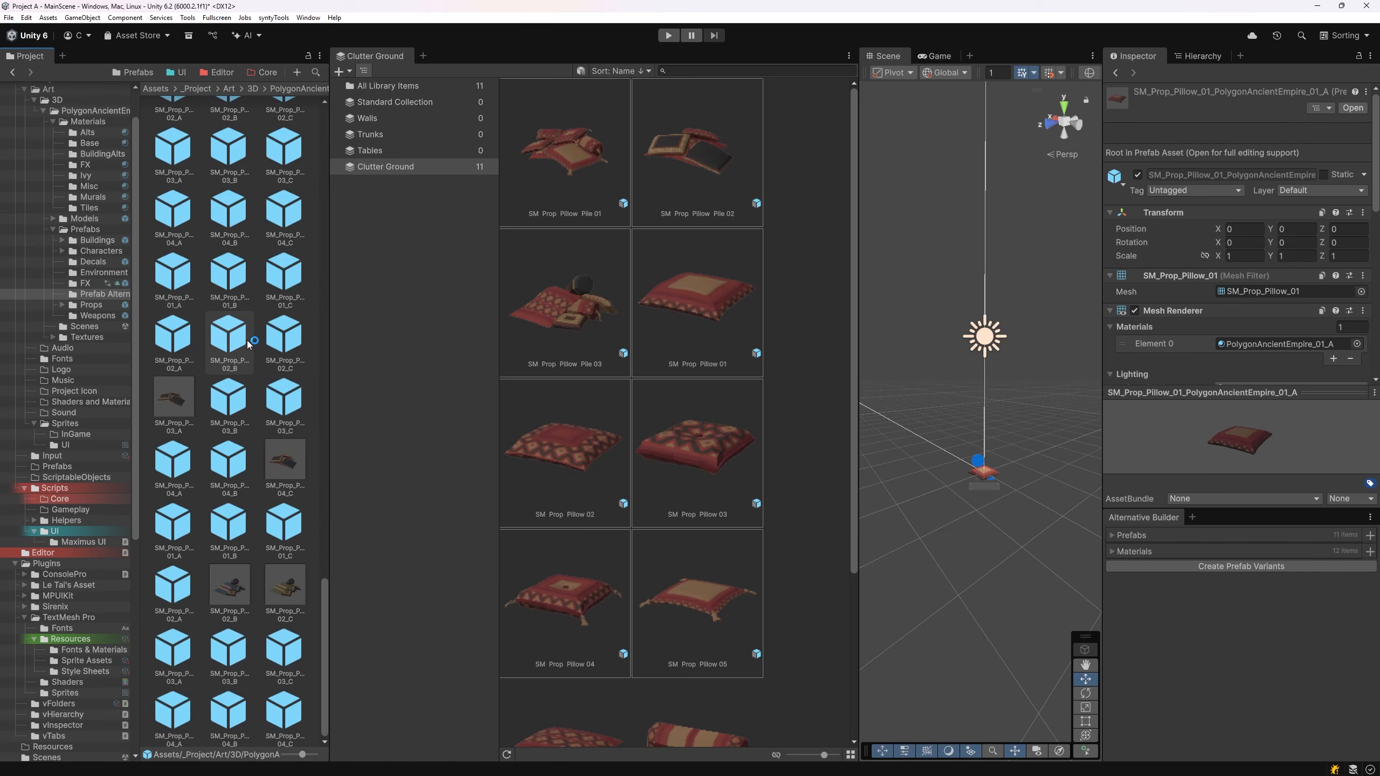
left_click(284, 712, "shift")
left_click_drag(286, 591, 701, 642)
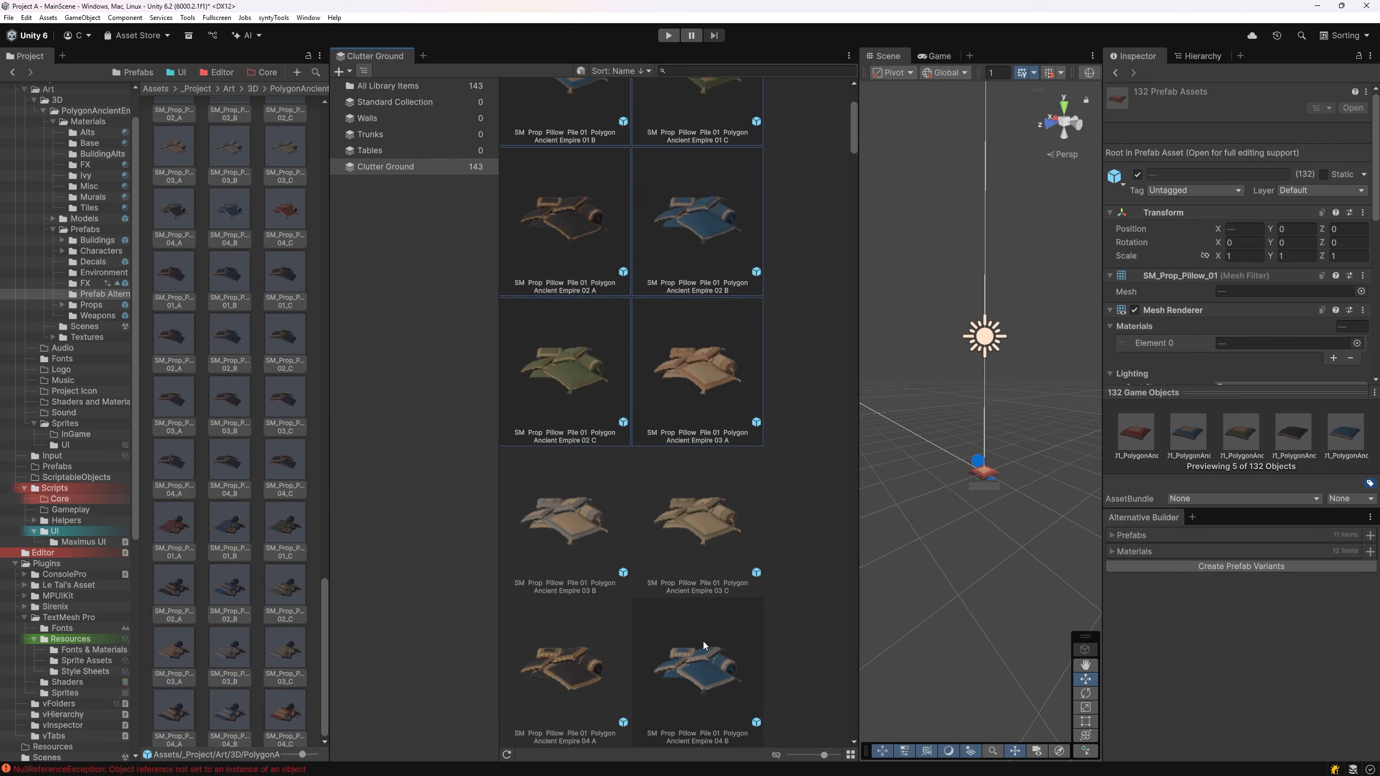
left_click(785, 610)
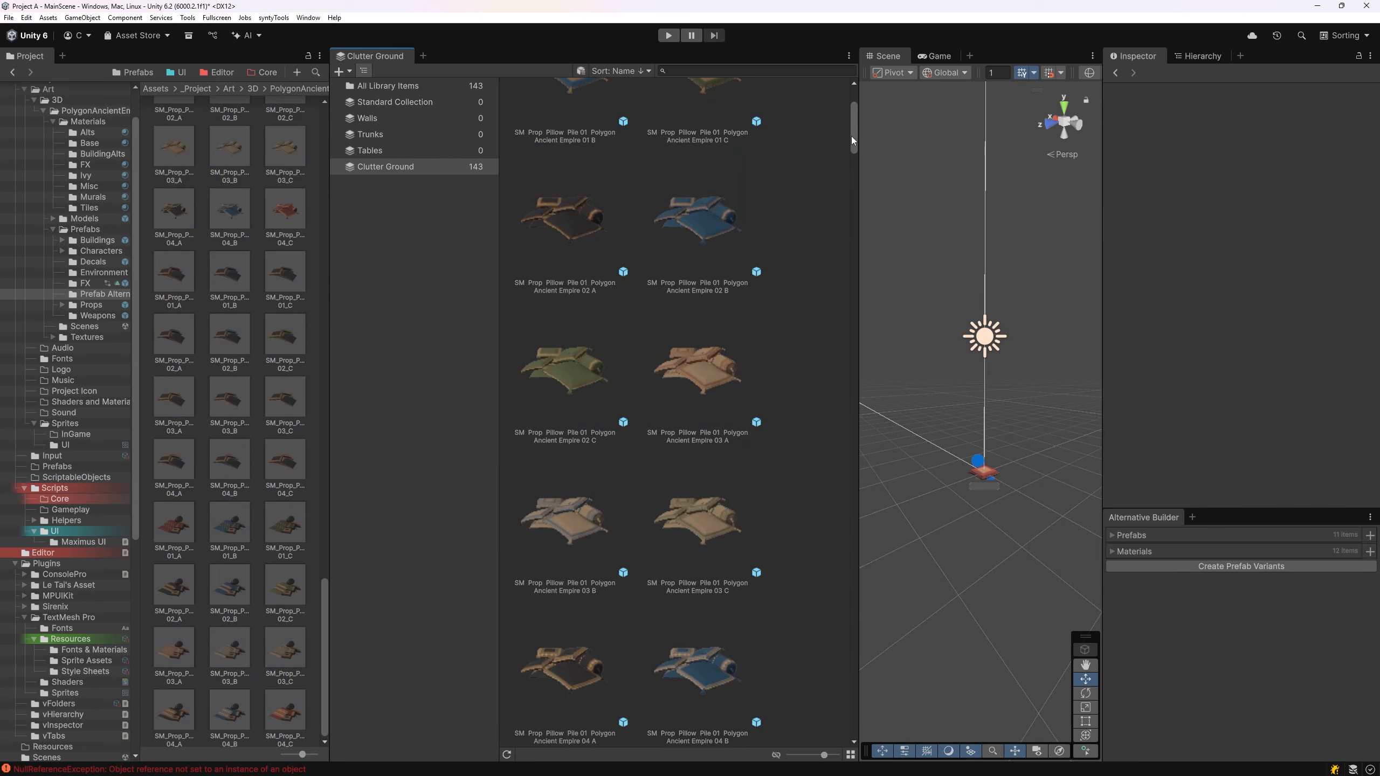
left_click_drag(852, 135, 853, 164)
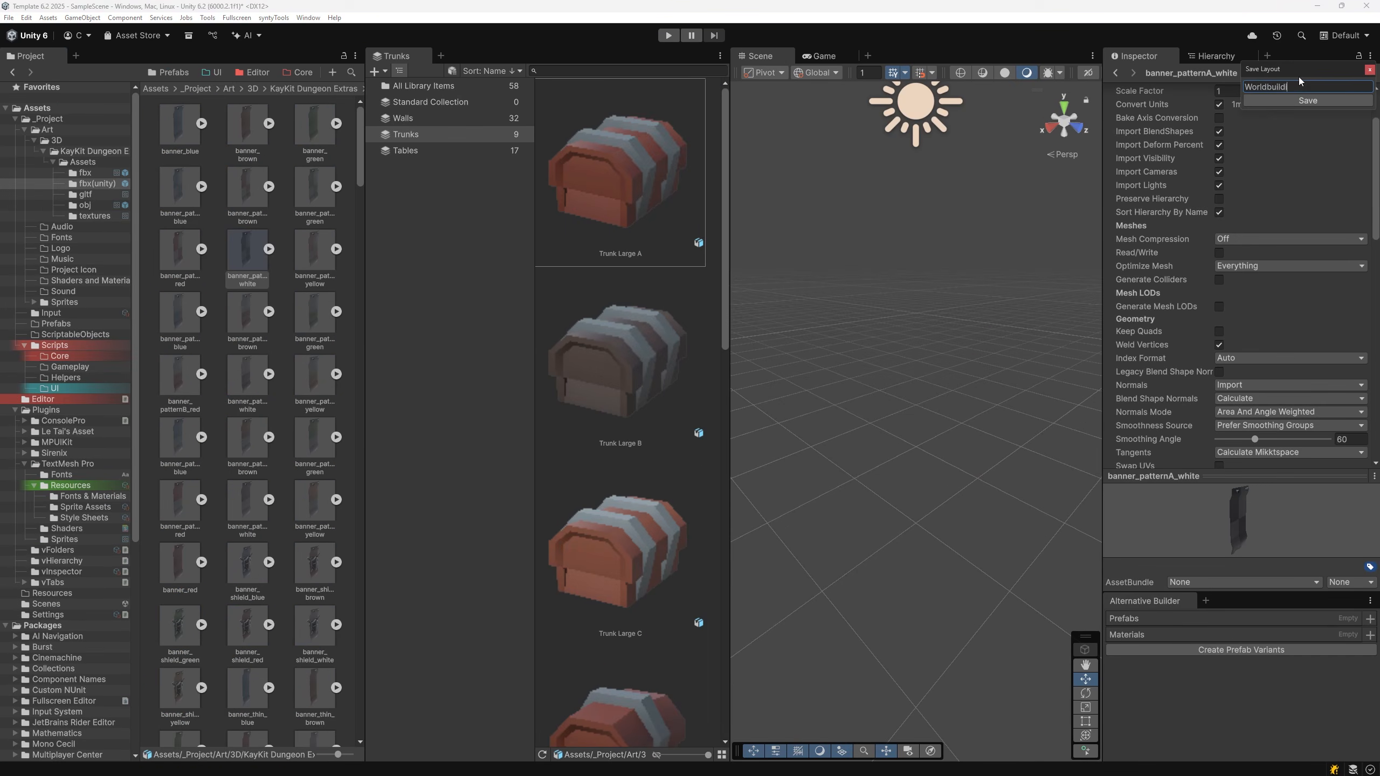
Step: Save the current window layout under the name Worldbuilding
type("ng")
key("Return")
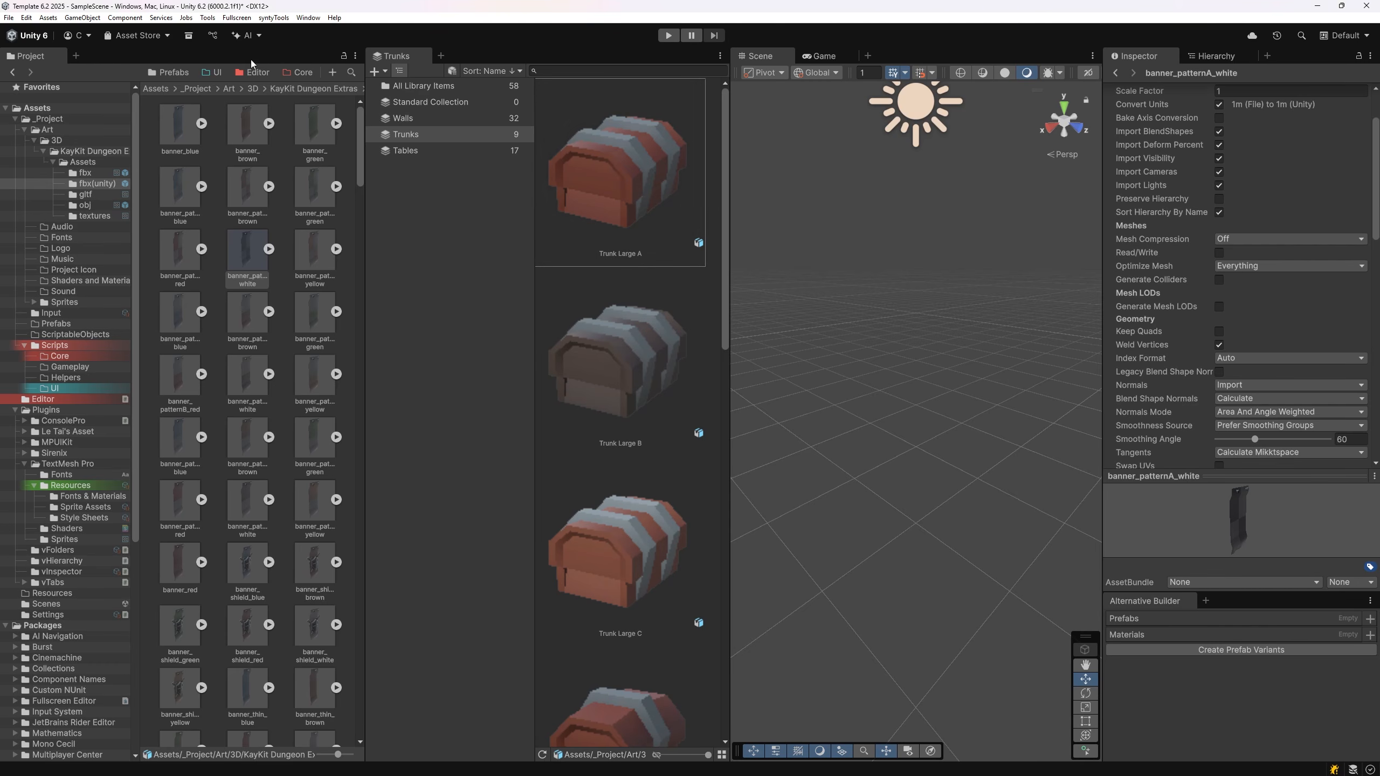
Step: Close the Project panel, dock the Smart Library beneath the Scene and Game views, and shrink its thumbnails to fit all trunks
right_click(52, 60)
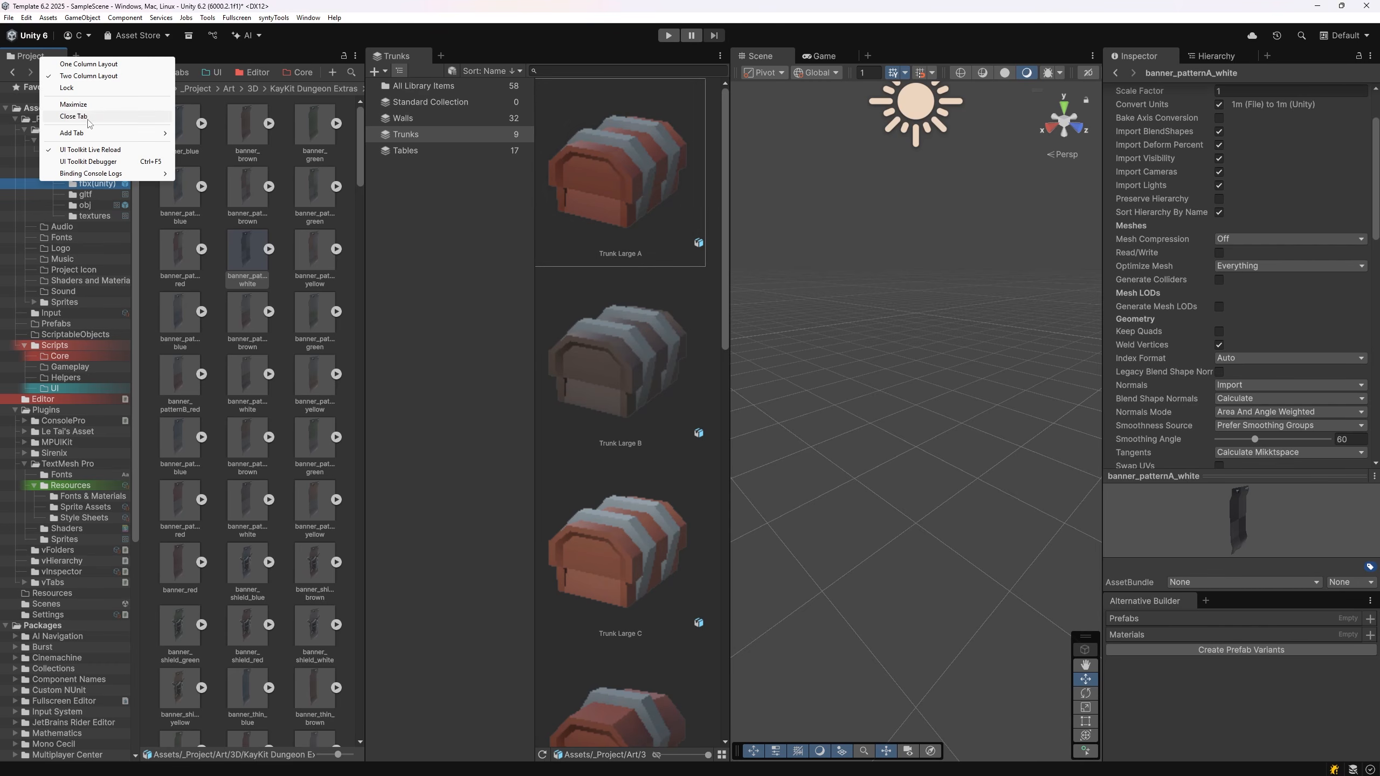
left_click(87, 76)
left_click_drag(784, 61, 103, 54)
left_click_drag(759, 56, 228, 56)
left_click_drag(41, 57, 555, 626)
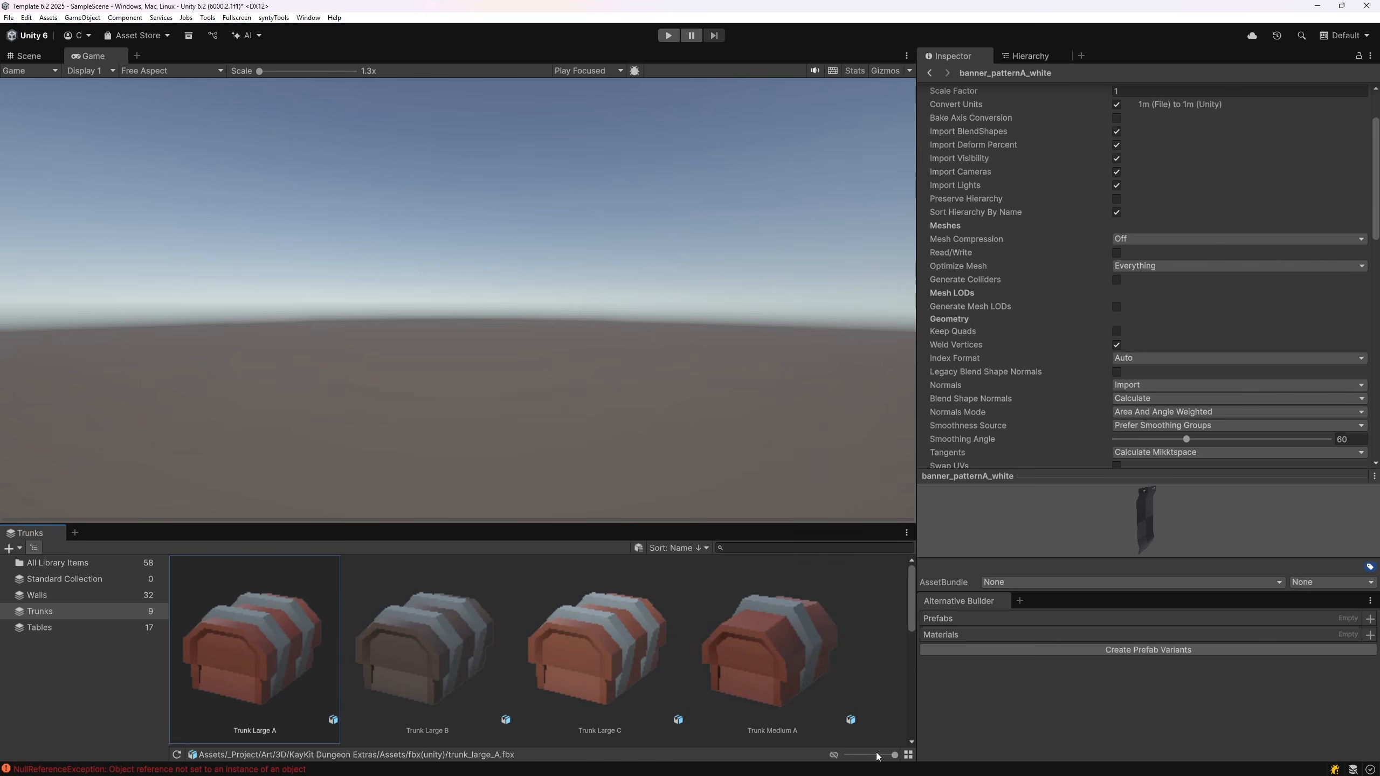
left_click_drag(878, 756, 860, 756)
Step: Inspect the logged NullReferenceException in Console Pro and close the console window
left_click(293, 769)
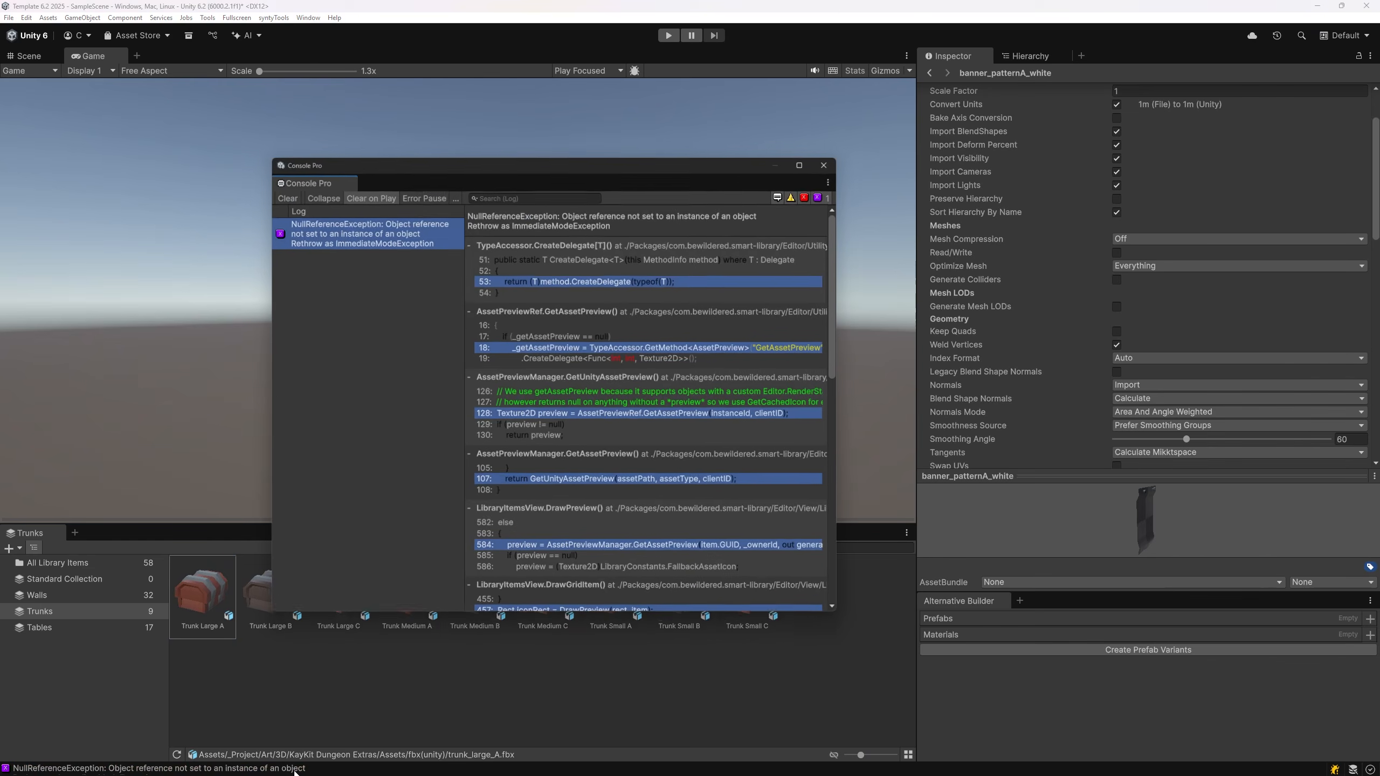
left_click(824, 165)
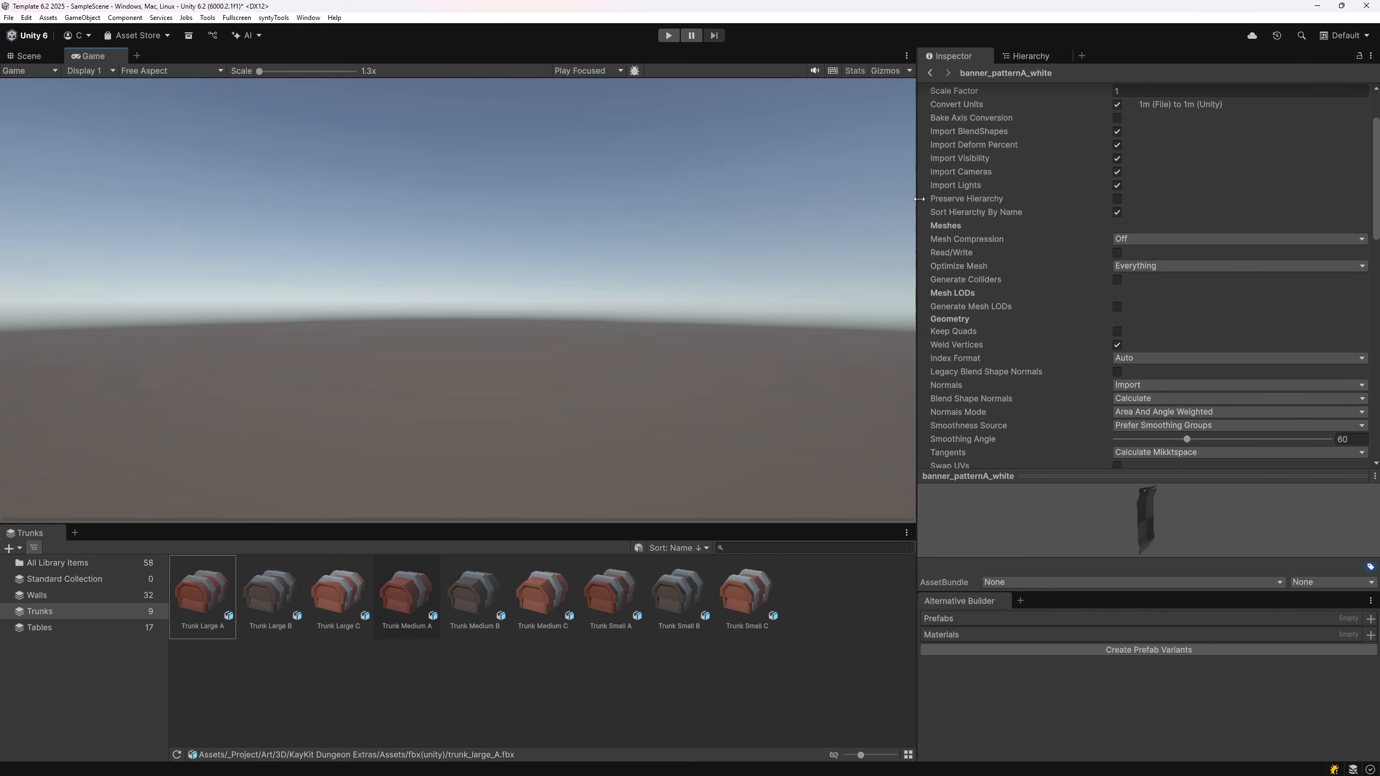
Step: Close the Alternative Builder and dock the Hierarchy as a narrow column between the Game view and Inspector, with a shorter Smart Library
left_click_drag(917, 204, 1032, 207)
left_click(1370, 601)
left_click(1279, 626)
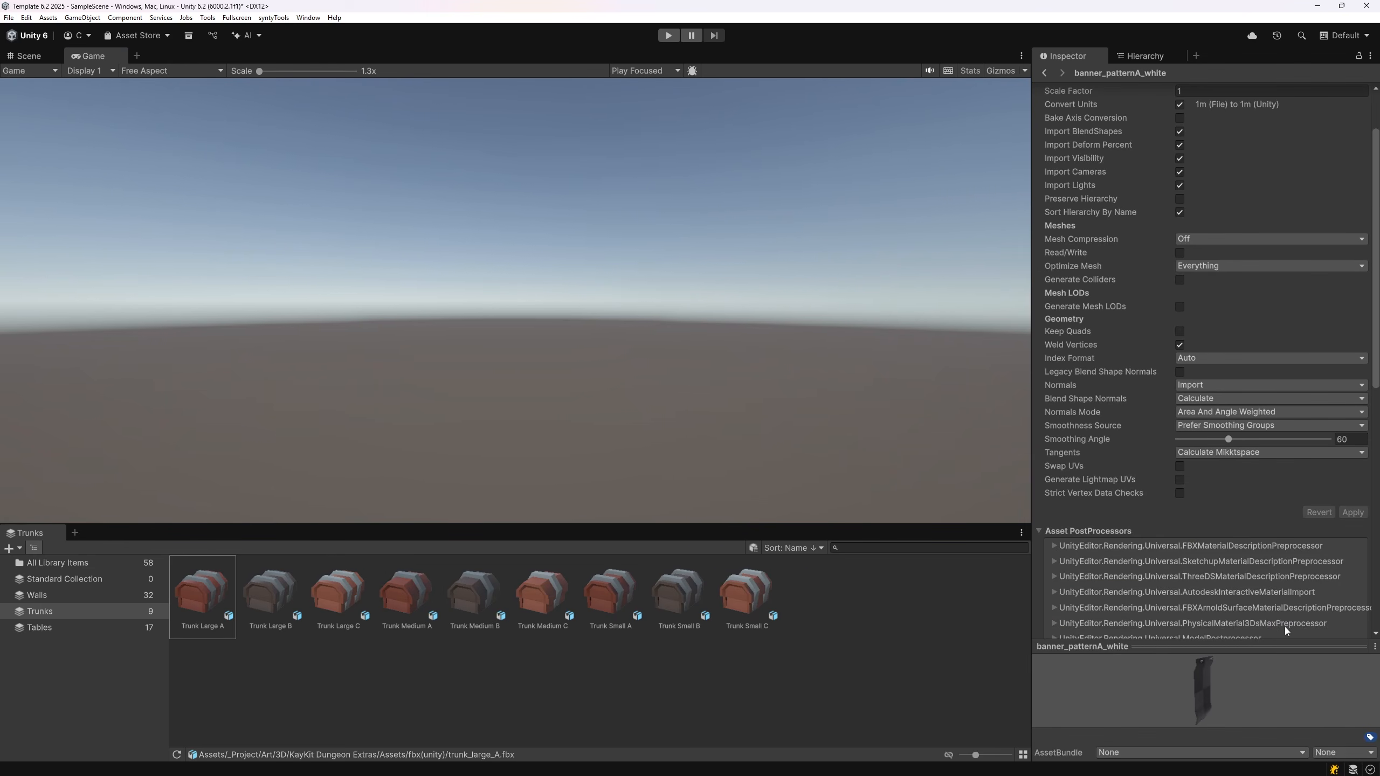
left_click_drag(1145, 56, 957, 194)
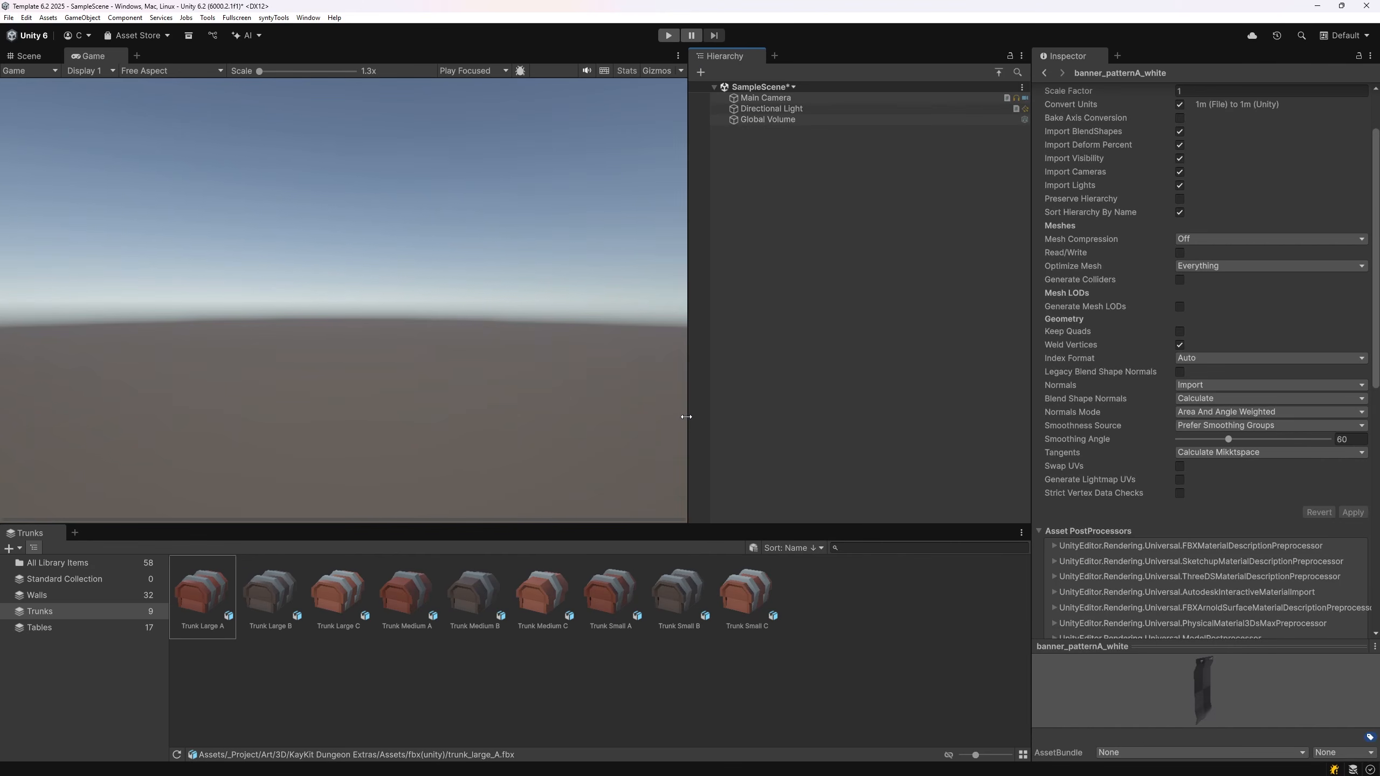
left_click_drag(687, 416, 841, 422)
left_click_drag(810, 525, 805, 597)
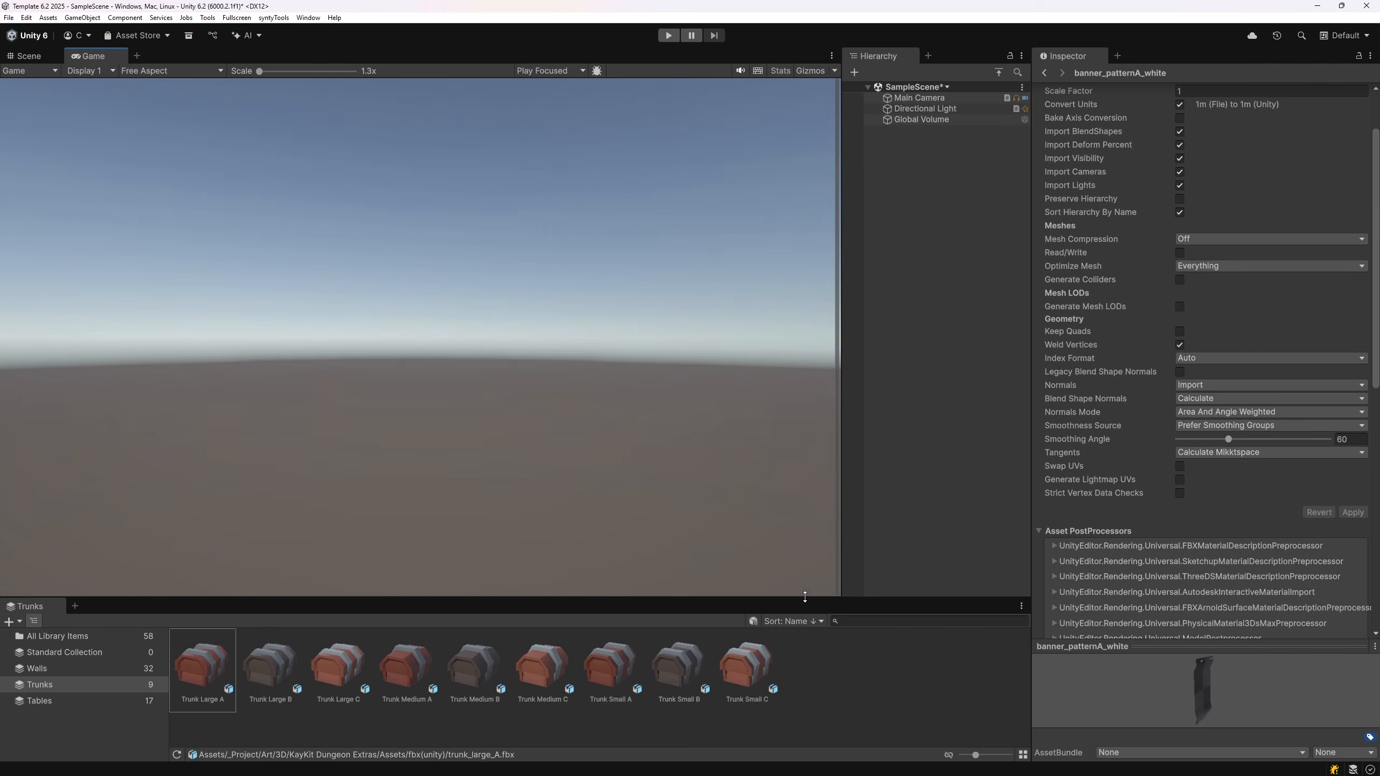
Step: Place trunk_large_C, trunk_medium_C and table_long_decorated_C from the Smart Library in the scene, and make the Scene view fullscreen
left_click(28, 56)
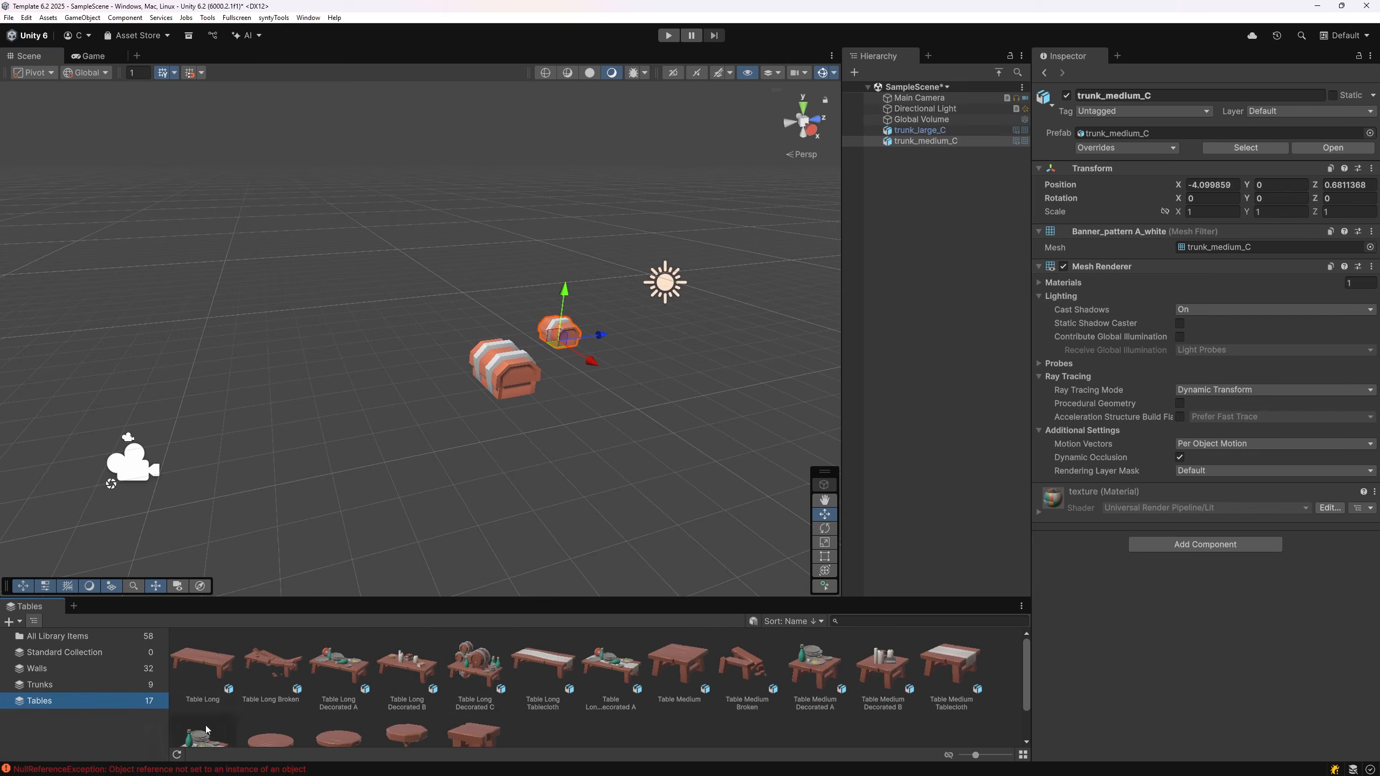
left_click_drag(476, 671, 369, 360)
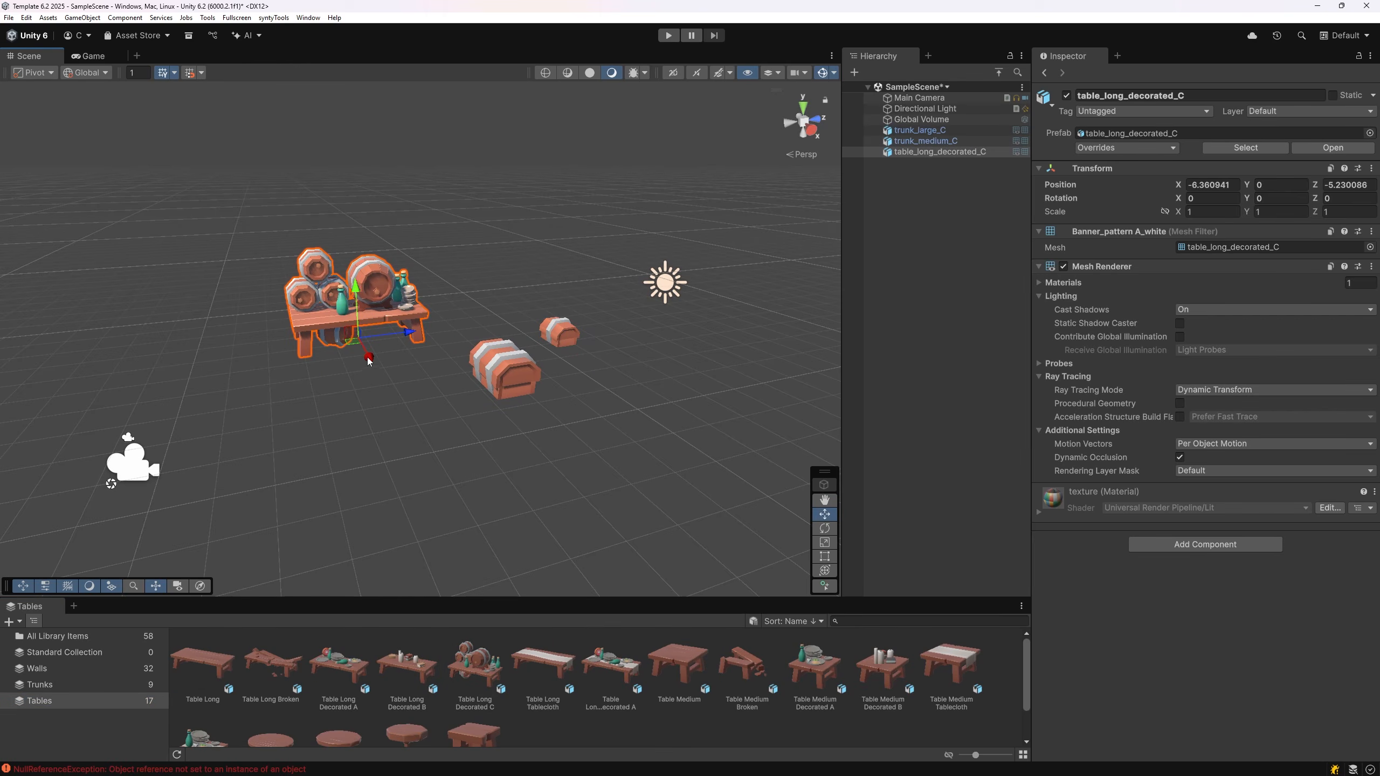
key("F11")
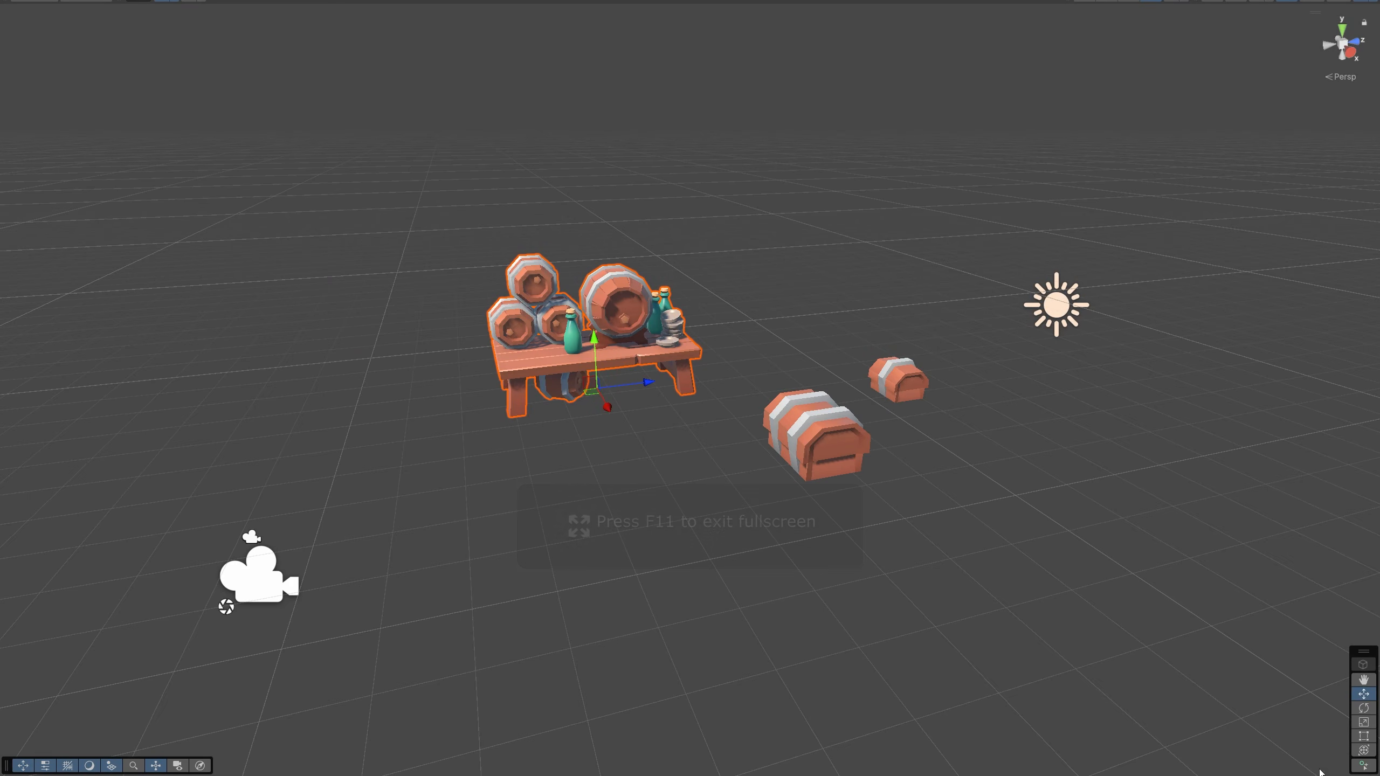
Step: Rotate the decorated table and both trunks in the scene, and scale trunk_medium_C uniformly to about 2.73
left_click(1364, 707)
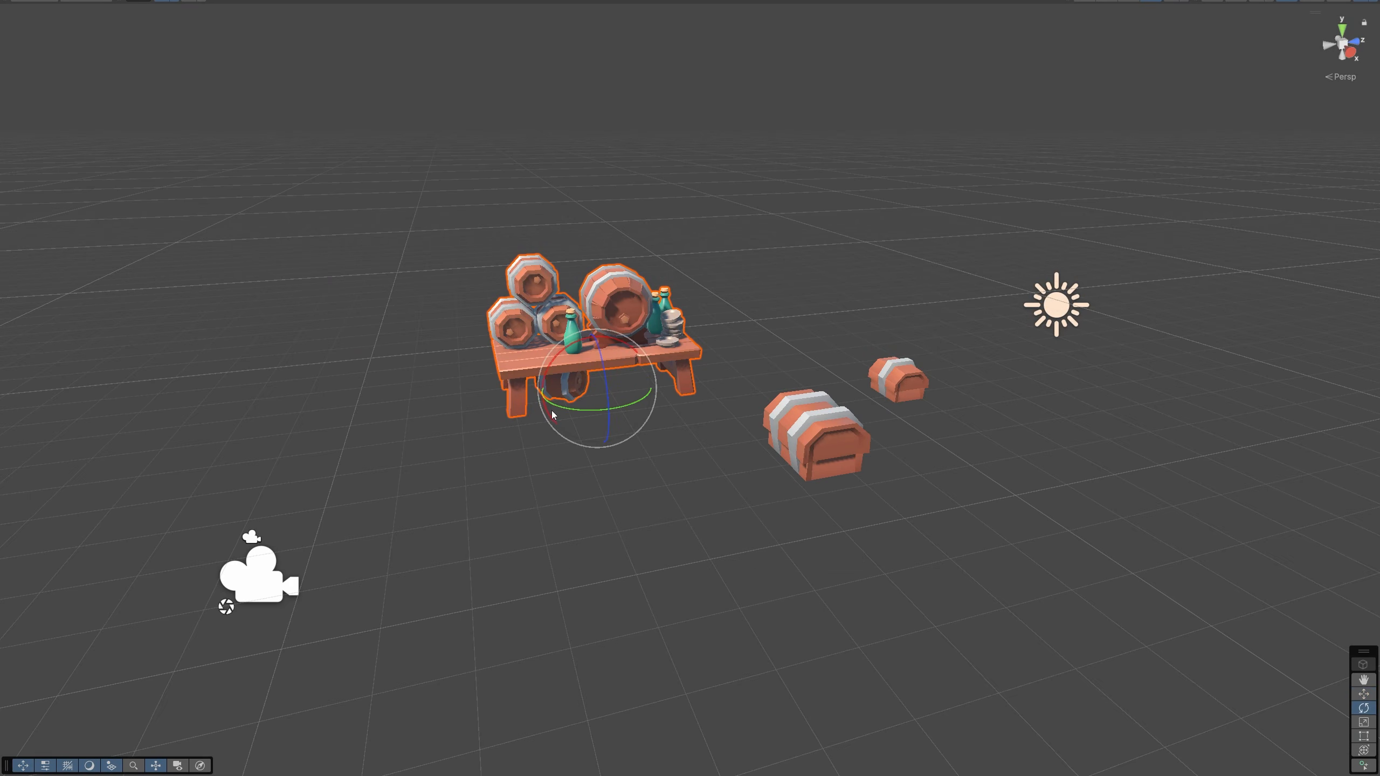
left_click_drag(555, 415, 625, 407)
left_click(820, 434)
key("r")
left_click(897, 380)
left_click_drag(898, 393, 986, 353)
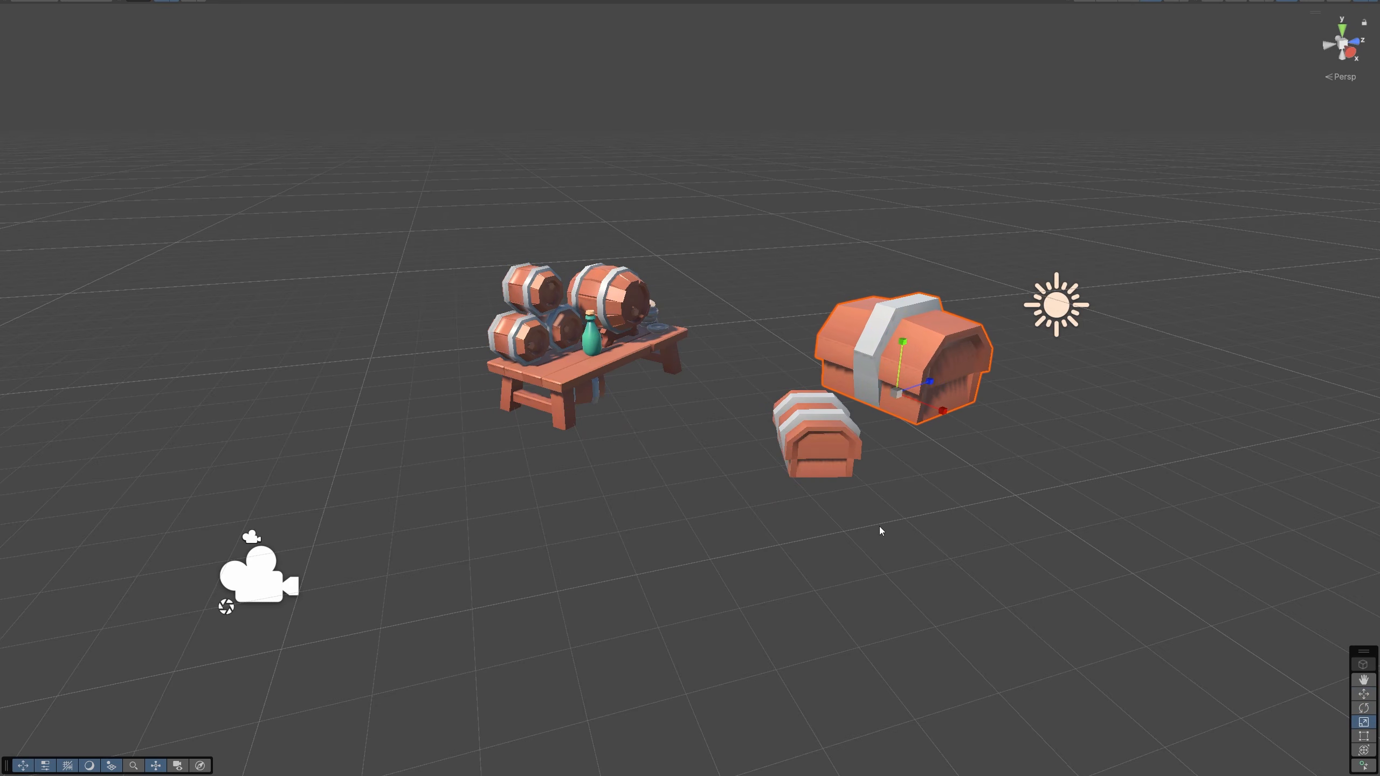
Step: Leave the fullscreen Scene view and save SampleScene with nothing selected
key("F11")
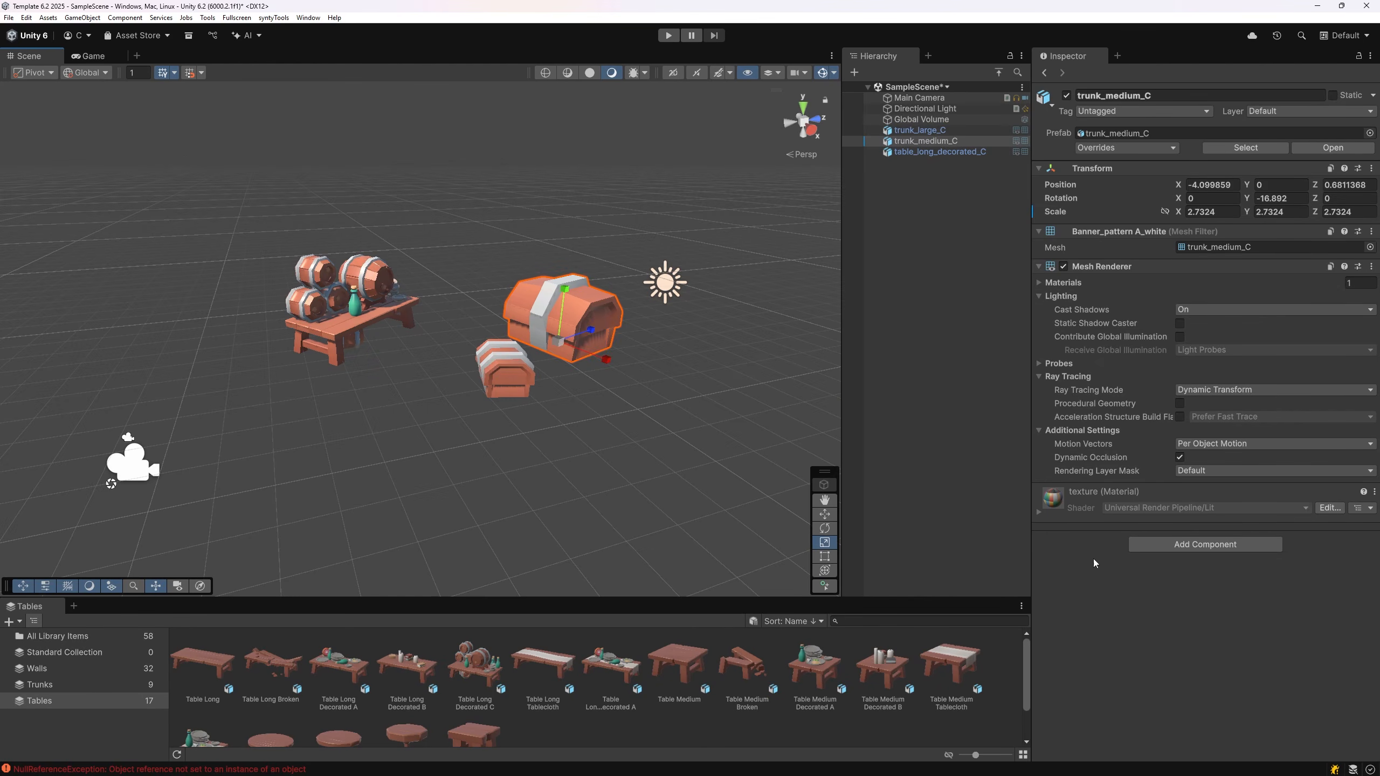
left_click(308, 107)
key("ctrl+s")
Step: Open the Visual Effect Graph window, dock it between the Scene view and Hierarchy, and narrow the Inspector column
left_click(313, 17)
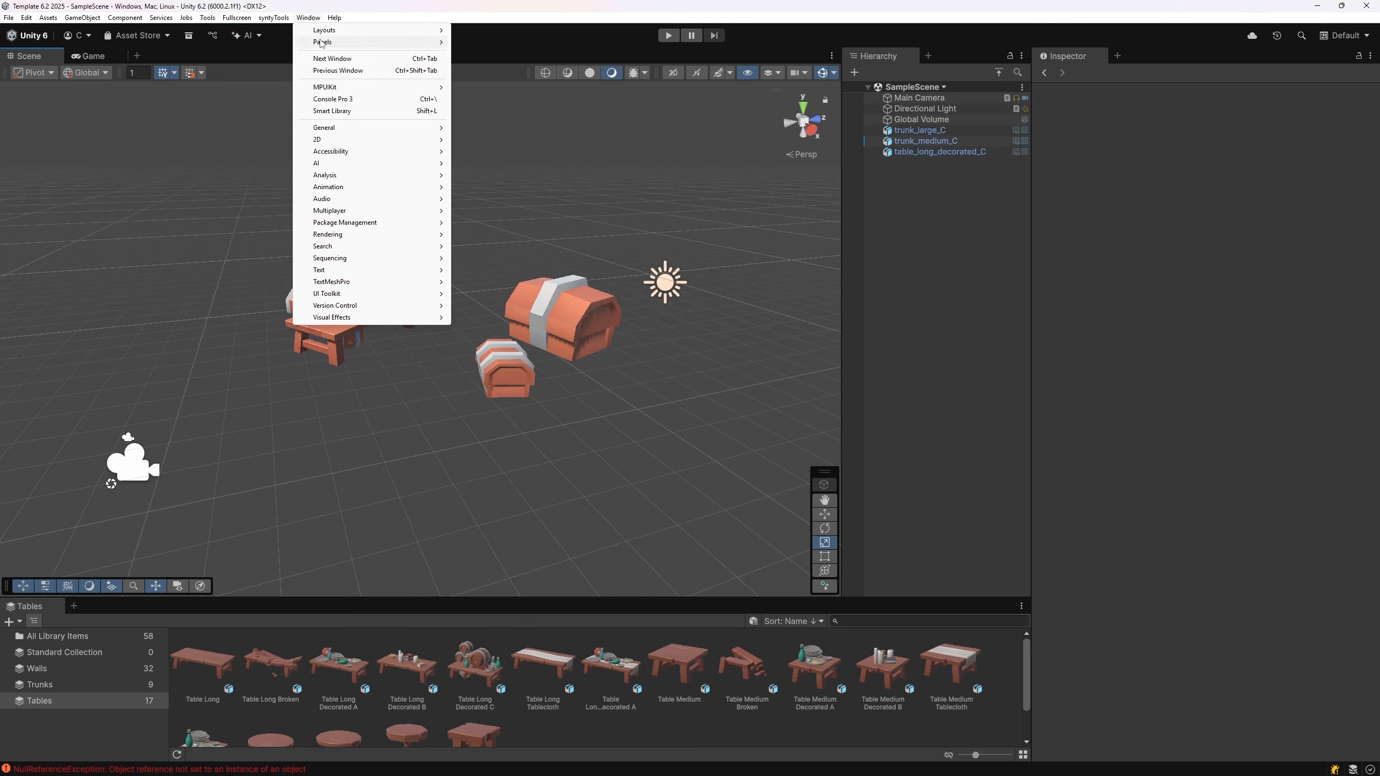
mouse_move(381, 317)
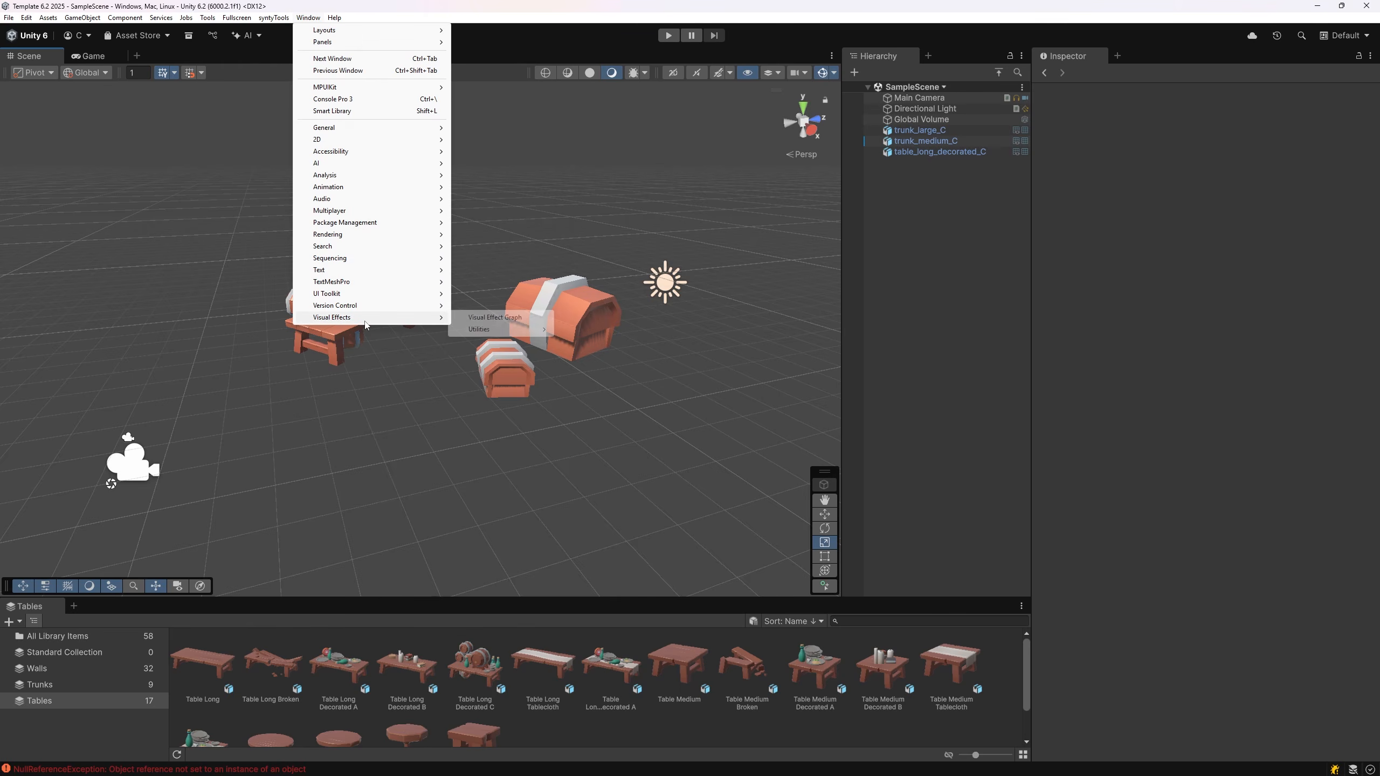
left_click(481, 320)
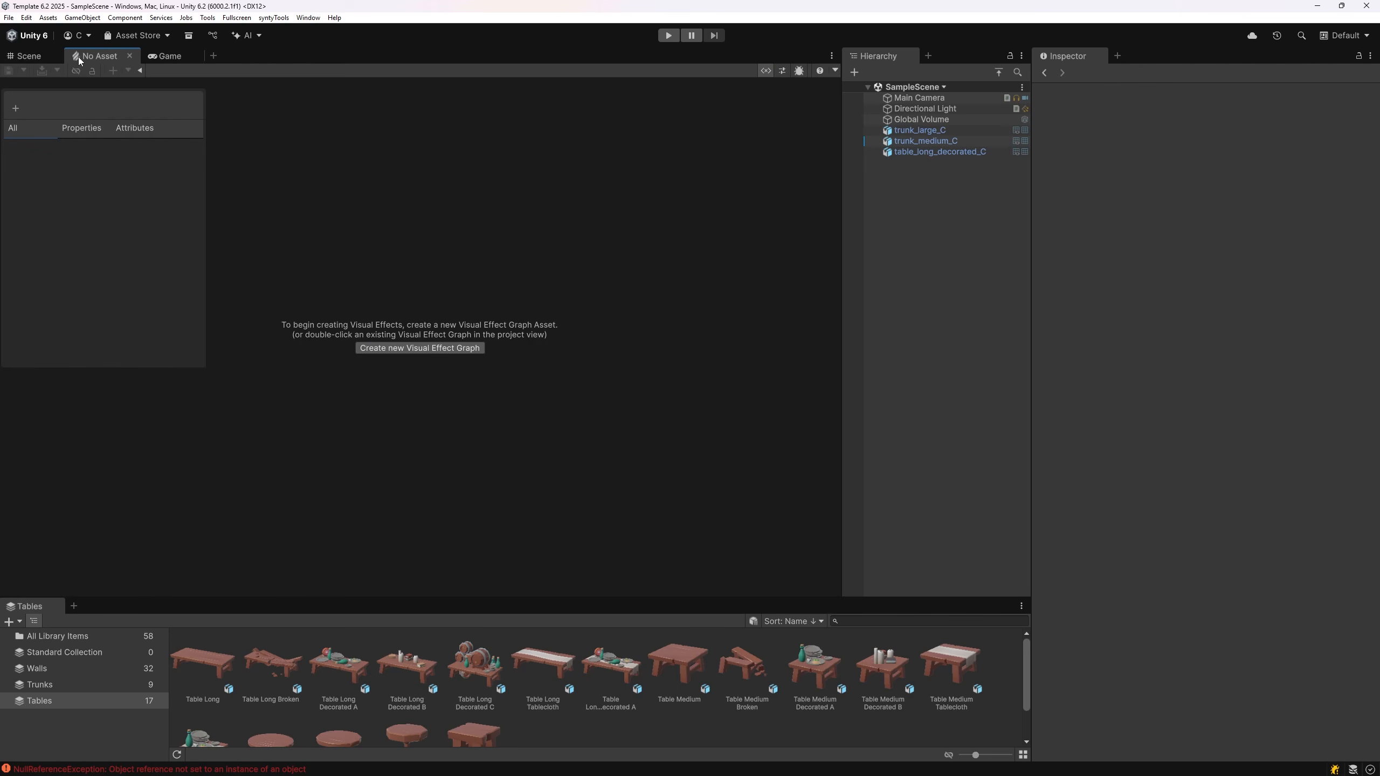
left_click_drag(80, 60, 684, 235)
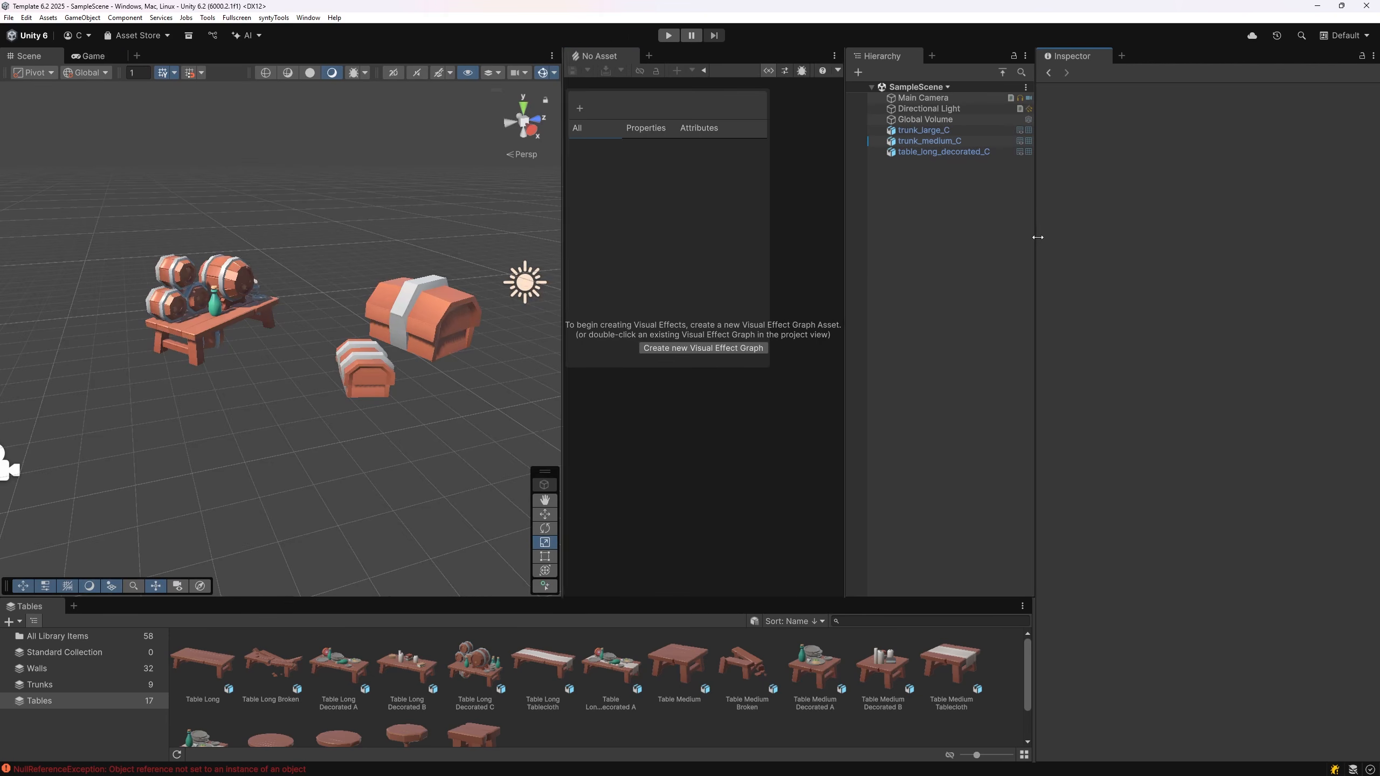
left_click_drag(1032, 239, 1147, 245)
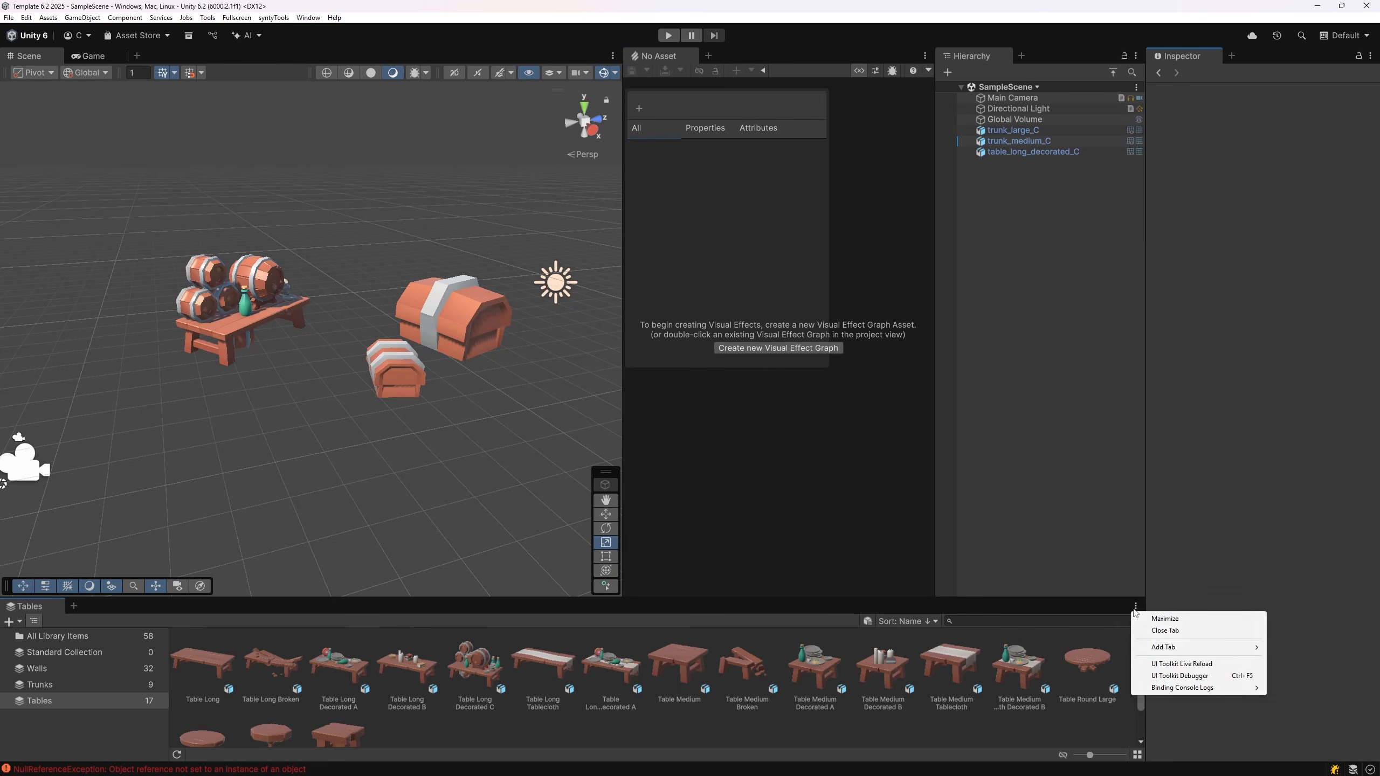
Step: Replace the Smart Library with a Project panel below the Inspector, and group the Hierarchy with the Inspector beside a wider Scene view
left_click(1165, 630)
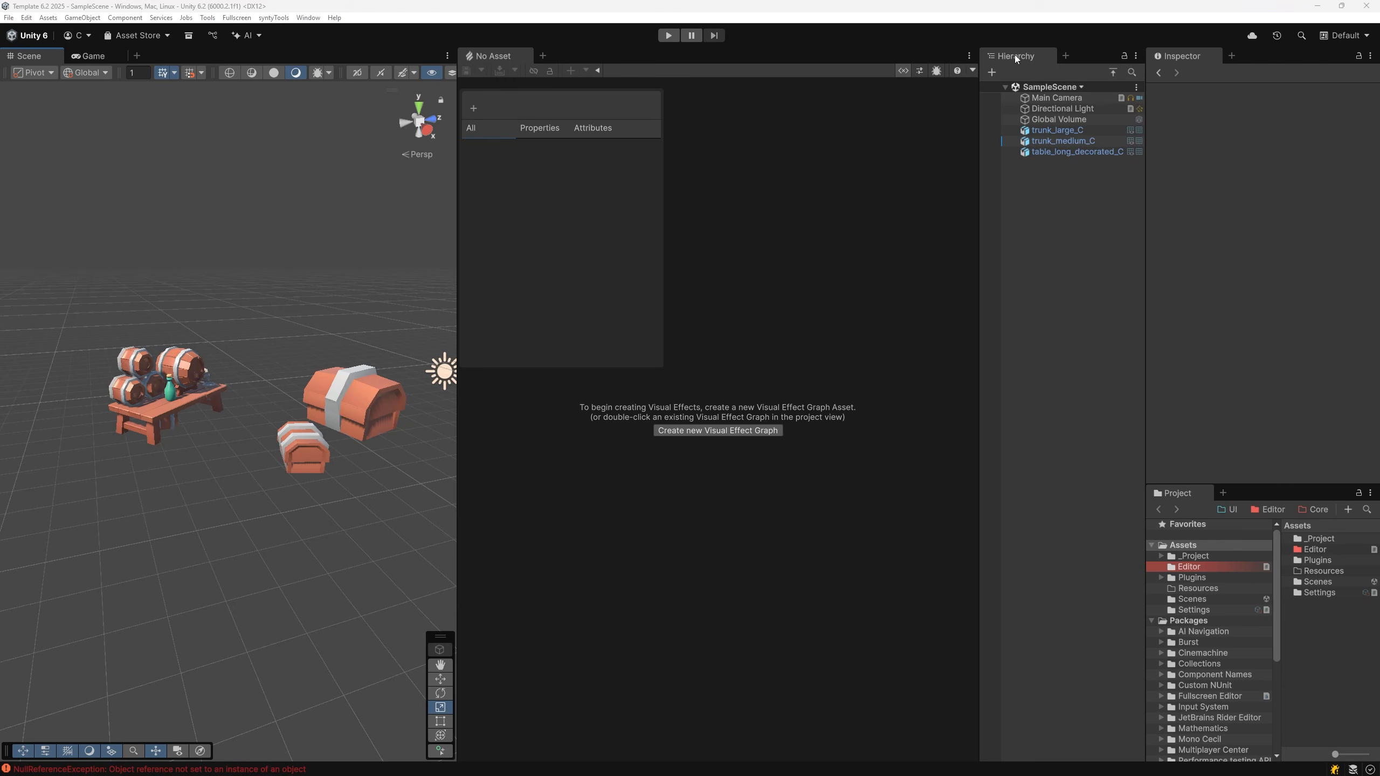
left_click_drag(1016, 59, 1251, 58)
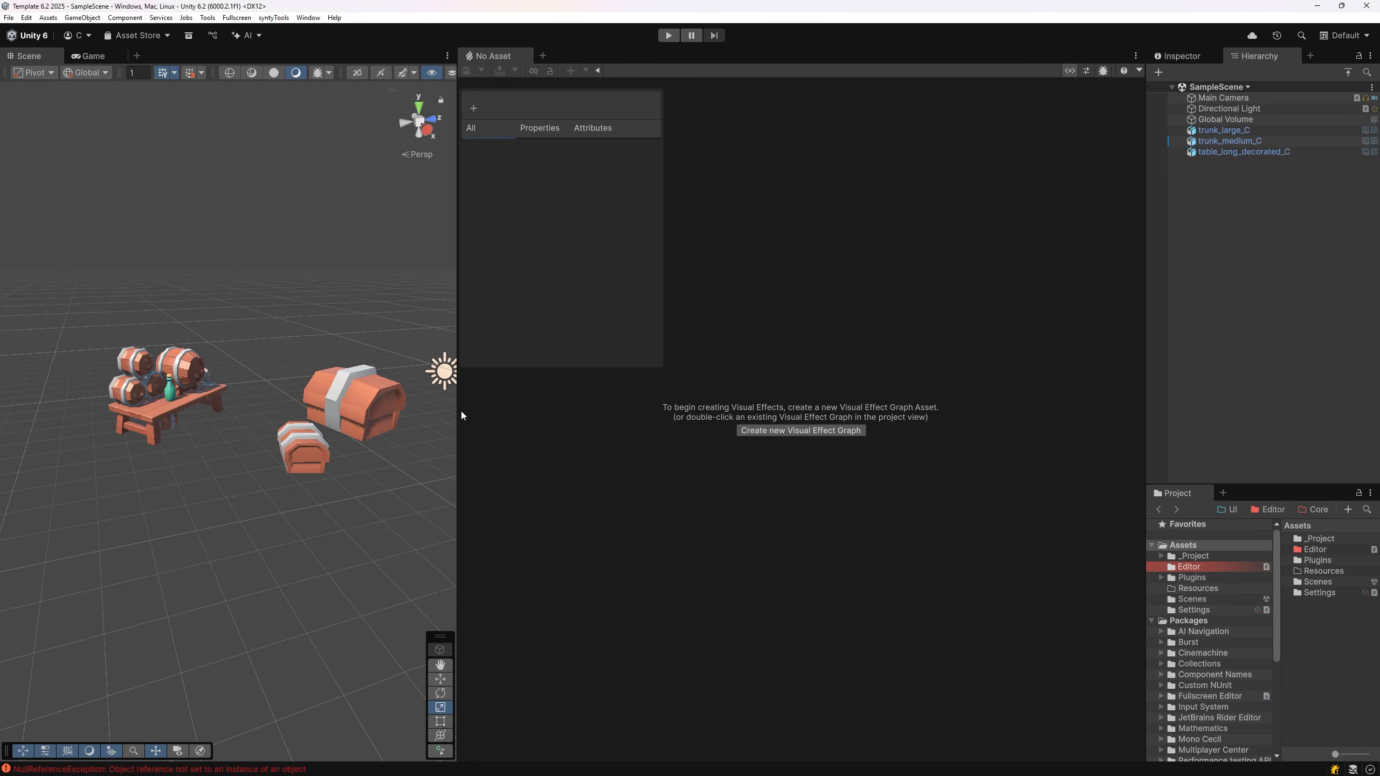
left_click_drag(462, 415, 546, 414)
left_click(1193, 56)
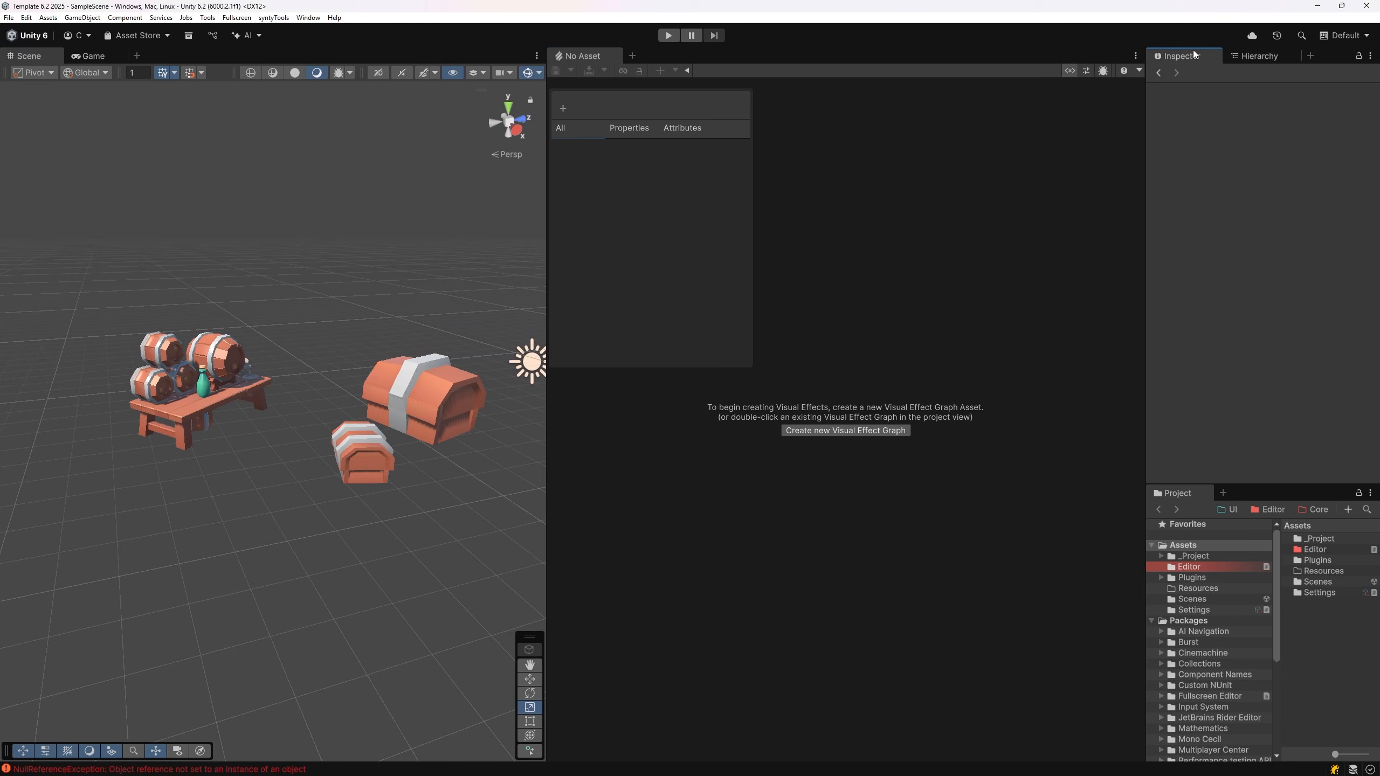
left_click(304, 18)
right_click(649, 55)
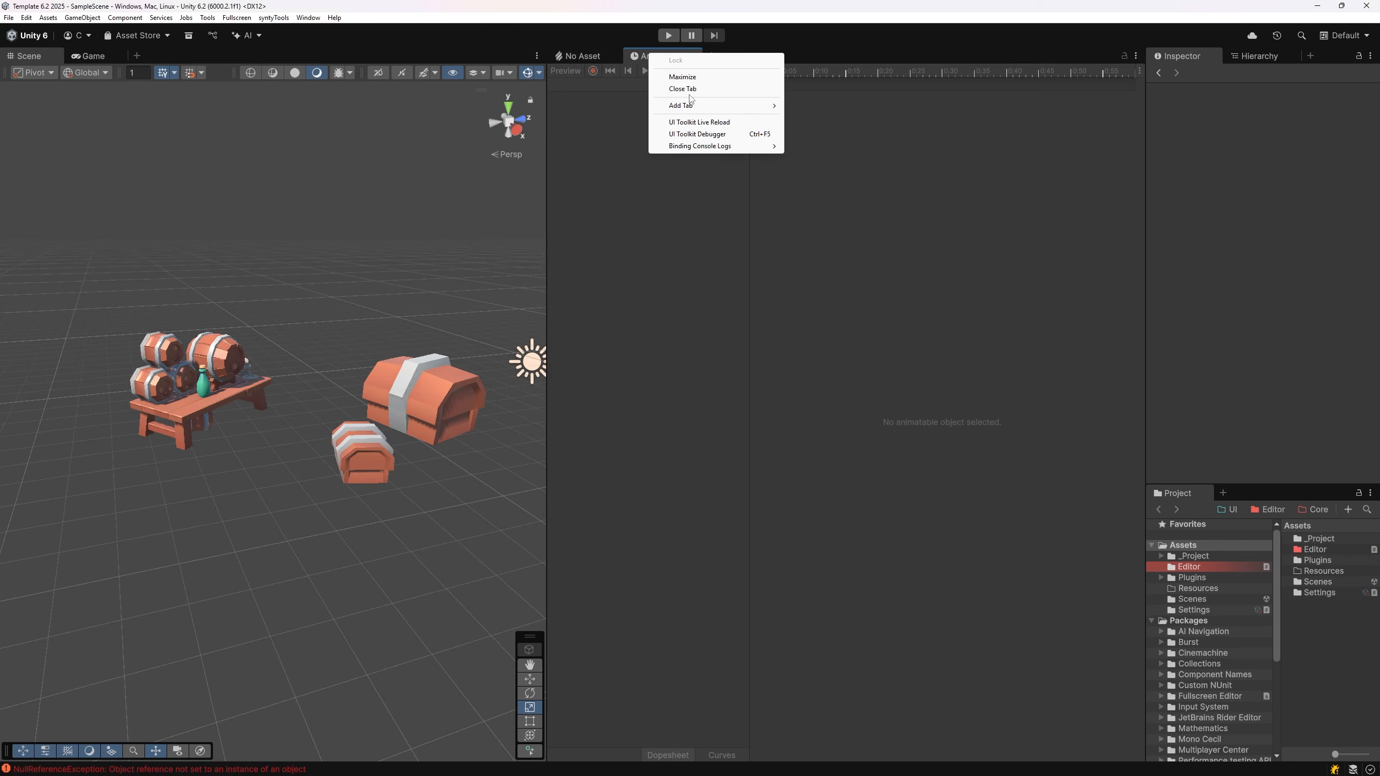
left_click(693, 91)
Step: Open the Animator window and dock it as a tab beside the Visual Effect Graph
left_click(308, 18)
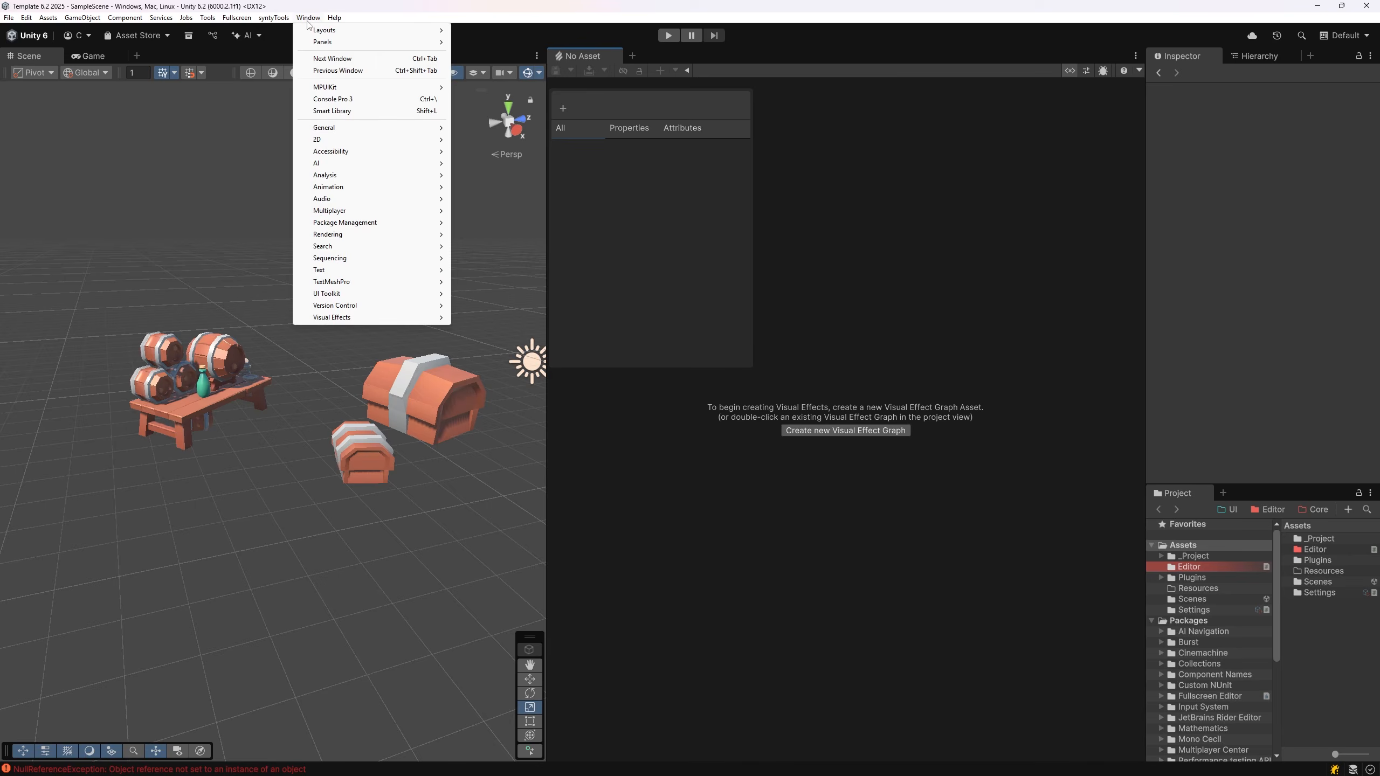
mouse_move(392, 187)
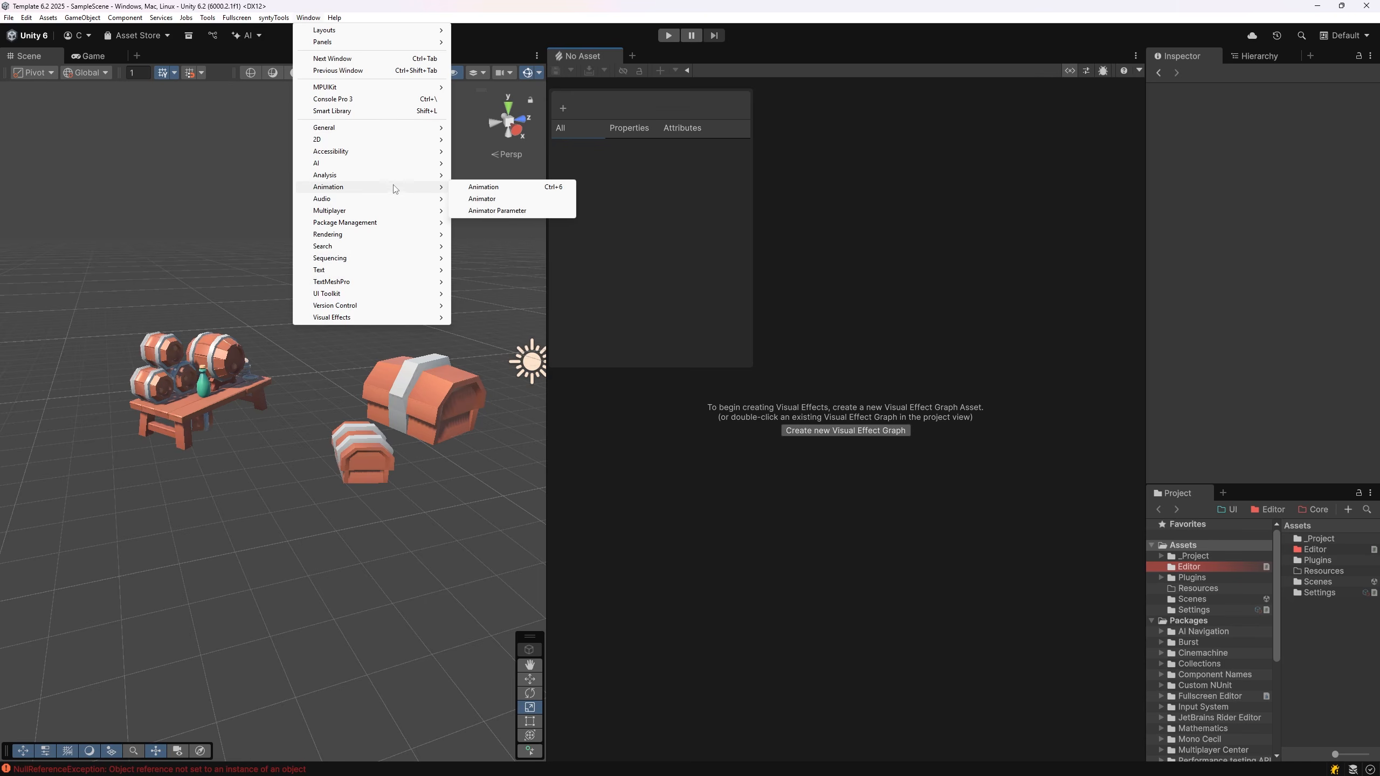
left_click(482, 199)
left_click_drag(153, 55, 654, 57)
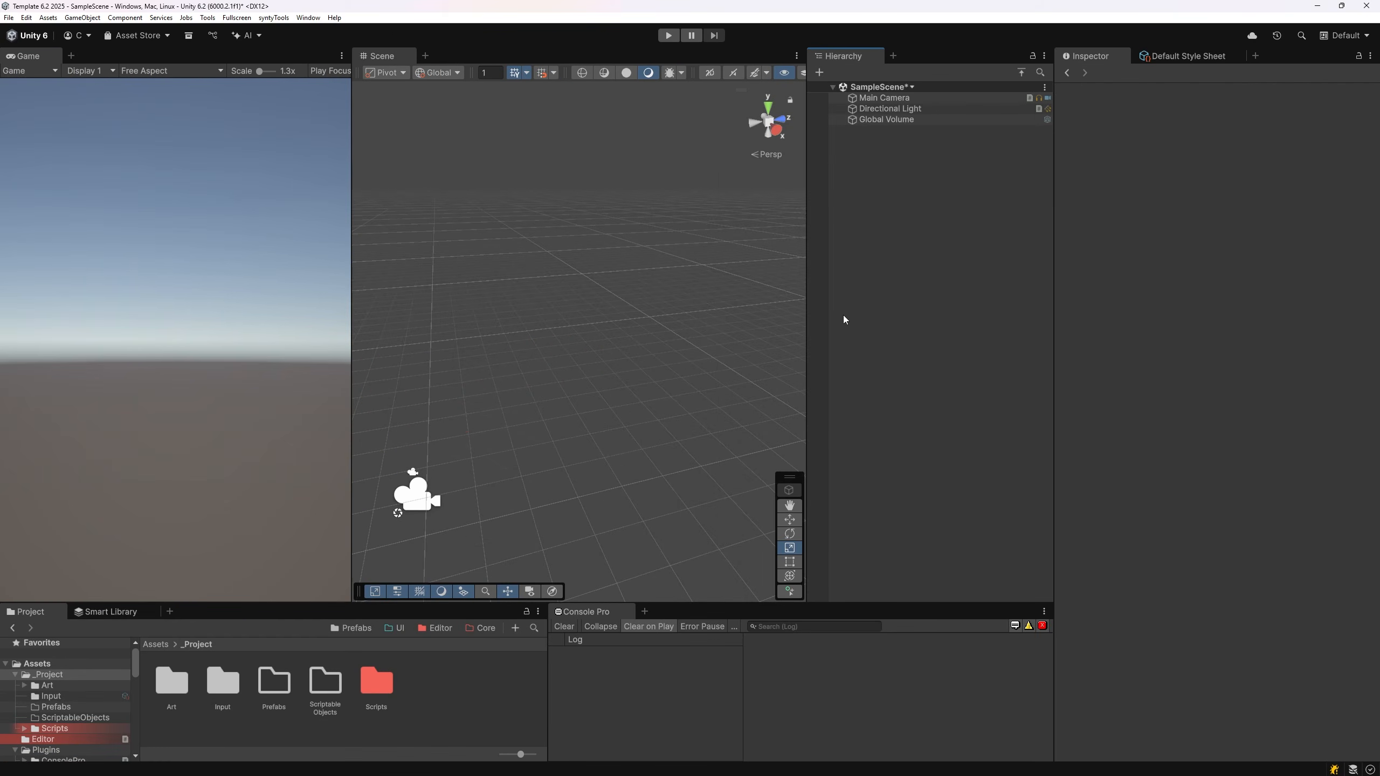
Step: Create an empty GameObject named Managers in SampleScene
right_click(852, 169)
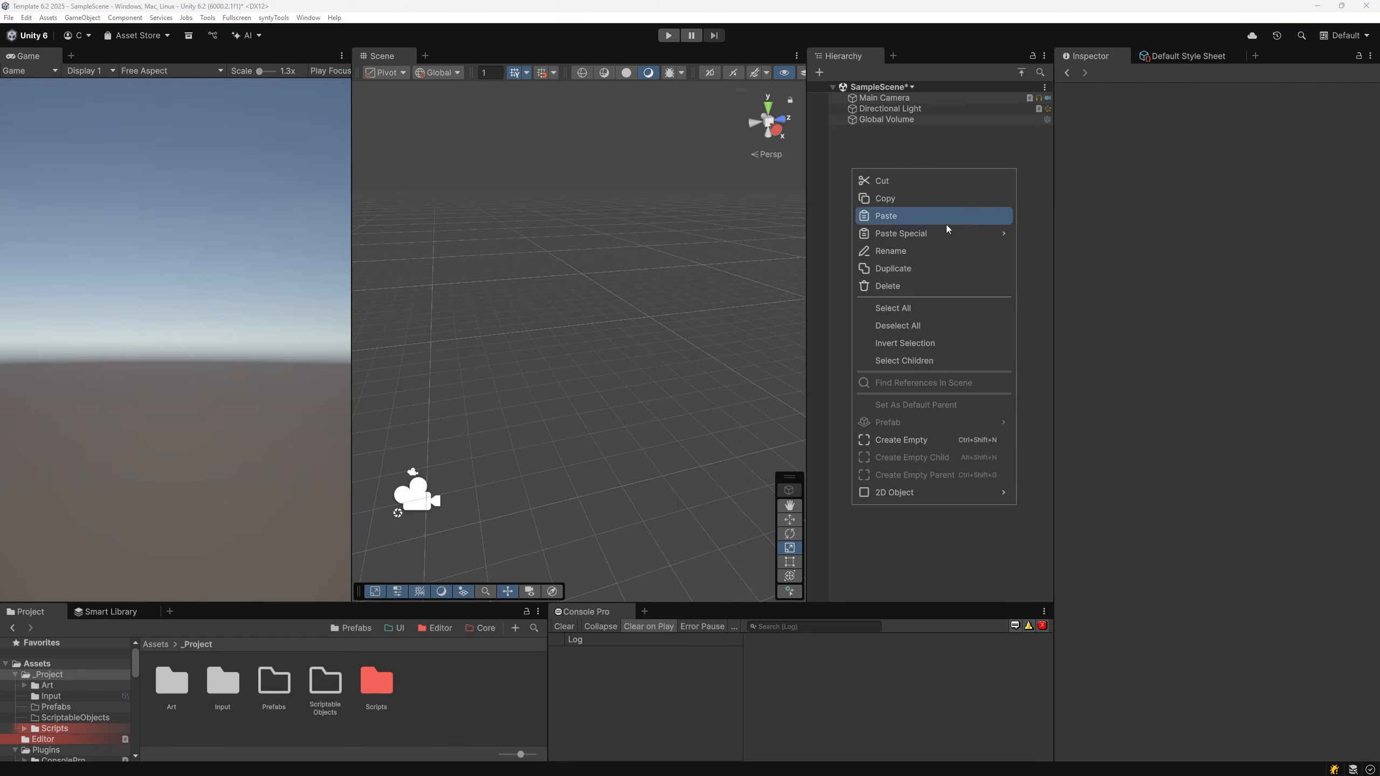
left_click(906, 442)
type("Managers")
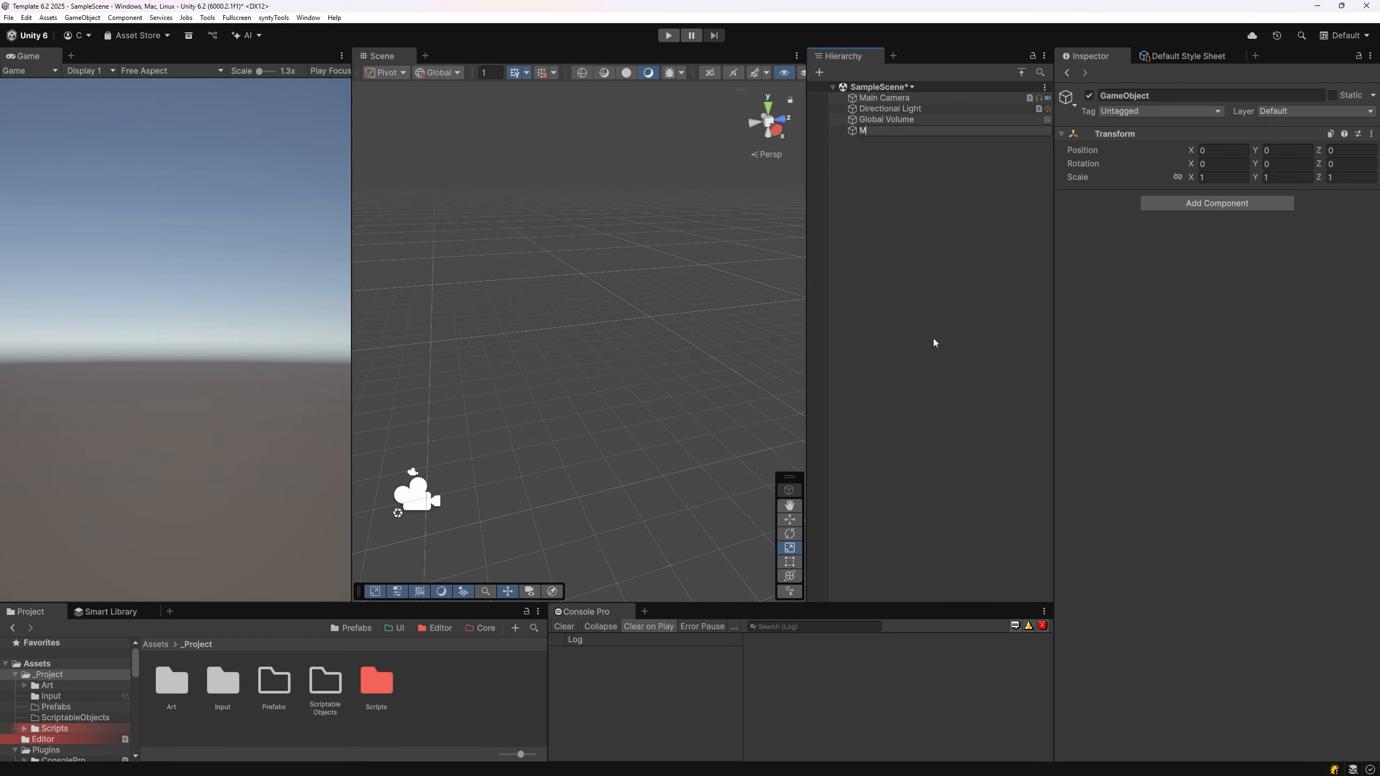
key("Return")
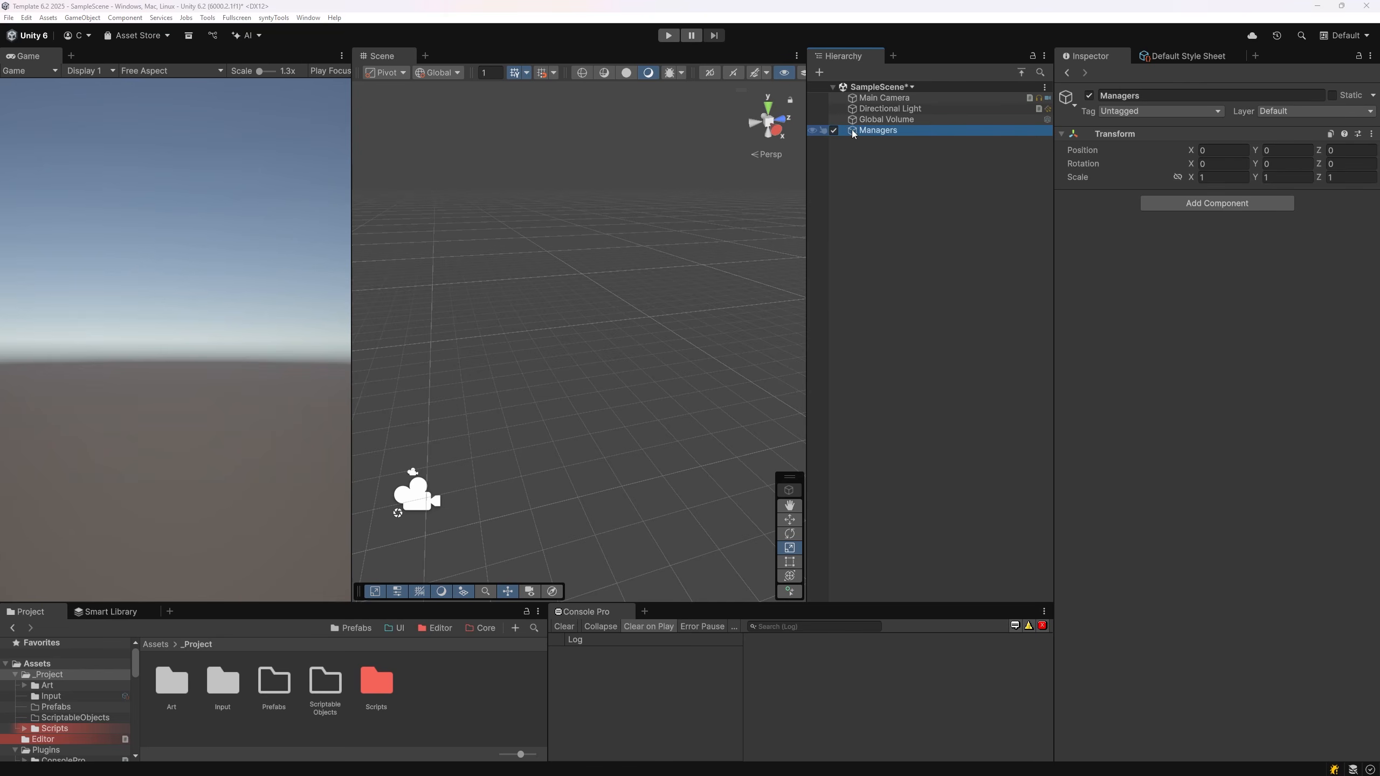
Step: Give the Managers object a red row colour and the yellow-green sphere icon in the Hierarchy
left_click(853, 131, "alt")
left_click(904, 132)
left_click(854, 131, "alt")
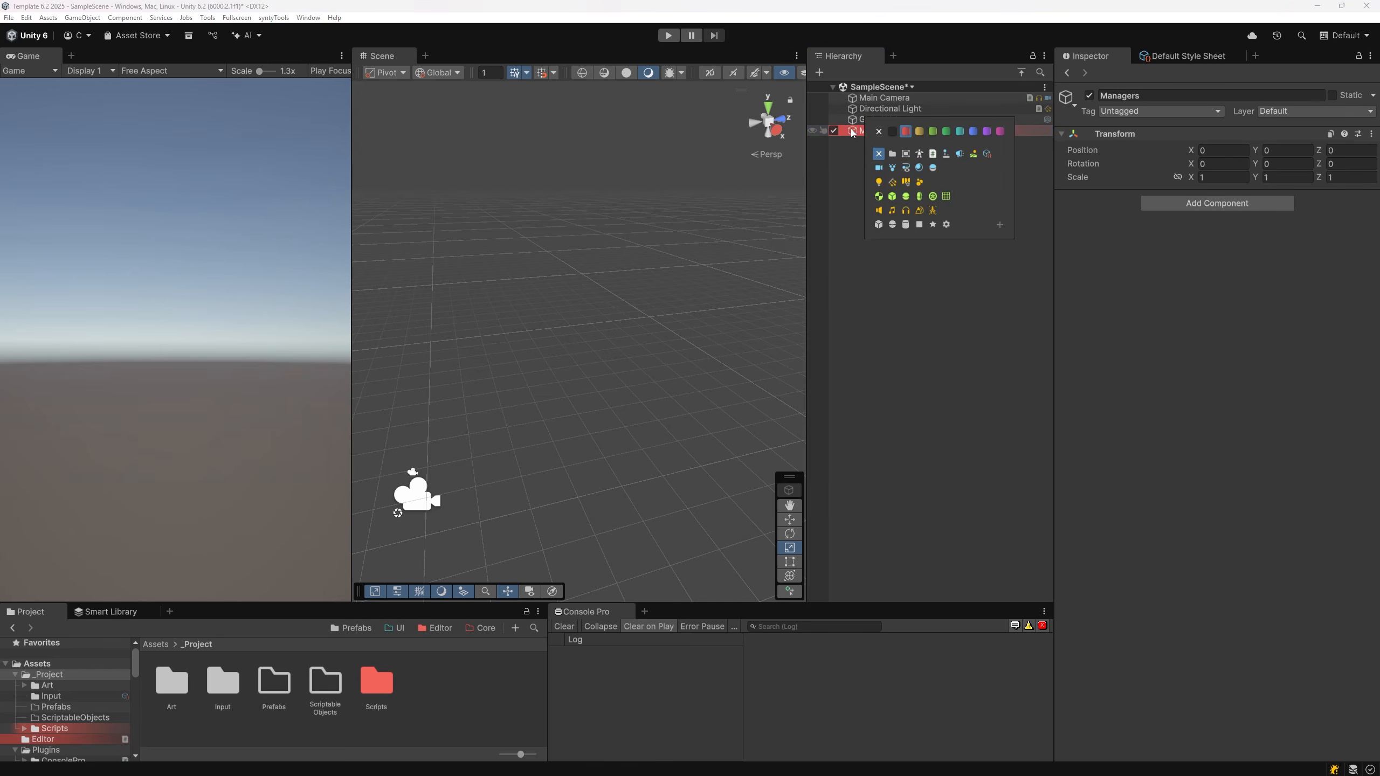
left_click(882, 196)
left_click(864, 152)
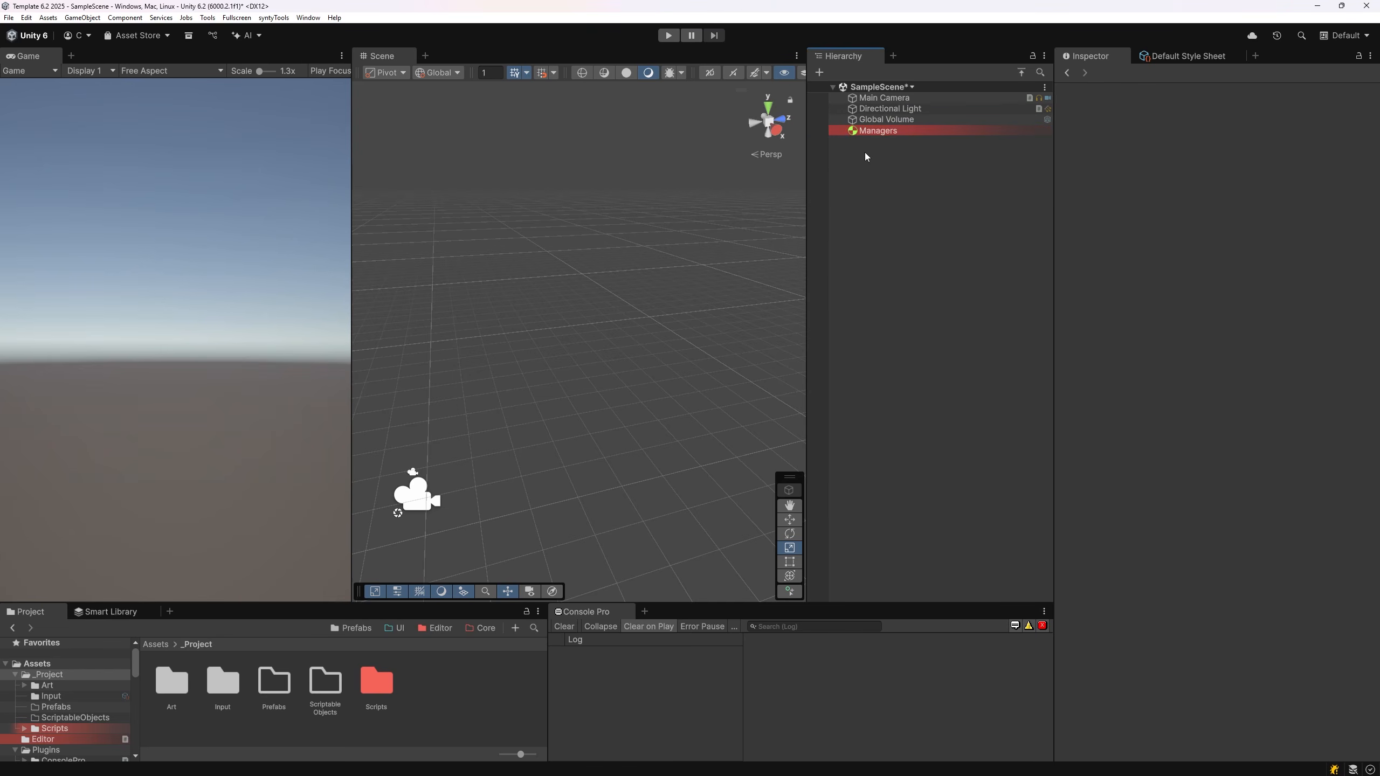
Step: Add a Text - TextMeshPro UI object to the scene and clear the selection
right_click(860, 147)
scroll(919, 417, "down", 4)
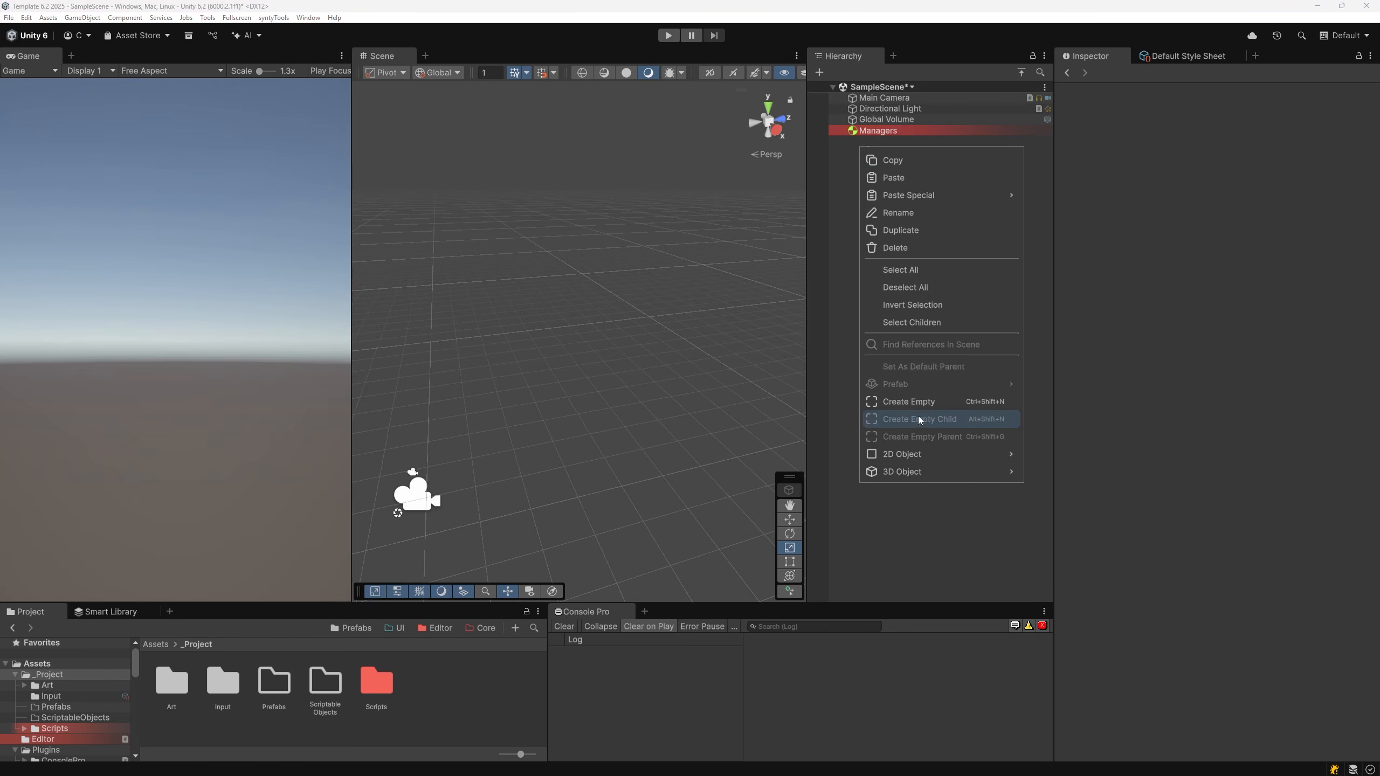
mouse_move(936, 362)
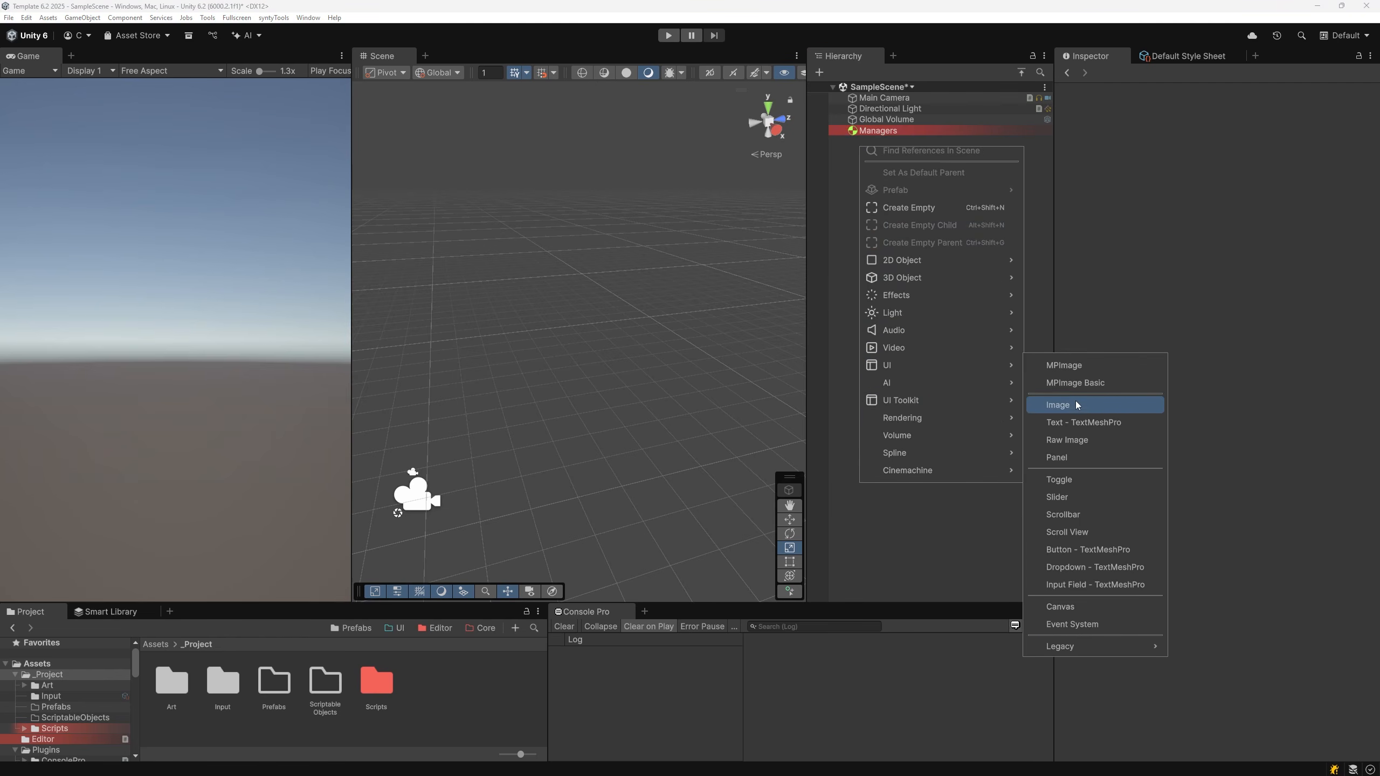
left_click(1079, 423)
left_click(877, 248)
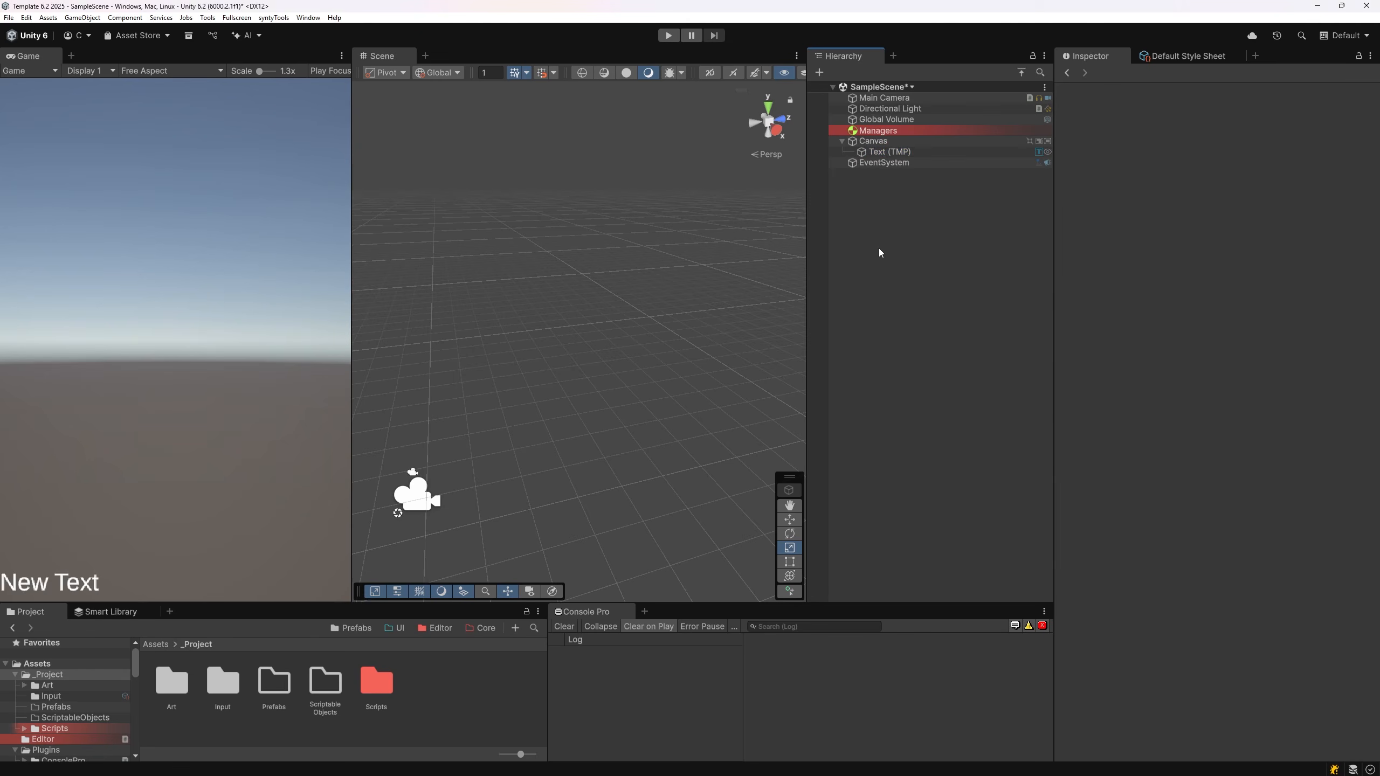
Step: Colour the Canvas row teal in the Hierarchy and leave nothing selected
left_click(870, 142, "alt")
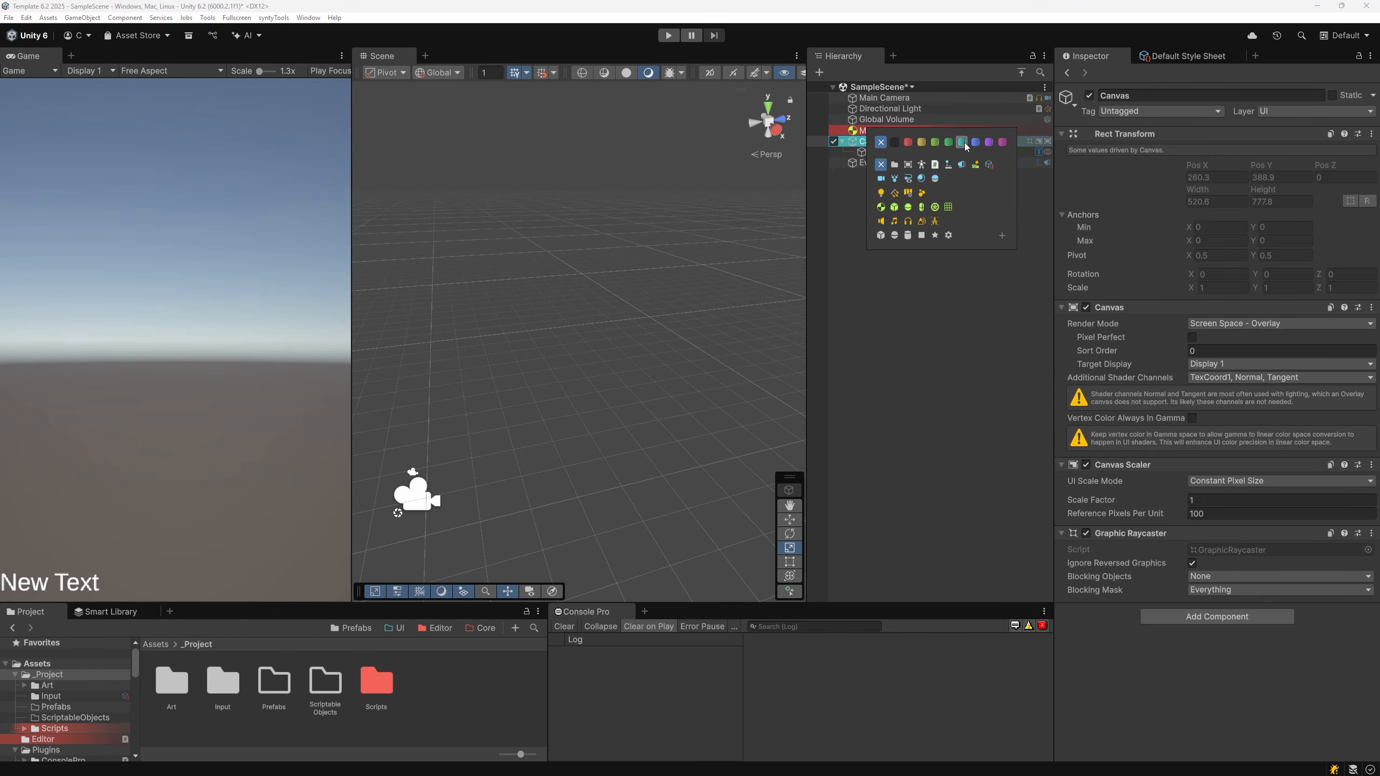
left_click(962, 142)
left_click(912, 201)
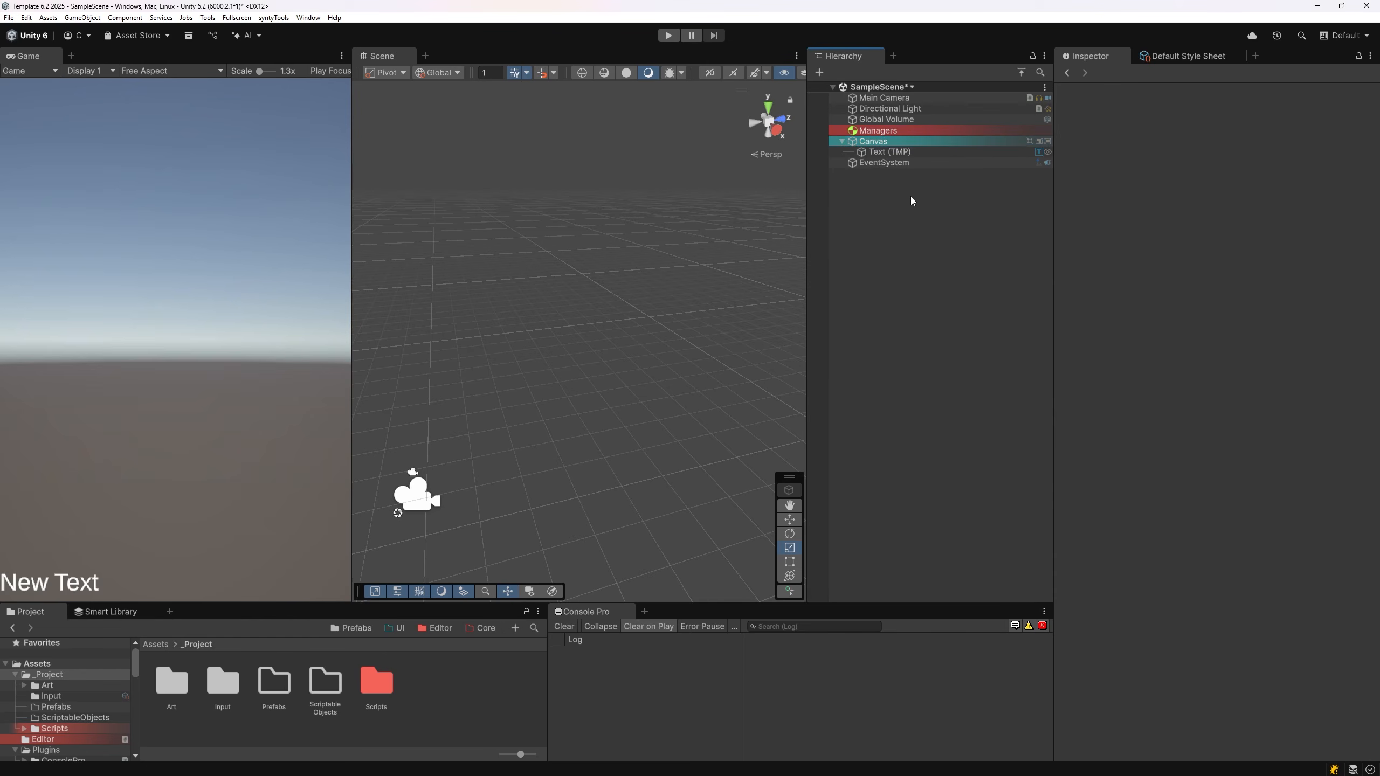
Step: Set the Menu Item Height in the Tabby Context preferences to 80% and close its window
right_click(825, 230)
left_click(877, 202)
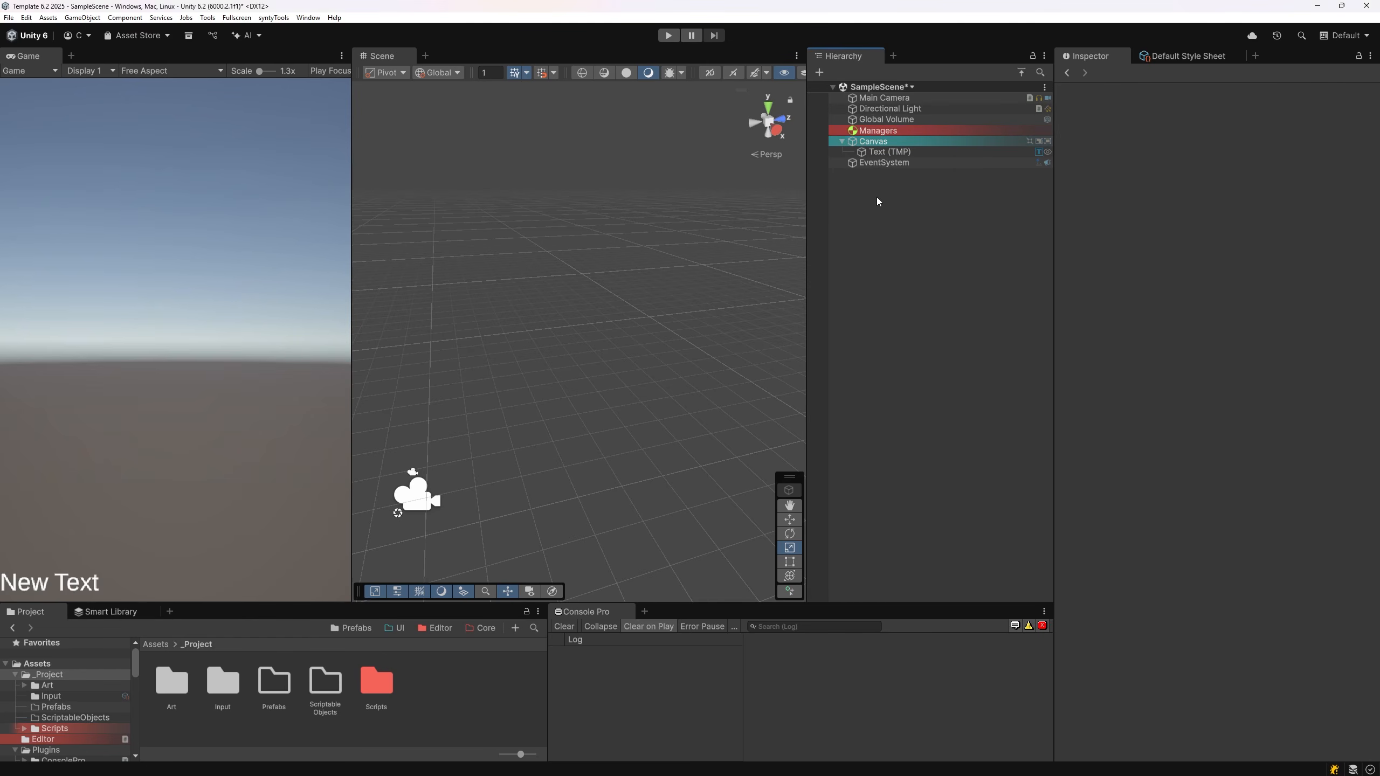
left_click(208, 17)
left_click(255, 111)
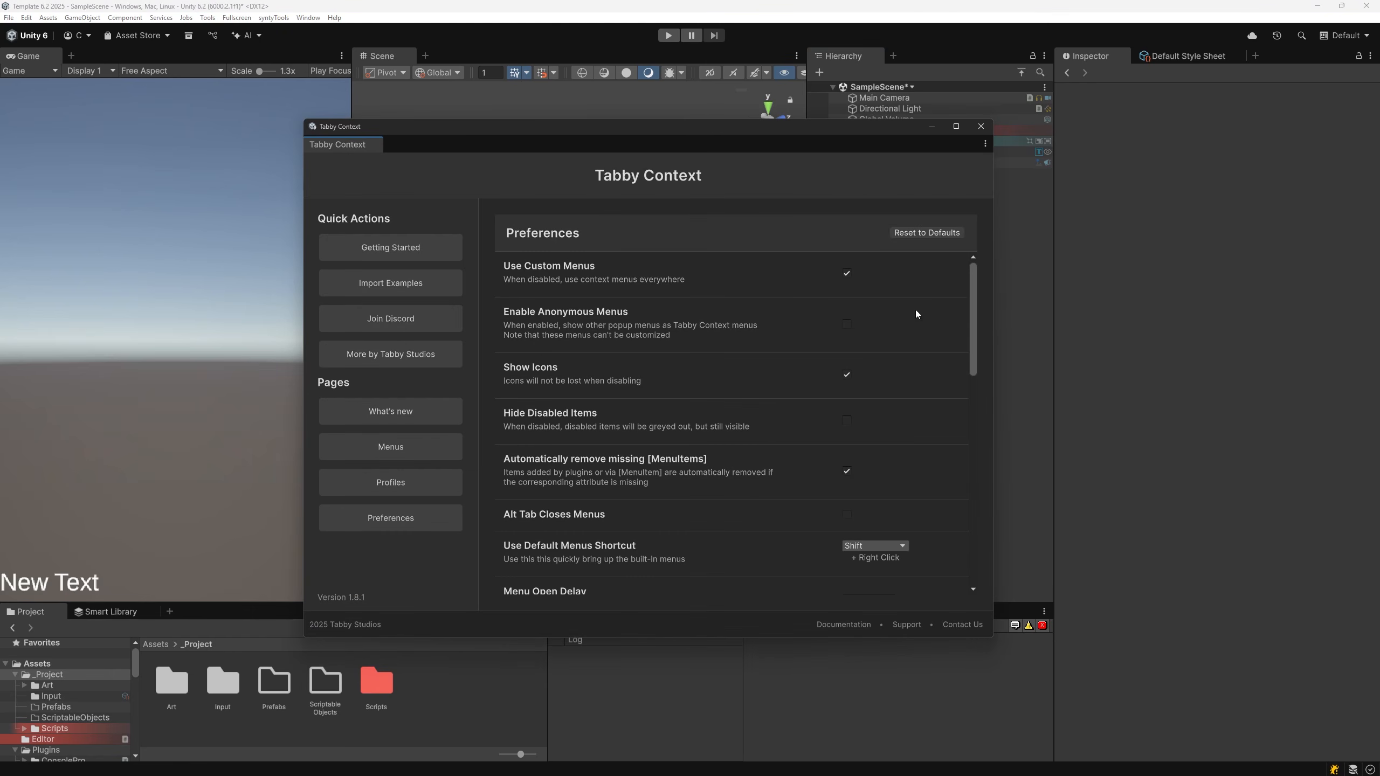
left_click_drag(970, 317, 993, 470)
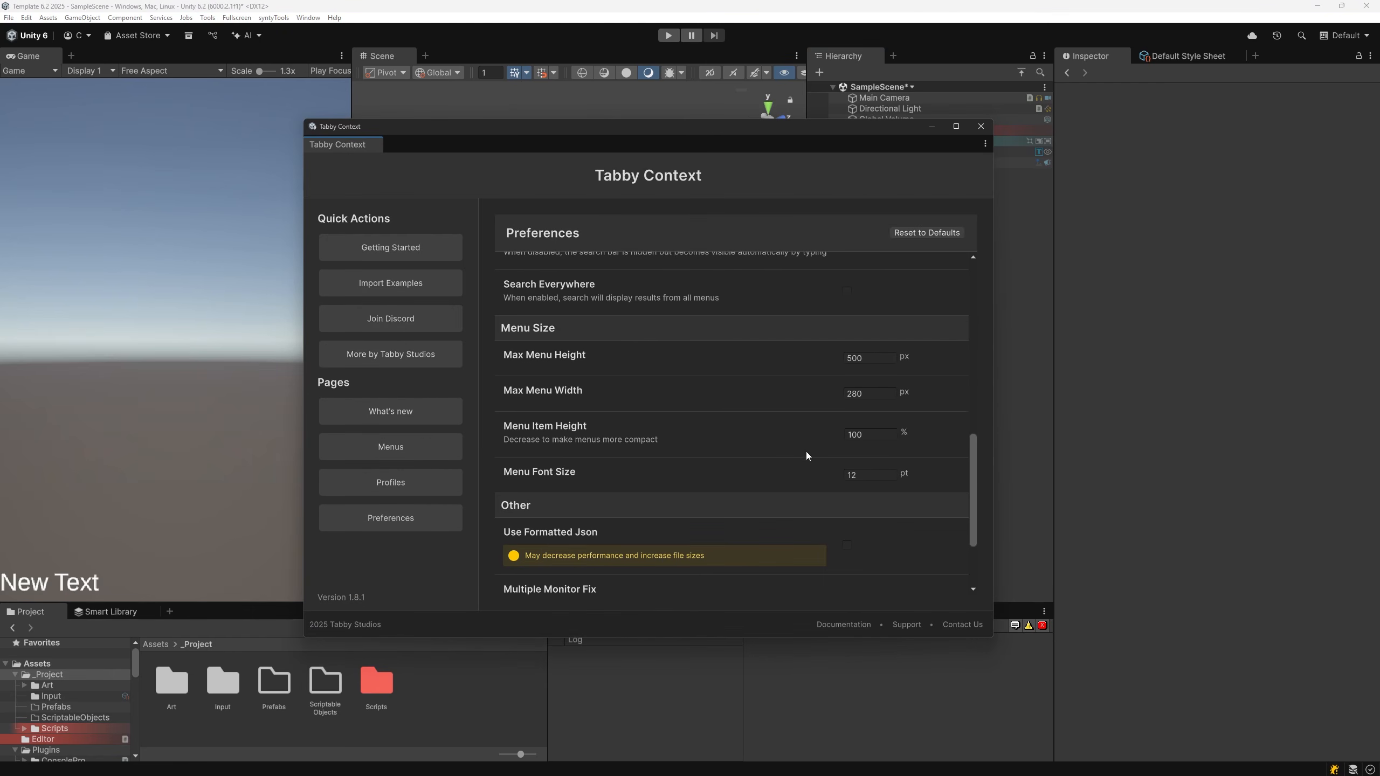
type("80")
left_click(977, 129)
Step: Create an empty GameObject named Worldbuilding and set it as the default parent
right_click(896, 202)
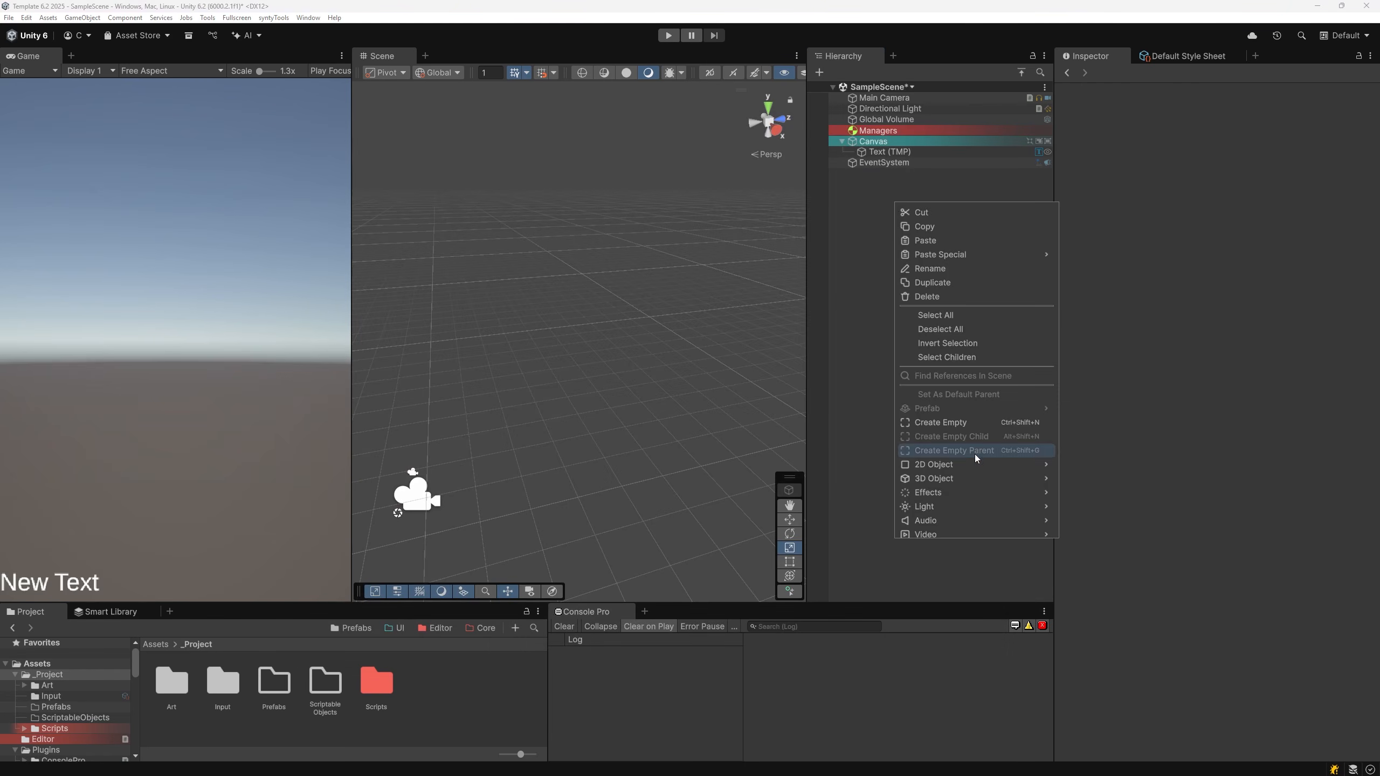
mouse_move(972, 453)
scroll(973, 453, "up", 3)
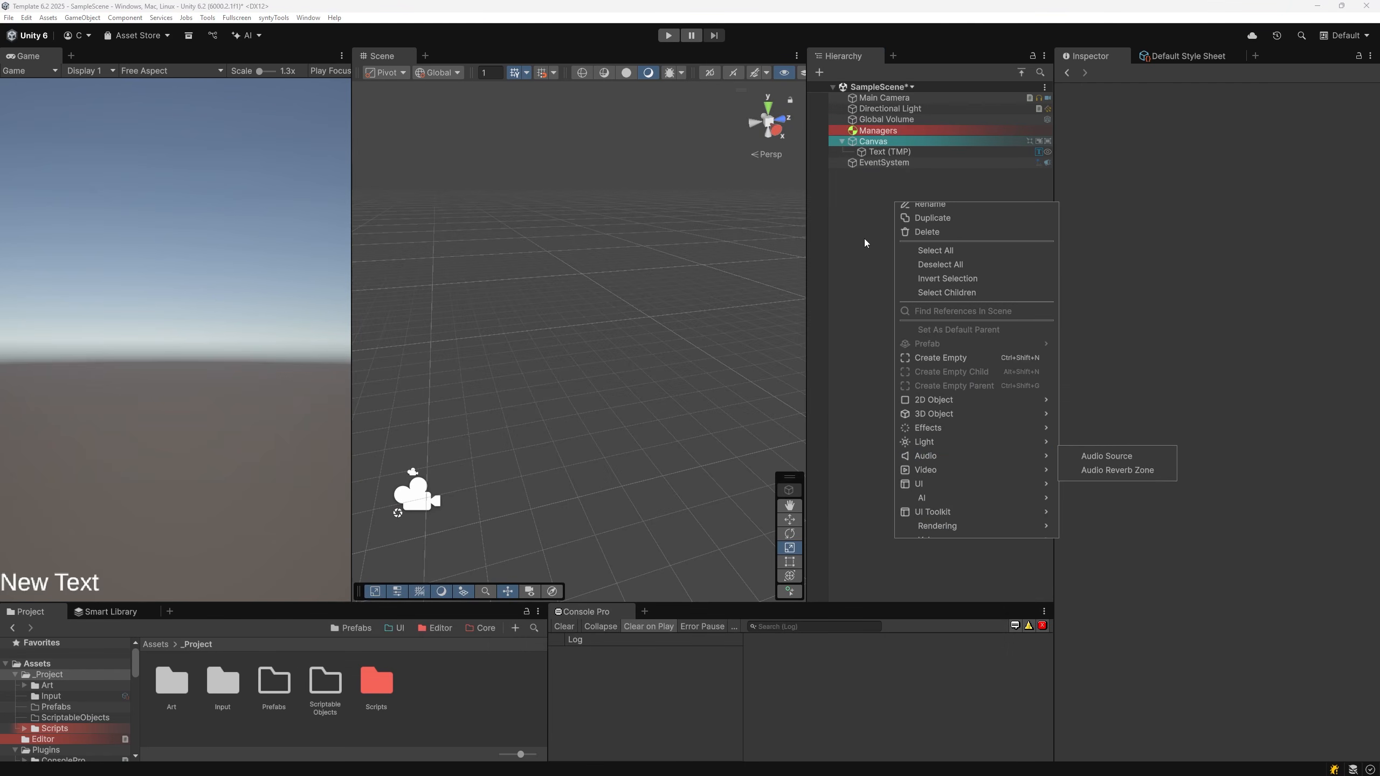
left_click(954, 357)
type("Worldbuilding")
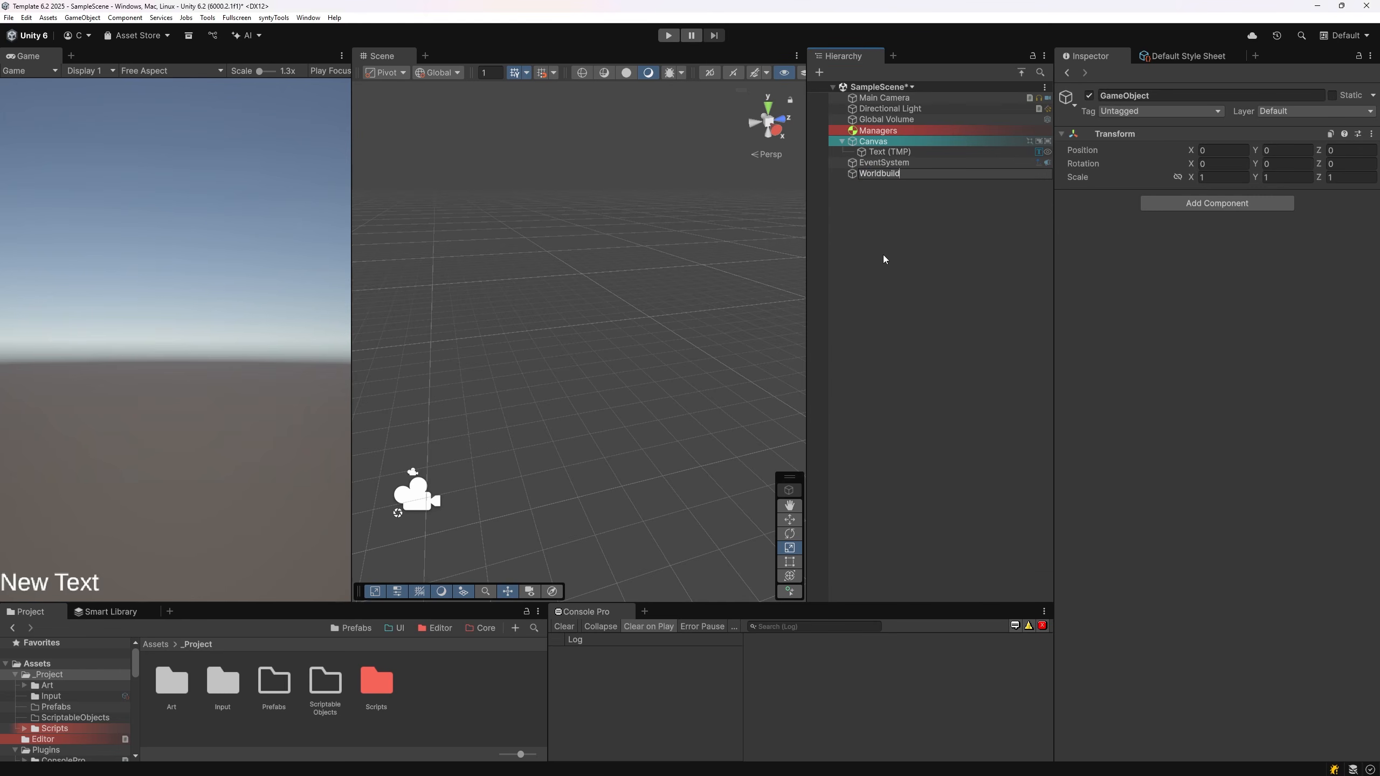
key("Return")
right_click(875, 174)
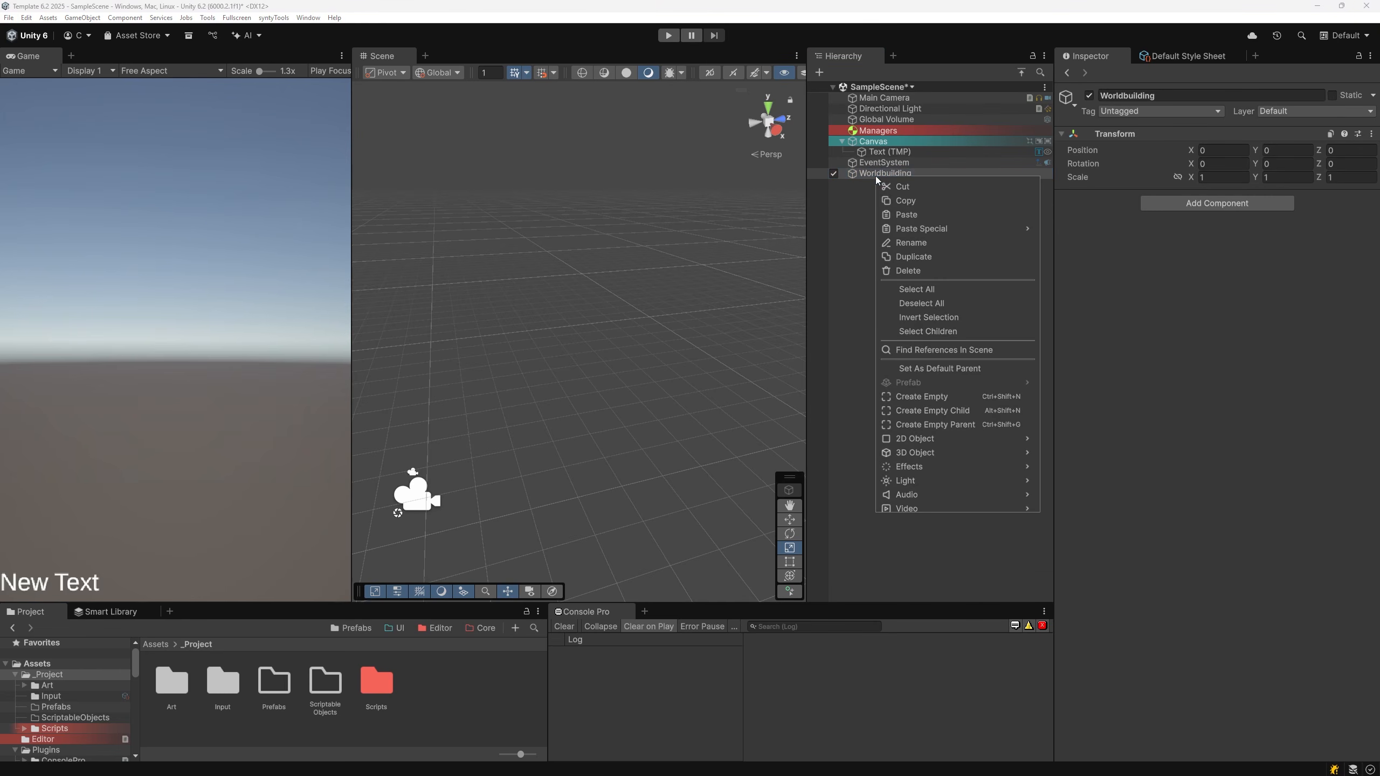
left_click(897, 368)
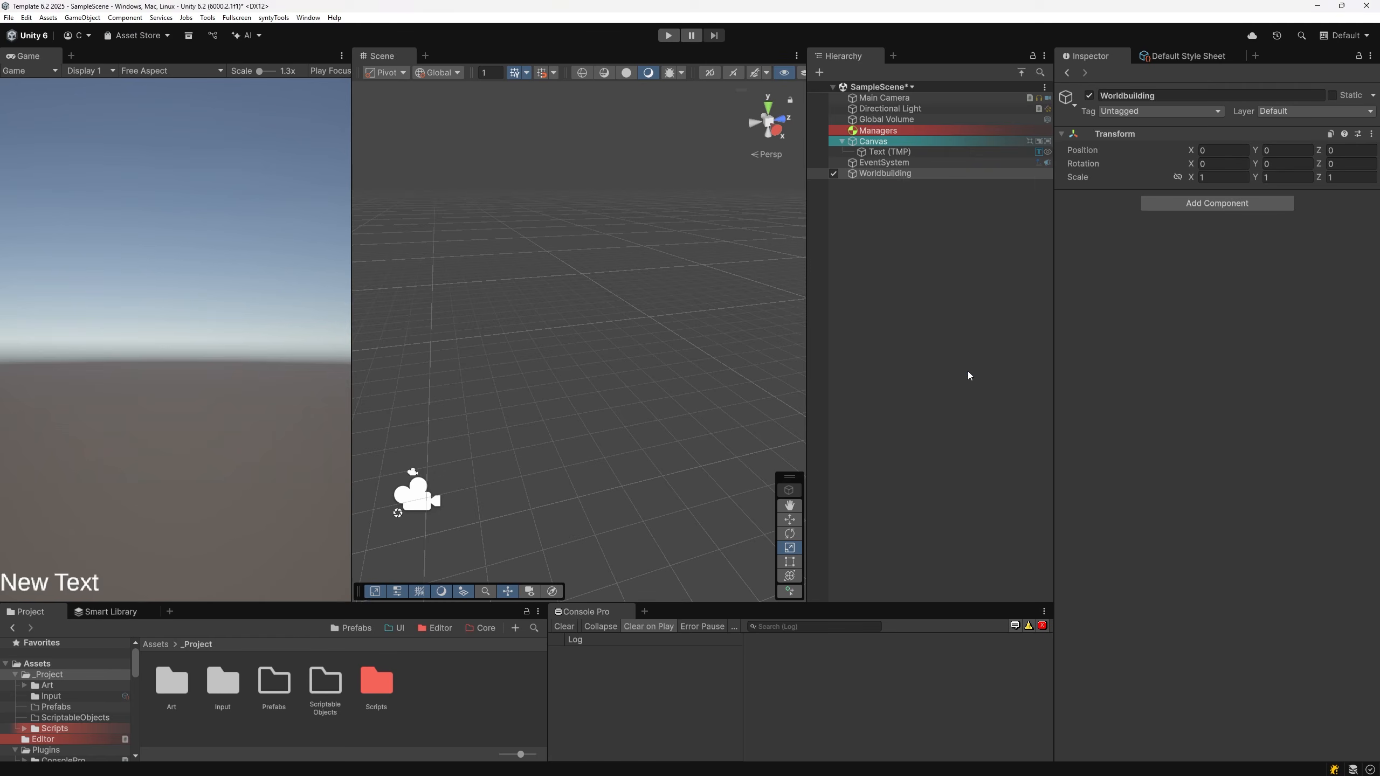
Step: Assign a camera icon to Main Camera and yellow icons to Directional Light and Global Volume, and move EventSystem directly below Global Volume
left_click(855, 102, "alt")
left_click(884, 136)
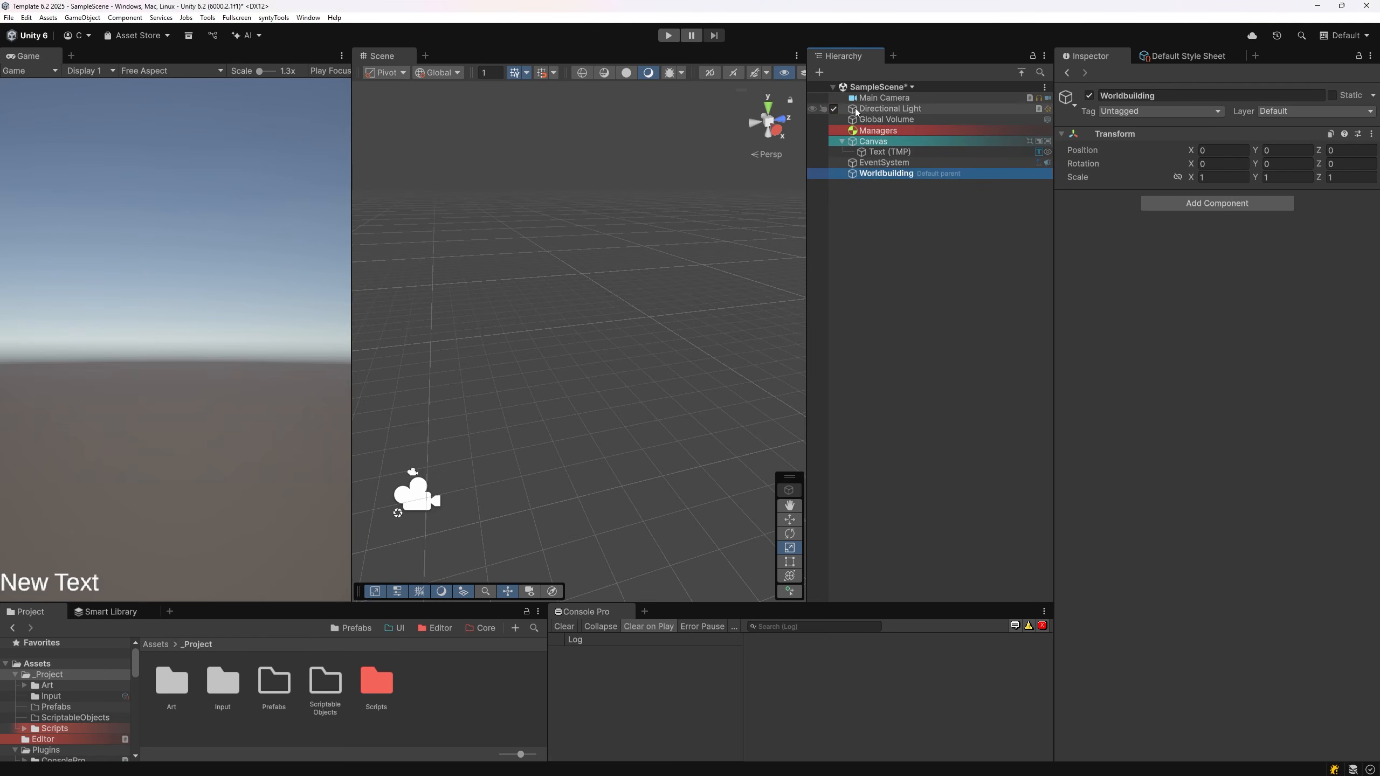
left_click(852, 108, "alt")
left_click(863, 123)
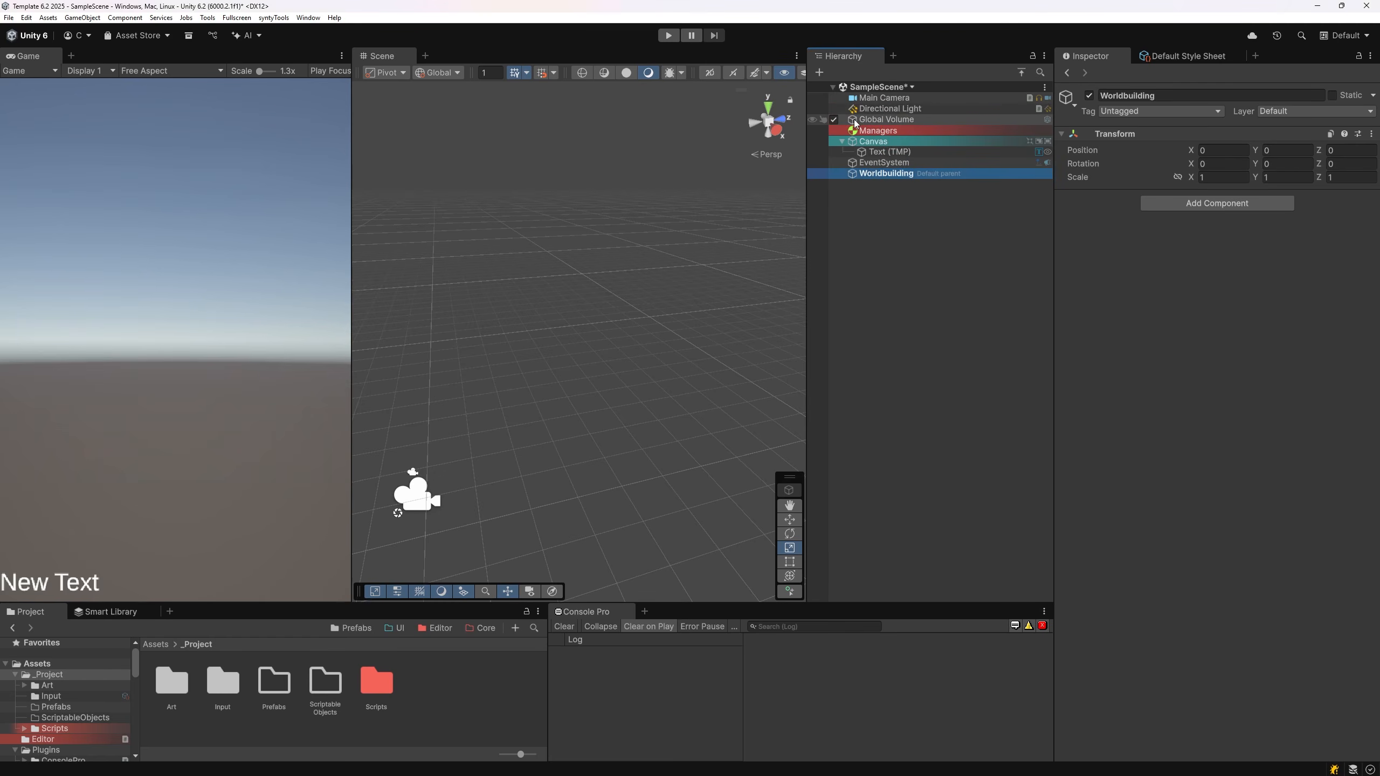
left_click(853, 119, "alt")
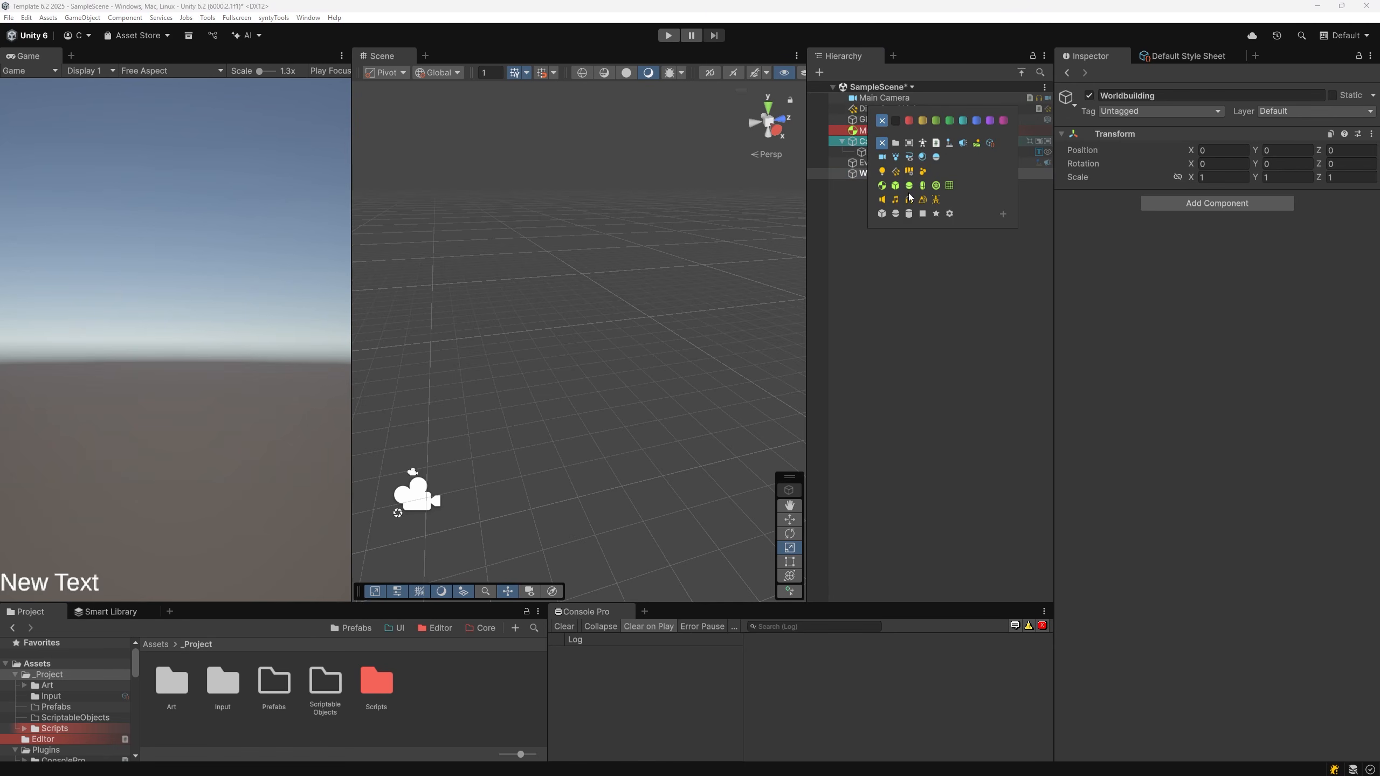
left_click(909, 171)
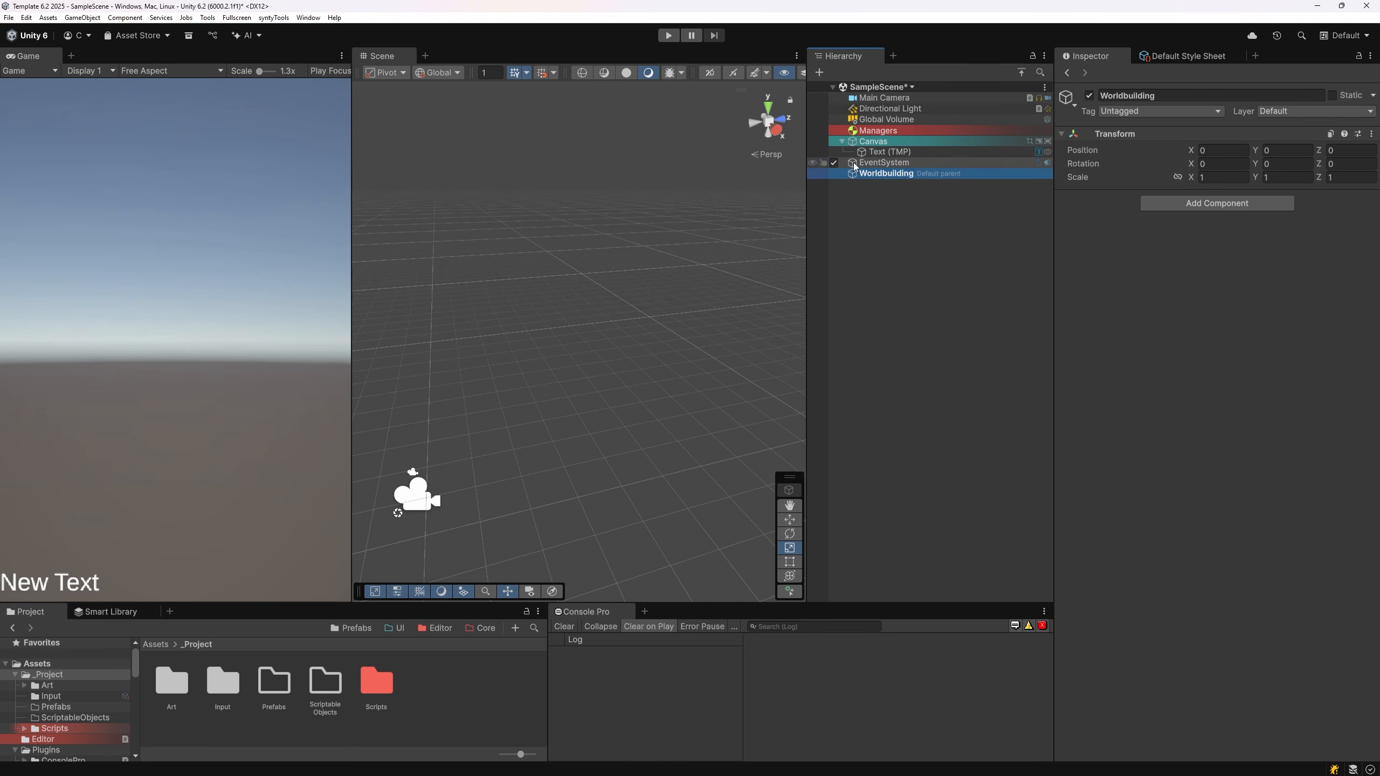
left_click_drag(870, 165, 870, 125)
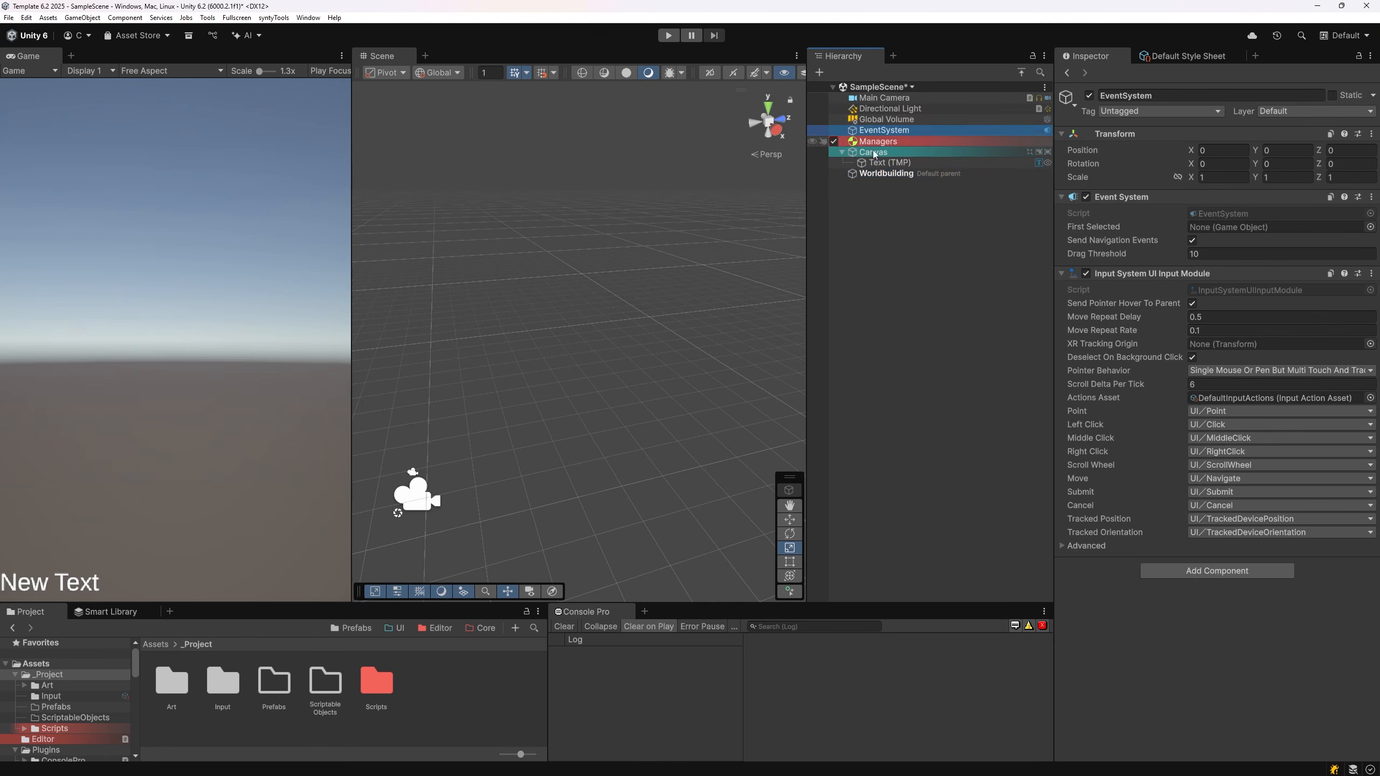
left_click(877, 200)
Step: Create an empty GameObject under Worldbuilding and give it a blank name
right_click(877, 200)
left_click(949, 410)
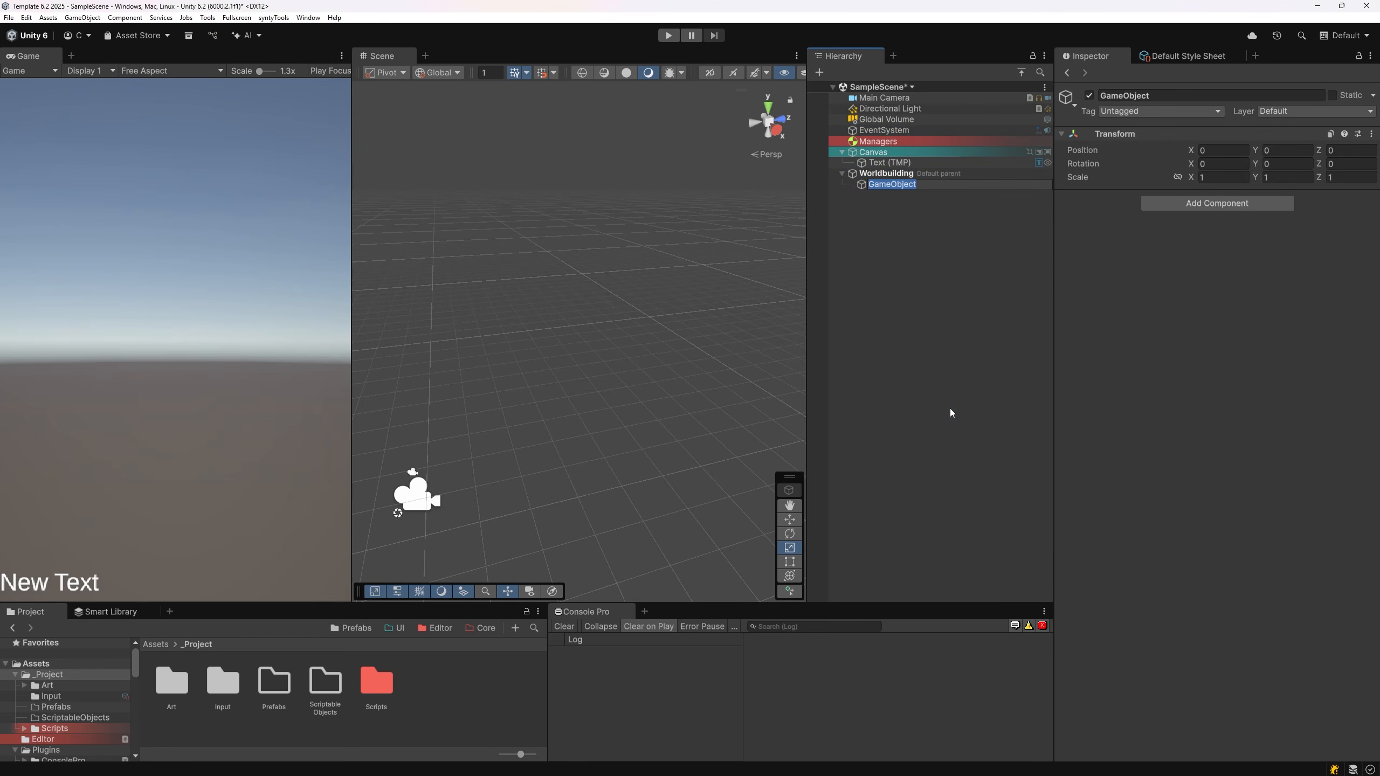
key("BackSpace")
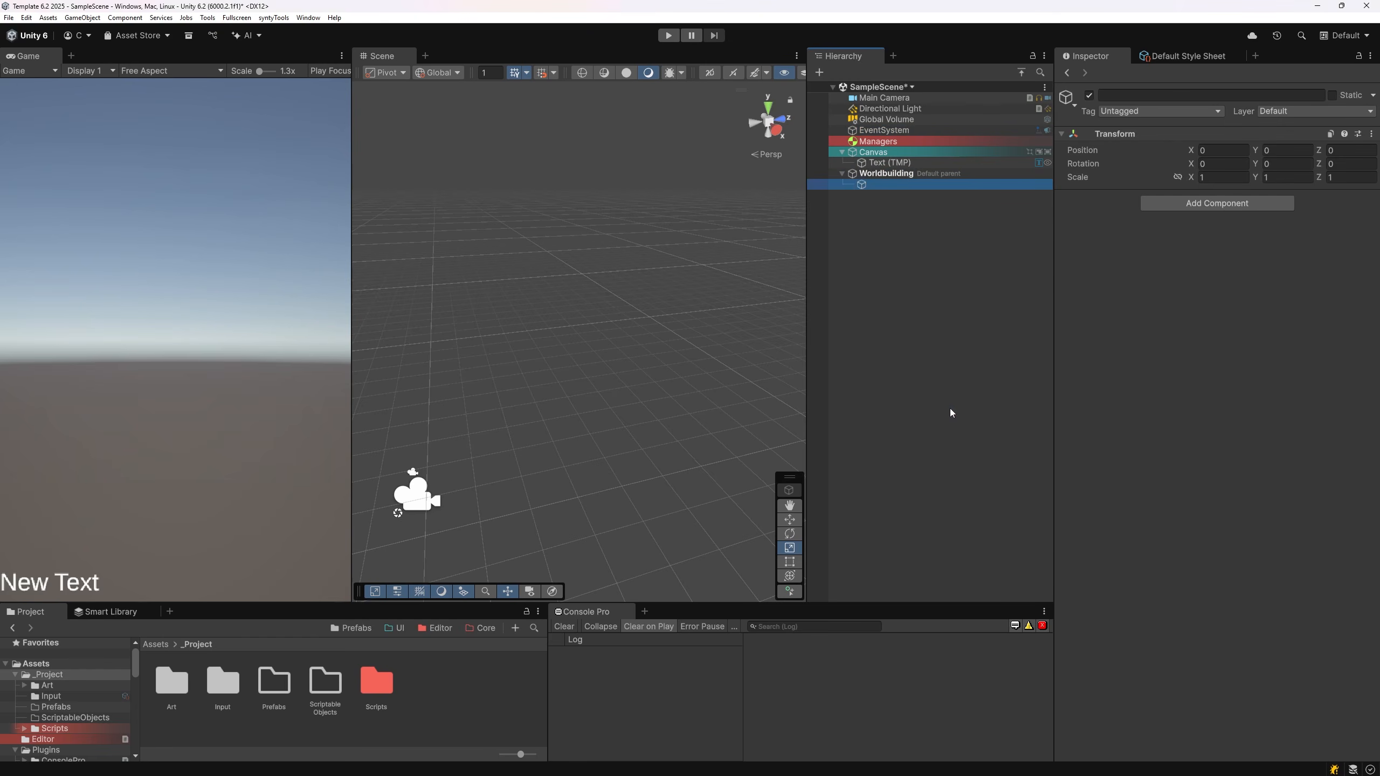
Step: Apply the dark row colour to the blank-named object and move it out of Worldbuilding to the root level just above it
left_click(863, 184, "alt")
left_click(904, 186)
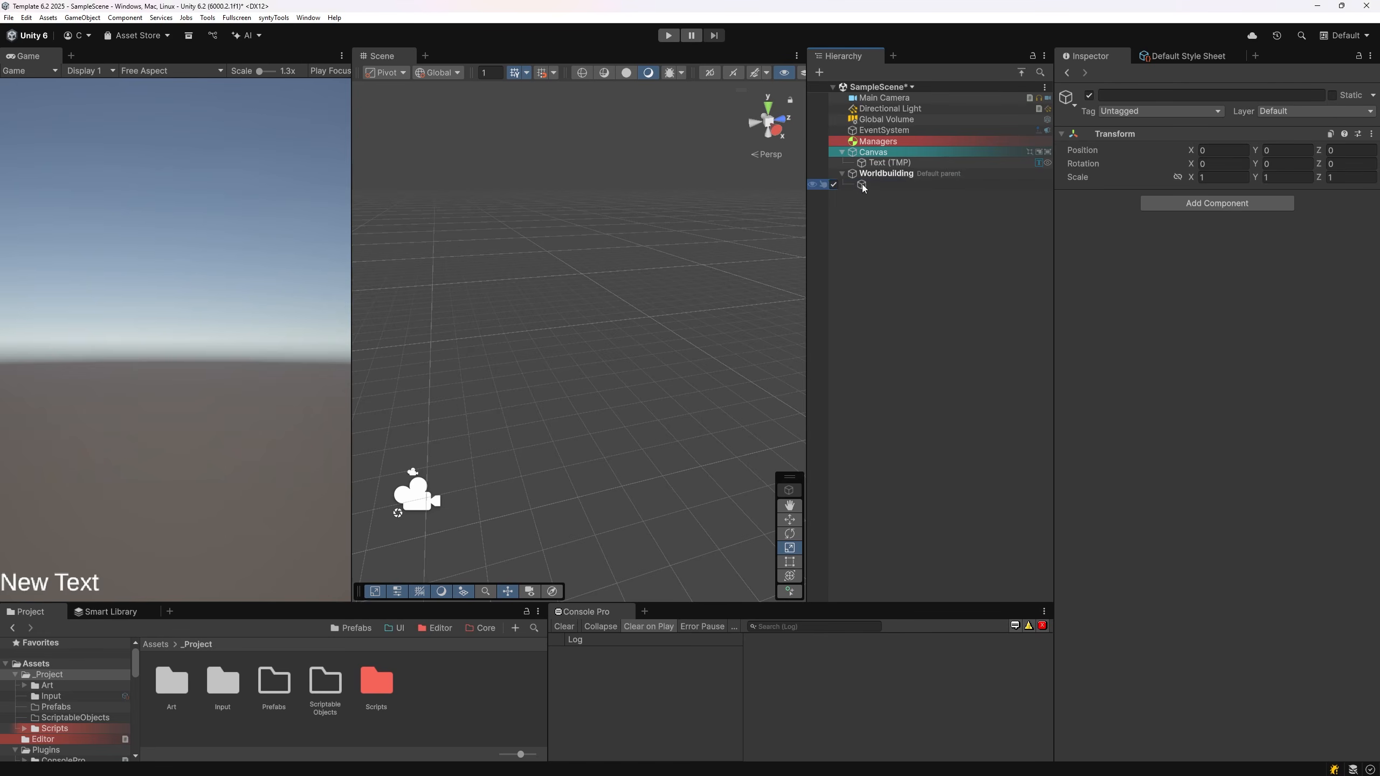
left_click_drag(863, 185, 851, 173)
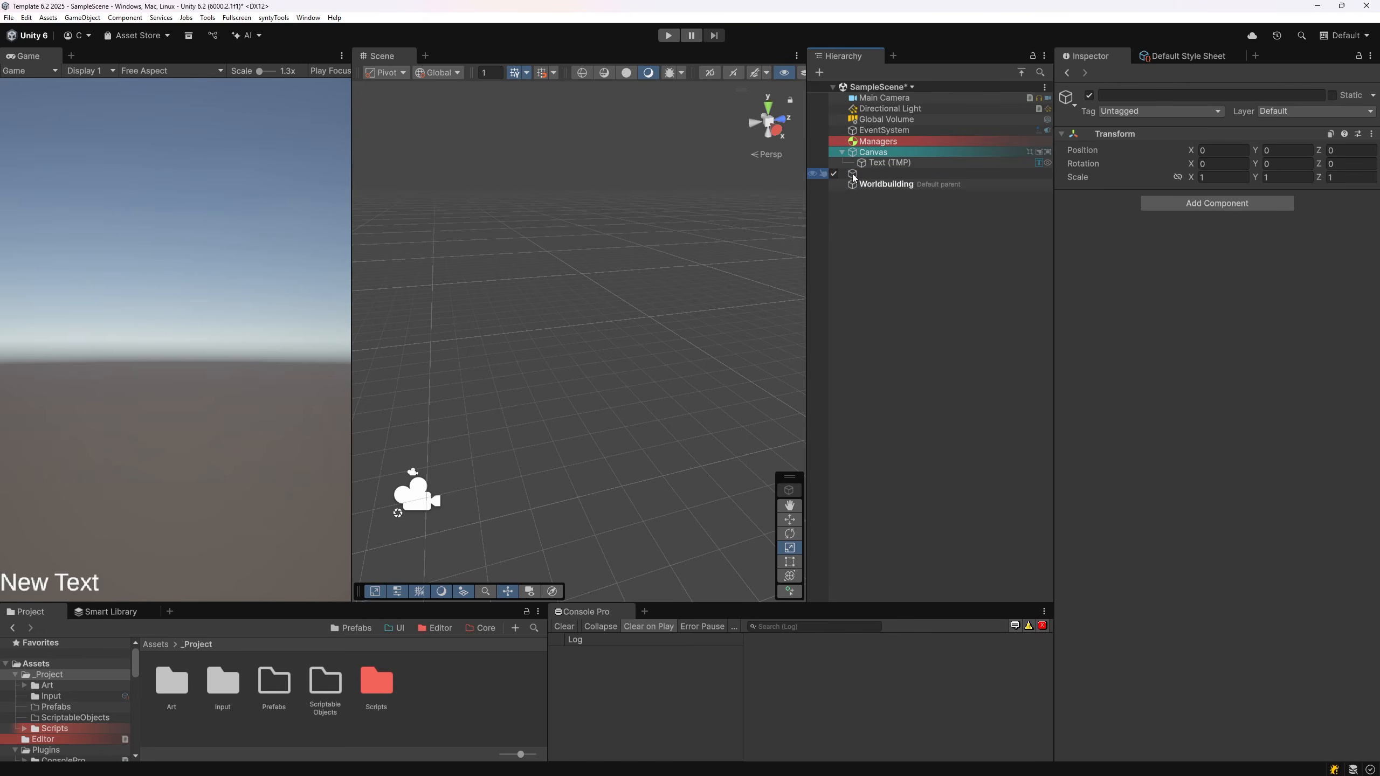
Step: Add a tiny, nearly invisible dark icon to a new row of the vHierarchy palette
left_click(853, 175, "alt")
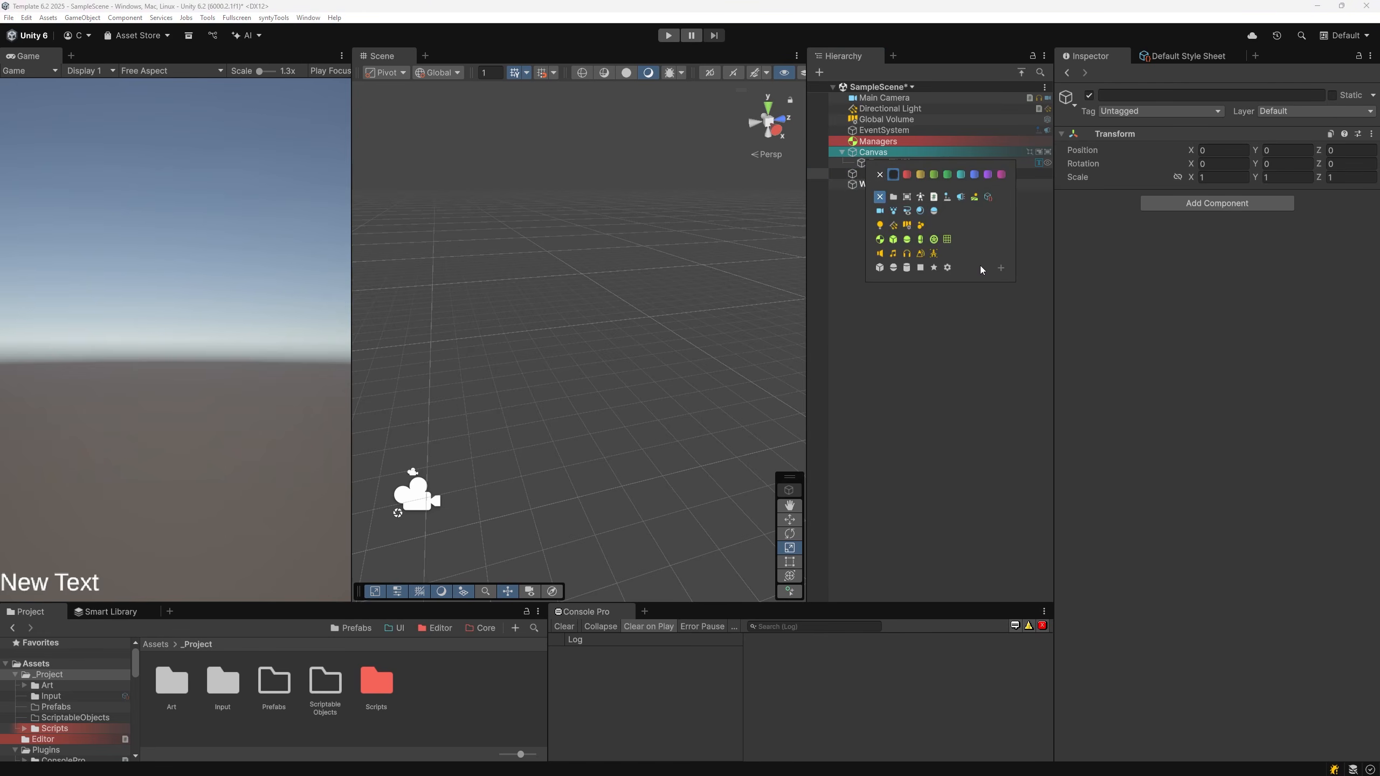
left_click(1002, 268)
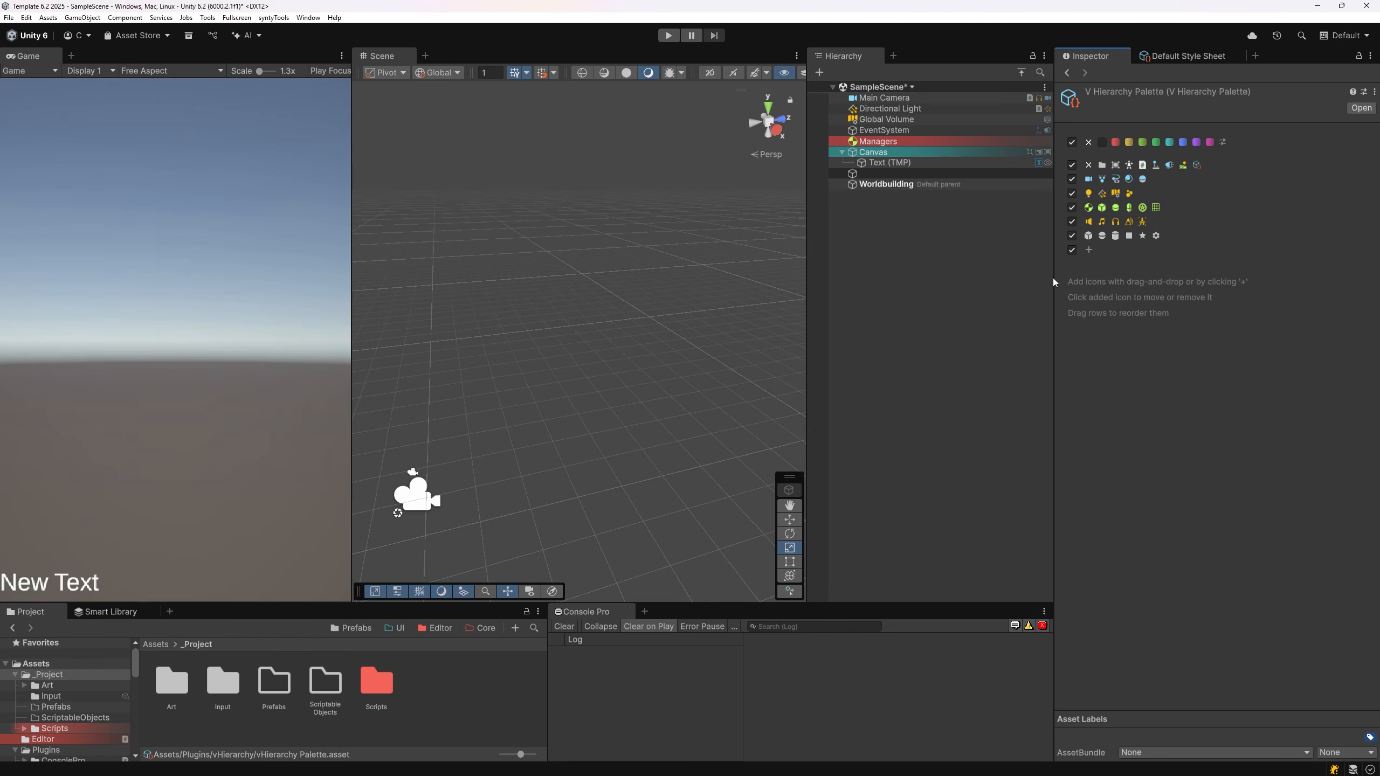
left_click(1089, 250)
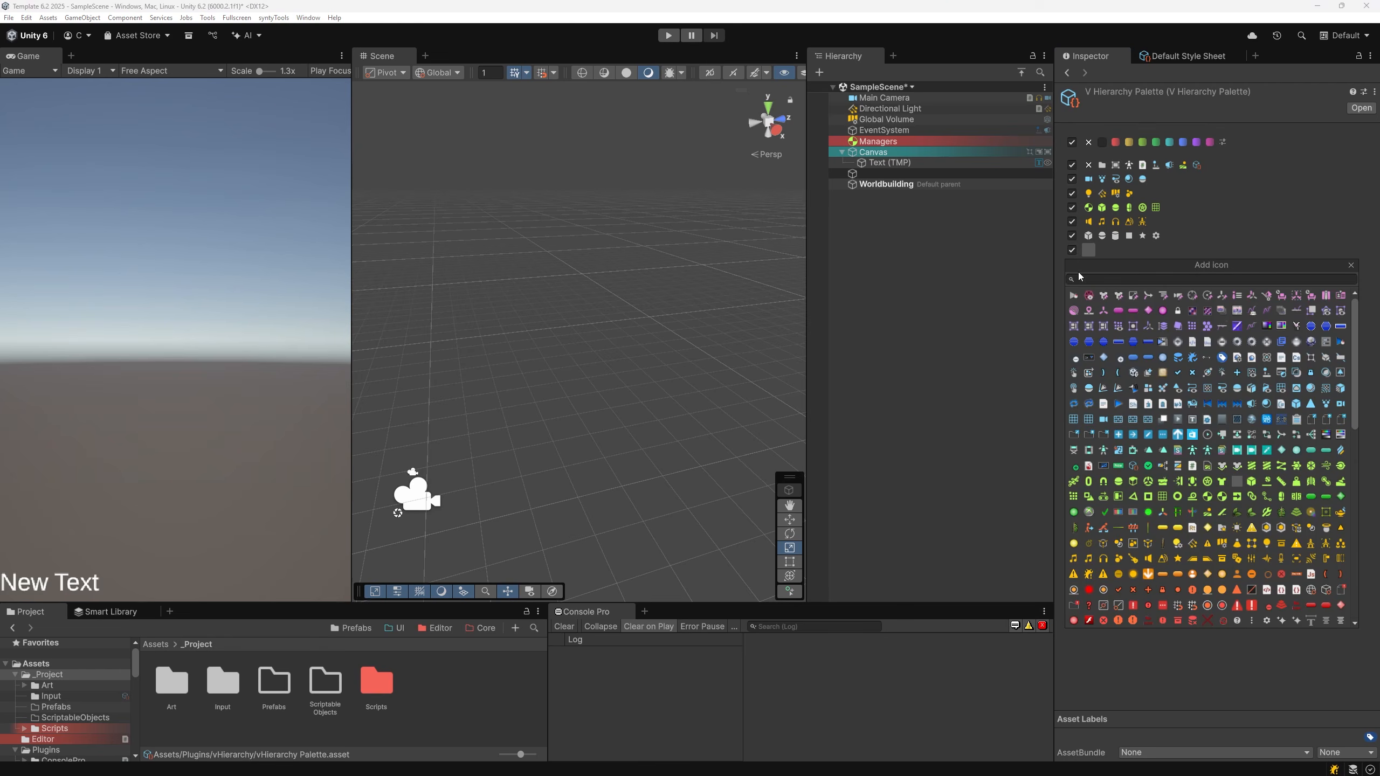
left_click_drag(1354, 320, 1291, 506)
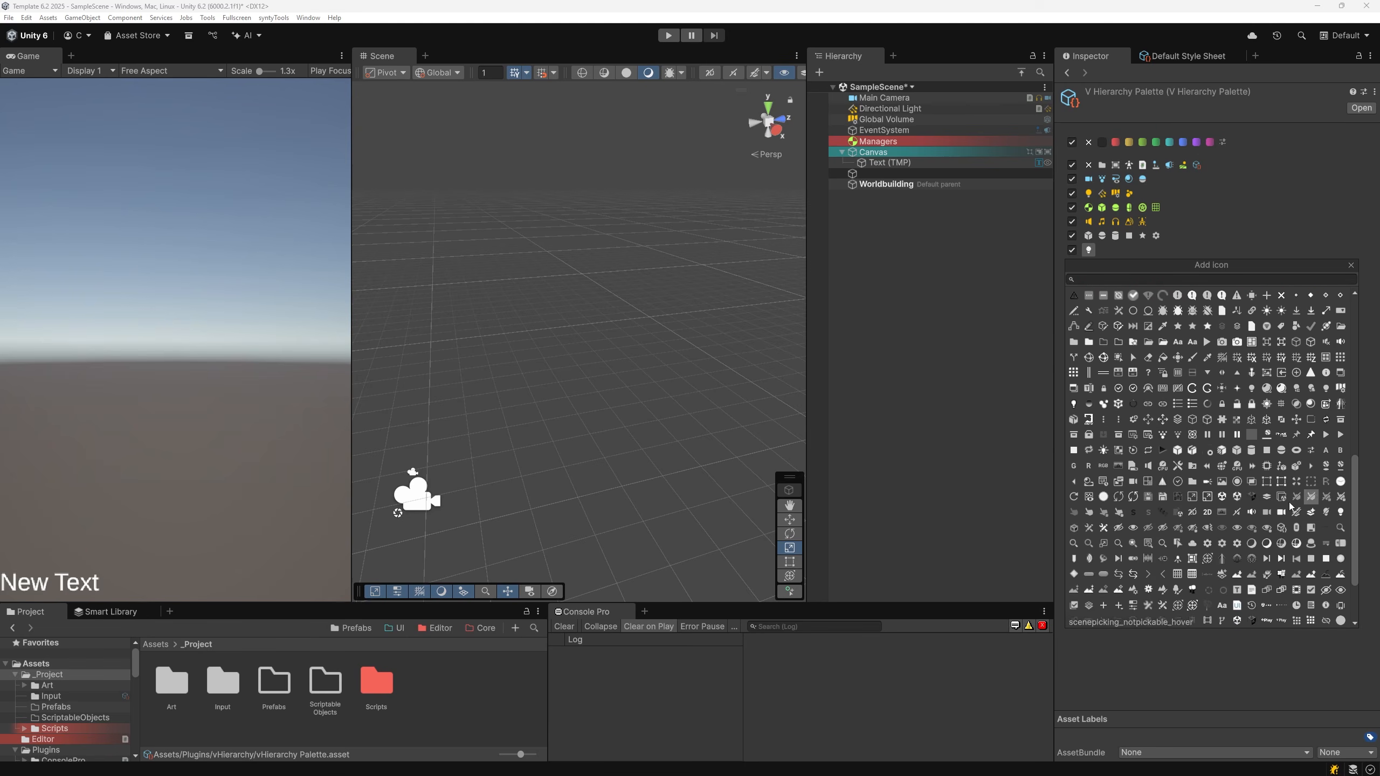
left_click(1131, 513)
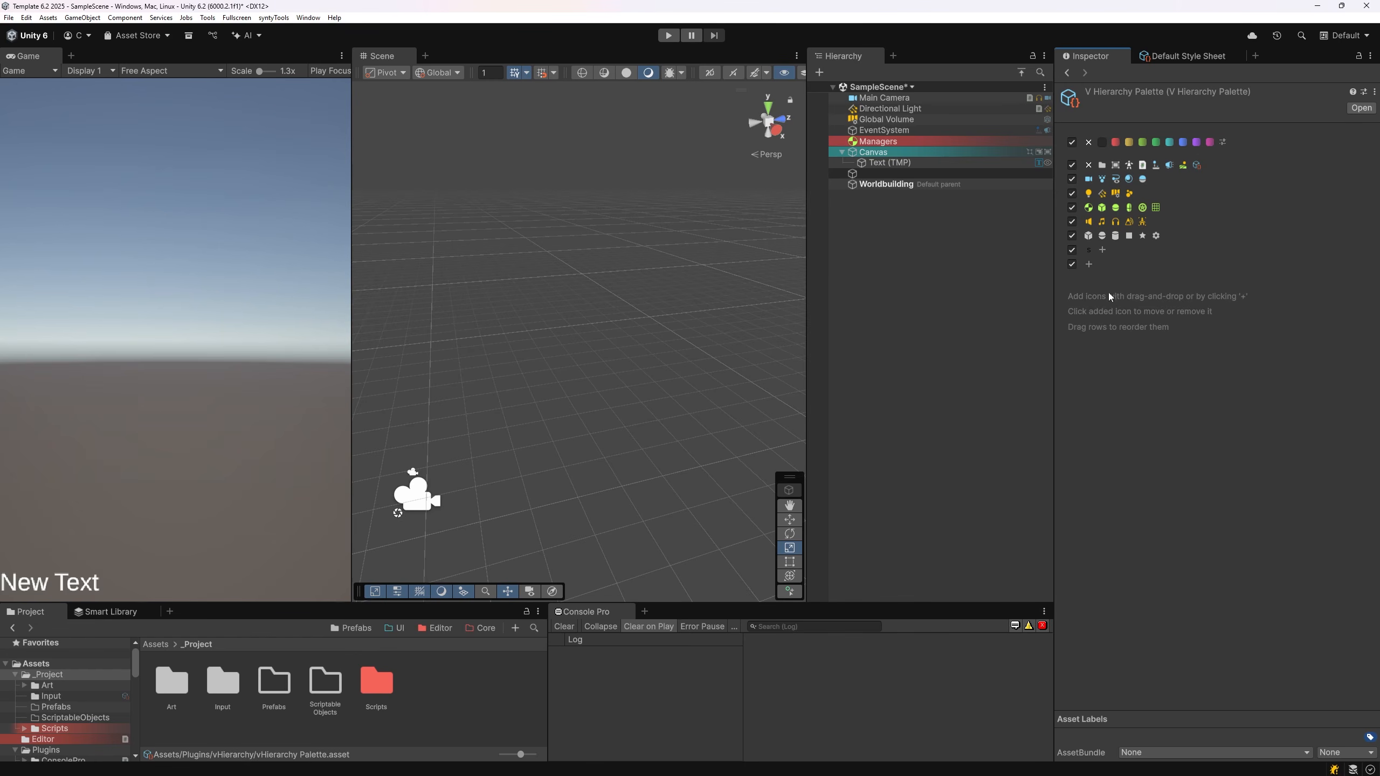
Step: Assign the newly added dark palette icon to the blank-named separator object above Worldbuilding
left_click(852, 174, "alt")
left_click(881, 285)
left_click(863, 235)
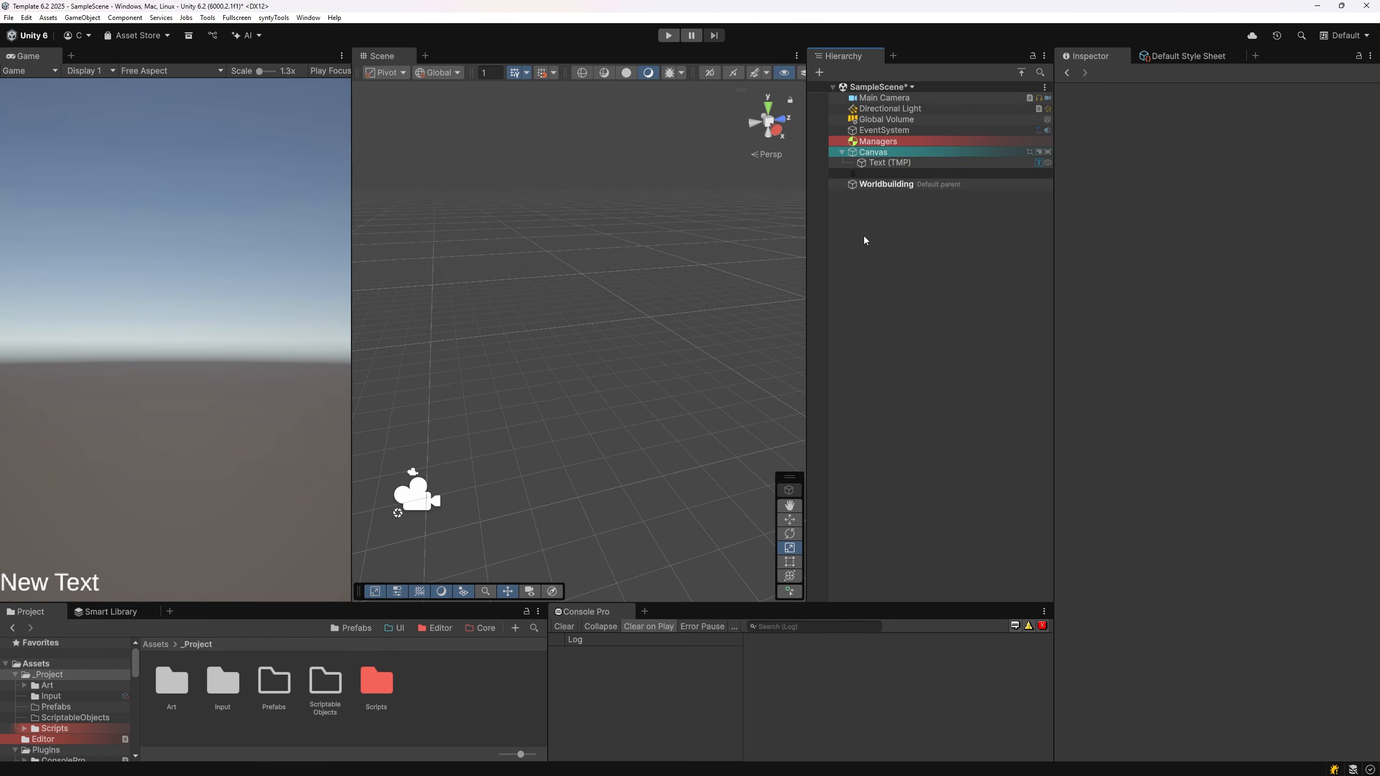
left_click(870, 173)
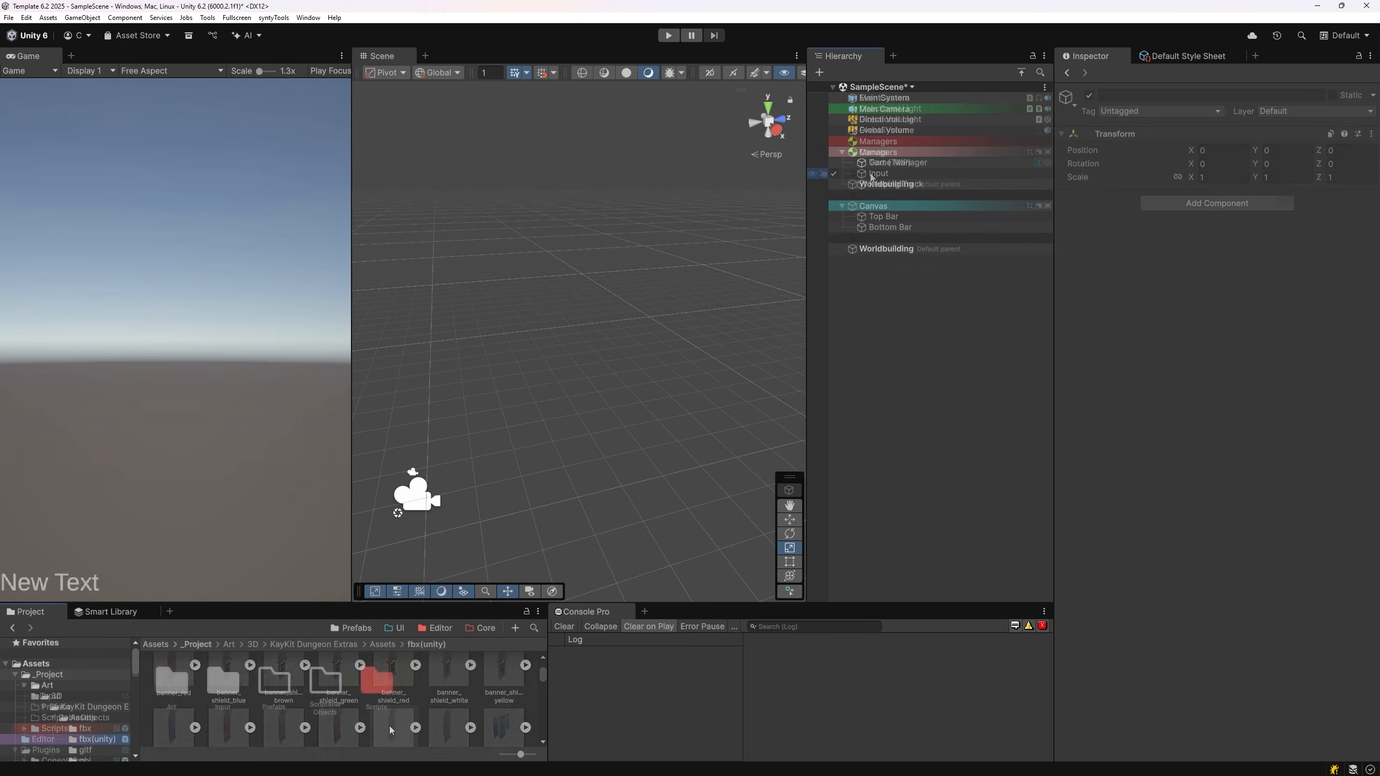
Step: Place the banner_thin_white and bed_A_stacked models from the fbx(unity) folder into the scene
left_click_drag(606, 393, 606, 393)
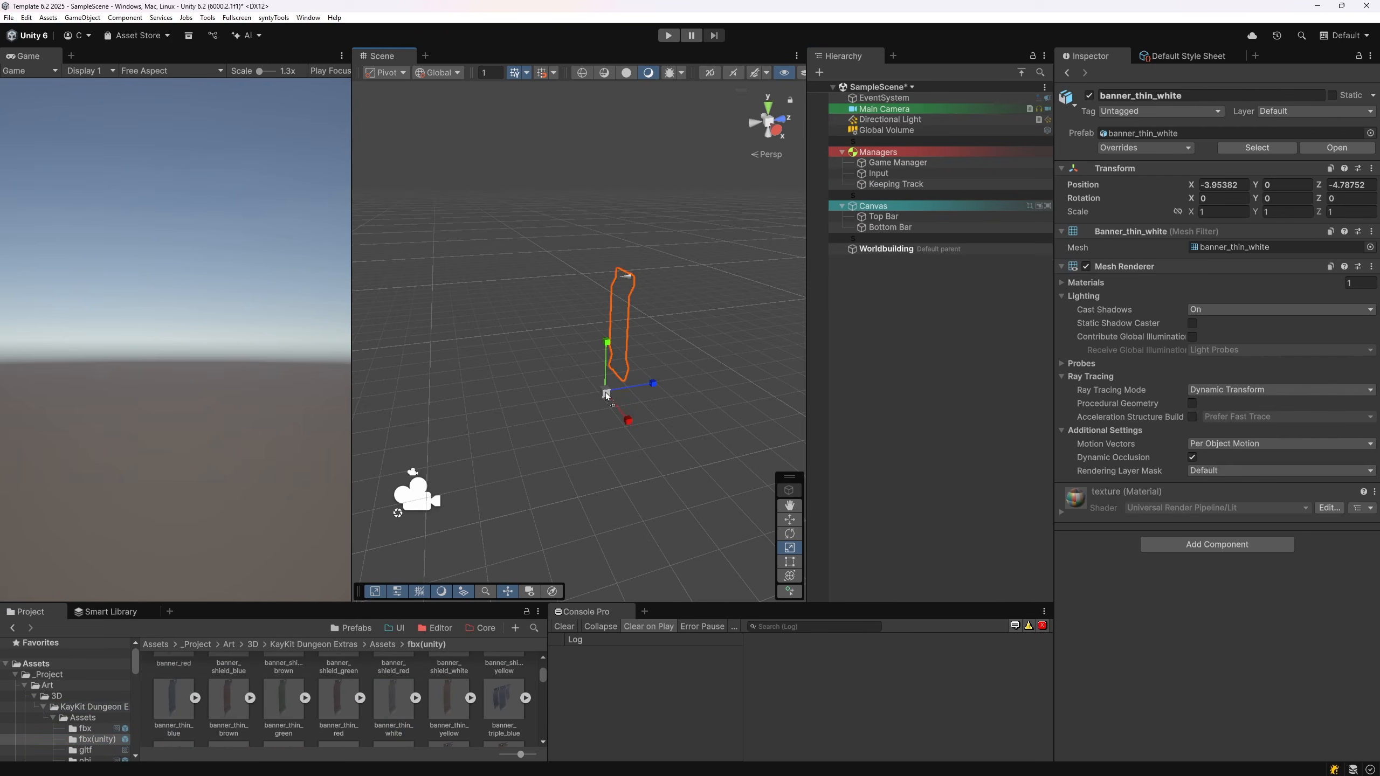
scroll(410, 714, "down", 3)
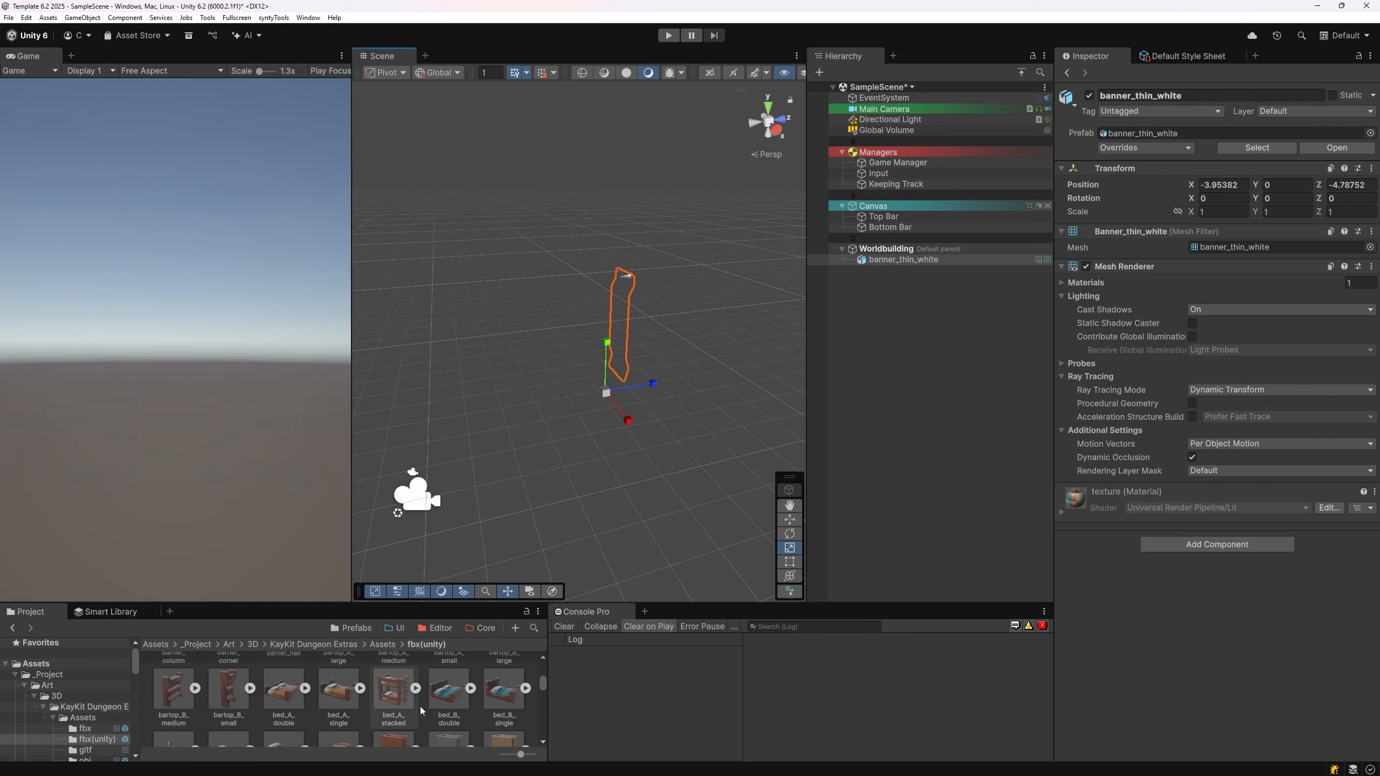
left_click_drag(421, 707, 527, 407)
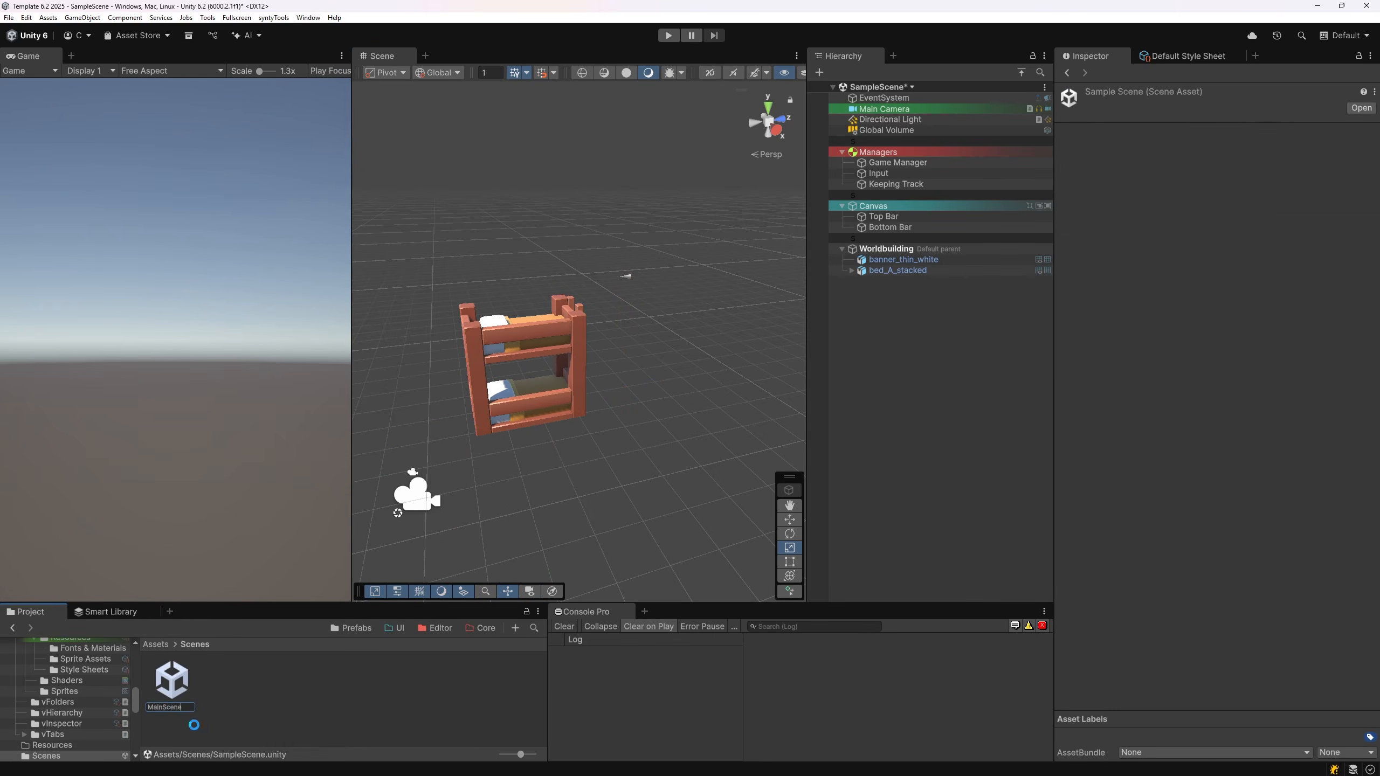
Step: Rename the SampleScene asset as MainScene and create a new scene named Main Menu in the Scenes folder
key("Return")
left_click(261, 688)
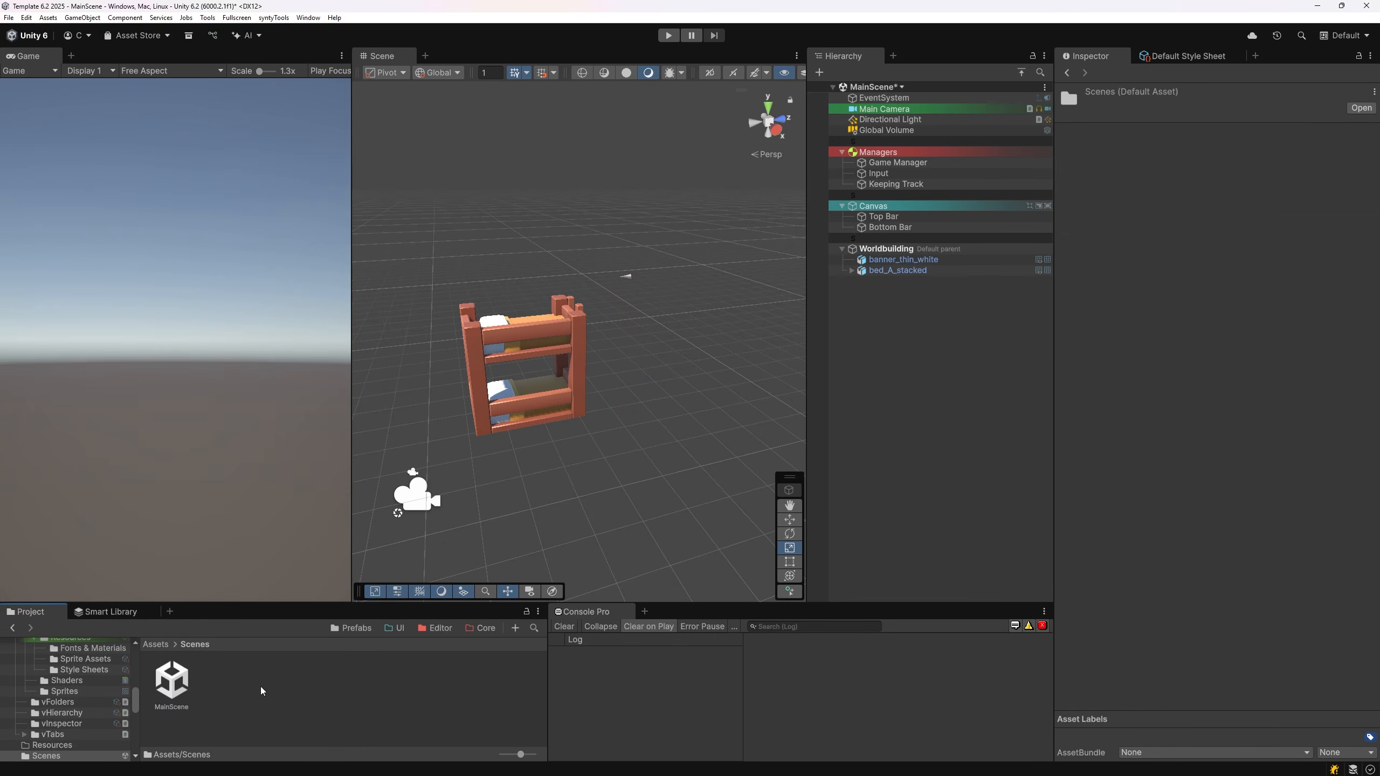
right_click(261, 686)
mouse_move(395, 449)
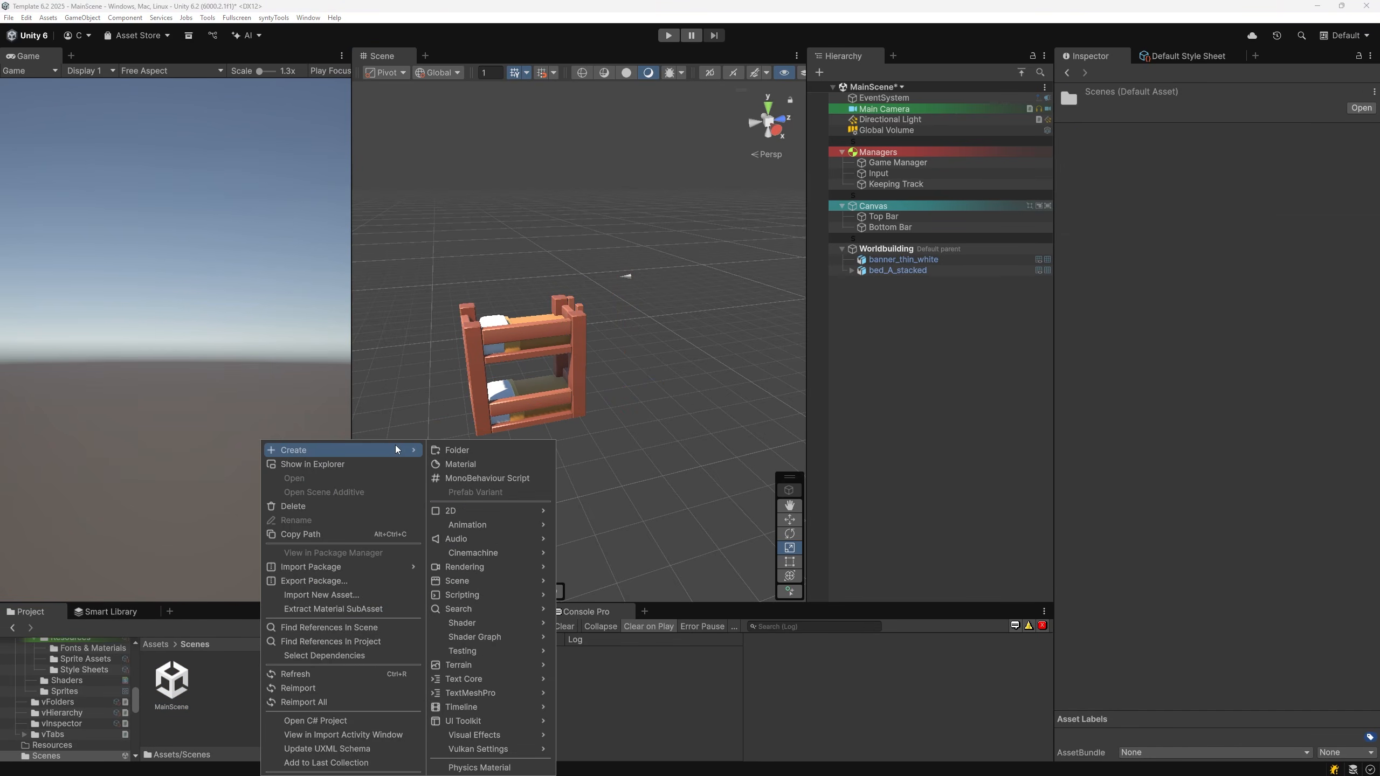
mouse_move(509, 583)
left_click(618, 579)
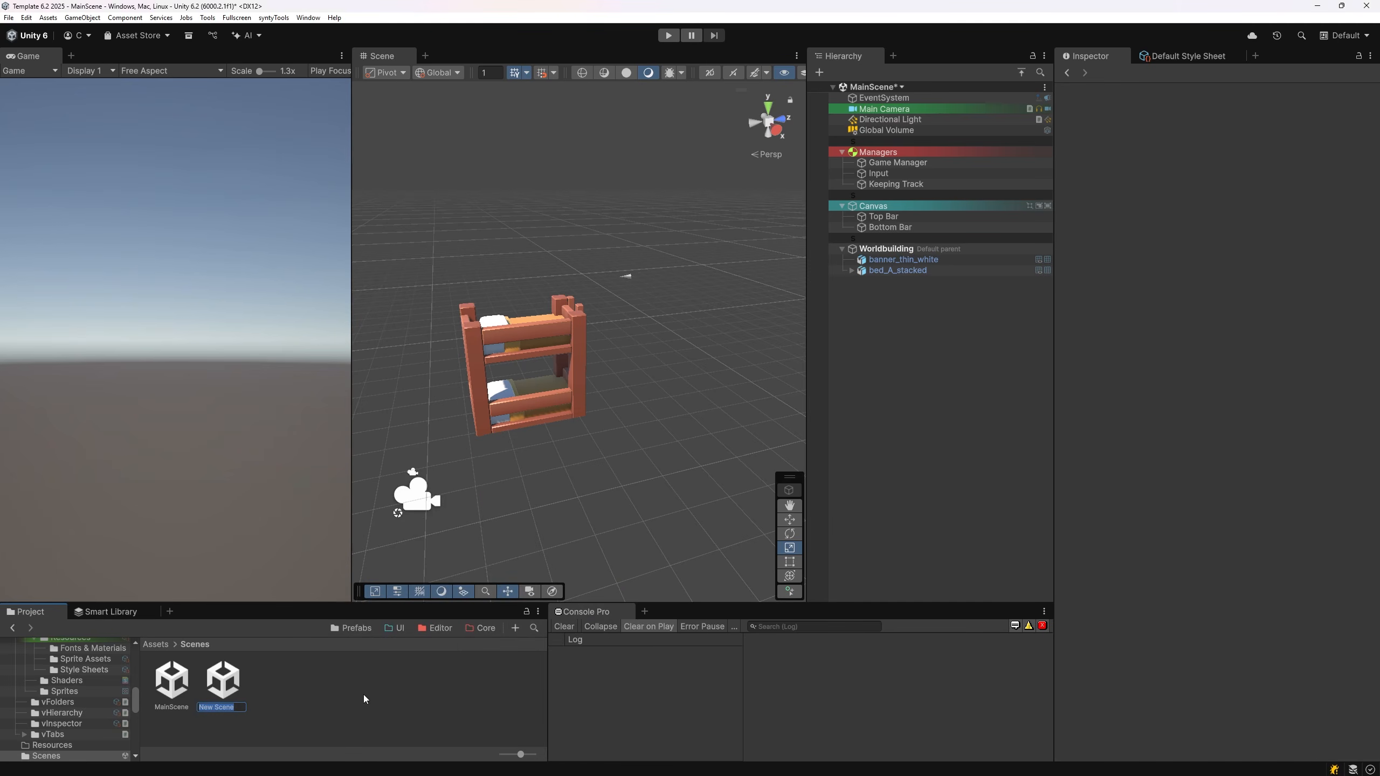
type("Main Menu")
key("Return")
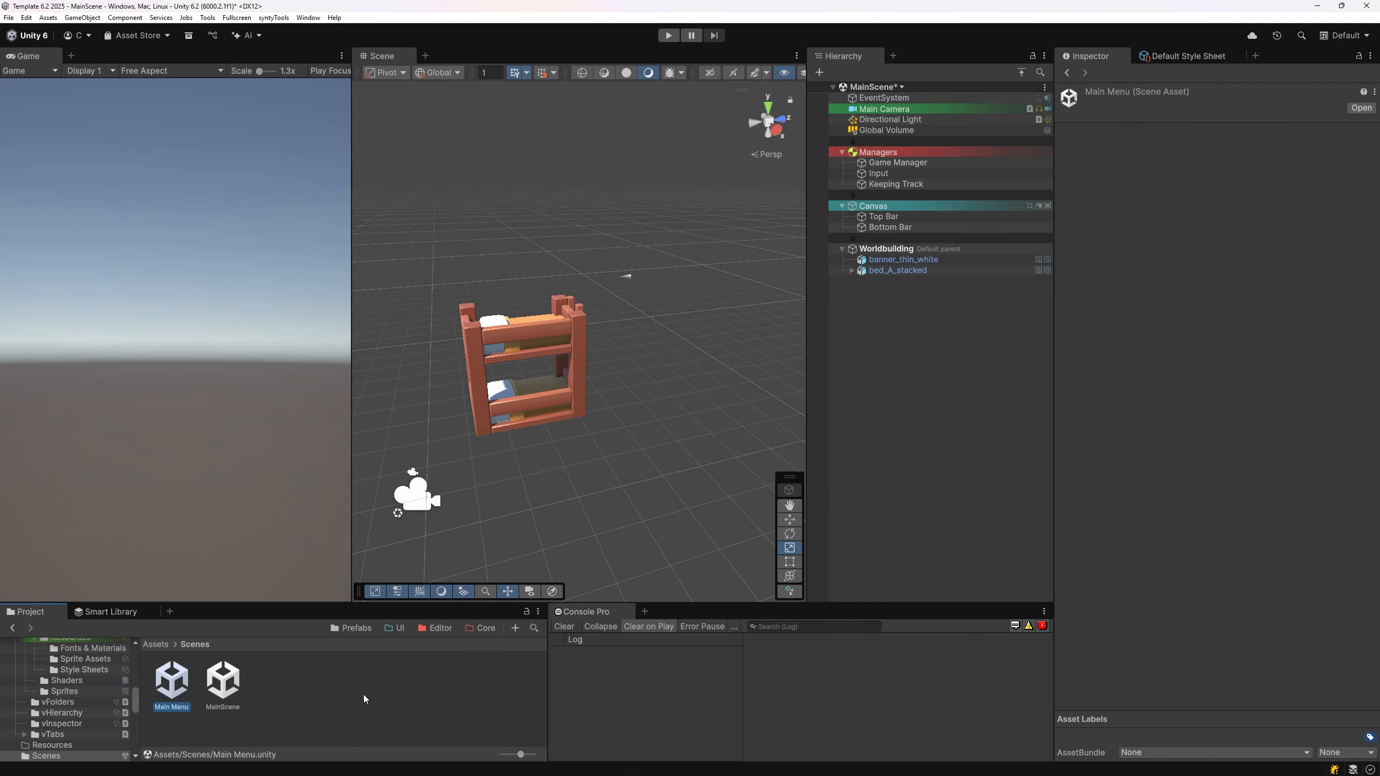
Step: Add the Main Menu scene to the Scene List in the Build Profiles
left_click(10, 17)
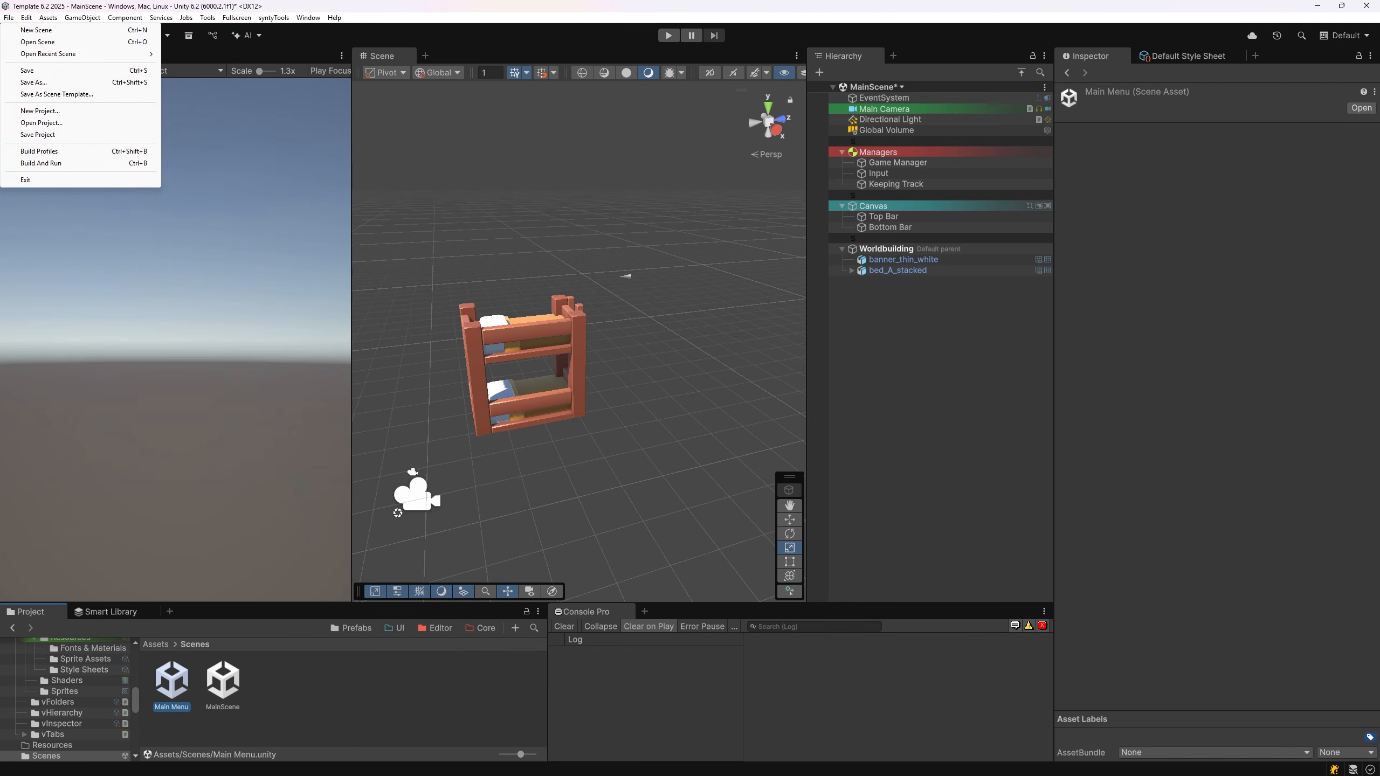
left_click(38, 151)
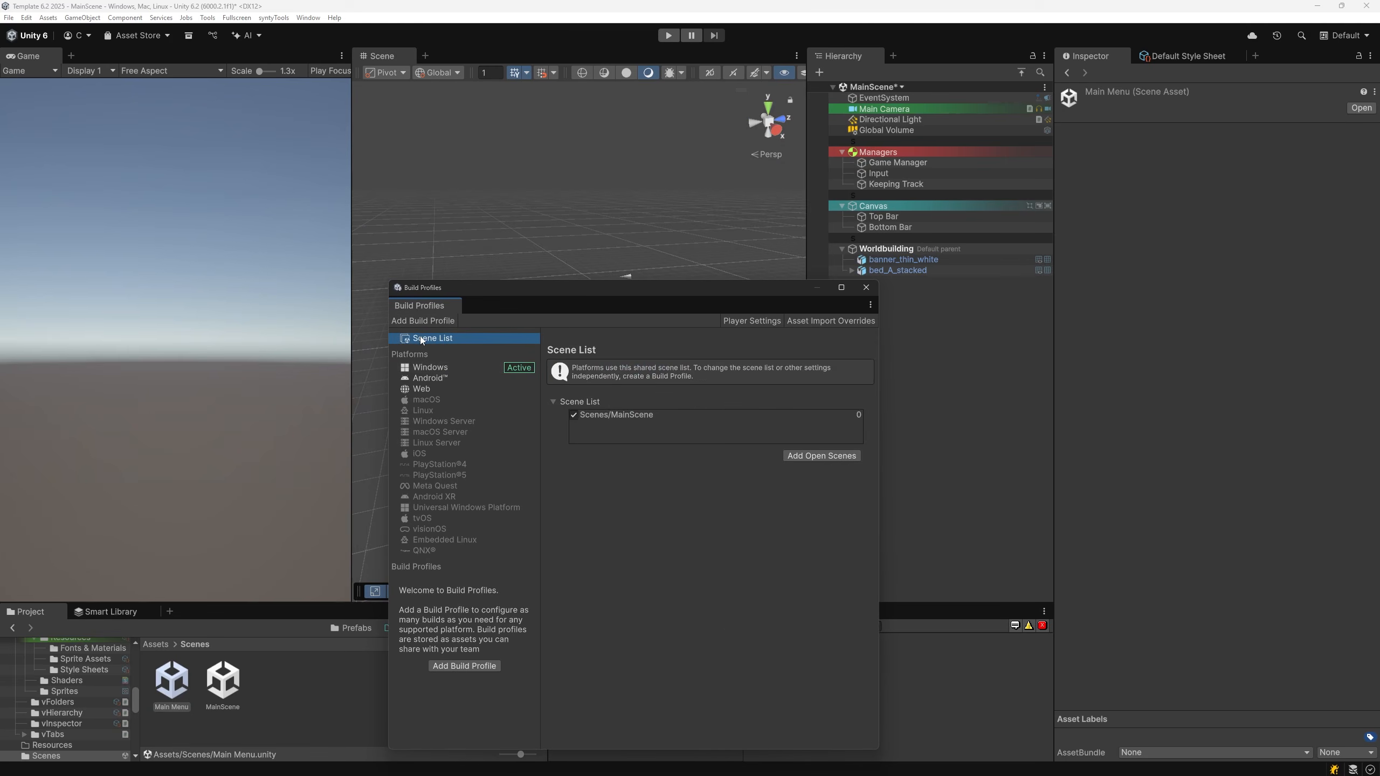
left_click_drag(172, 680, 641, 437)
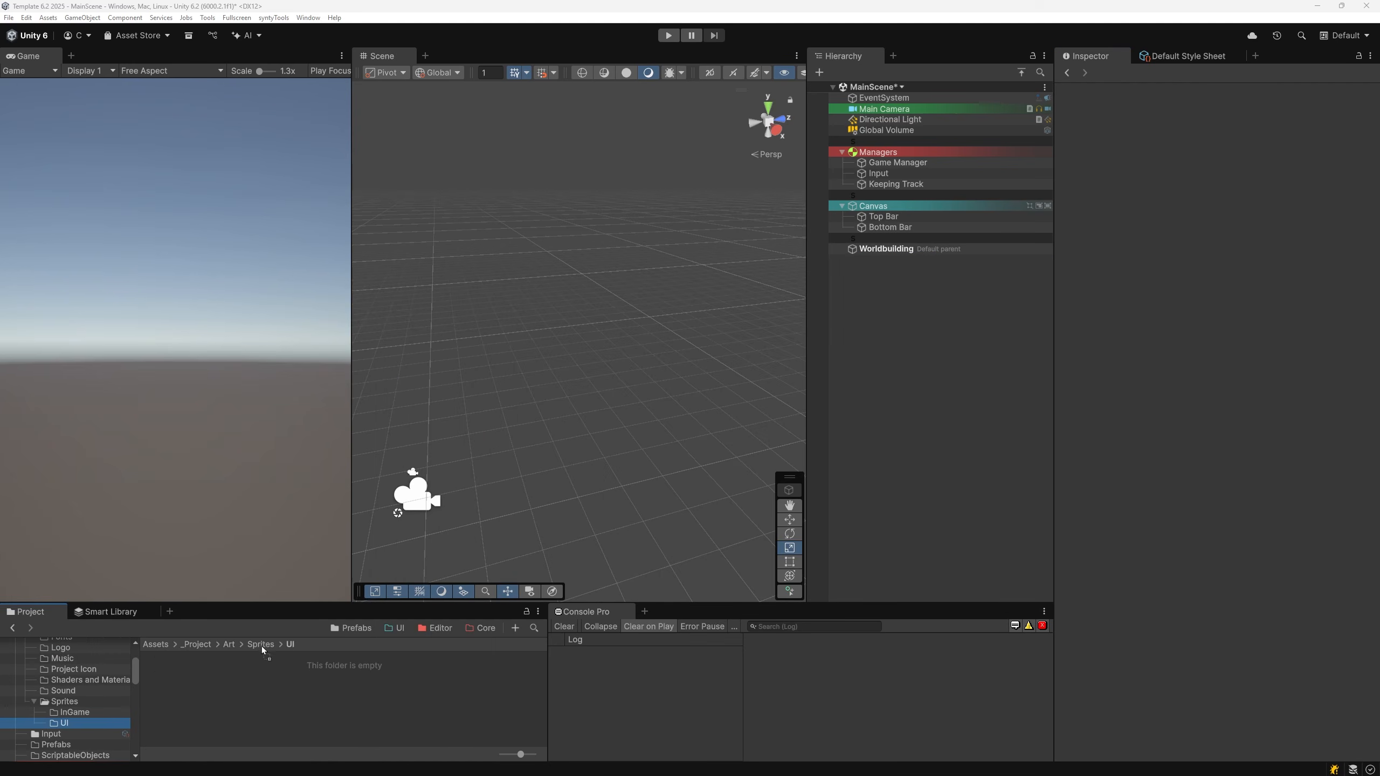
Step: Import the OnePixel image into the Sprites/UI folder and add a UI Image as a child of Top Bar
left_click_drag(261, 646, 234, 701)
left_click(883, 216)
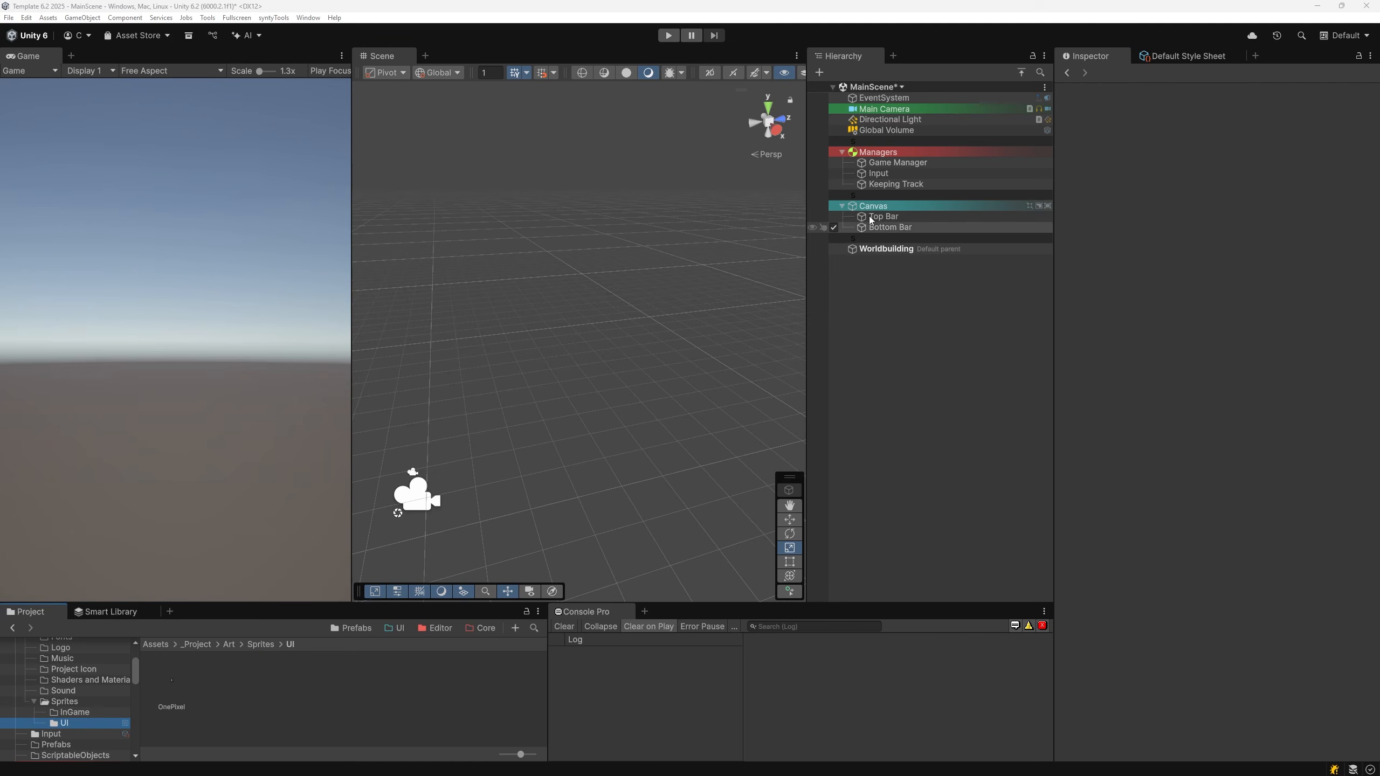
right_click(870, 218)
scroll(926, 532, "down", 3)
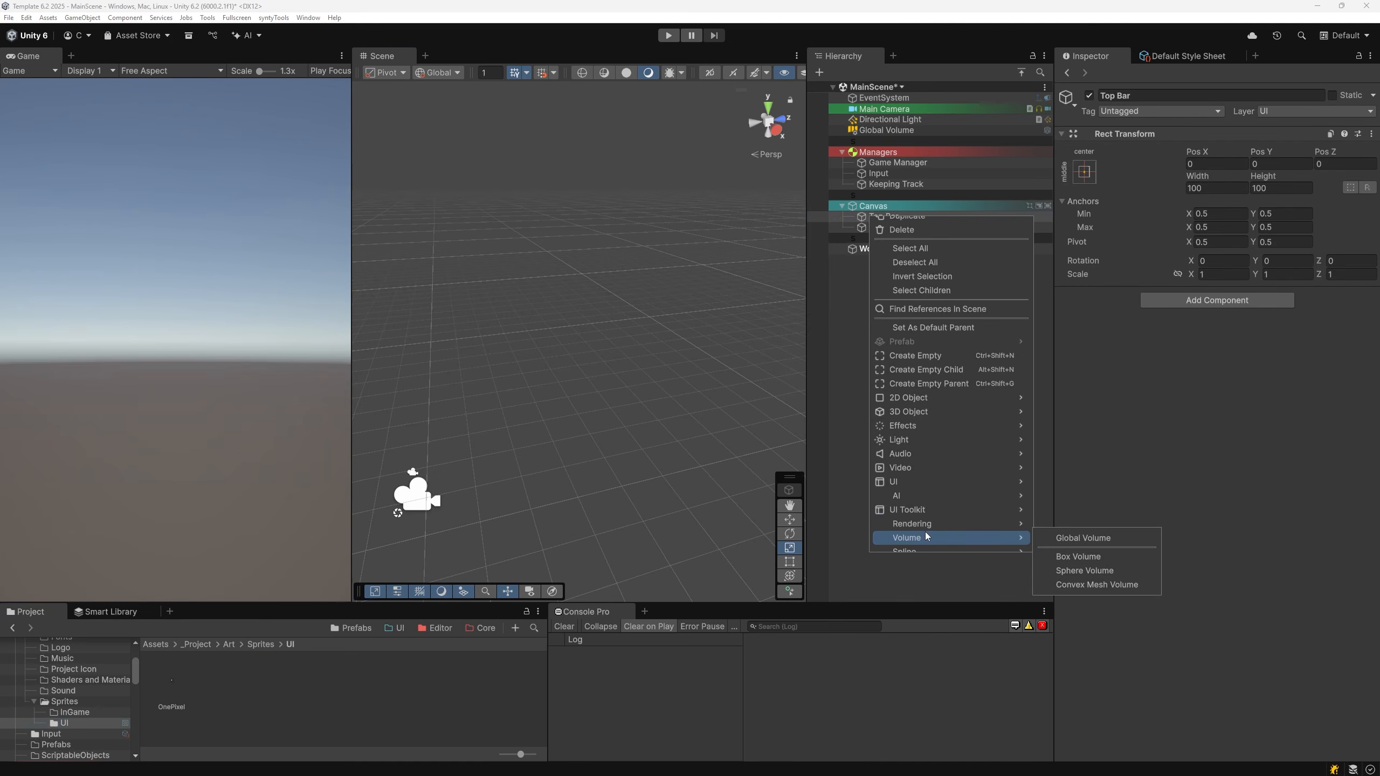
mouse_move(946, 484)
left_click(1095, 515)
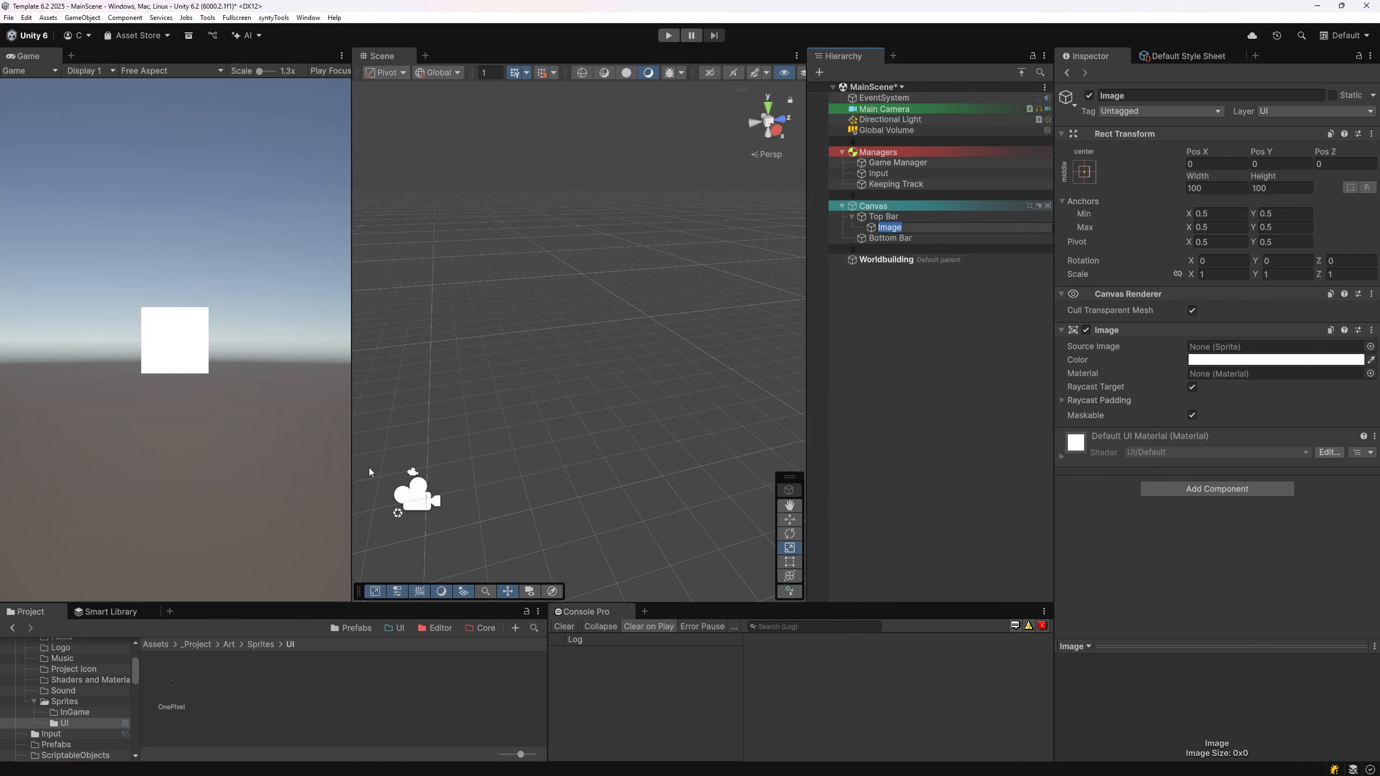
Step: Try to assign the OnePixel texture as the Source Image of the Image object under Top Bar
left_click(162, 686)
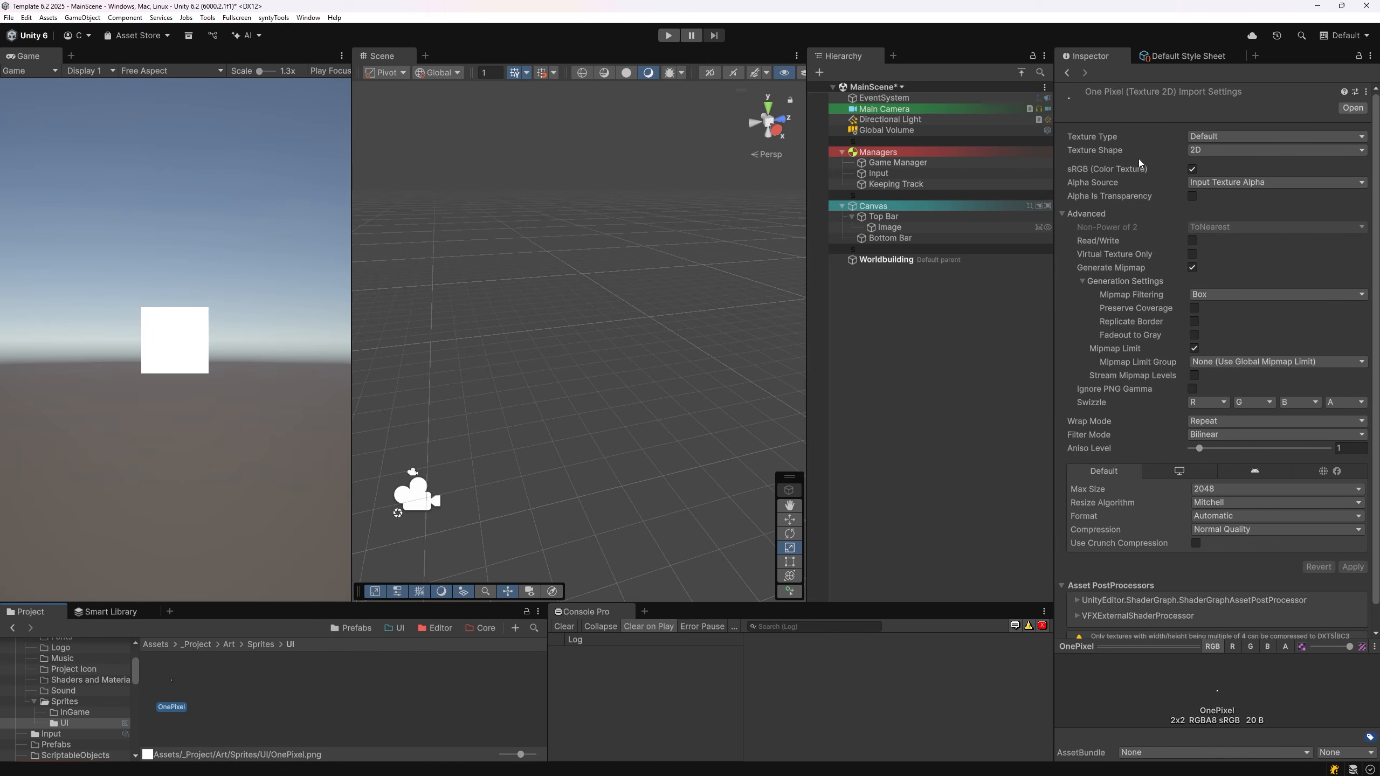
left_click(894, 229)
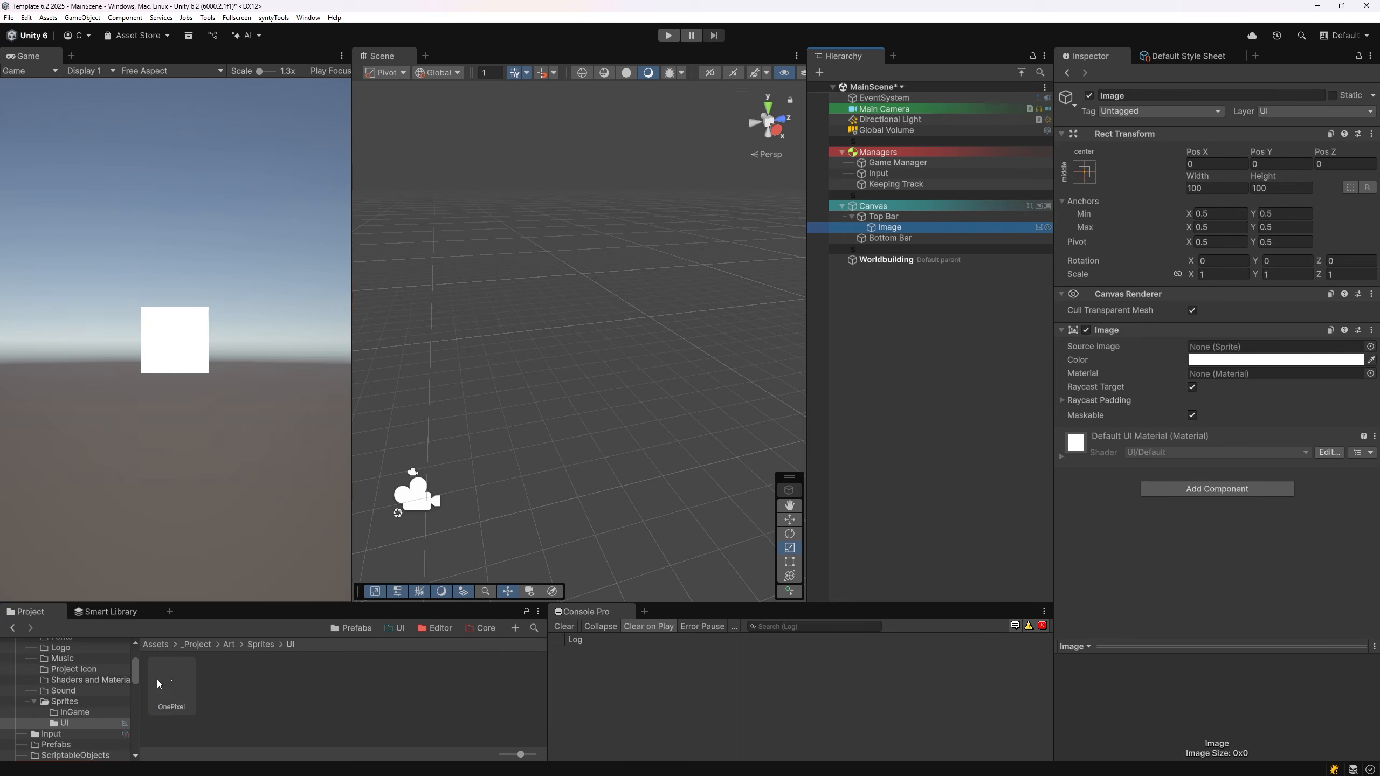
left_click_drag(158, 679, 1215, 352)
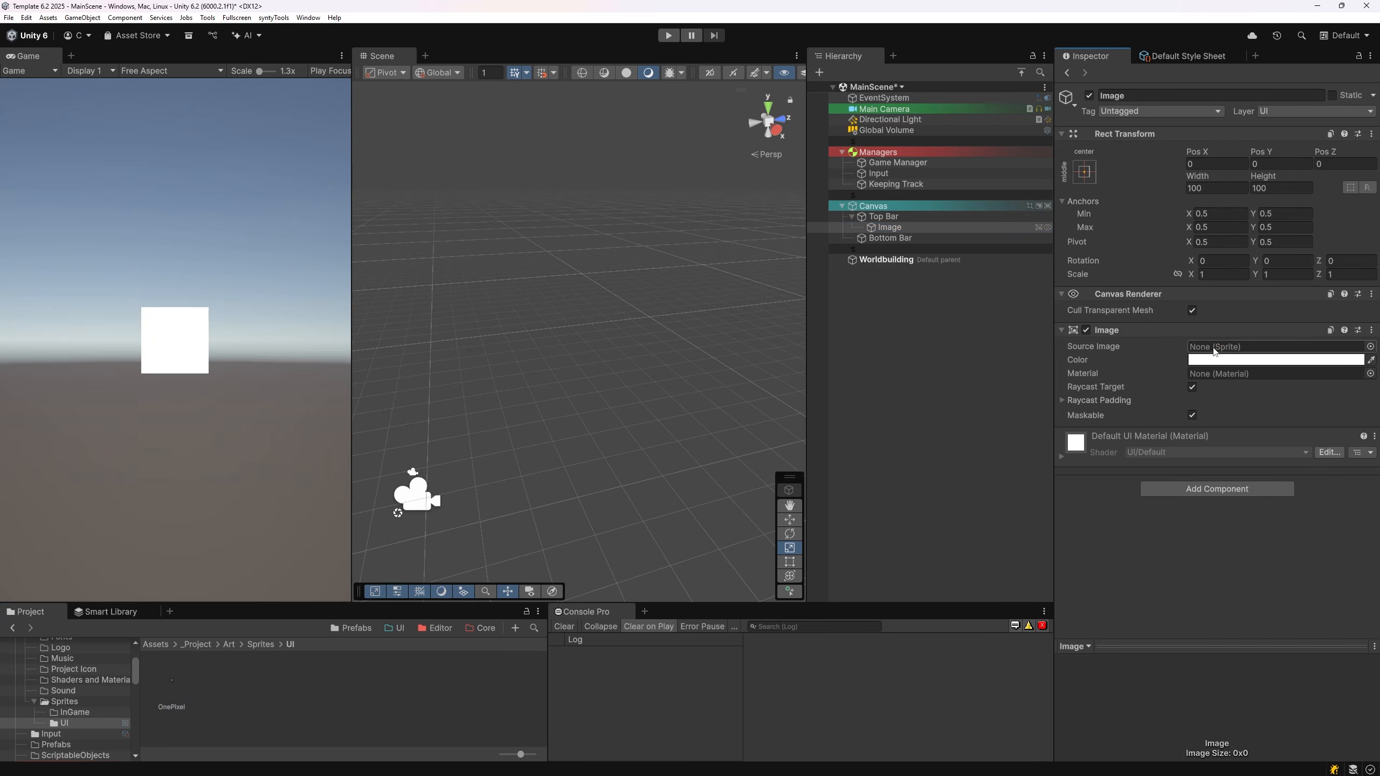
Step: Set OnePixel's Texture Type to Sprite (2D and UI) and its Sprite Mode to Single, and apply the import settings
left_click(164, 687)
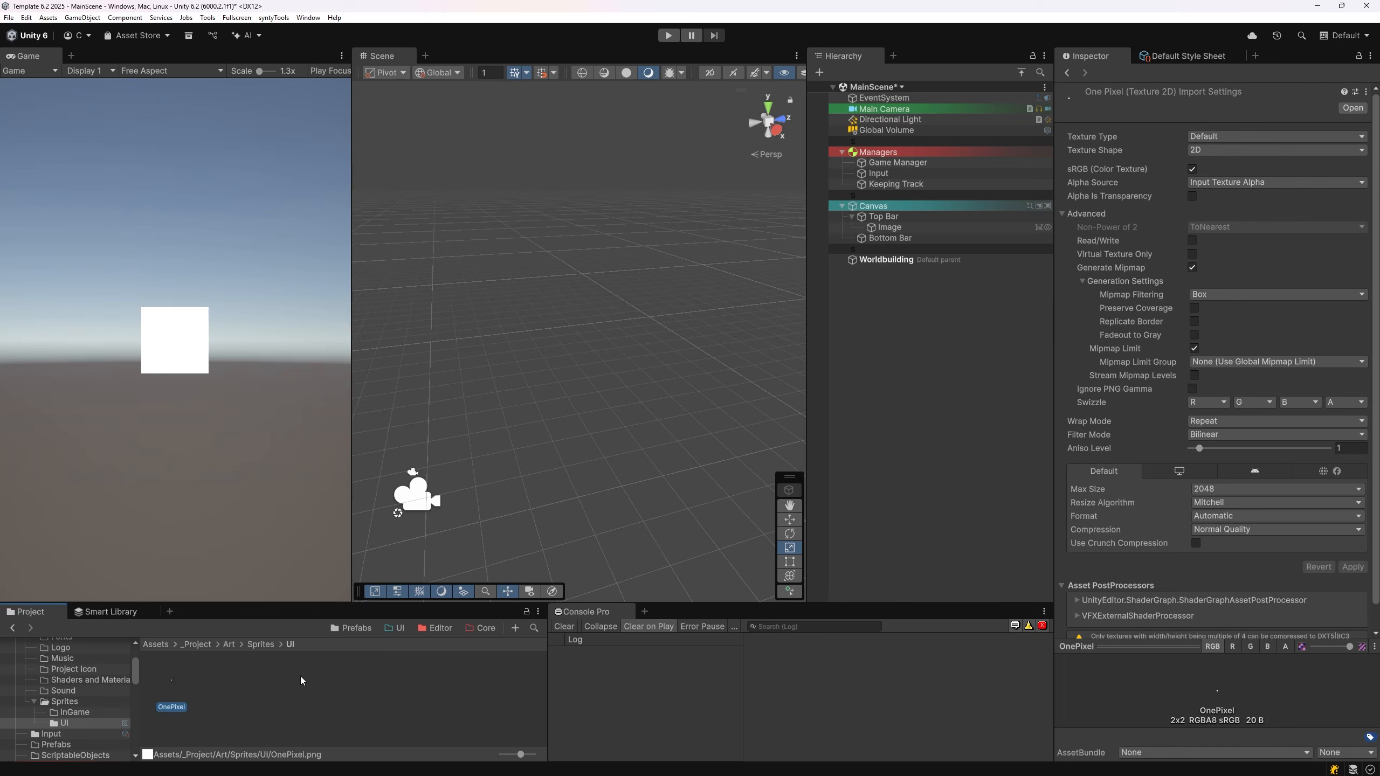
left_click(1214, 136)
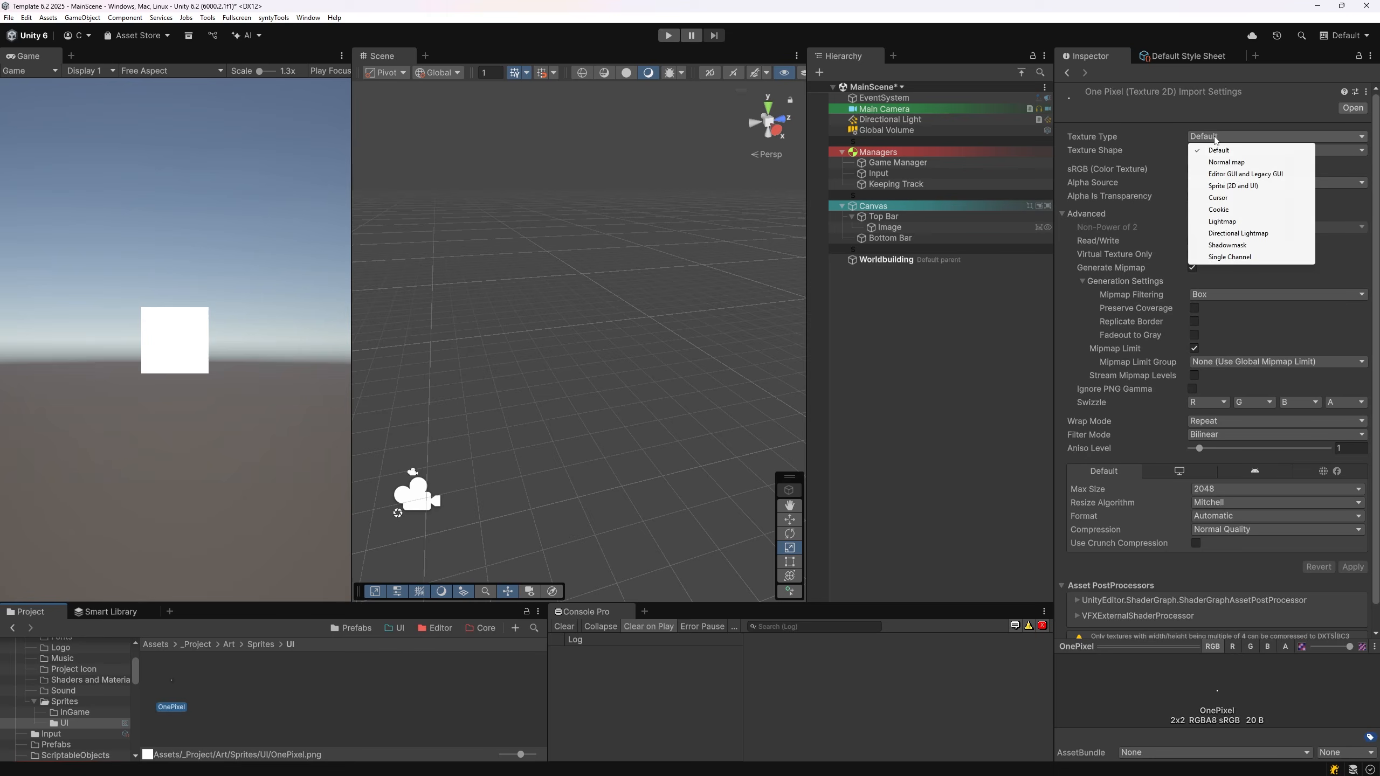
left_click(1223, 185)
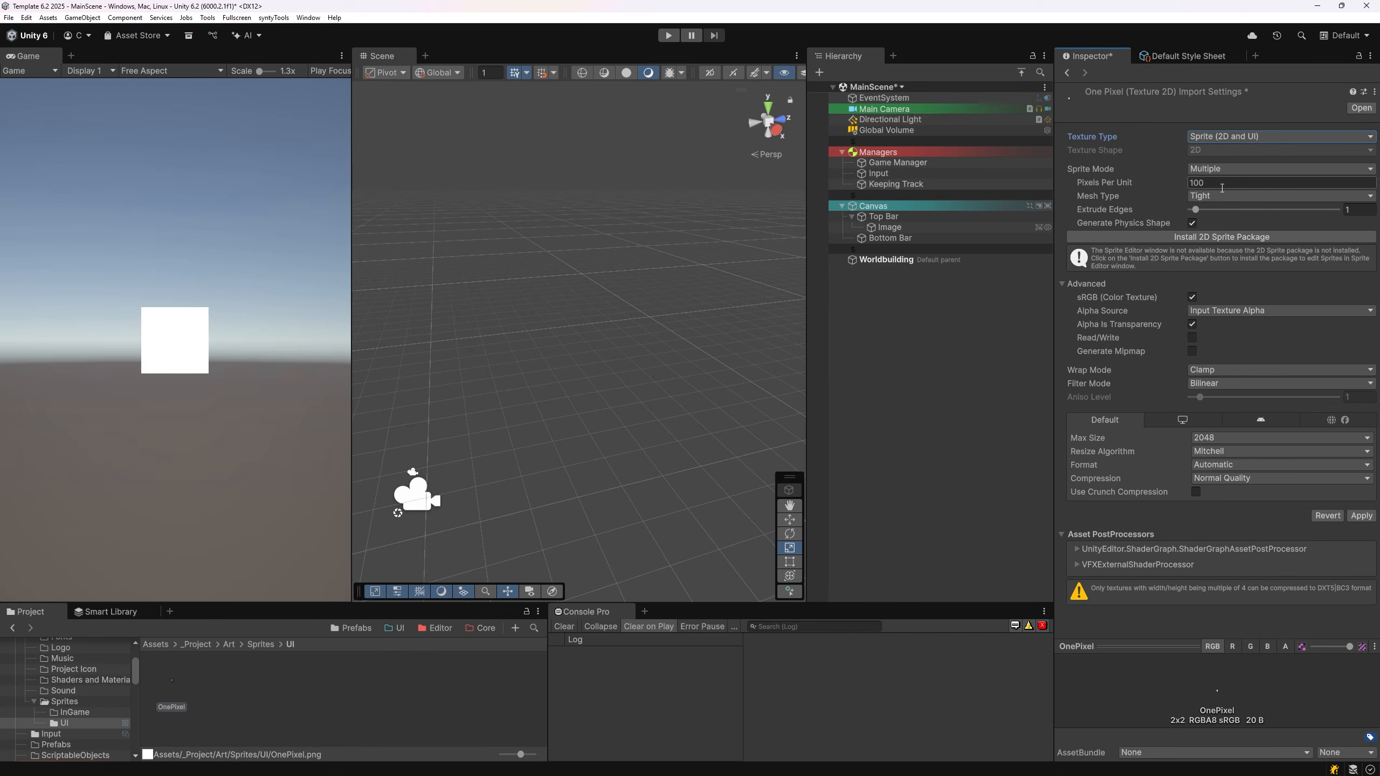
left_click(1249, 169)
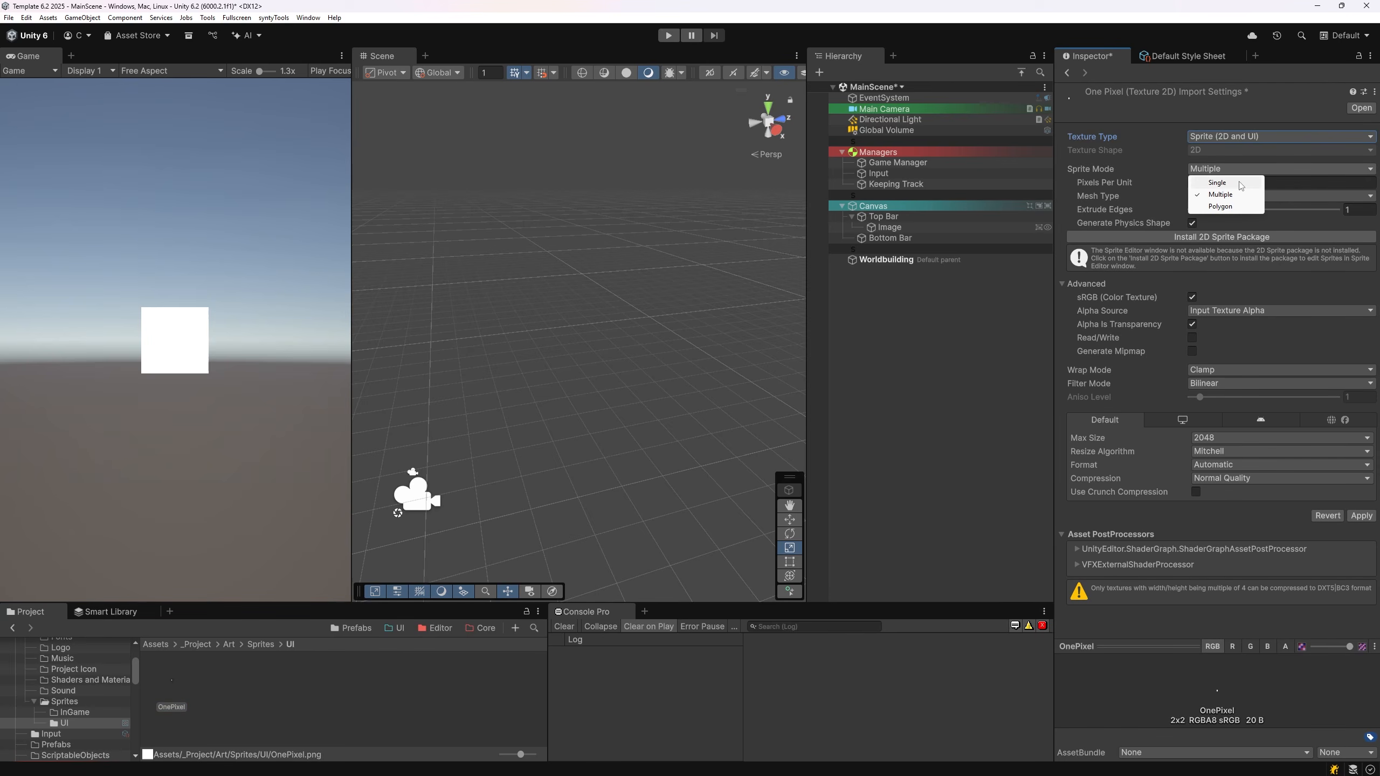
left_click(1218, 183)
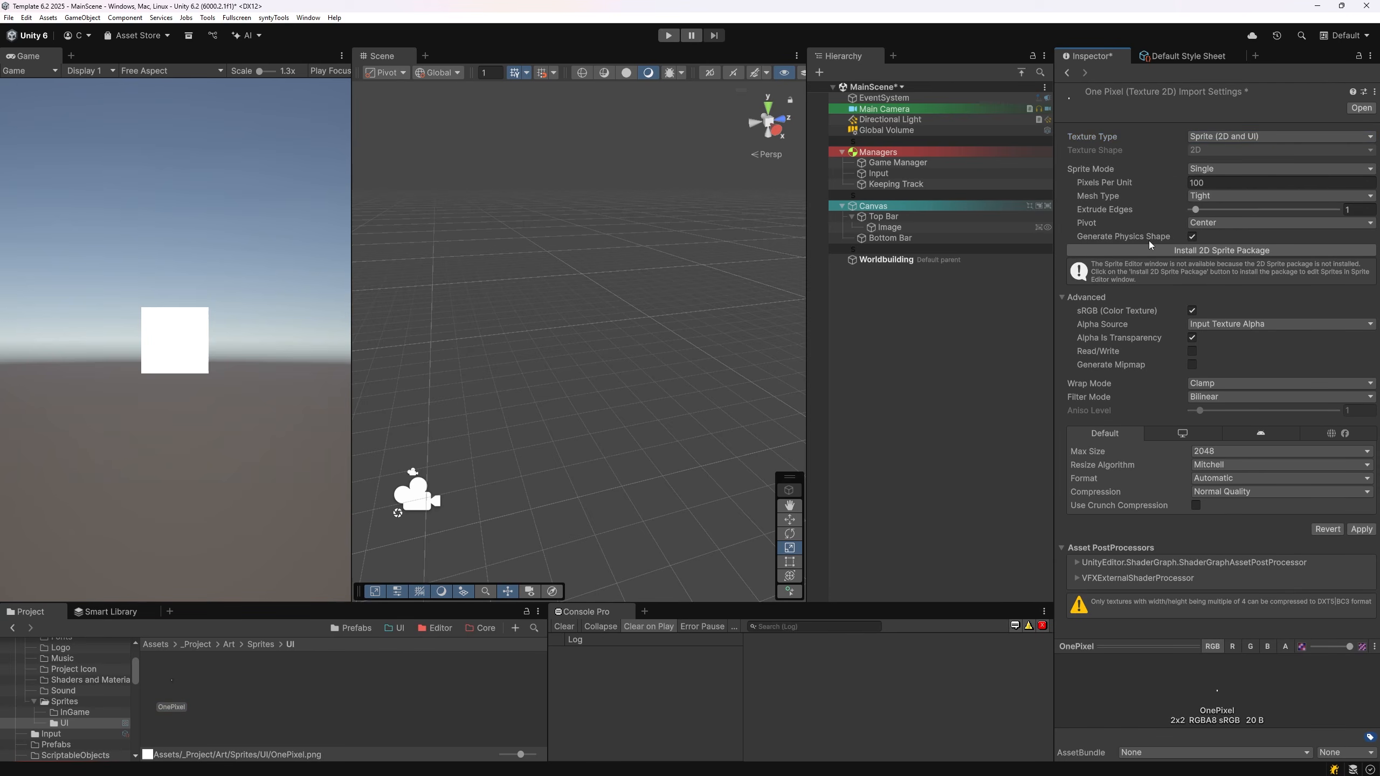
left_click(1366, 531)
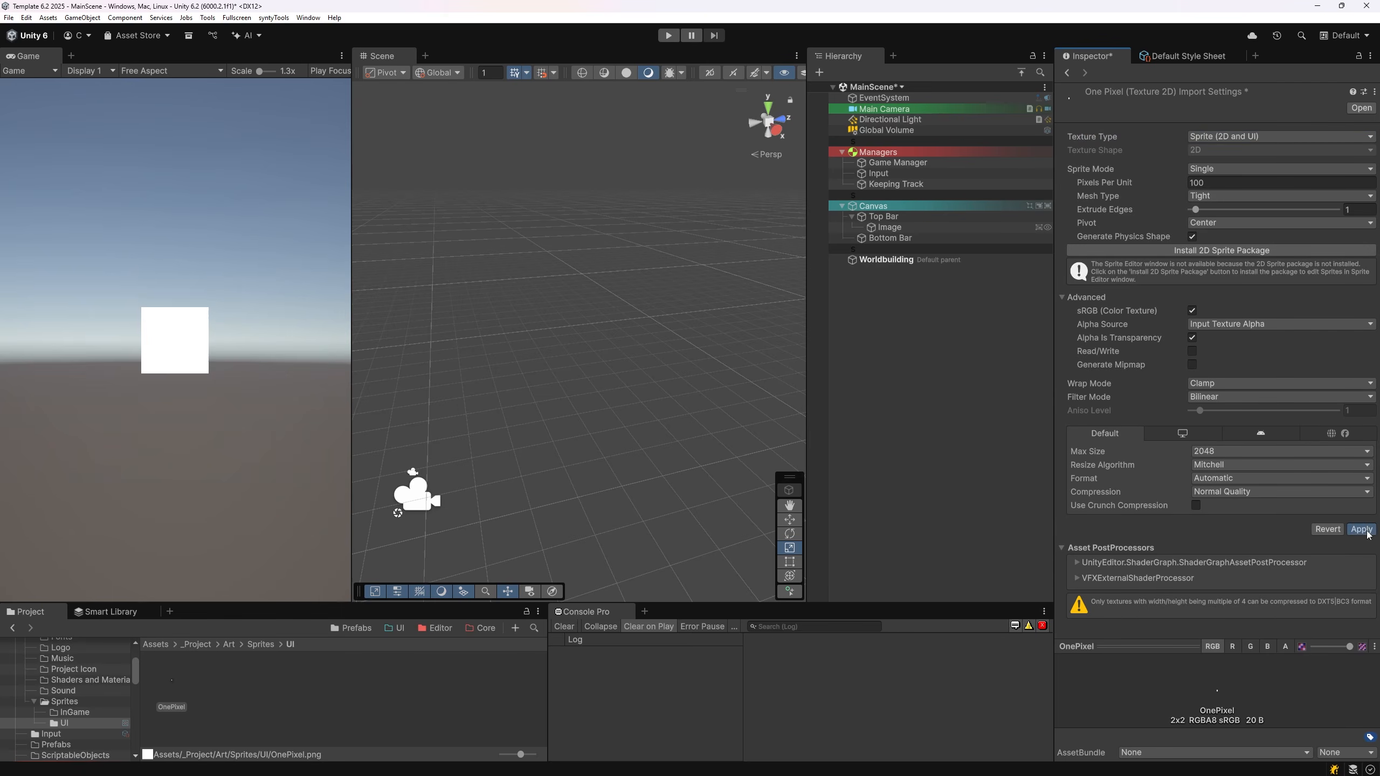
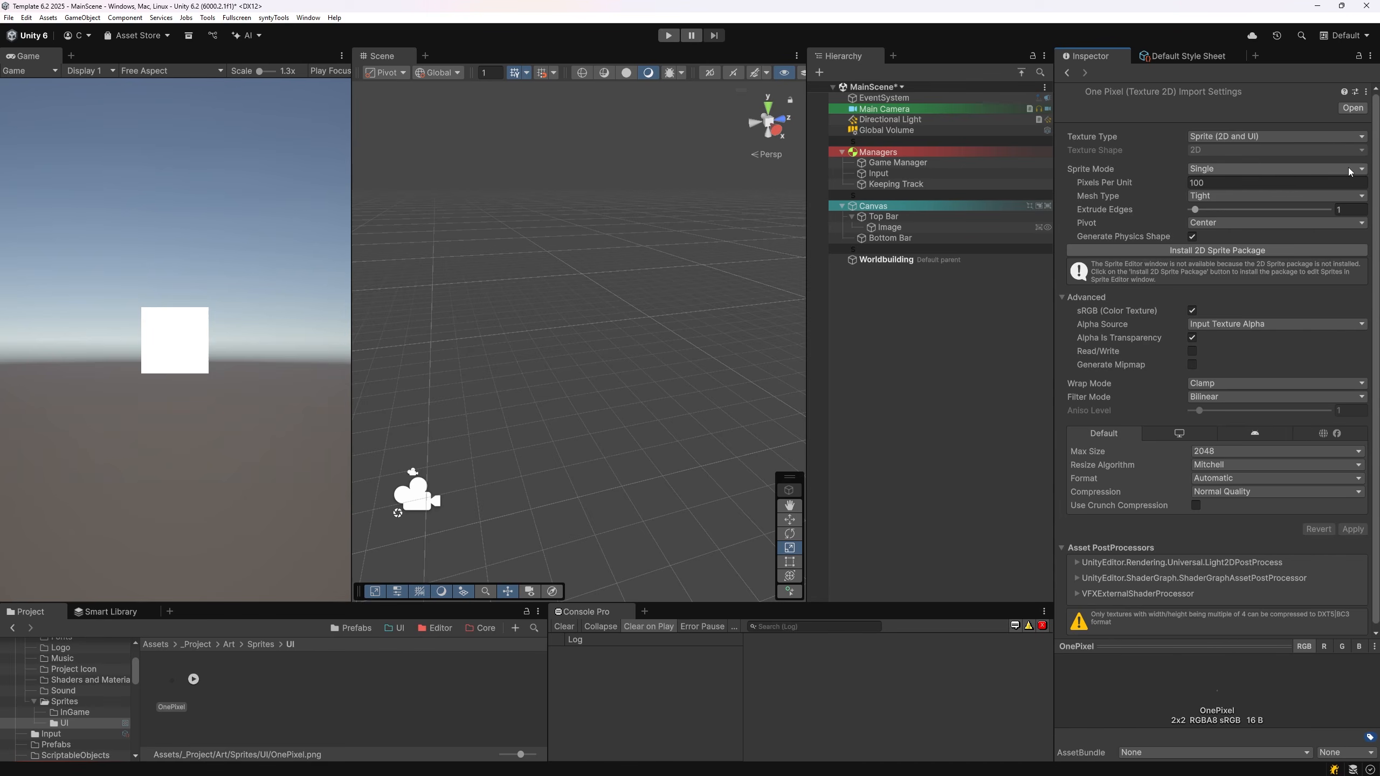
Step: Save OnePixel's import settings as a new preset named TextureImporter.preset in the Assets/Settings folder
left_click(1356, 93)
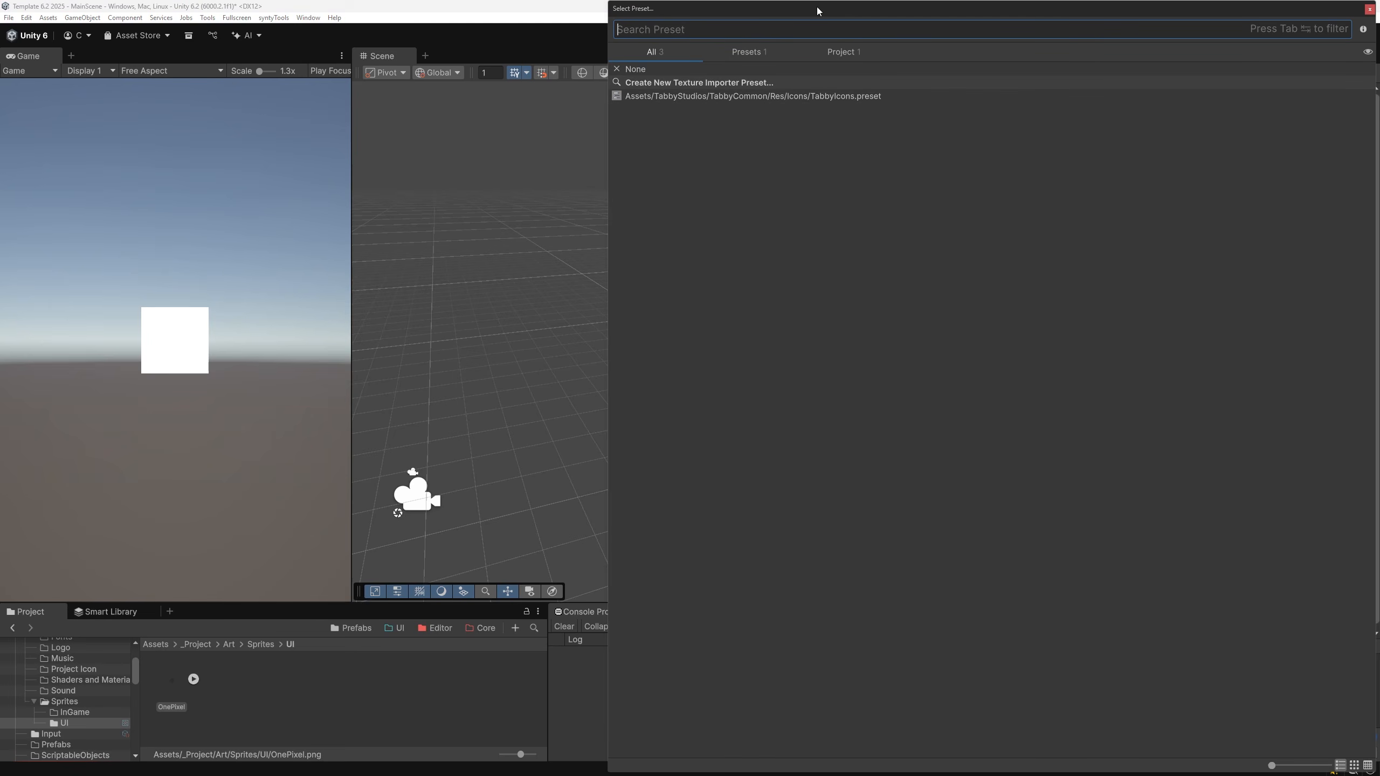
left_click_drag(611, 2, 846, 316)
left_click(884, 401)
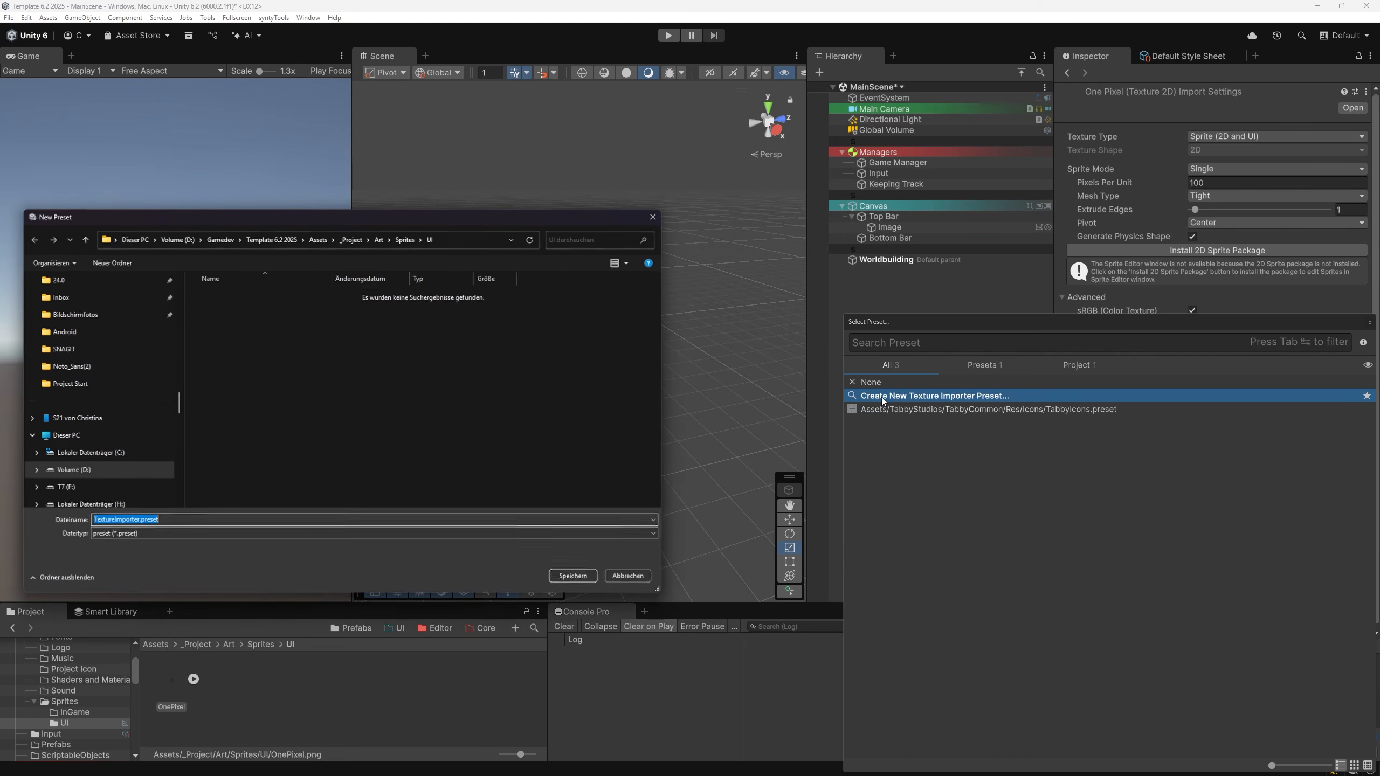
left_click(351, 240)
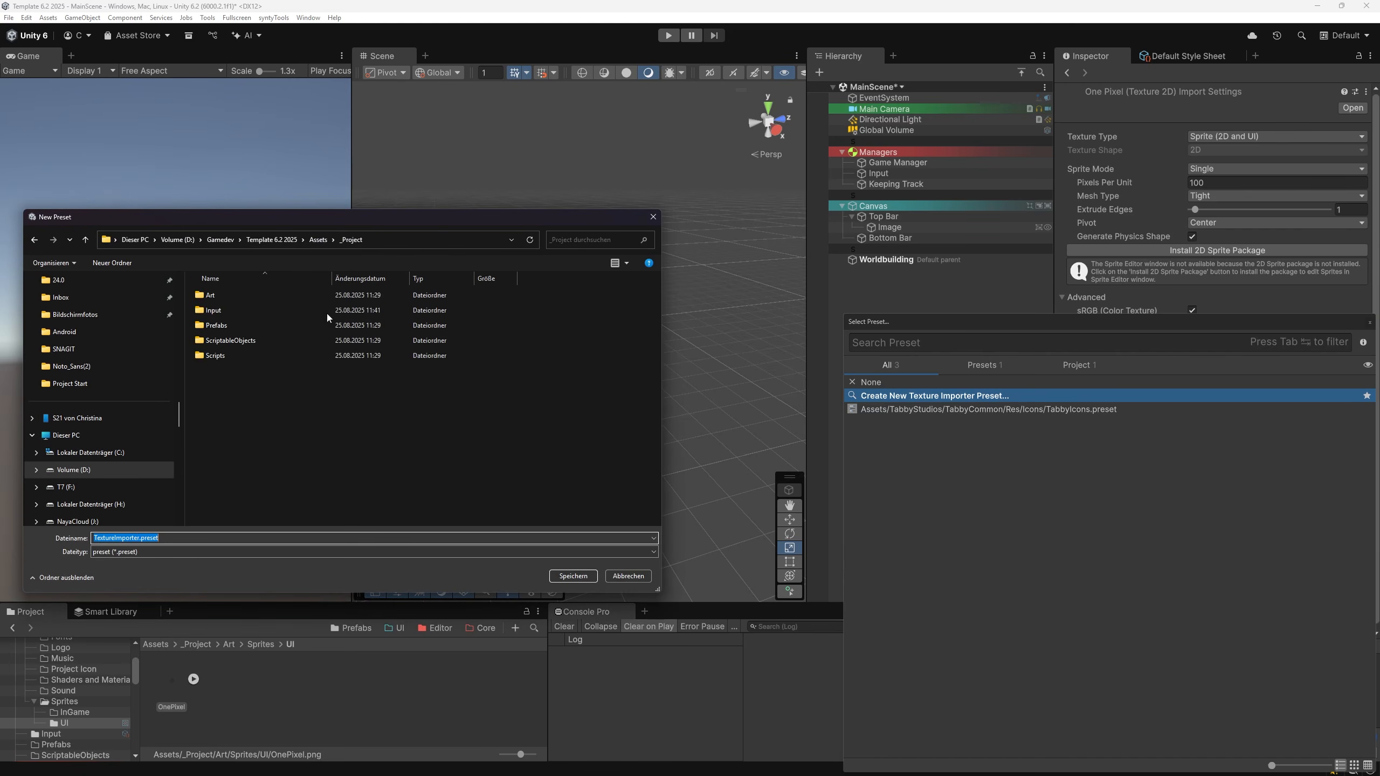
left_click(318, 240)
double_click(218, 375)
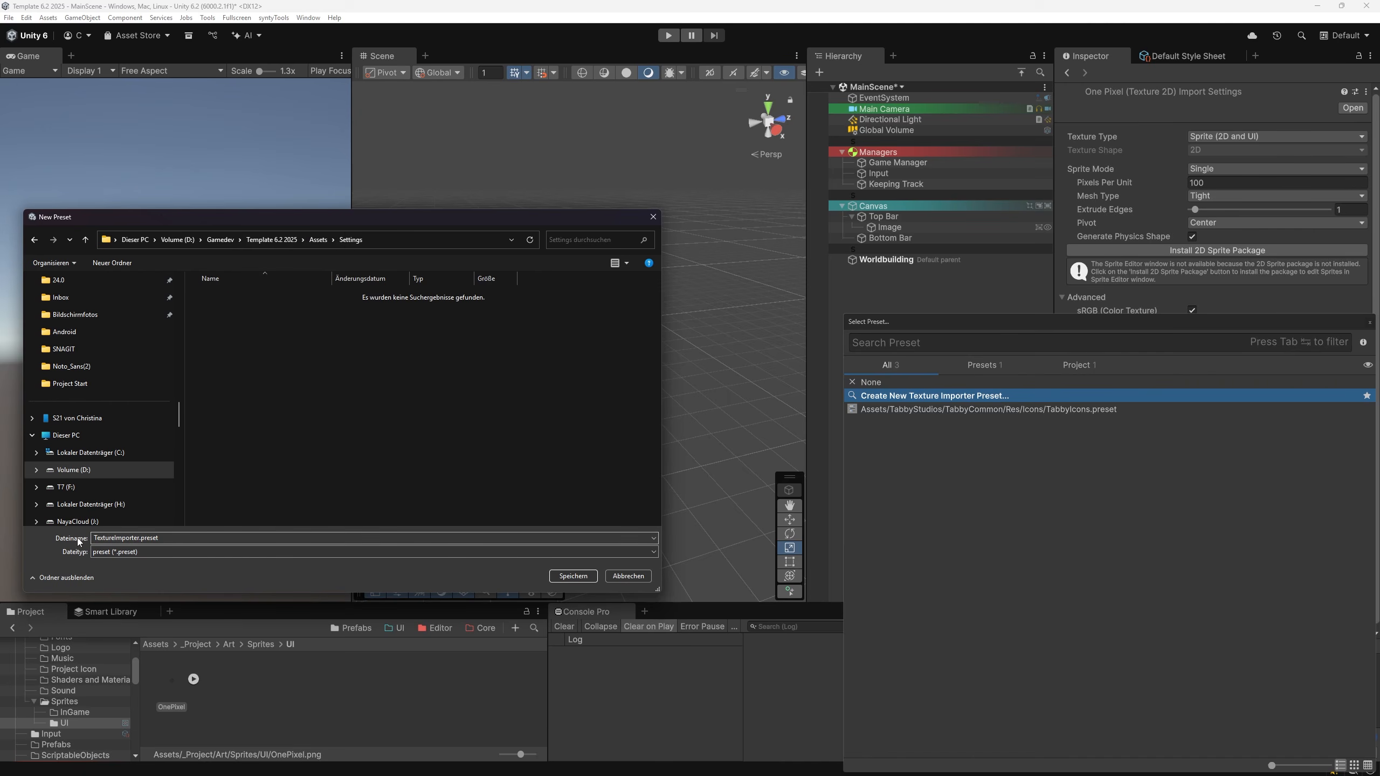
left_click(573, 576)
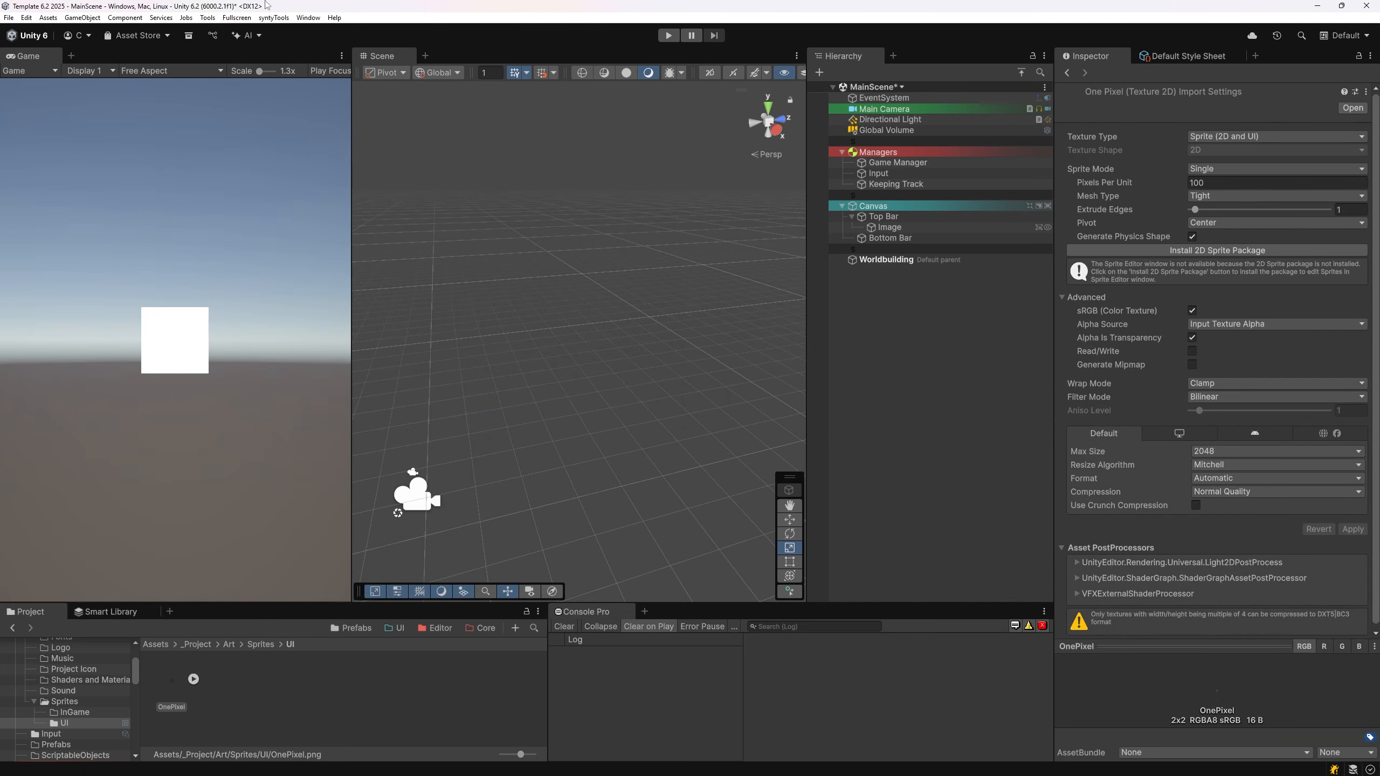
Step: Add a default preset entry for TextureImporter in the project's Preset Manager
left_click(25, 17)
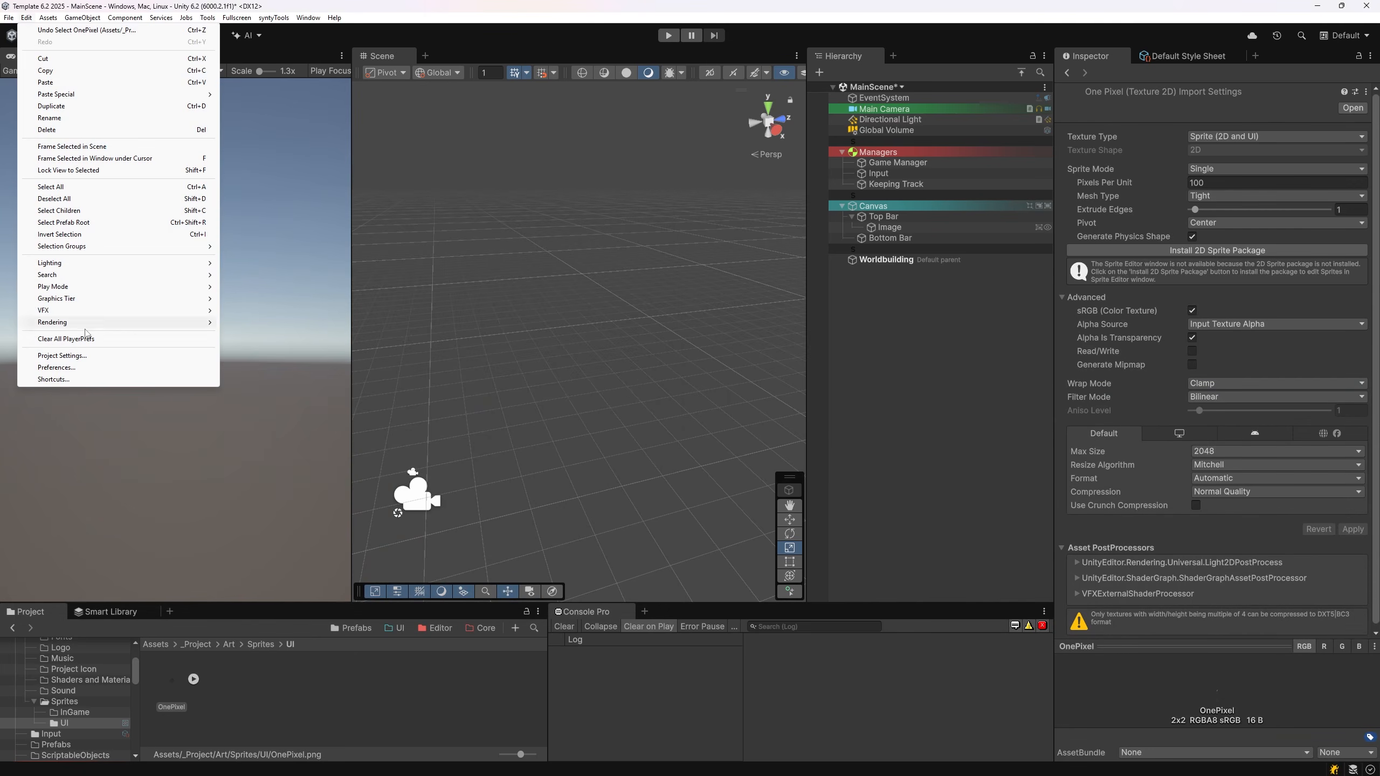
left_click(80, 356)
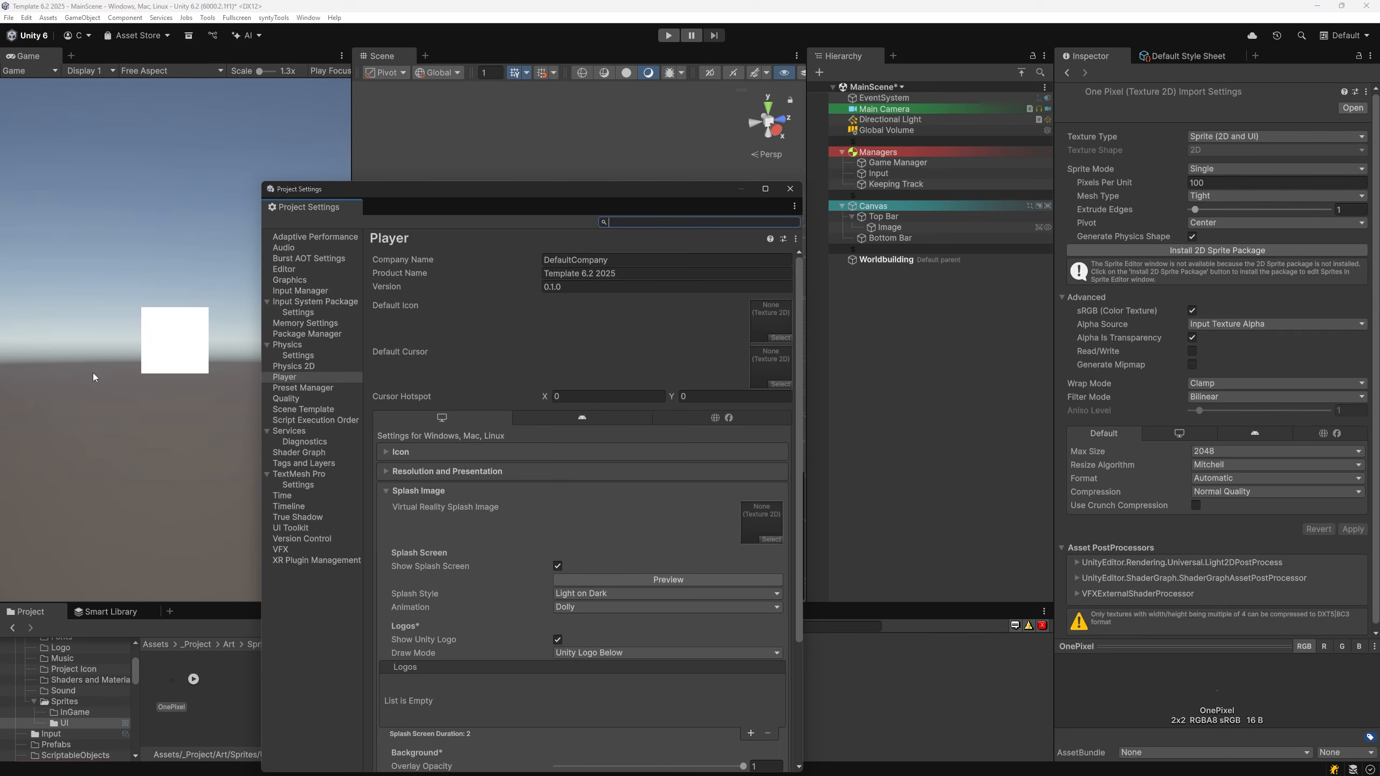
left_click(299, 389)
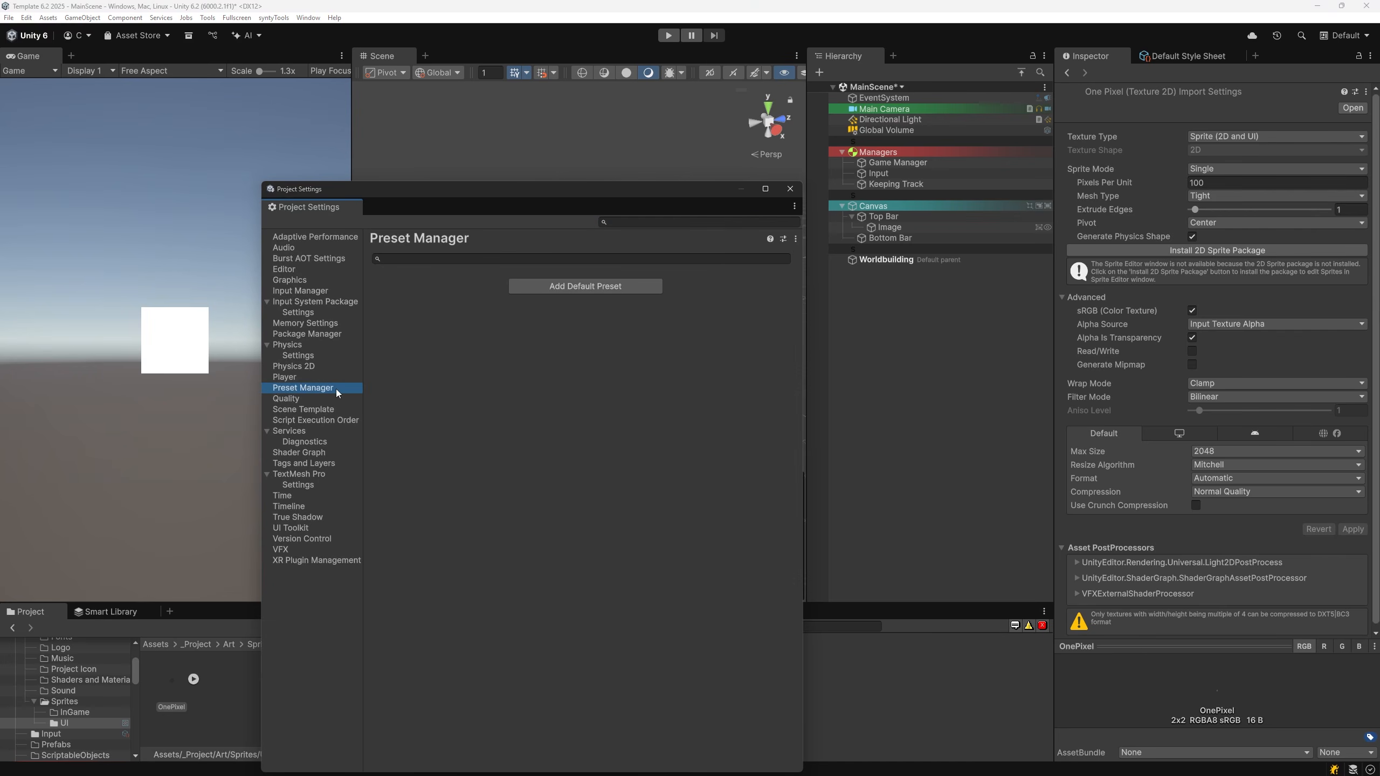
left_click_drag(606, 194, 659, 150)
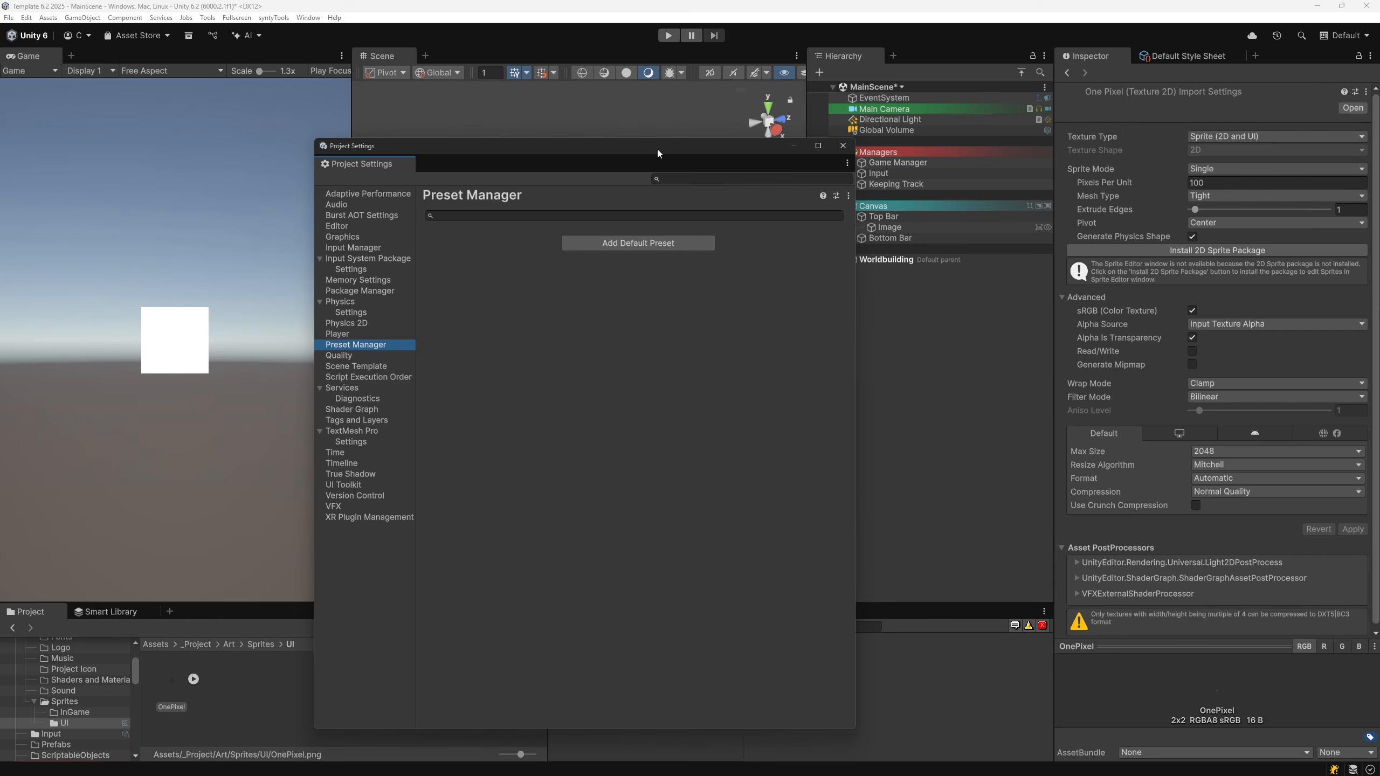
left_click(609, 245)
left_click(587, 294)
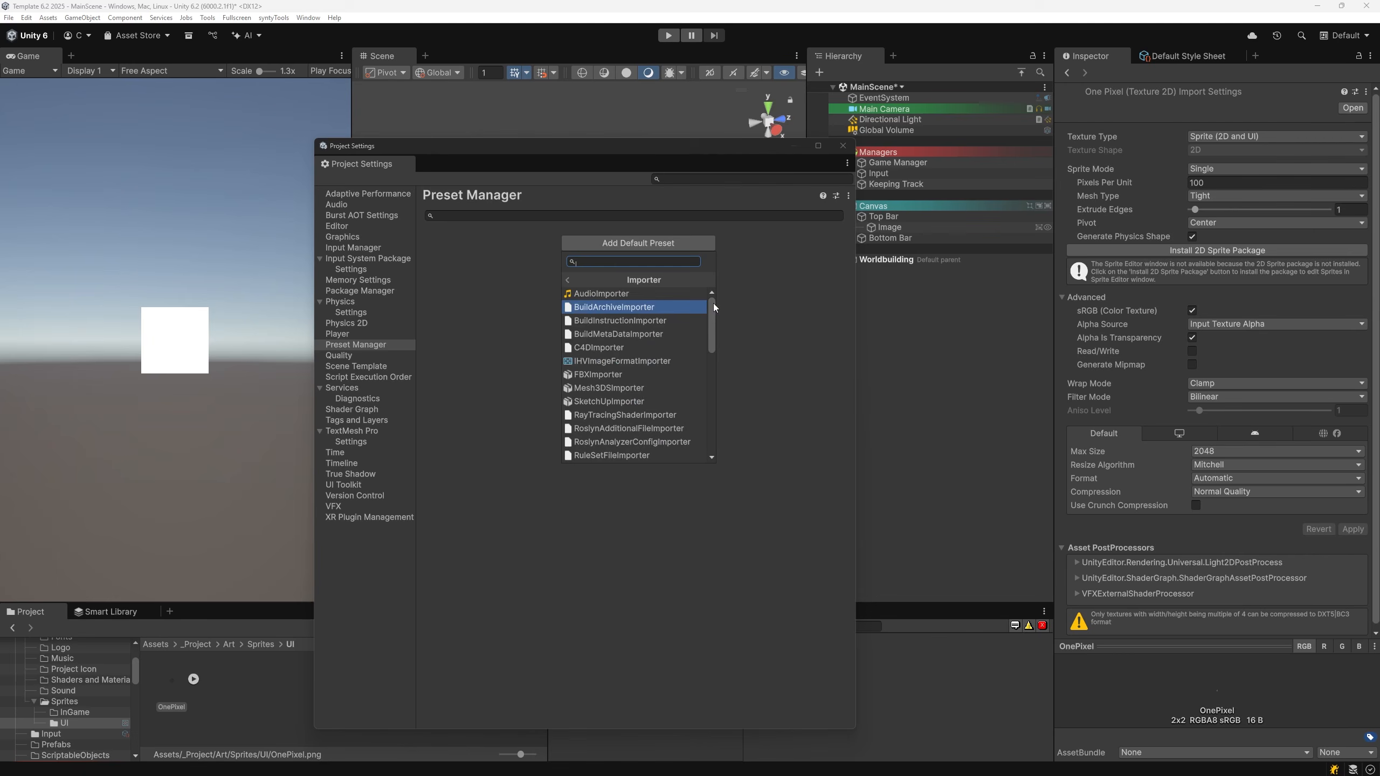
left_click_drag(714, 303, 716, 343)
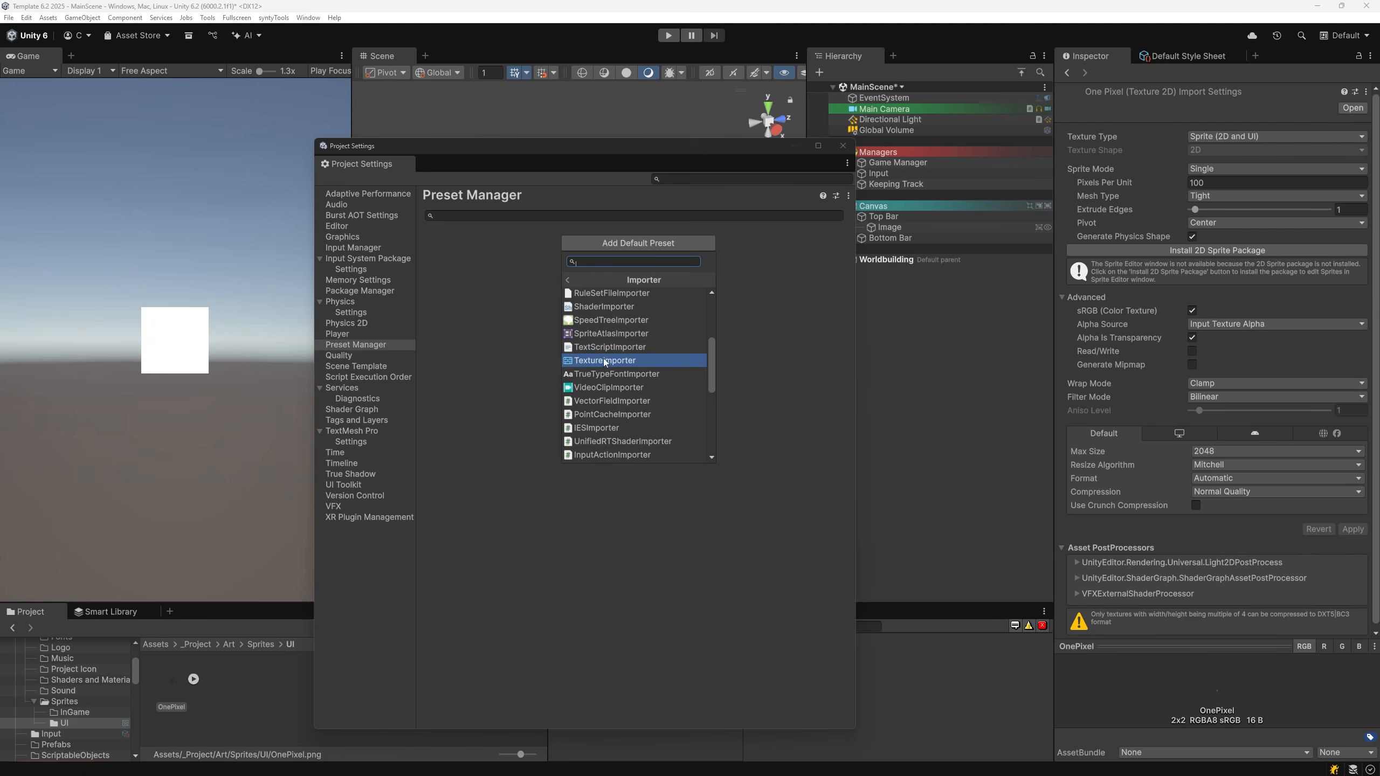
left_click(578, 360)
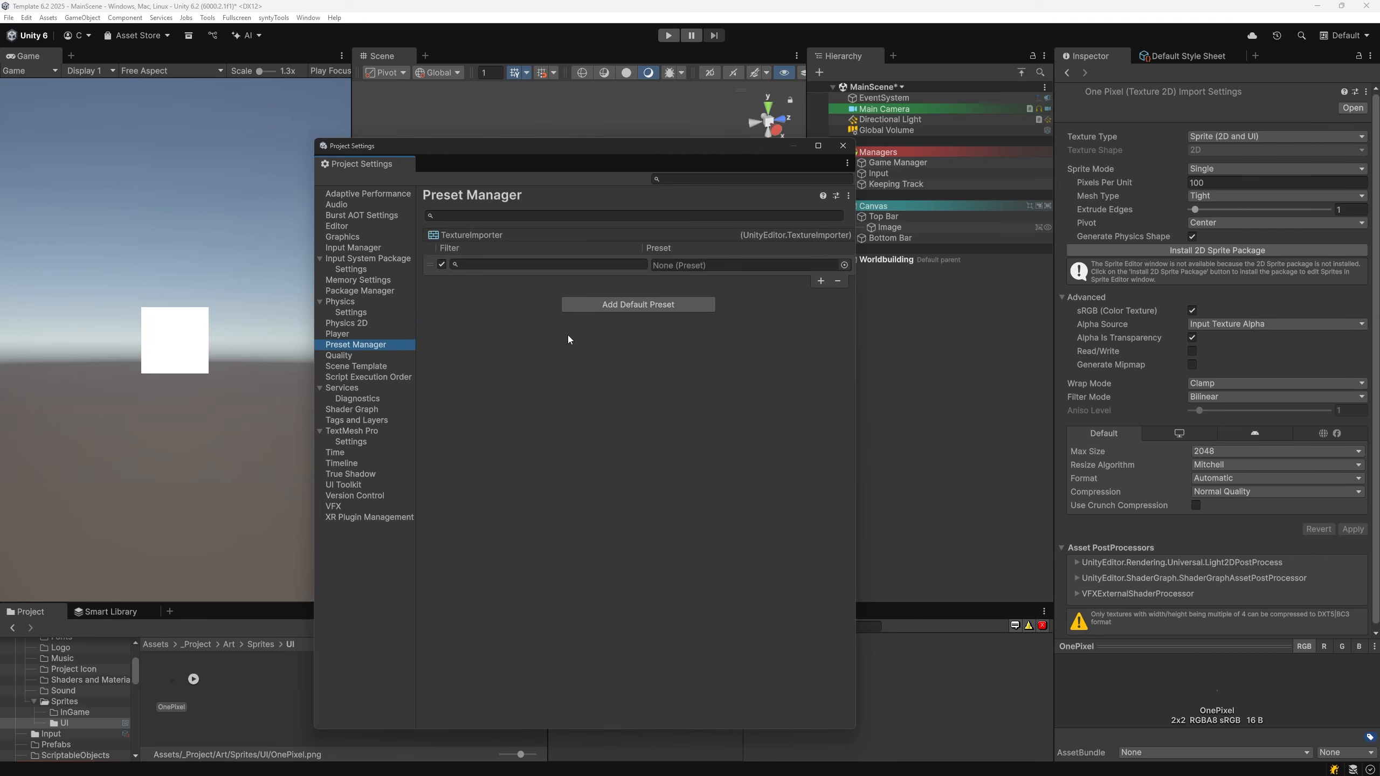
Step: Assign the saved TextureImporter preset to the new default entry and close the Project Settings
left_click(844, 265)
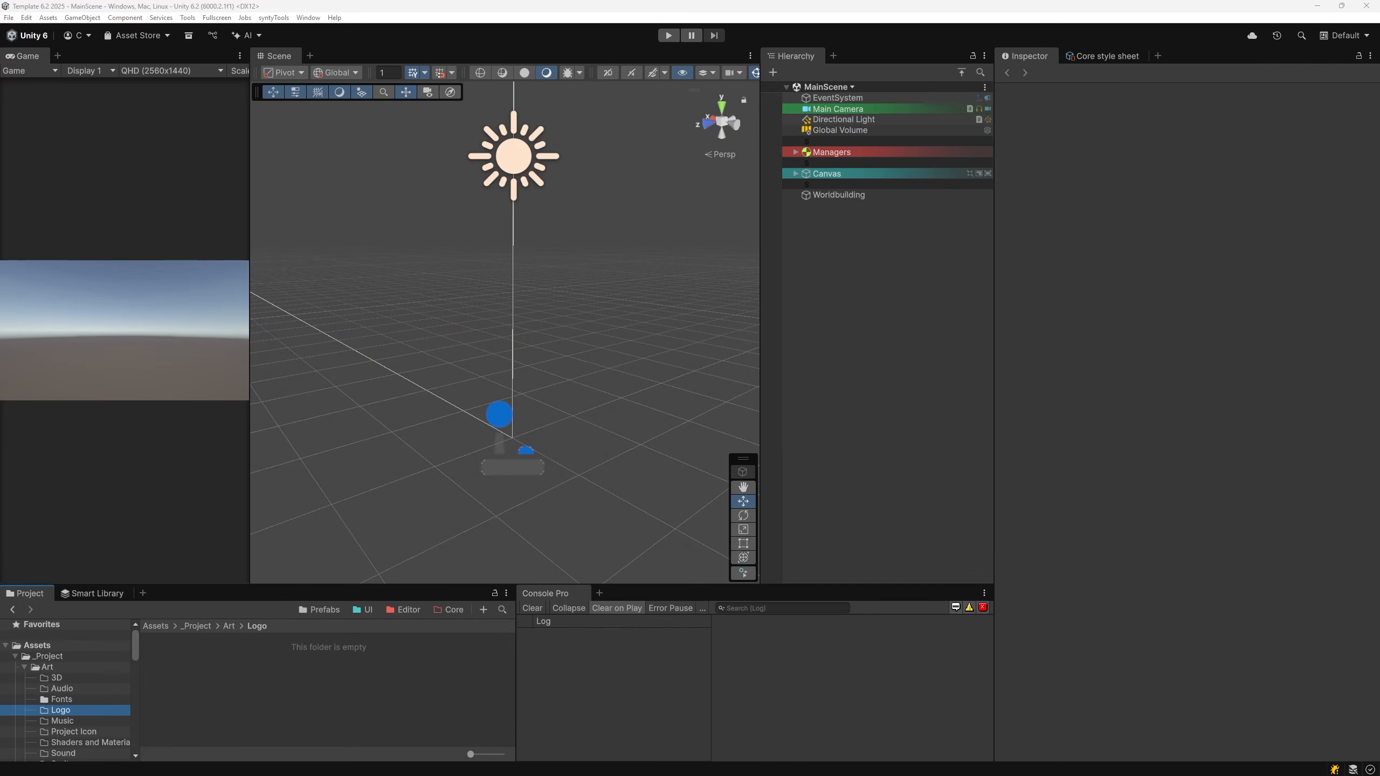
left_click_drag(364, 674, 360, 678)
left_click(189, 641)
left_click_drag(471, 755, 483, 754)
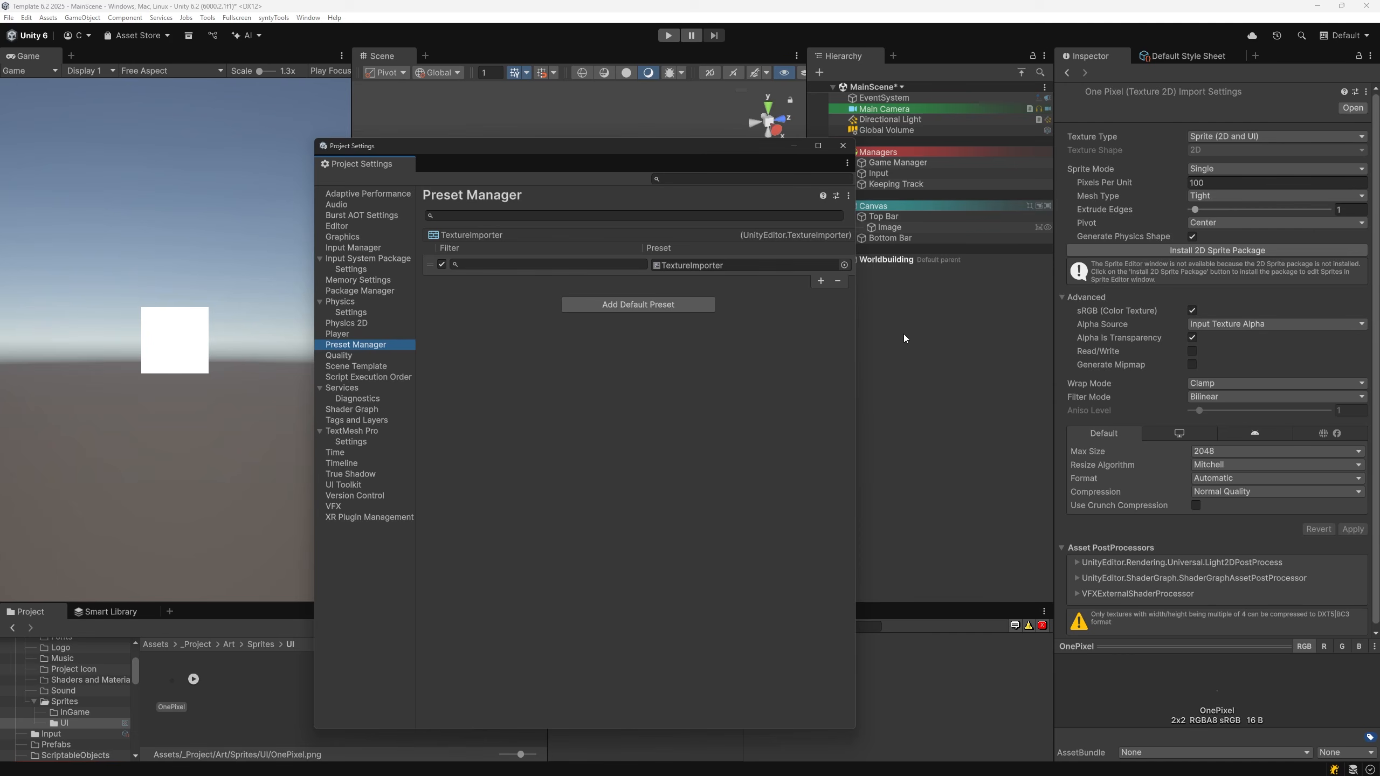
left_click(841, 150)
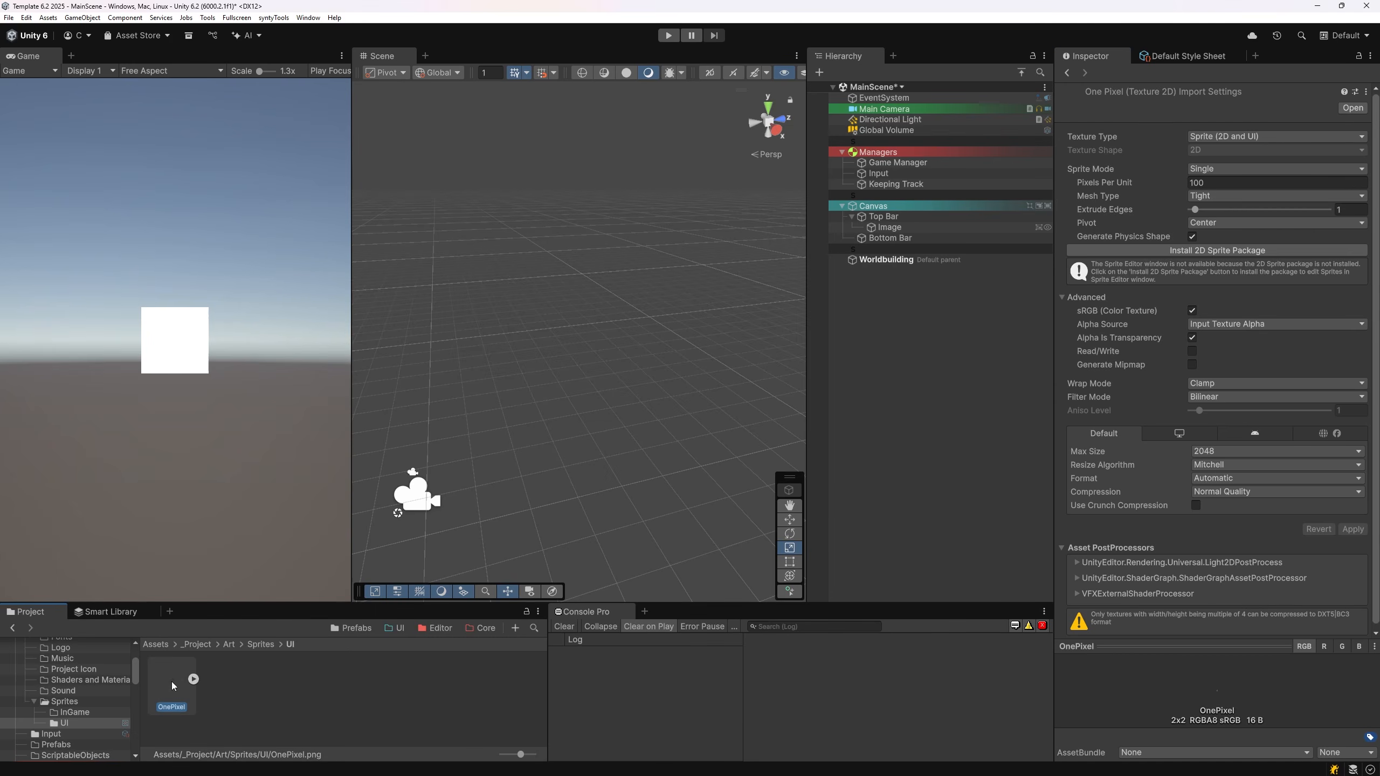
Step: Assign the OnePixel sprite as the Source Image of the Image object under Top Bar
left_click(818, 227)
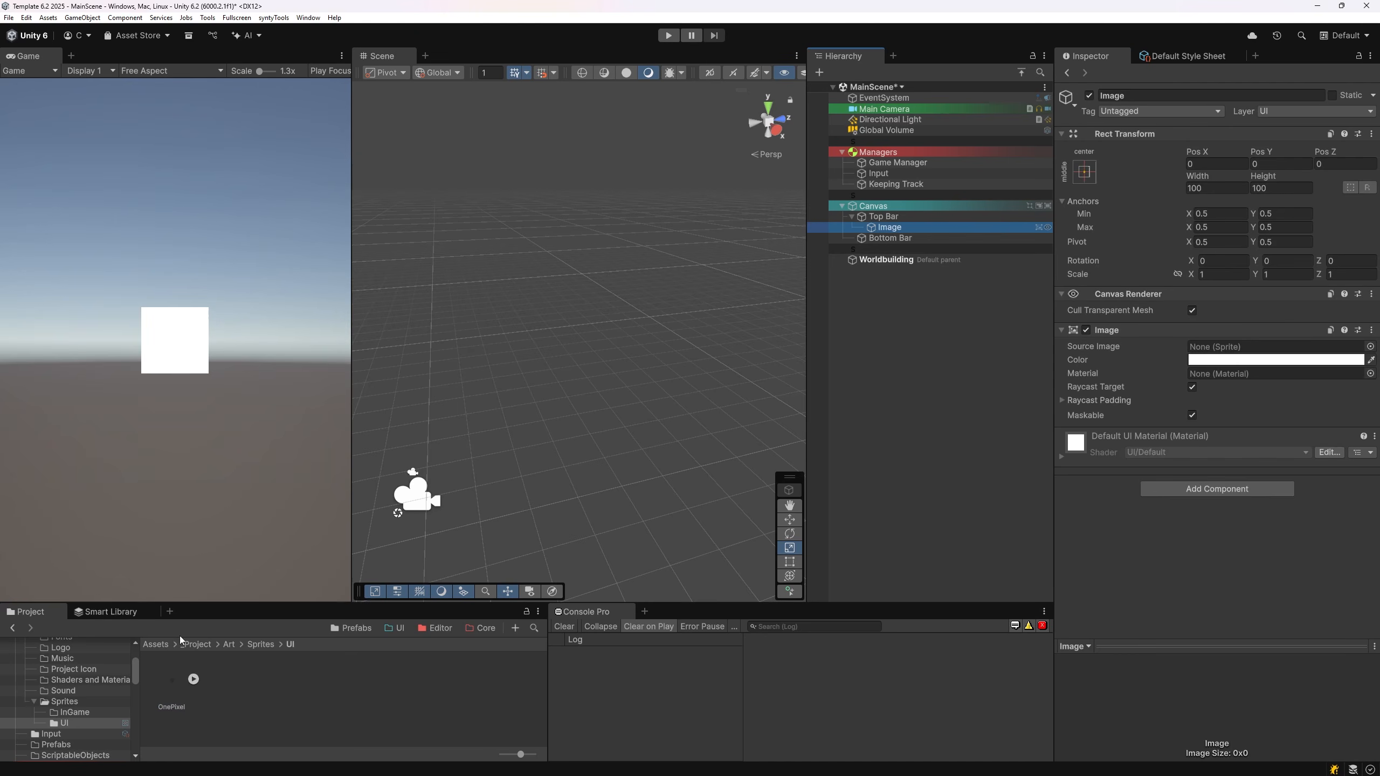
left_click_drag(172, 688, 1246, 349)
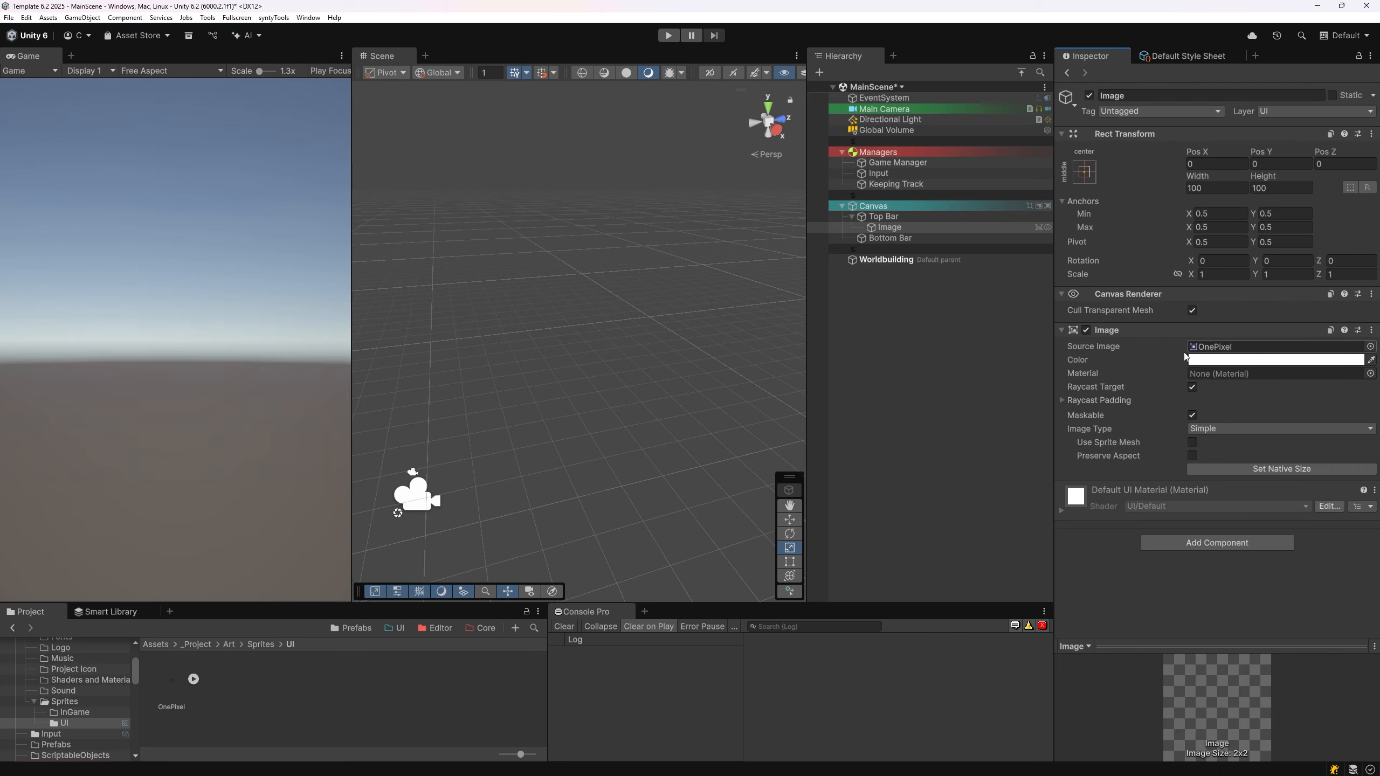
Step: Set the OnePixel texture's Alpha Source to None and apply the import settings
left_click(171, 676)
left_click(1278, 324)
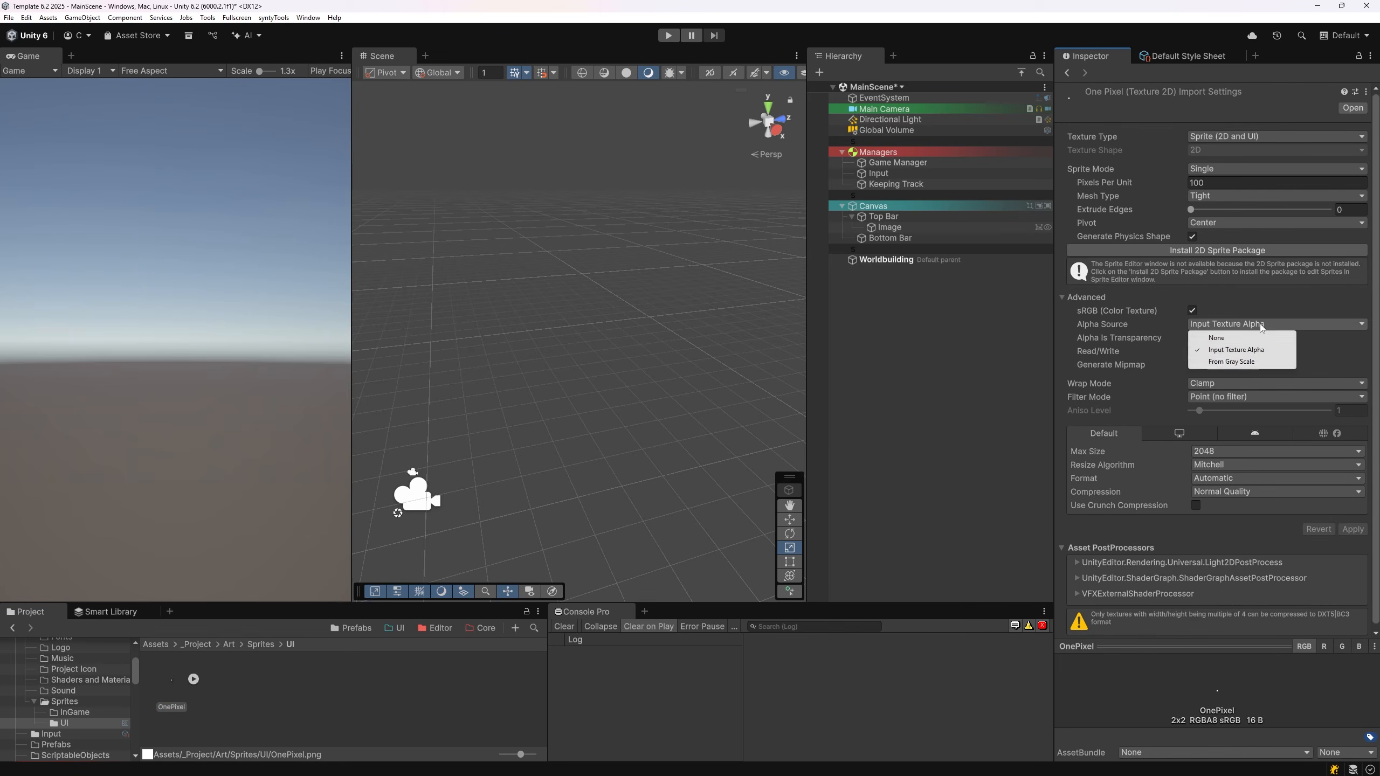
left_click(1204, 333)
left_click(1351, 530)
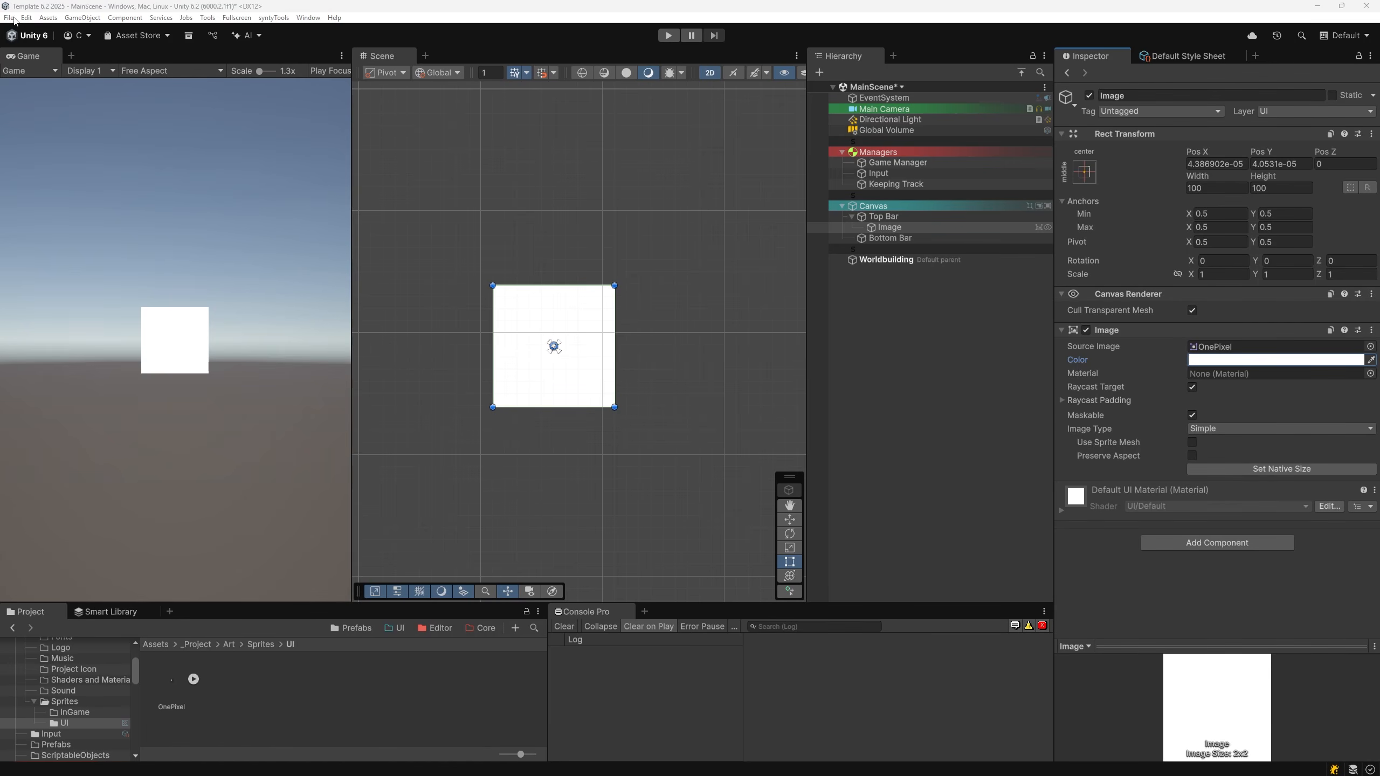
Step: Open the Project Settings and save the Image component's settings as a new preset named Image.preset in the Sprites/UI folder
left_click(13, 19)
mouse_move(26, 18)
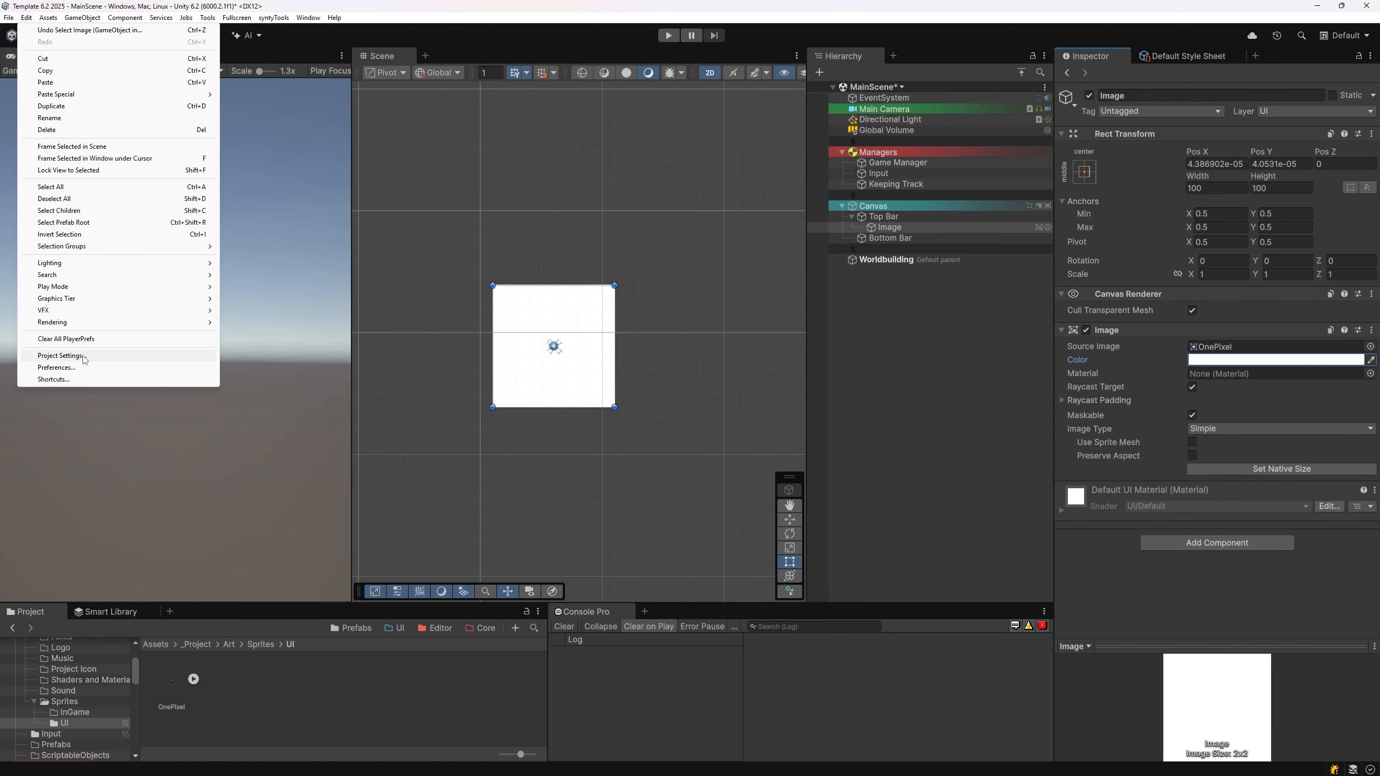
left_click(60, 356)
left_click(1359, 330)
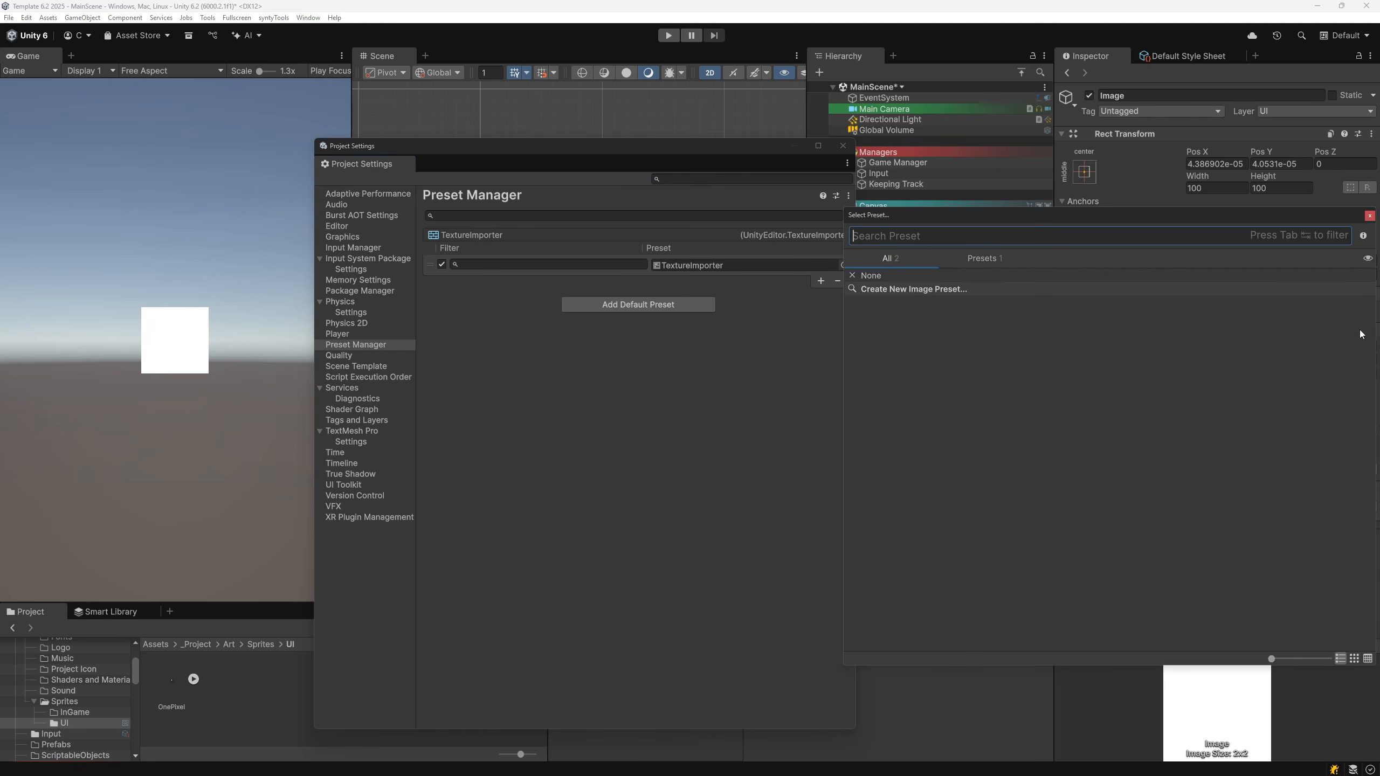
left_click(893, 289)
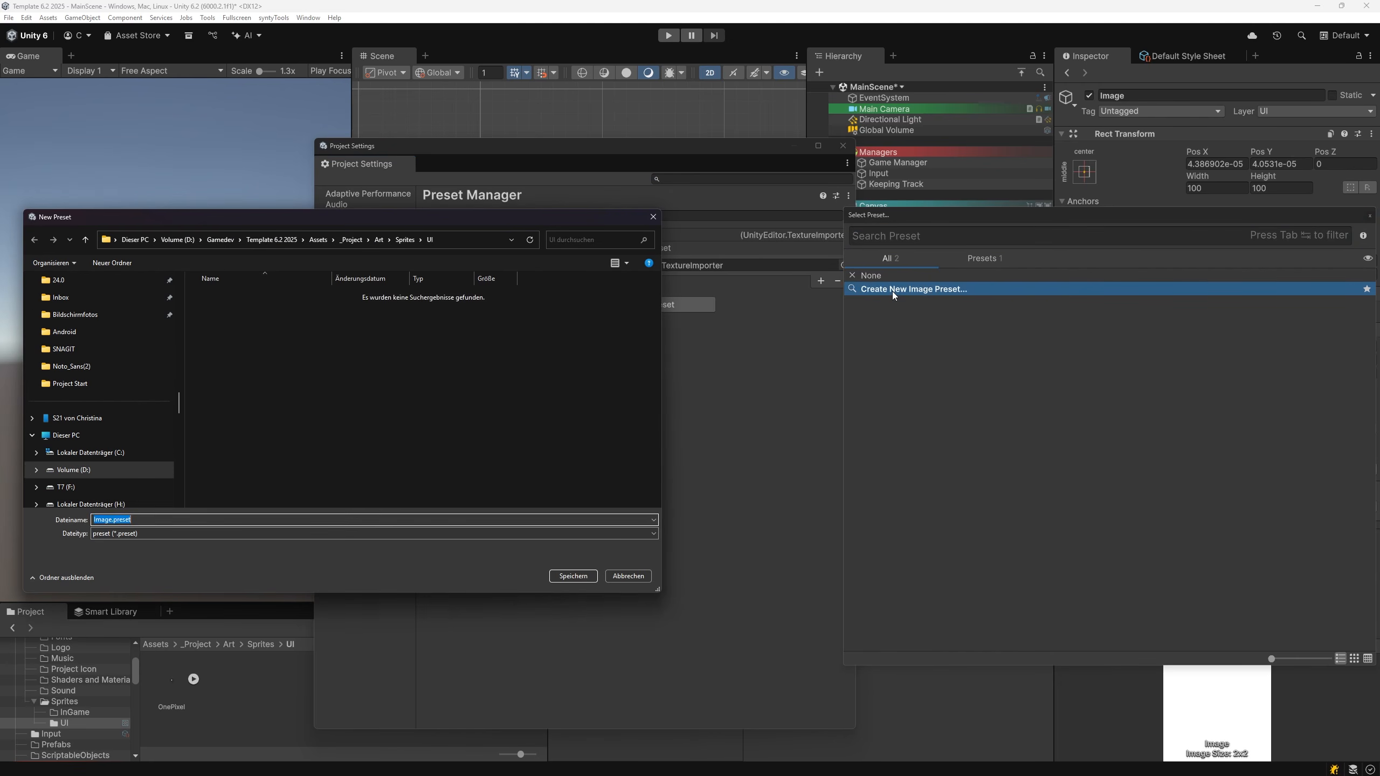
left_click(571, 574)
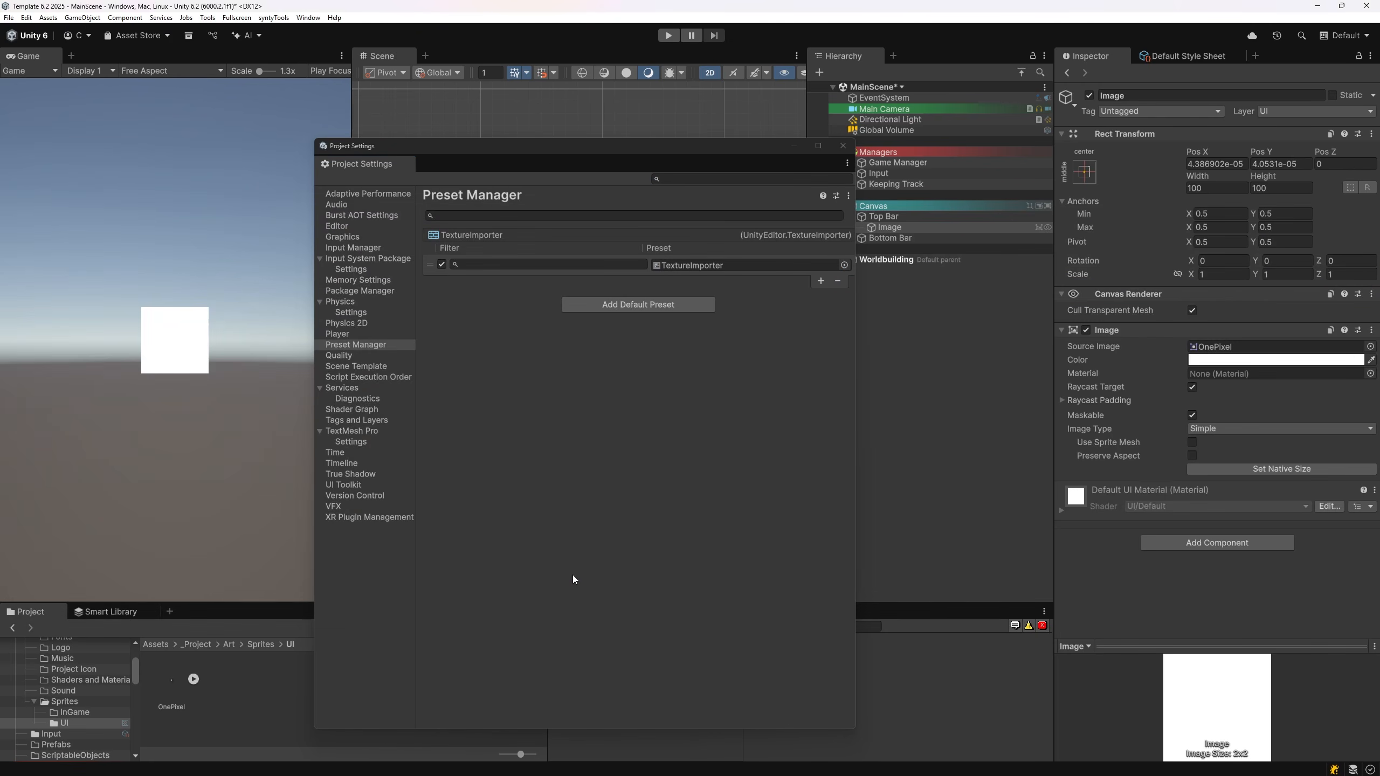
Step: Add a default preset entry for the UI Image component in the Preset Manager
left_click(630, 306)
left_click(605, 367)
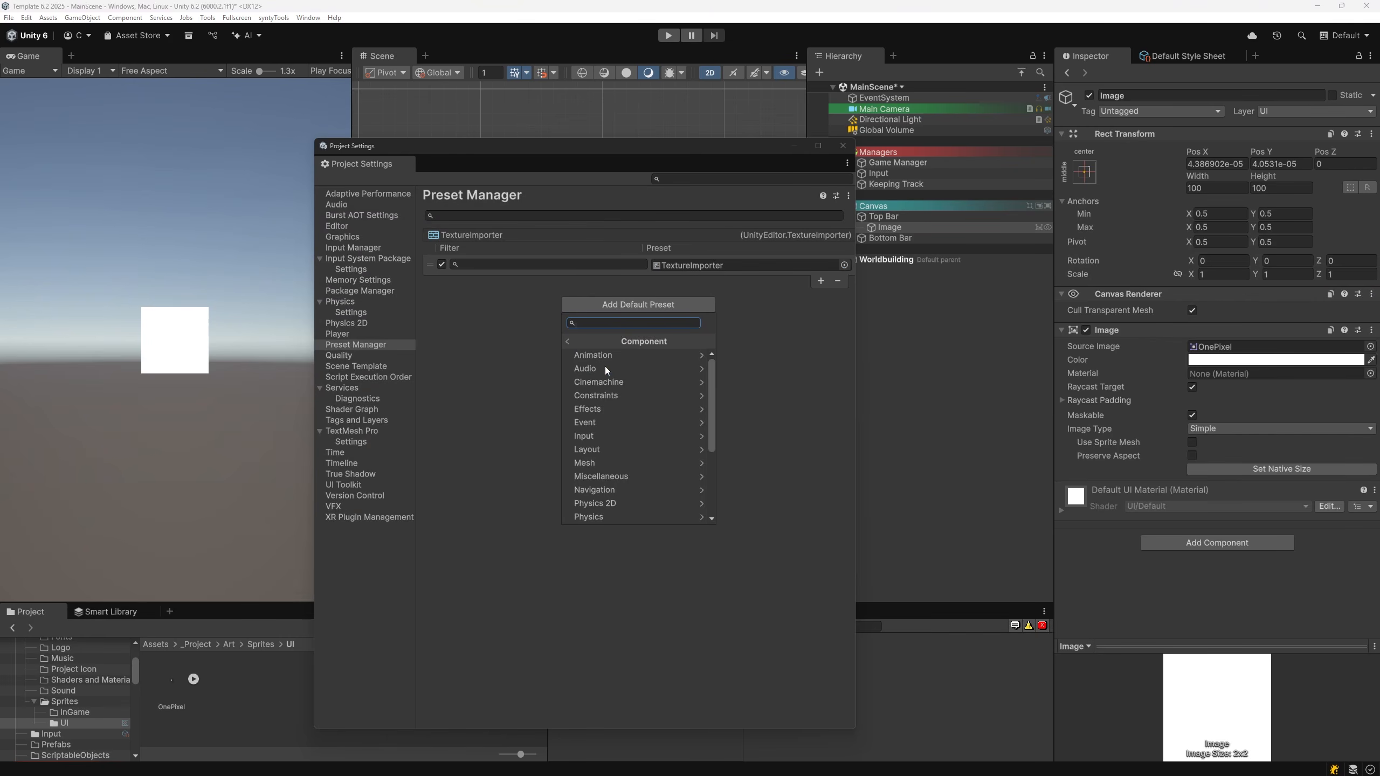
scroll(606, 472, "down", 3)
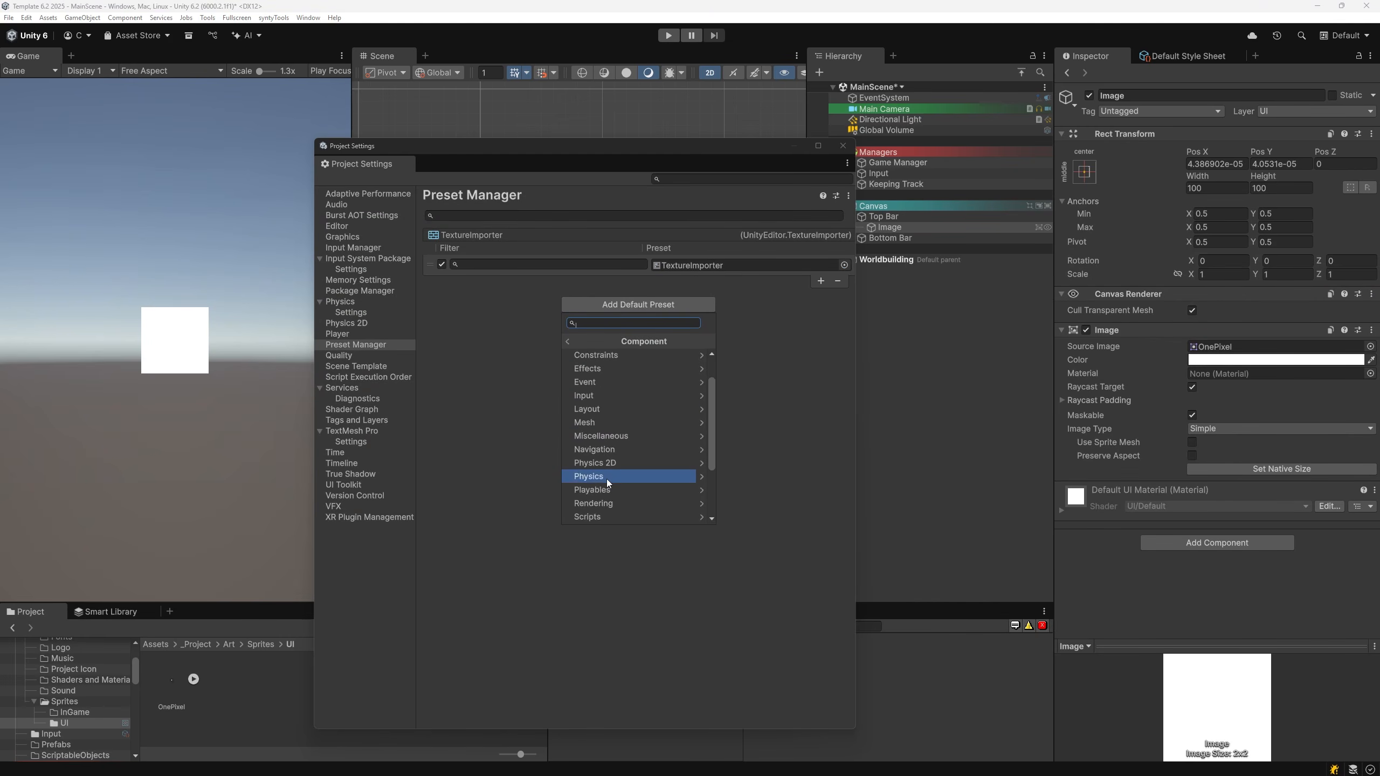
left_click(603, 492)
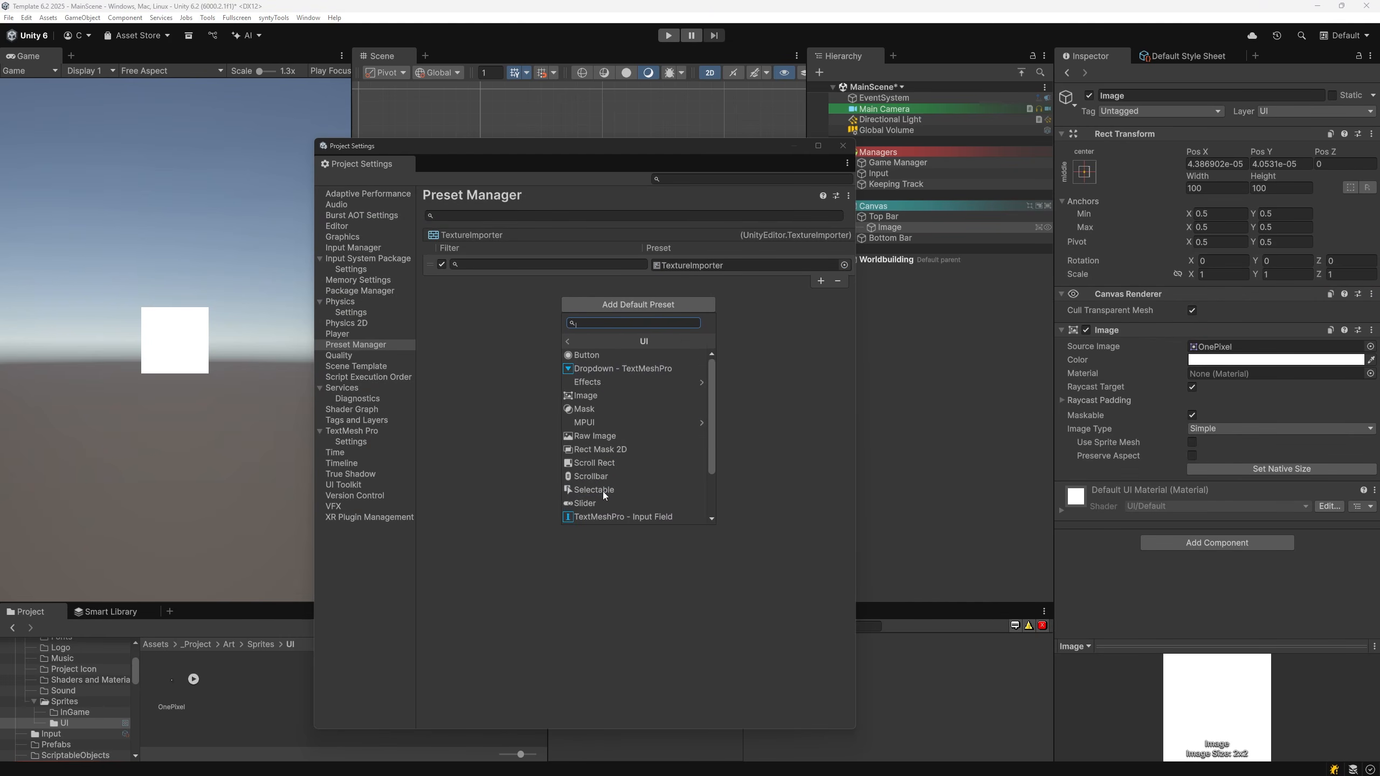
mouse_move(714, 430)
left_mouse_down()
mouse_move(720, 476)
mouse_move(720, 424)
left_mouse_up()
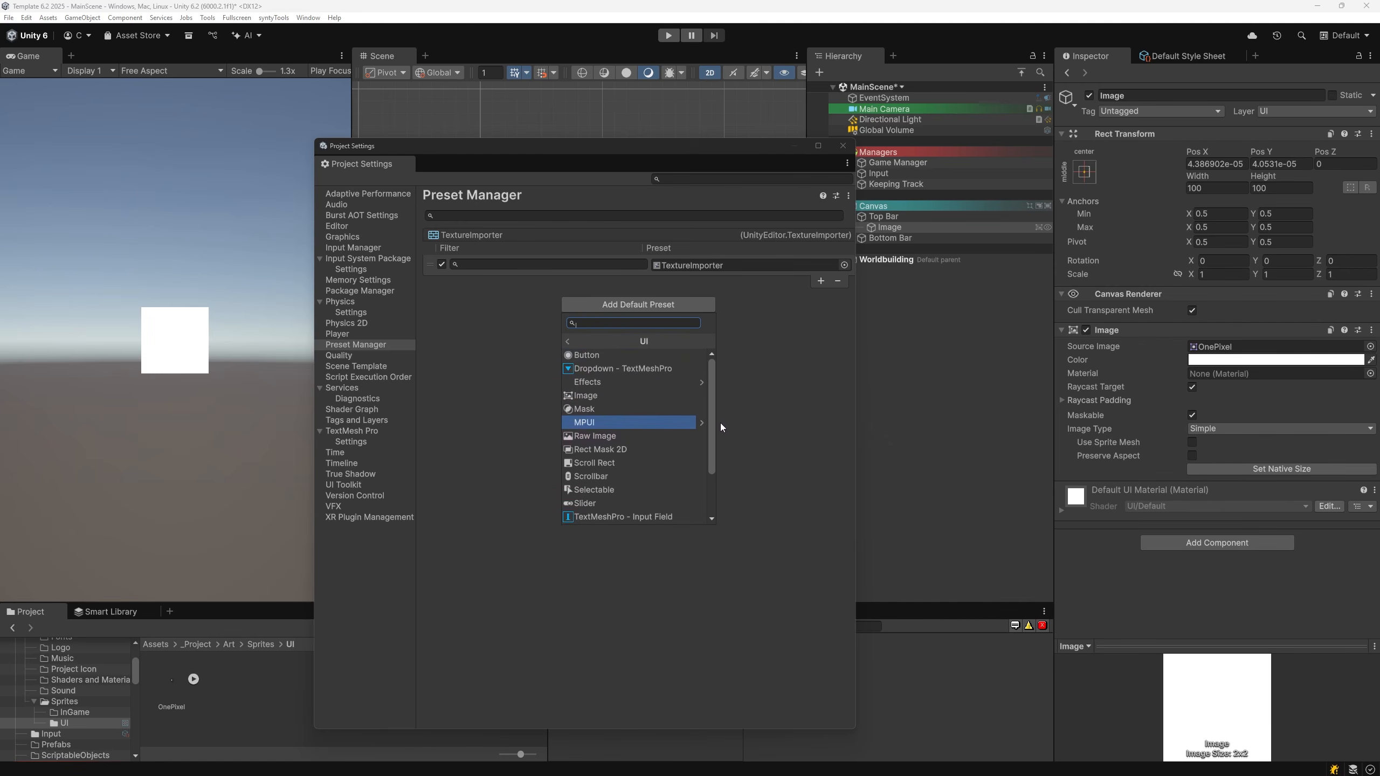
left_click(591, 390)
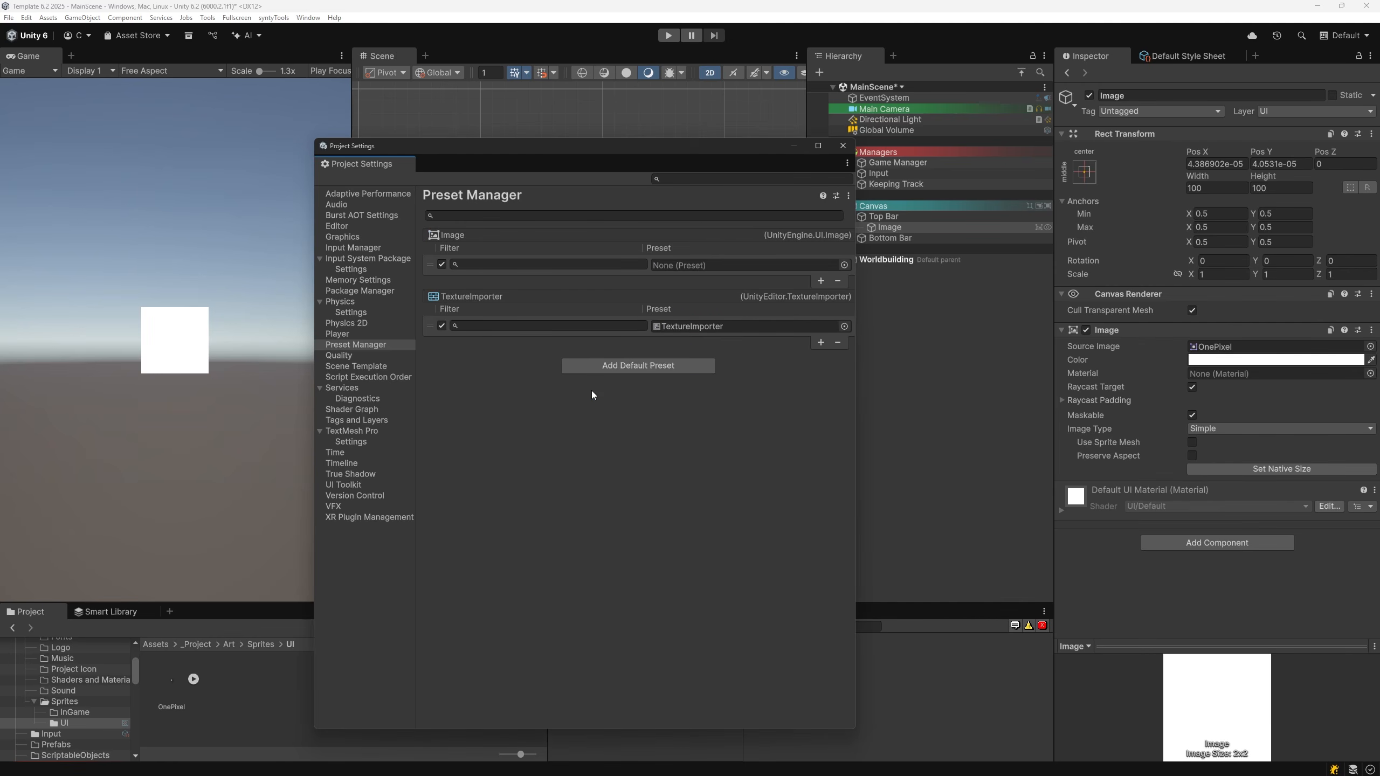
Step: Assign the saved Image preset to the new Image default entry and close the Project Settings
left_click(844, 265)
double_click(163, 396)
left_click(842, 146)
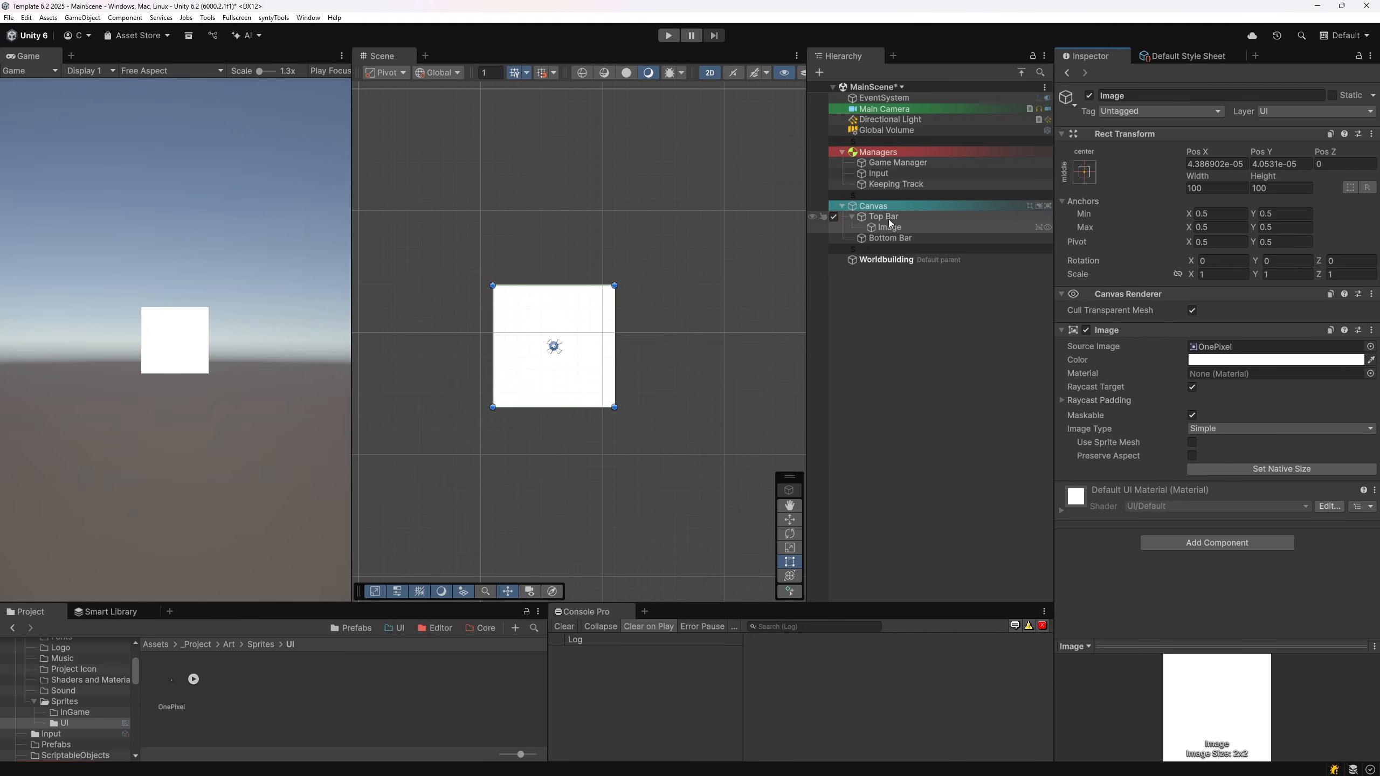
Step: Create a new UI Image under Top Bar to test the default Image preset
right_click(889, 217)
scroll(957, 377, "down", 3)
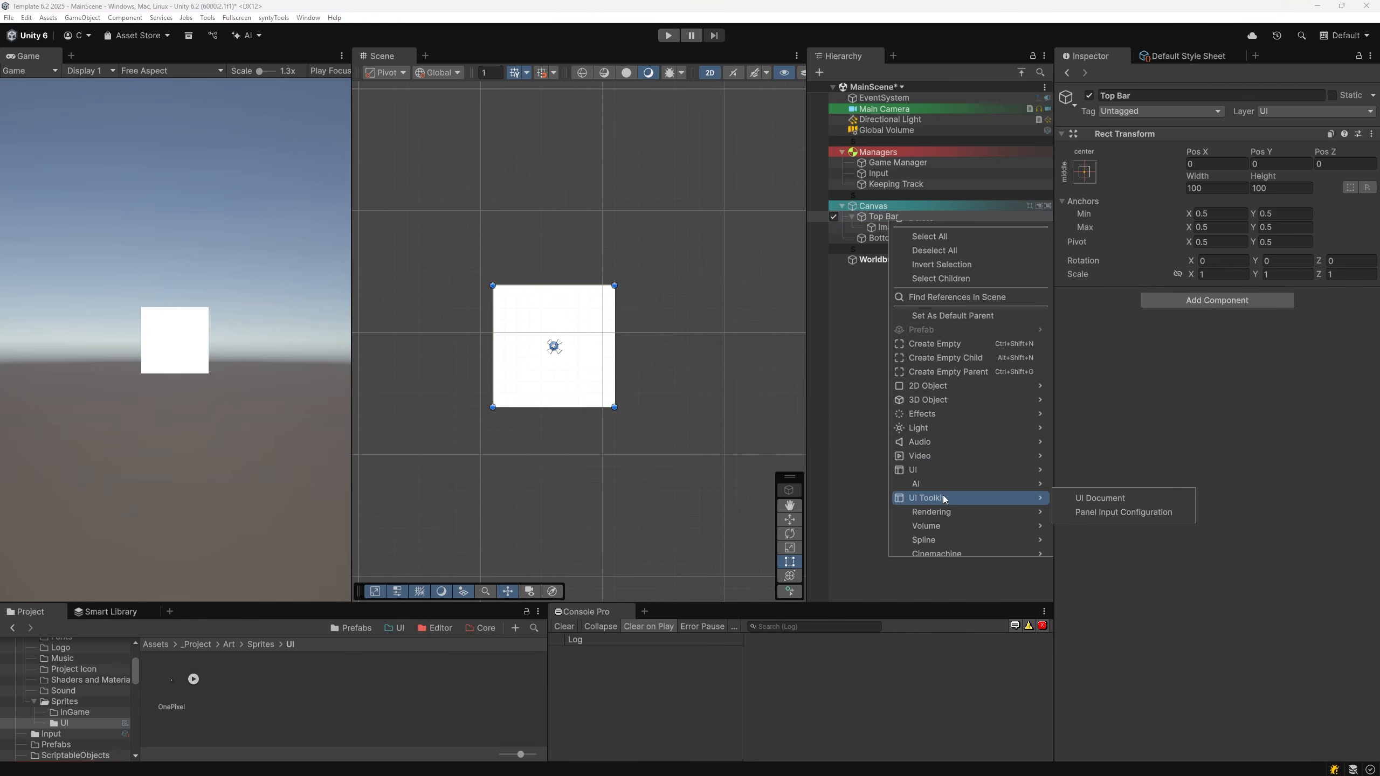
mouse_move(973, 438)
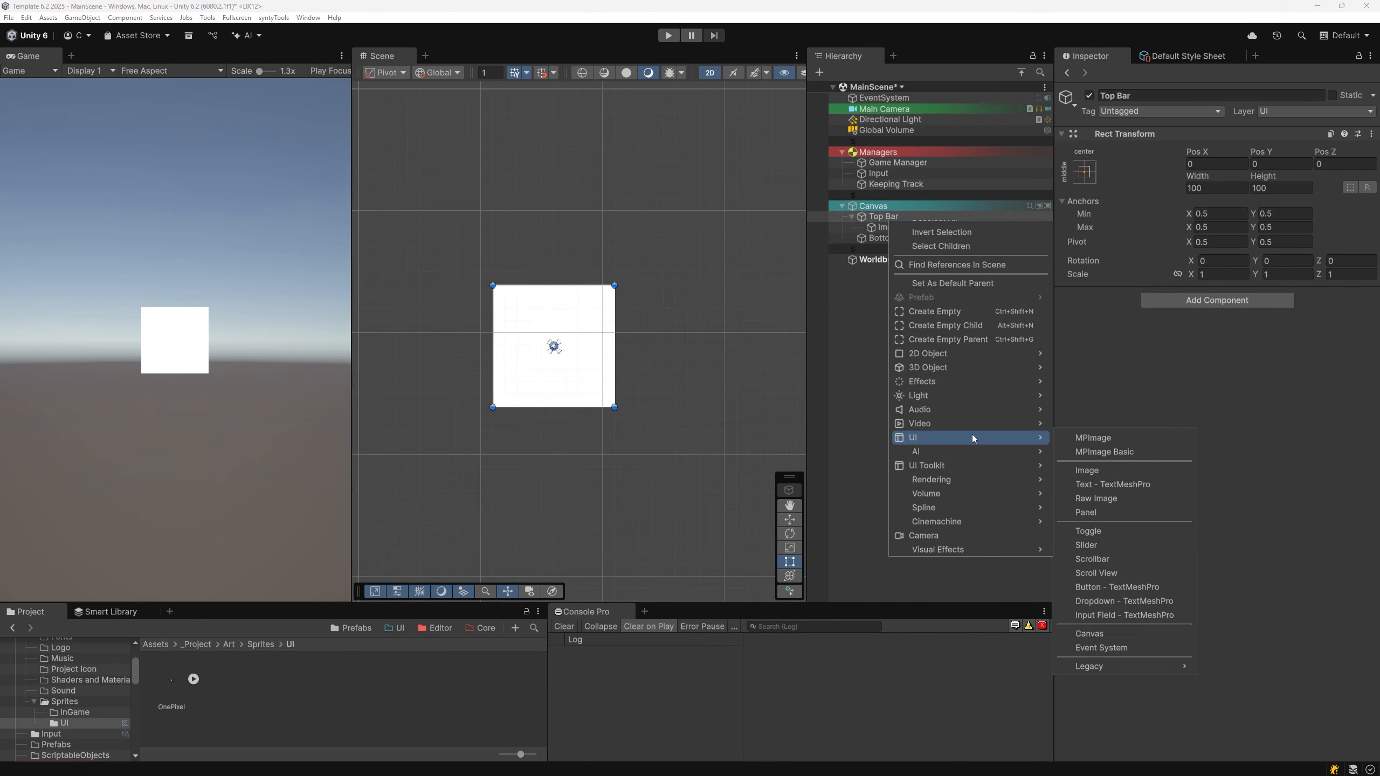
left_click(1113, 471)
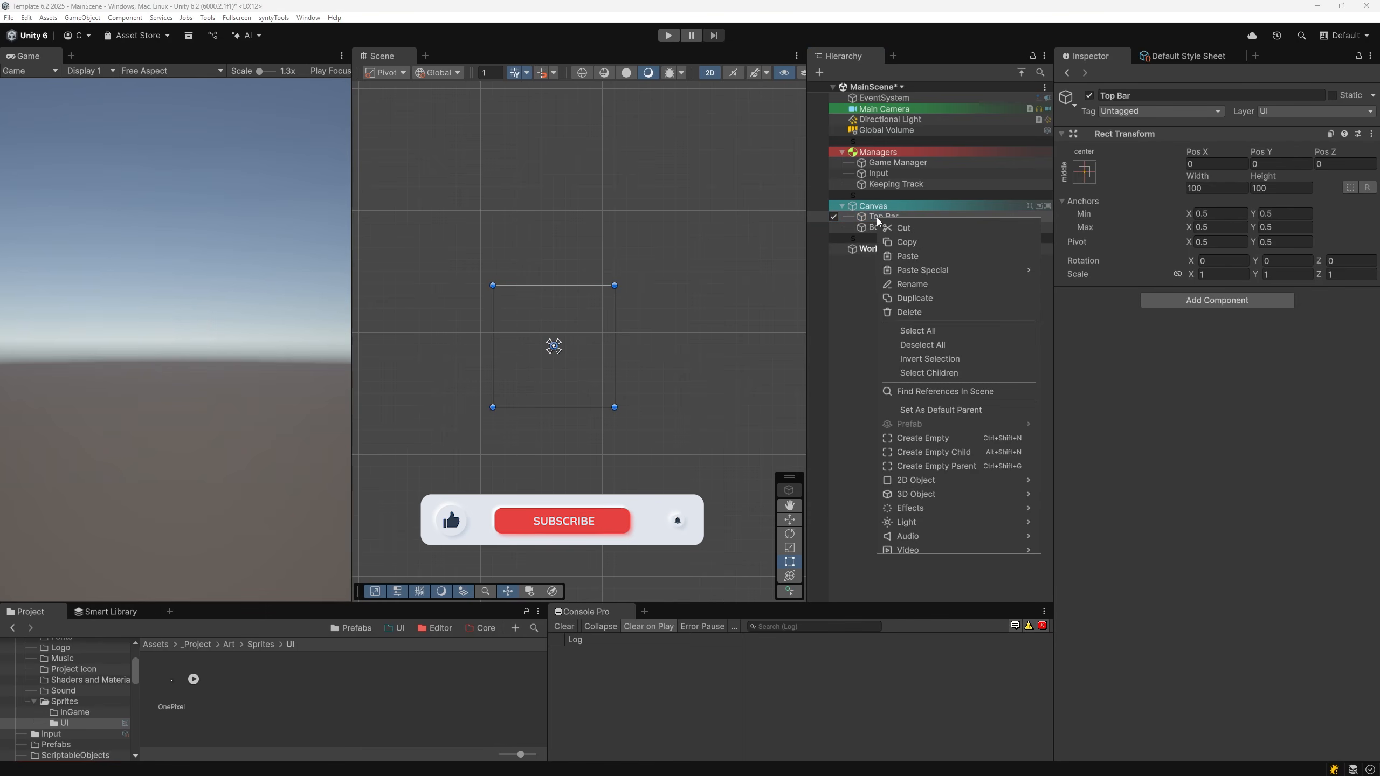
Step: Create a Text - TextMeshPro object under Top Bar and locate its assigned font asset
scroll(951, 385, "down", 3)
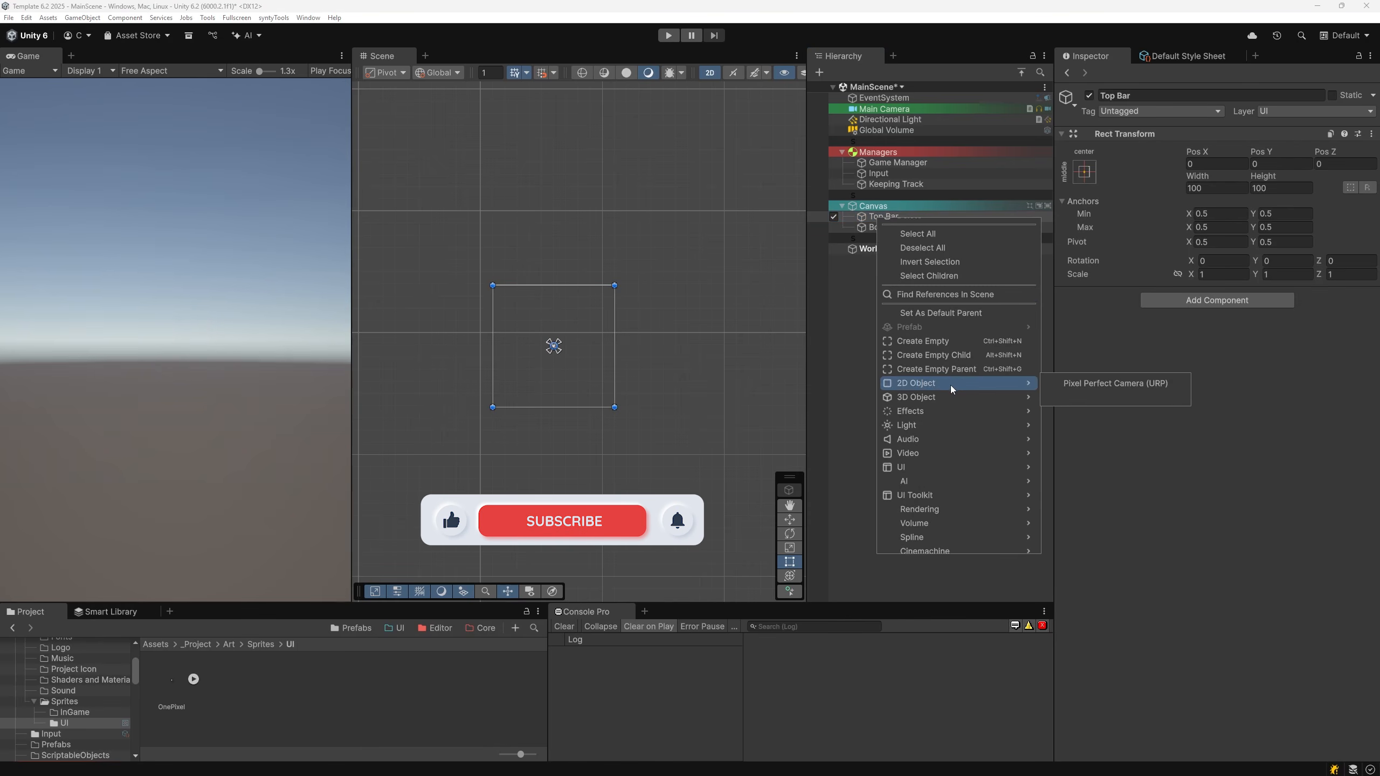
mouse_move(968, 390)
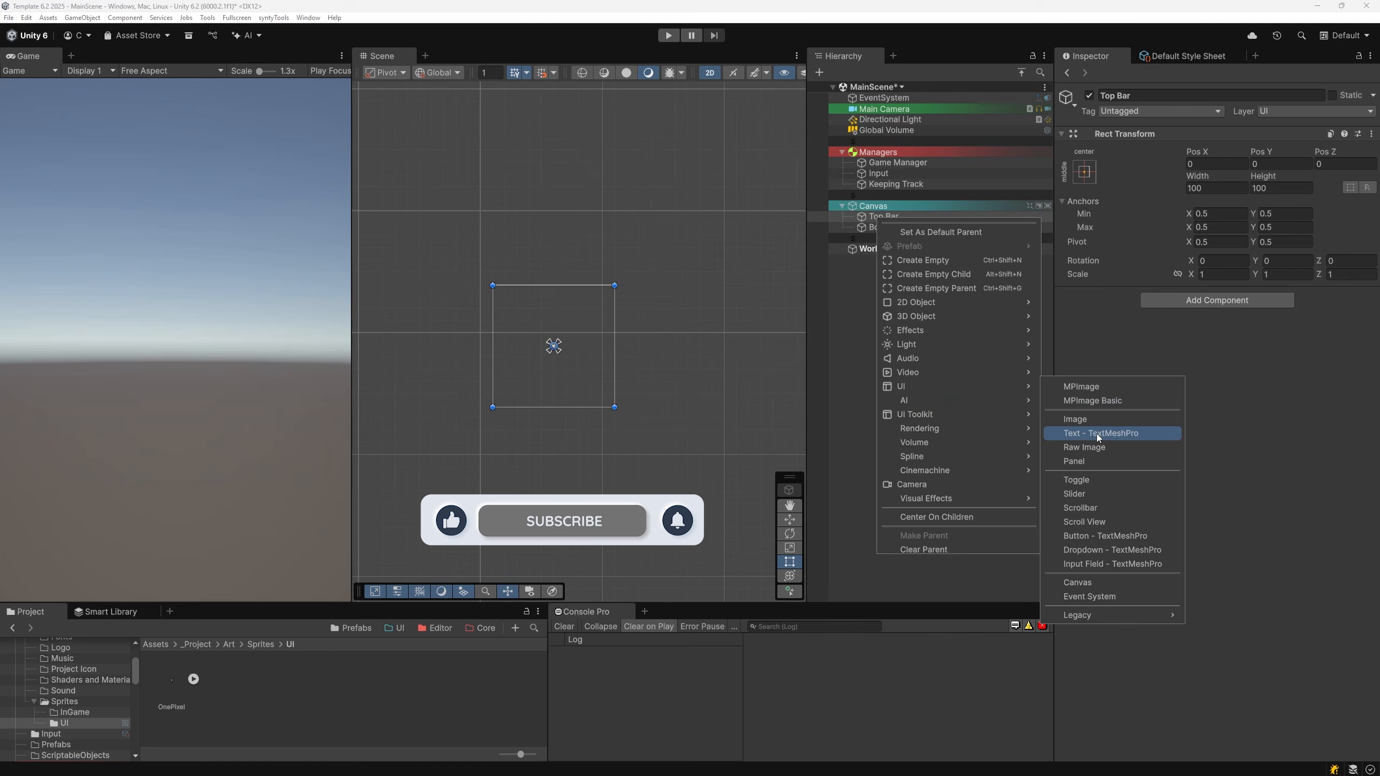
left_click(1130, 433)
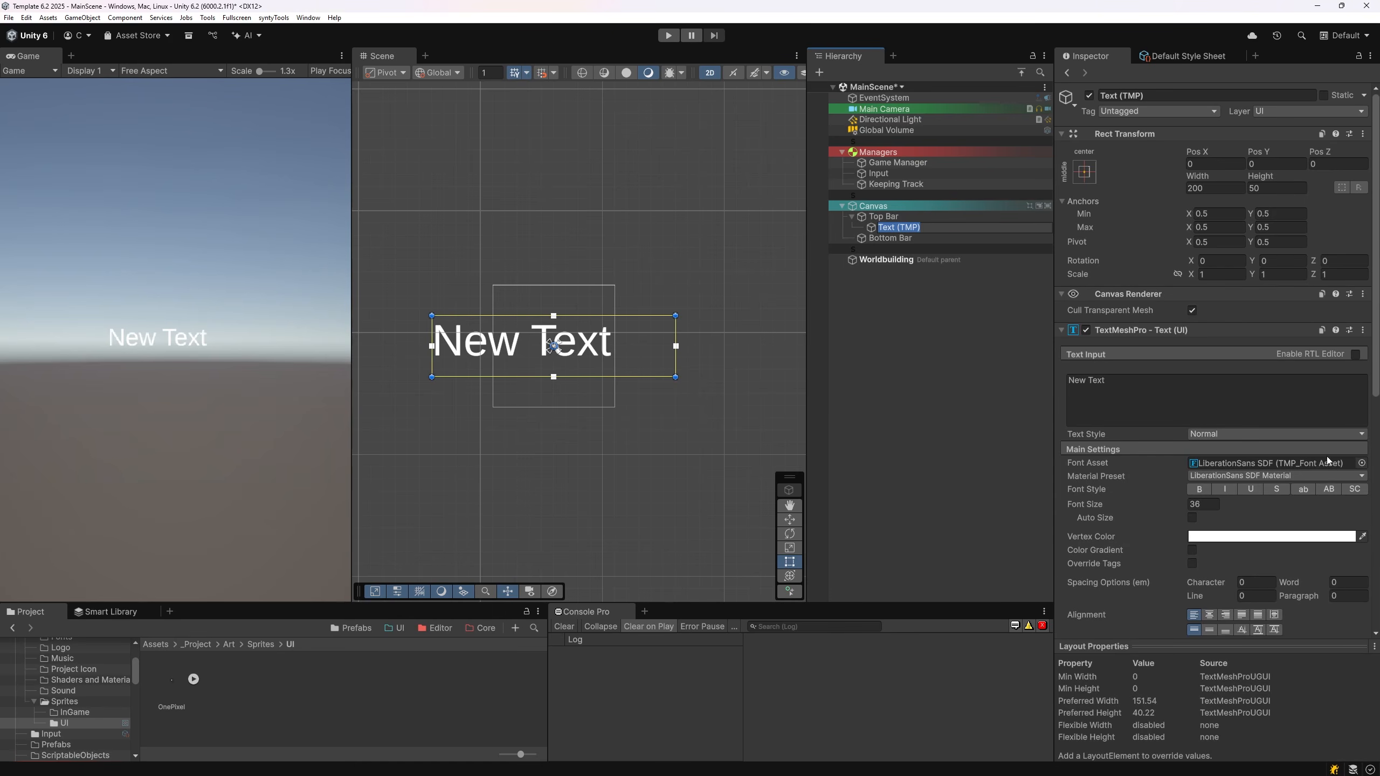
left_click(1215, 463)
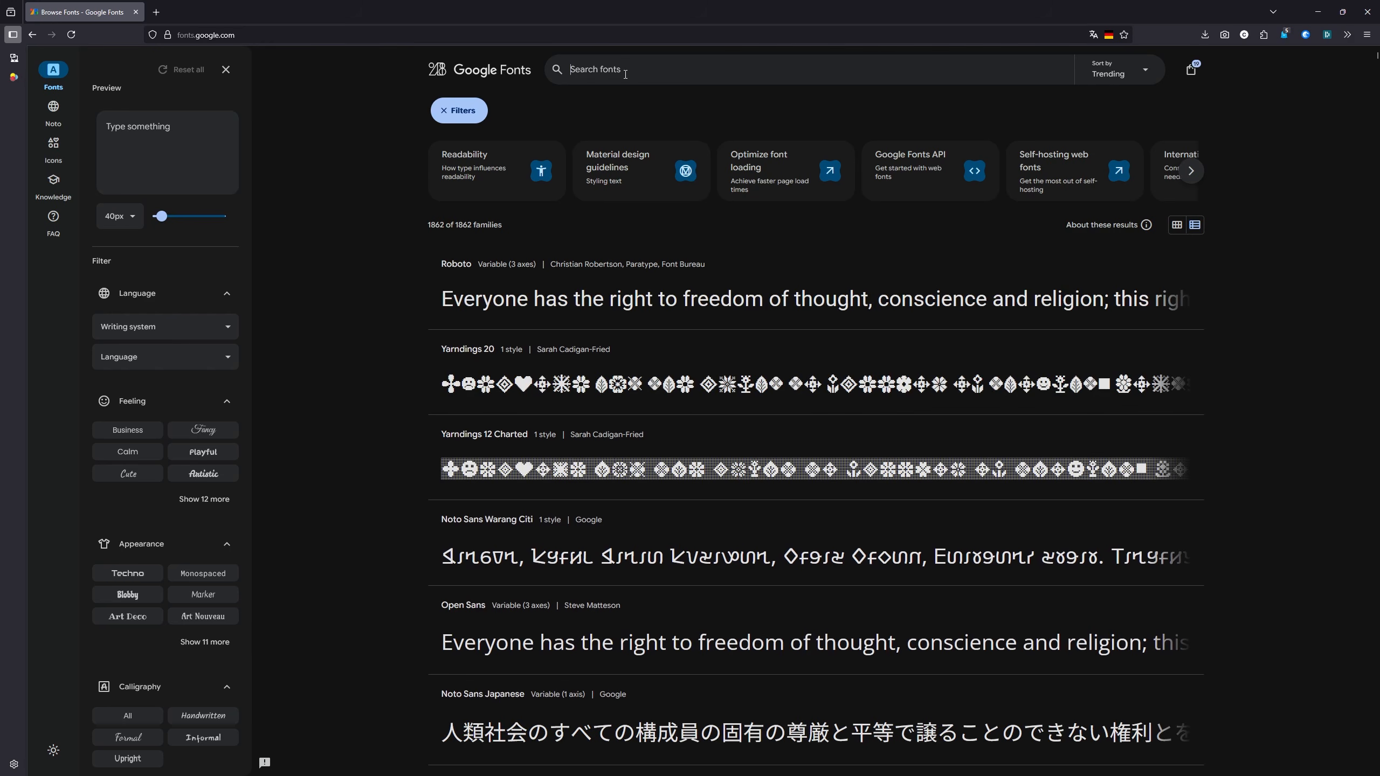
Step: Switch to Google Fonts in the browser, search for Noto Sans, and download the font family
type("Noto Sans")
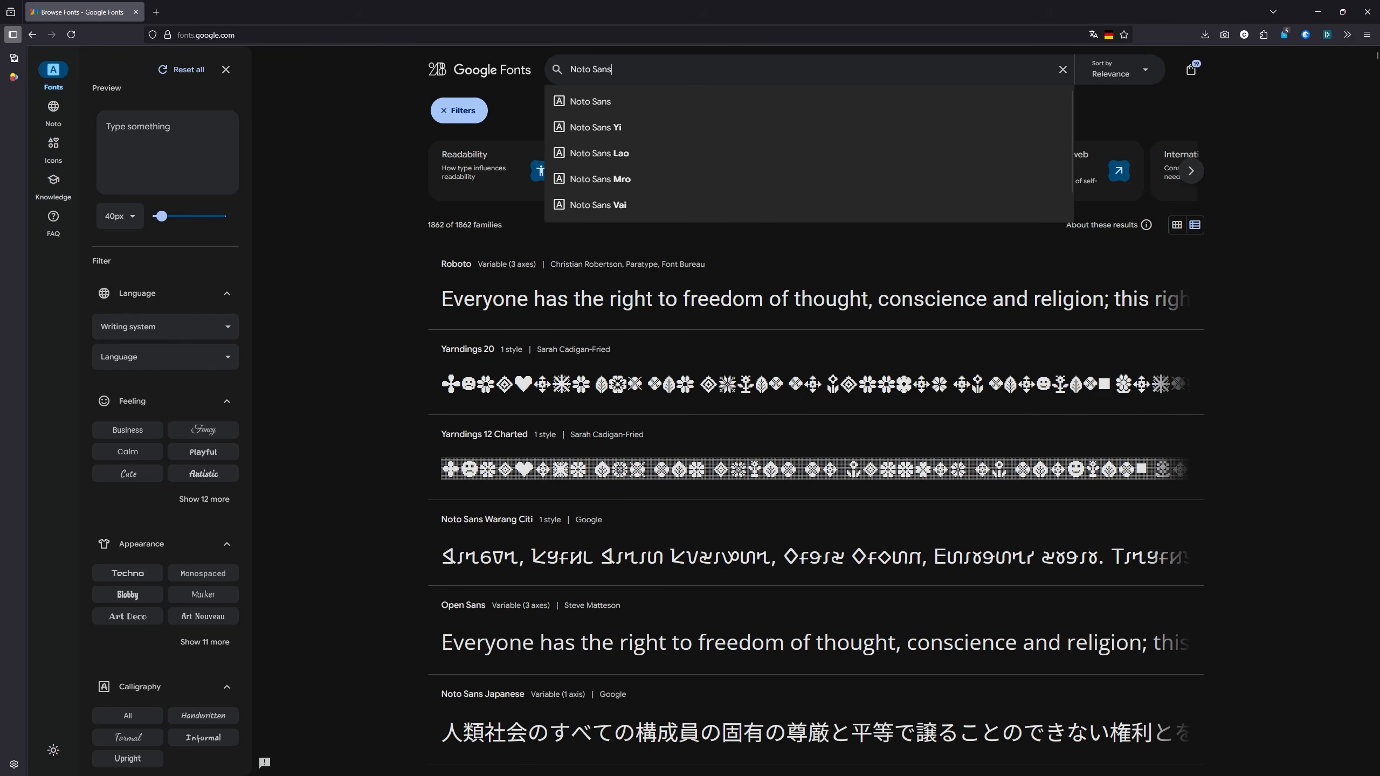
left_click(609, 106)
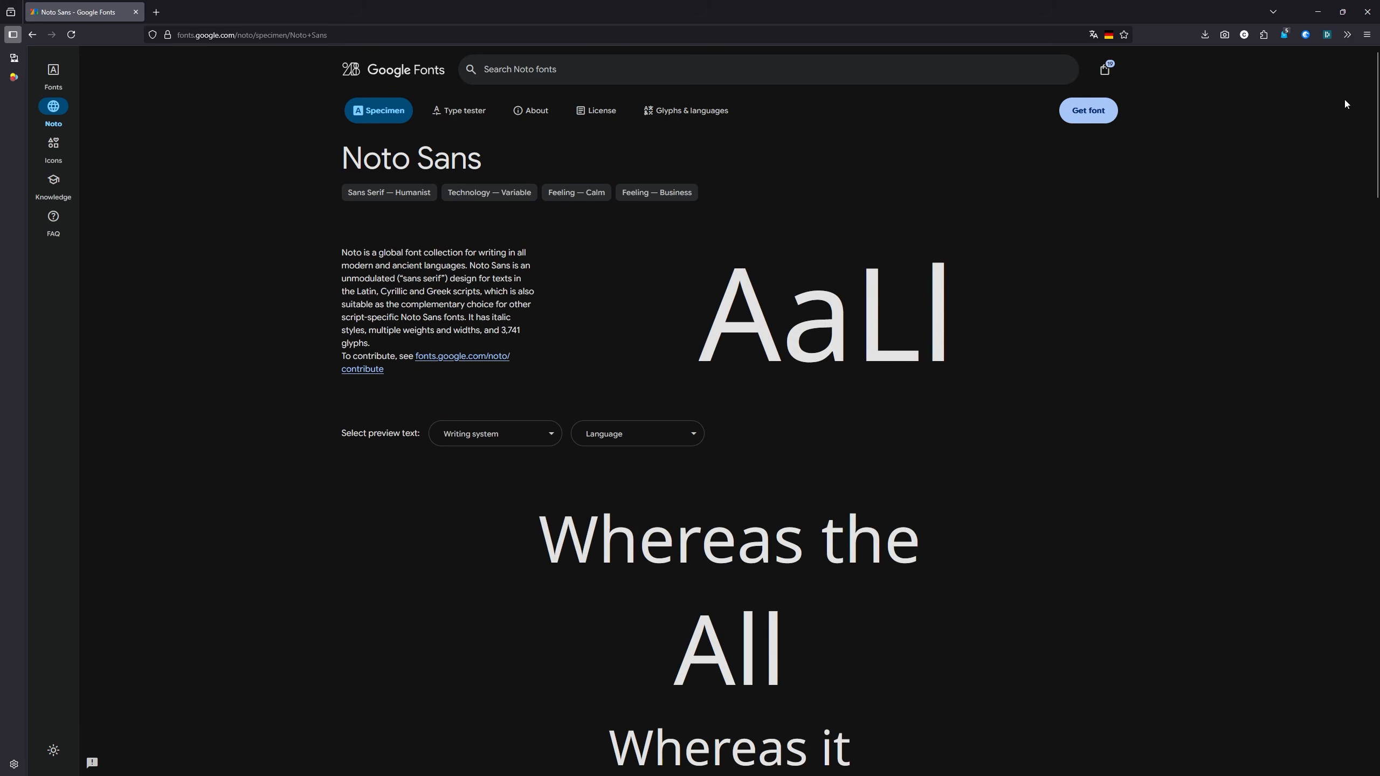
left_click_drag(1376, 96, 1348, 92)
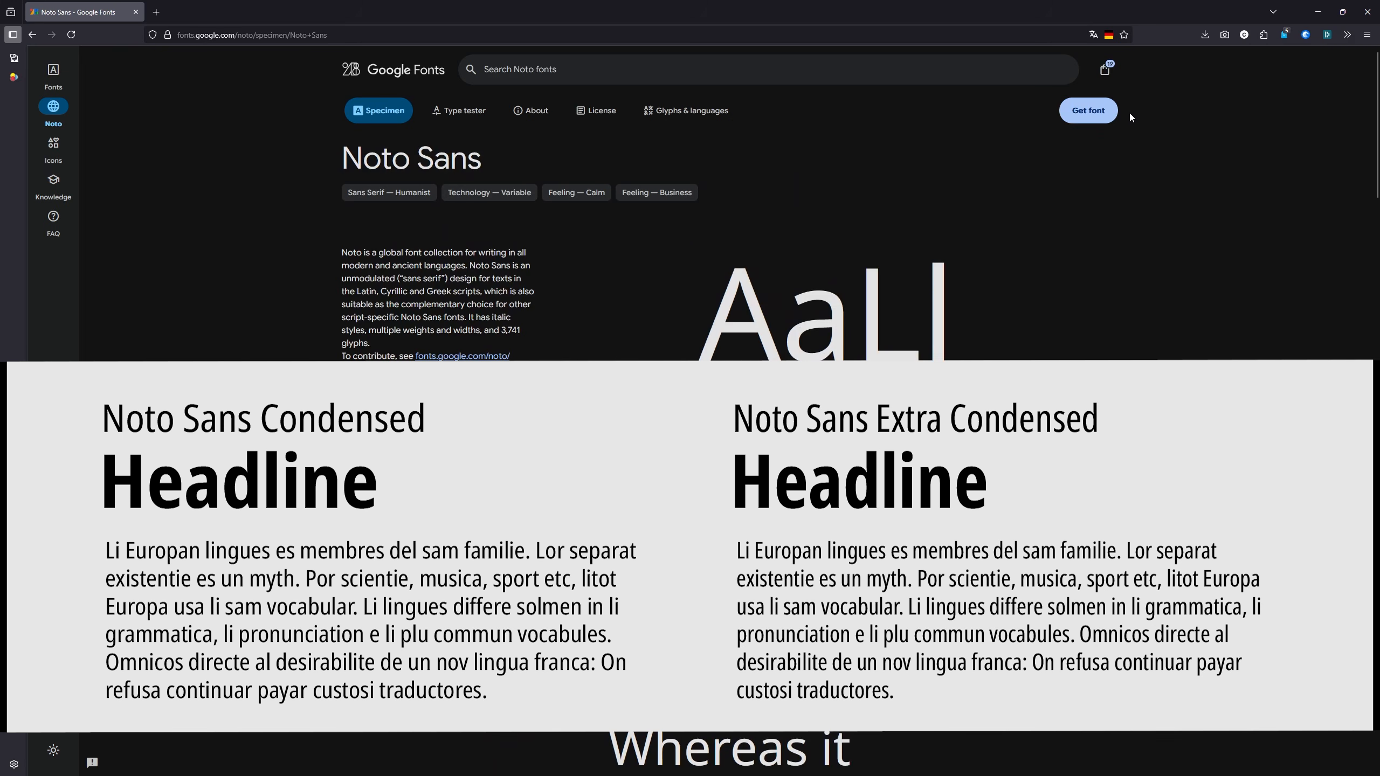
left_click(1104, 113)
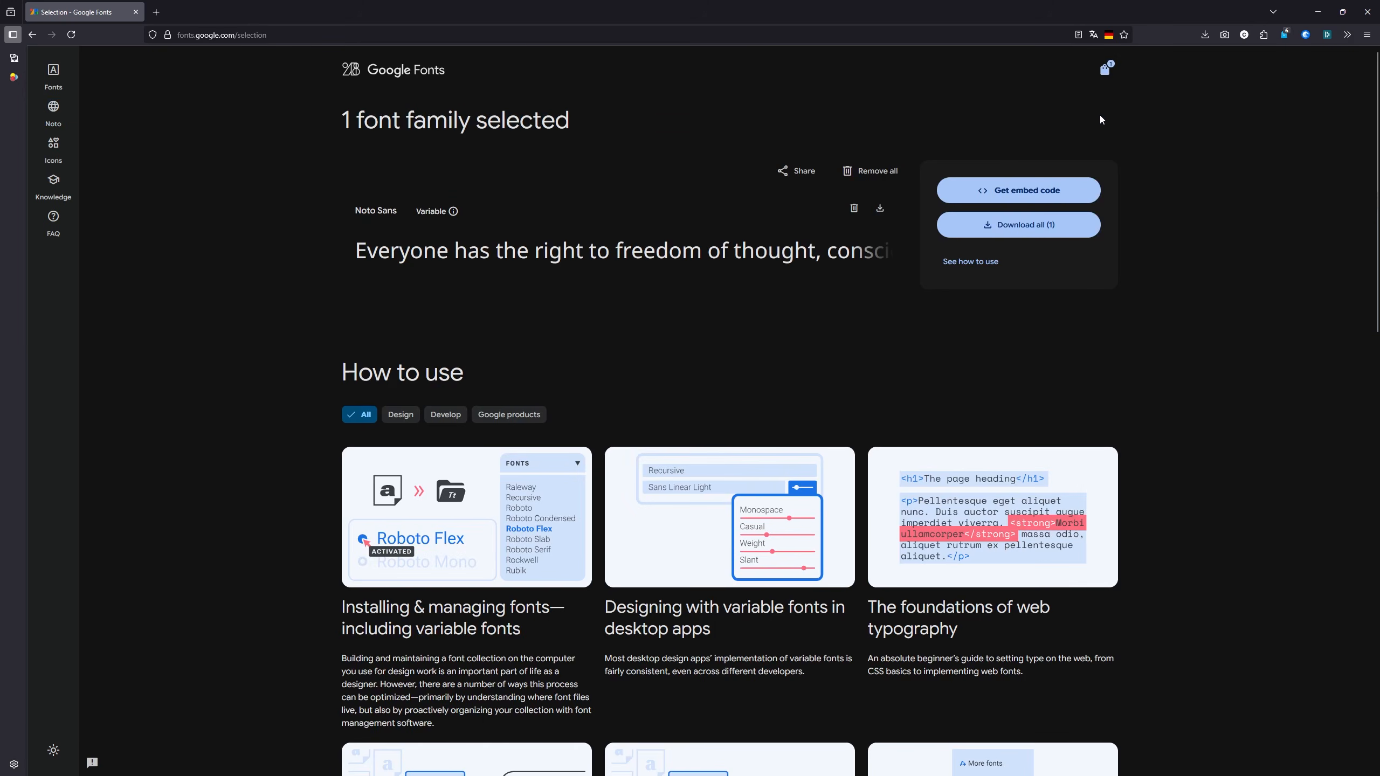
left_click(883, 212)
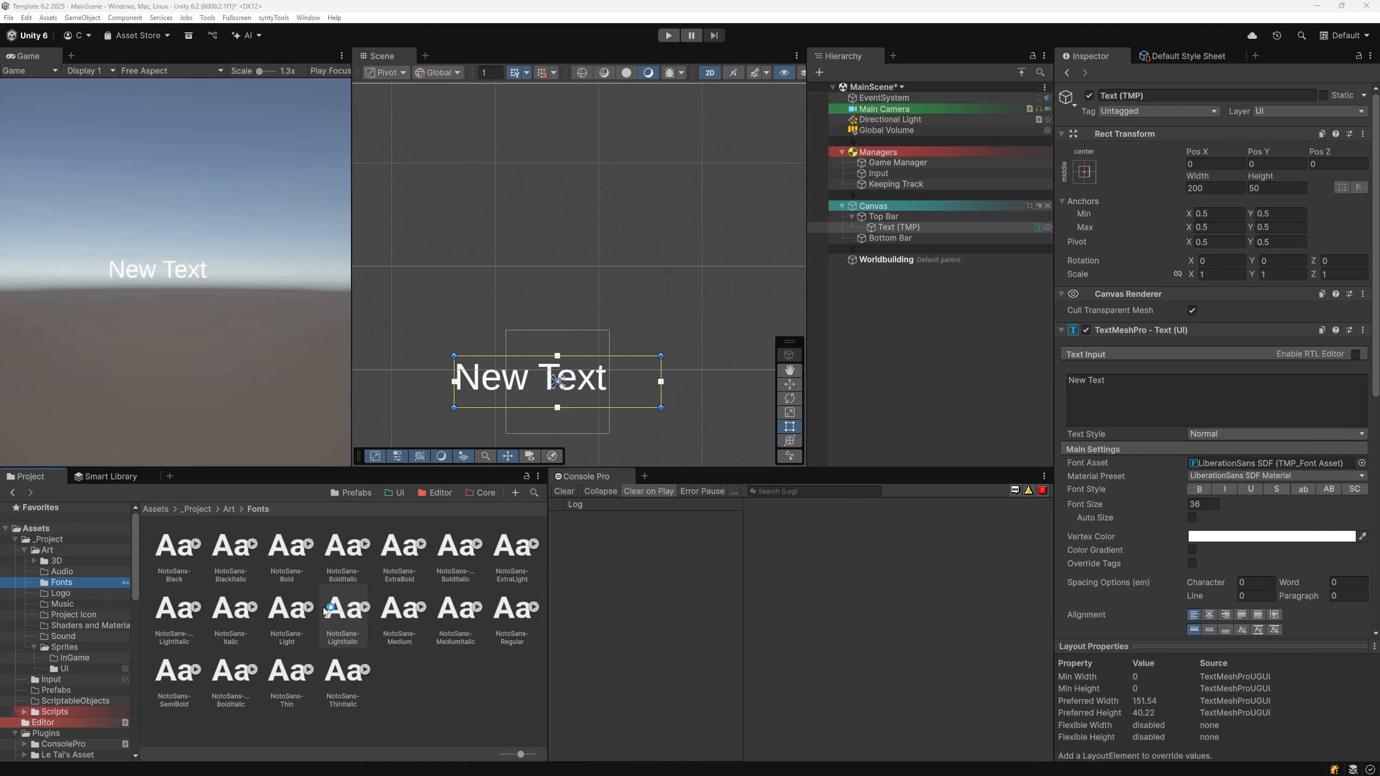
Step: Select all Noto Sans font files in Unity's Art/Fonts folder and create TextMeshPro SDF font assets from them
left_click(342, 674)
left_click(169, 553, "shift")
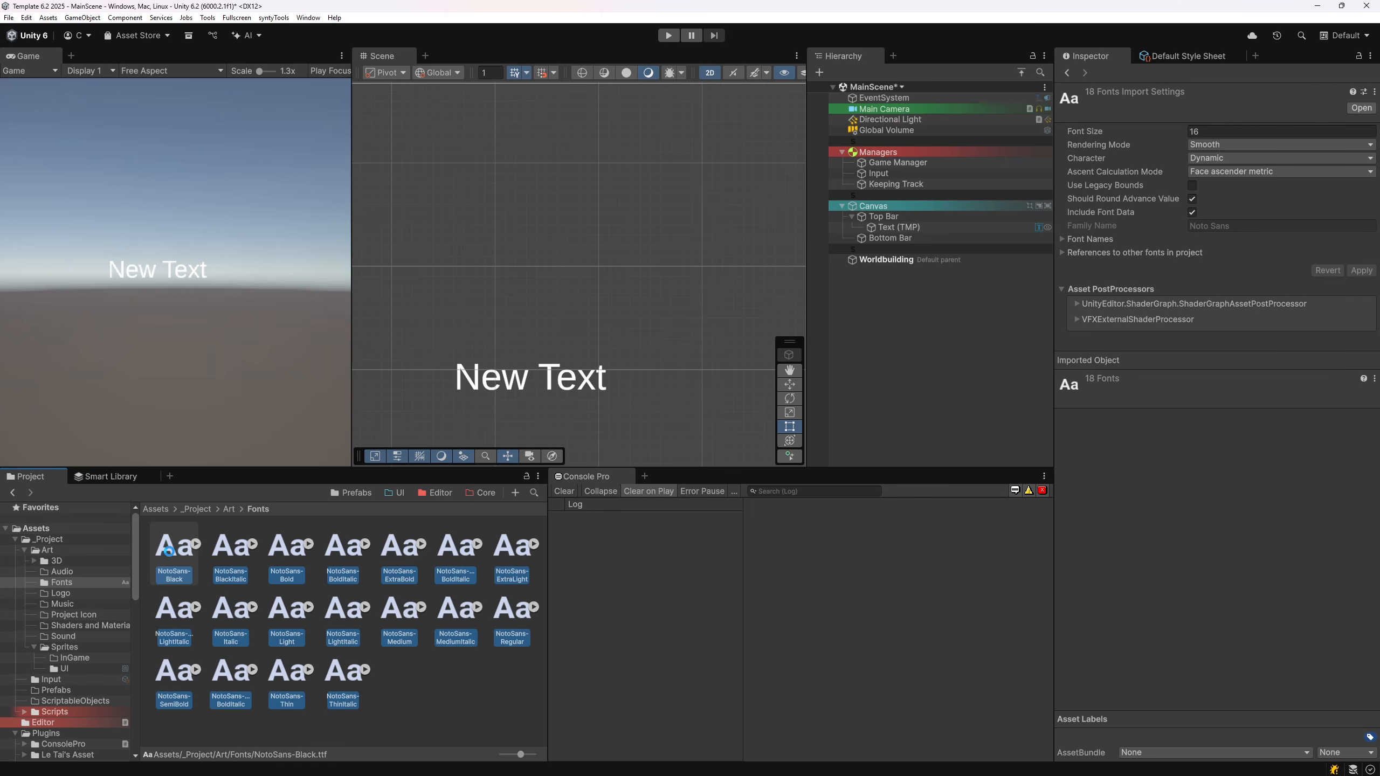
Step: Select all NotoSans SDF font assets and move them into TextMesh Pro's Resources/Fonts & Materials folder
left_click(188, 700, "ctrl")
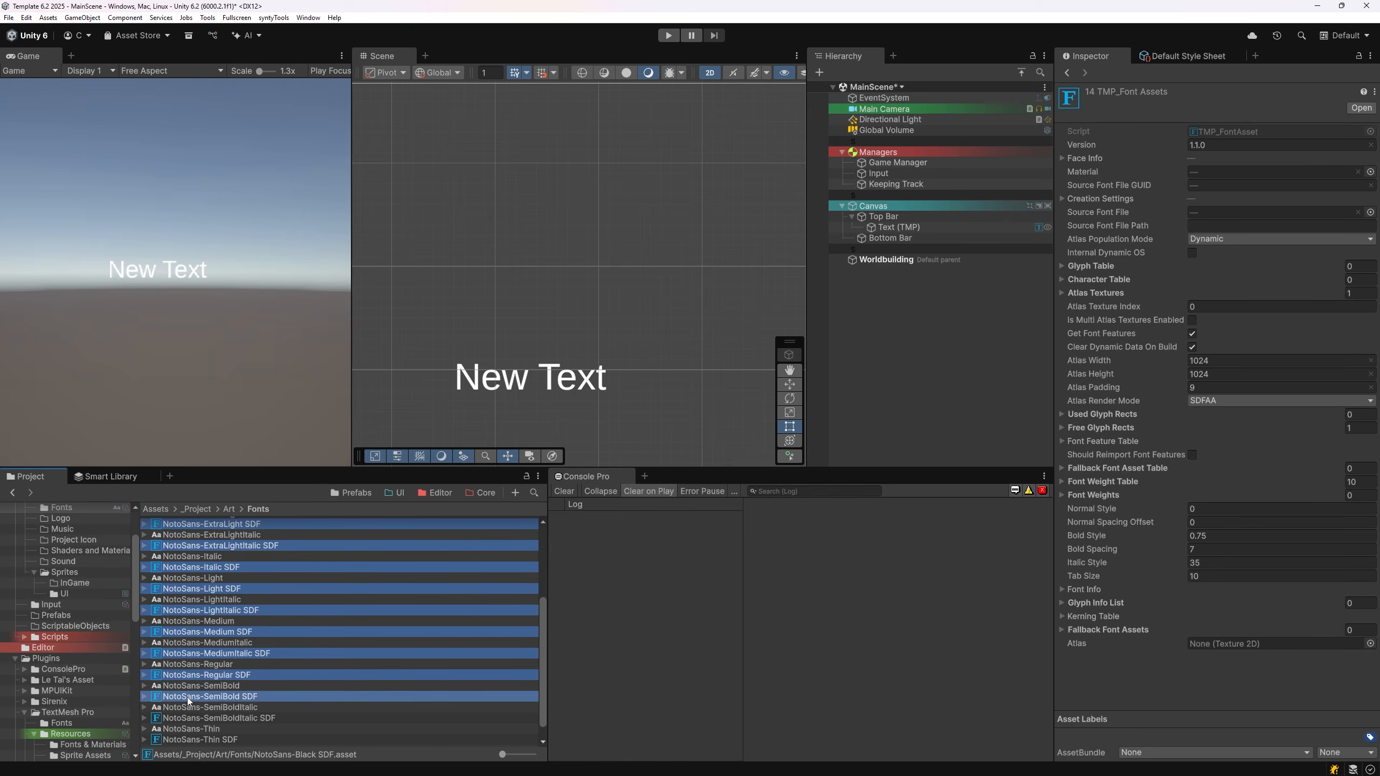
left_click(188, 719, "ctrl")
left_click(188, 738, "ctrl")
scroll(188, 738, "down", 1)
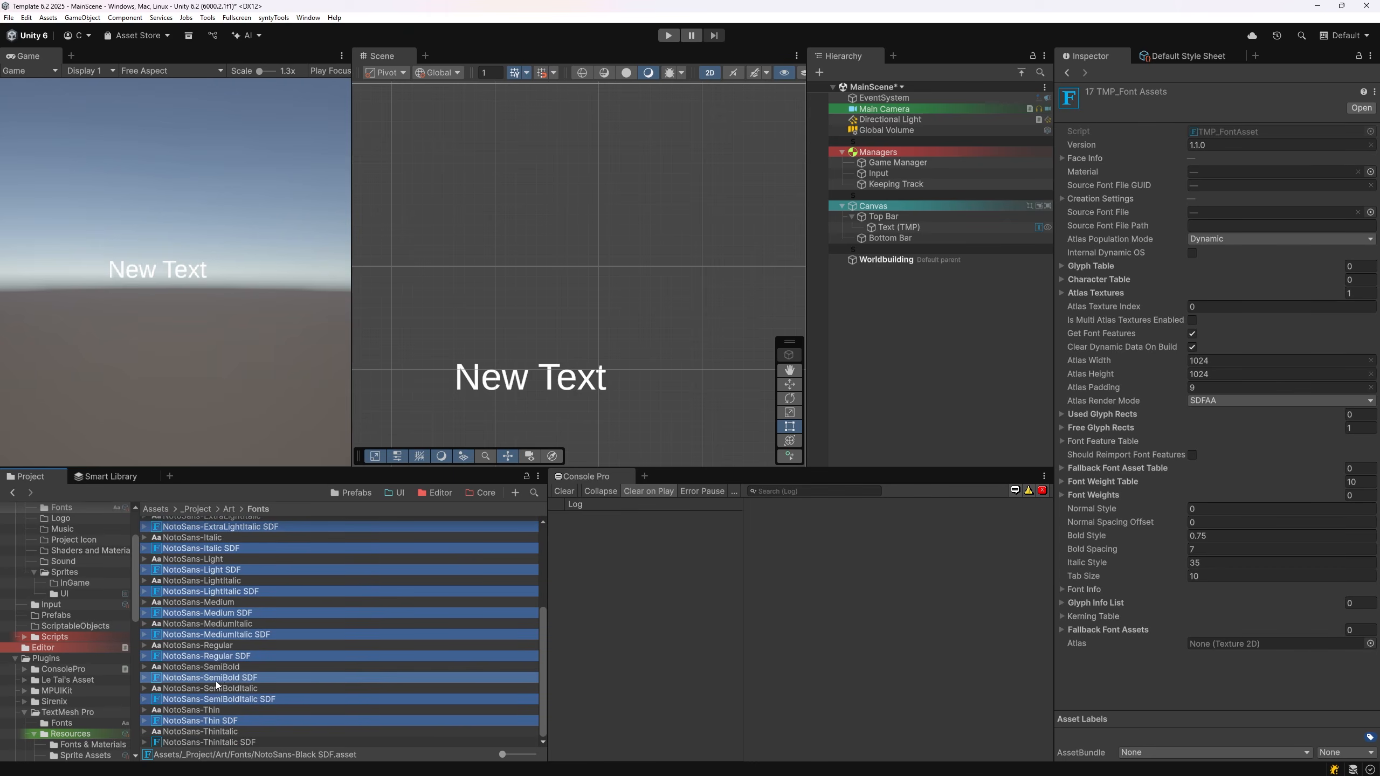
left_click(190, 742, "ctrl")
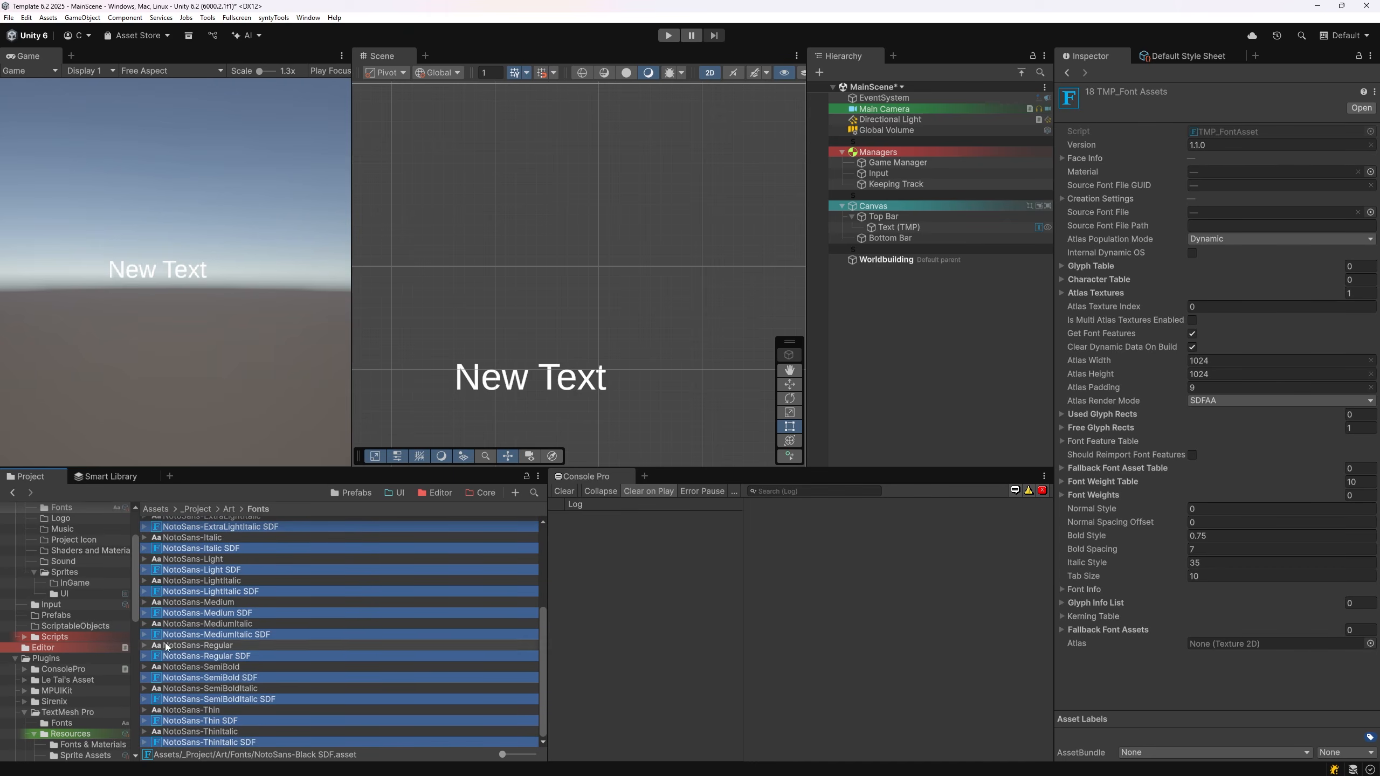
left_click_drag(139, 612, 138, 651)
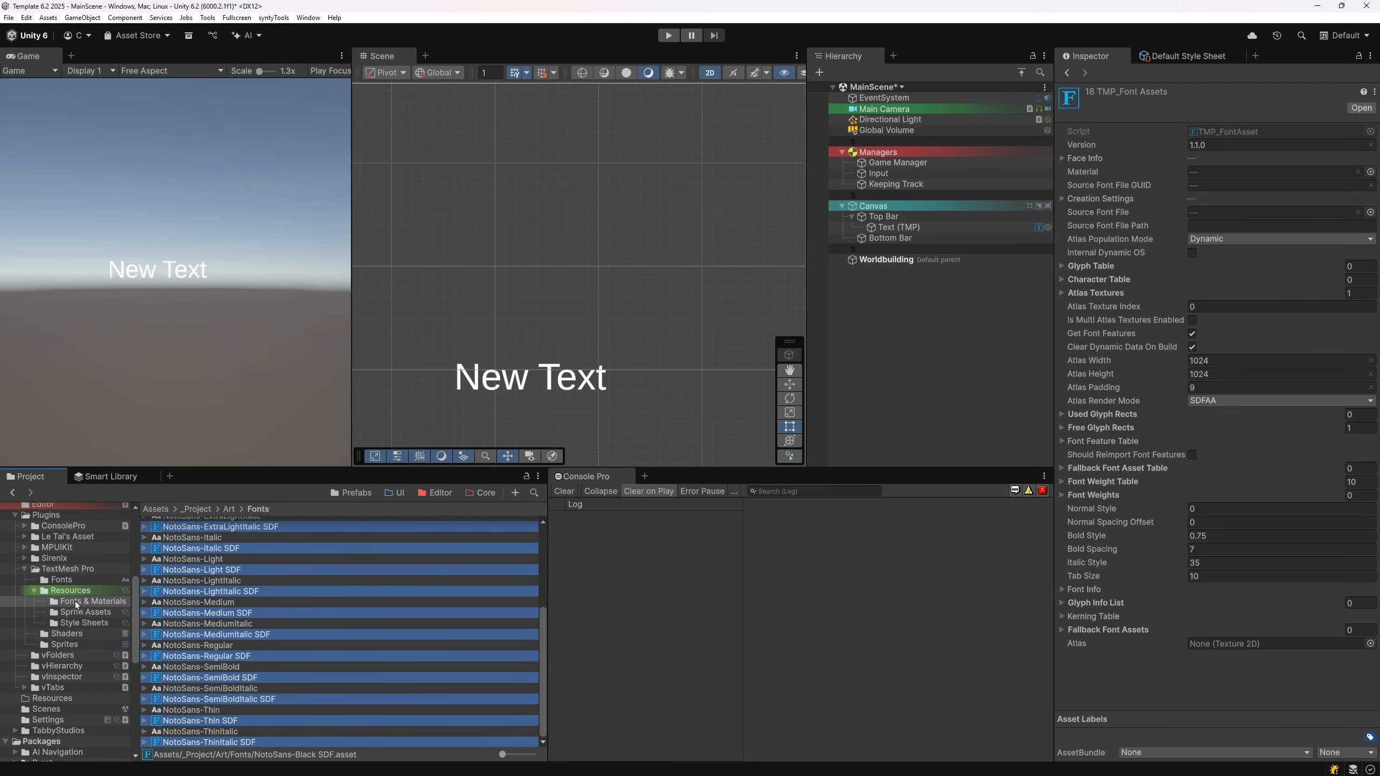
left_click_drag(76, 605, 76, 604)
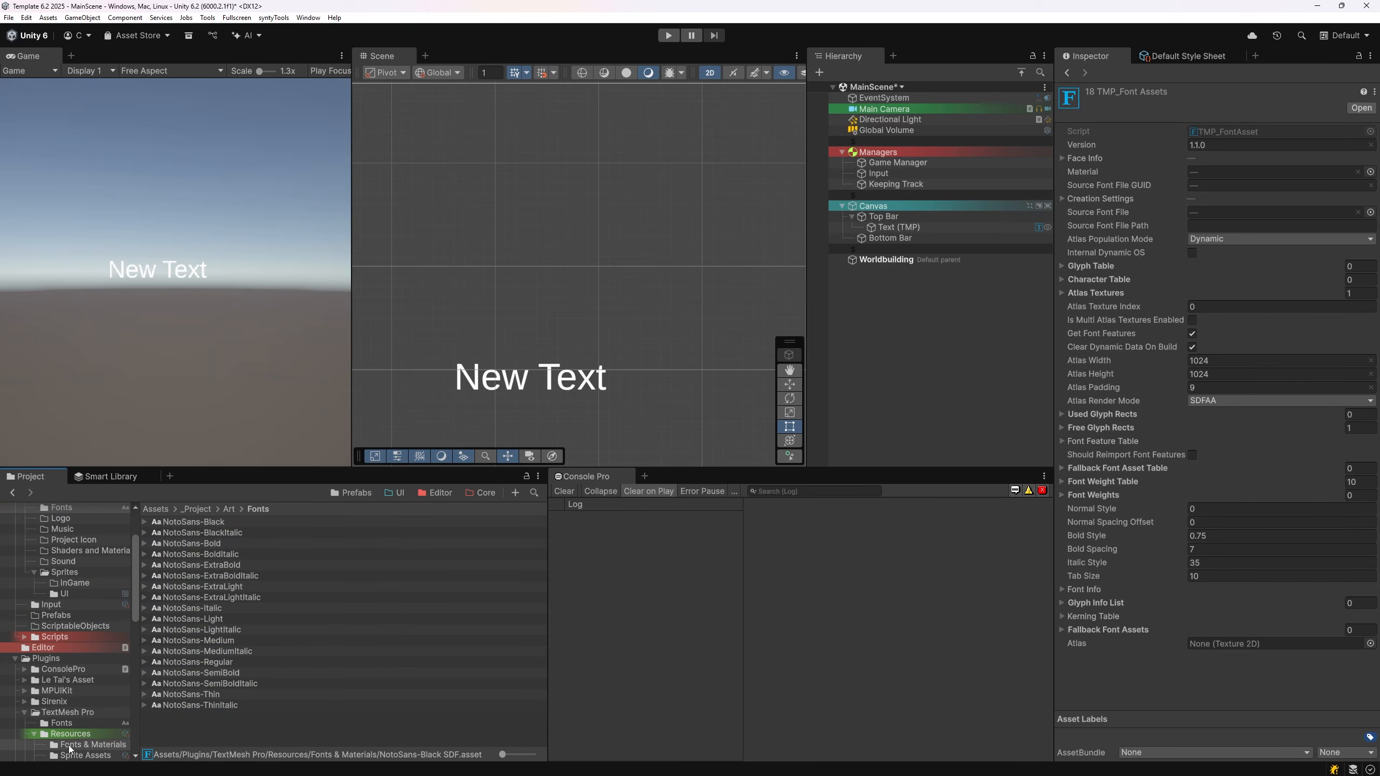
Step: In NotoSans-Regular SDF's Font Weights, assign NotoSans-Black SDF and NotoSans-BlackItalic SDF as the 900 - Black regular and italic typefaces
left_click(73, 746)
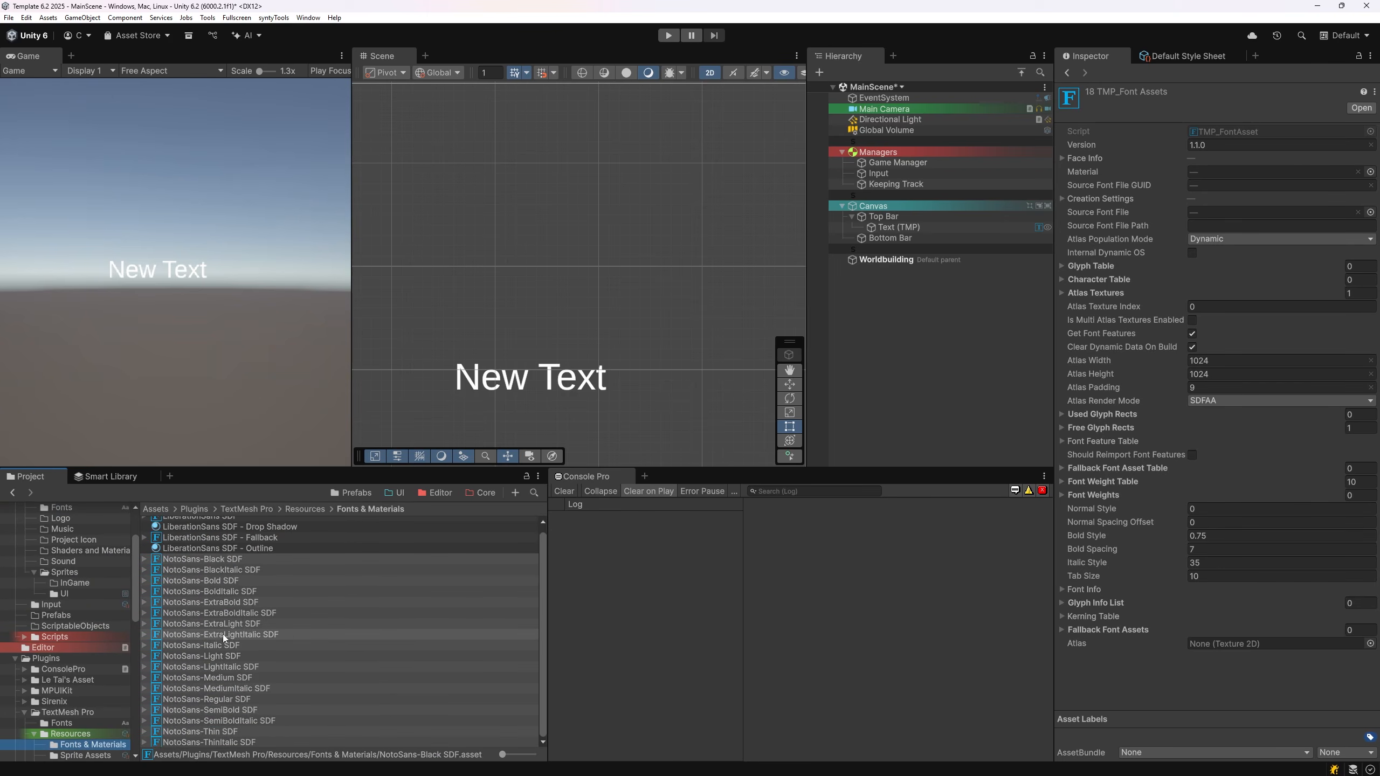
left_click(199, 699)
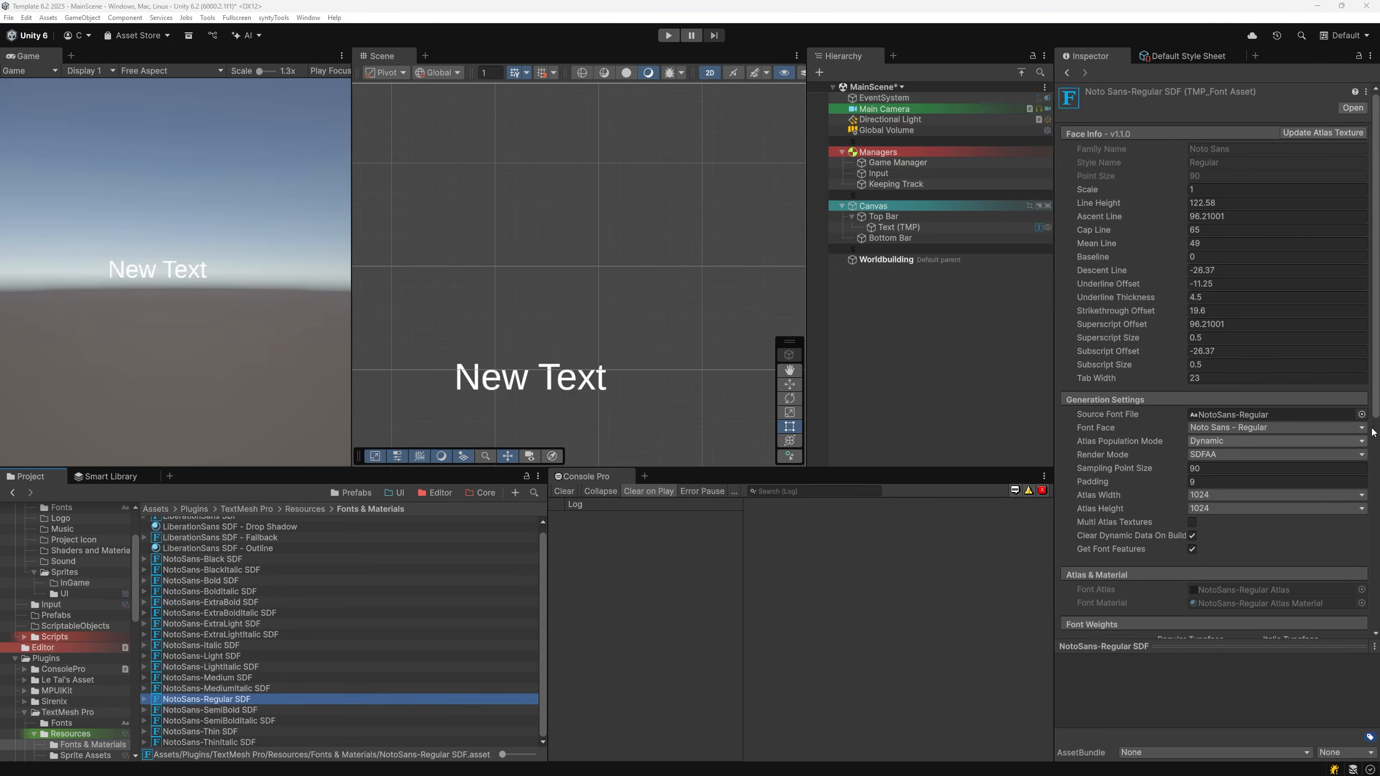
scroll(1374, 443, "down", 5)
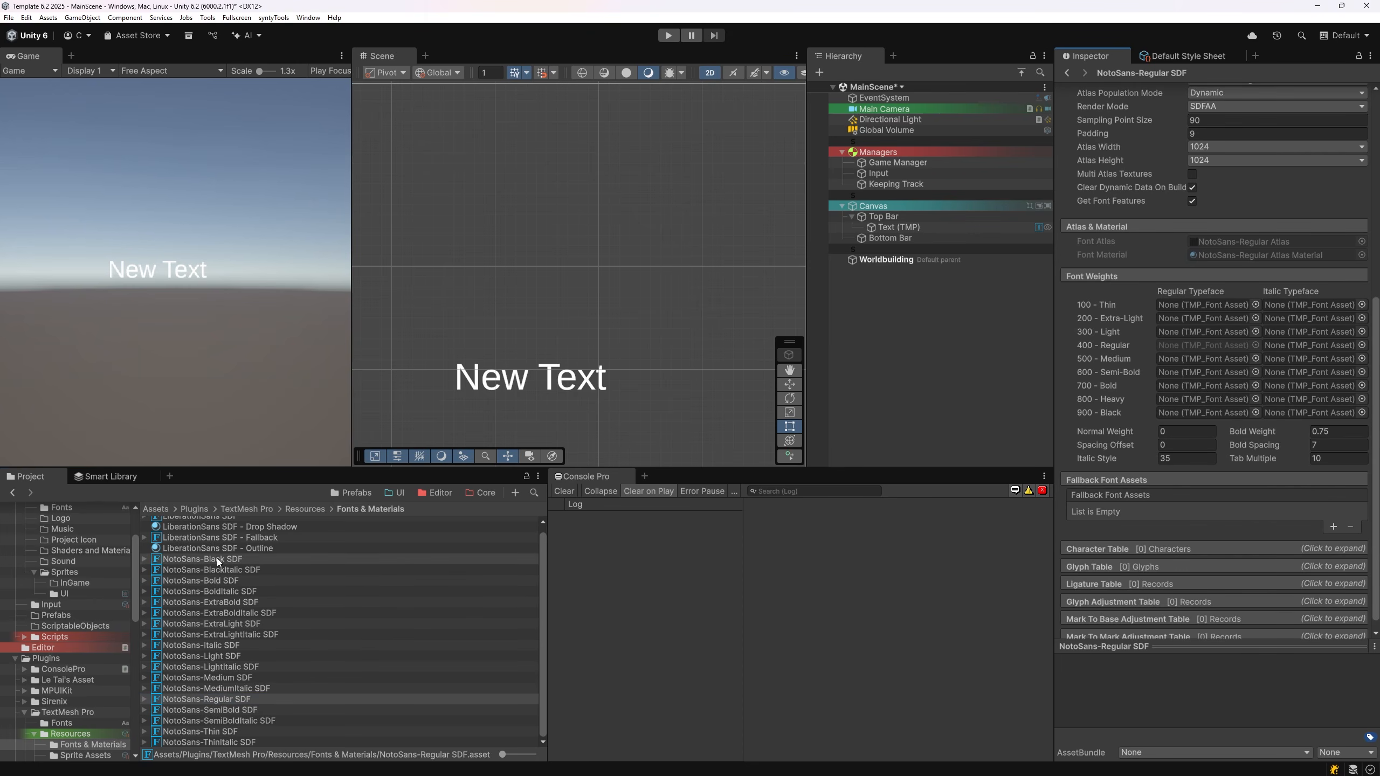
left_click_drag(211, 559, 1203, 413)
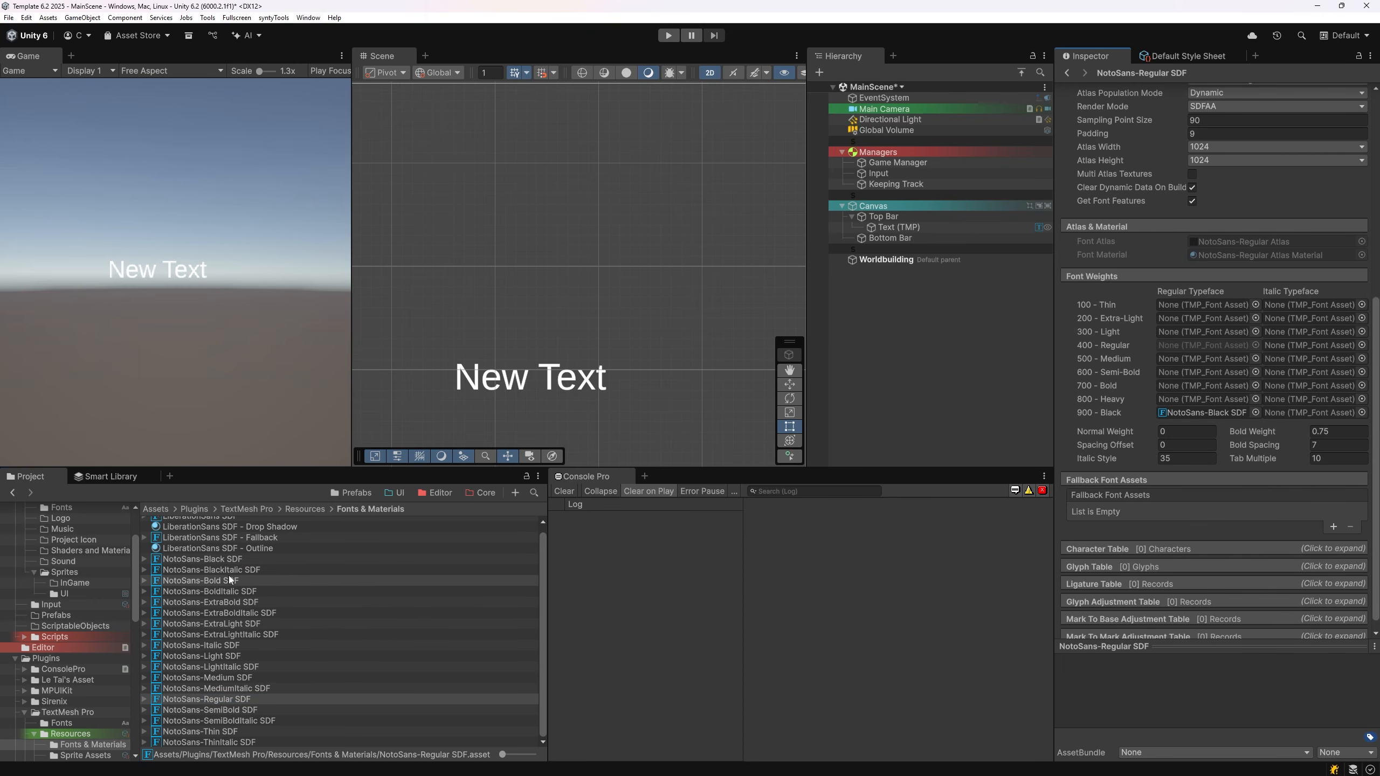
left_click_drag(226, 570, 1310, 413)
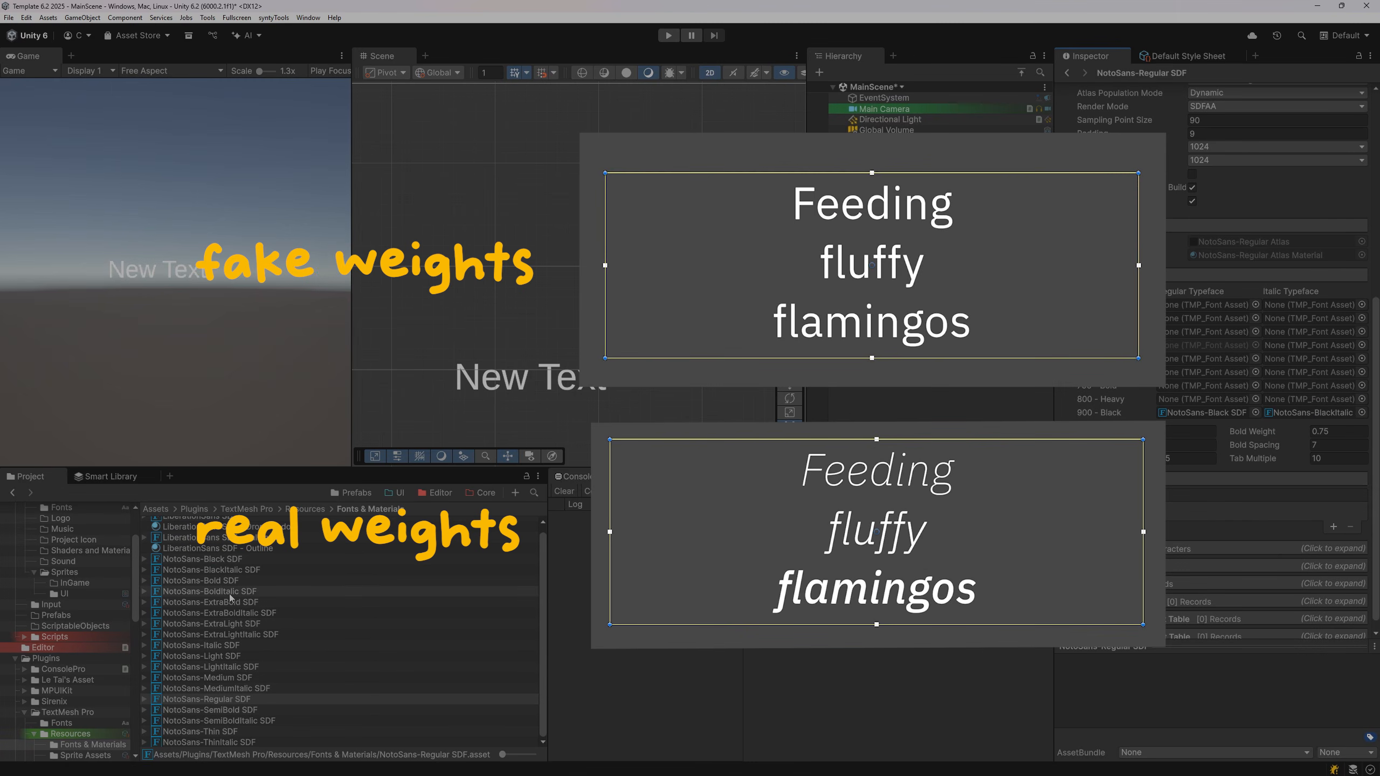
Step: Assign NotoSans-Bold SDF and NotoSans-BoldItalic SDF to the 700 - Bold typefaces, and NotoSans-ExtraBold SDF to the 800 - Heavy regular typeface
left_click_drag(221, 581, 1189, 387)
left_click_drag(209, 591, 1309, 386)
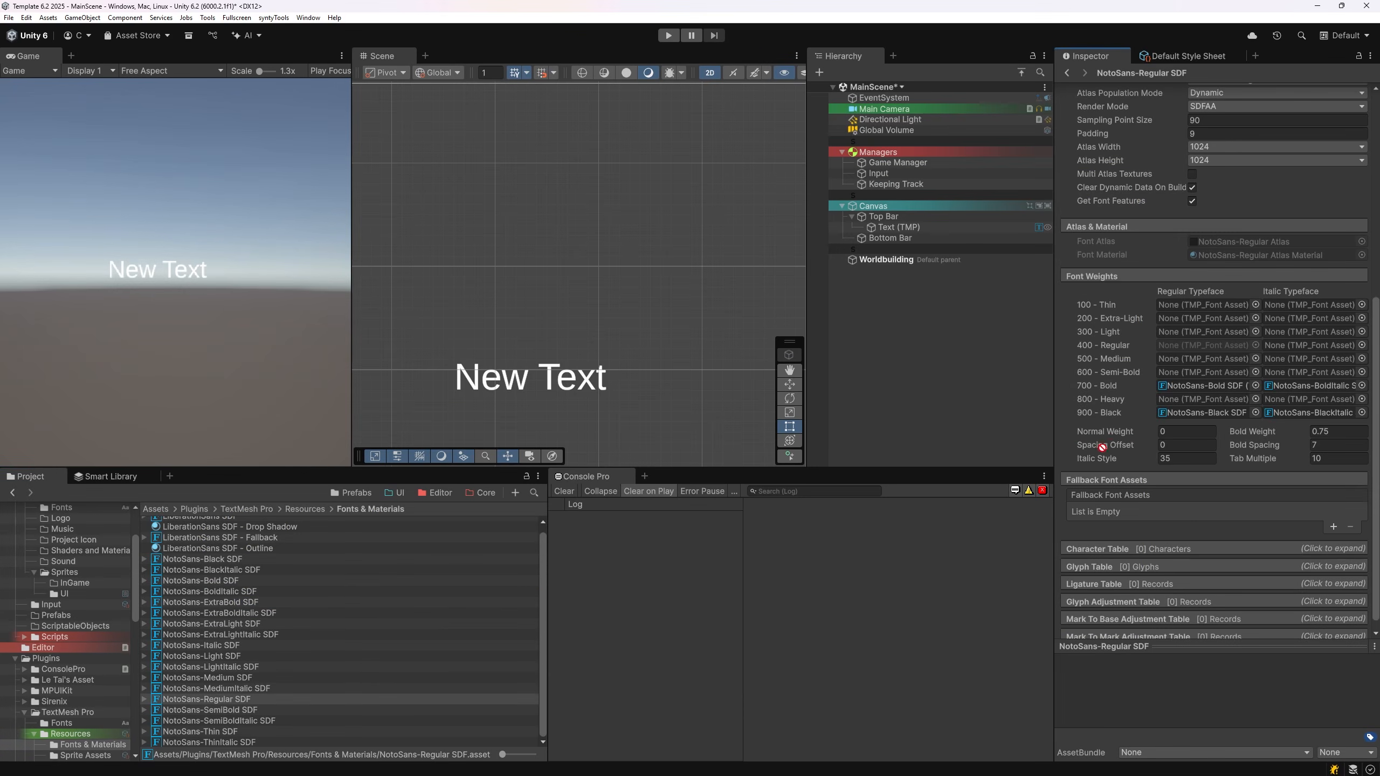
left_click_drag(1102, 447, 1203, 399)
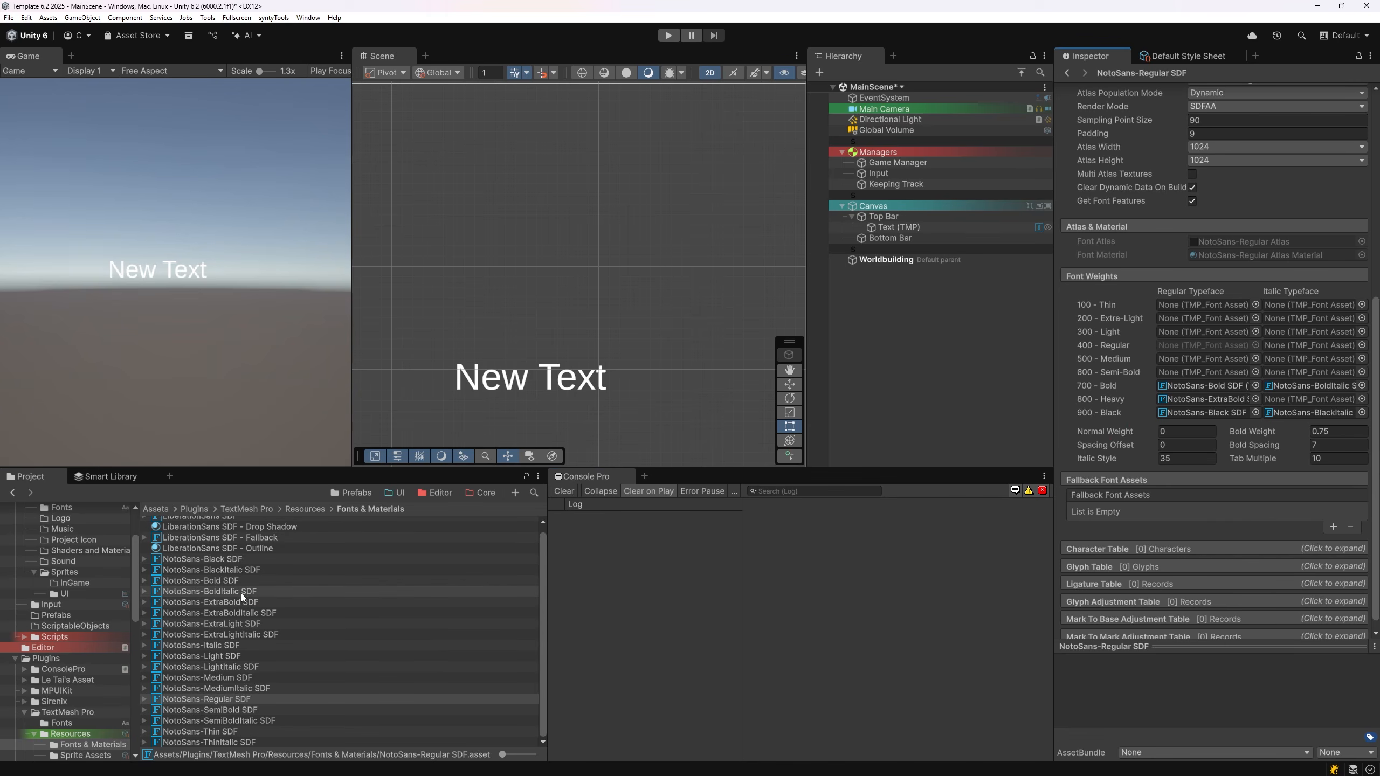
Step: Assign NotoSans-ExtraBoldItalic SDF as the 800 - Heavy italic typeface, and NotoSans-ExtraLight and ExtraLightItalic SDF as the 200 - Extra-Light regular and italic typefaces
left_click_drag(239, 612, 1307, 399)
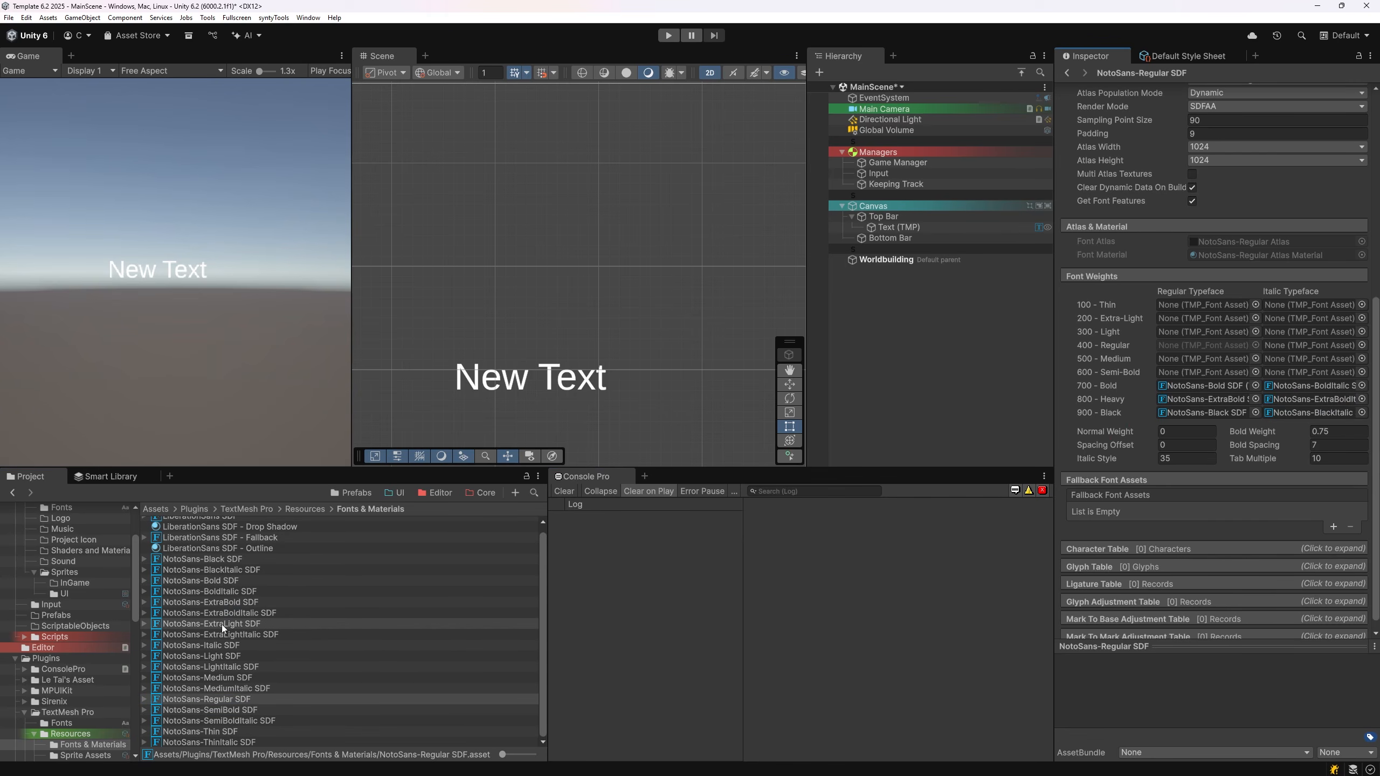
left_click_drag(222, 625, 1200, 318)
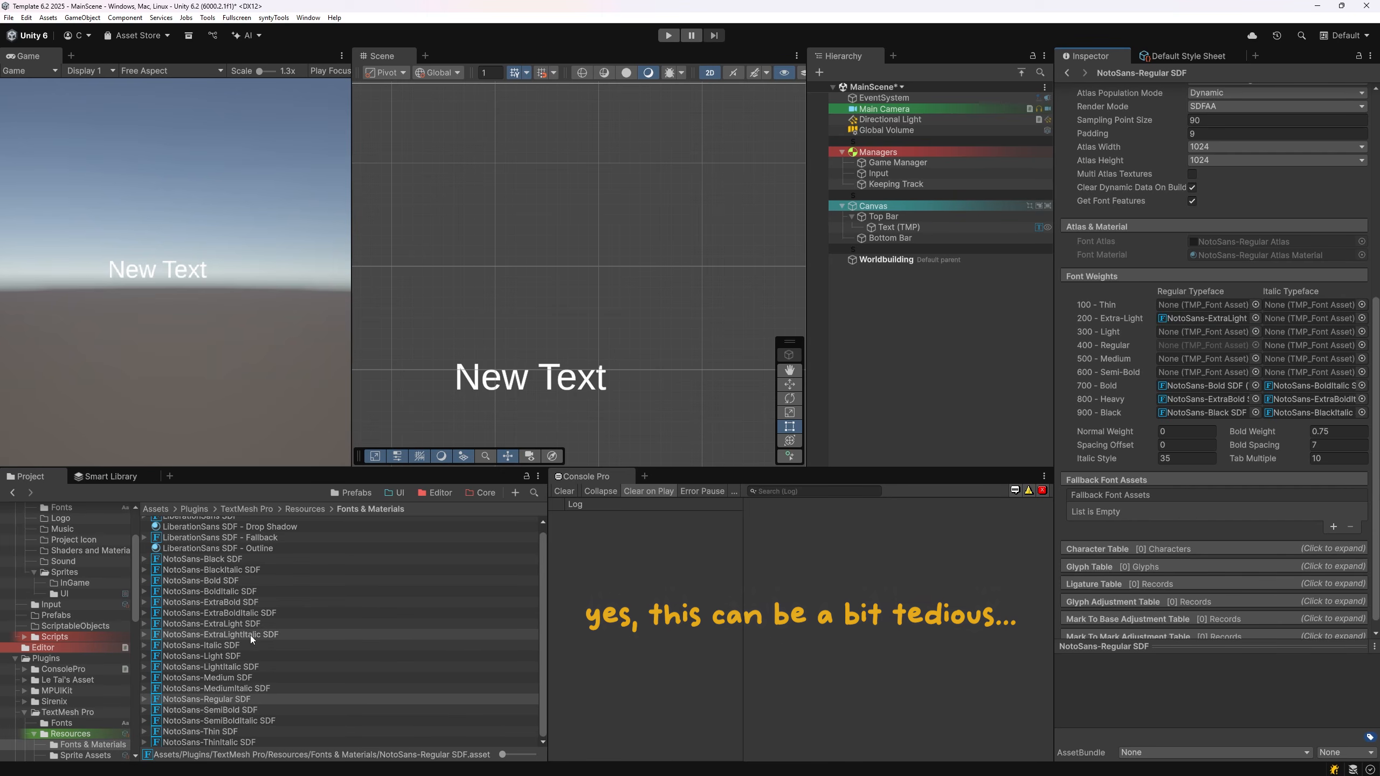
left_click_drag(250, 634, 1315, 319)
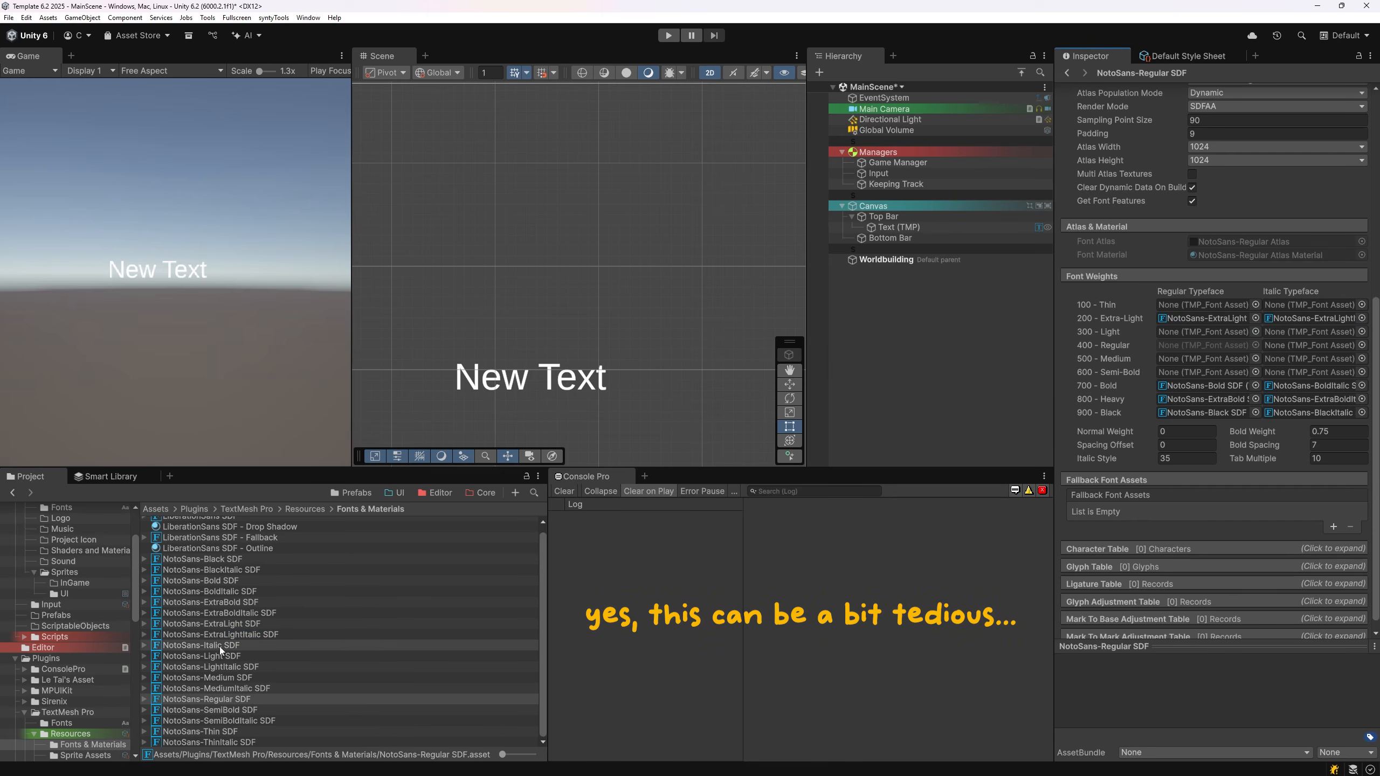
Step: Assign NotoSans-Italic SDF as the 400 - Regular italic typeface, and NotoSans-Light and LightItalic SDF as the 300 - Light typefaces
left_click_drag(218, 645, 1311, 350)
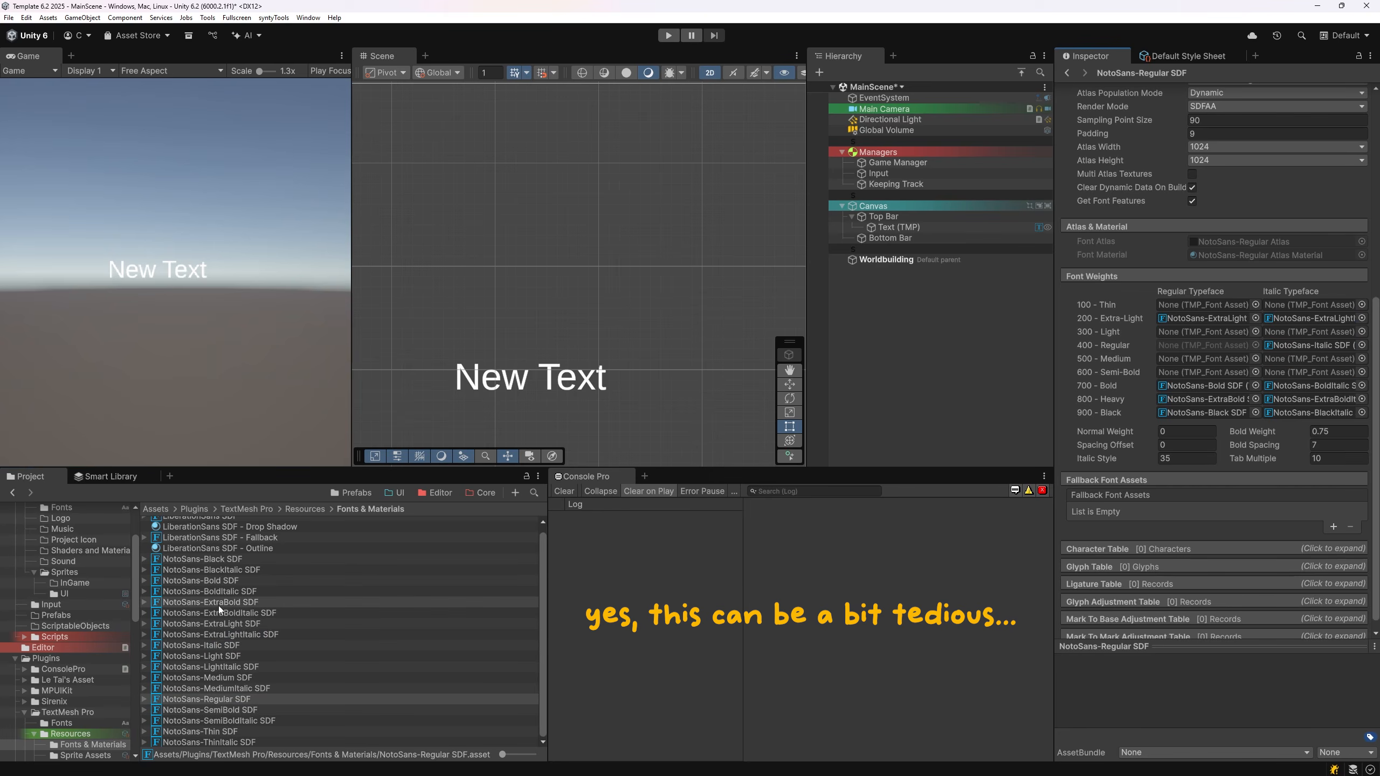
left_click(207, 658)
left_click_drag(1118, 320, 1198, 333)
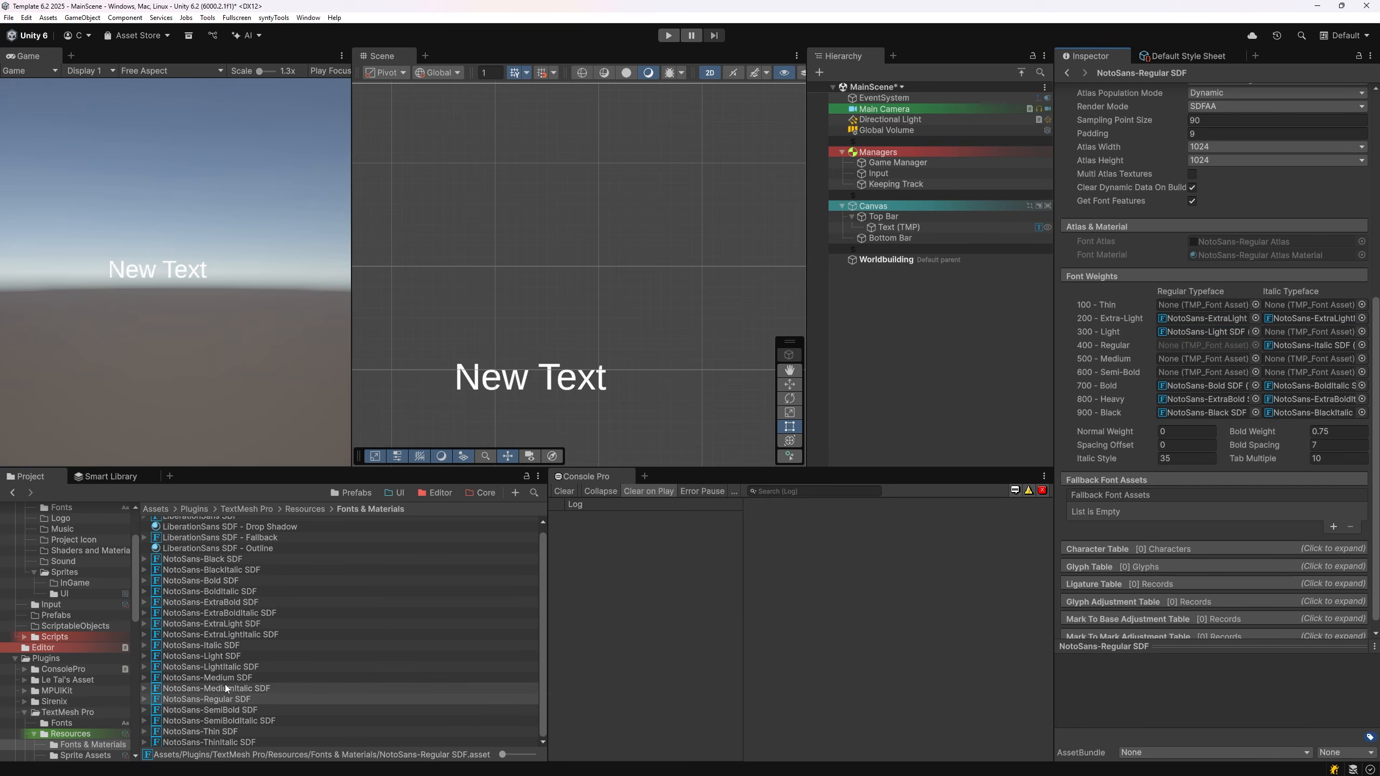
left_click_drag(212, 666, 1312, 331)
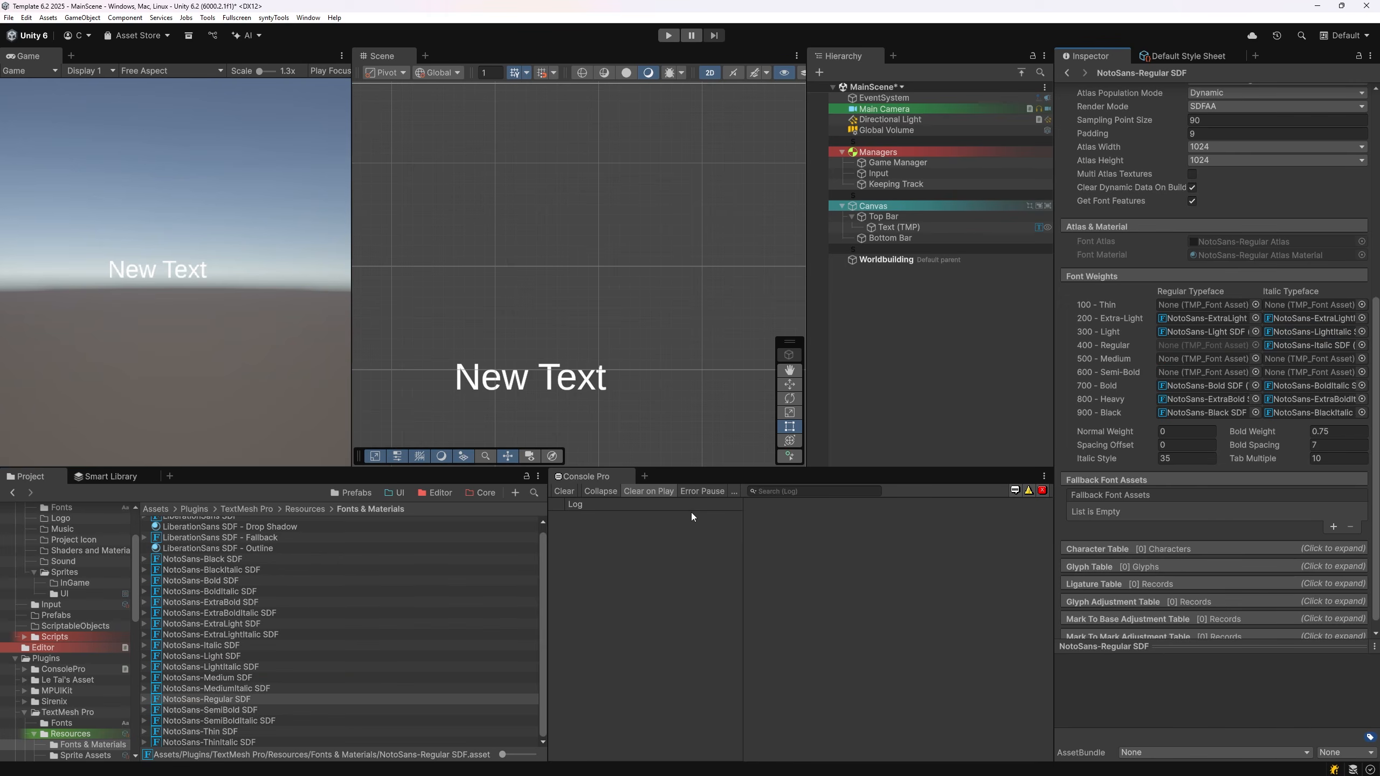
Step: Assign NotoSans-Medium SDF to 500 - Medium regular, NotoSans-SemiBold and SemiBoldItalic SDF to 600 - Semi-Bold, and NotoSans-Thin SDF to 100 - Thin regular
left_click_drag(216, 676, 1203, 359)
left_click_drag(234, 712, 1297, 374)
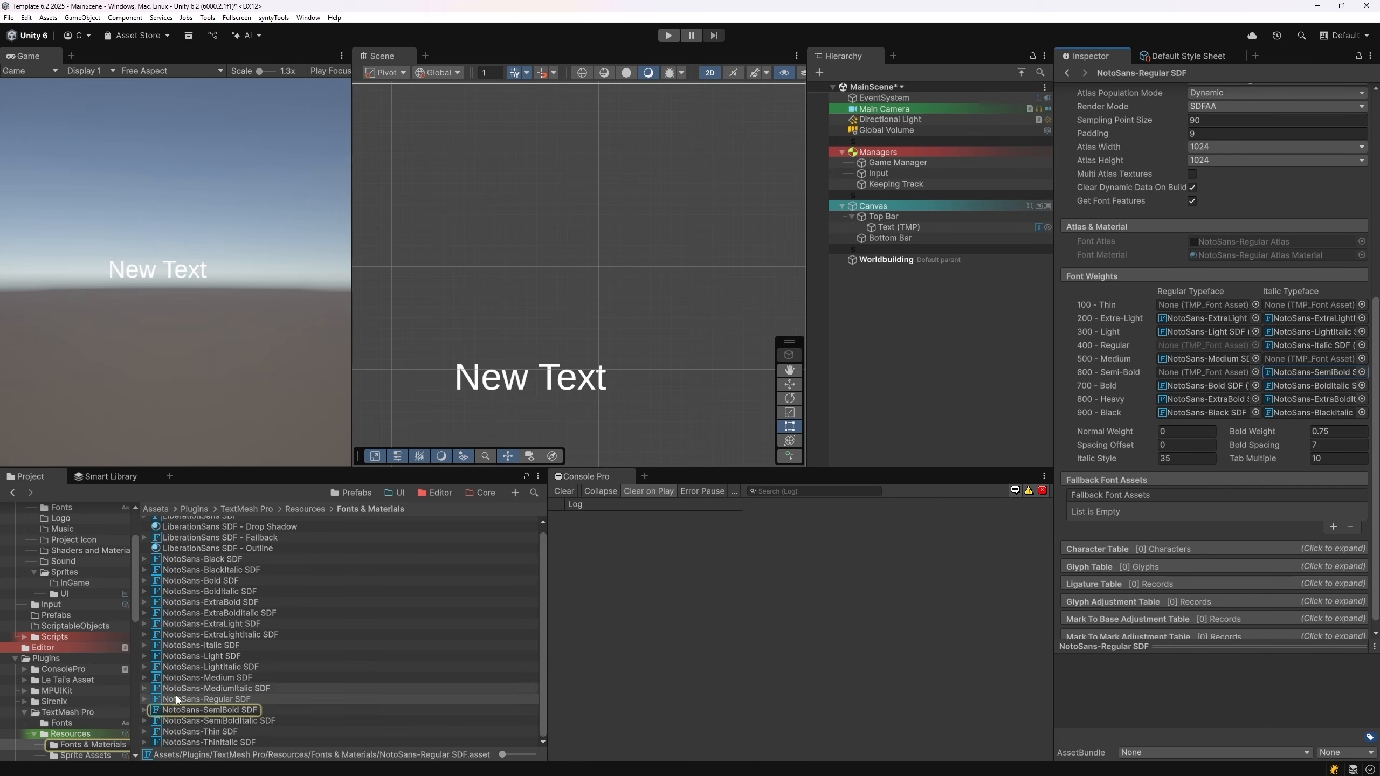
left_click_drag(227, 712, 1201, 373)
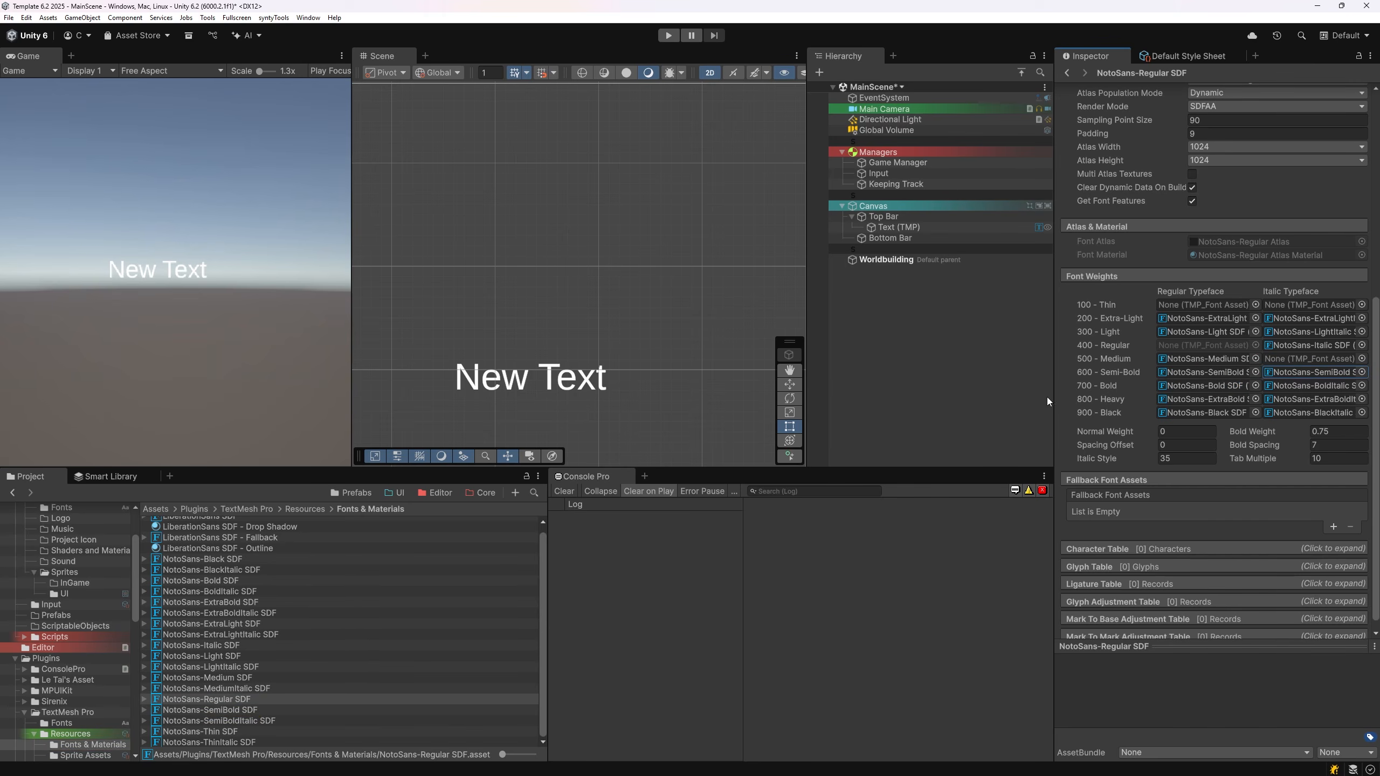
left_click_drag(239, 716, 1301, 374)
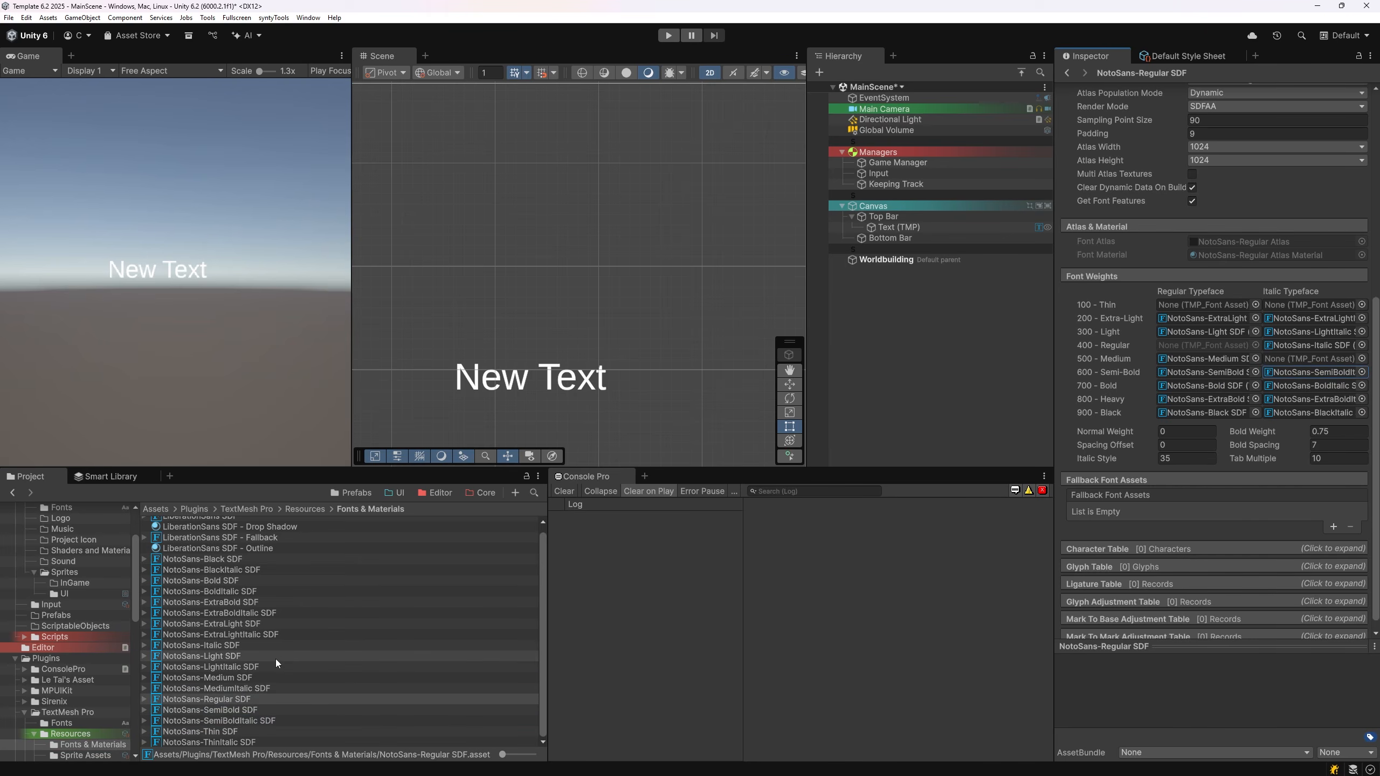
left_click(229, 713)
left_click_drag(229, 712, 1202, 376)
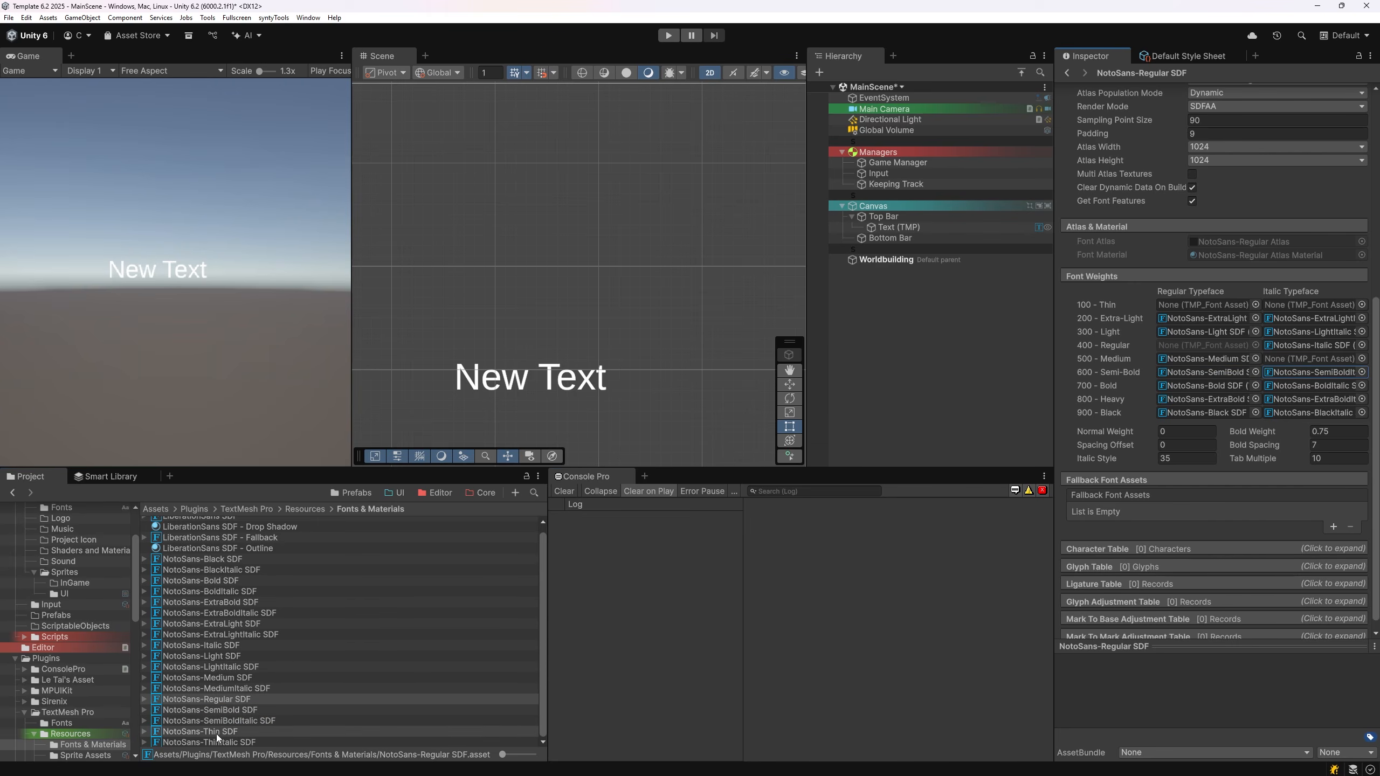
left_click_drag(216, 733, 1202, 305)
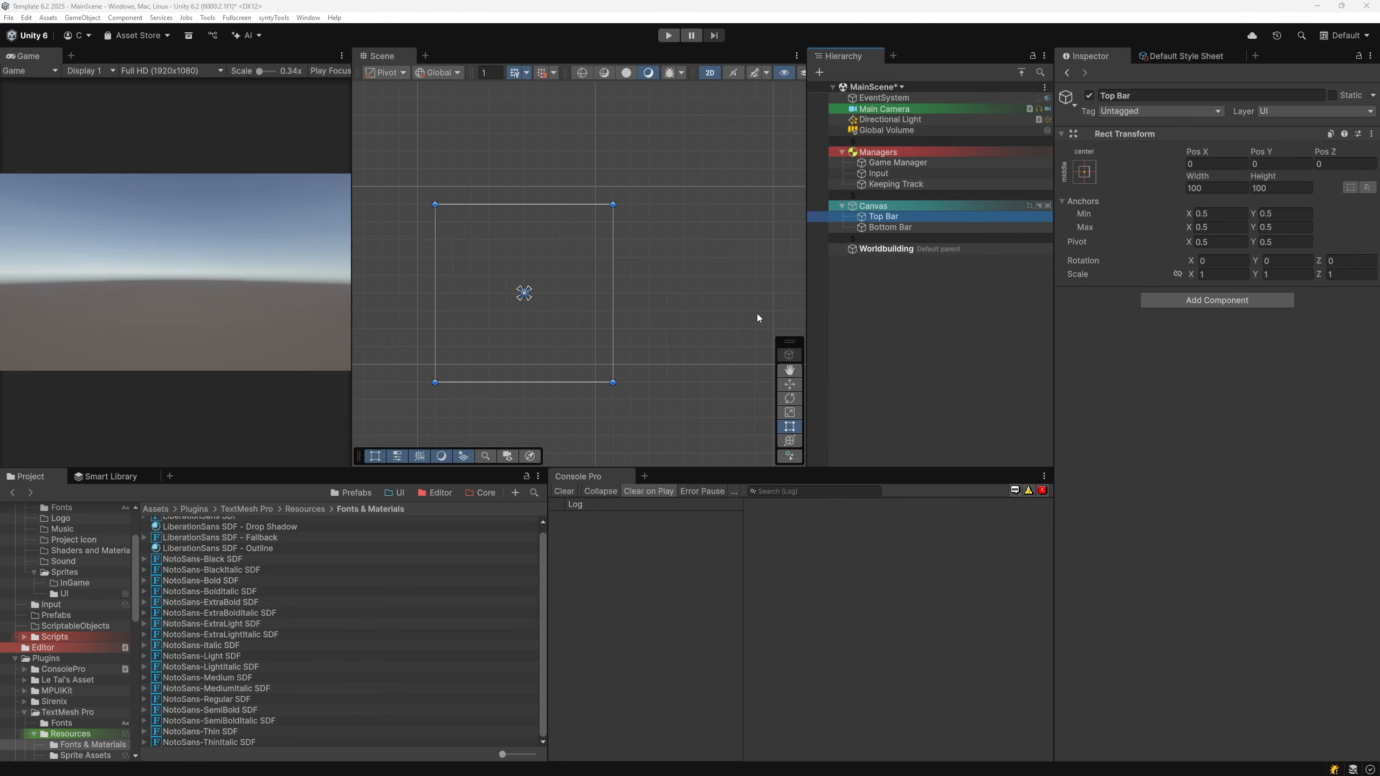
Step: Add a TextMeshPro UI text object under Top Bar in the Canvas and set its text to "Button label"
right_click(879, 218)
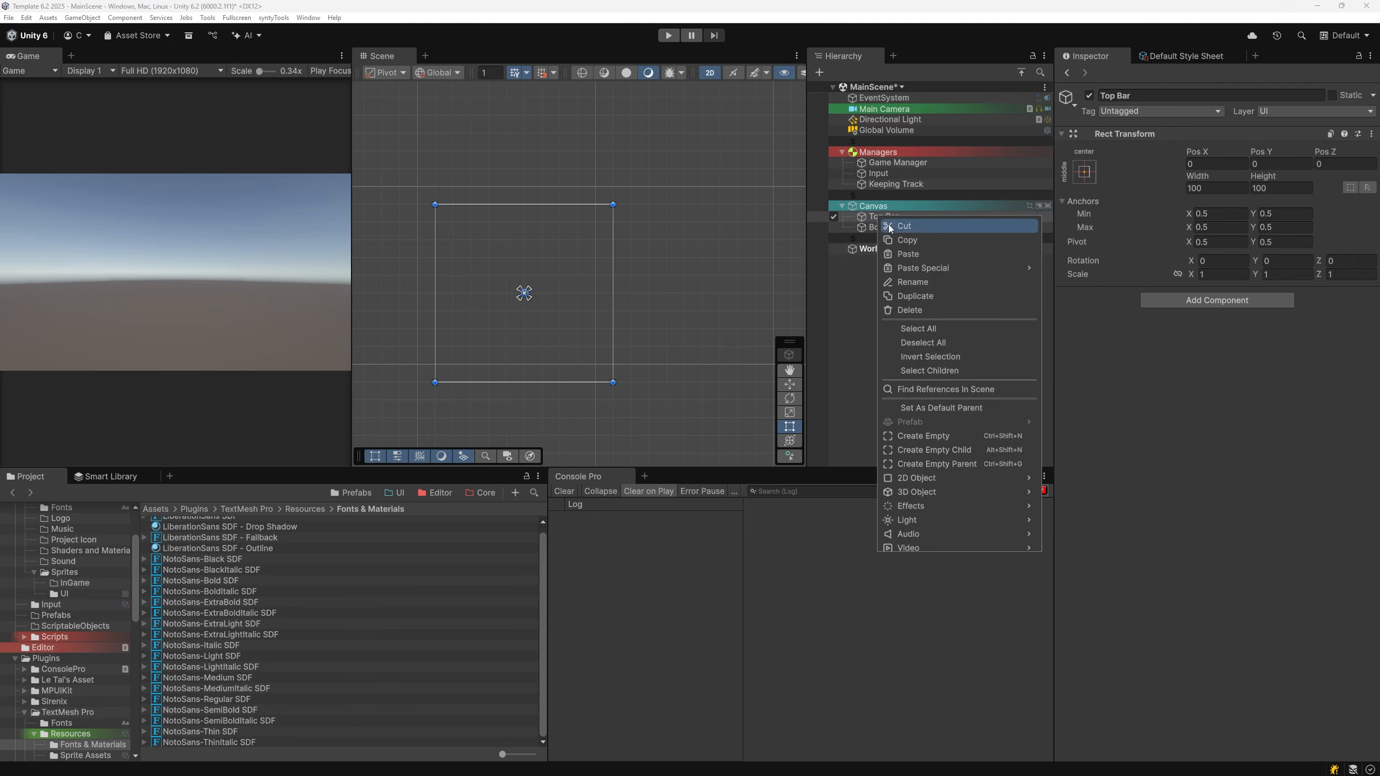
scroll(919, 467, "down", 2)
mouse_move(913, 481)
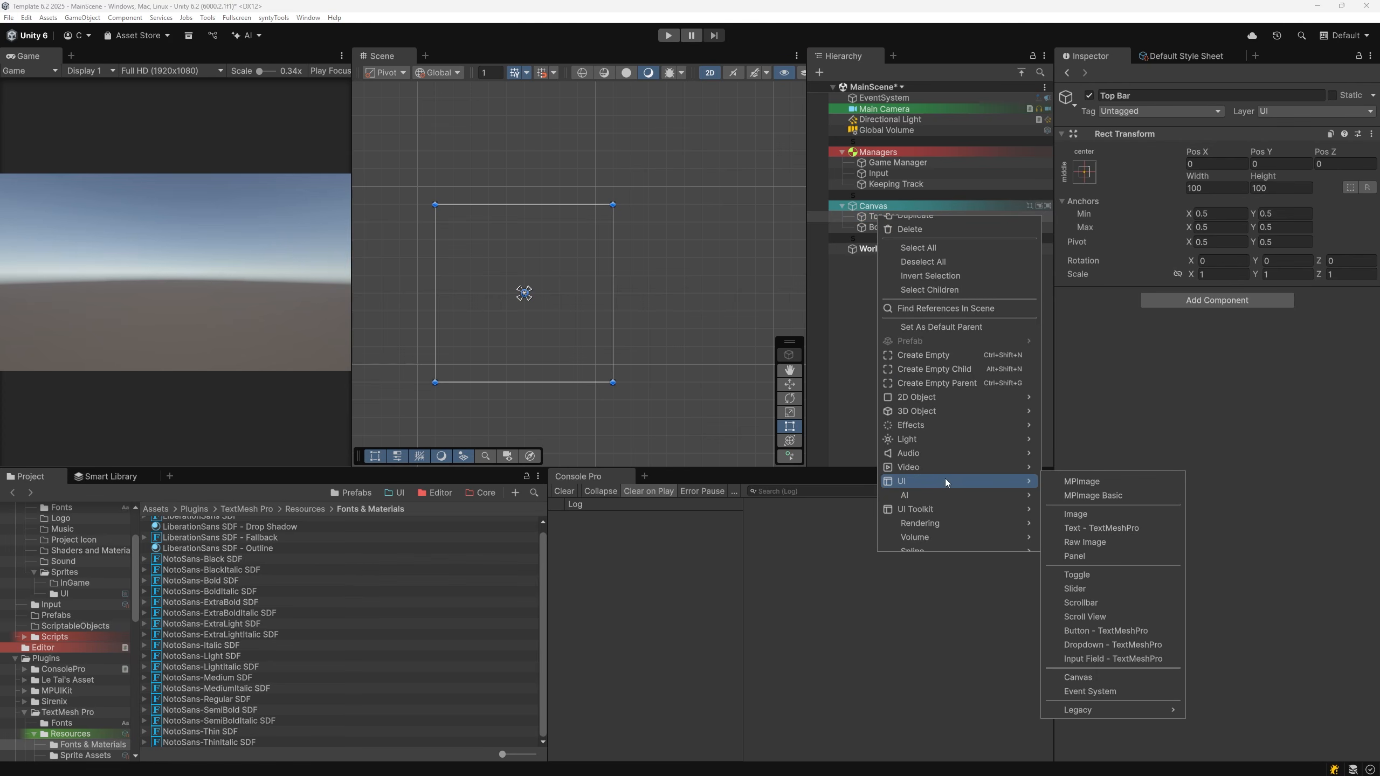
left_click(1097, 530)
left_click(1128, 387)
type("B")
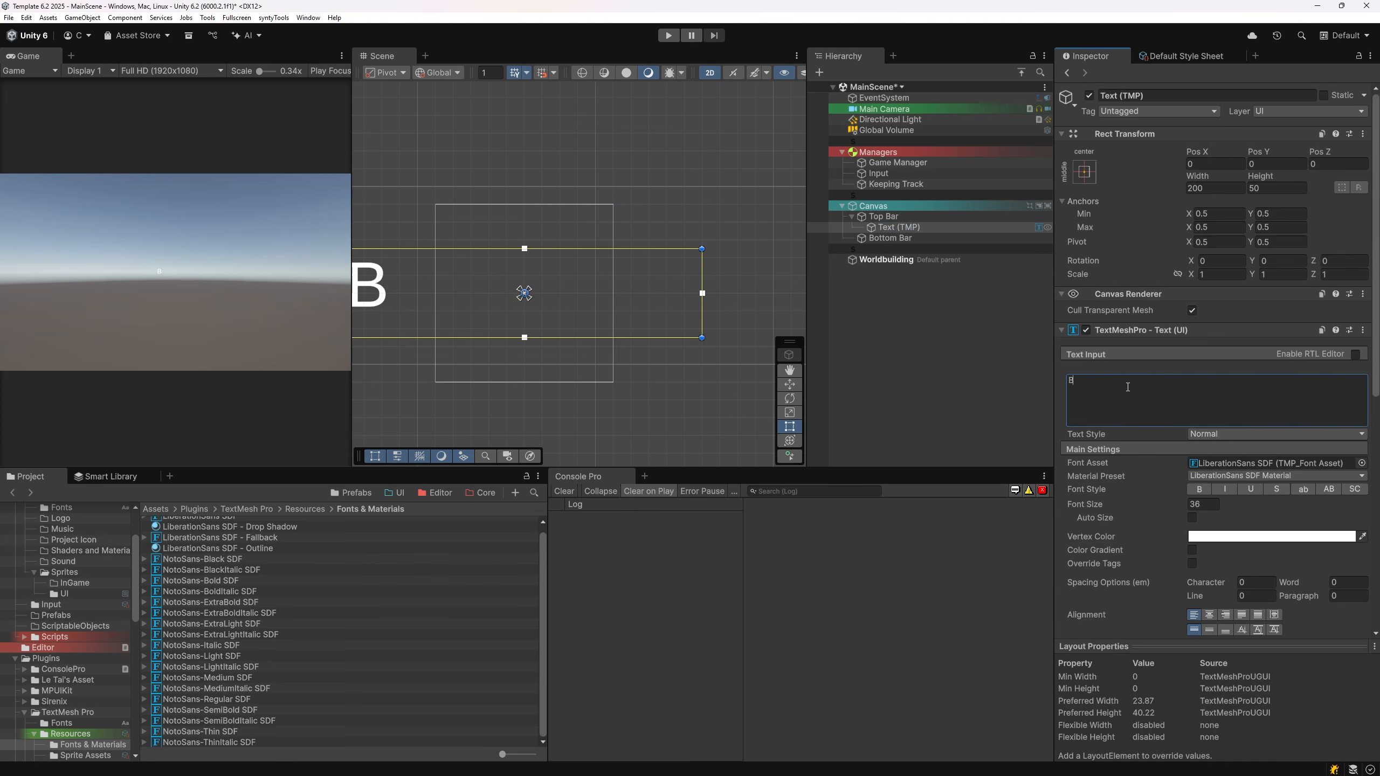
type("utton label")
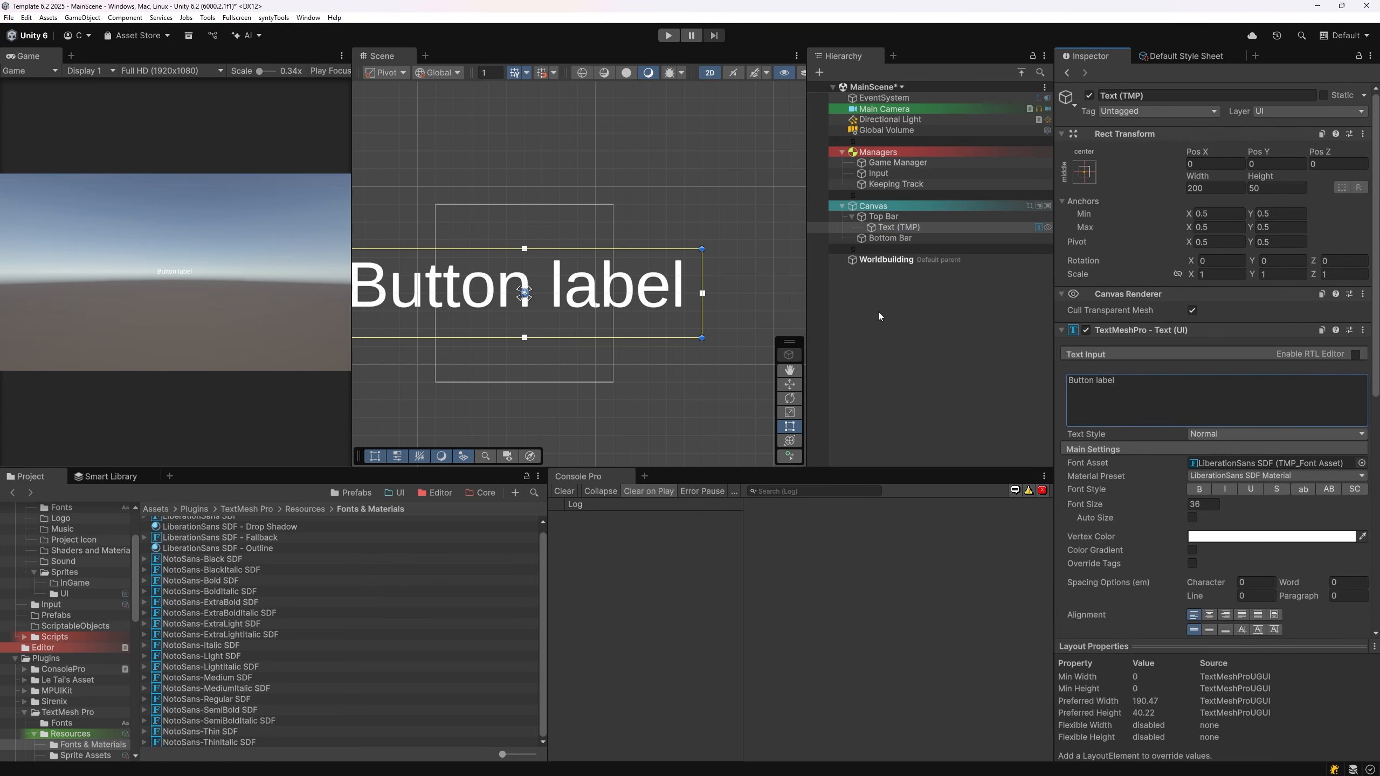
Step: Set the "Button label" text's font size to 24
scroll(673, 311, "down", 3)
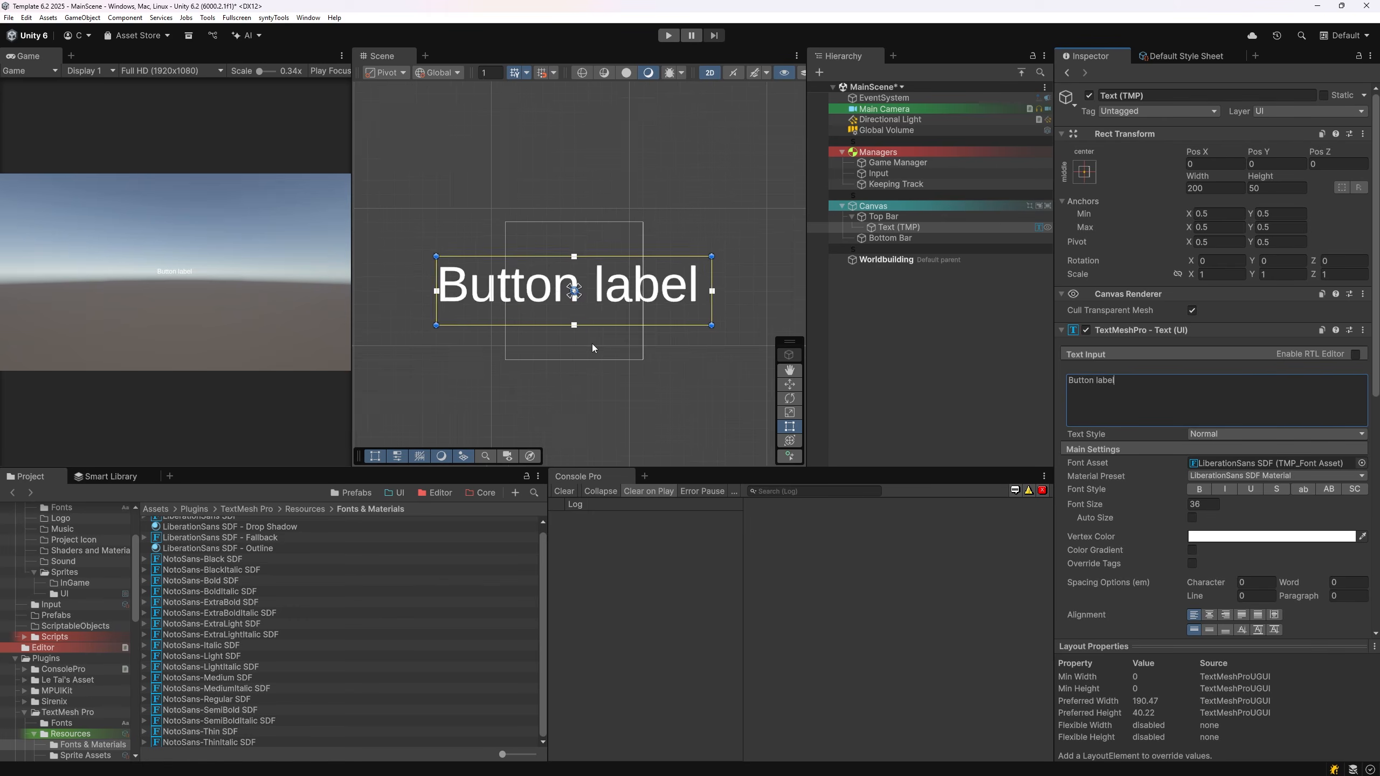
scroll(592, 343, "up", 1)
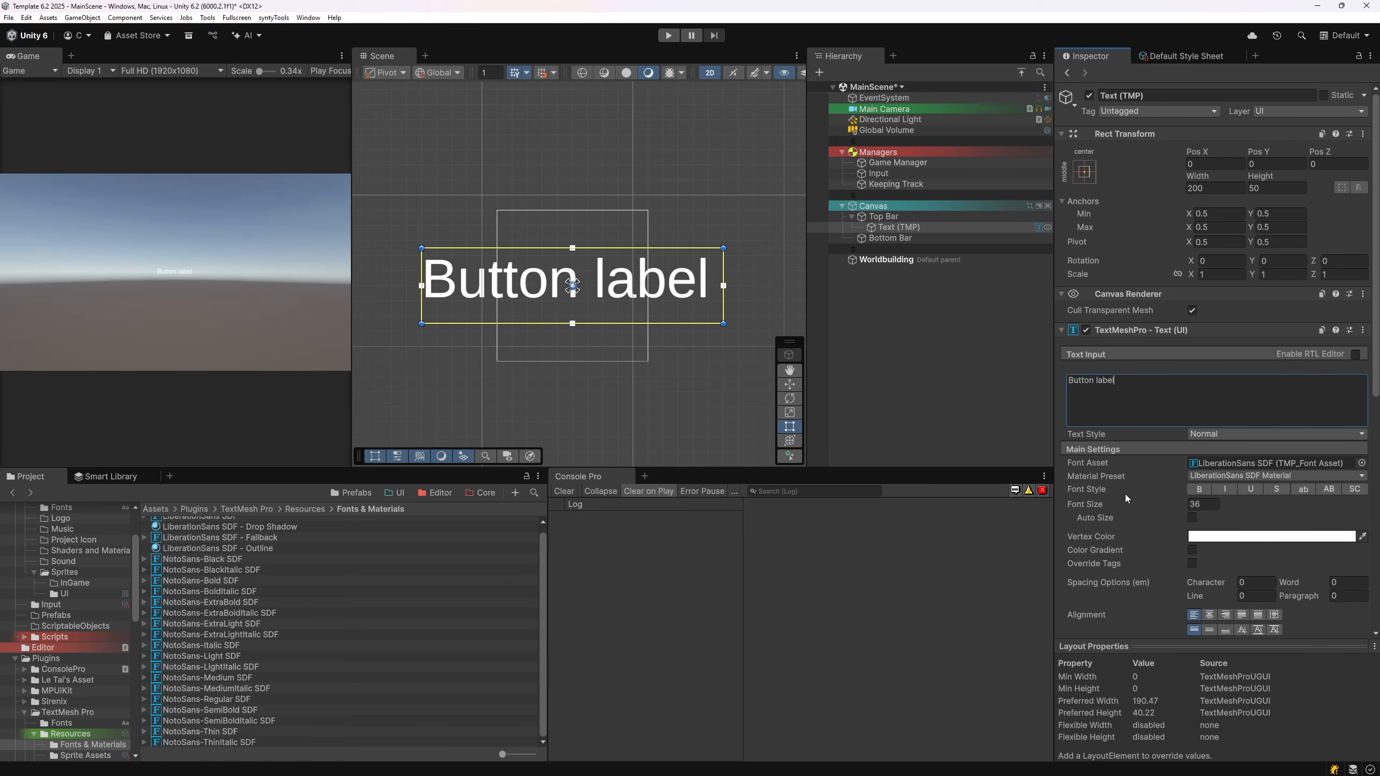
left_click_drag(1176, 504, 960, 502)
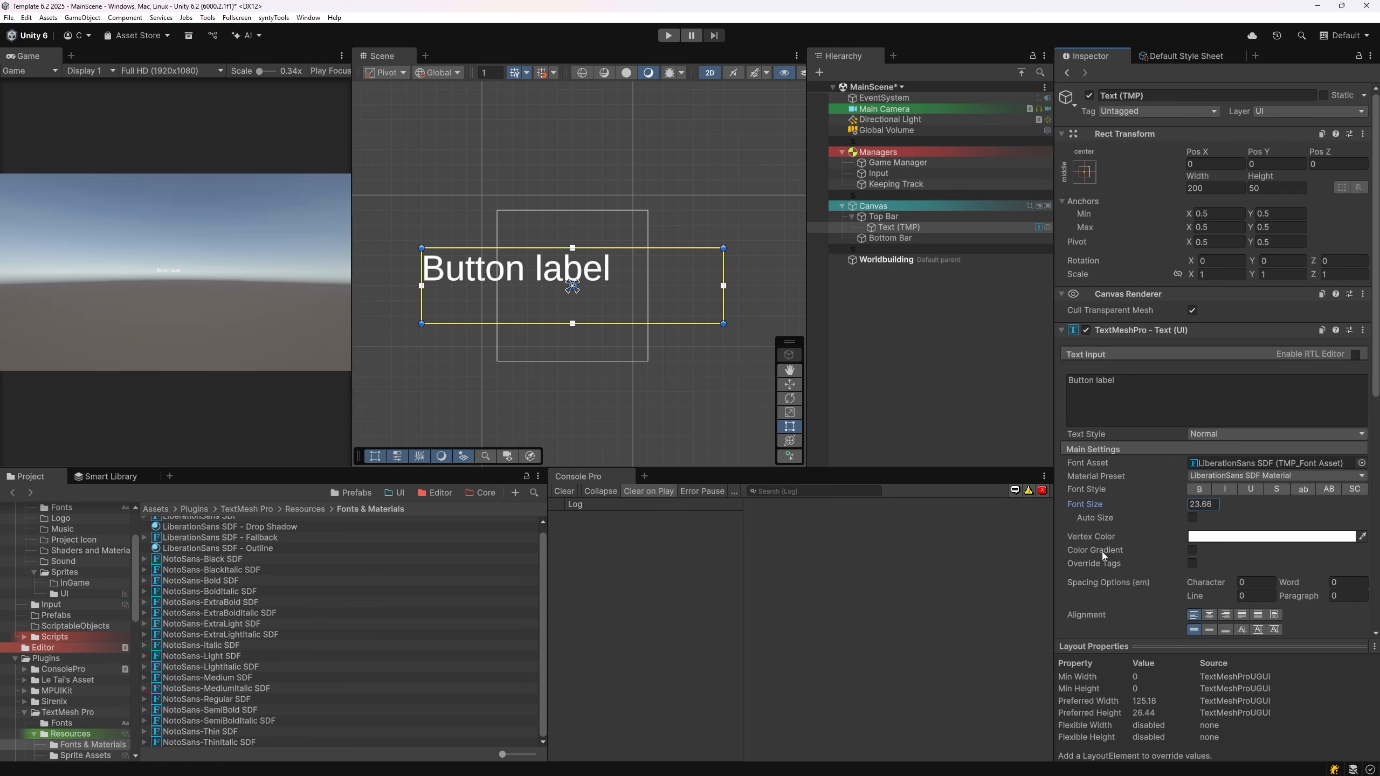
mouse_move(1096, 505)
left_mouse_down()
mouse_move(1113, 503)
mouse_move(1100, 505)
left_mouse_up()
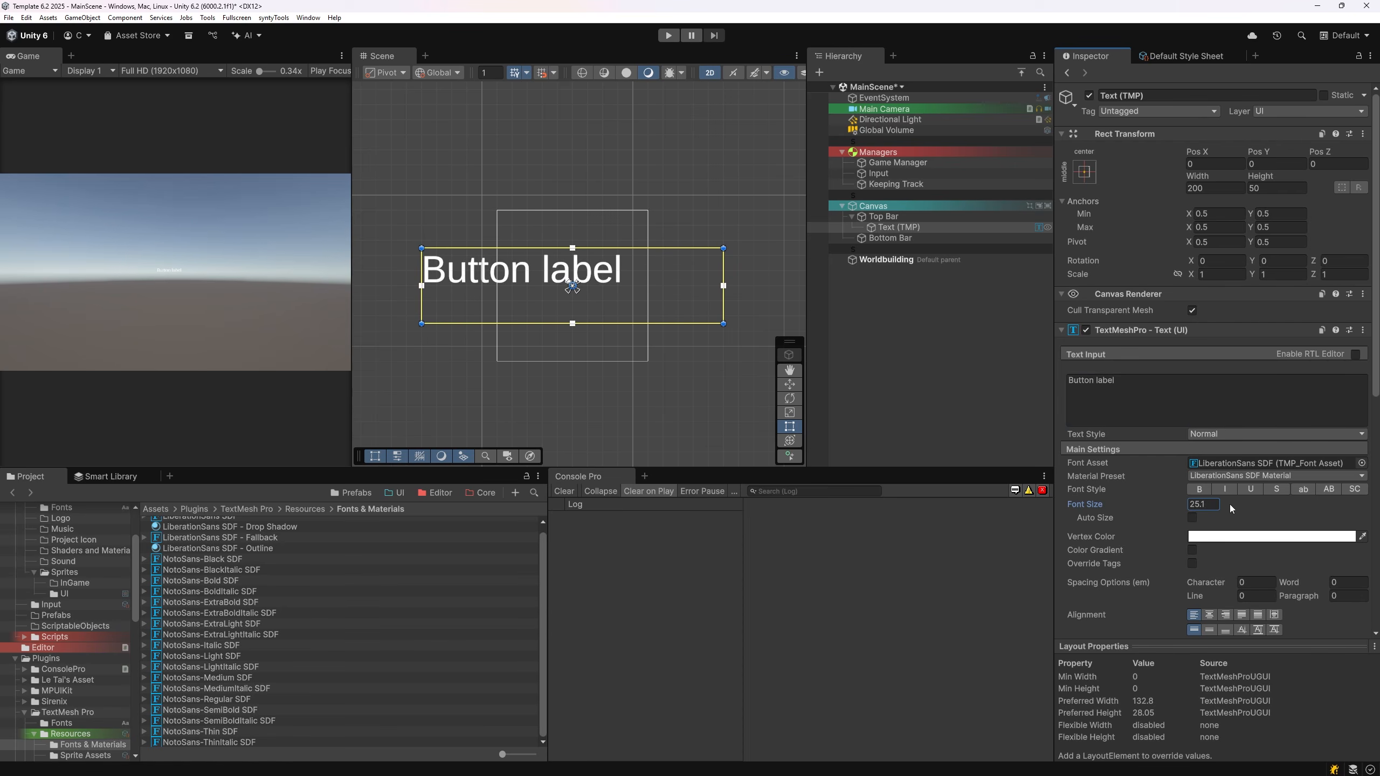
left_click(1215, 504)
type("24")
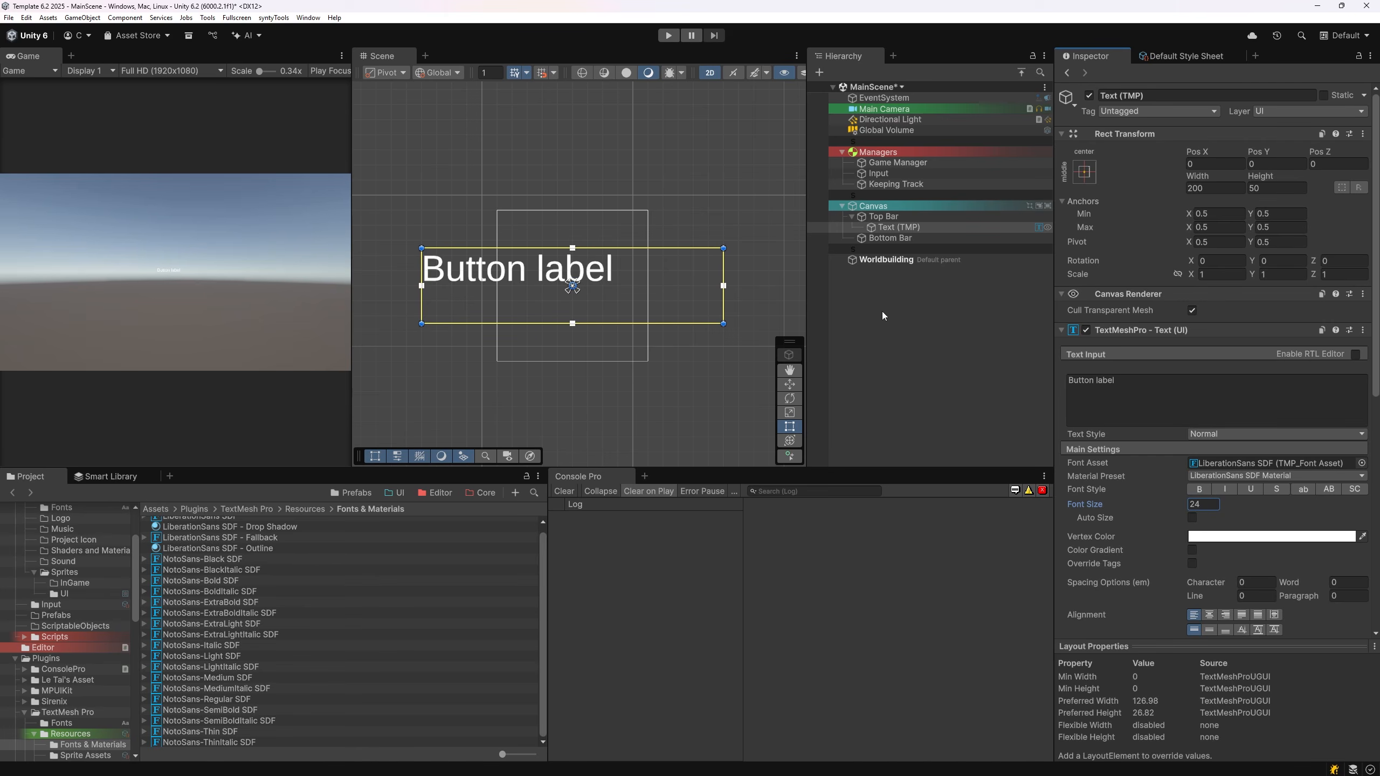
Step: Switch the Game view resolution to QHD (2560x1440) and check the button label in fullscreen
left_click(154, 72)
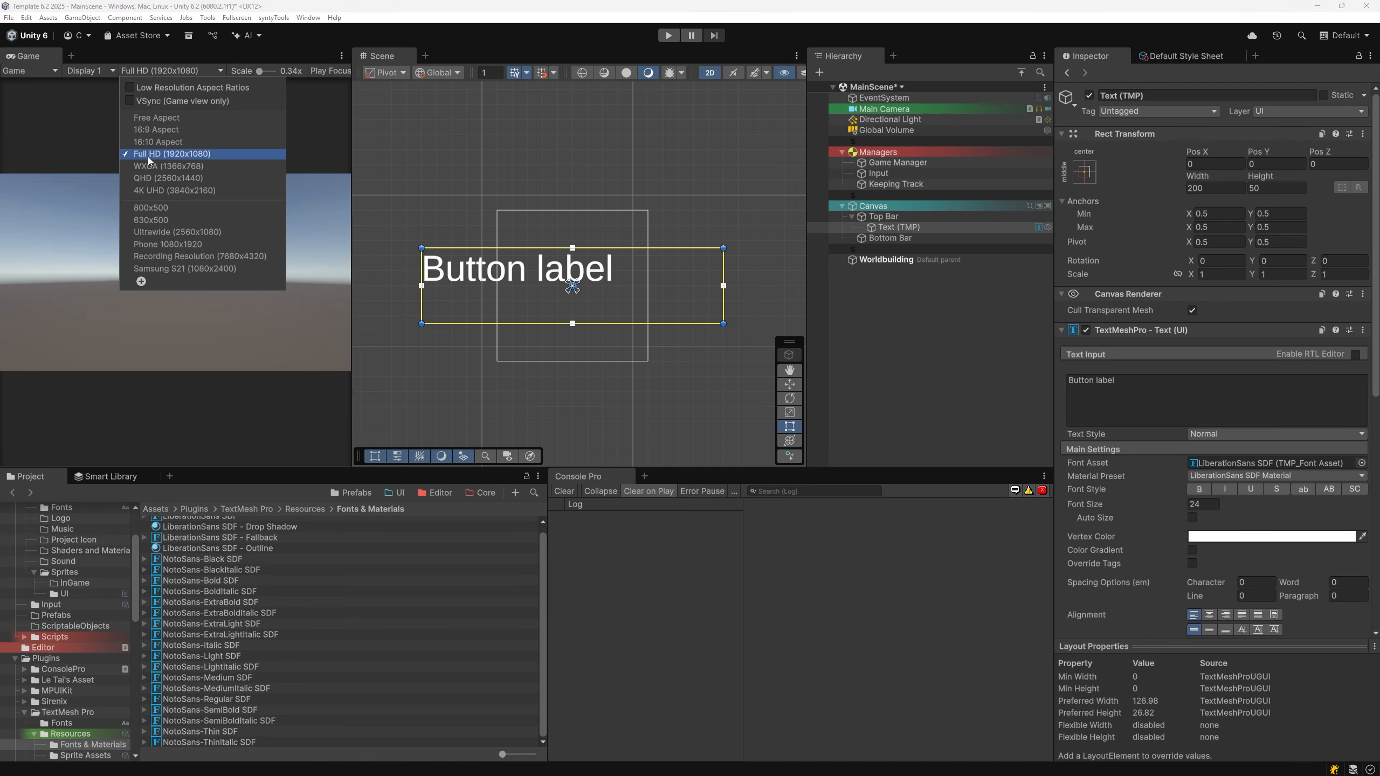
left_click(166, 181)
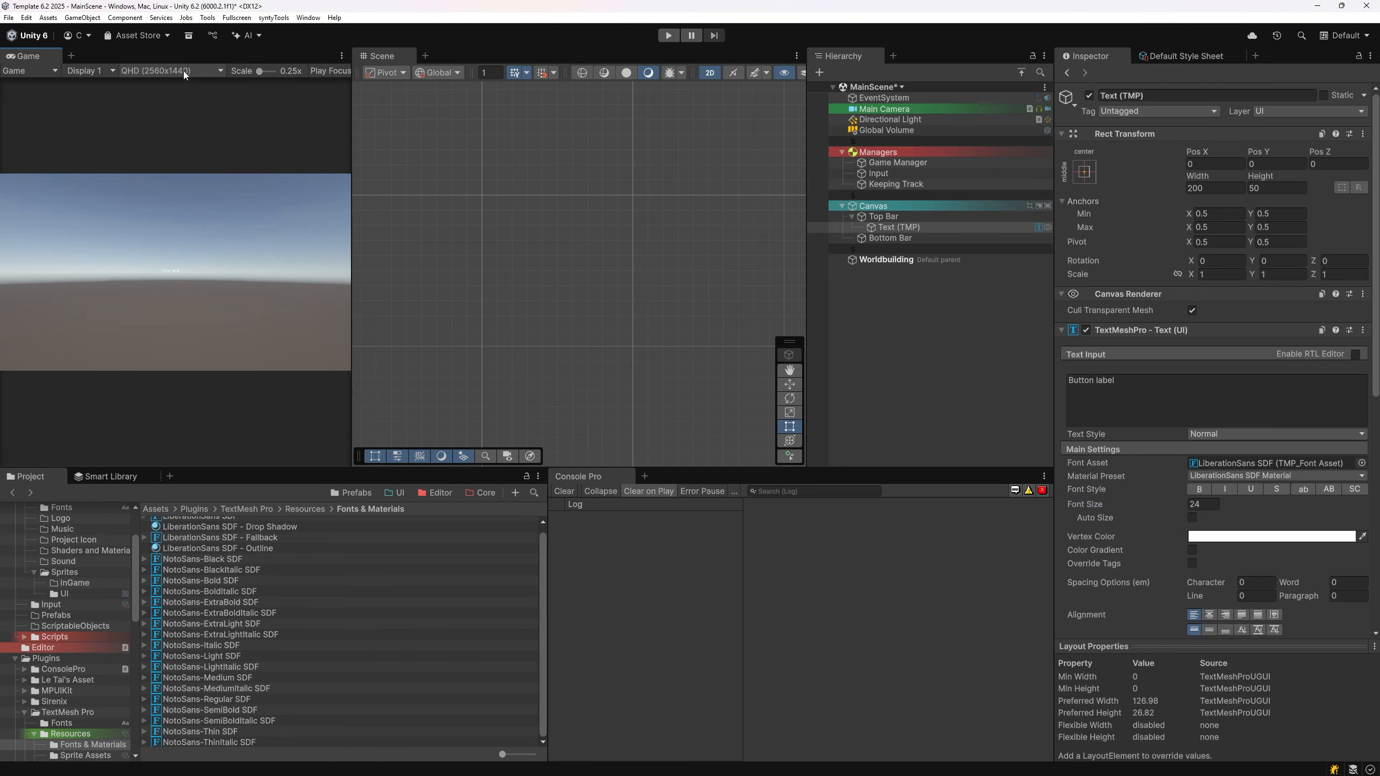
key("shift+space")
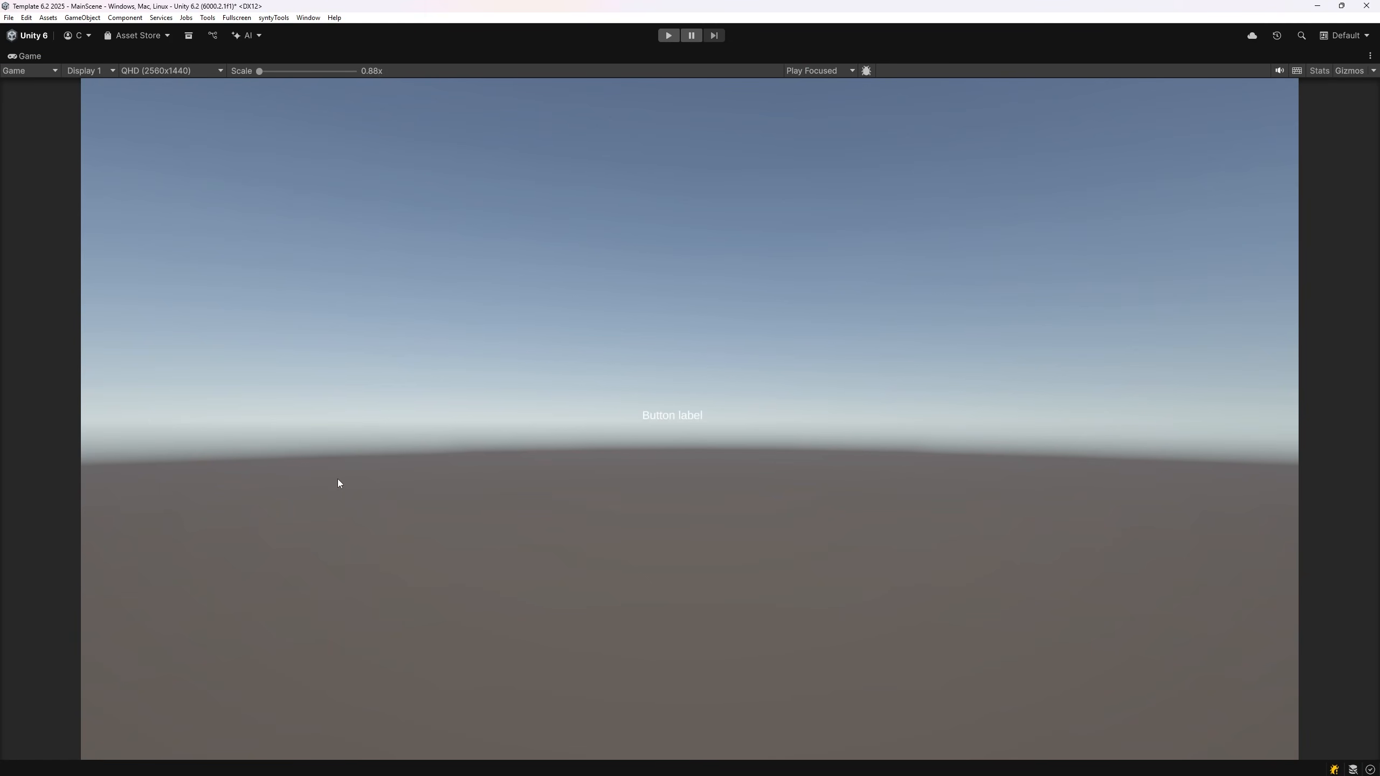
key("F10")
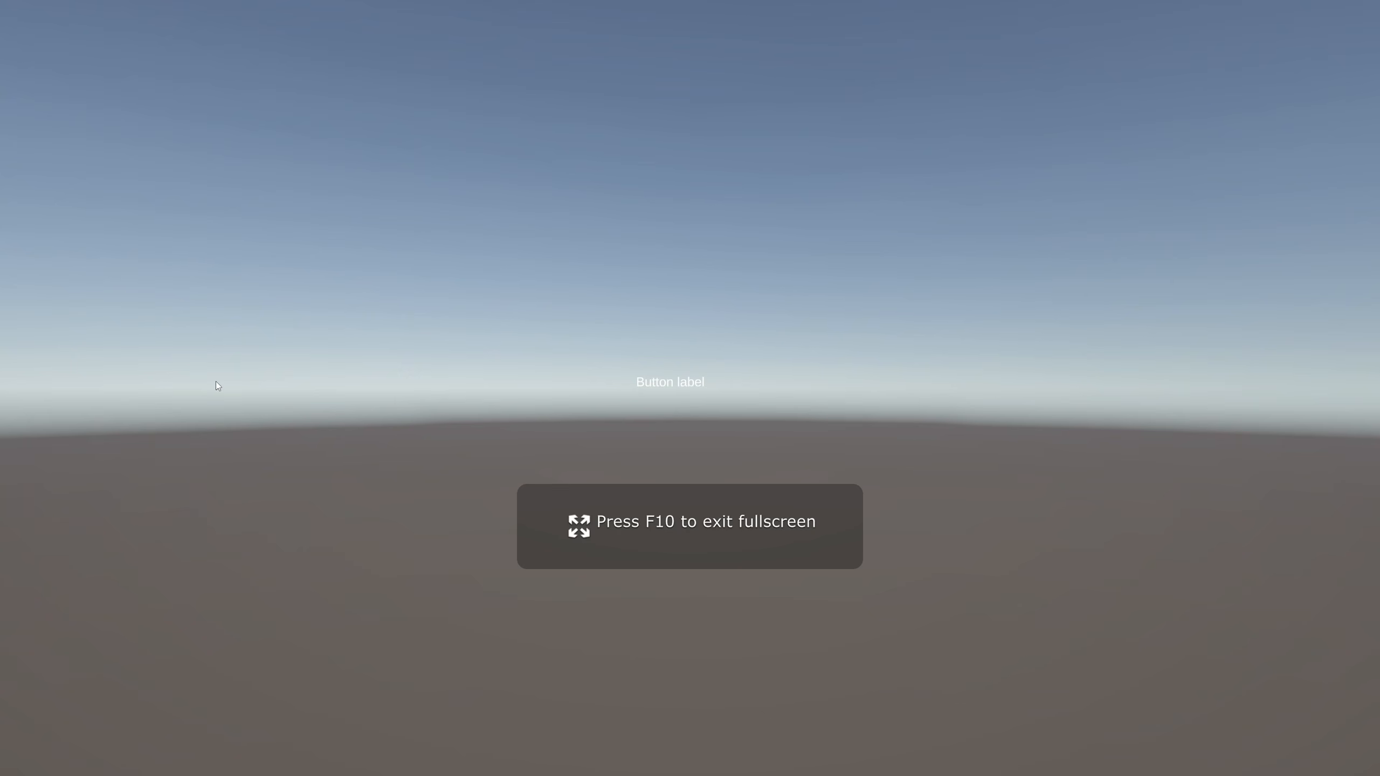
key("F10")
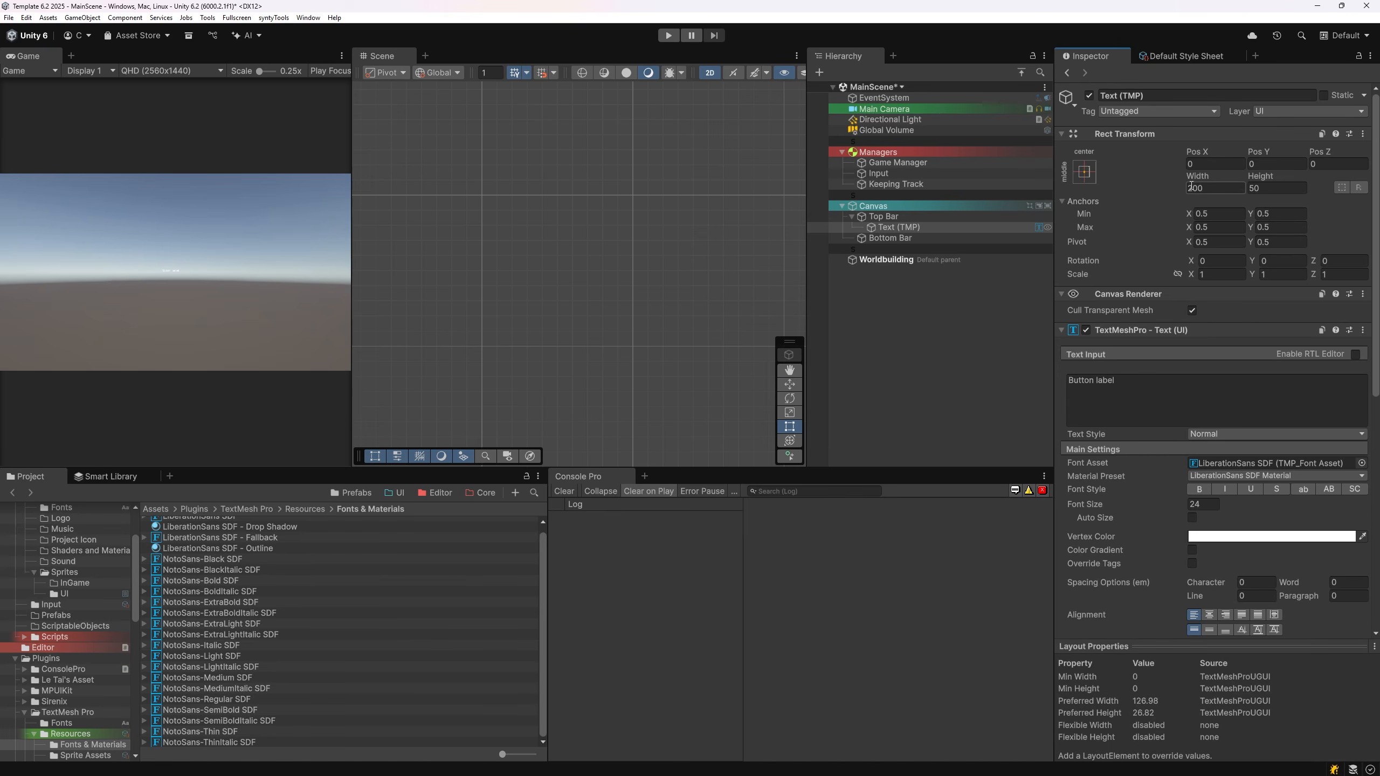
Step: Frame the Text (TMP) object in the scene and set its Rect Transform to width 150 and height 30
double_click(892, 227)
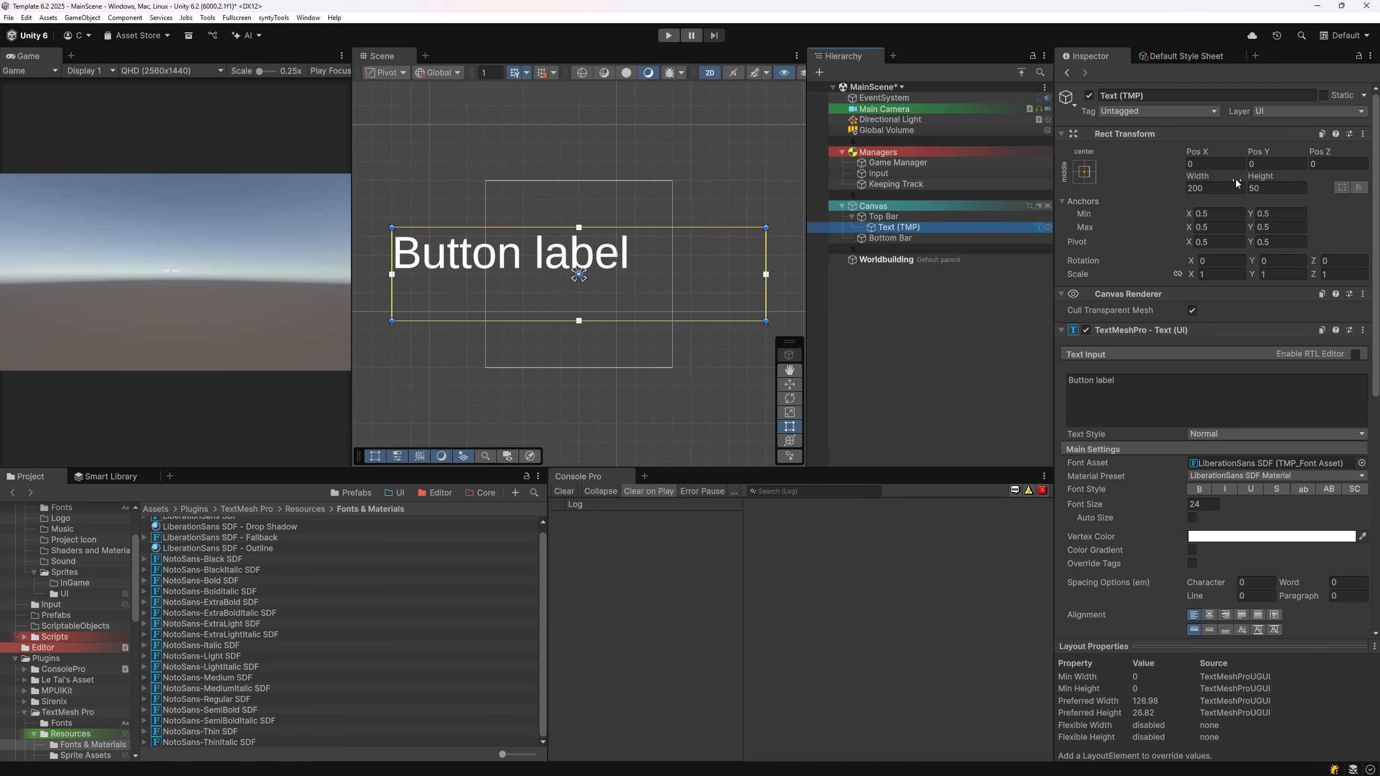
left_click(1209, 187)
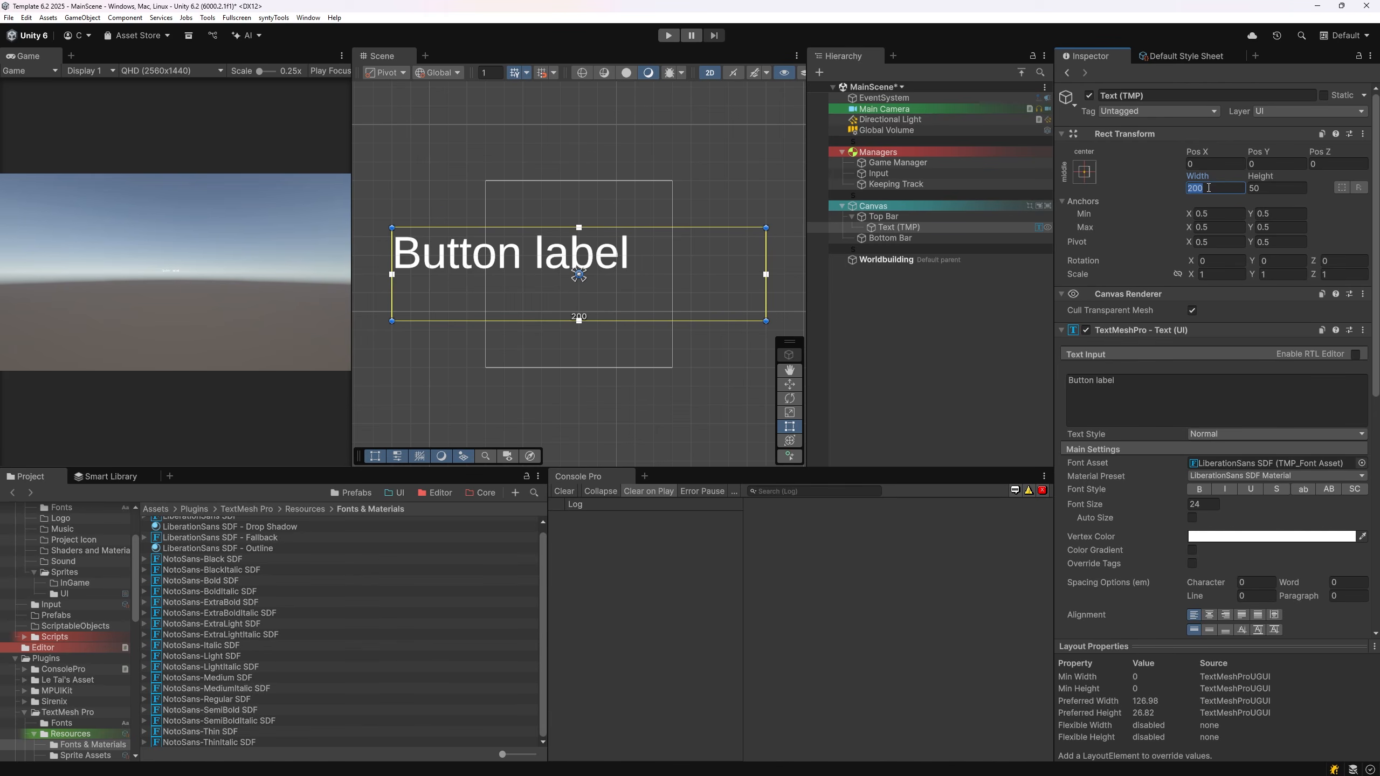
type("130")
key("Tab")
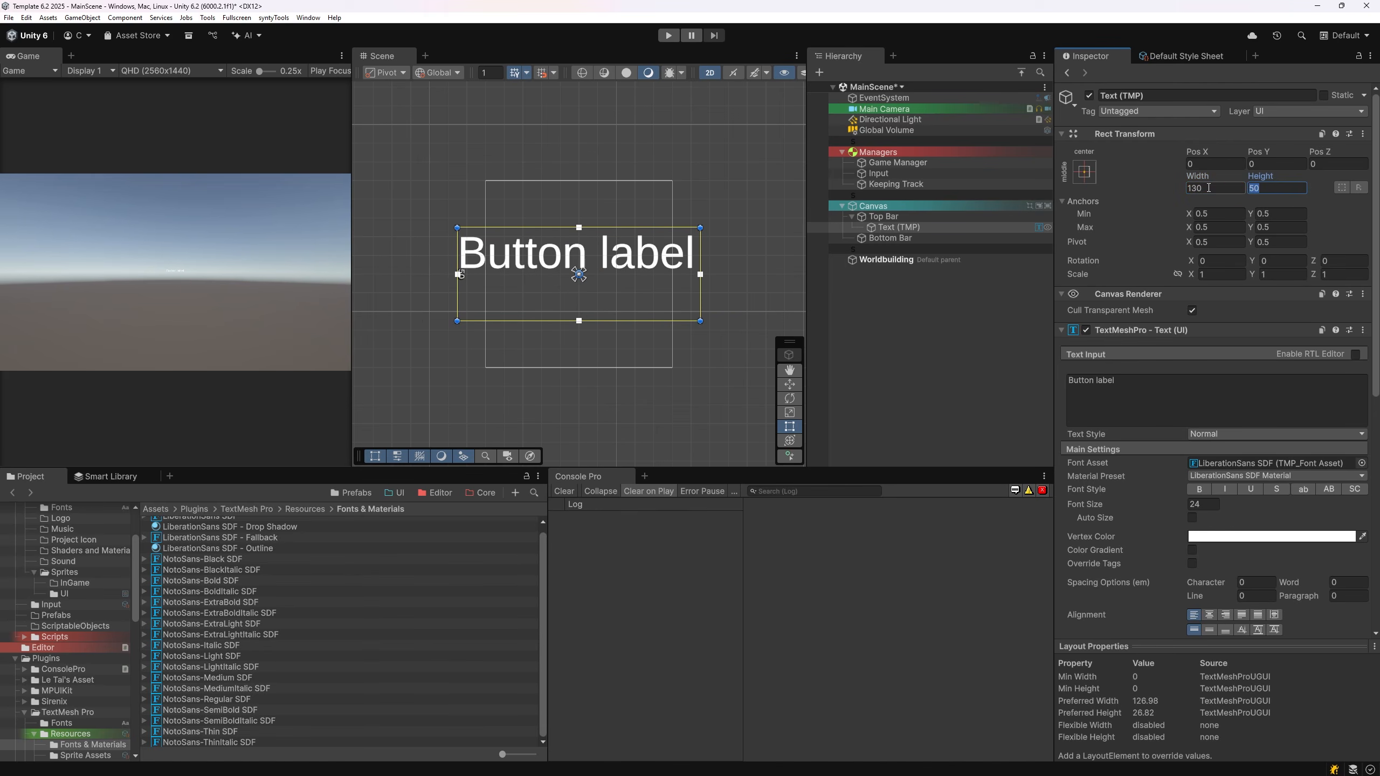
type("30")
left_click(1209, 188)
type("150")
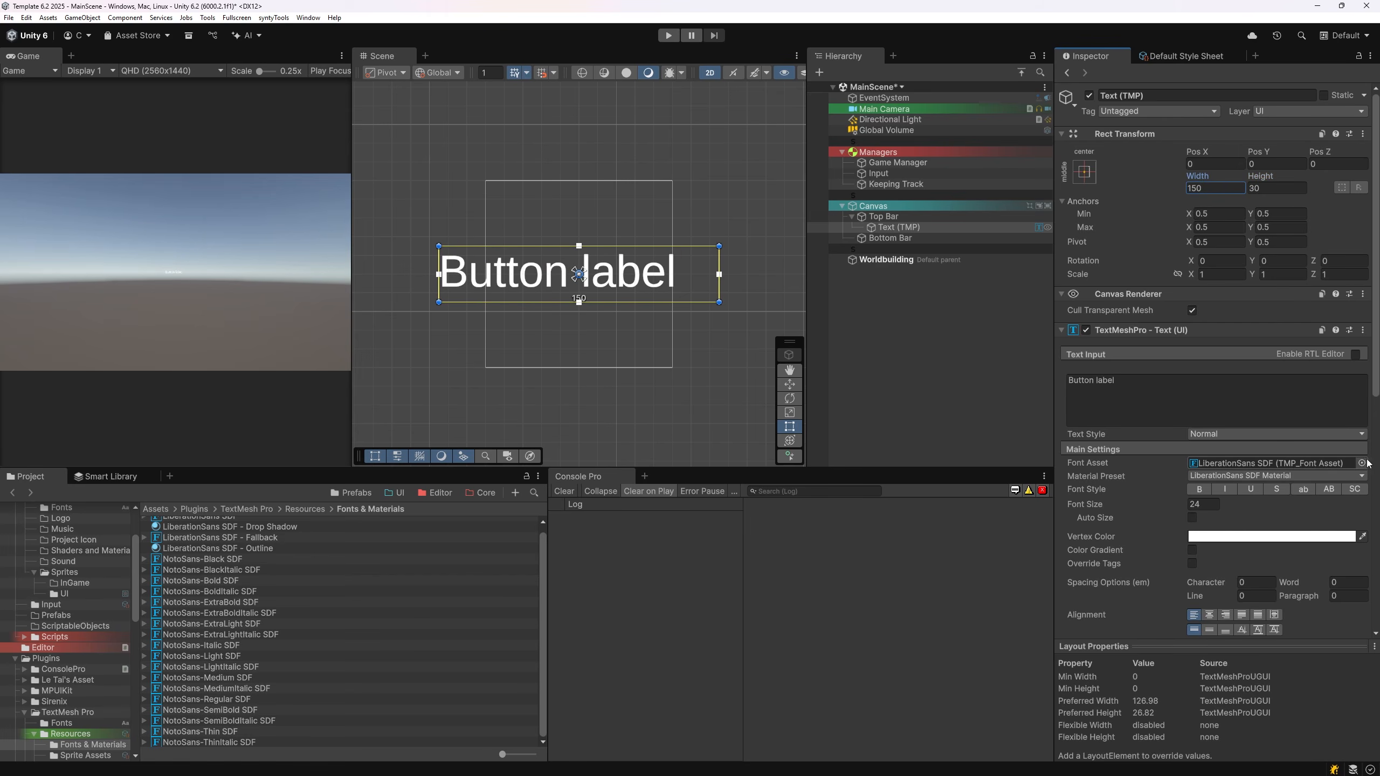
Step: Assign NotoSans-Regular SDF as the Text (TMP) object's font asset and set its height to 35
left_click_drag(216, 700, 1229, 469)
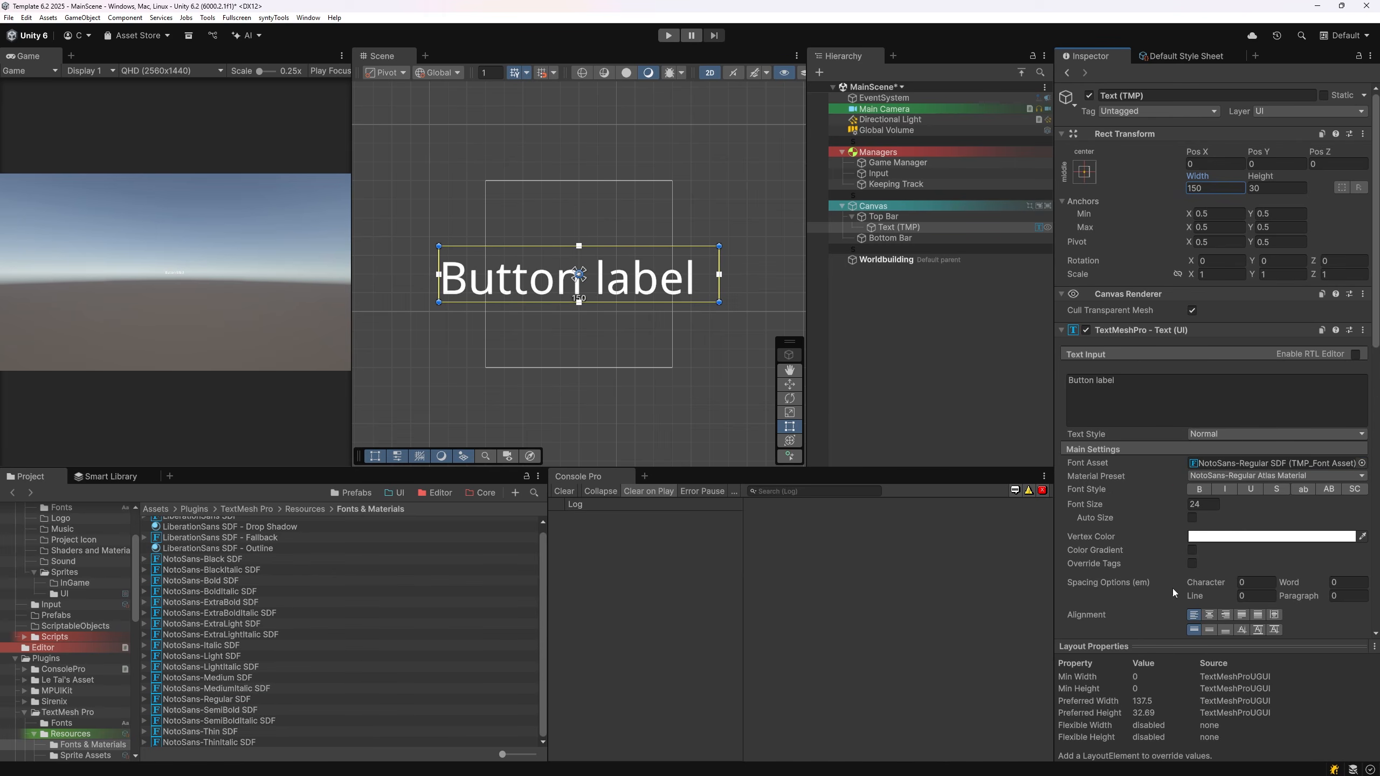
left_click(1276, 188)
type("35")
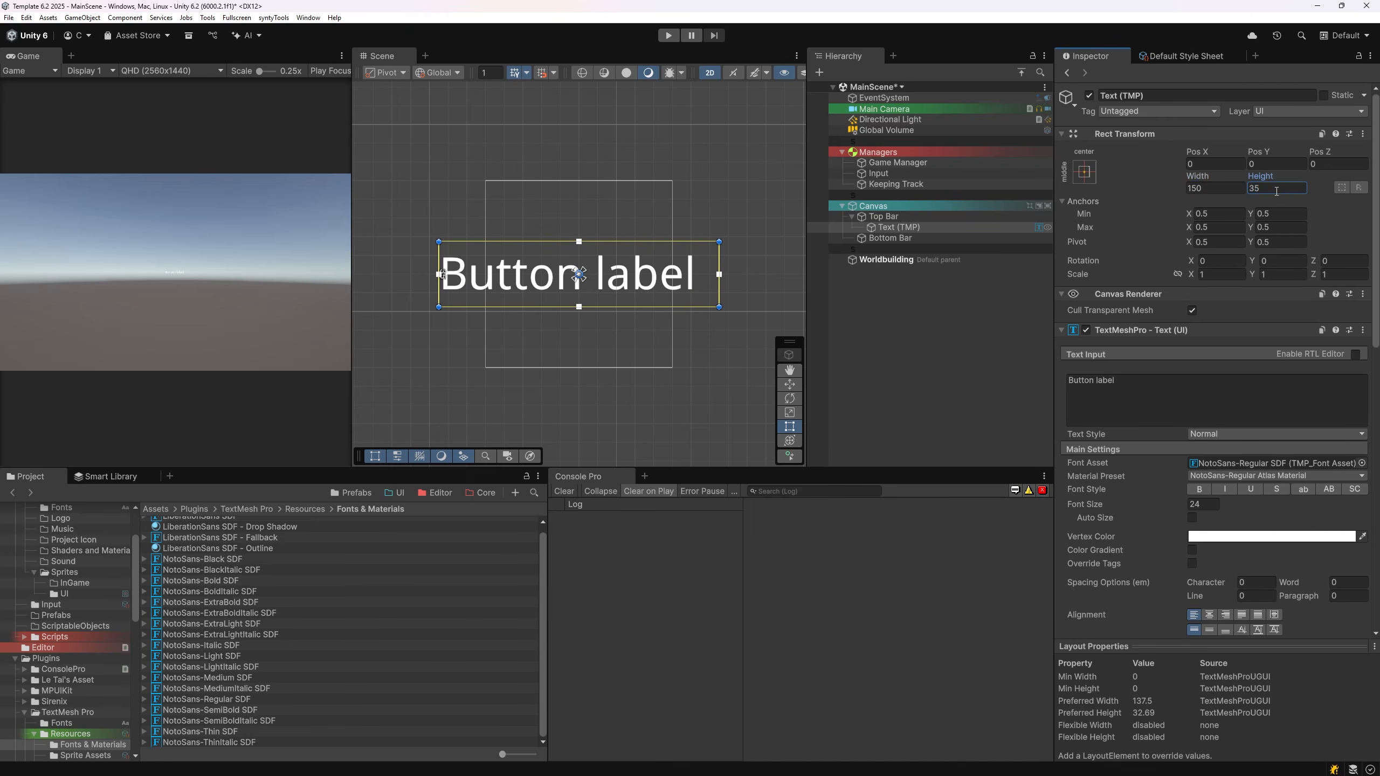
Step: In the project's TextMesh Pro settings, set the Default Font Asset to NotoSans-Regular SDF
left_click(26, 18)
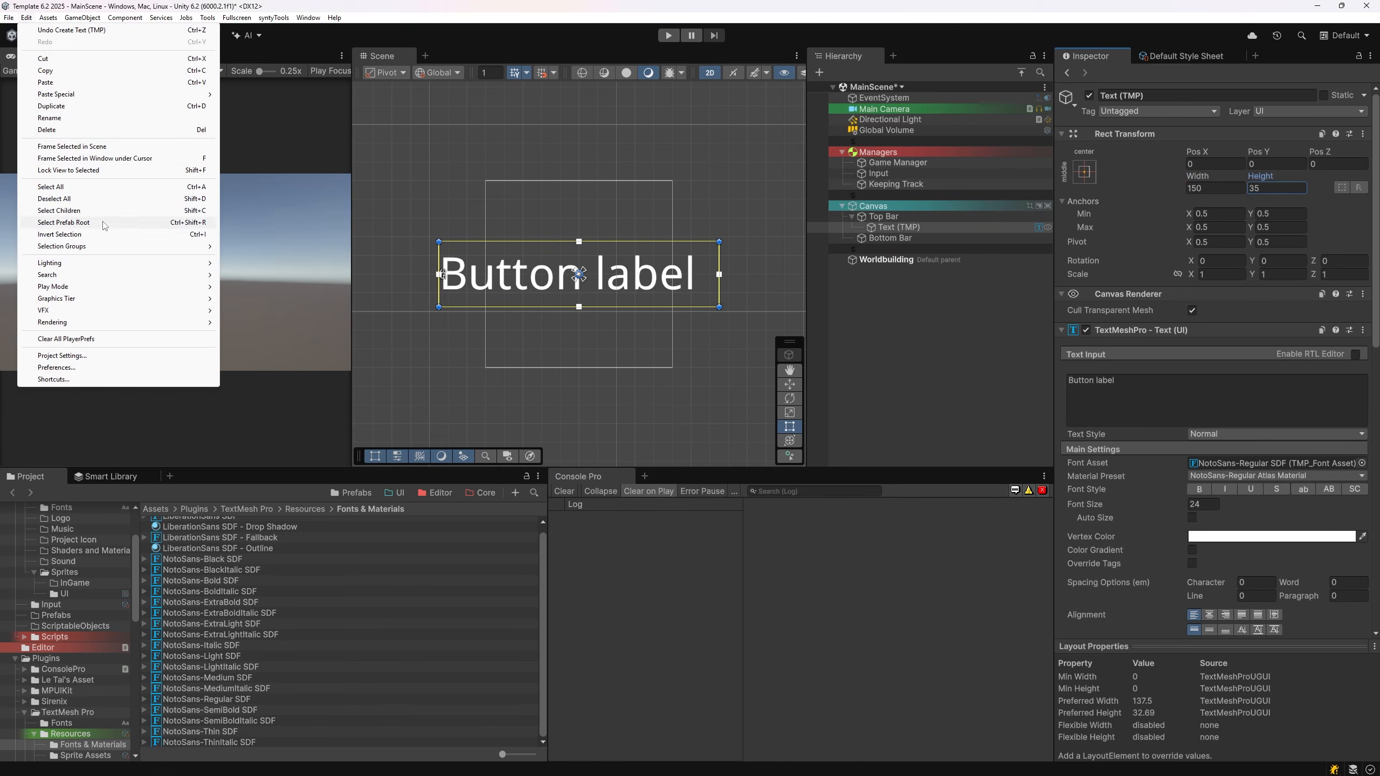
left_click(115, 356)
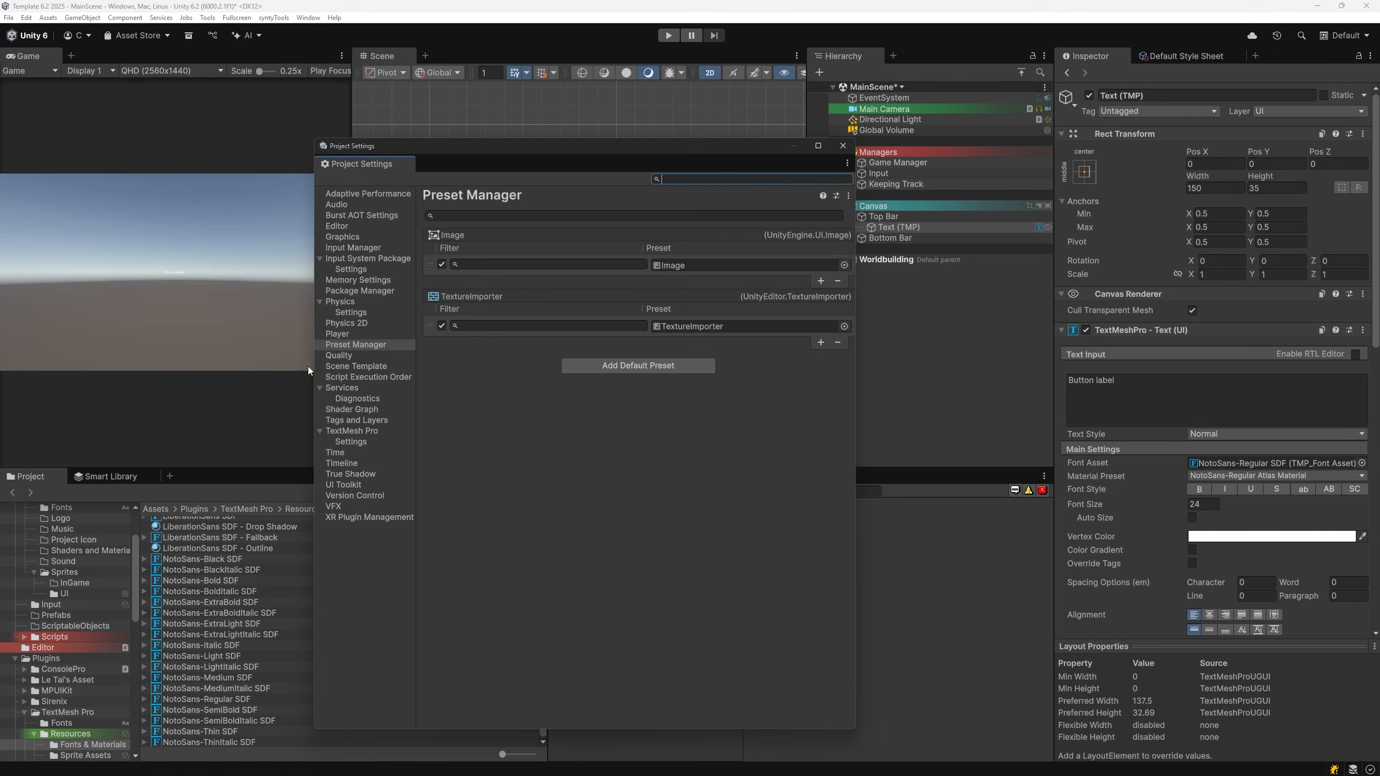
left_click(363, 431)
left_click(355, 442)
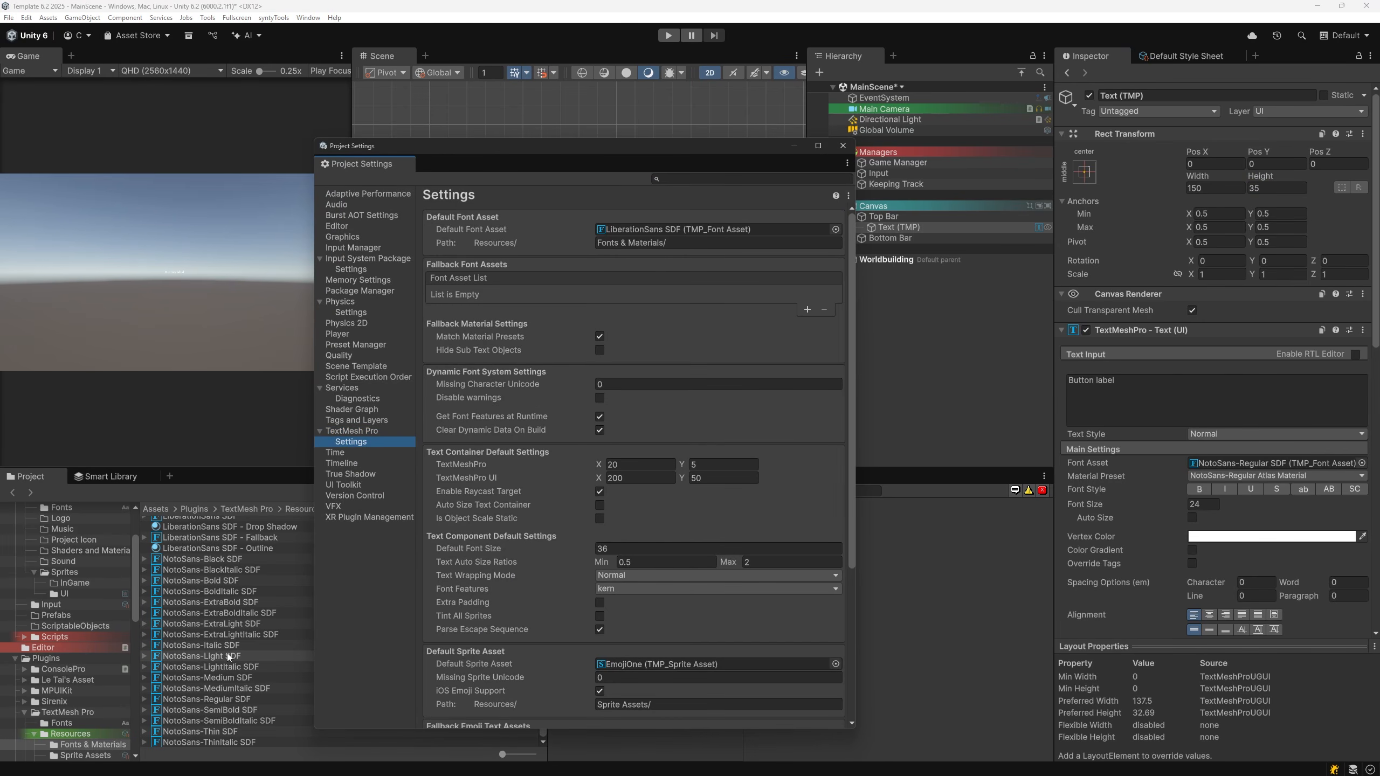
left_click(225, 700)
left_click_drag(225, 708, 662, 232)
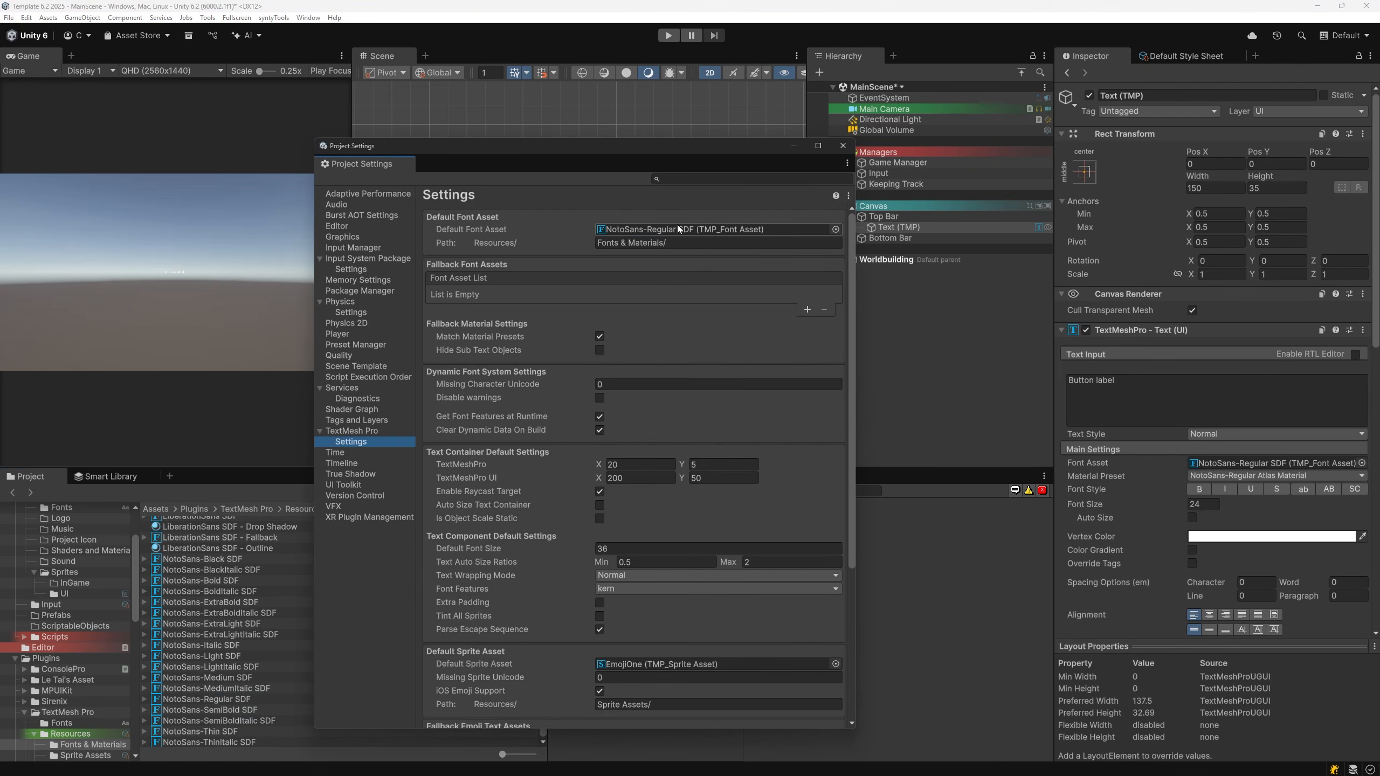
Step: Set the default TextMeshPro UI text container size to X 150 and Y 35
left_click(691, 243)
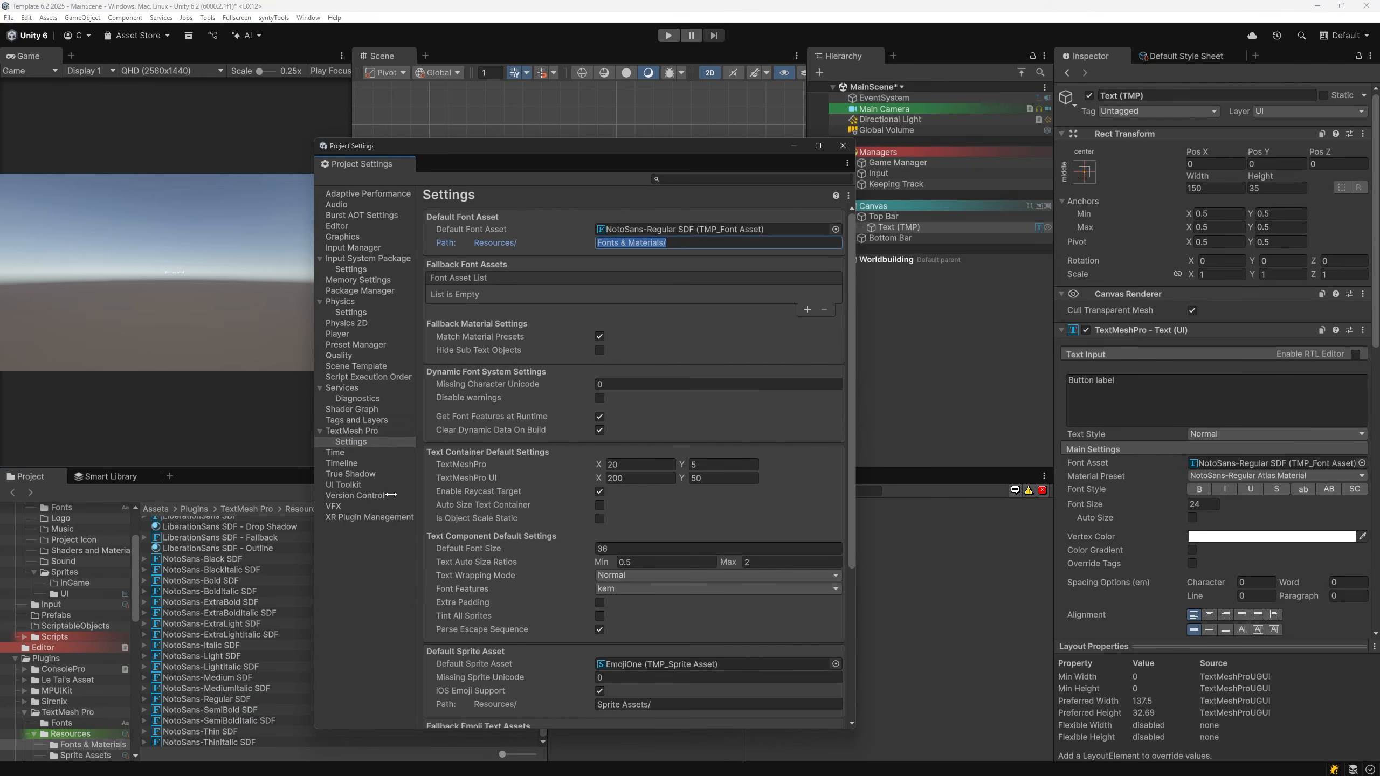
scroll(47, 617, "down", 4)
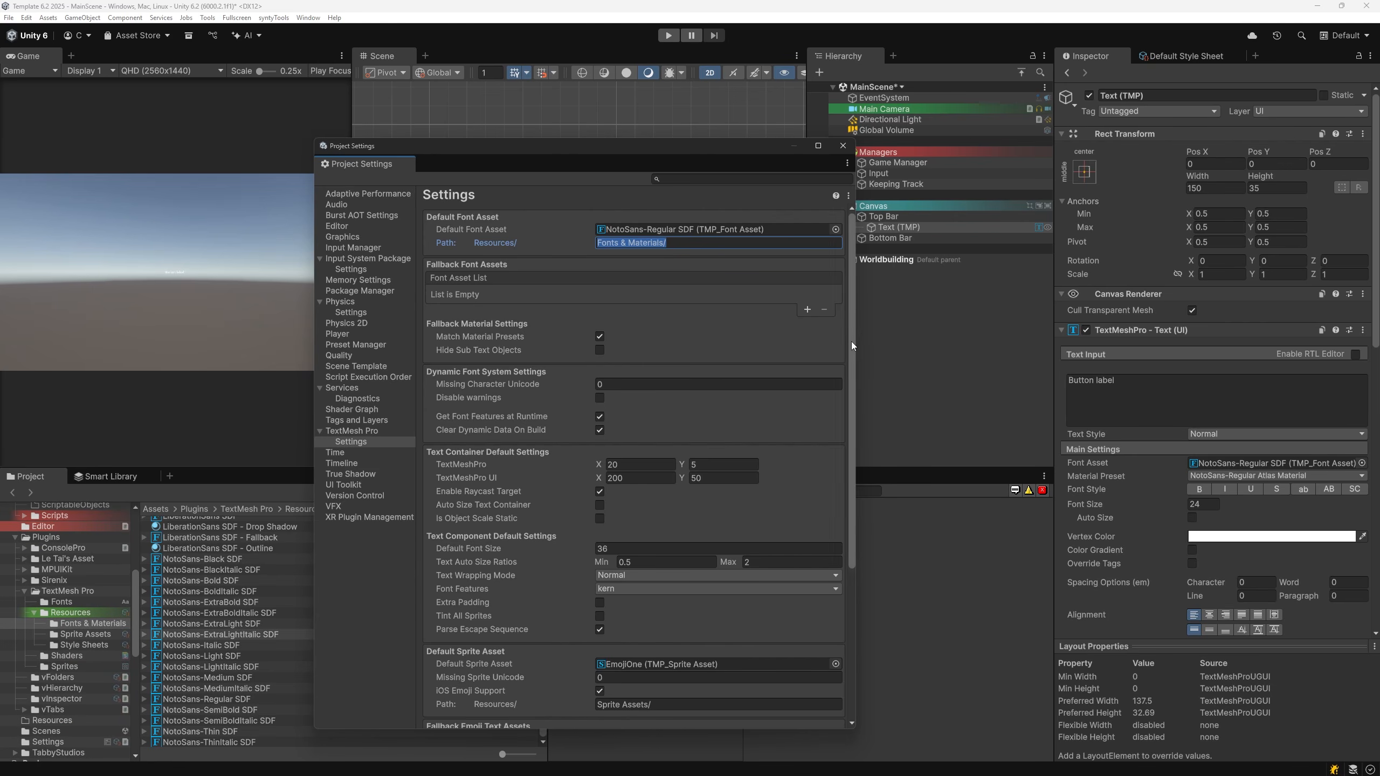
mouse_move(852, 341)
left_mouse_down()
mouse_move(845, 510)
mouse_move(869, 347)
left_mouse_up()
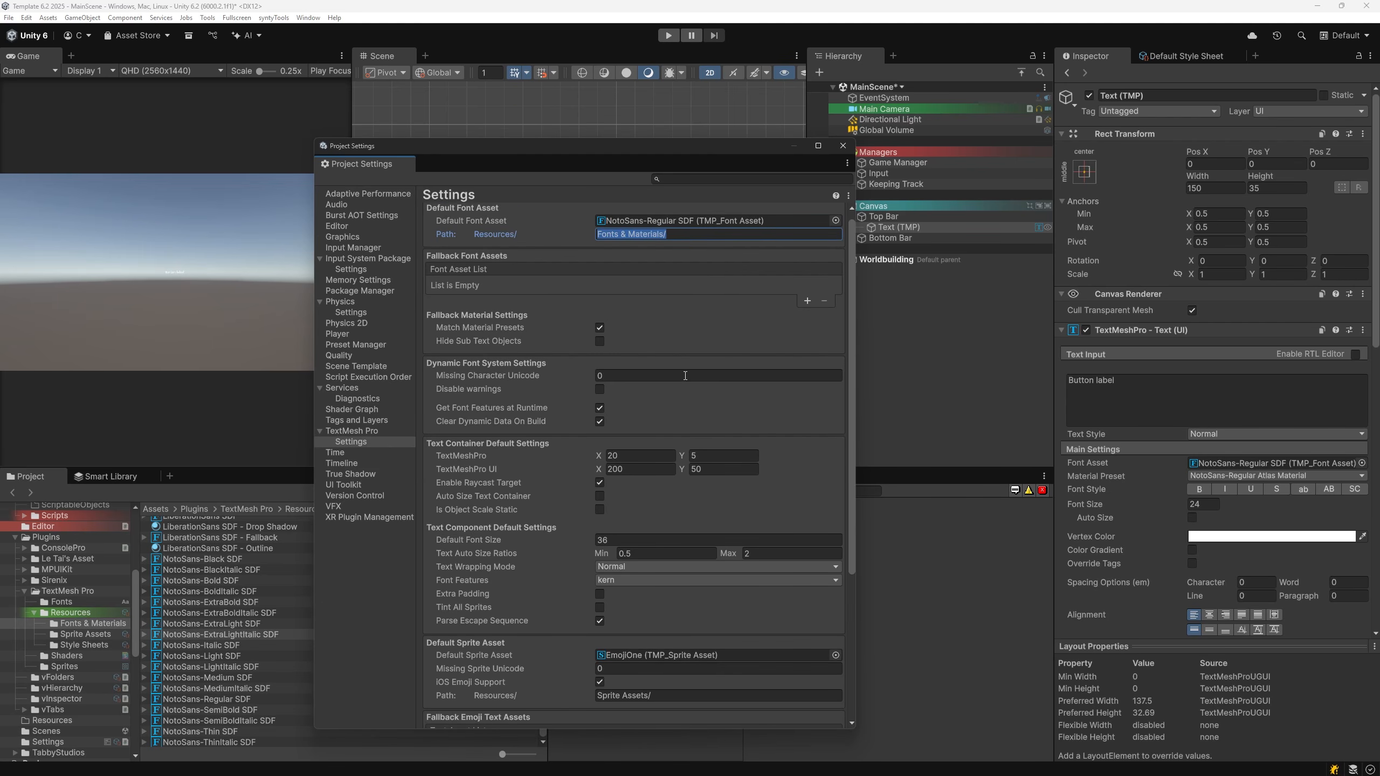
left_click(637, 470)
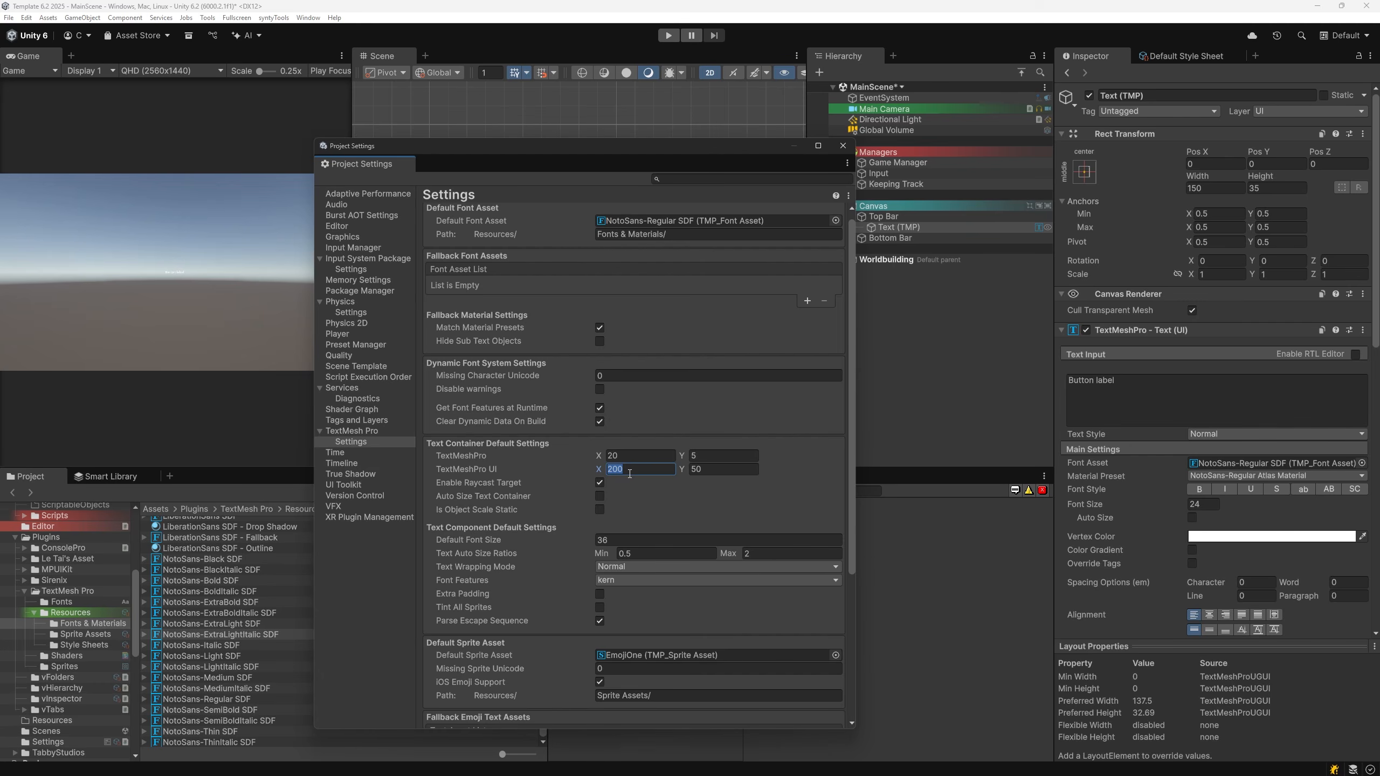
left_click(706, 471)
type("35")
left_click(656, 470)
type("150")
Step: Disable Enable Raycast Target in the text container defaults and set the Default Font Size to 24
left_click(600, 483)
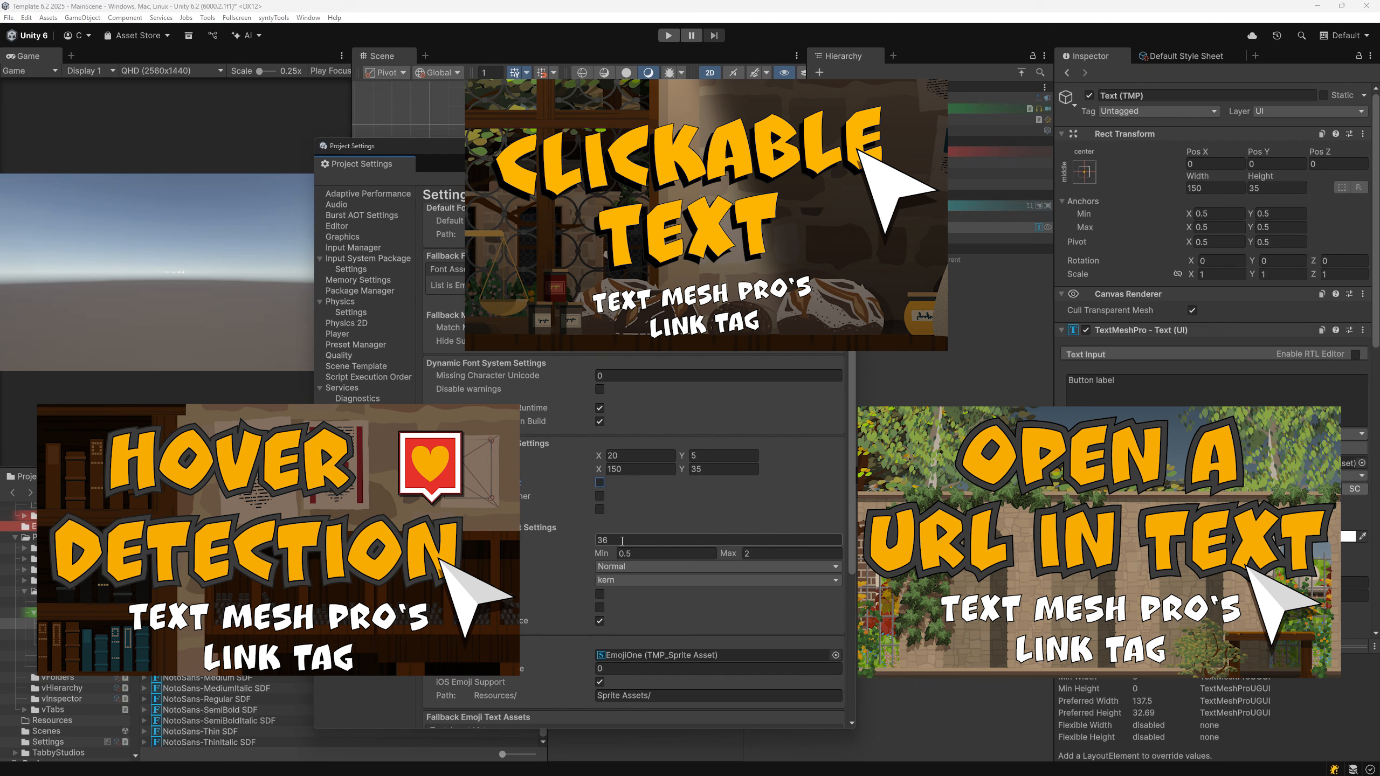
left_click(622, 541)
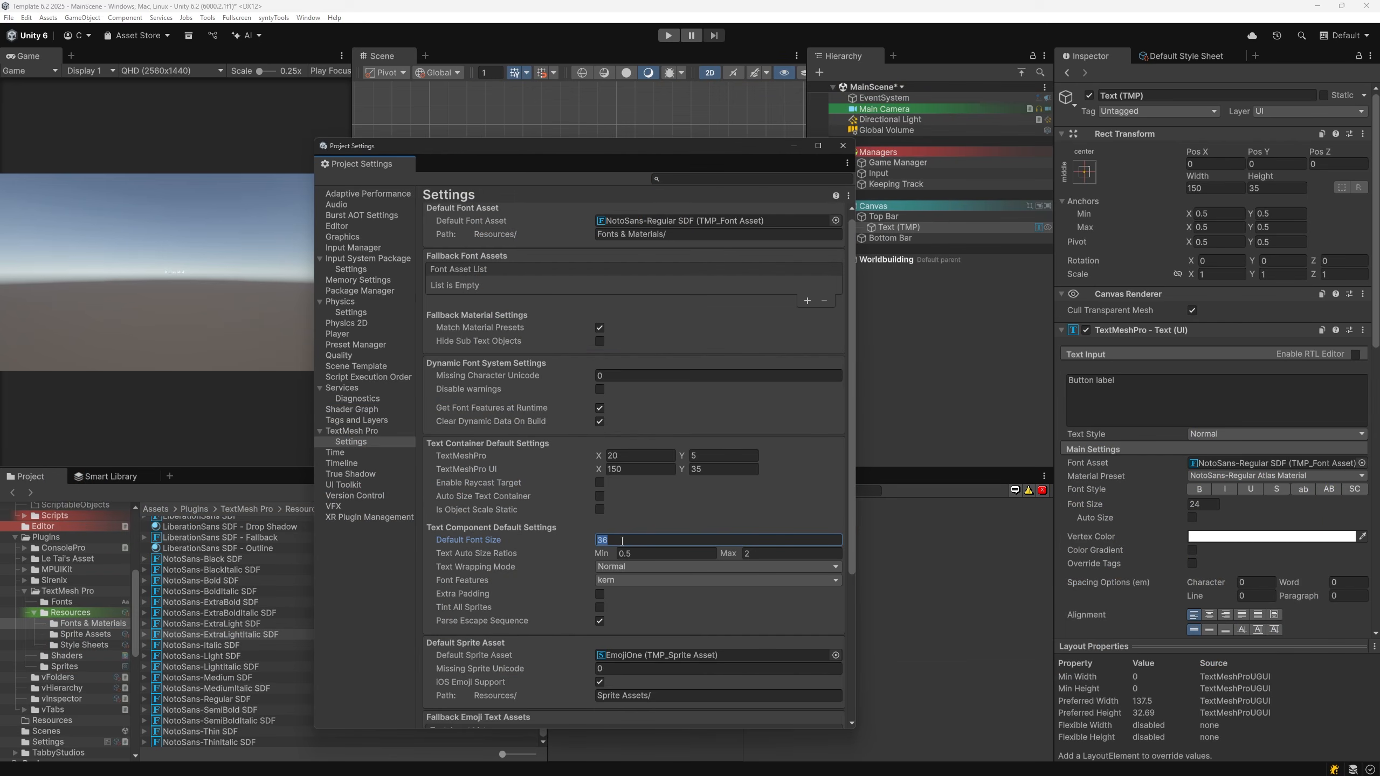
type("24")
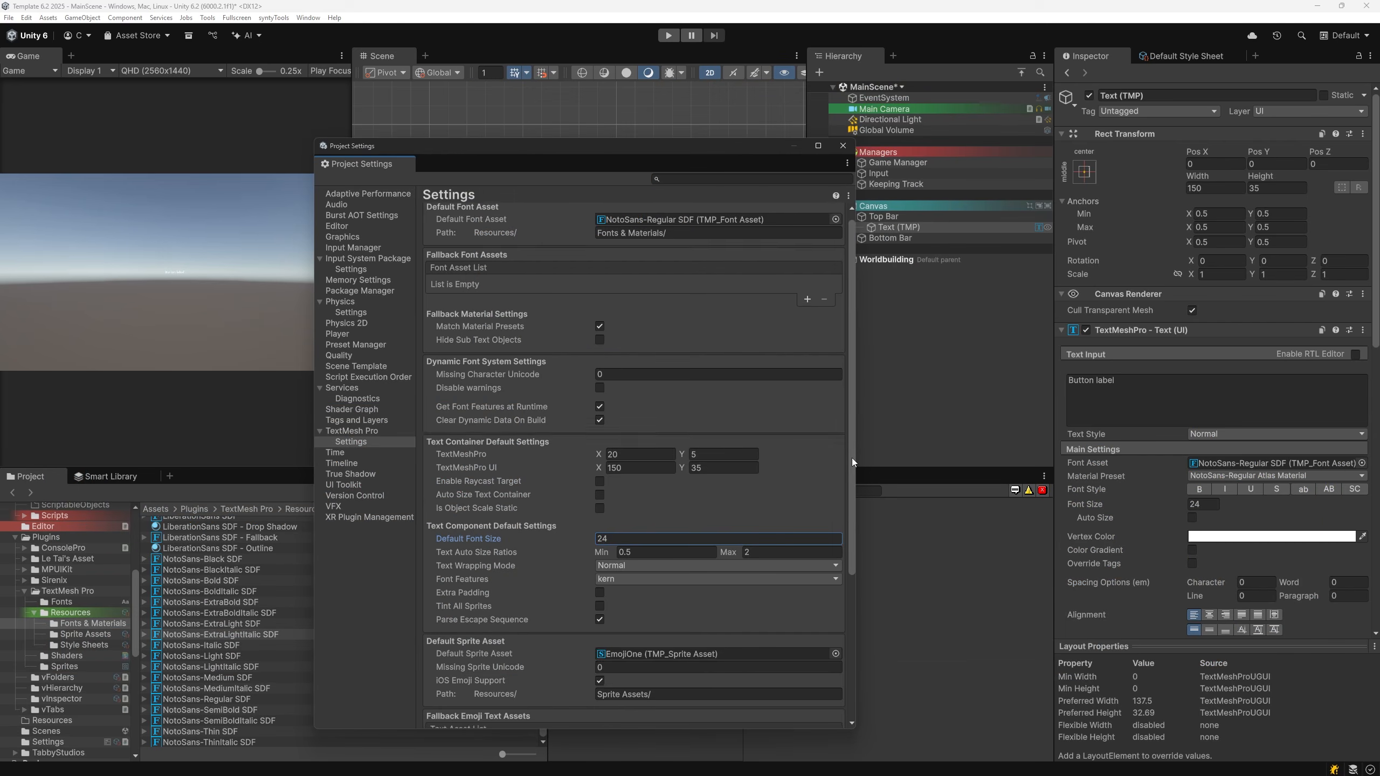
Step: Review the Auto Size Text Container option and the available Font Features in the TextMesh Pro defaults
left_click_drag(852, 457, 858, 596)
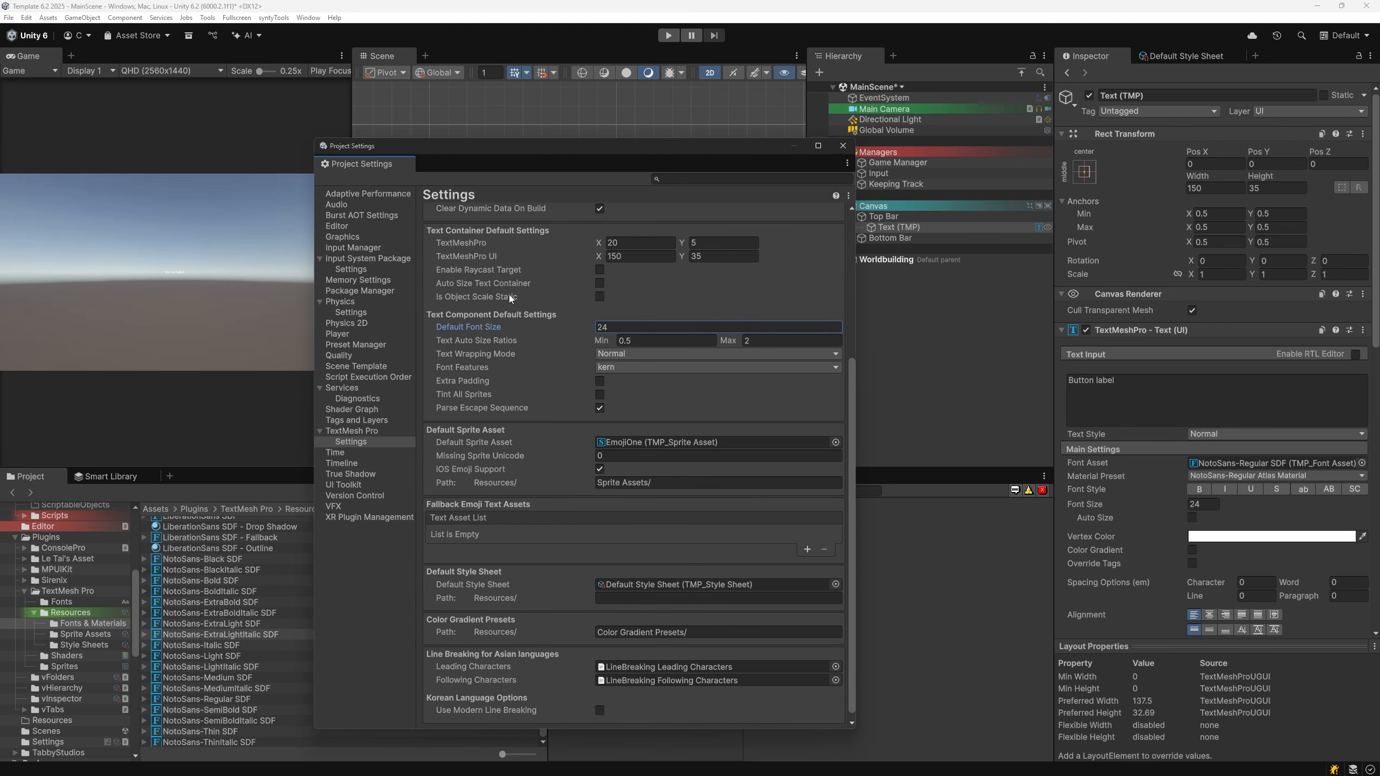
left_click(599, 284)
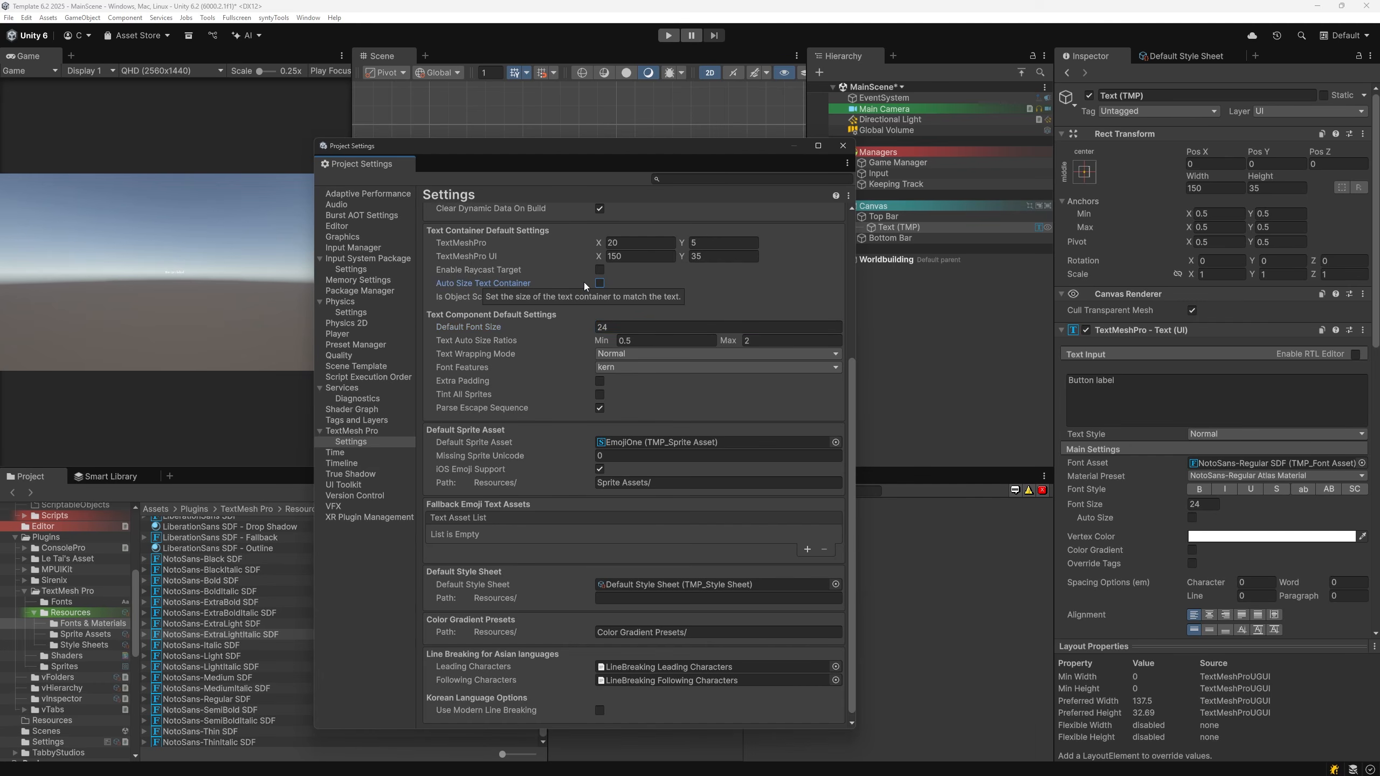
left_click(623, 367)
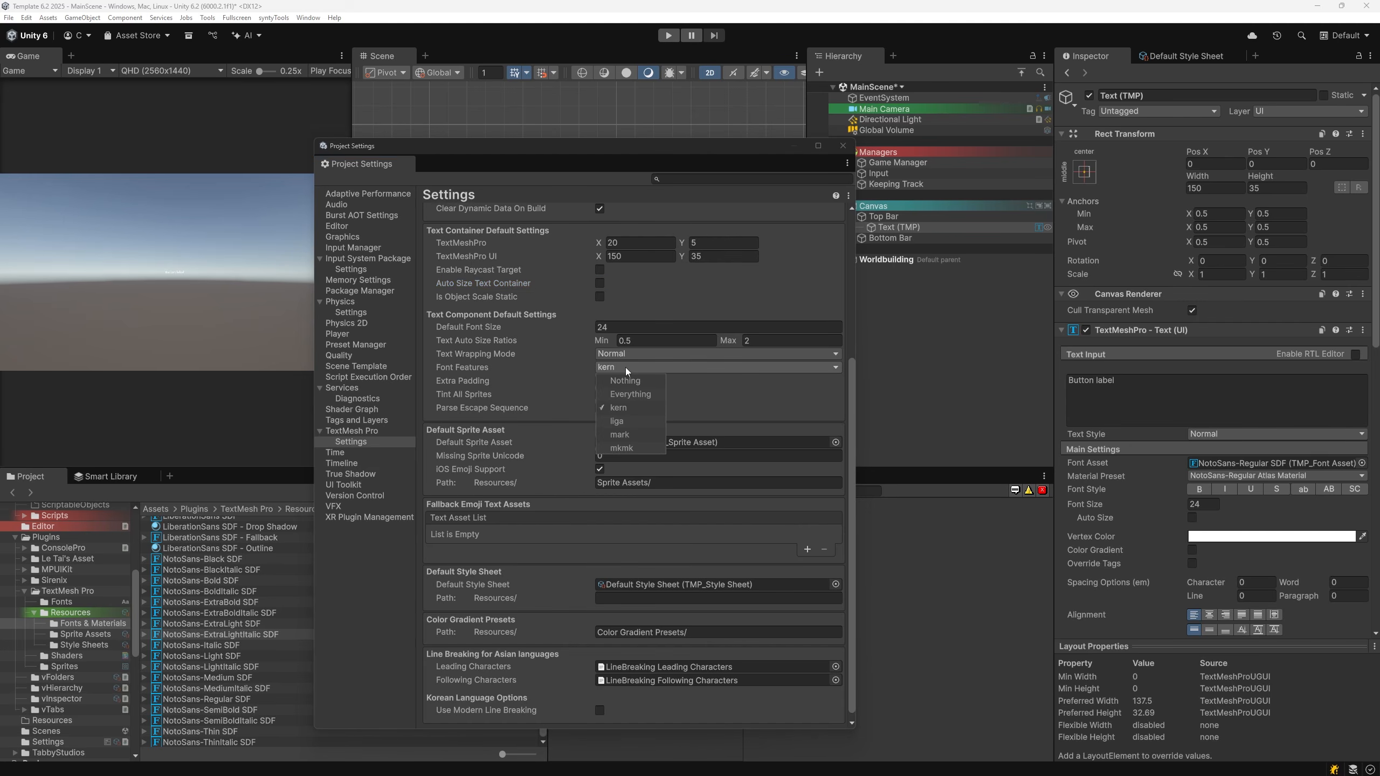
left_click(626, 367)
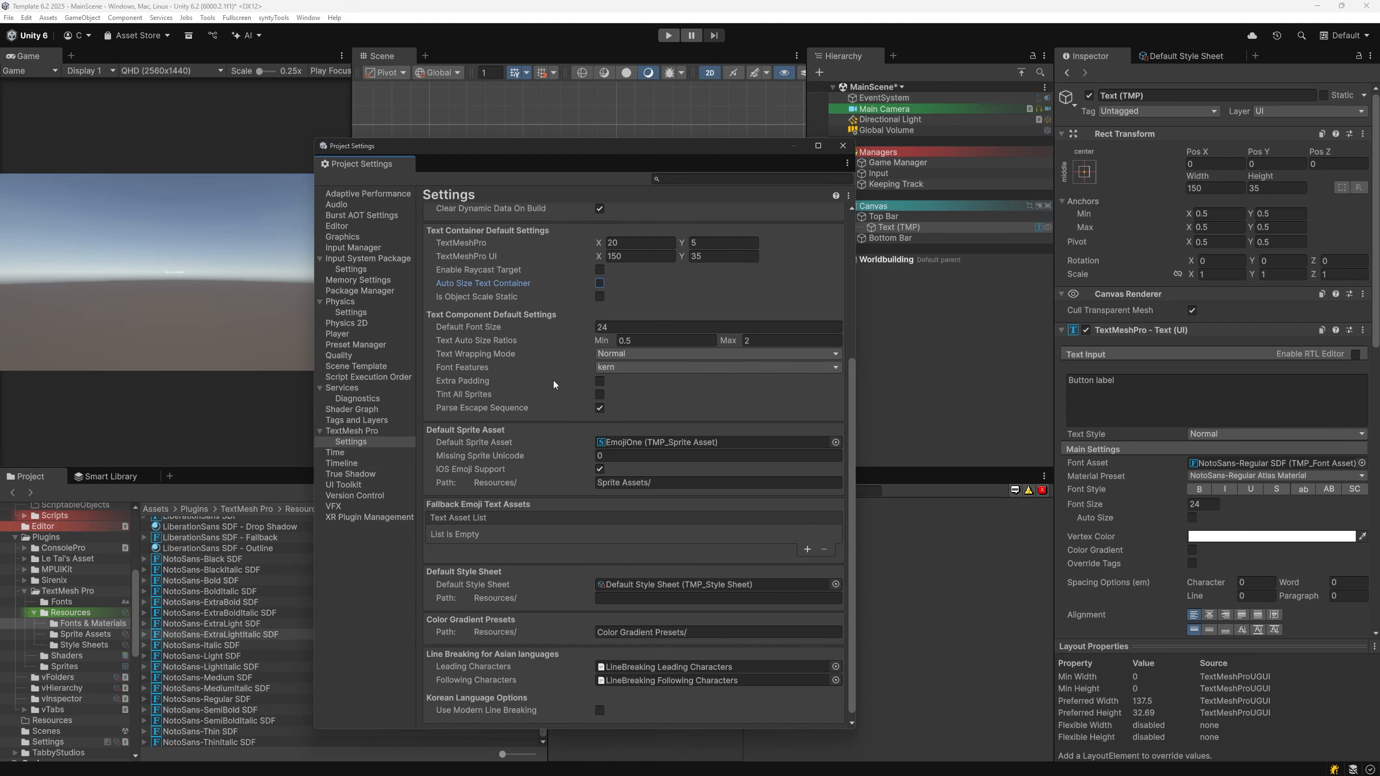
Step: Locate the default sprite asset EmojiOne and examine the emojis in its Sprite Character Table
left_click(627, 442)
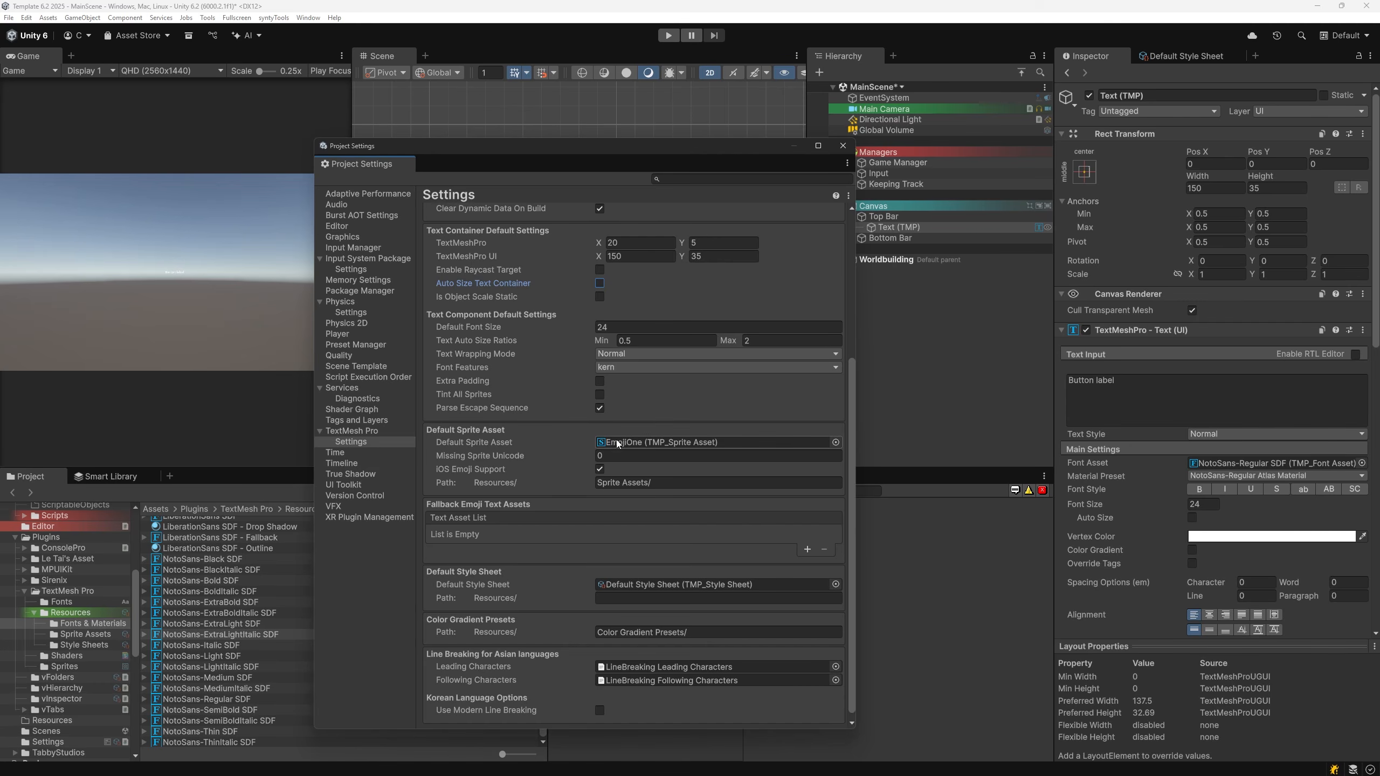
left_click(176, 522)
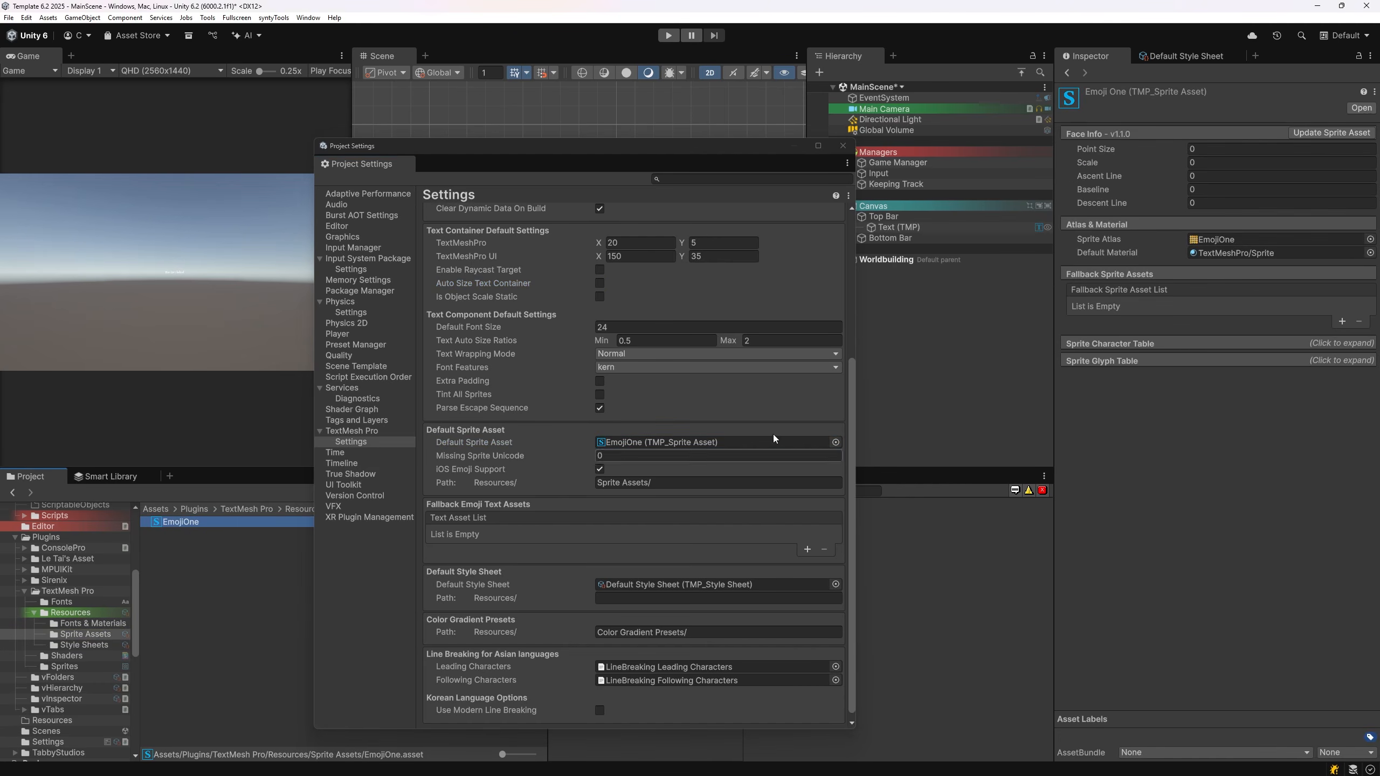
scroll(1377, 516, "down", 5)
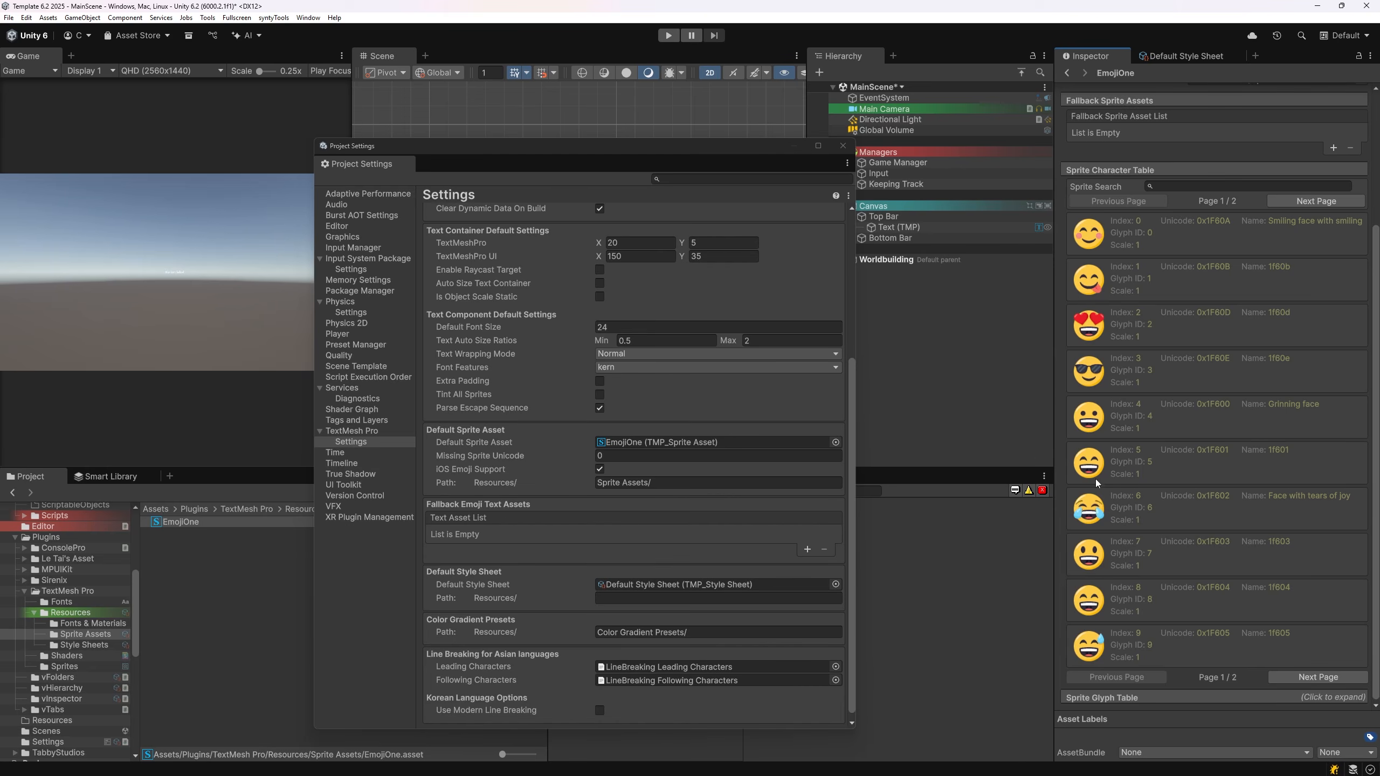
Step: Locate the Default Style Sheet asset, examine its styles' opening and closing tags, and close the Project Settings
left_click_drag(852, 439, 852, 449)
left_click(601, 580)
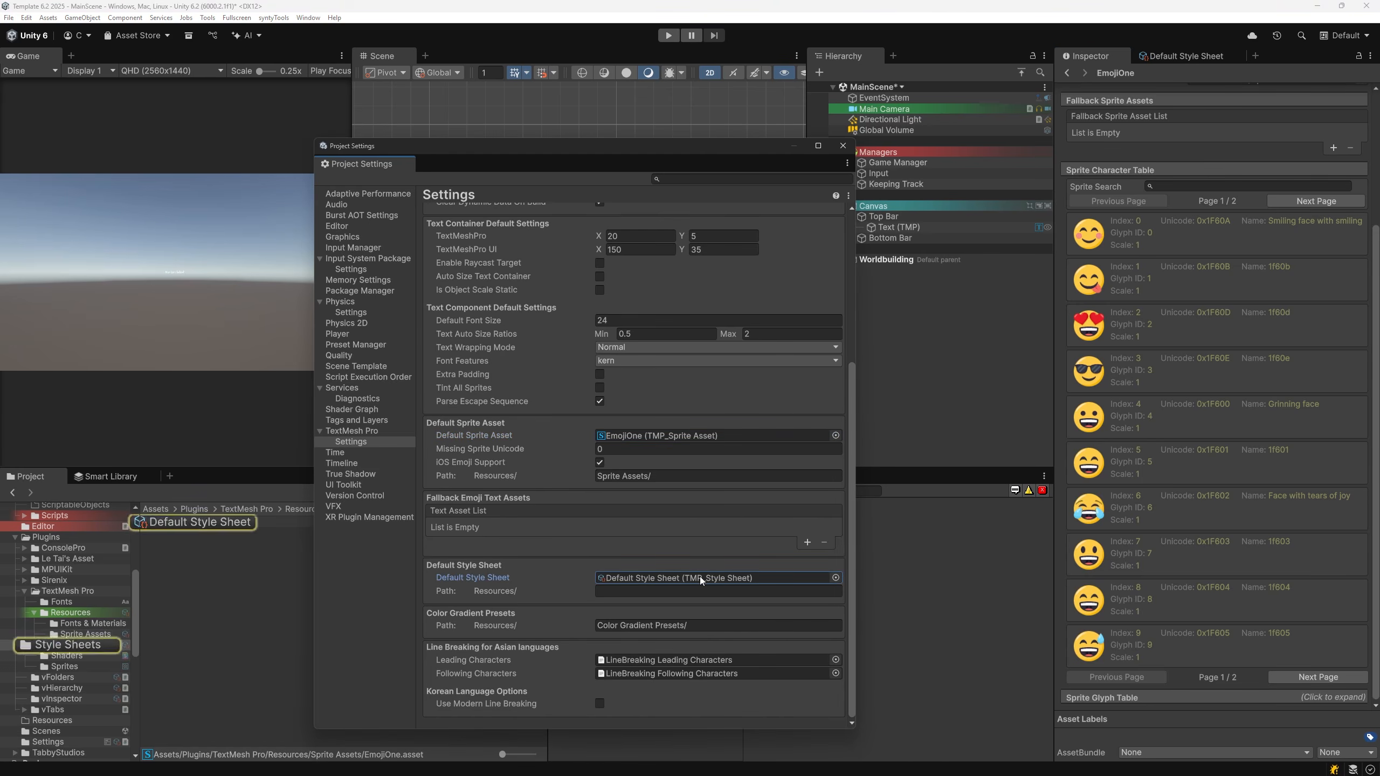
left_click(201, 521)
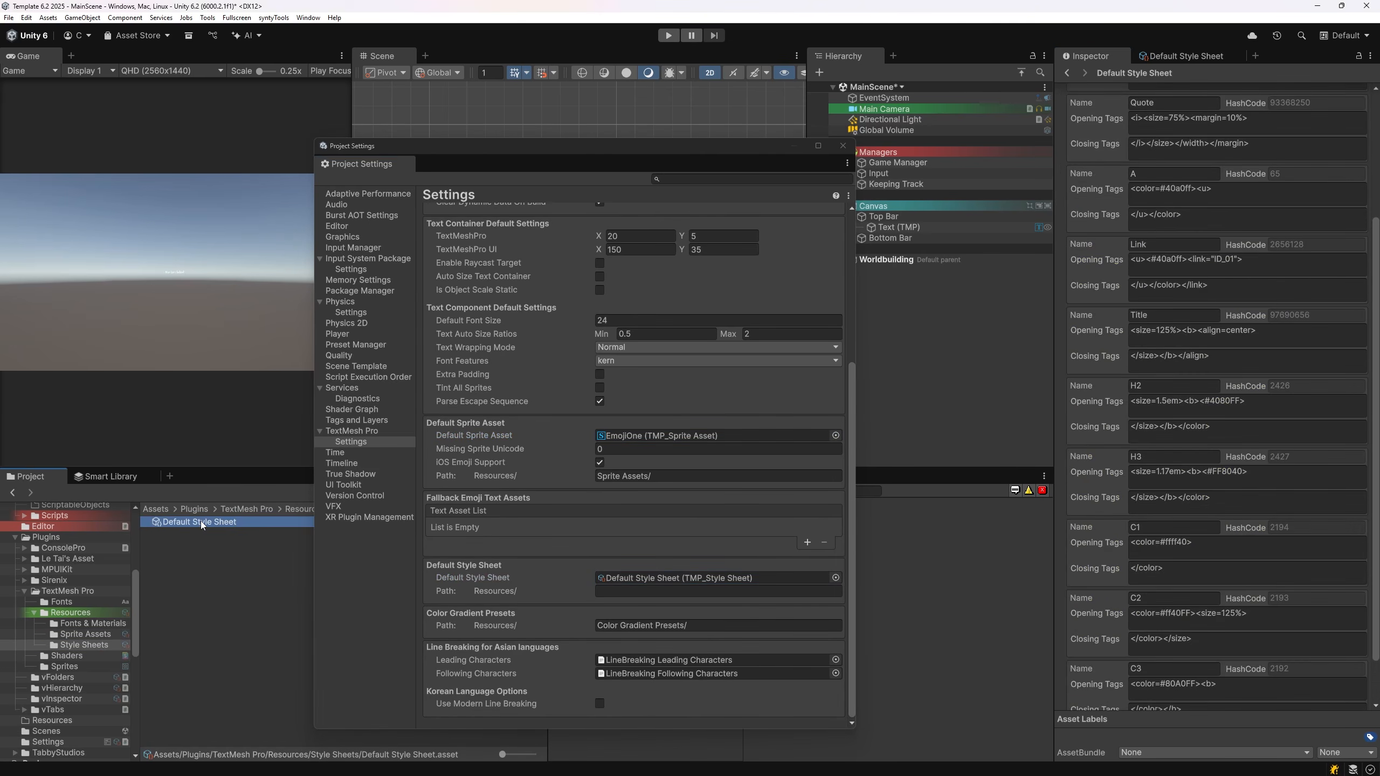
scroll(1136, 388, "up", 5)
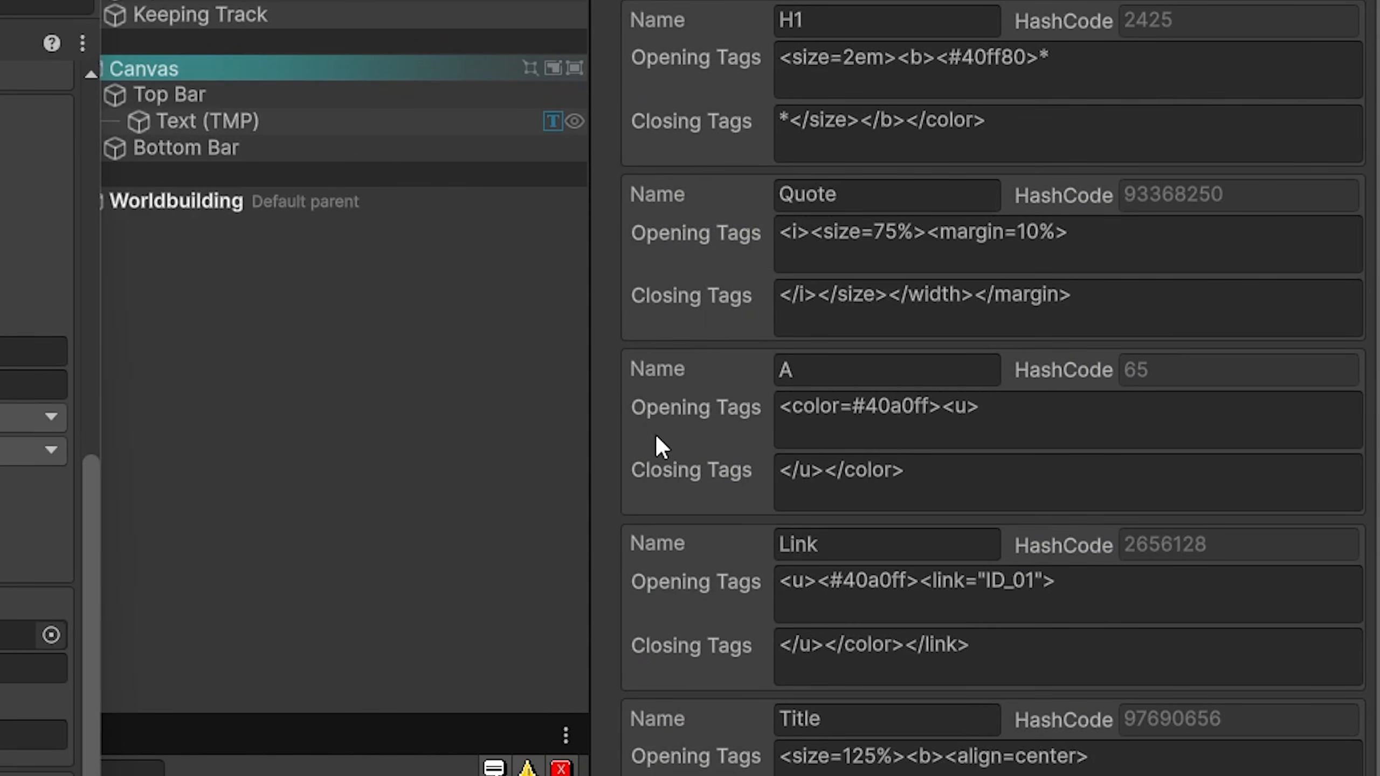
left_click_drag(589, 453, 441, 466)
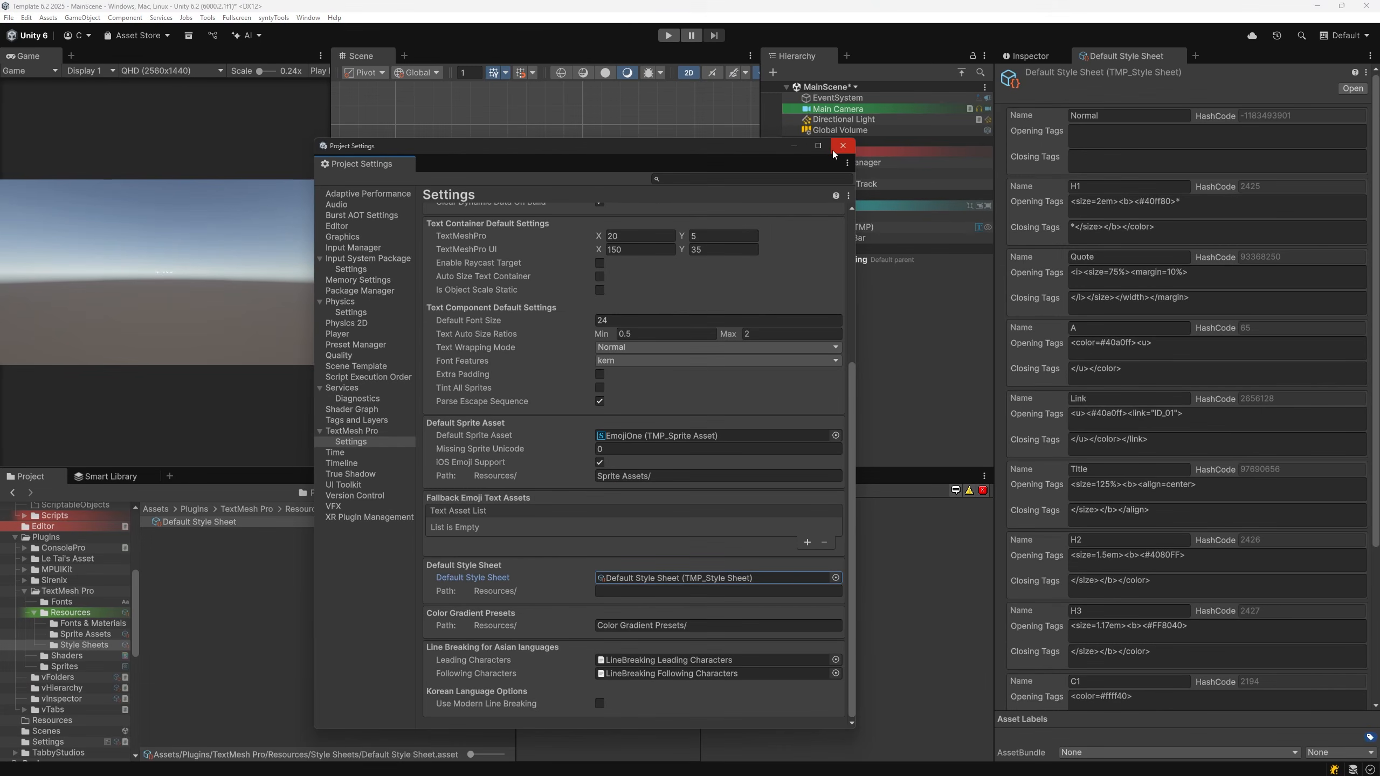
left_click(840, 148)
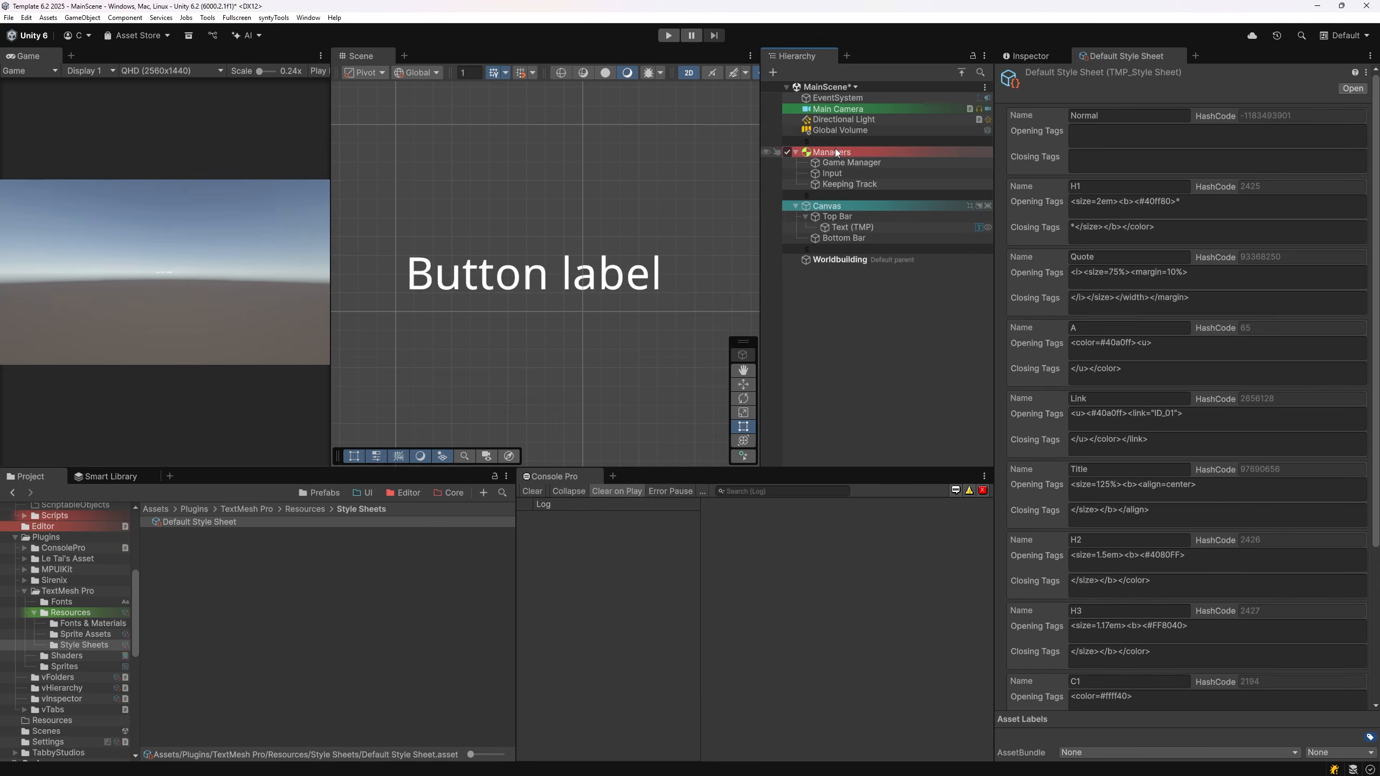
Step: Try the H1, Quote, Link and H2 text styles on the Text (TMP) object and return it to Normal
left_click(869, 227)
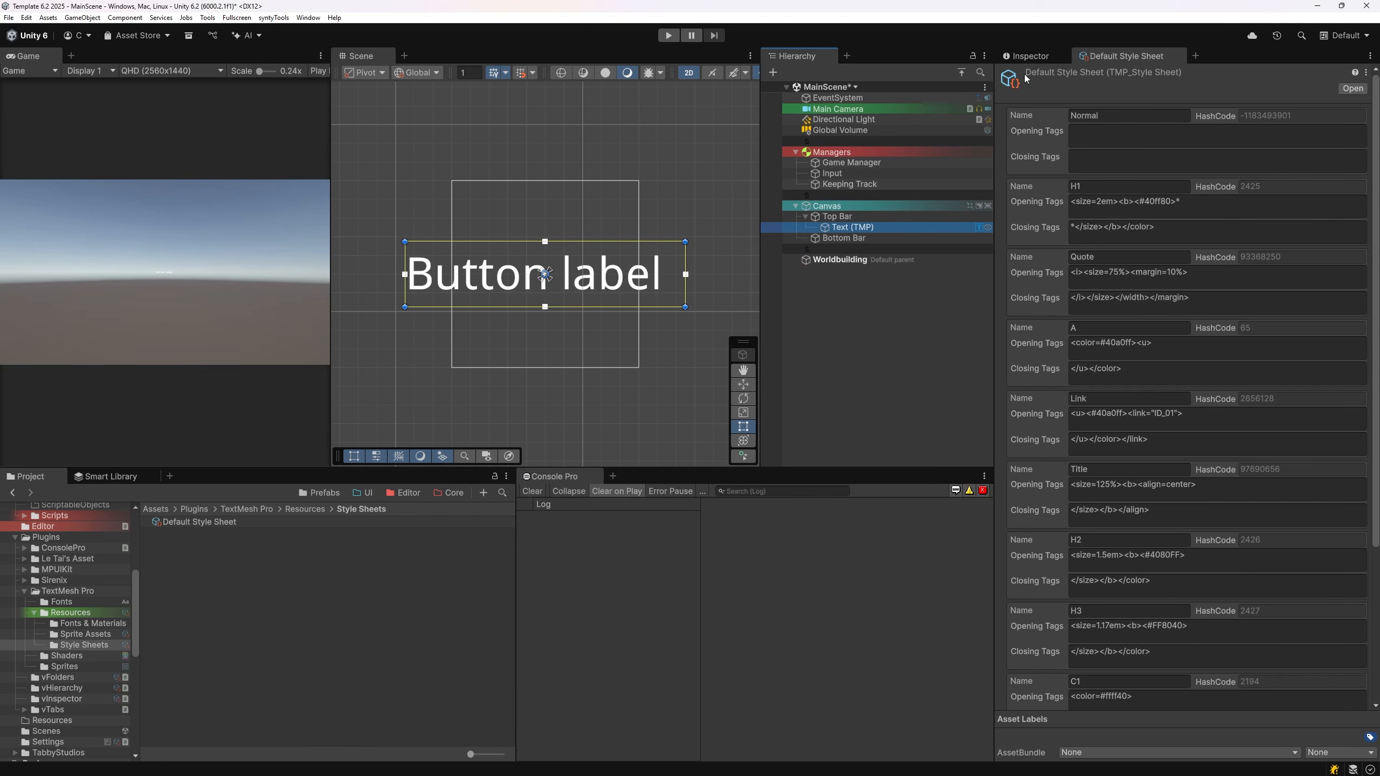
left_click(1017, 57)
left_click(1210, 263)
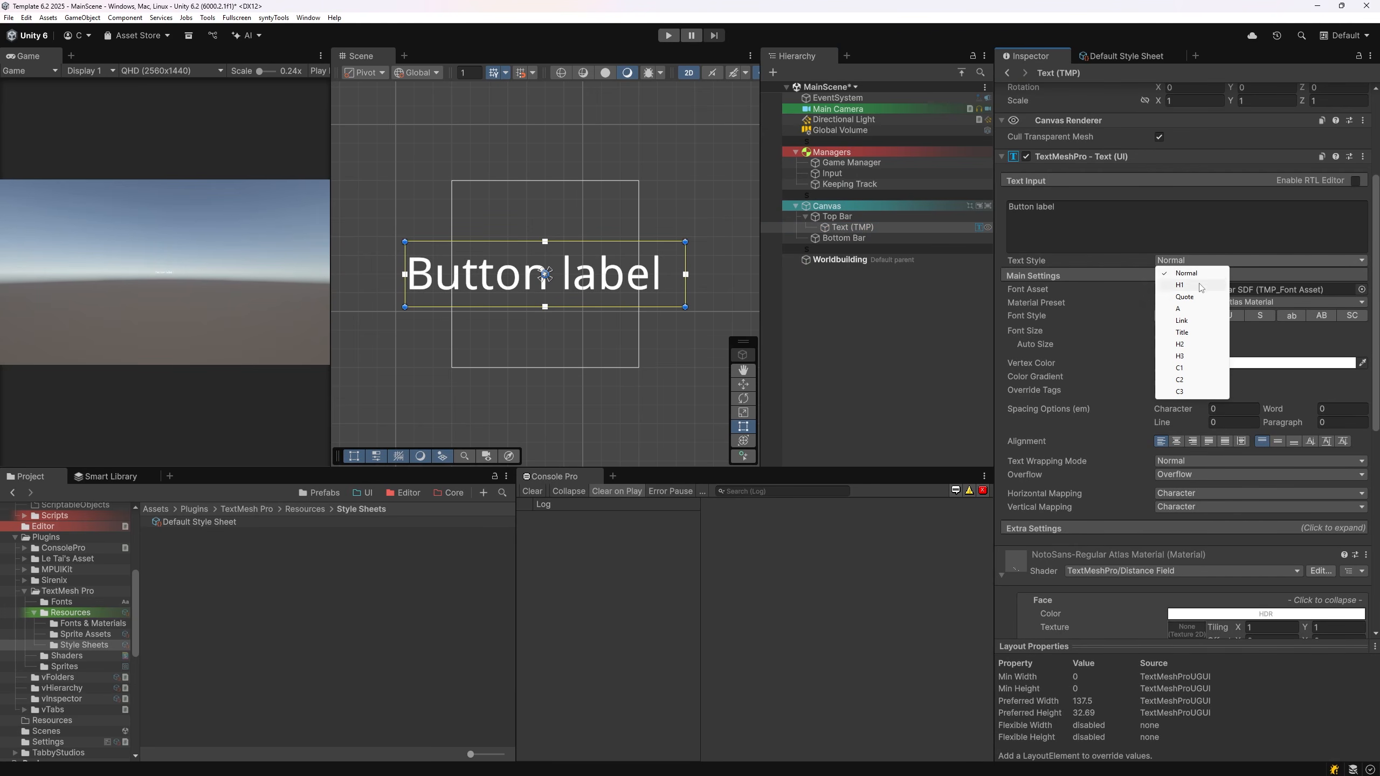
left_click(1199, 282)
left_click(1195, 257)
left_click(1195, 296)
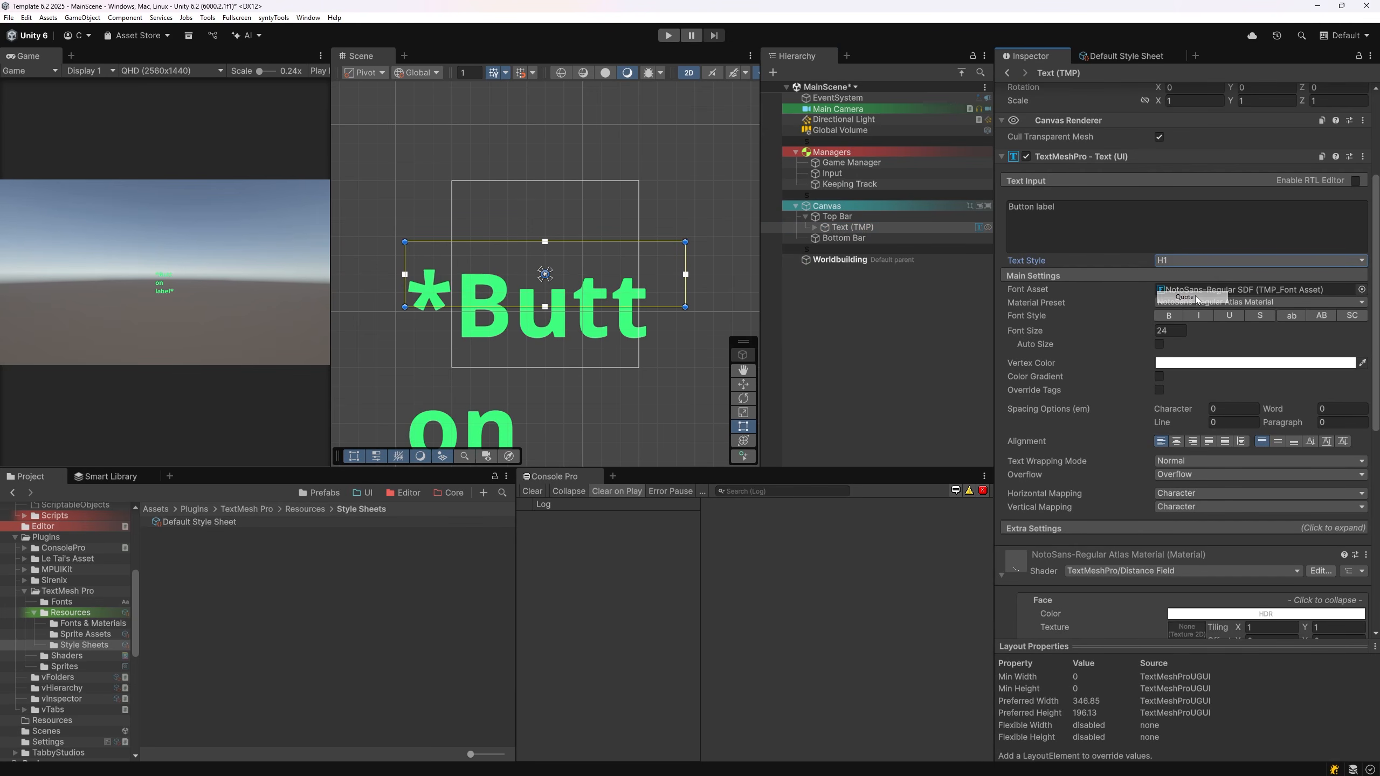
left_click(1192, 264)
left_click(1190, 320)
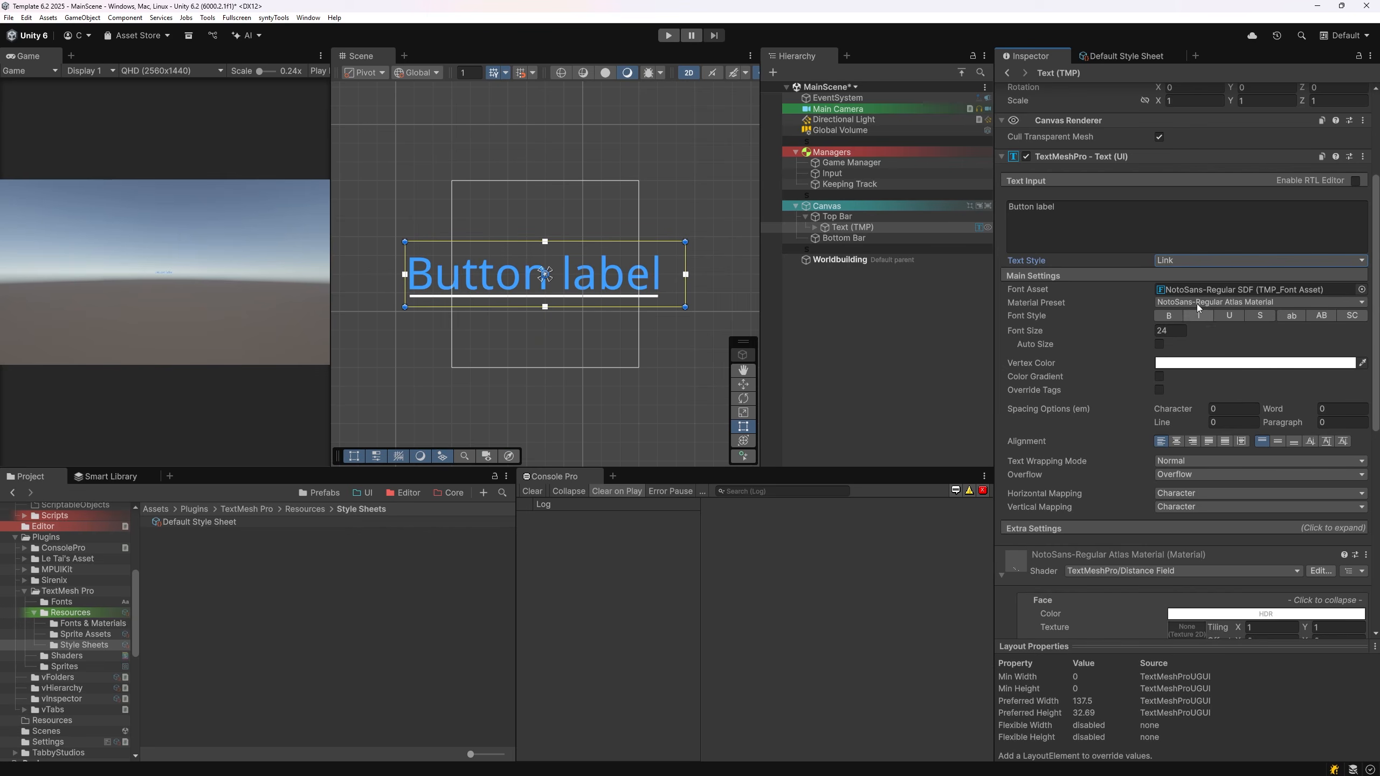
left_click(1191, 260)
left_click(1192, 345)
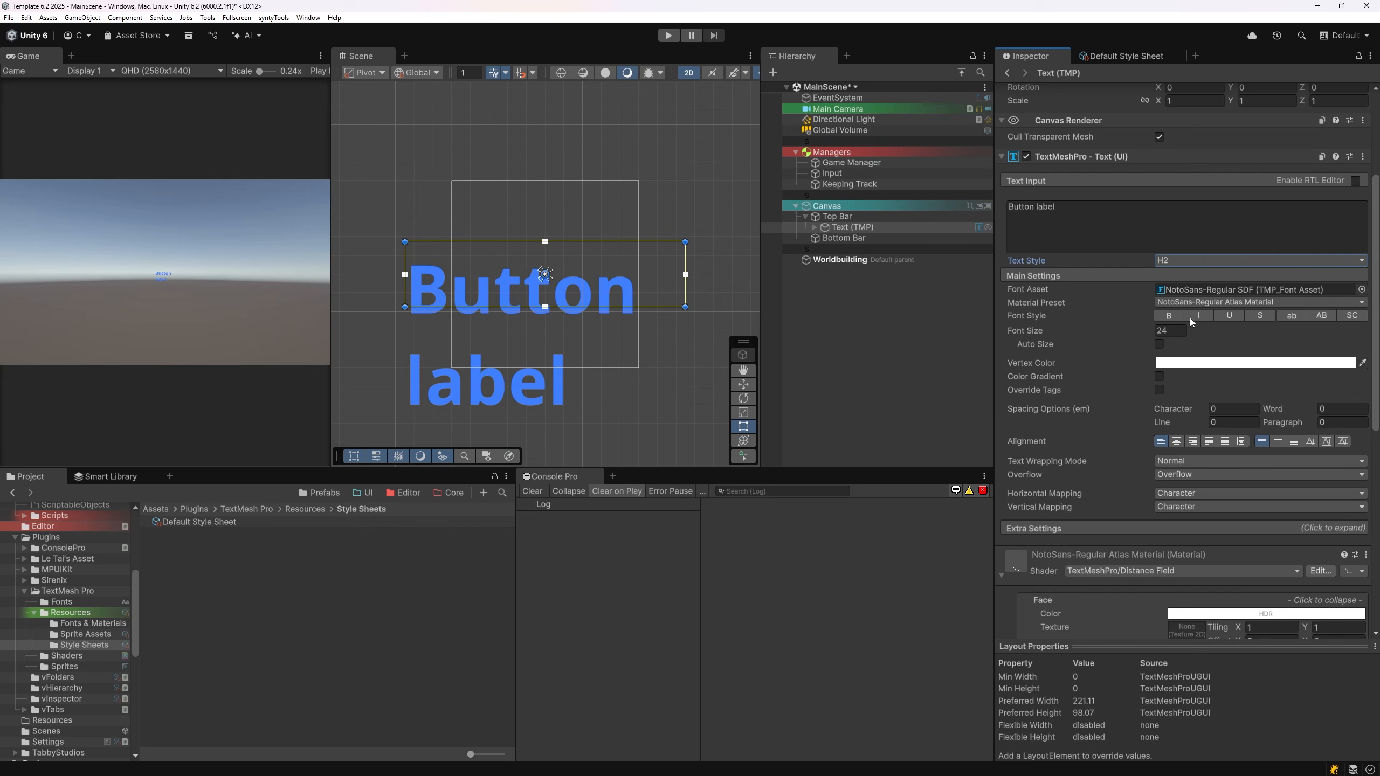
left_click(1177, 260)
left_click(1187, 273)
Step: Delete the Default Style Sheet asset from the Style Sheets folder
left_click(1118, 57)
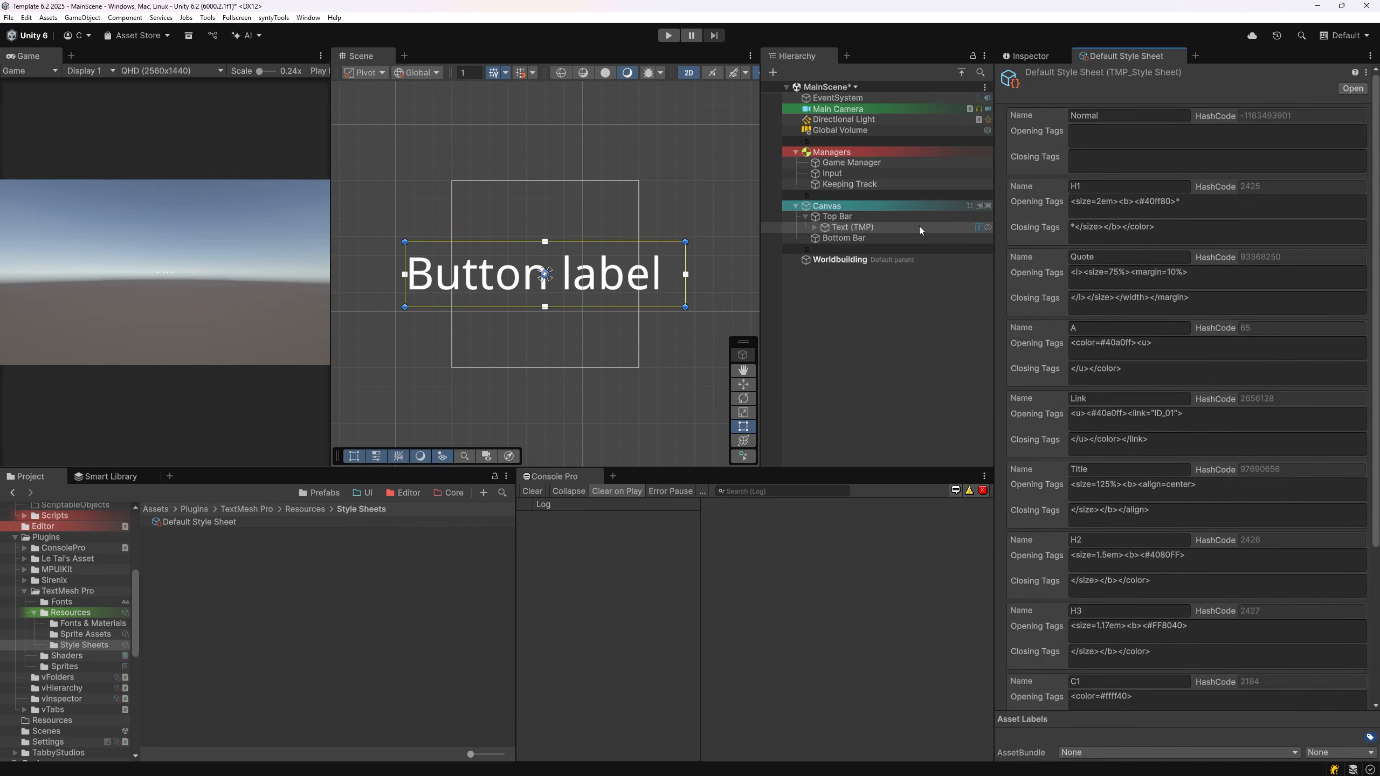
left_click(212, 518)
key("Delete")
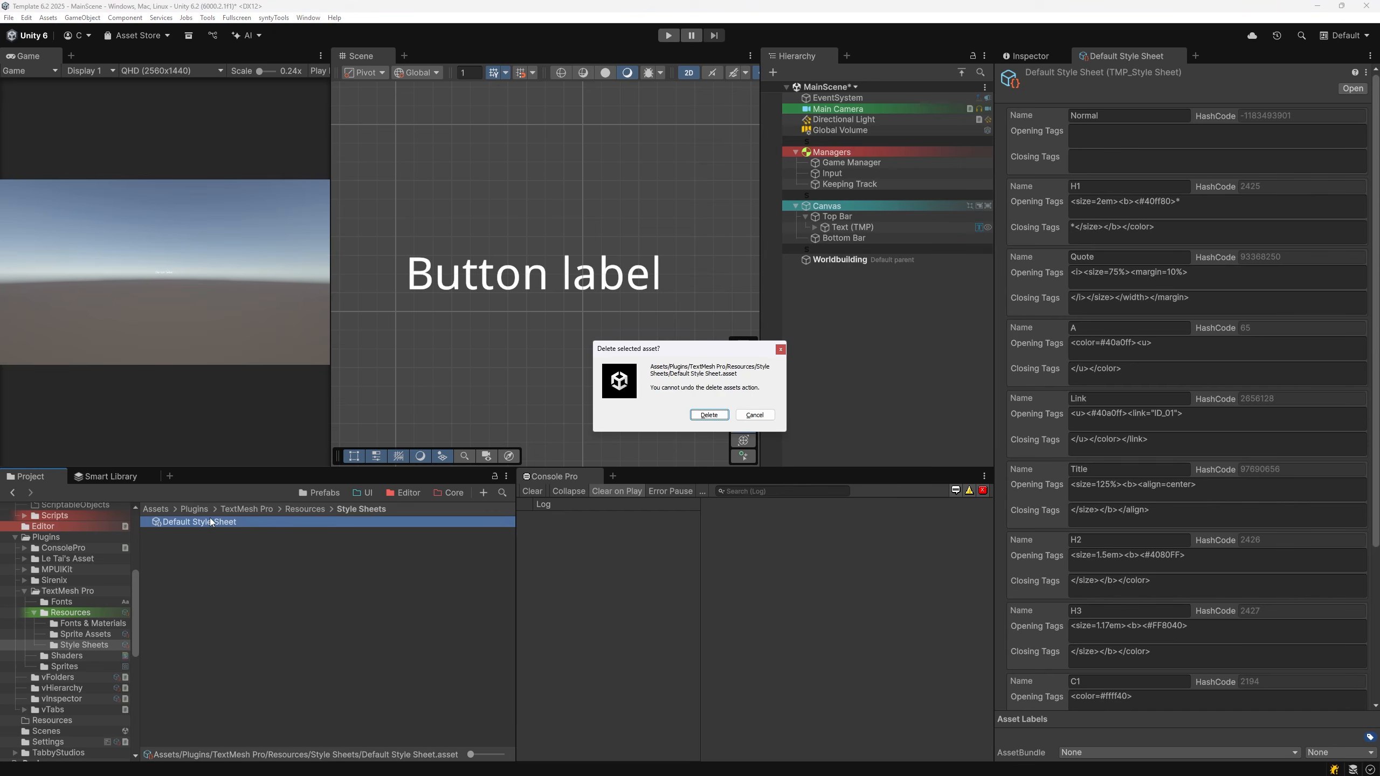
left_click(725, 415)
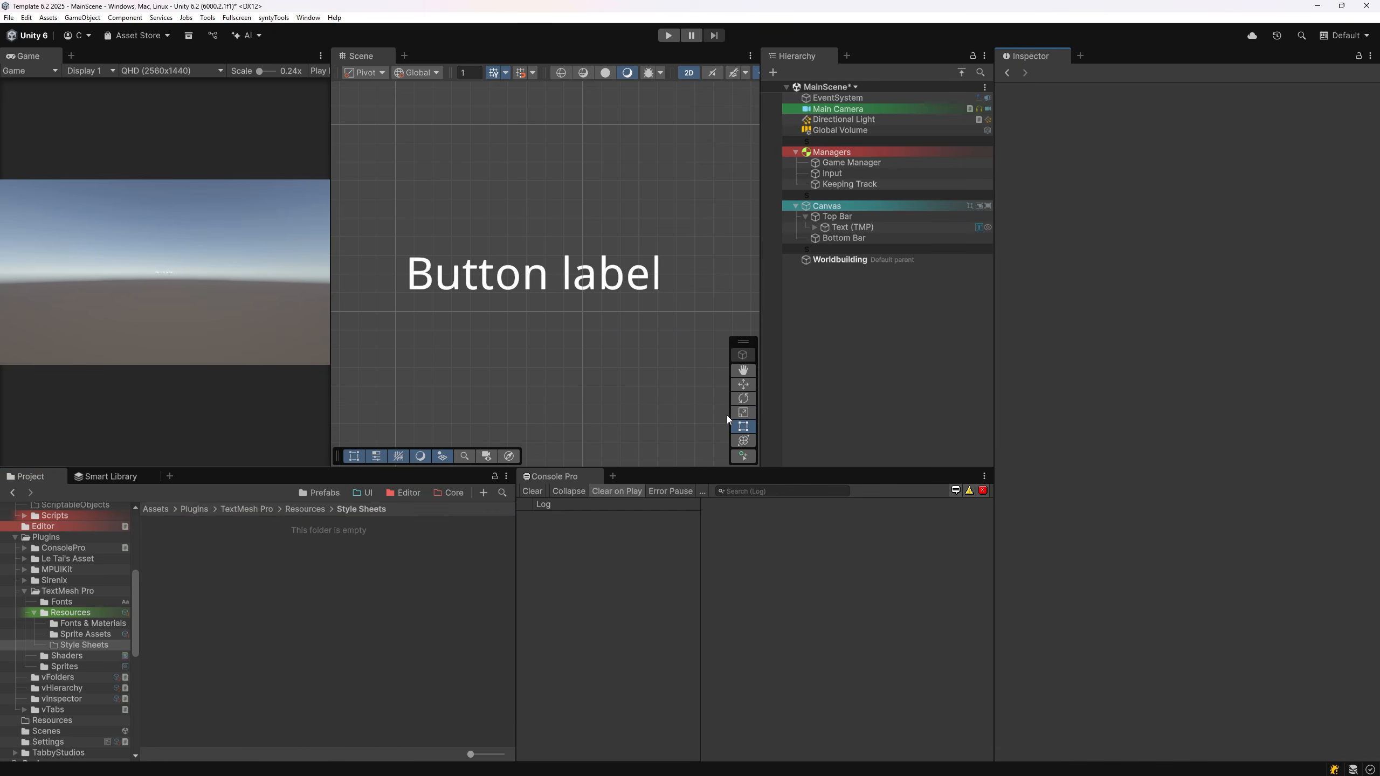
Step: Create a TextMeshPro style sheet in the Style Sheets folder and name it "Core style sheet"
right_click(263, 577)
mouse_move(337, 449)
mouse_move(496, 695)
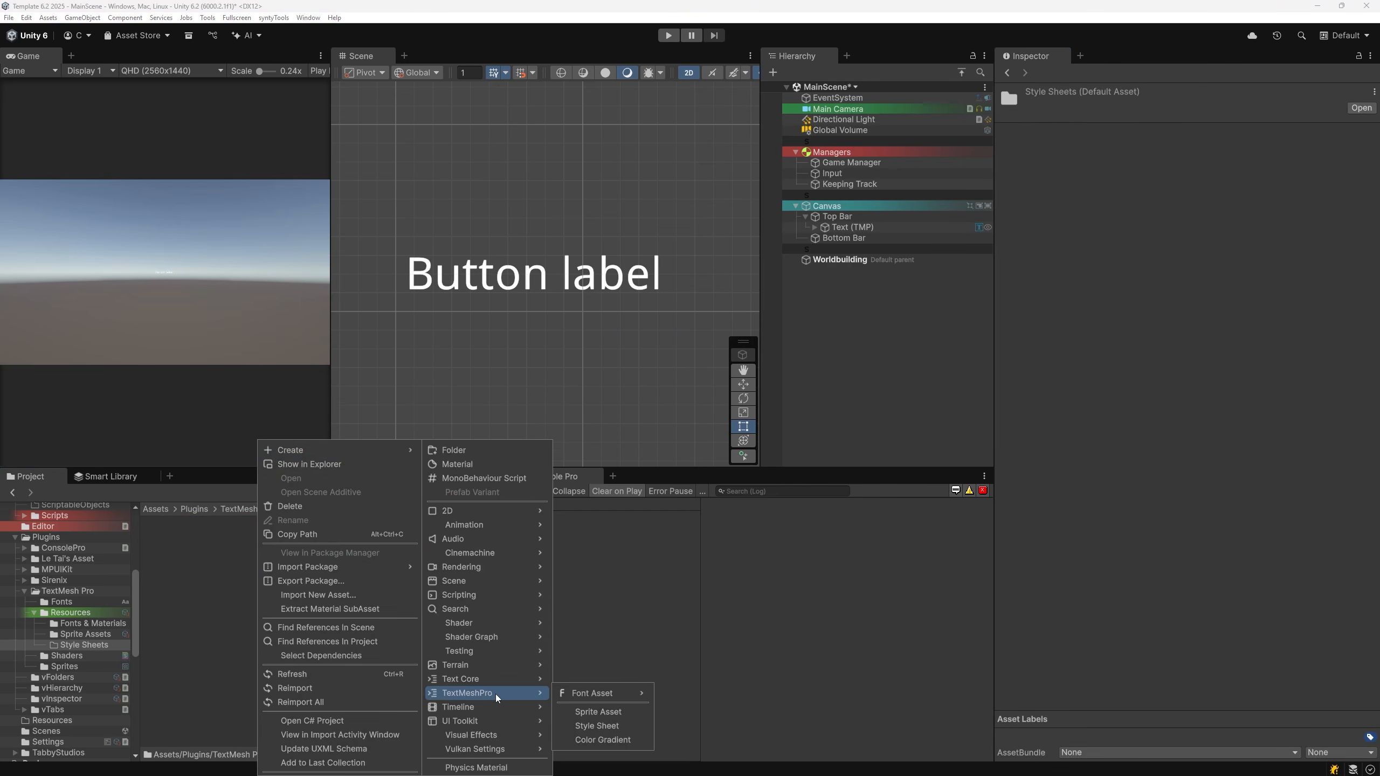
left_click(581, 727)
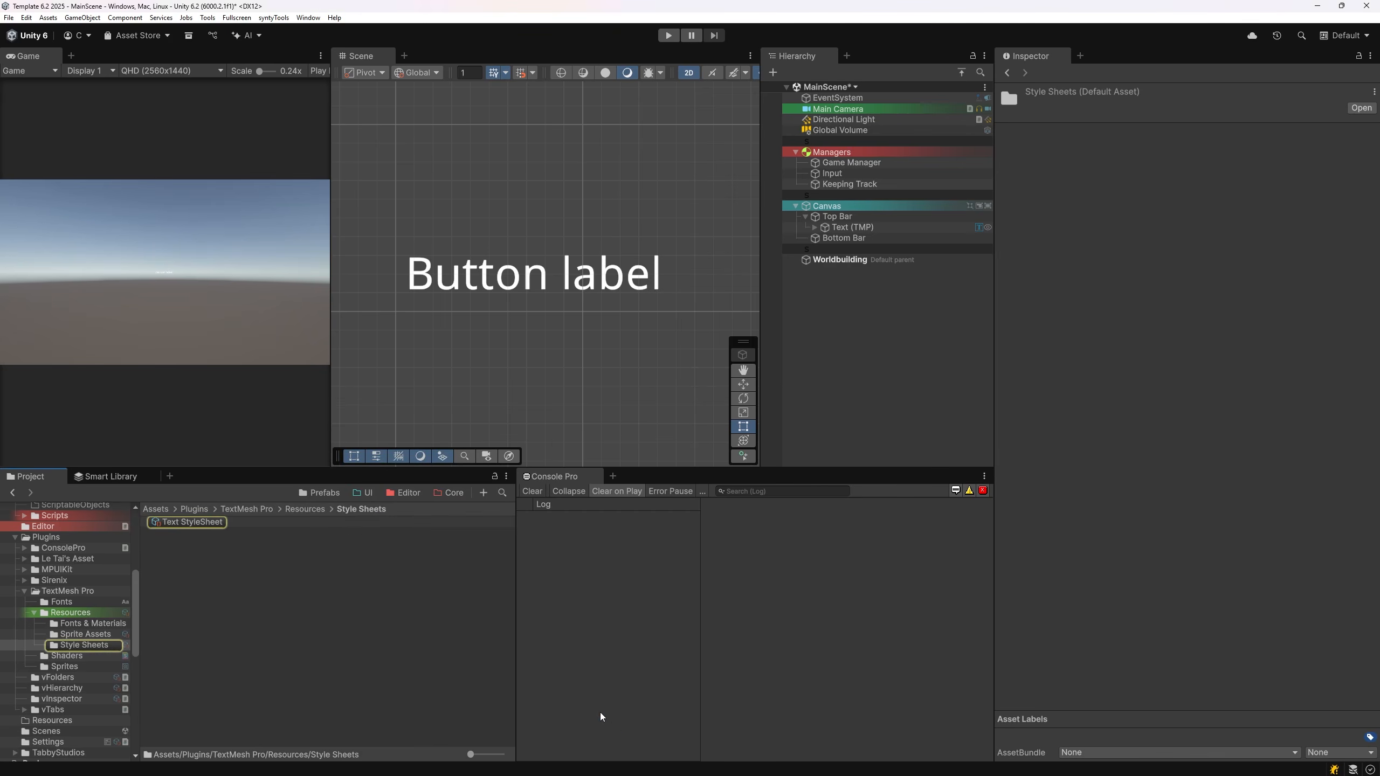
left_click(200, 524)
key("F2")
type("Core sty")
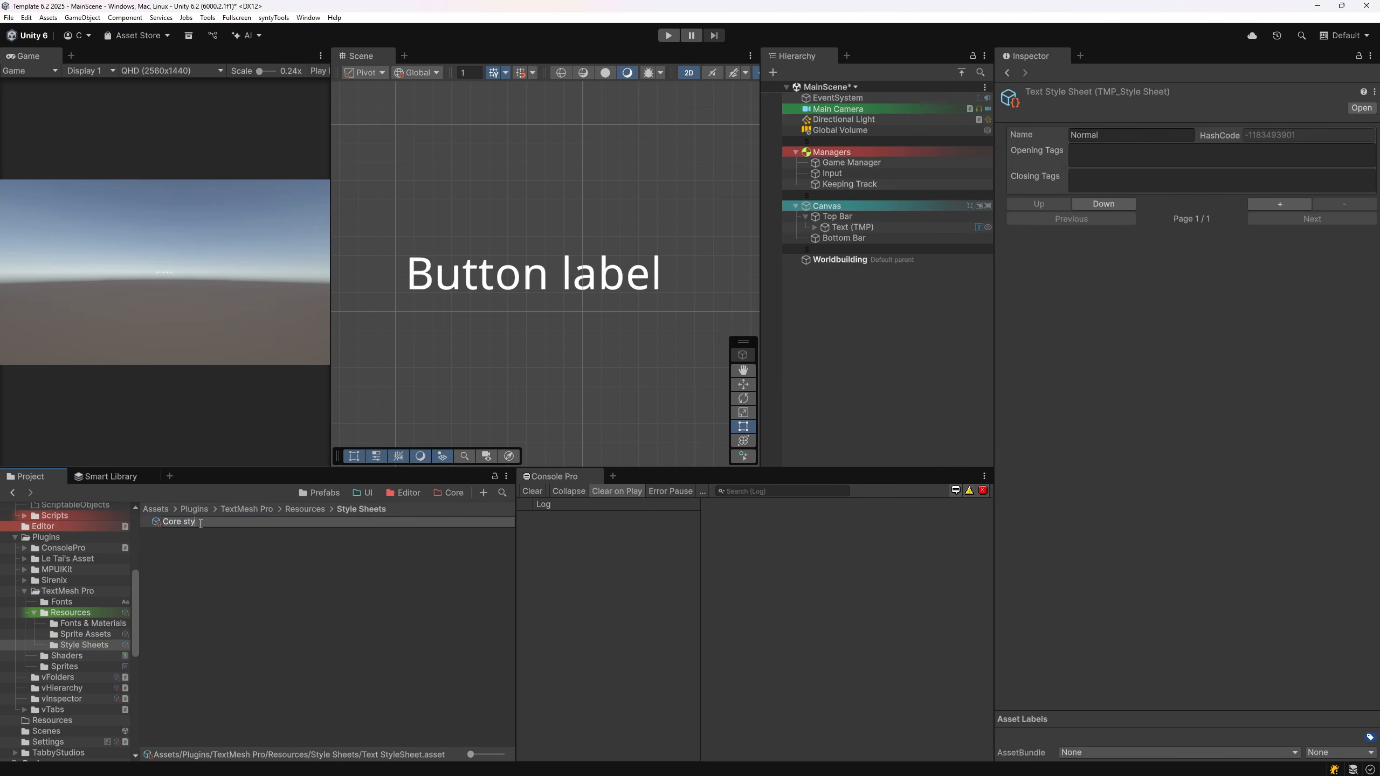
type("le sheet")
key("Return")
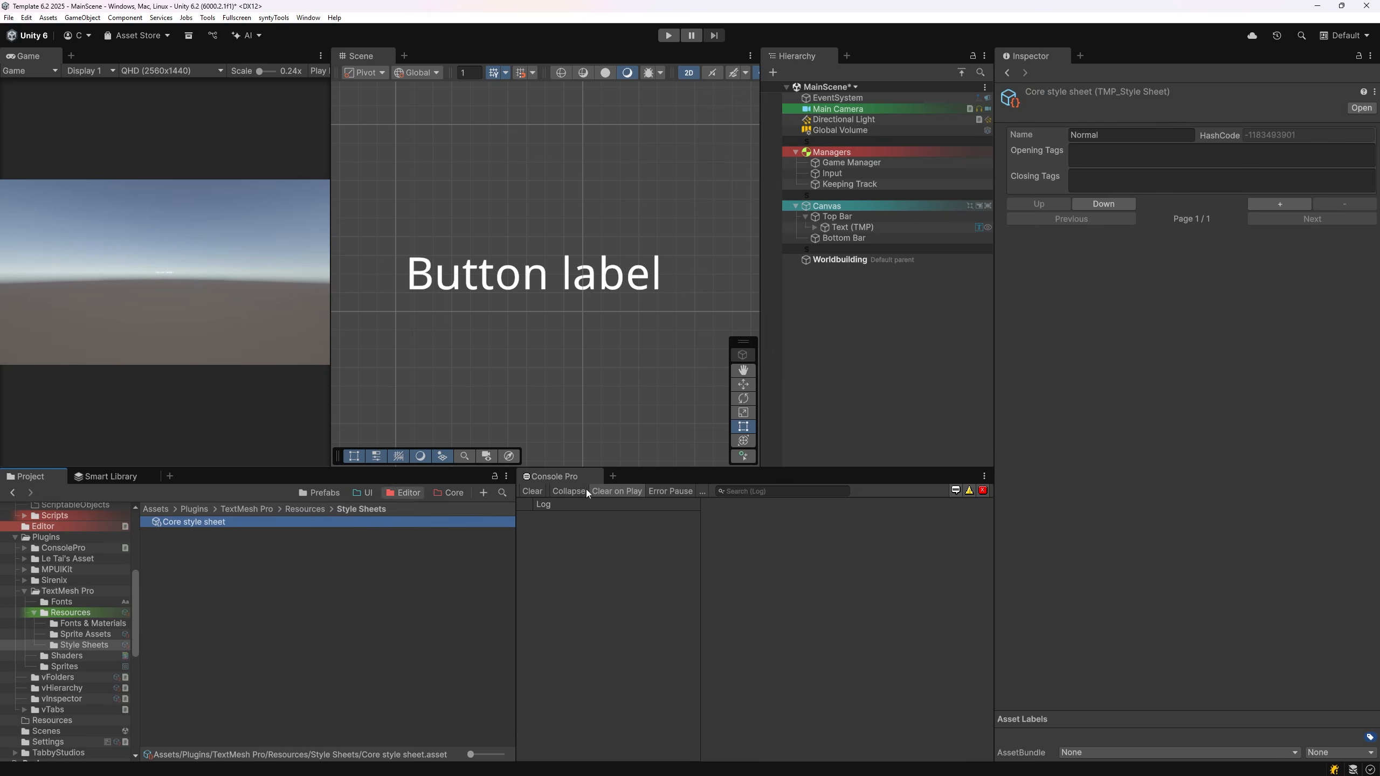
Step: Add a second style to the Core style sheet and name it Button
left_click(1256, 202)
left_click(1129, 207)
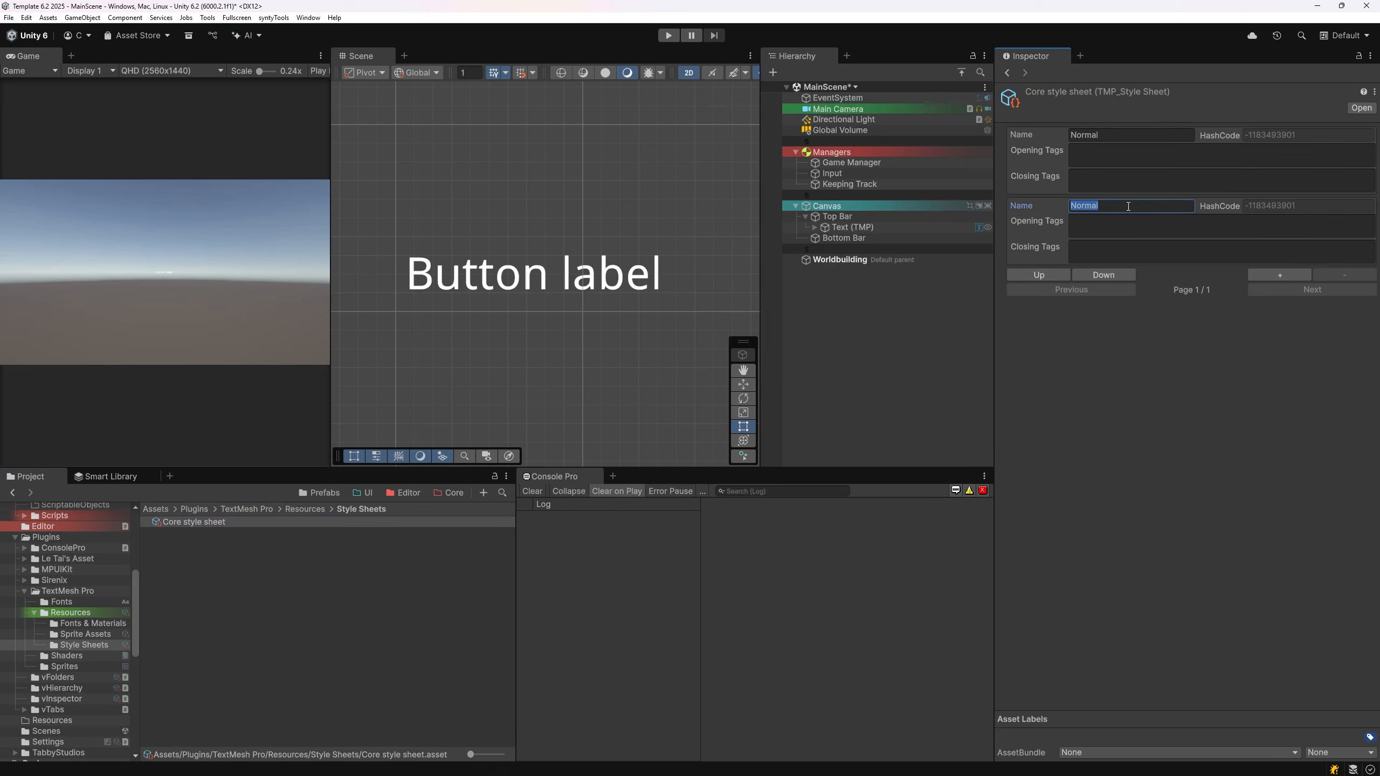
type("button")
key("ctrl+a")
type("Button")
key("Tab")
Step: Give the Button style the opening tag <align=center> and the closing tag </align>
type("<")
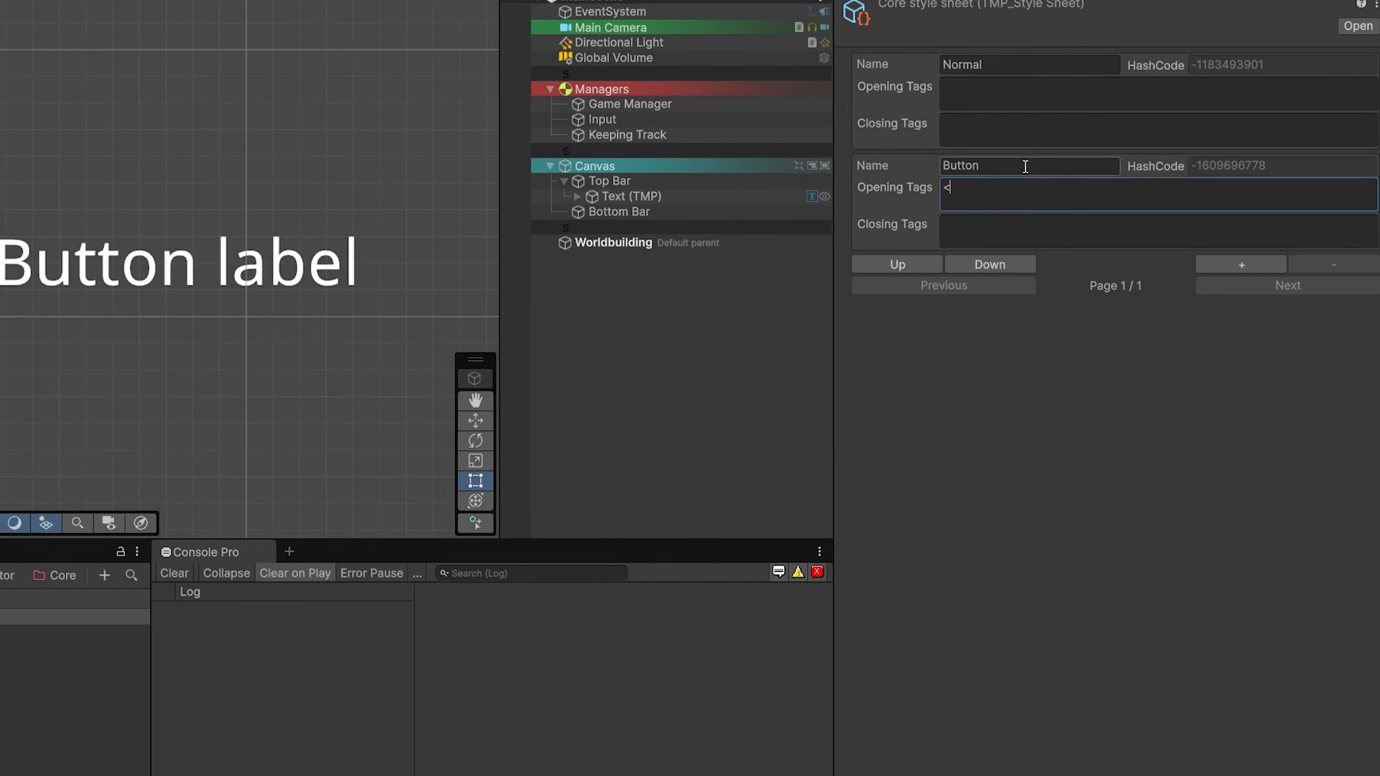
type("align=center")
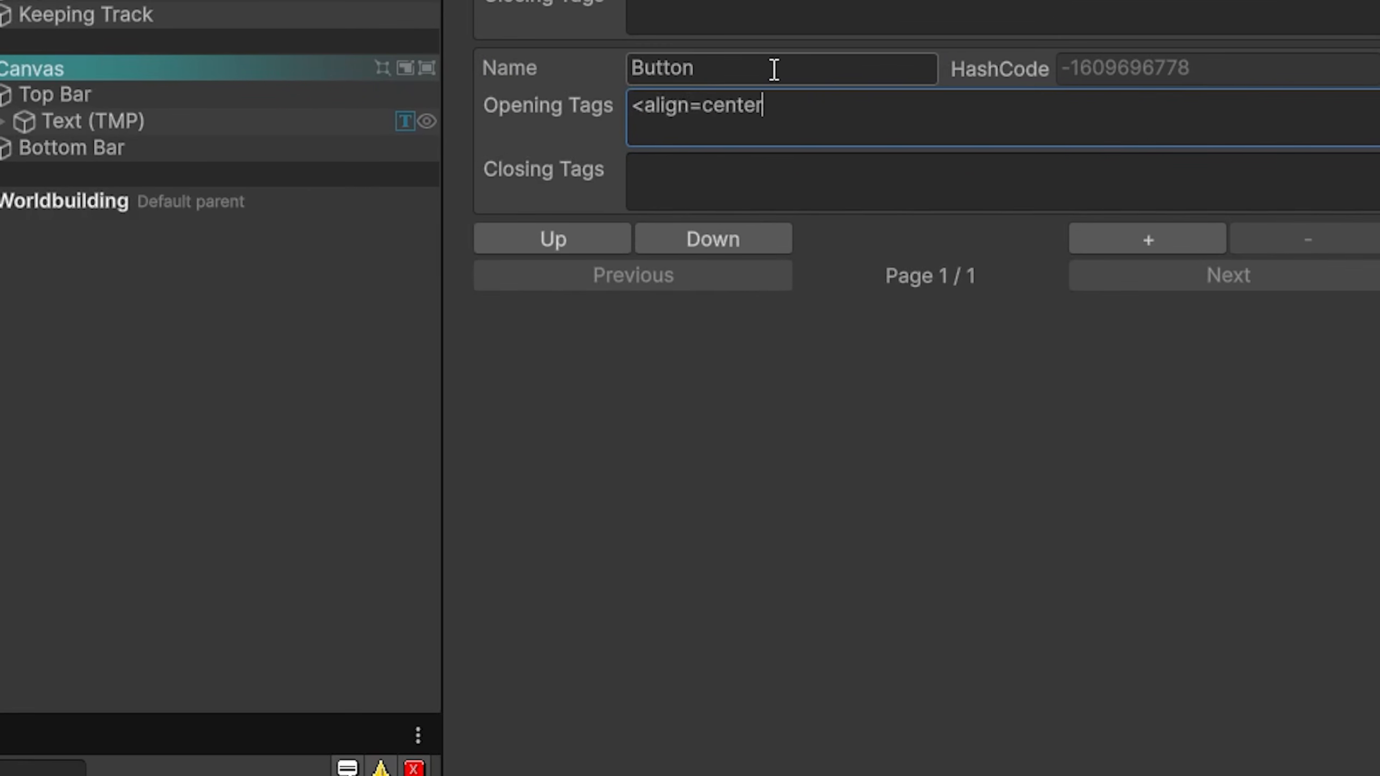
type(">")
left_click(700, 180)
type("</")
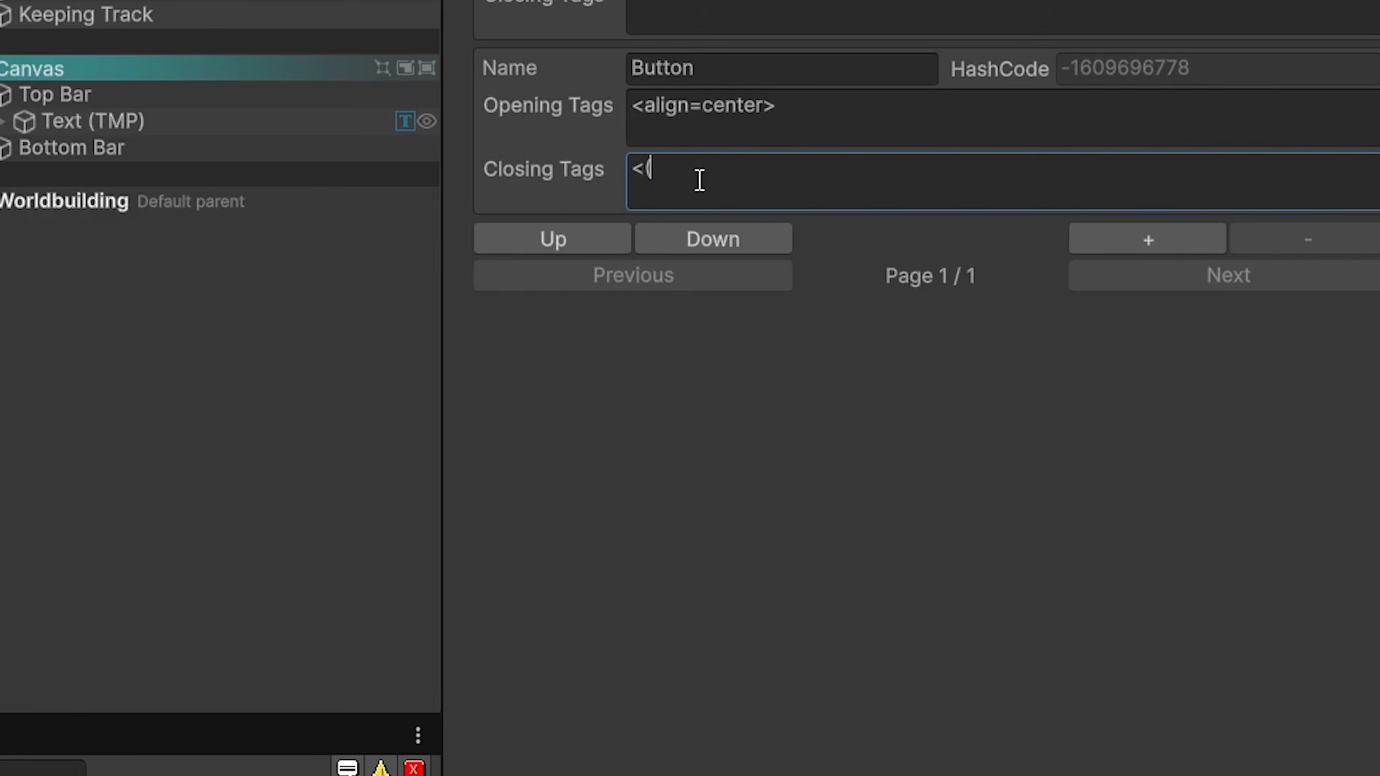
type("align>")
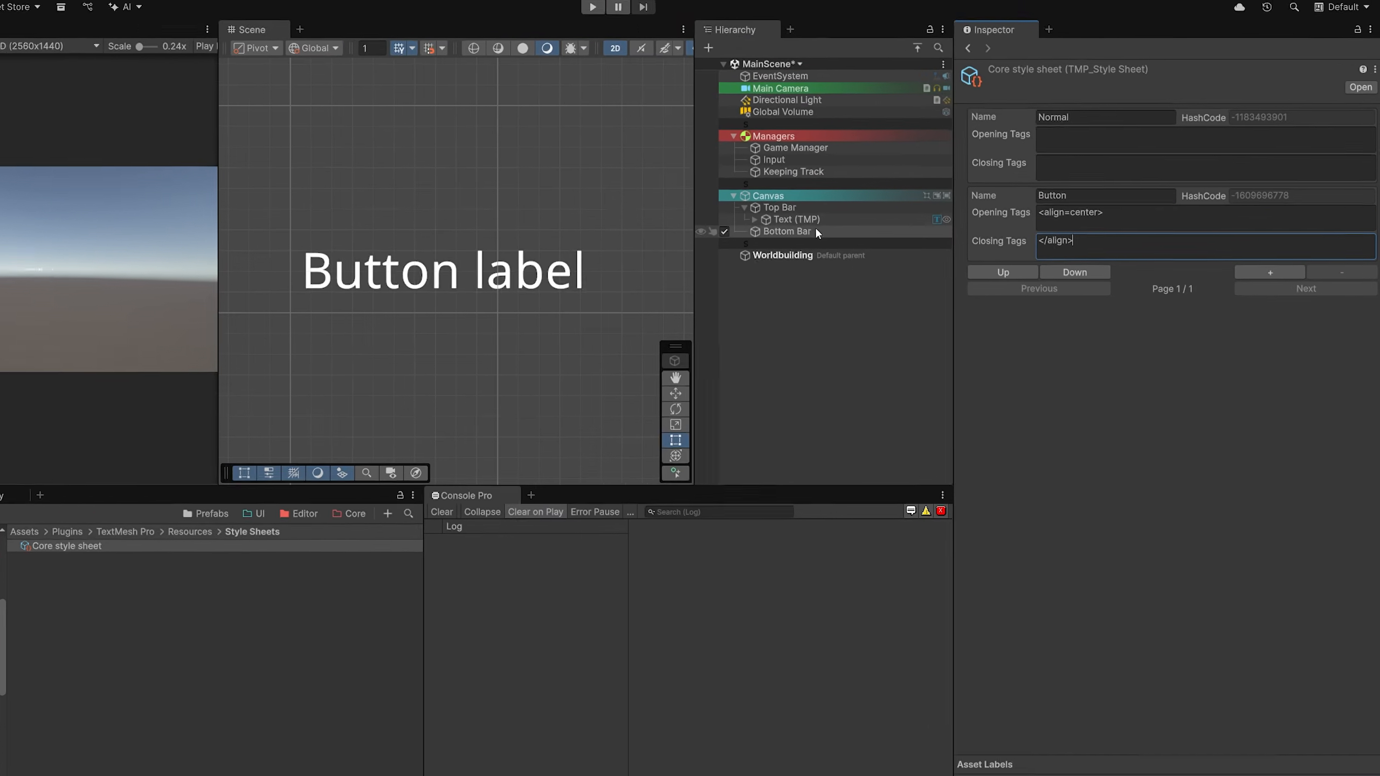
Step: Assign the Core style sheet as TextMesh Pro's default style sheet and apply its Button style to the Text (TMP) object
left_click(166, 126)
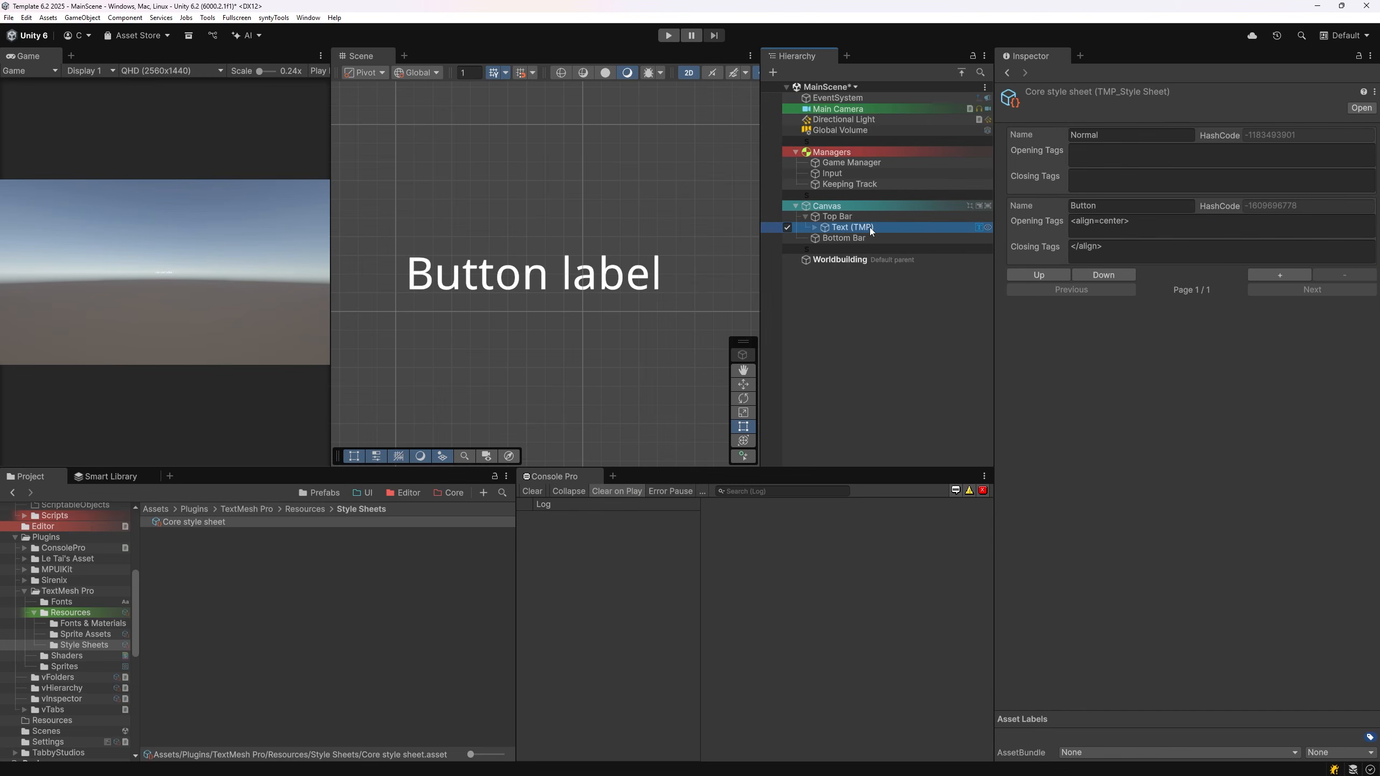
left_click(1181, 434)
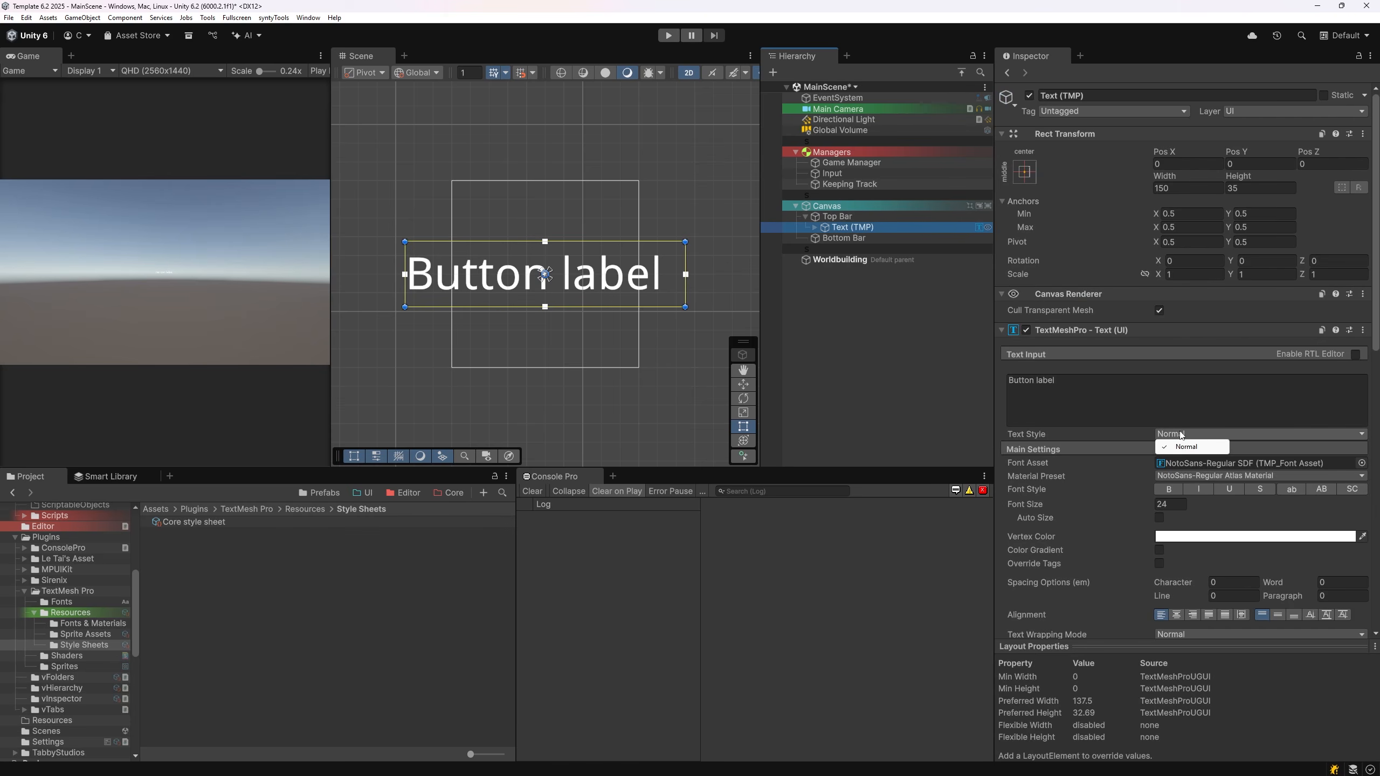
left_click(26, 17)
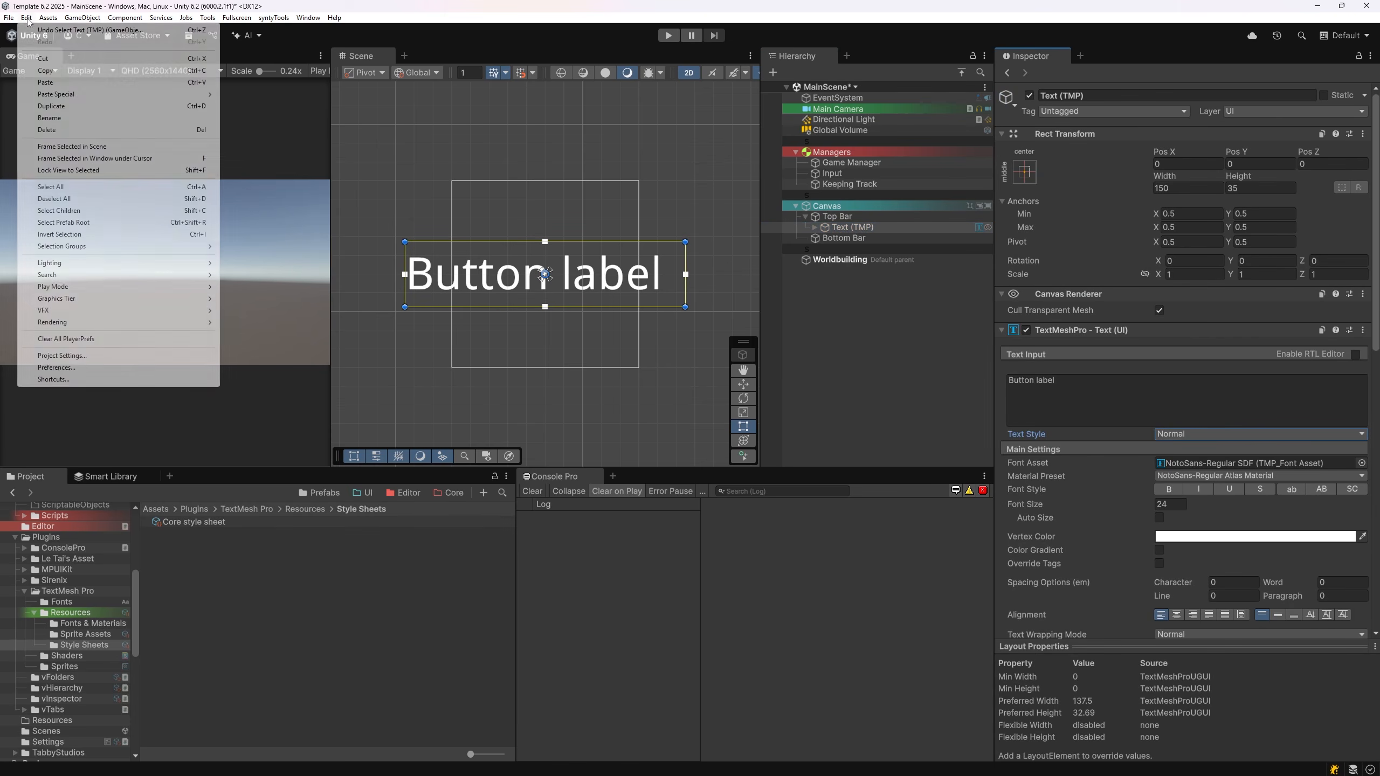
left_click(65, 357)
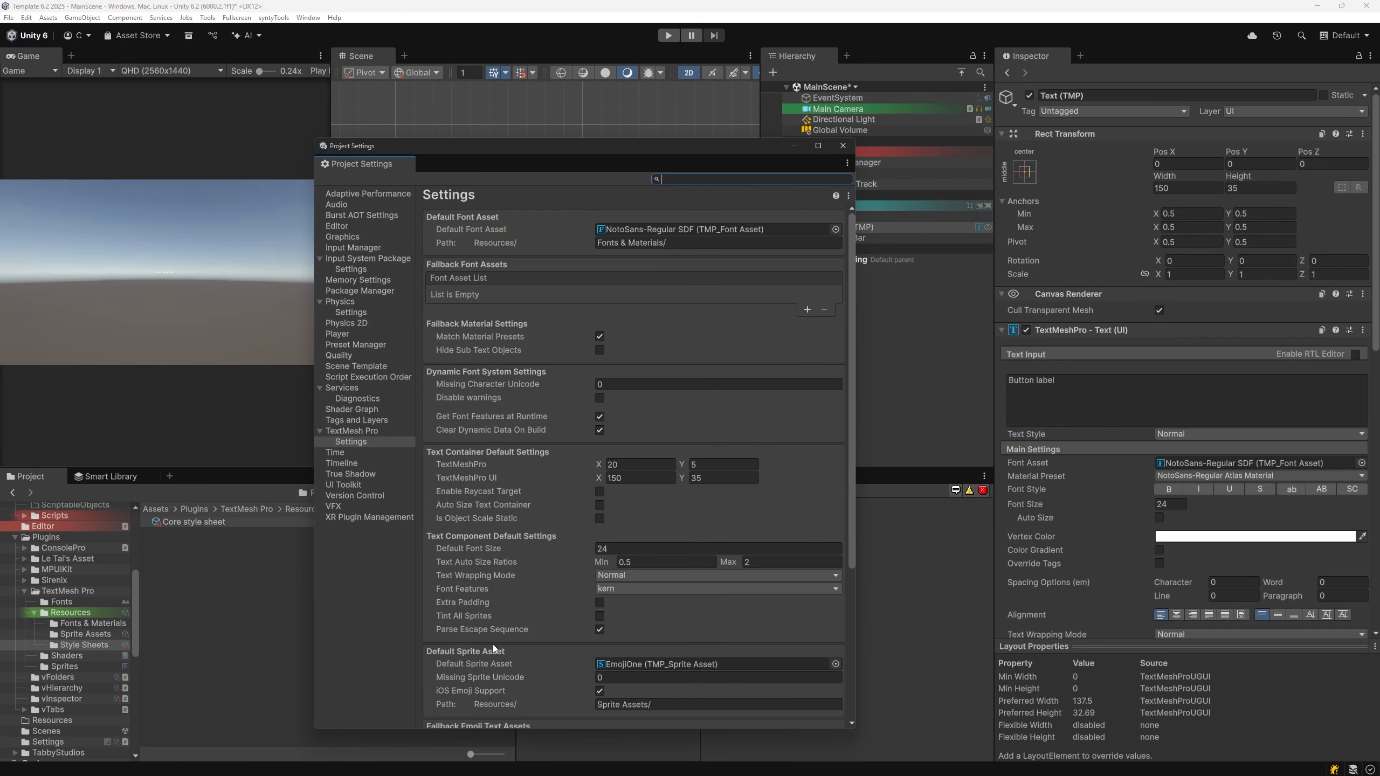
scroll(497, 640, "down", 5)
left_click_drag(205, 526, 623, 582)
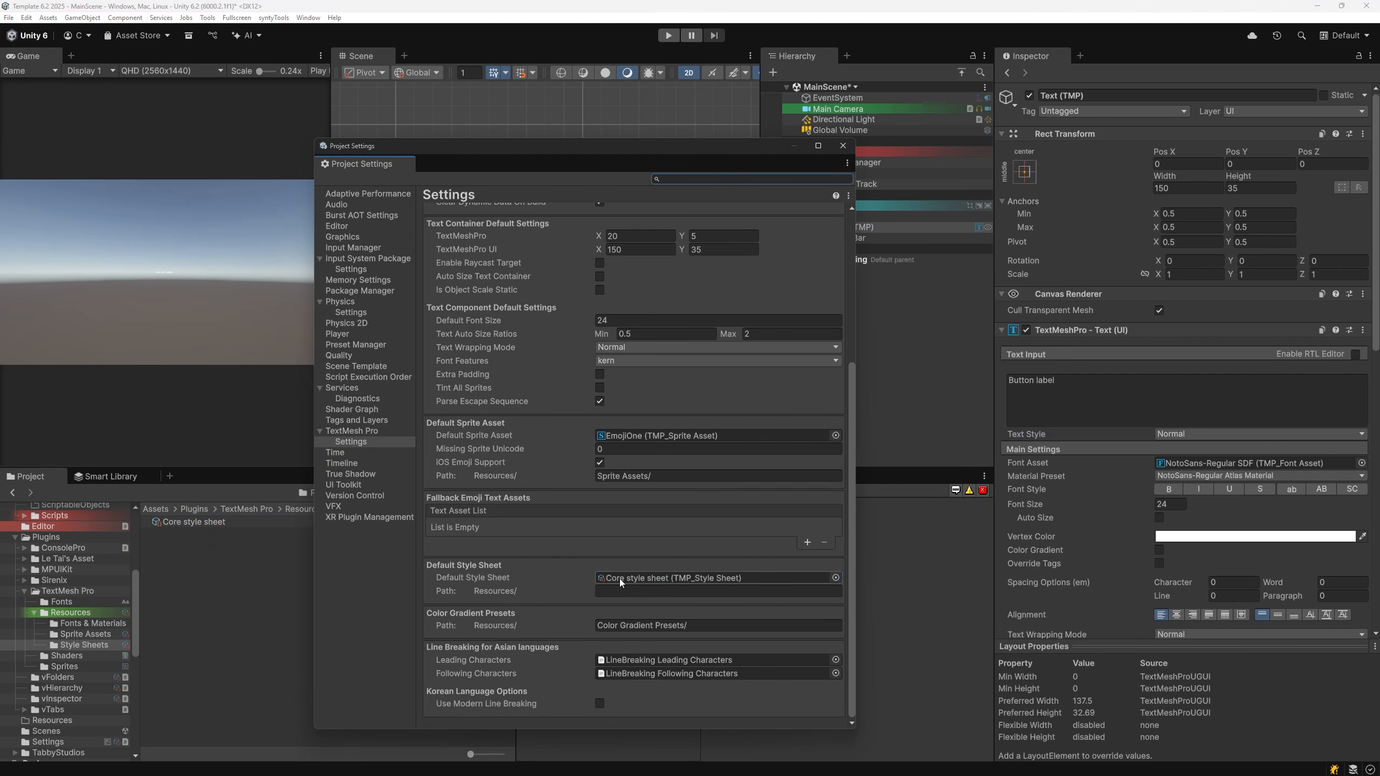
left_click(843, 145)
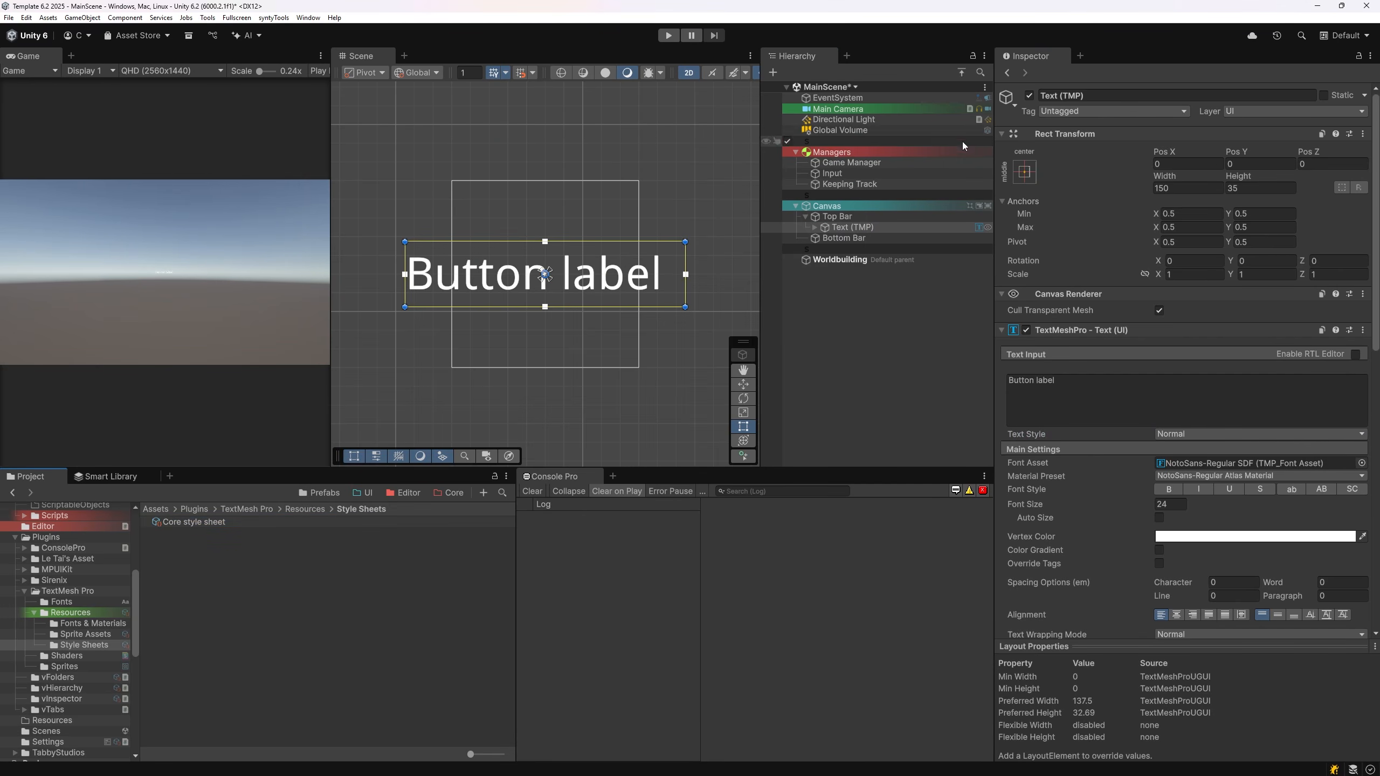
left_click(1179, 433)
left_click(1184, 459)
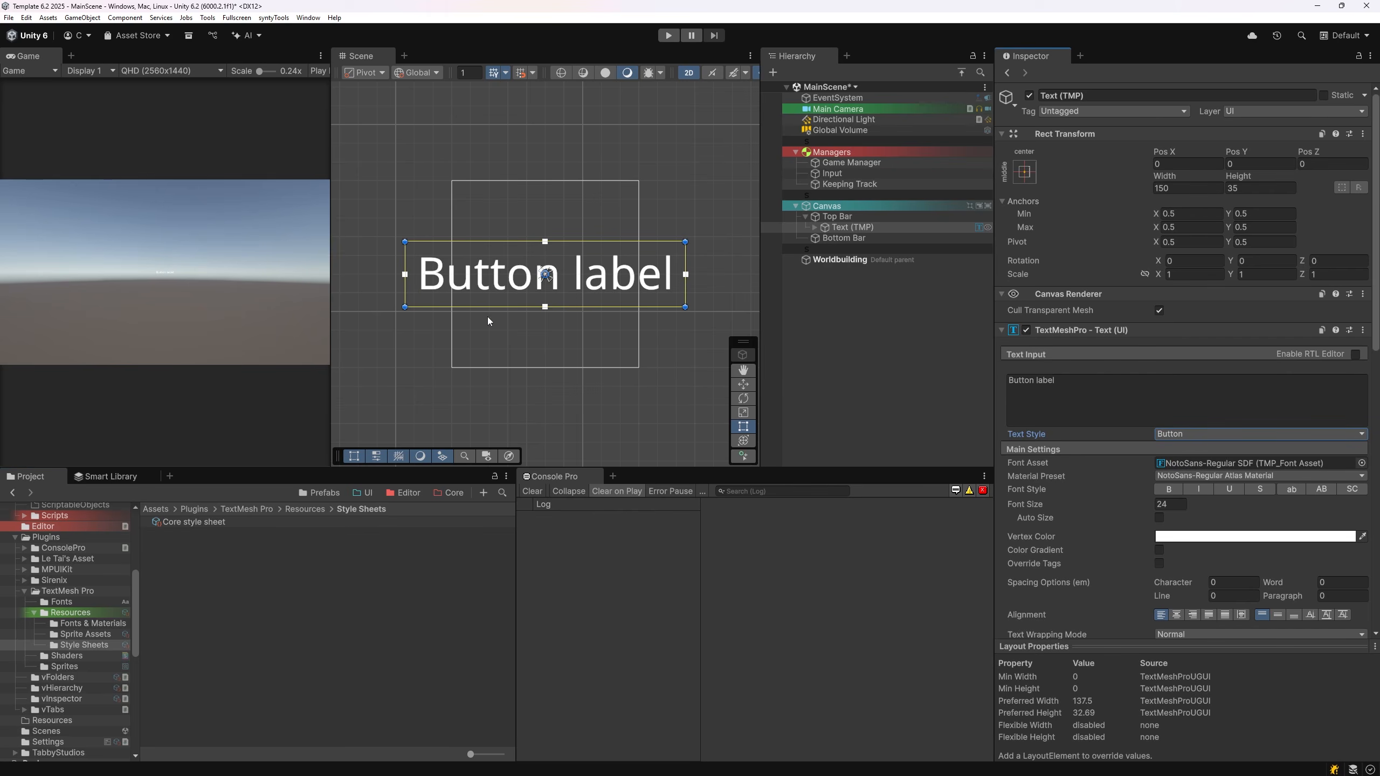
Step: Dock the Core style sheet's properties beside the Inspector and add a third style named Headline
left_click_drag(193, 522, 1100, 59)
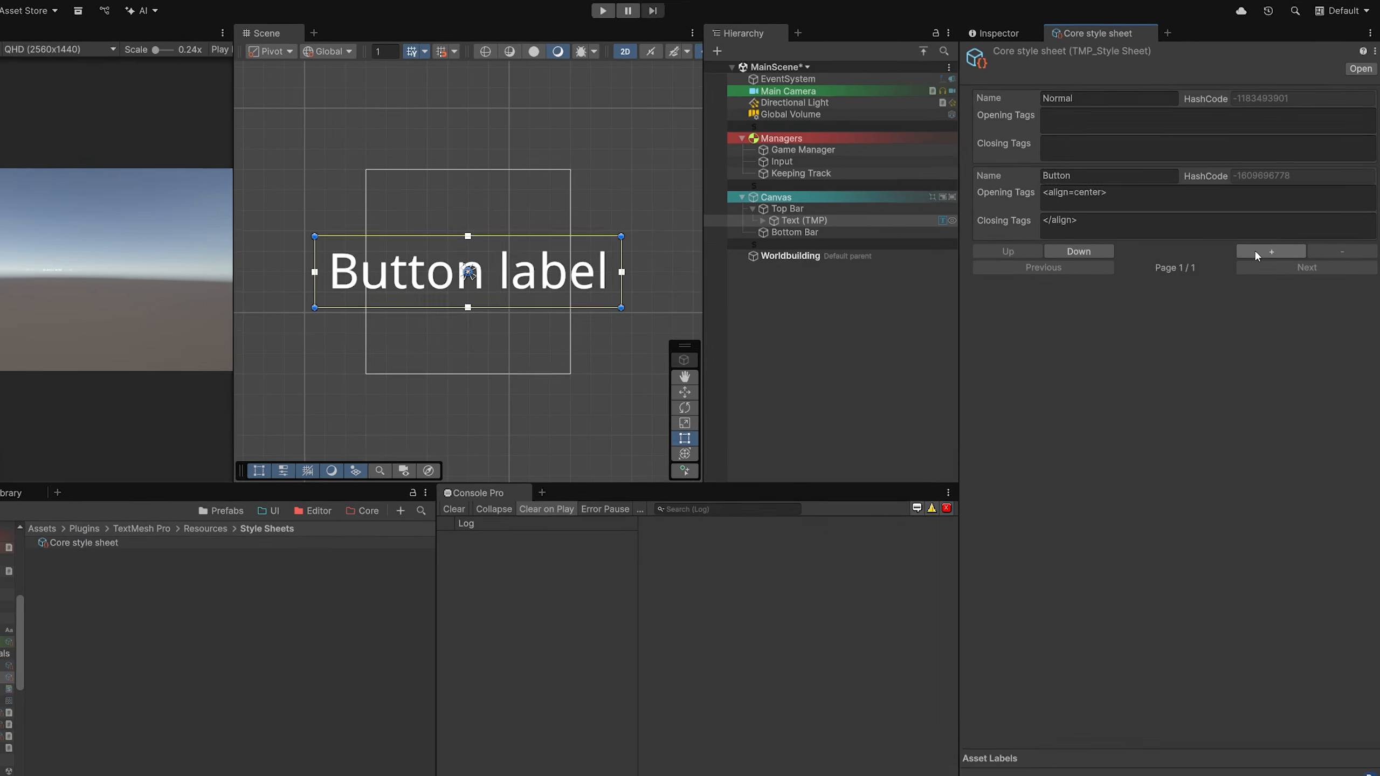
left_click(1254, 251)
left_click(1116, 253)
type("Headl")
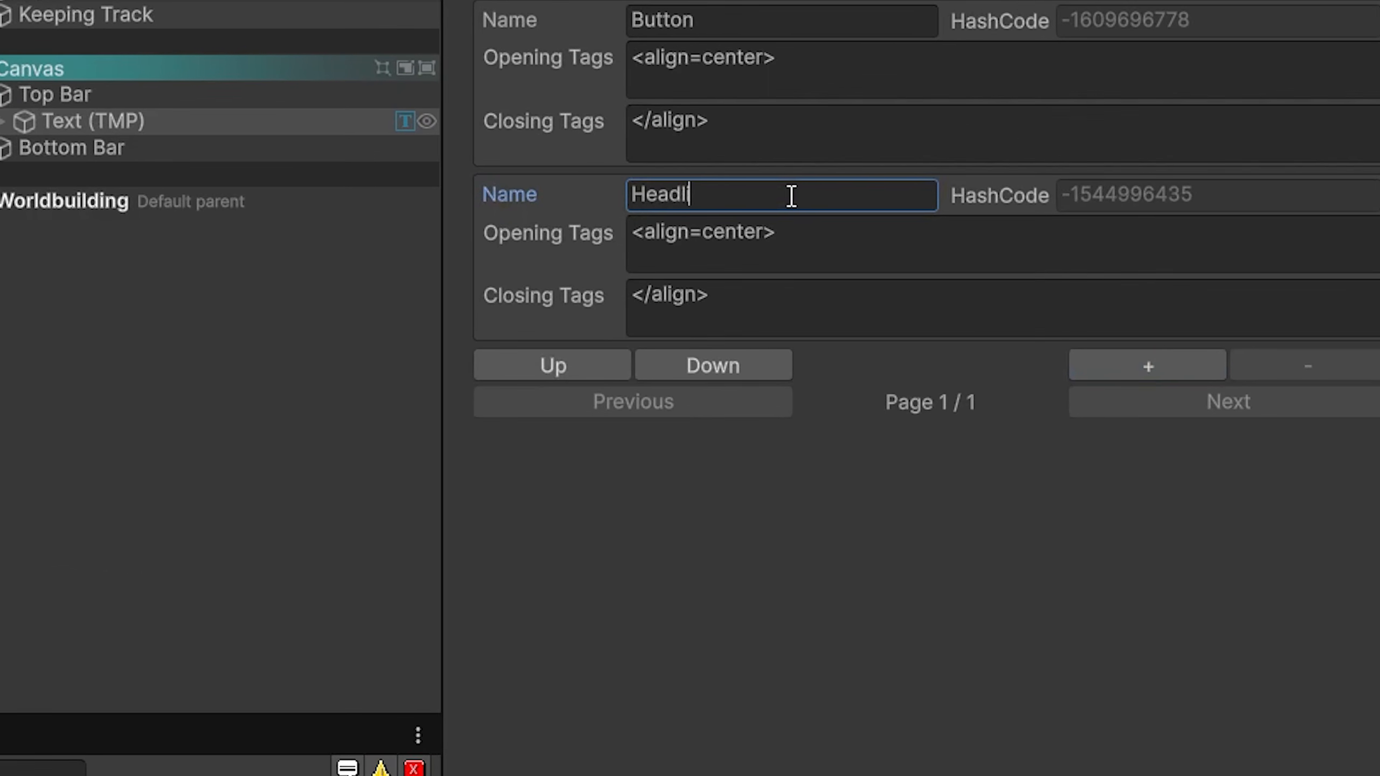
type("ine")
key("Tab")
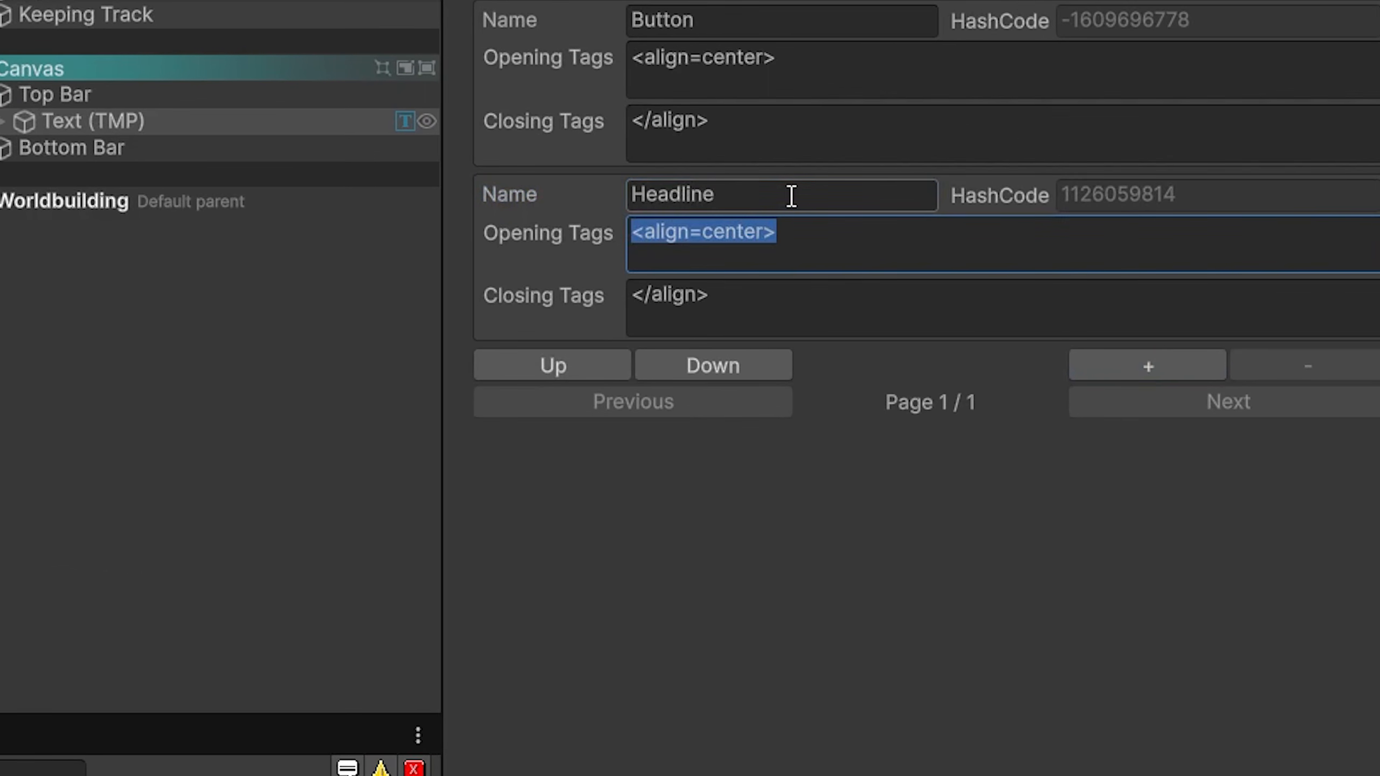
Step: Replace the Headline style's opening tags with <b><size=1.4em> and its closing tags with </size></b>
type("<b>")
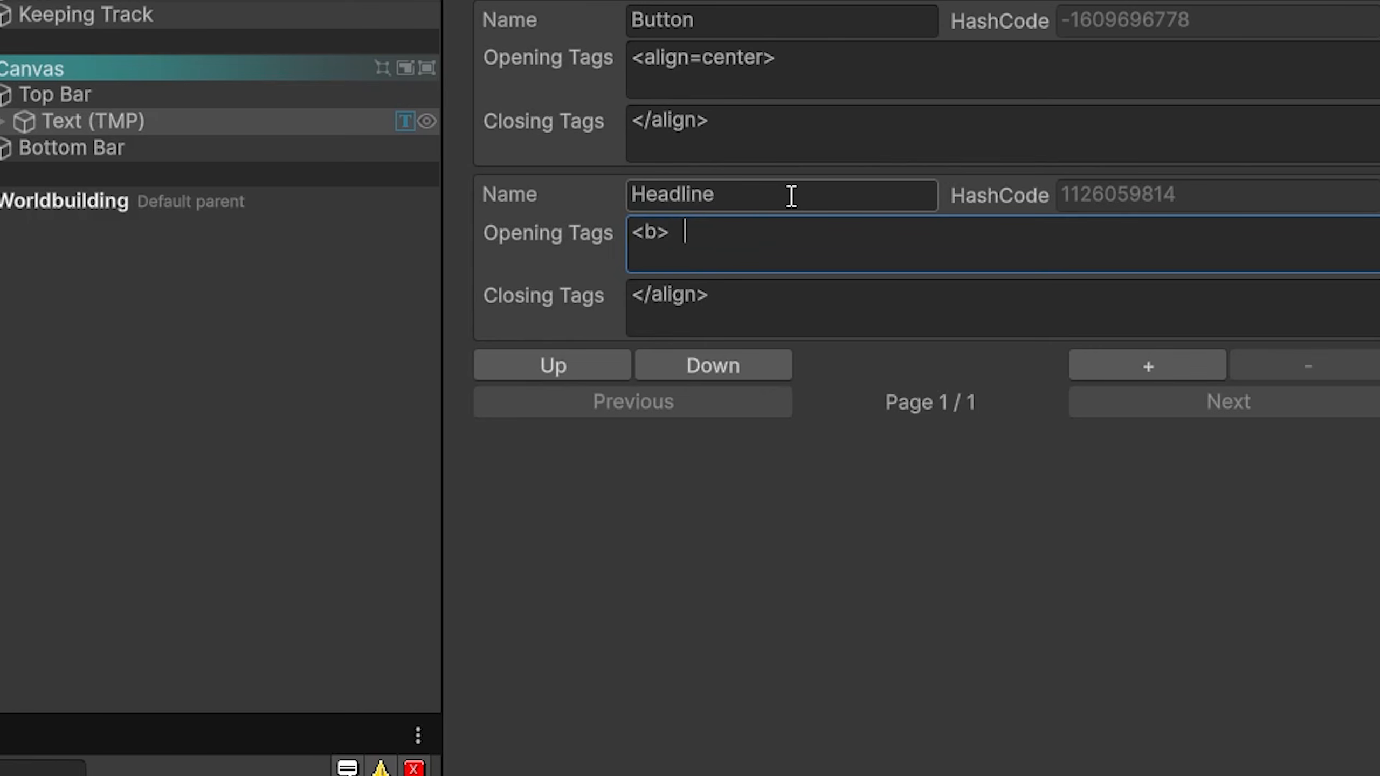
key("BackSpace")
type("<size=1.4em>")
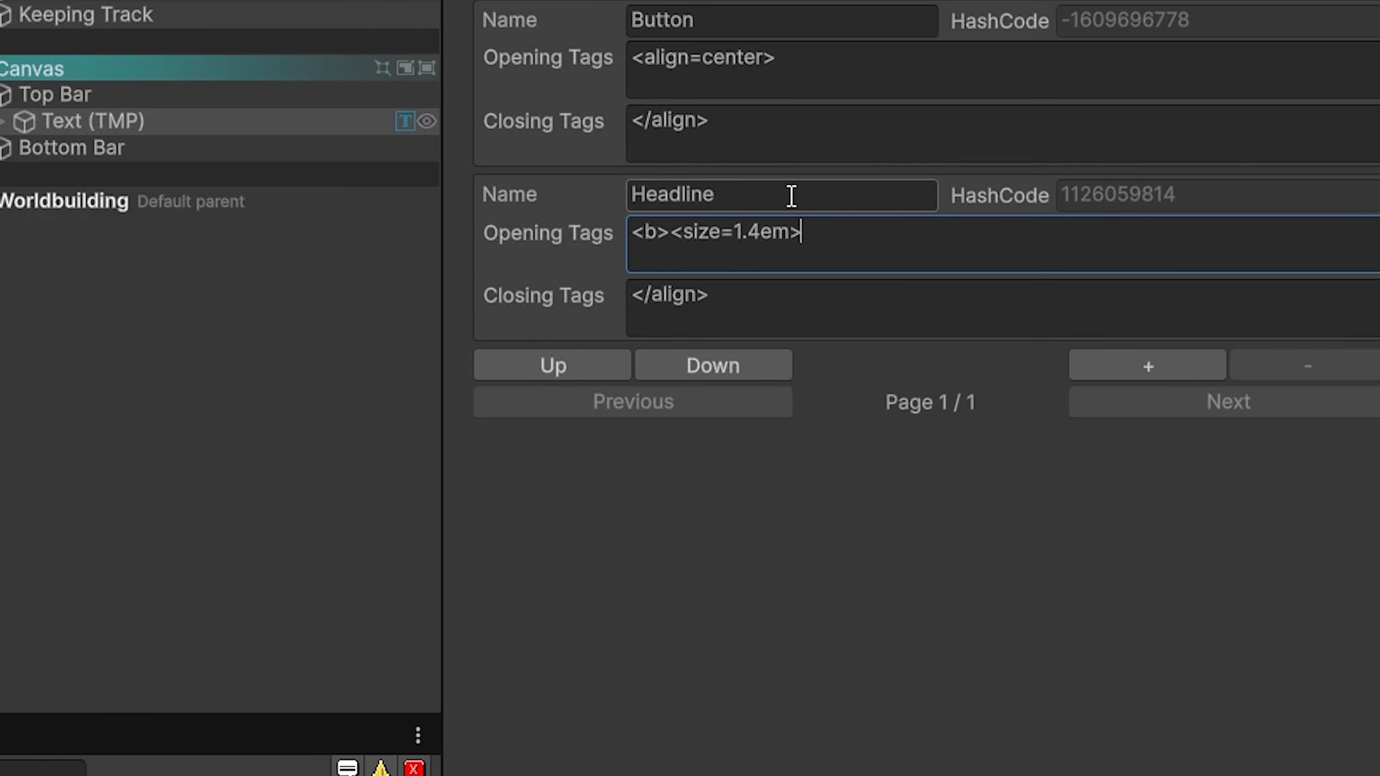
left_click(731, 325)
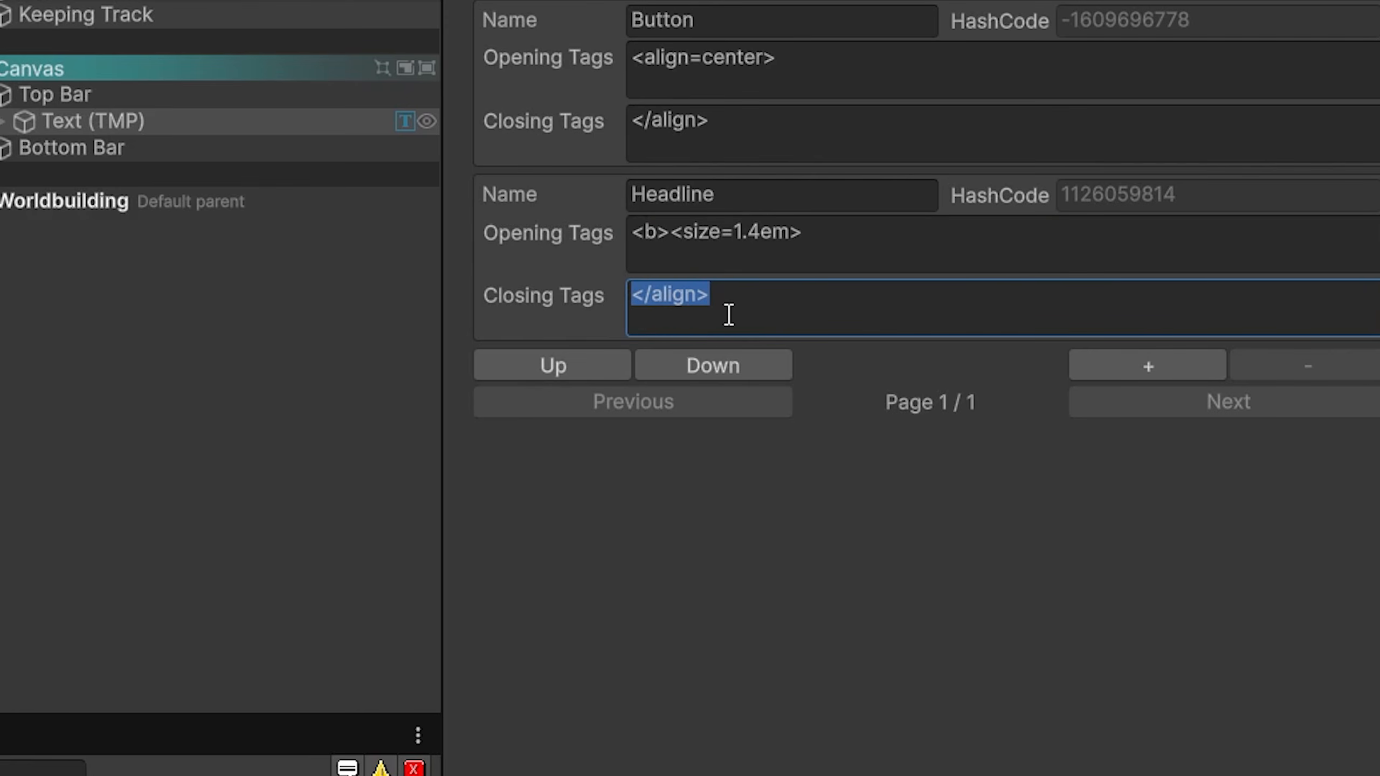
type("</size")
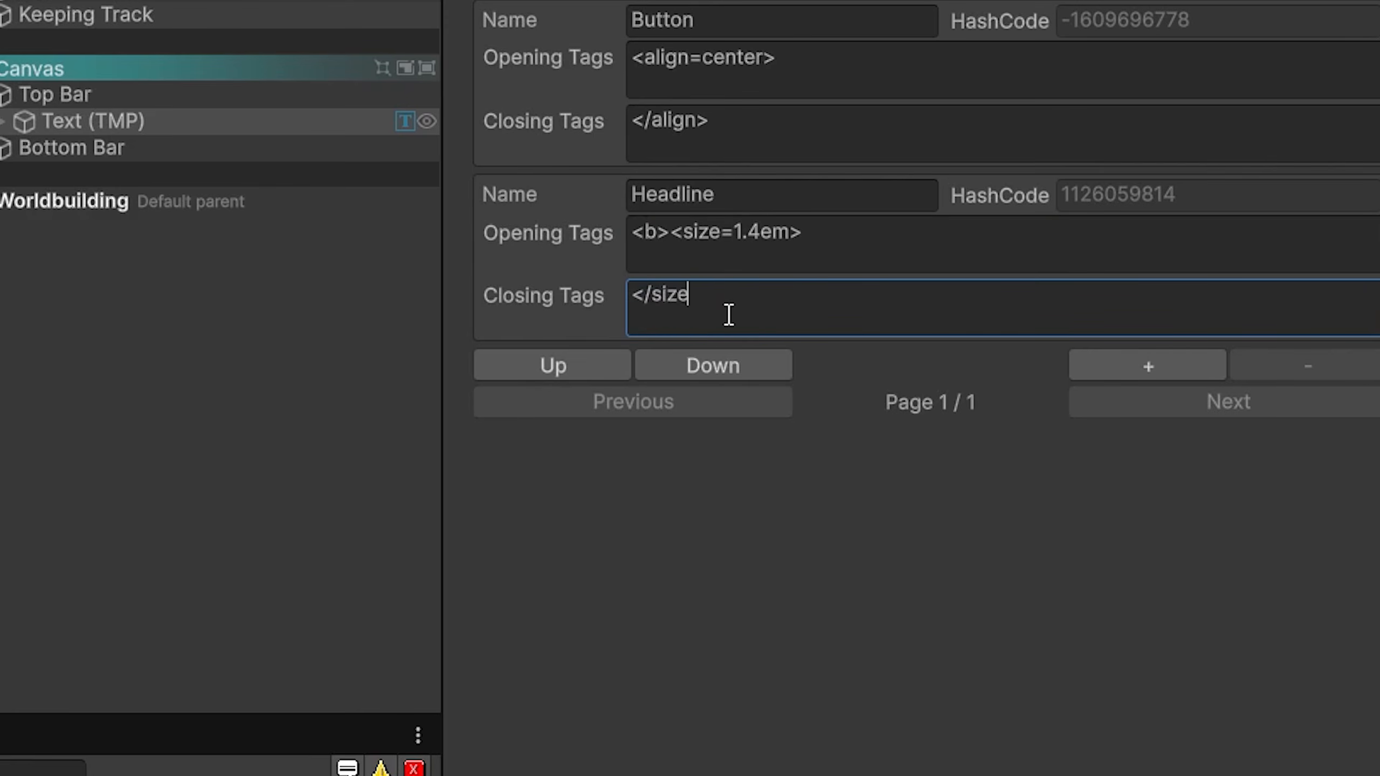
type("></b>")
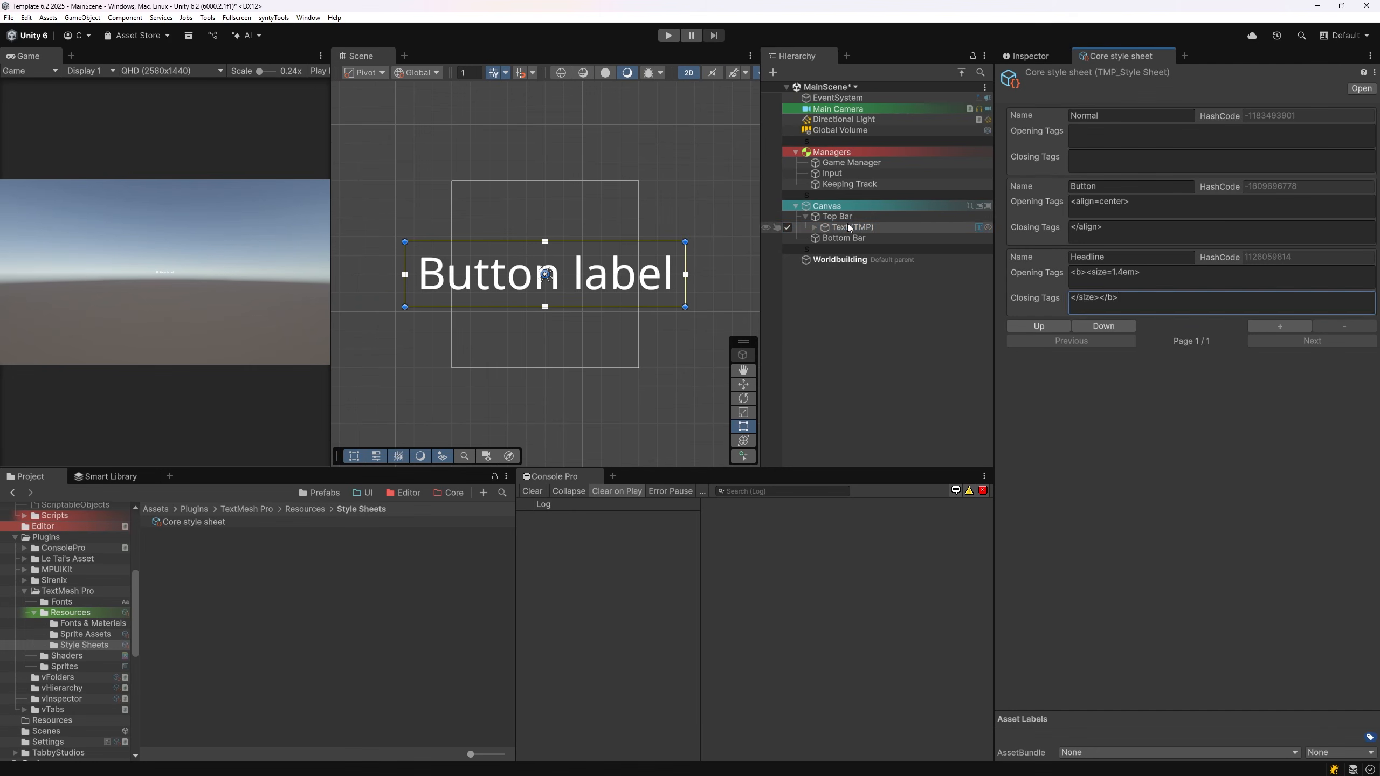
Step: Apply the Headline text style to the Text (TMP) object
left_click(716, 204)
left_click(1020, 56)
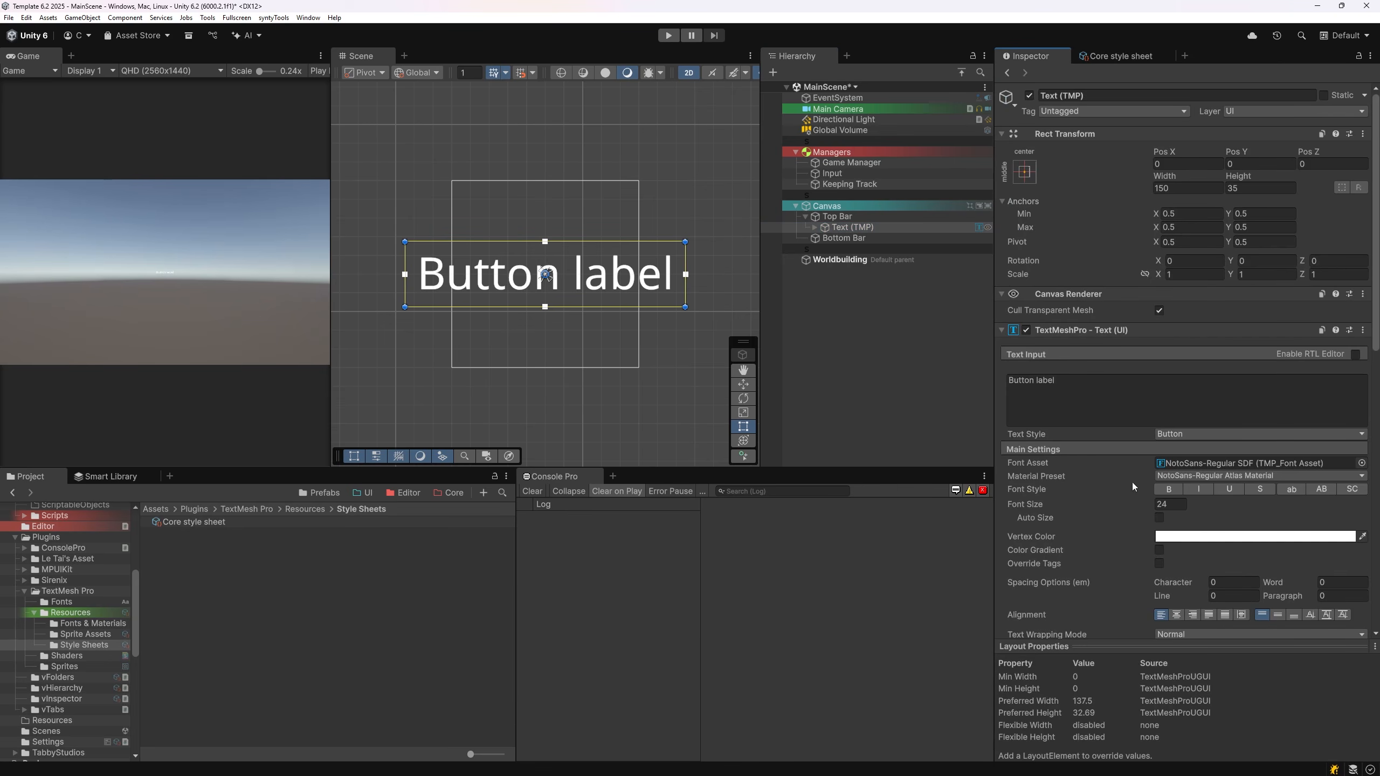
left_click(1186, 433)
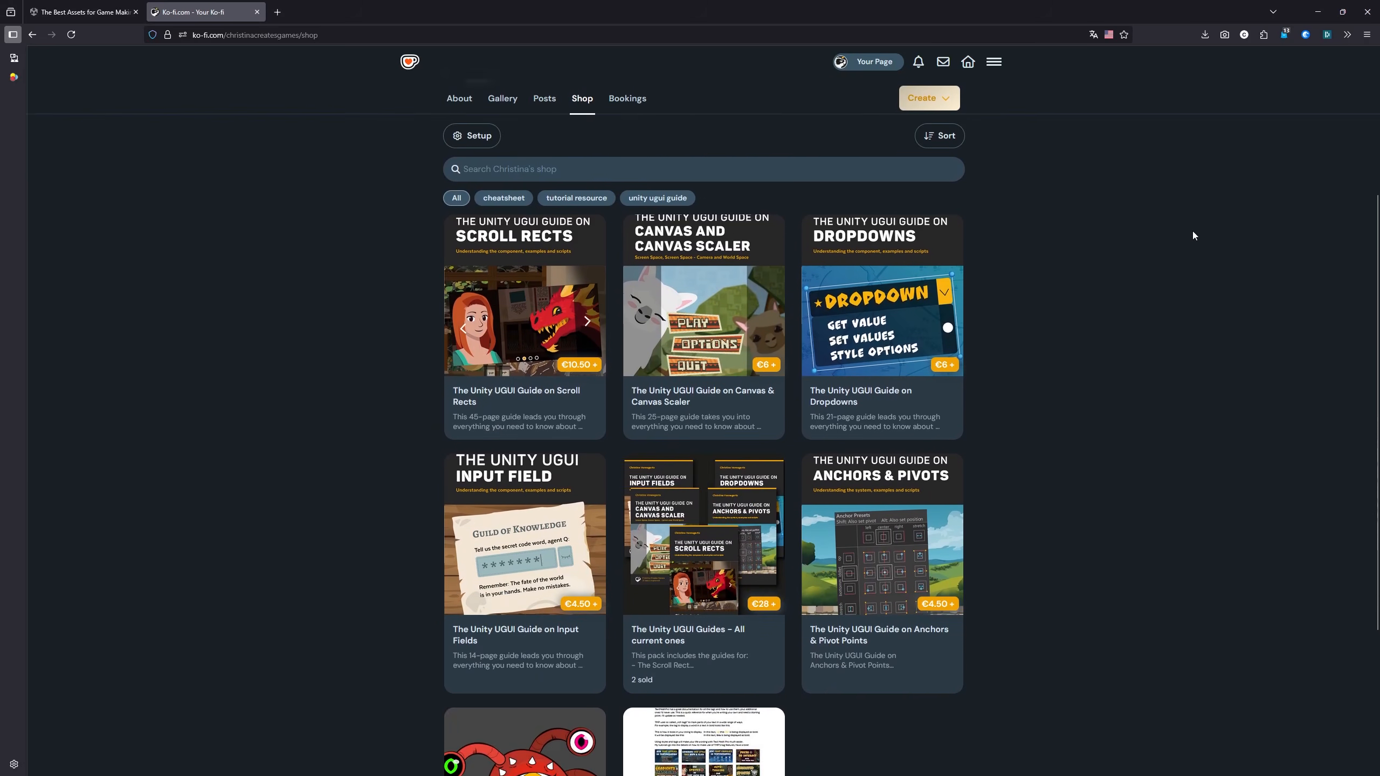
scroll(1193, 232, "down", 5)
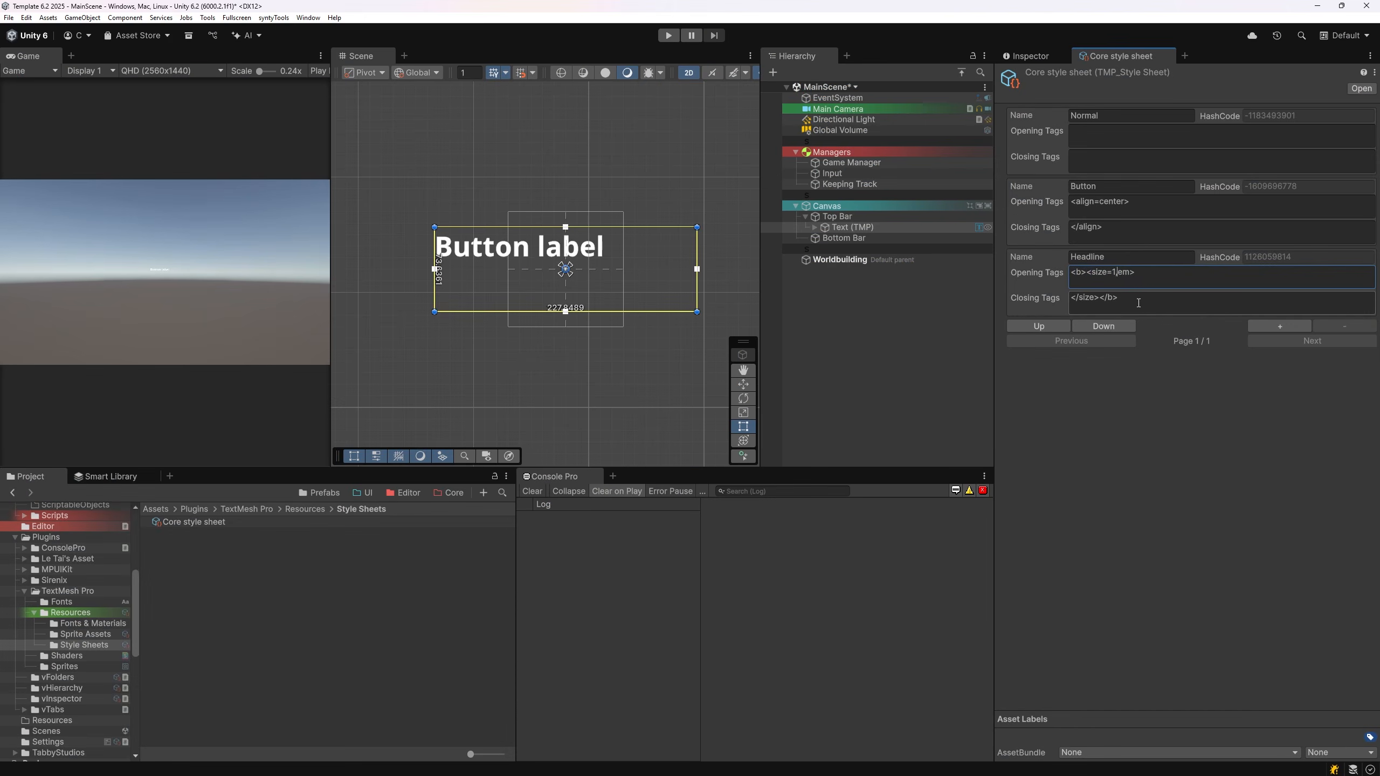
Step: Change the Headline style's size tag to 1.5em and add a fourth style named Labels to the Core style sheet
type("1,5")
type(".5")
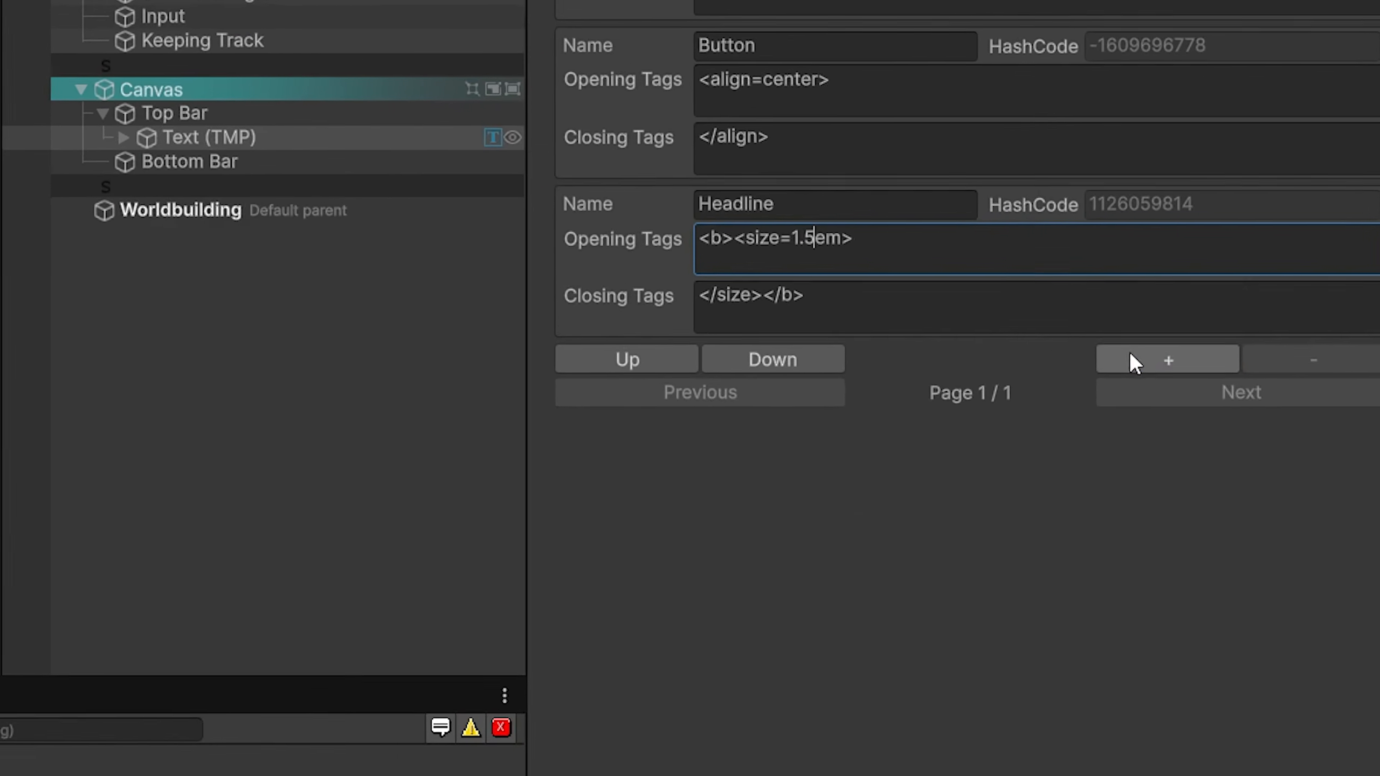
left_click(1134, 363)
left_click(798, 367)
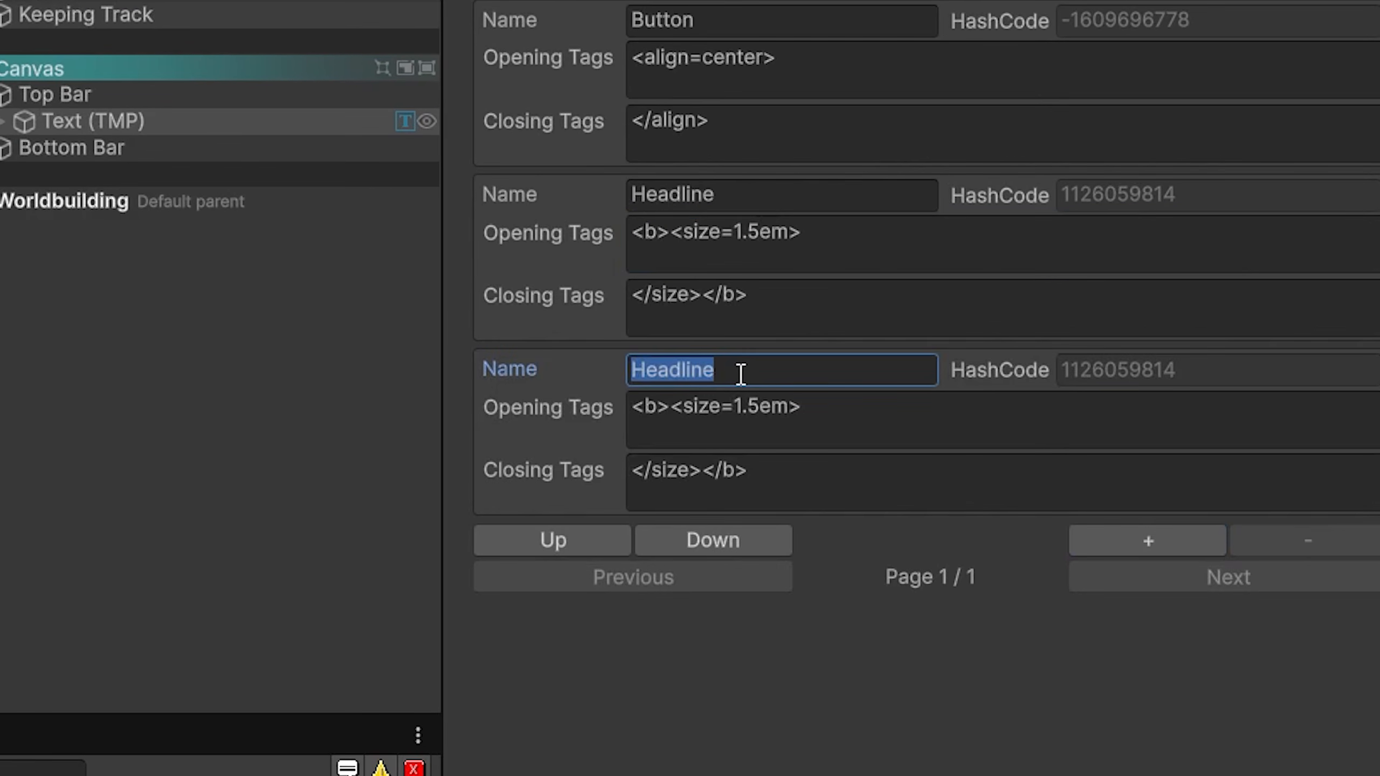
type("Labels")
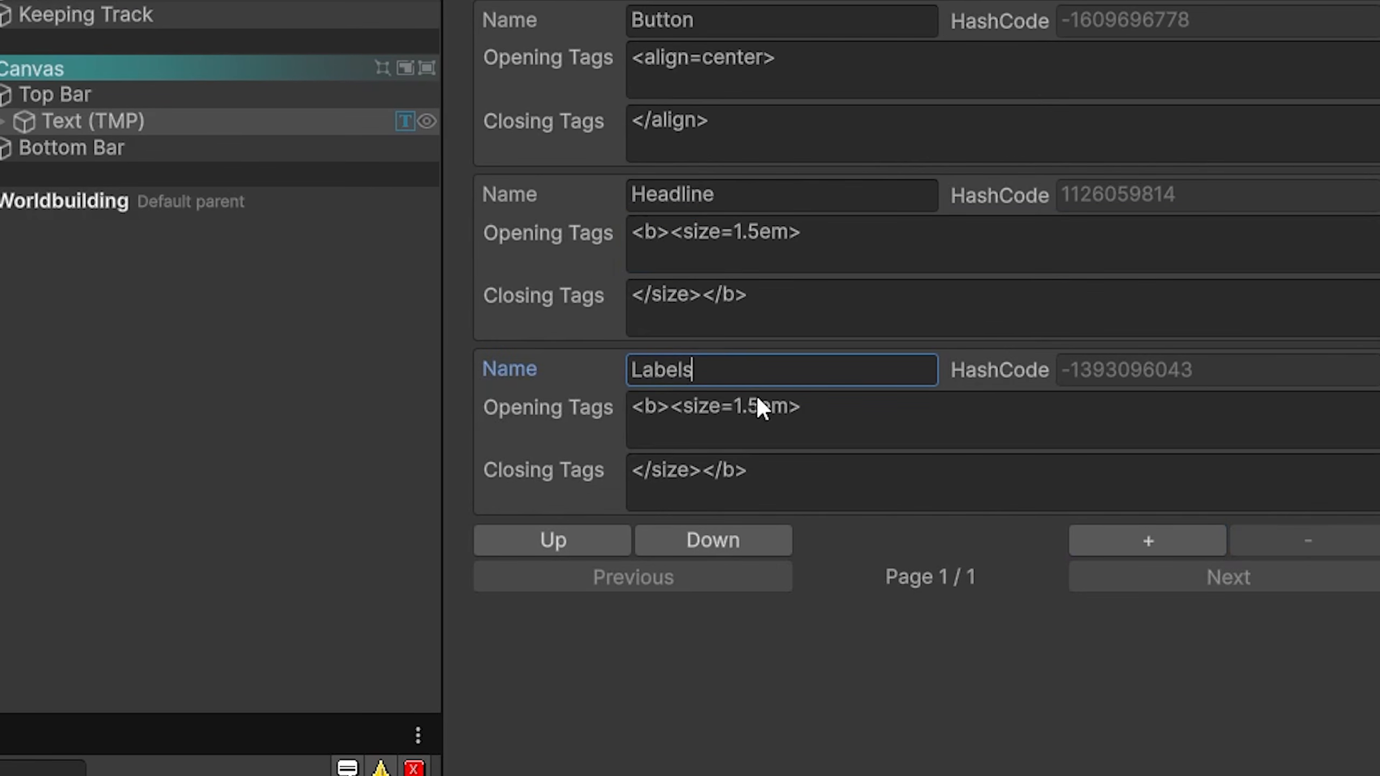
Step: Replace the Labels style's opening tags with <font-weight=100><i> and its closing tags with </i></font-weight>
left_click(835, 407)
type("<fon")
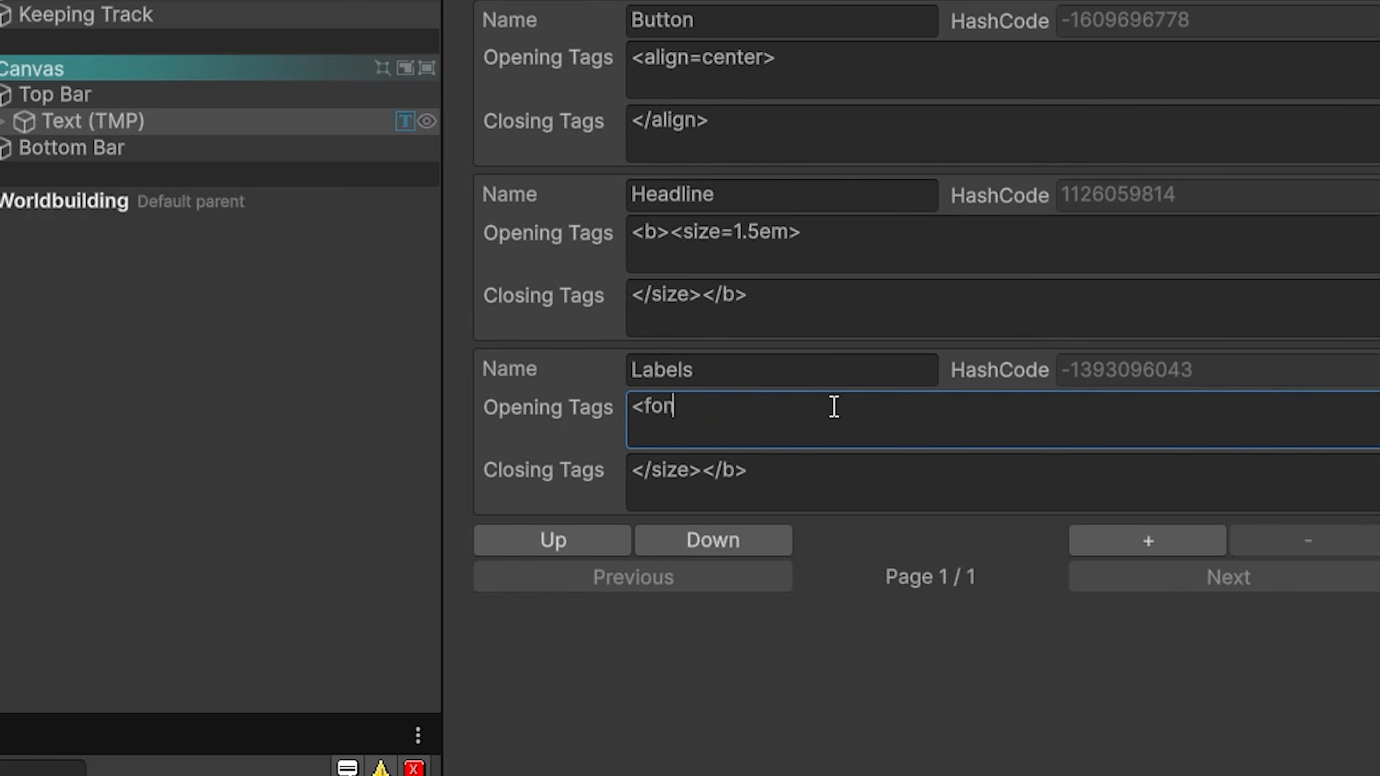
type("t-weight=100>")
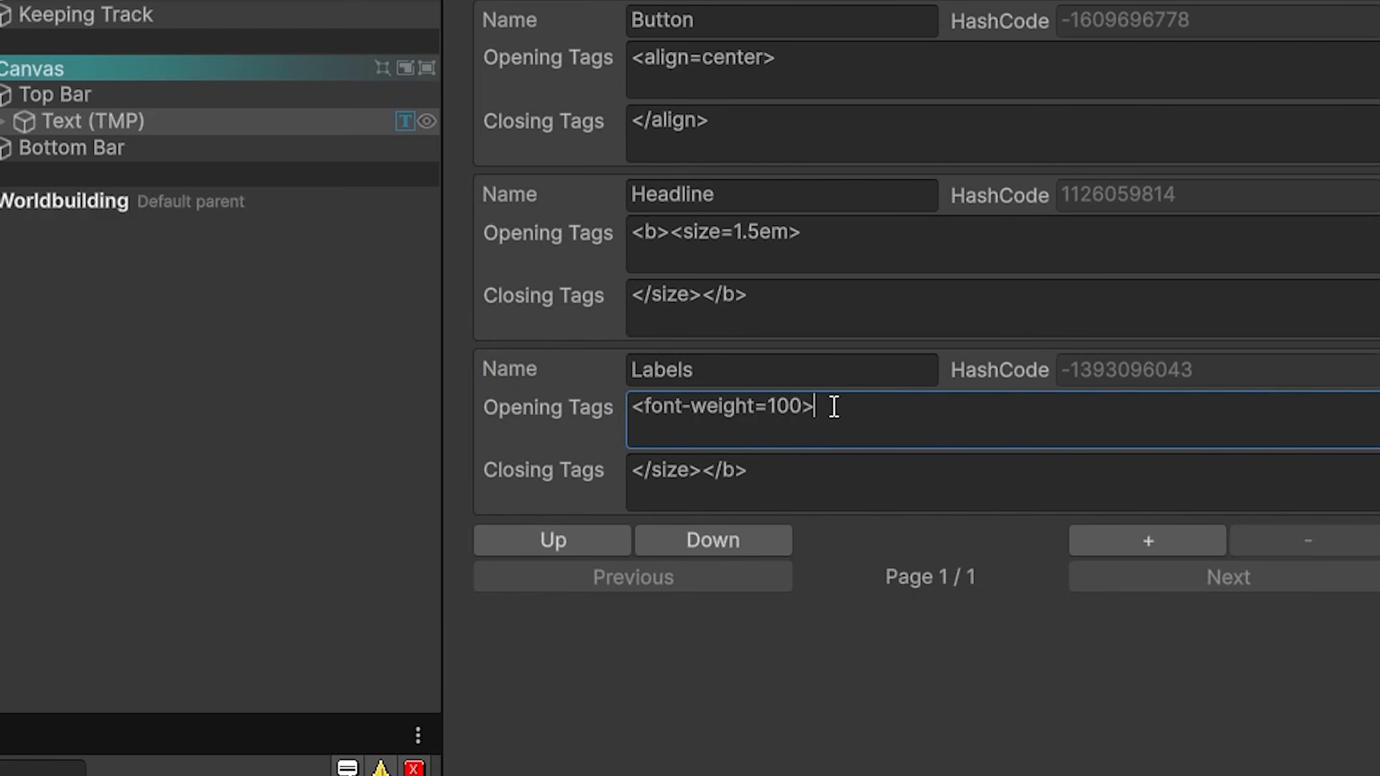
key("BackSpace")
type("<")
key("BackSpace")
type("><i>")
left_click(785, 472)
type("</i>")
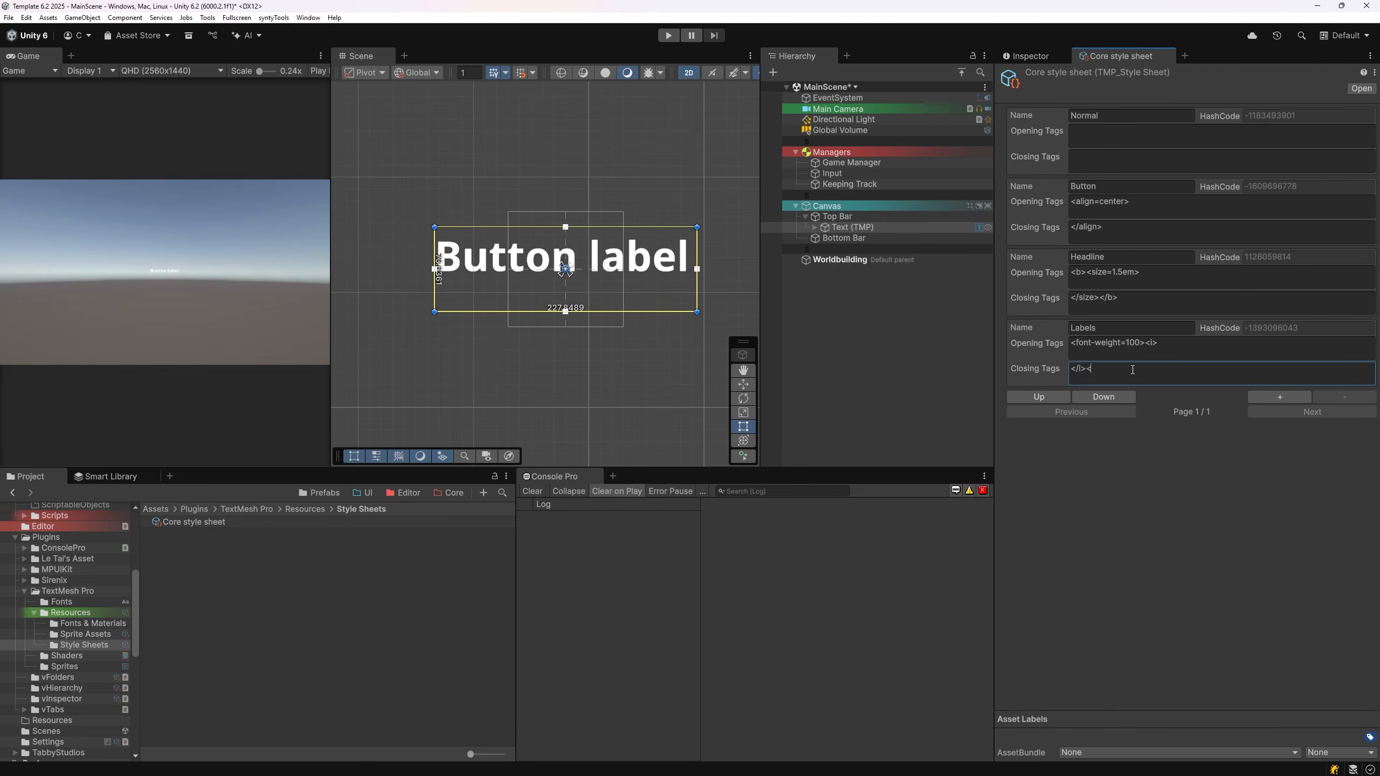
type("</font-weight>")
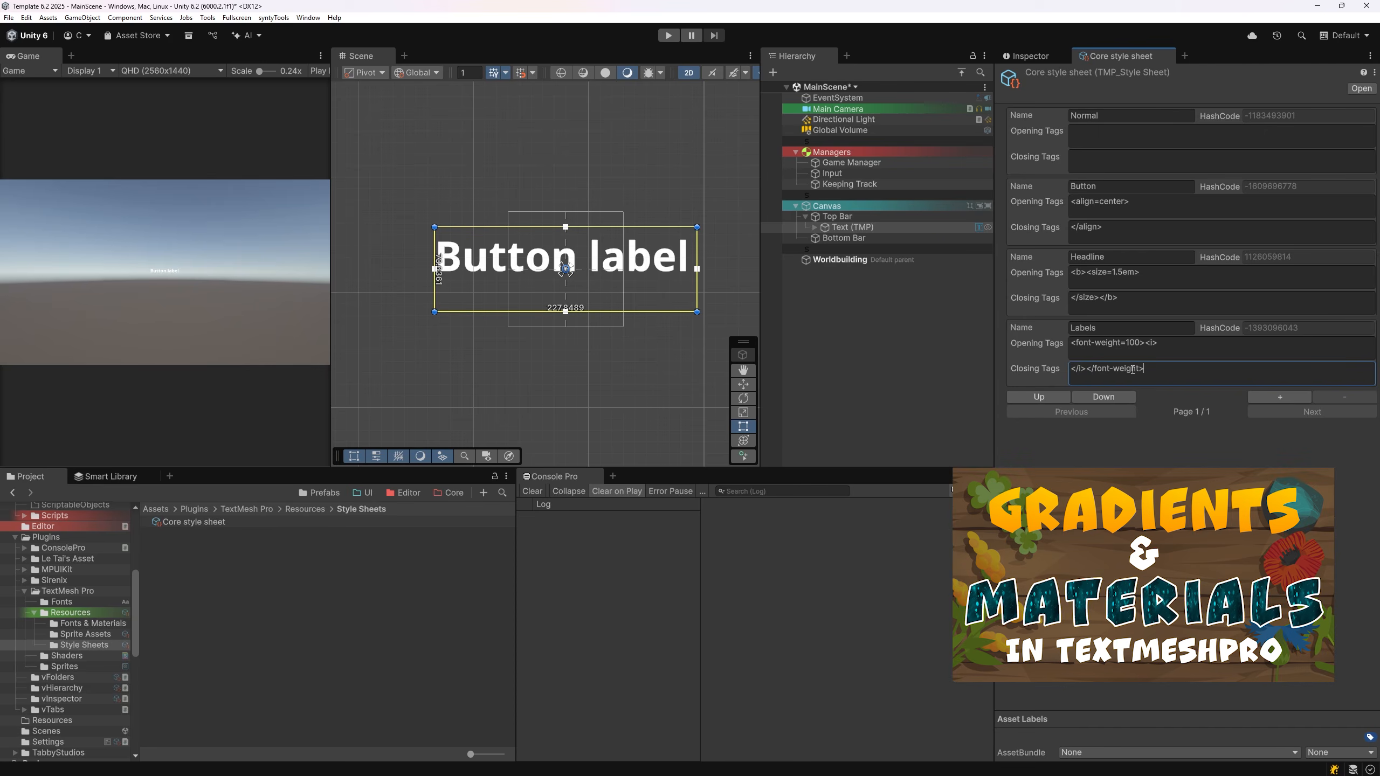
Step: Try the Labels and Button text styles on the Text (TMP) object, and set its text style to Normal
left_click(1028, 56)
left_click(1190, 434)
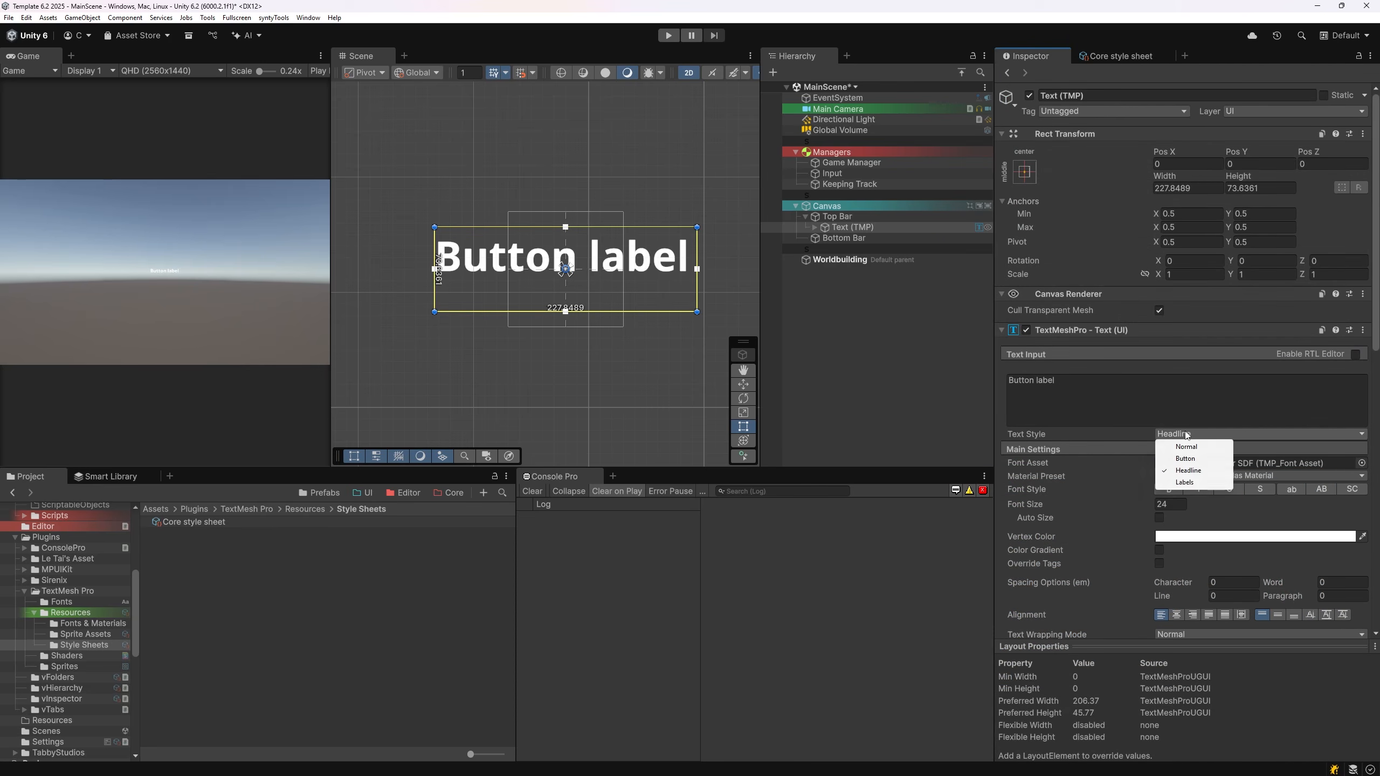
left_click(1193, 483)
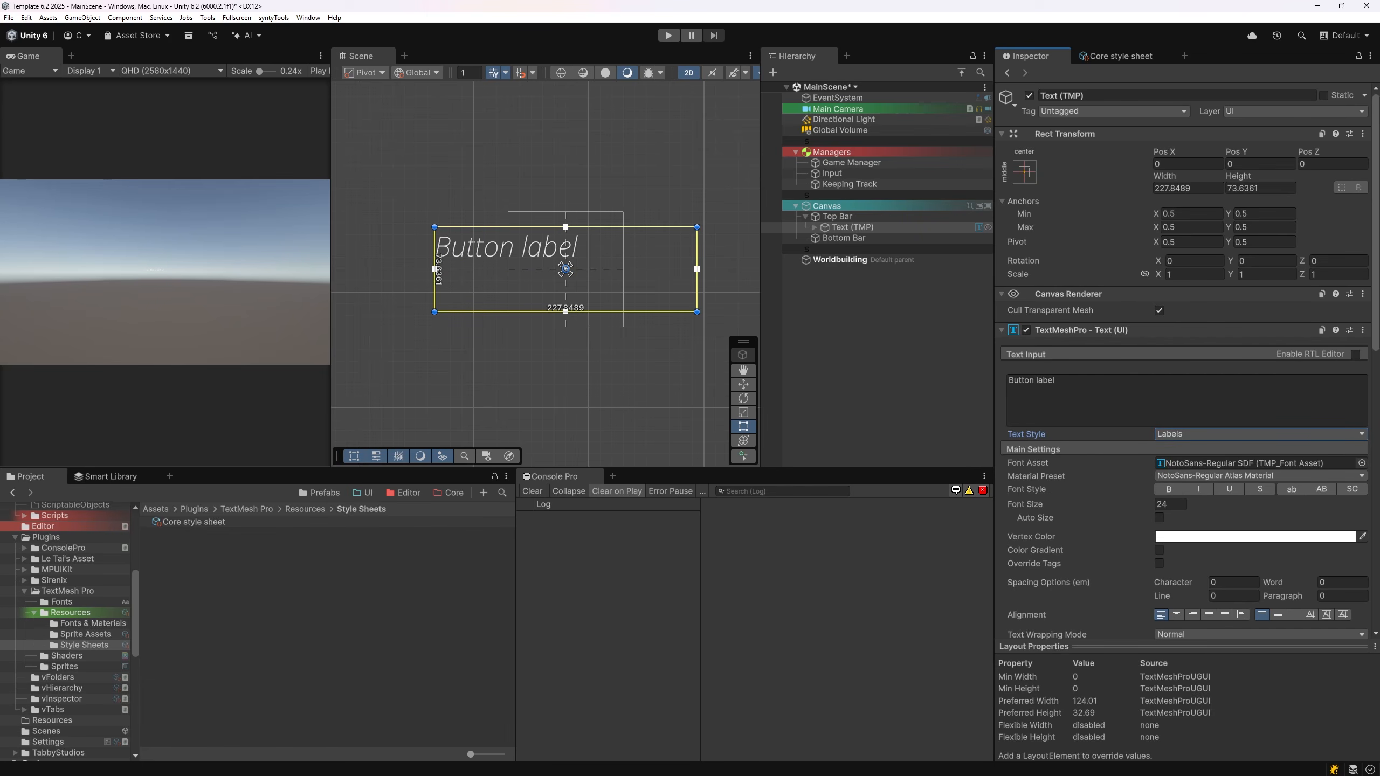
left_click(1179, 434)
left_click(1184, 458)
left_click(1177, 438)
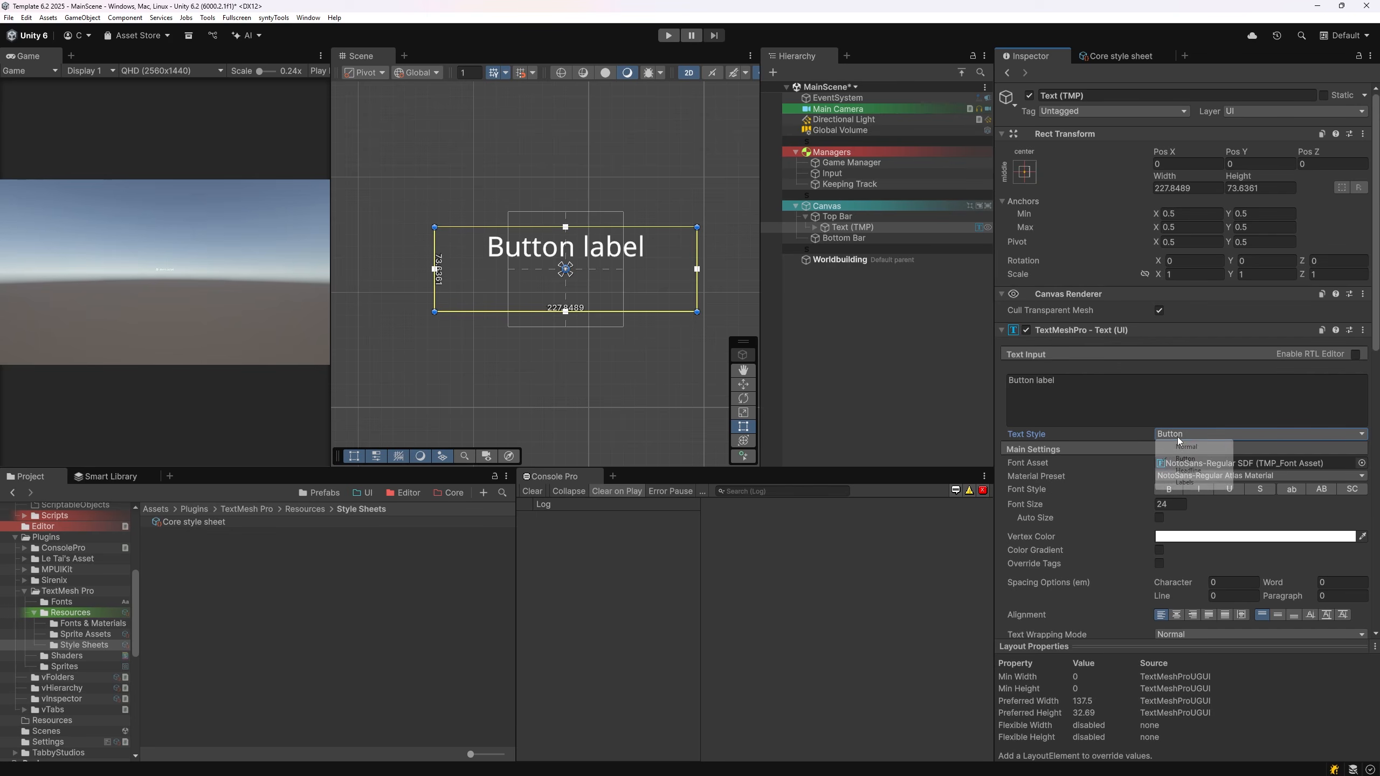
left_click(1177, 448)
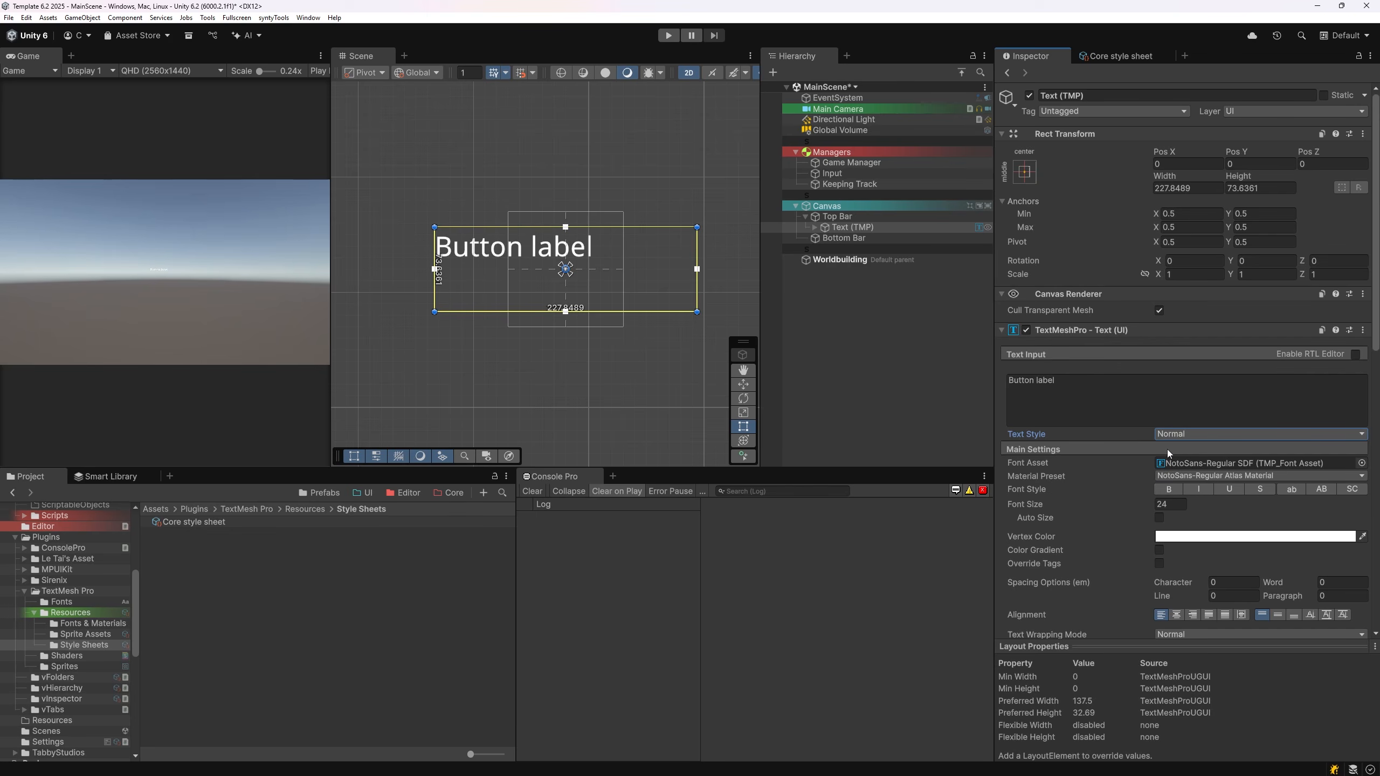
Step: Try the Background Color, Button Color, blue, purple, pink, orange and yellow swatches as the Text (TMP) object's vertex colour
left_click(1187, 537)
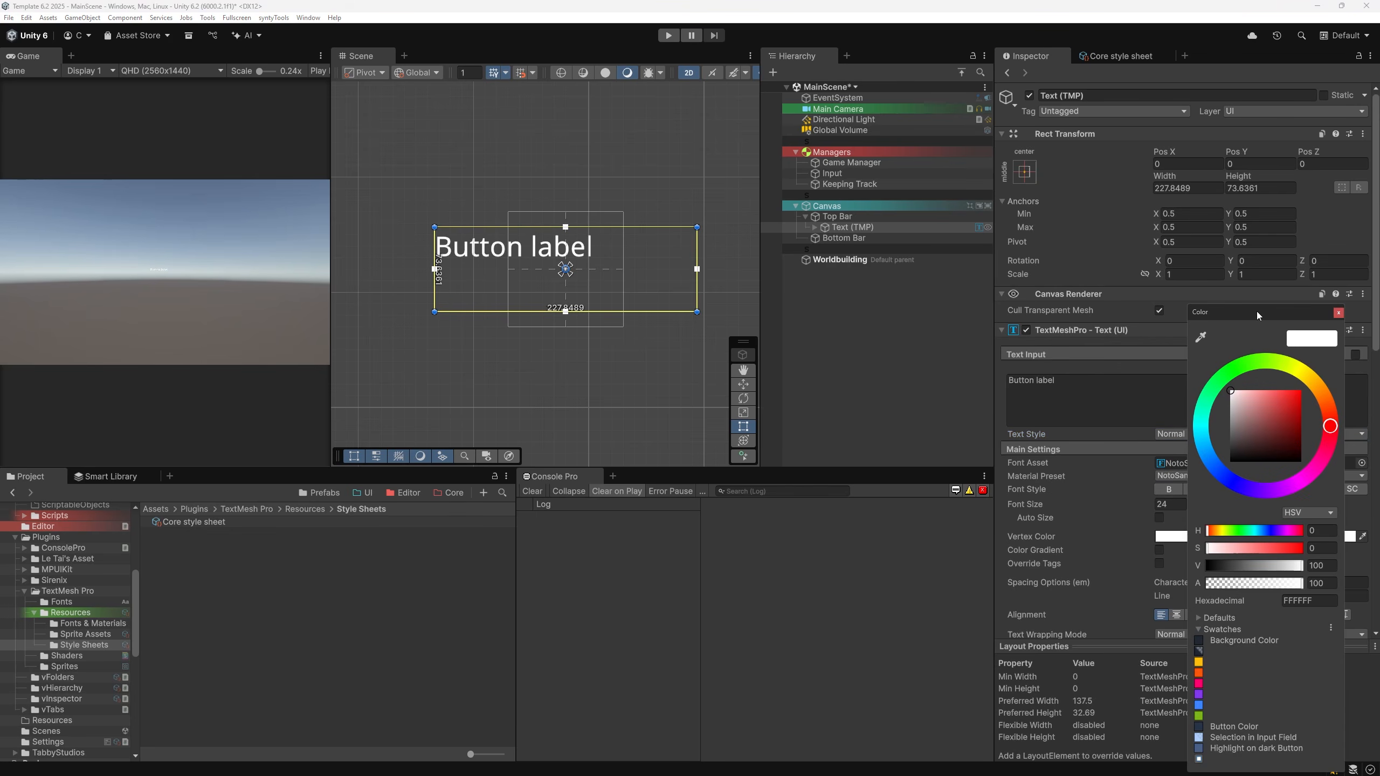
left_click_drag(1258, 311, 730, 72)
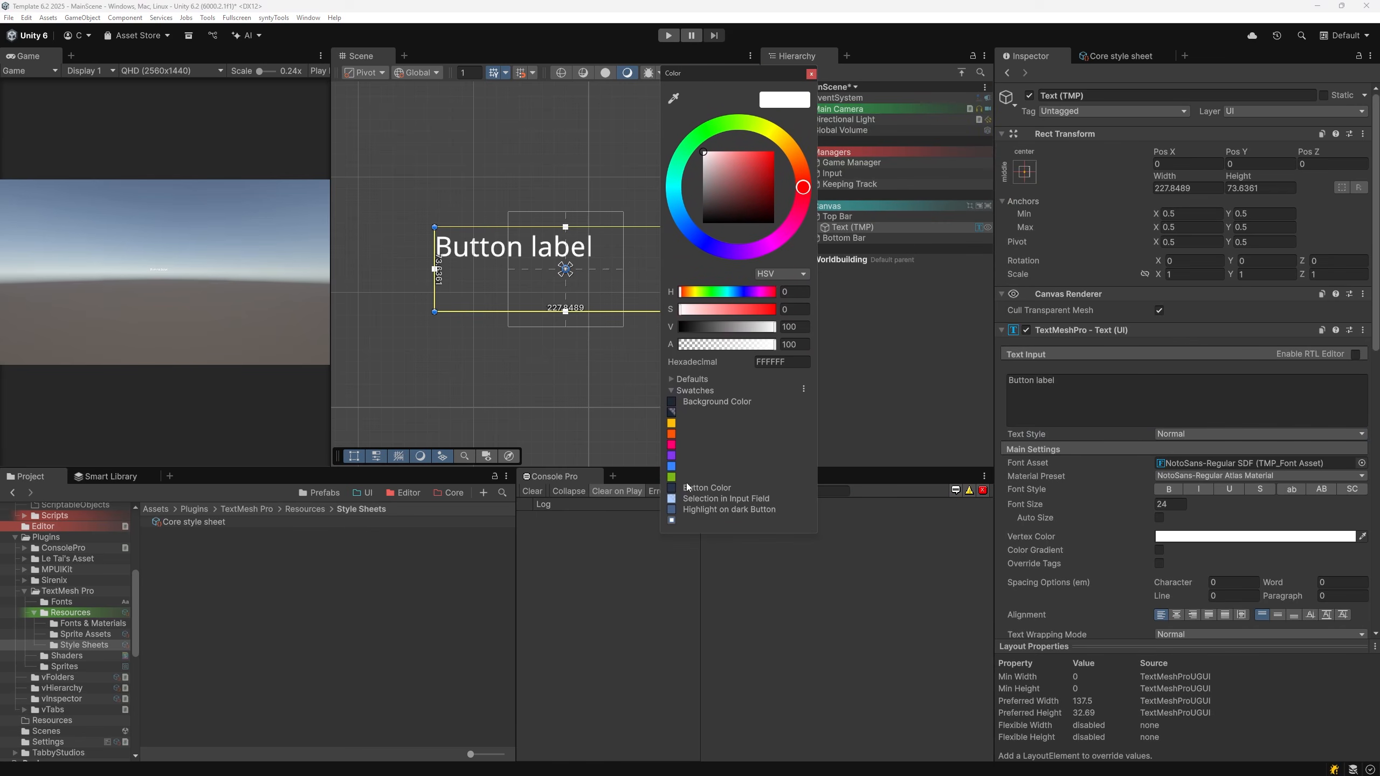
left_click(706, 401)
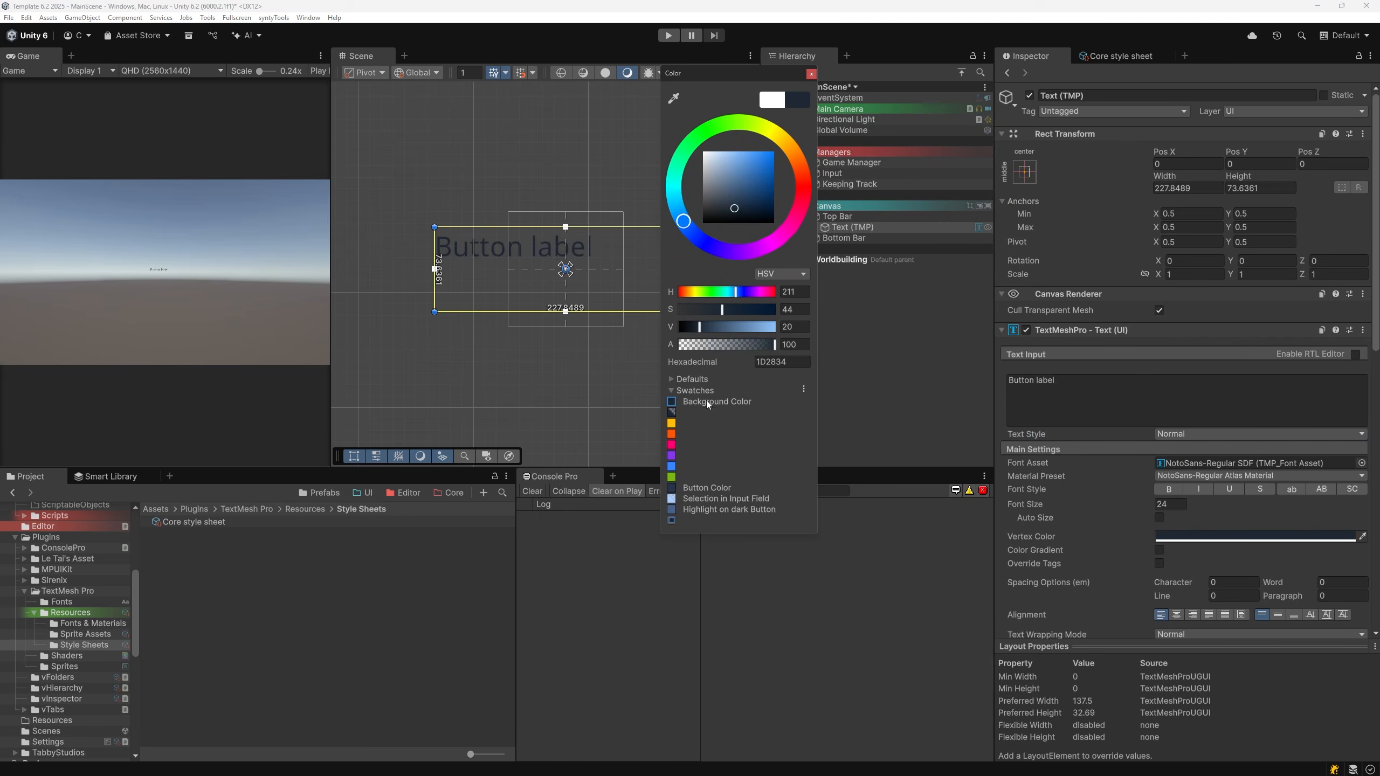
left_click(712, 489)
left_click(688, 466)
left_click(691, 455)
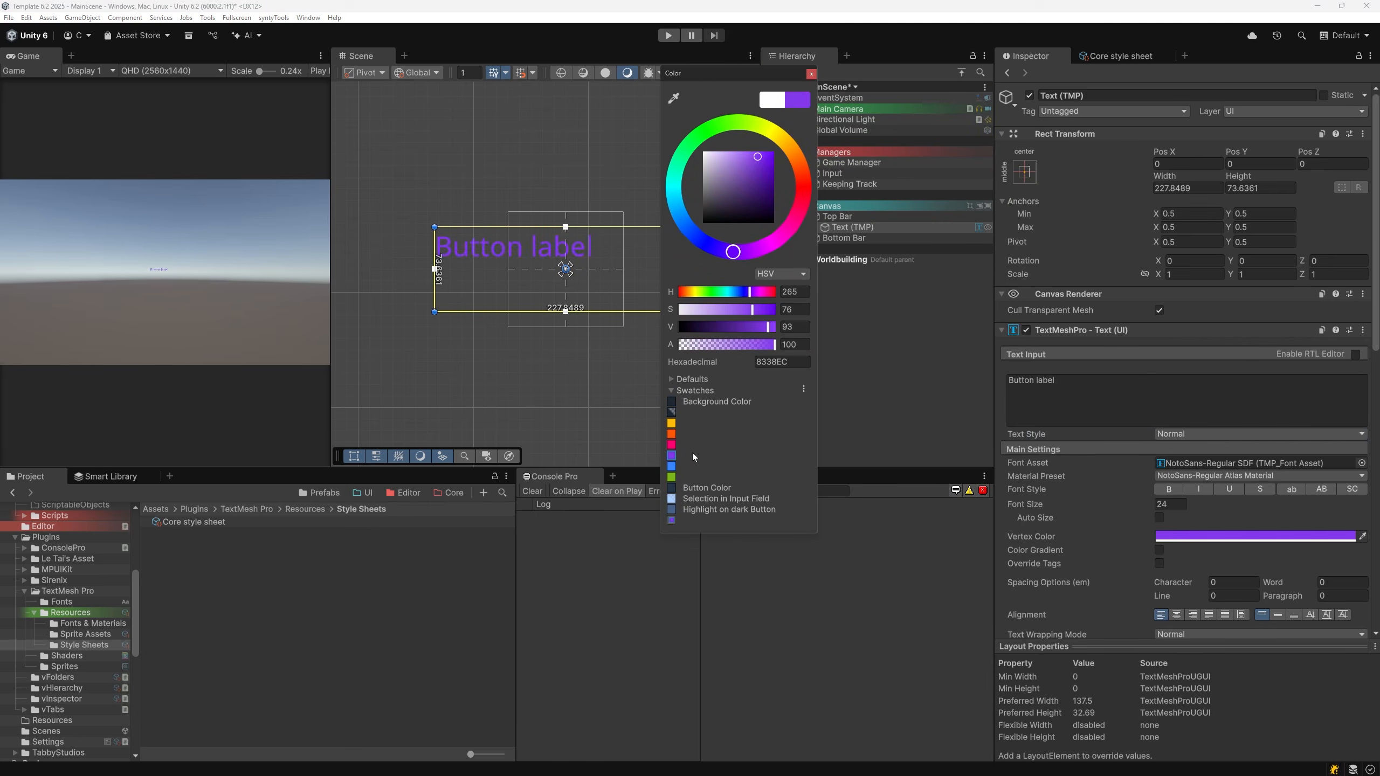
left_click(698, 445)
left_click(703, 433)
left_click(704, 423)
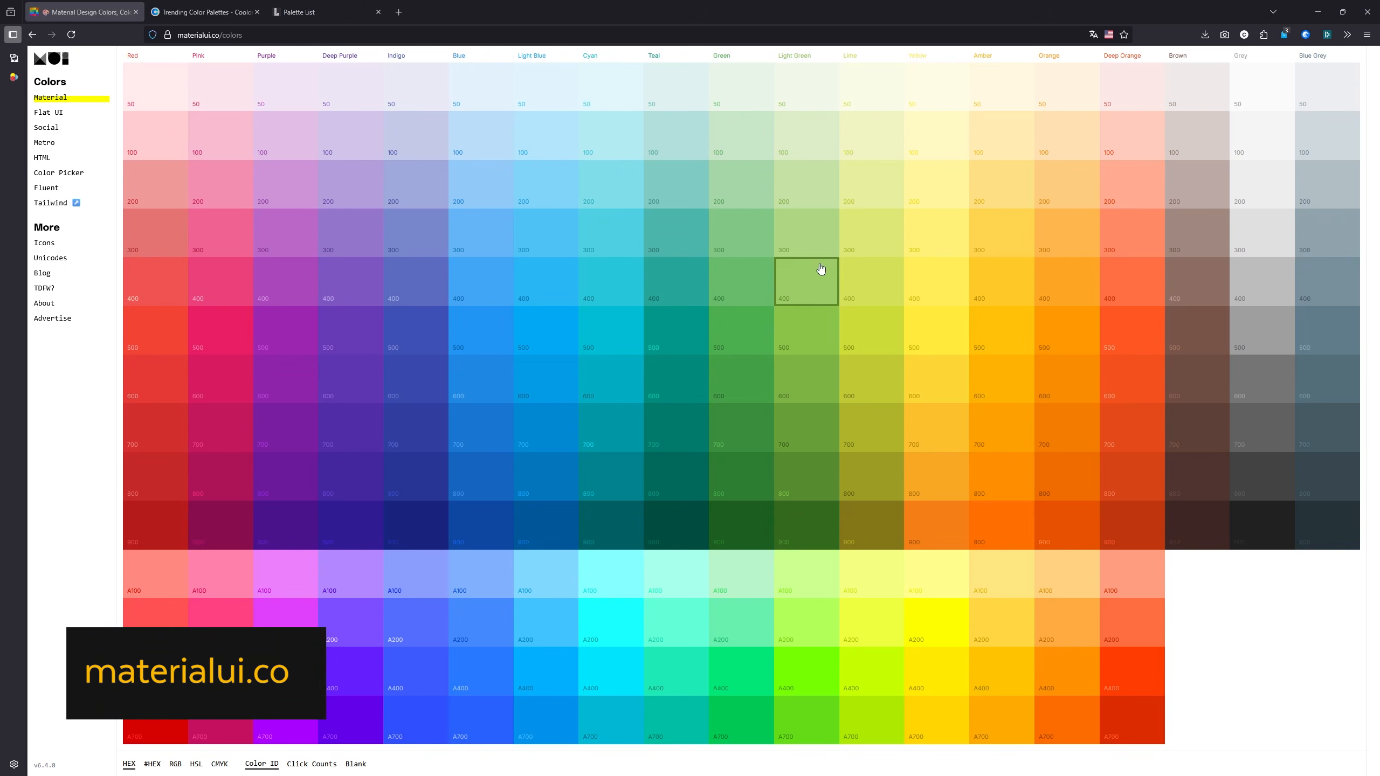
Step: Switch to the browser and look through Coolors' trending palettes and the Lospec palette list for colour inspiration
key("ctrl+Tab")
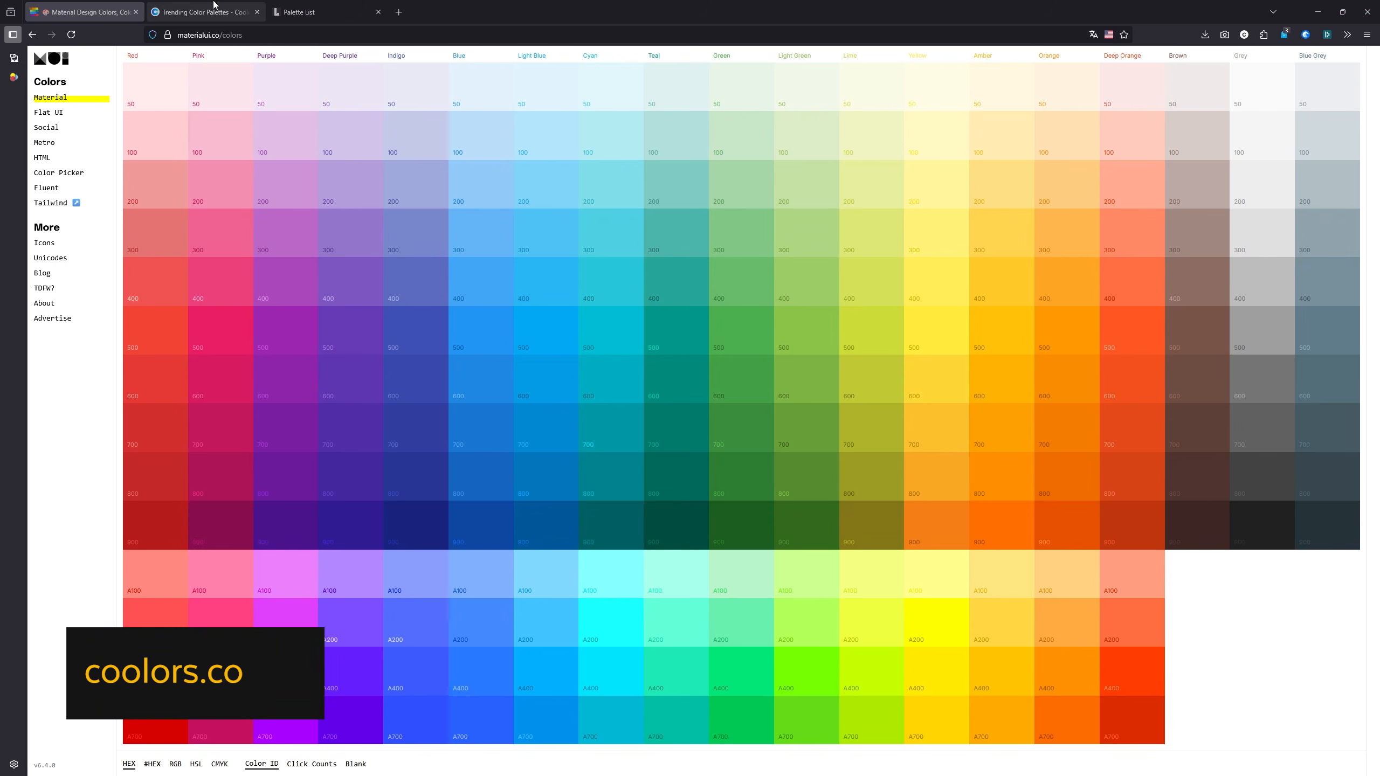
scroll(253, 157, "down", 4)
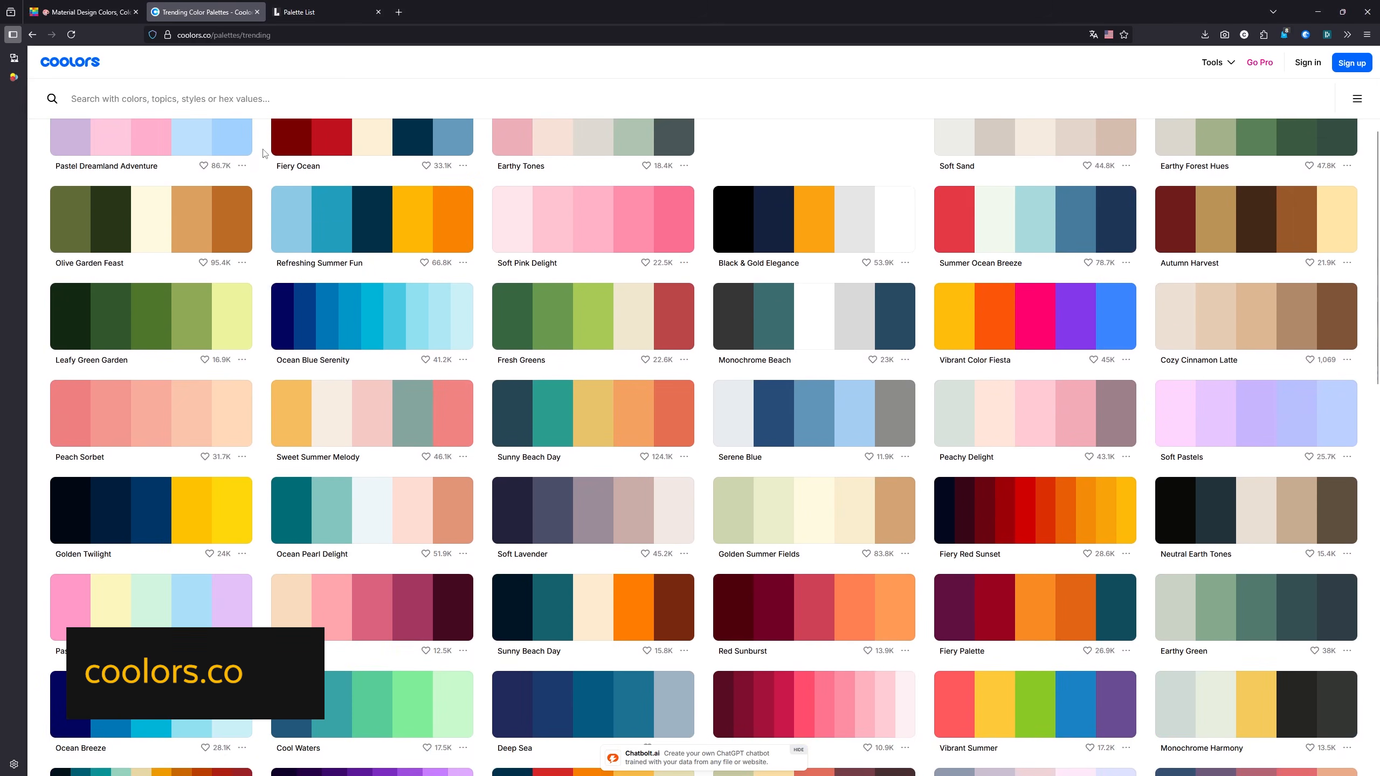
key("ctrl+Tab")
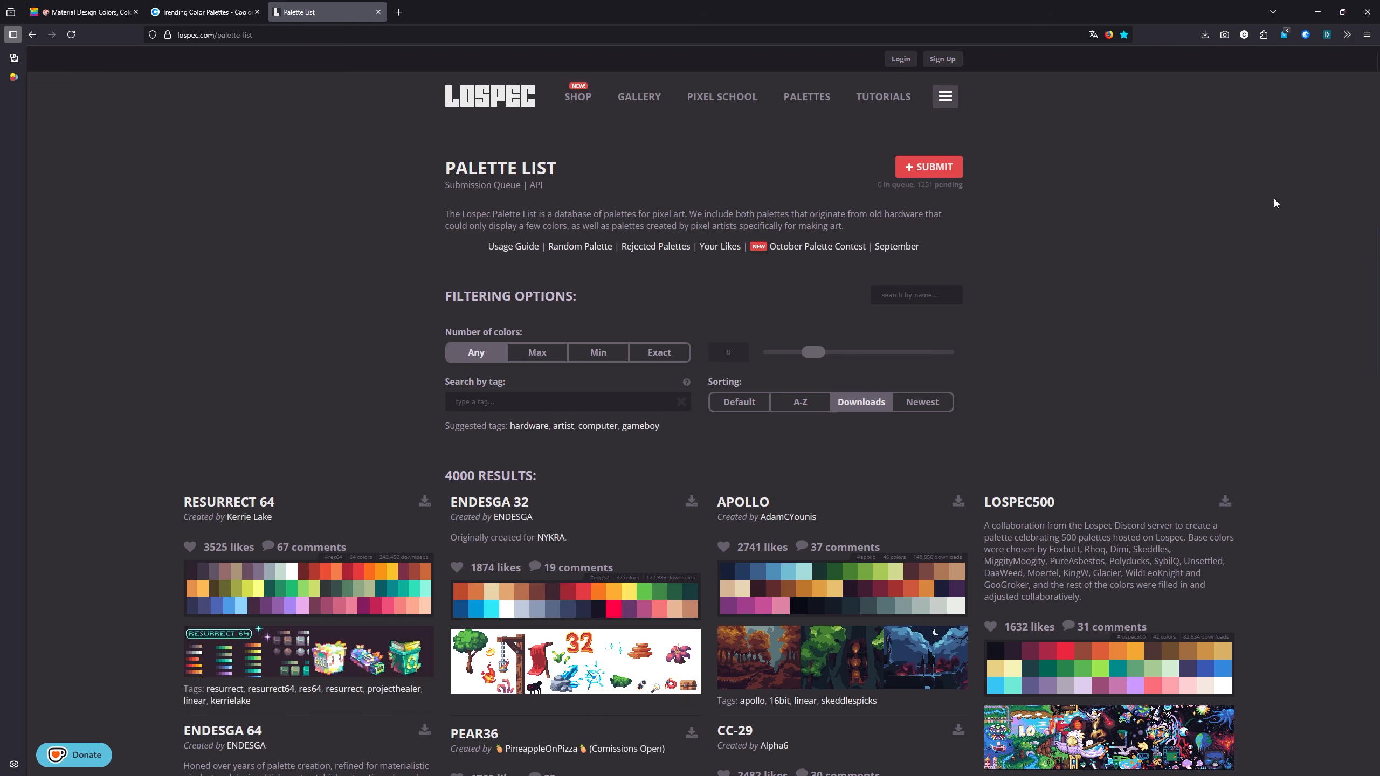
scroll(1275, 200, "down", 7)
scroll(1325, 220, "down", 4)
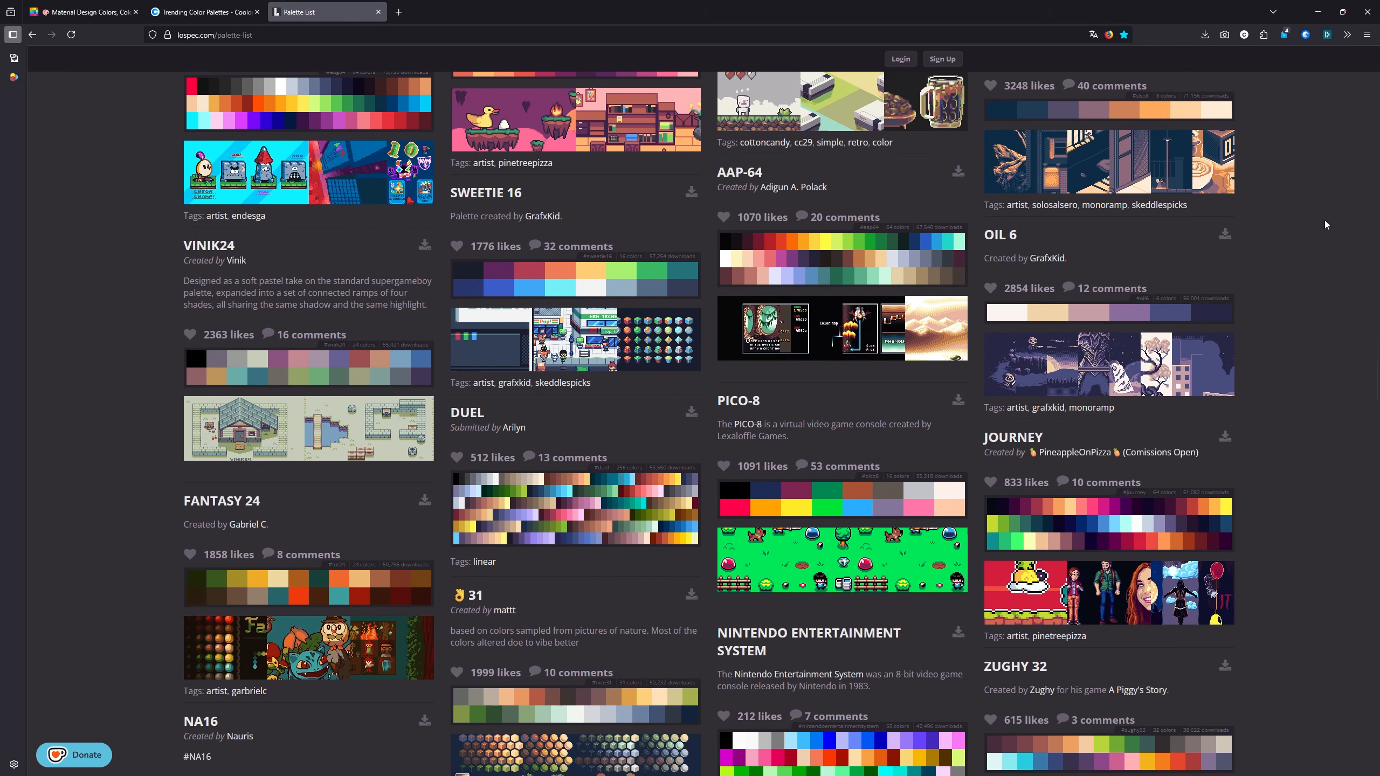
scroll(1324, 220, "up", 9)
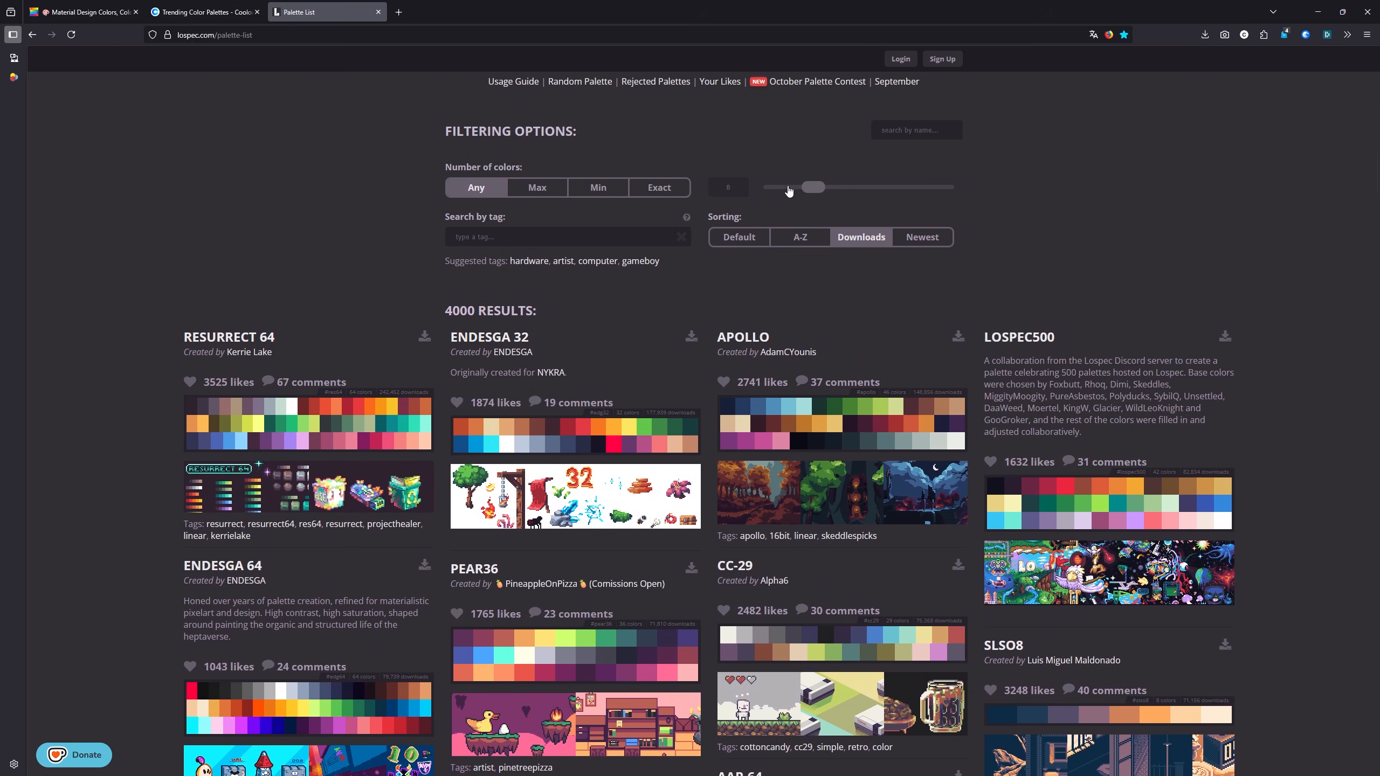
Step: Filter the Lospec palette list by an exact number of colours and look through the matching palettes
left_click(654, 190)
scroll(1272, 259, "down", 6)
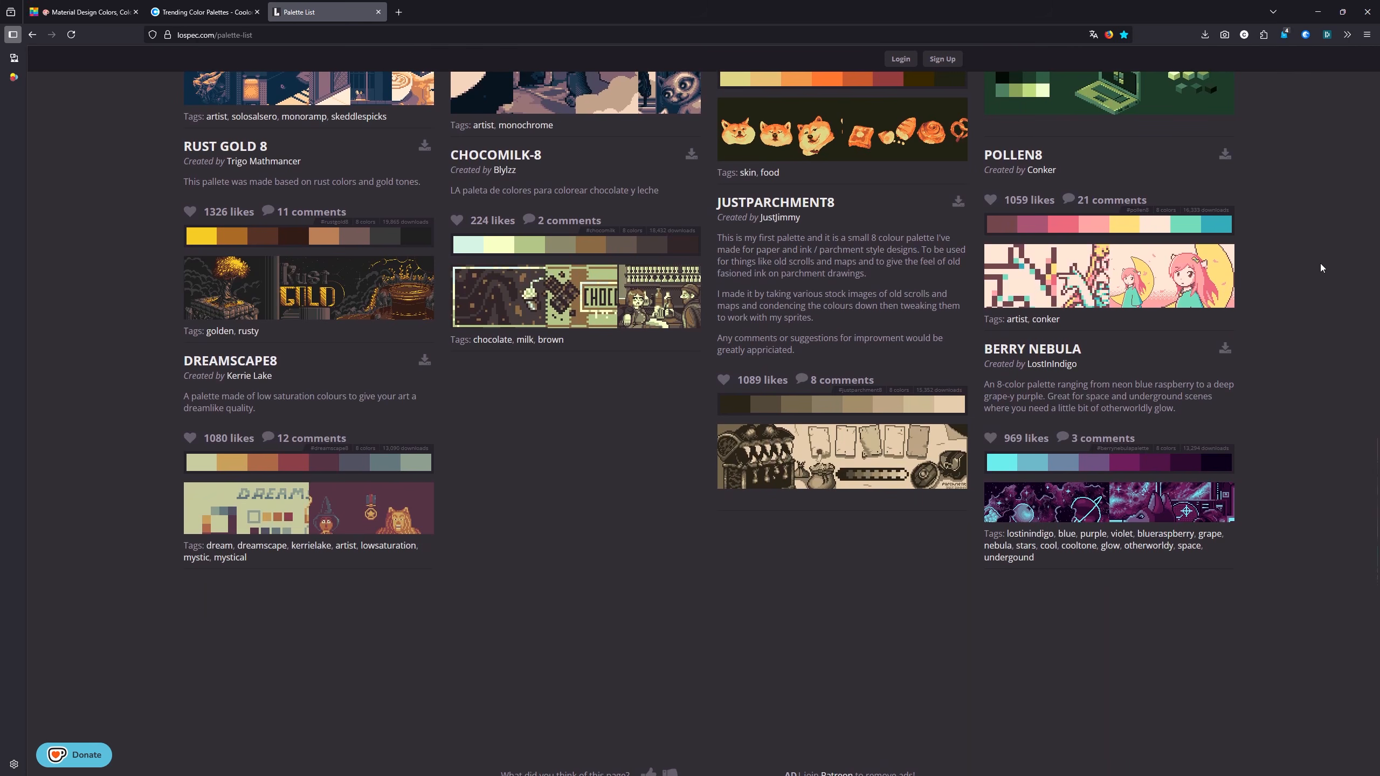
scroll(1320, 263, "down", 3)
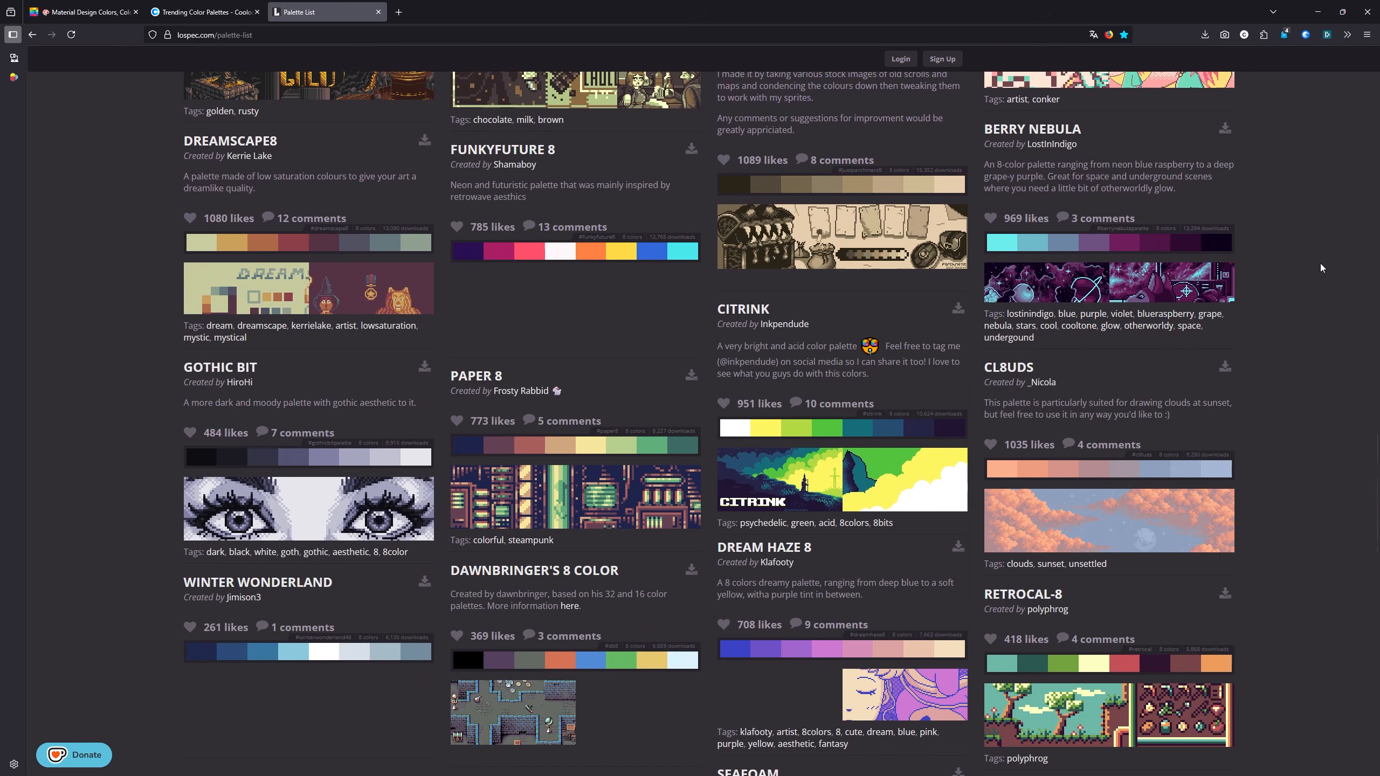
scroll(1322, 265, "down", 3)
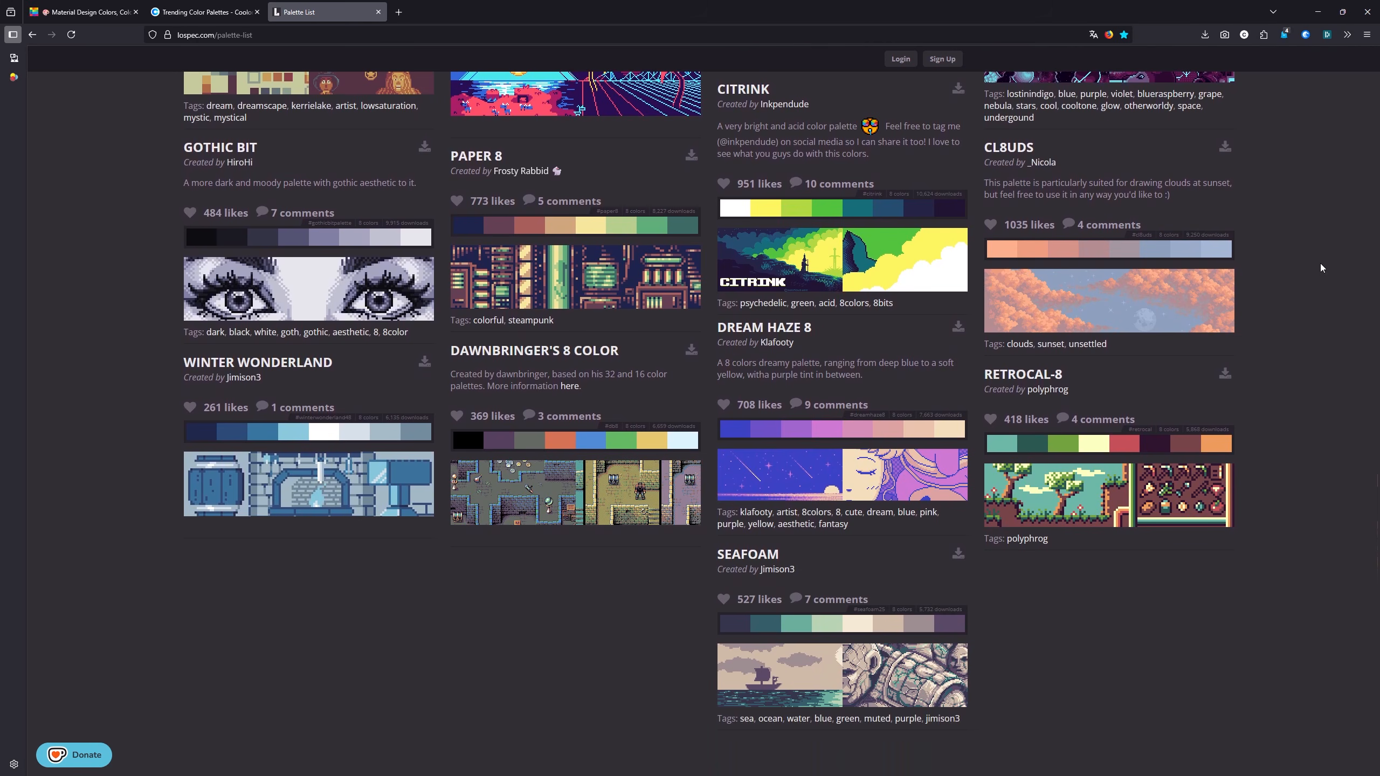
scroll(1320, 263, "down", 3)
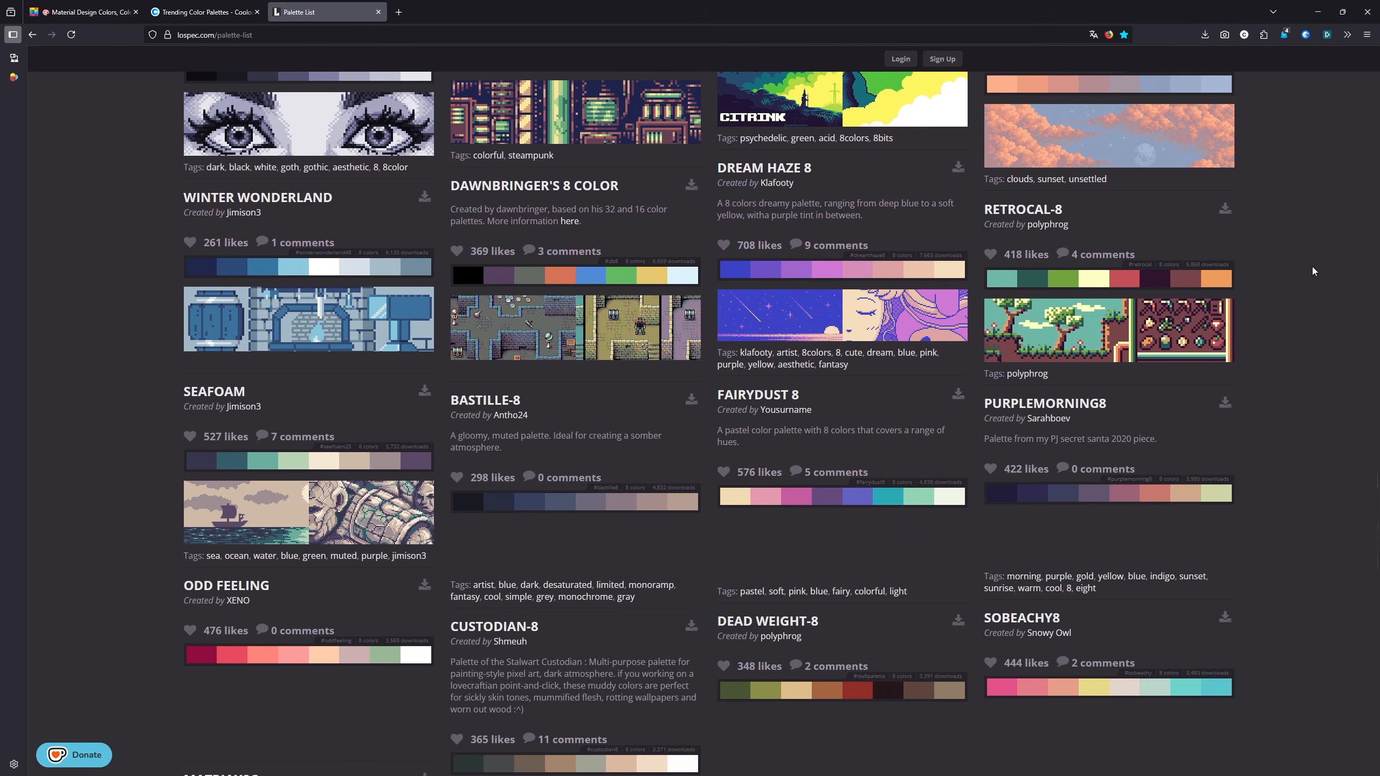
scroll(1312, 266, "down", 1)
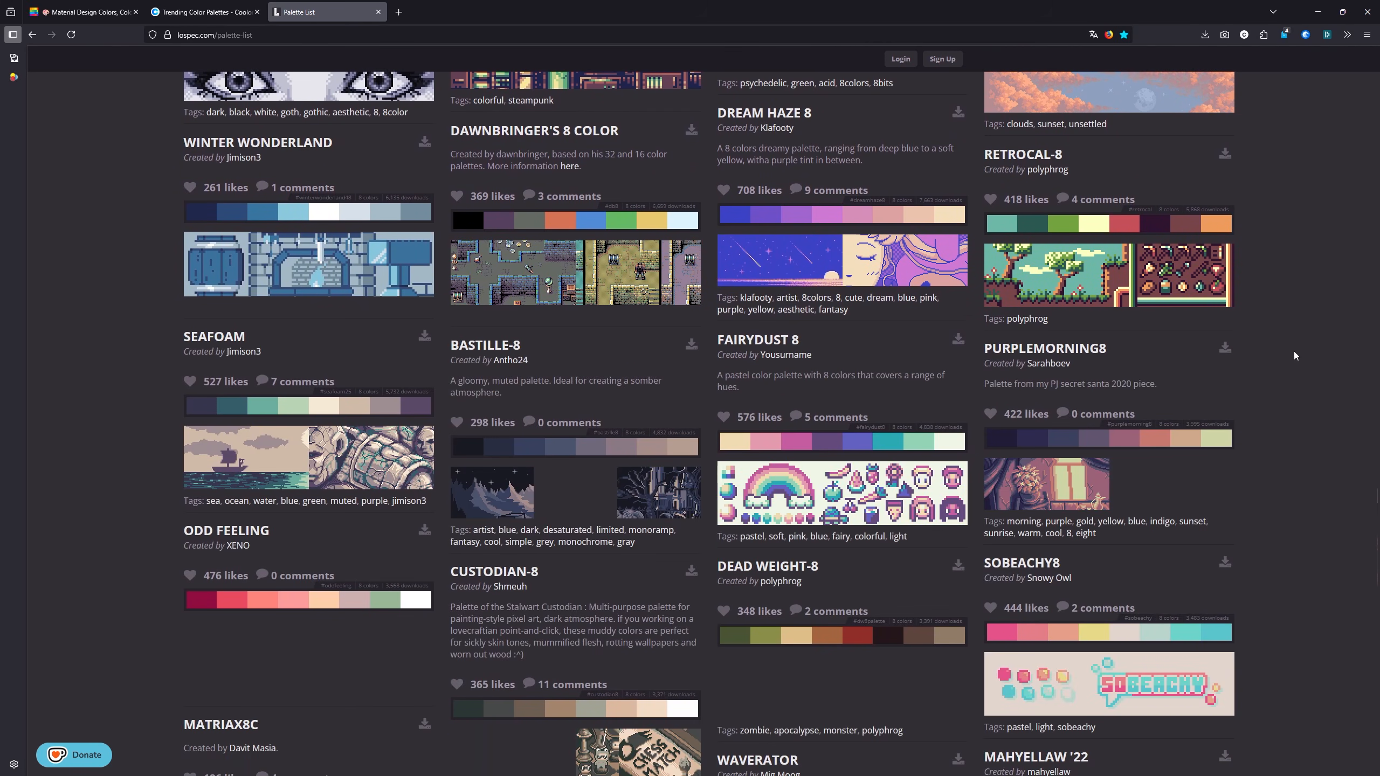
scroll(1294, 350, "down", 5)
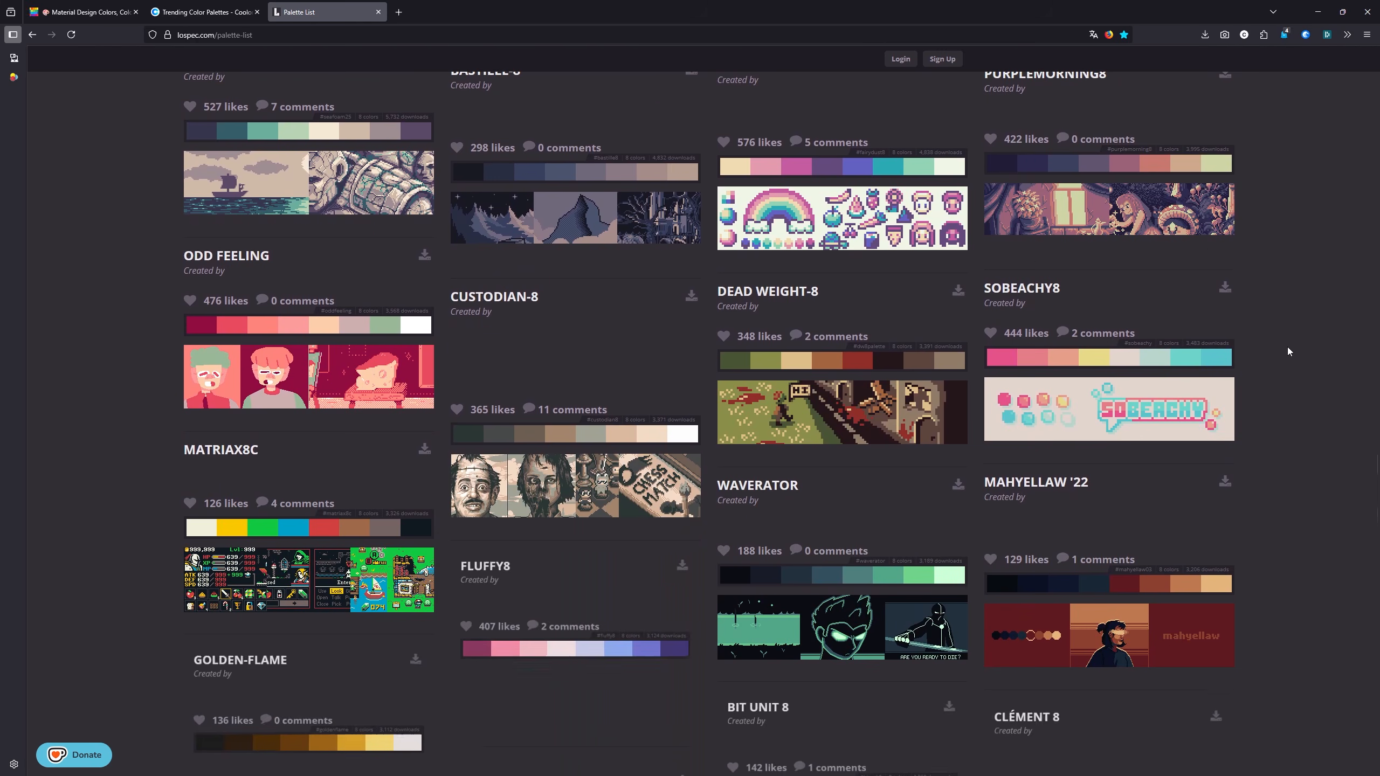
scroll(1324, 353, "down", 1)
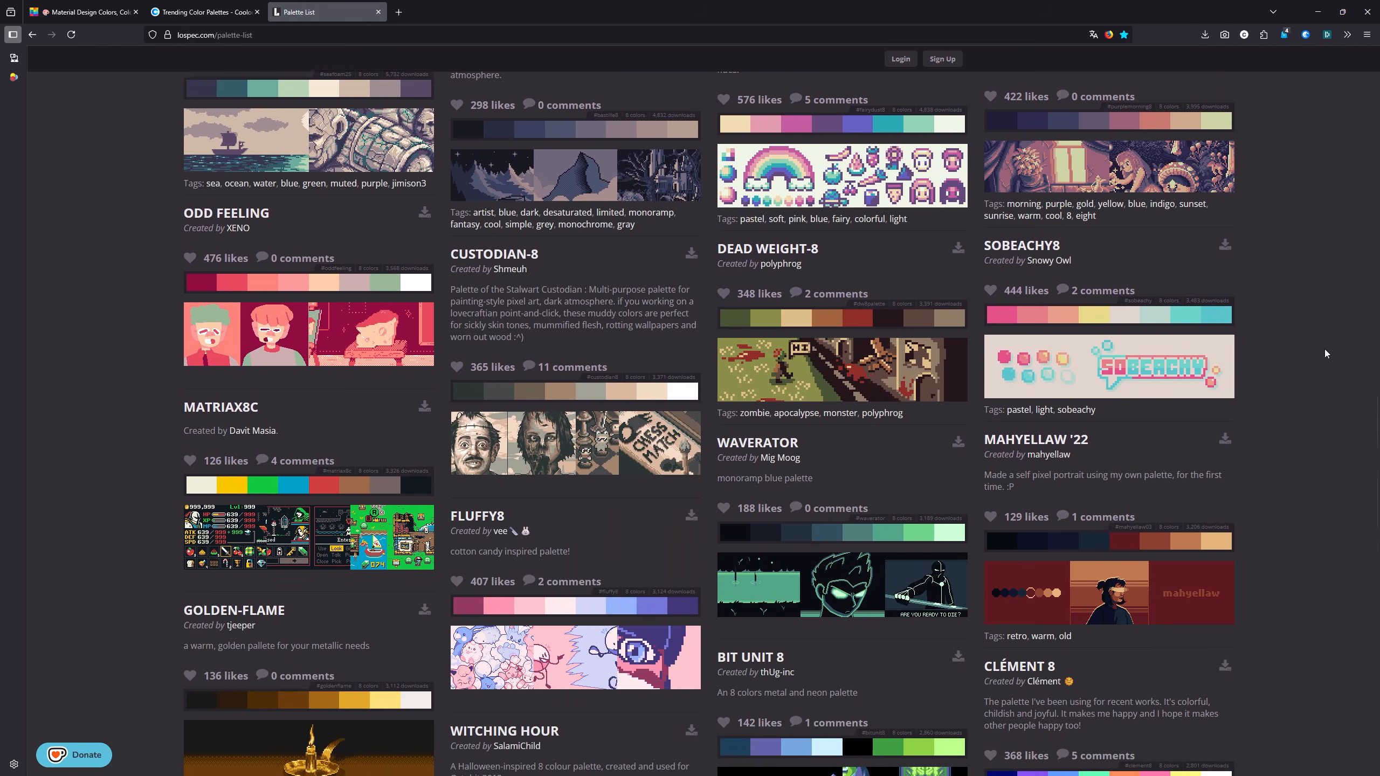
scroll(1324, 349, "down", 4)
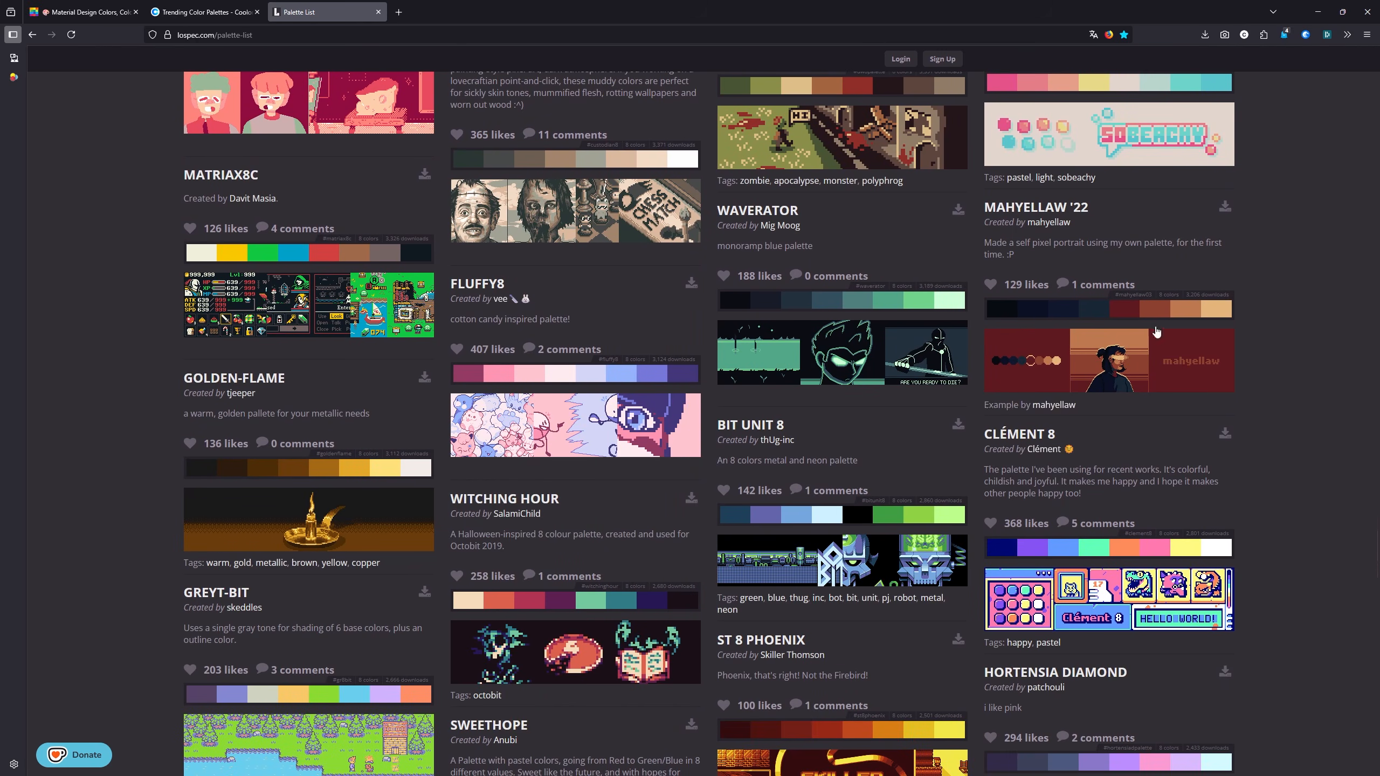
scroll(1286, 354, "down", 2)
scroll(1286, 354, "down", 4)
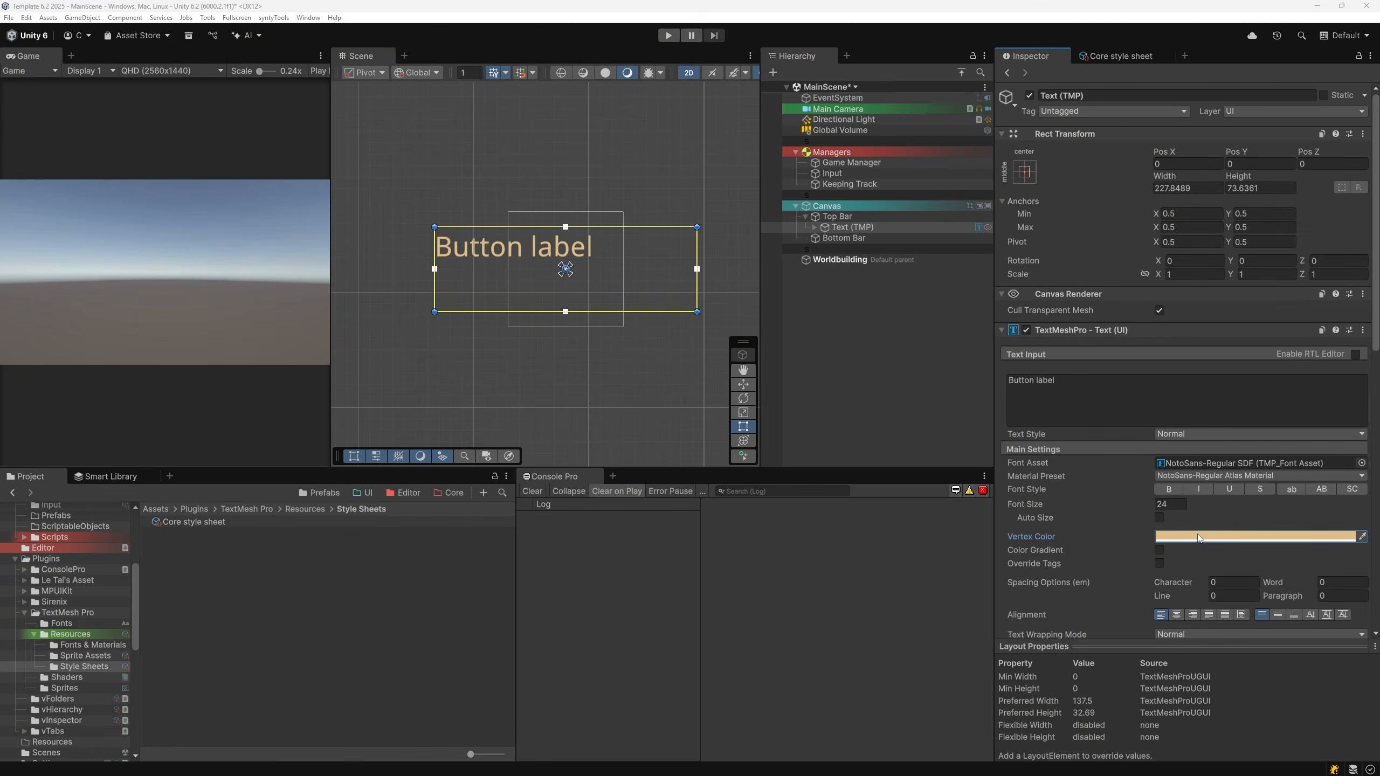
Step: Switch back to Unity and create a new swatch library named Basics from the text's vertex colour picker
left_click(1197, 535)
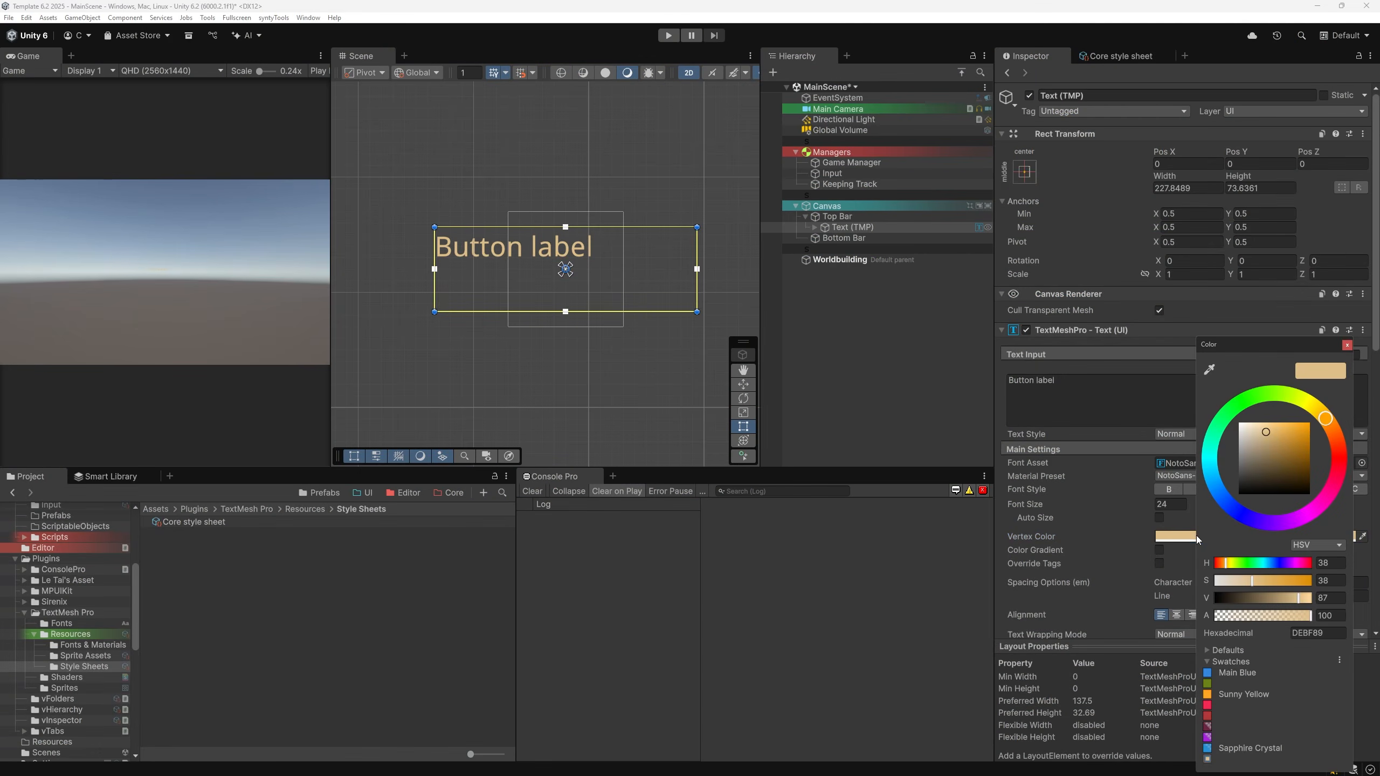
left_click_drag(1252, 355, 841, 246)
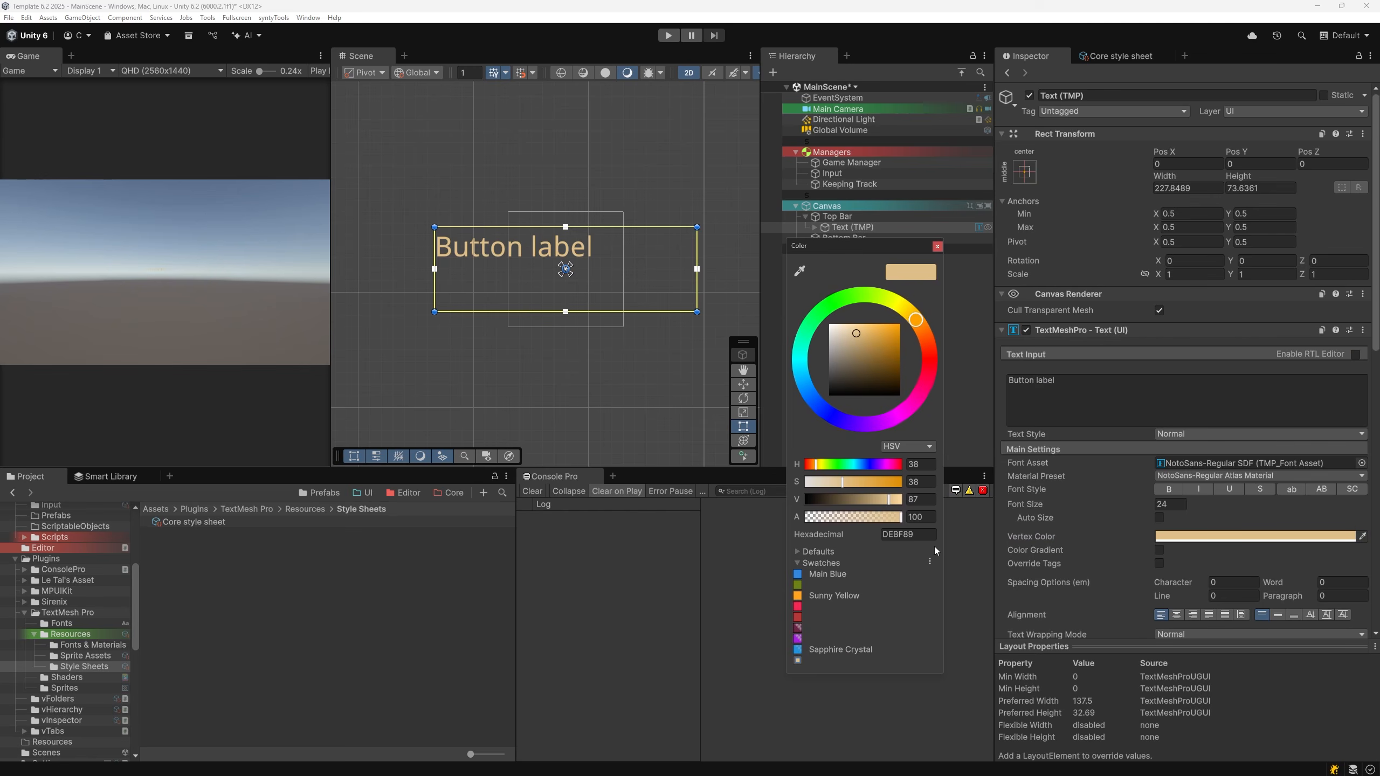
left_click(929, 560)
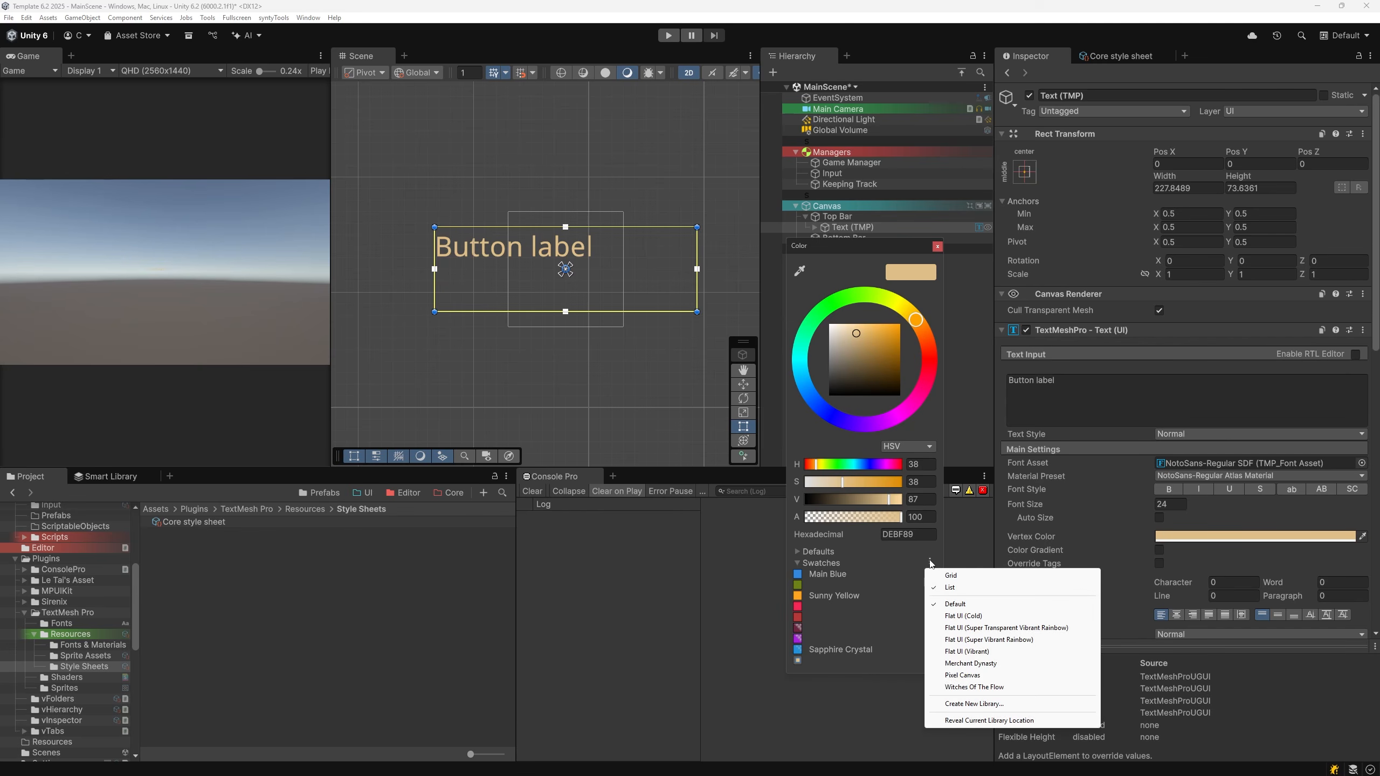
left_click(973, 704)
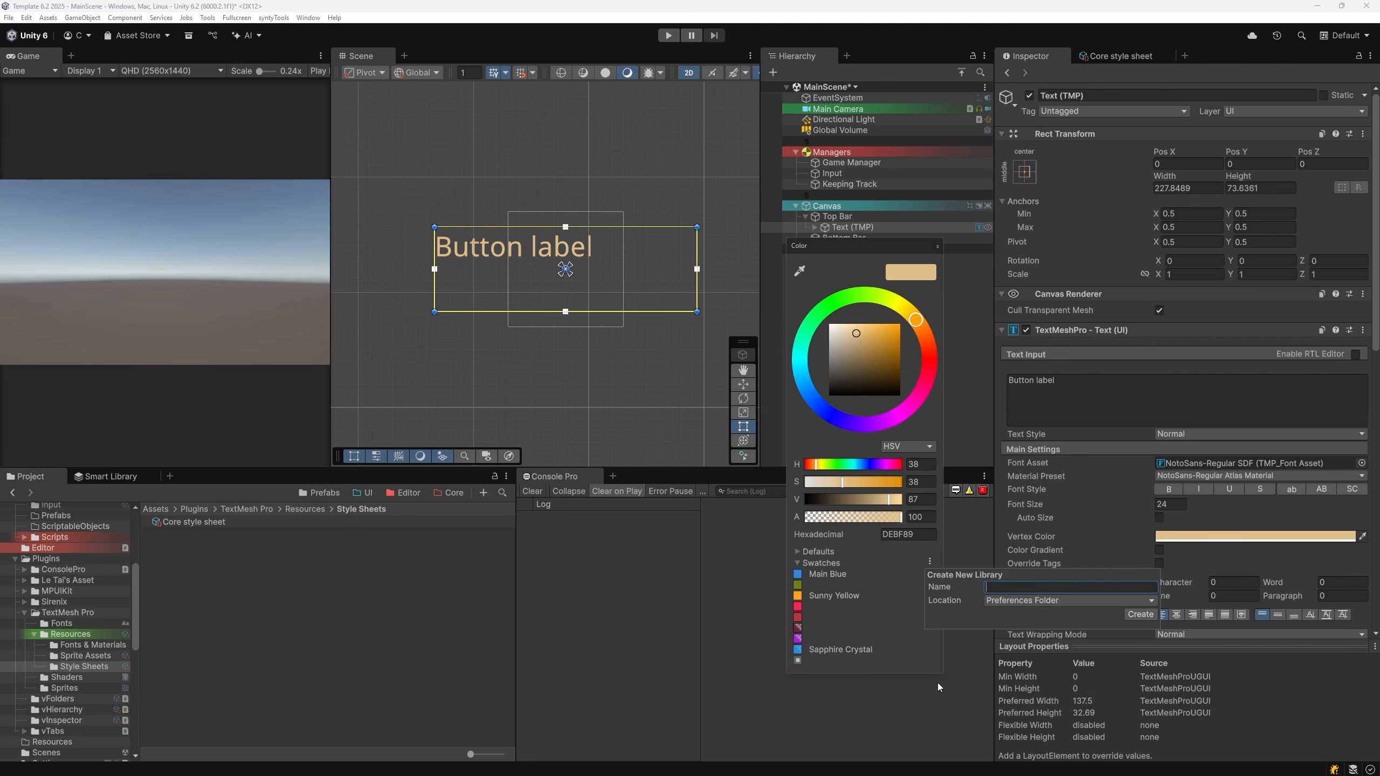
type("Basics")
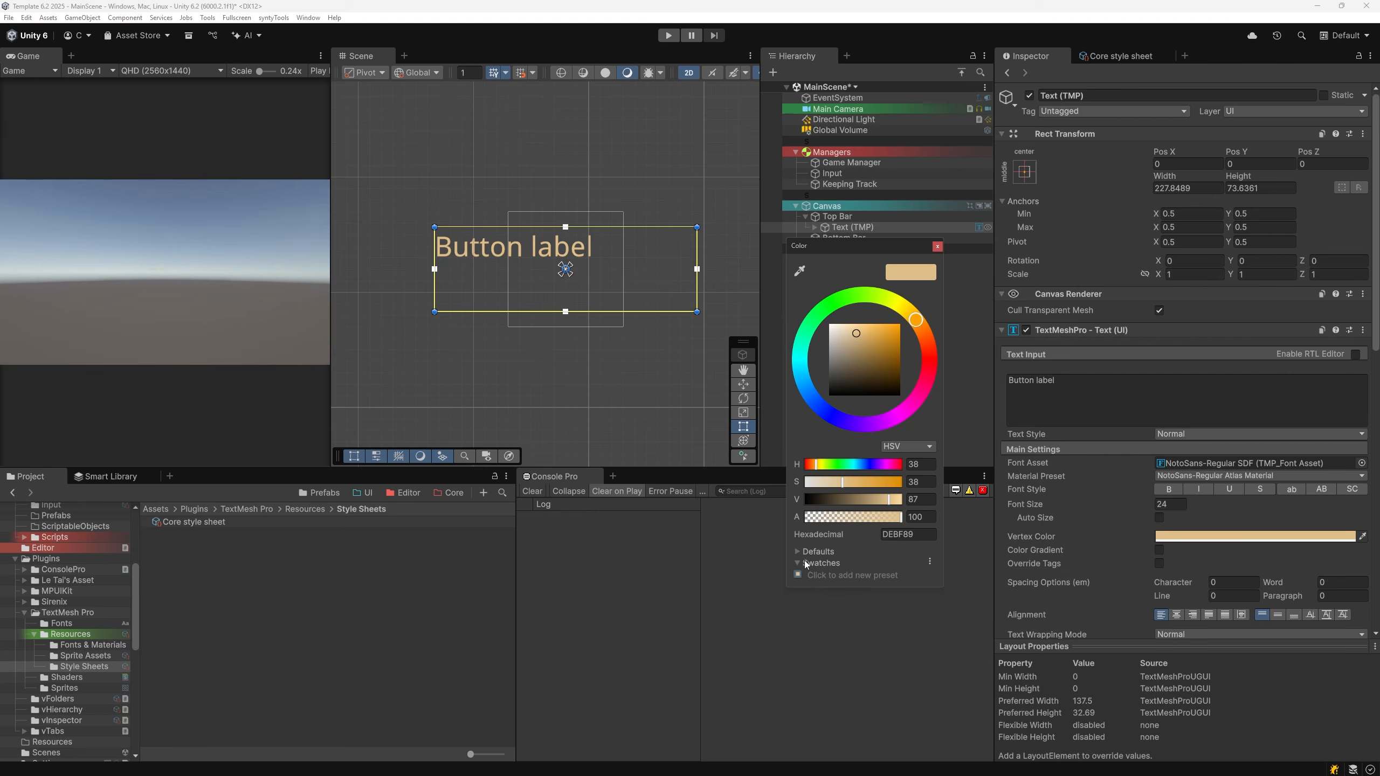
left_click(929, 561)
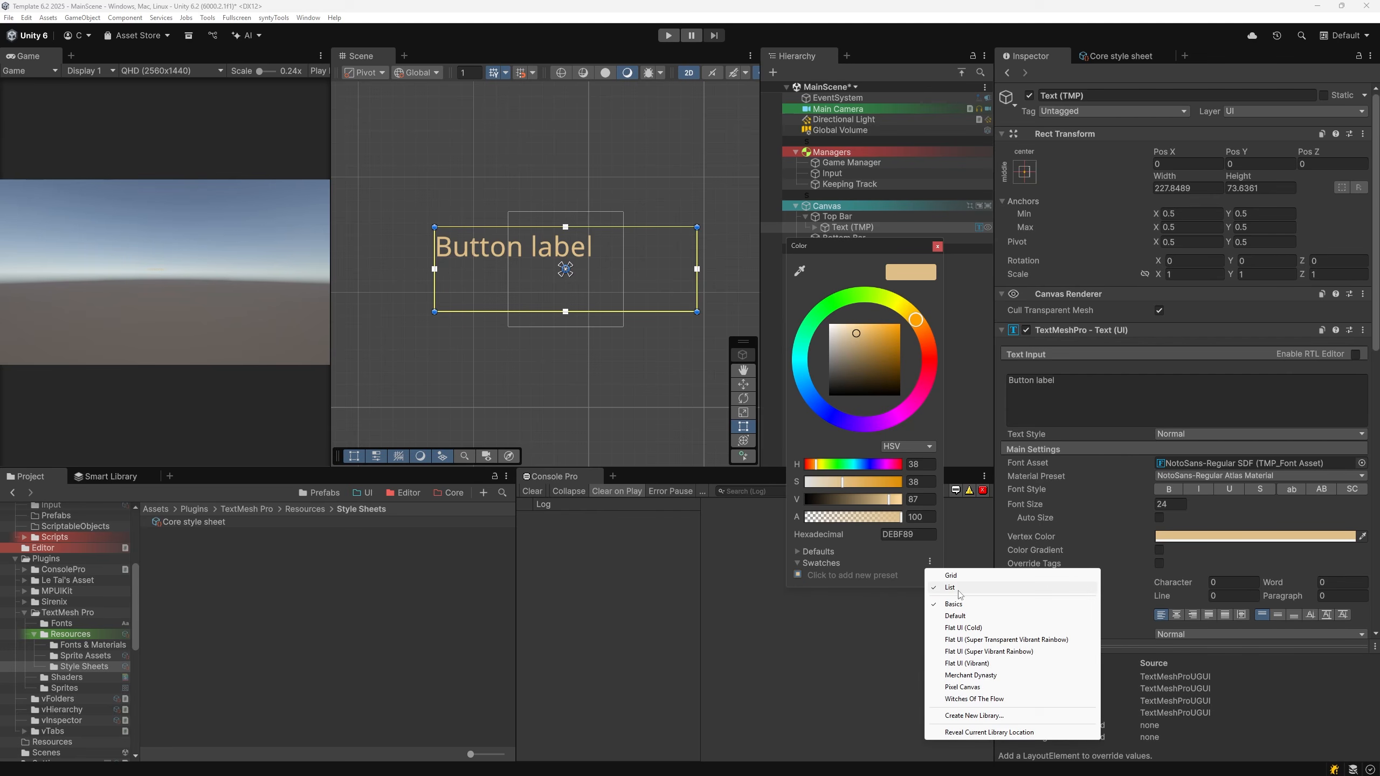
left_click(847, 567)
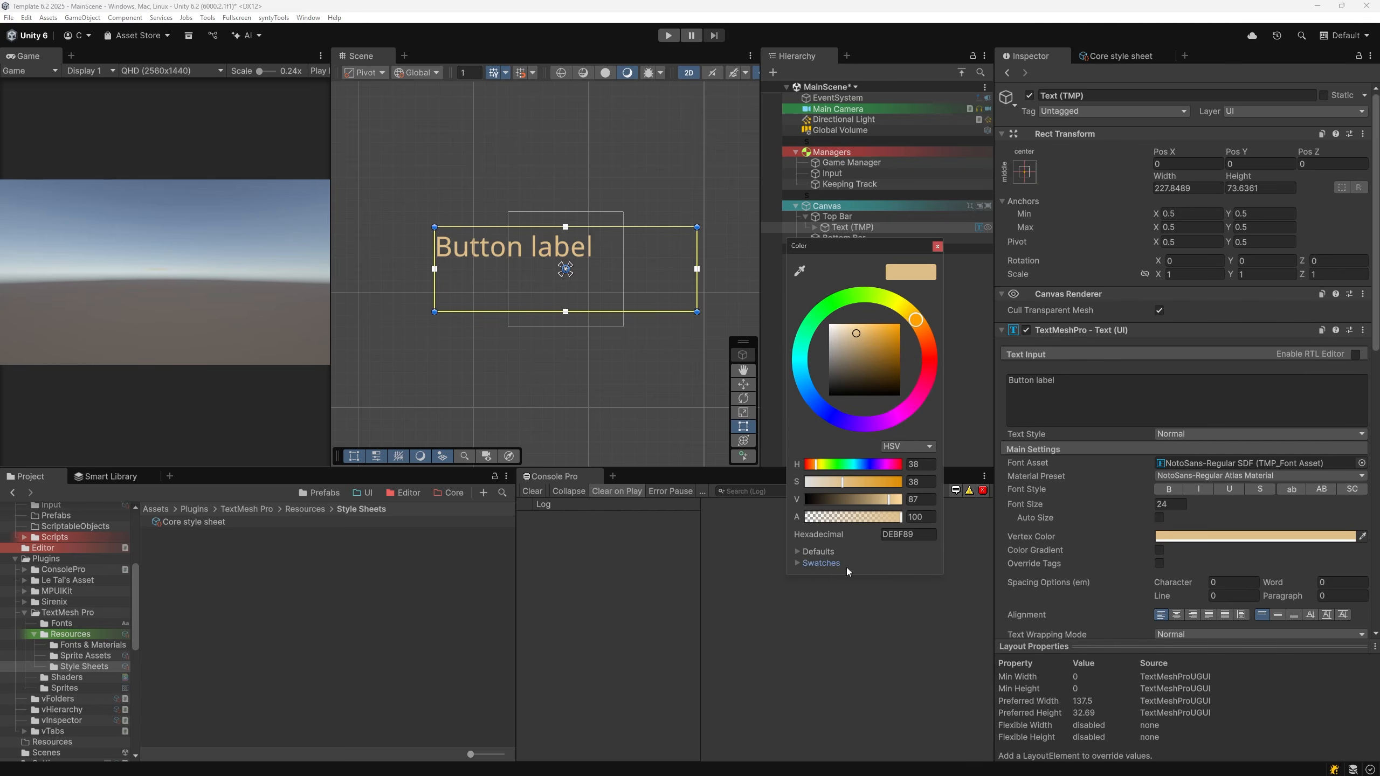
Step: Sample the colours 495435 and 8A8E48 and save them as swatches named Dark Green and Accent
left_click(799, 271)
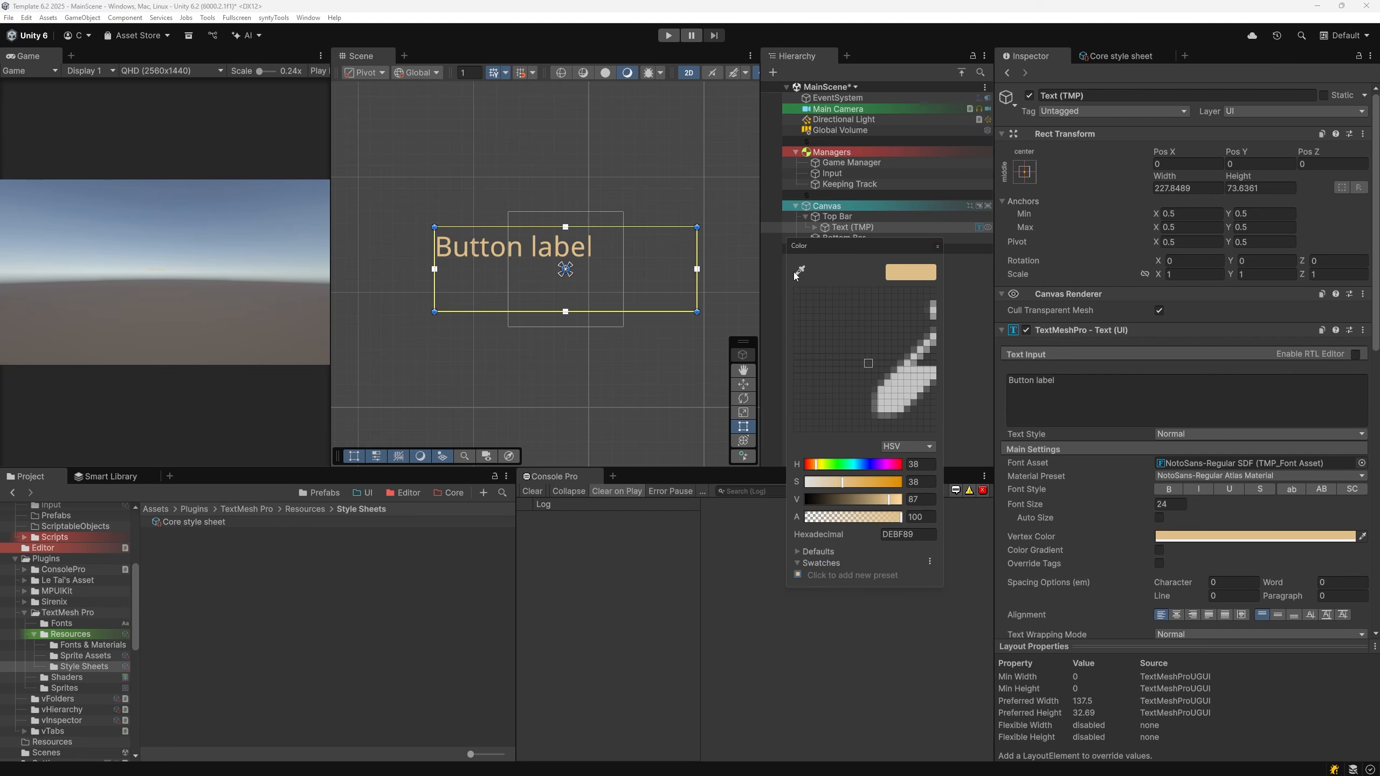
left_click(799, 575)
type("Dark Green")
key("Return")
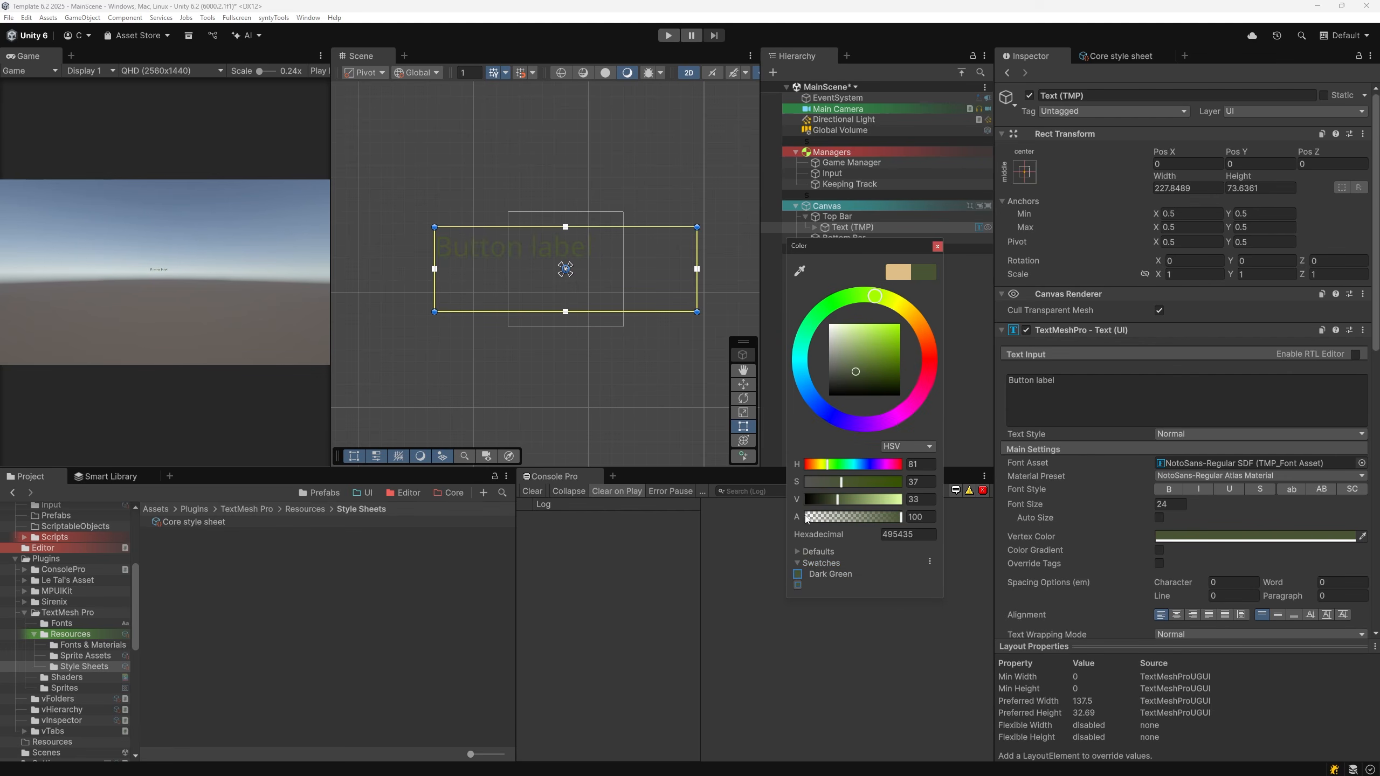
left_click(800, 271)
left_click(798, 585)
type("Accent")
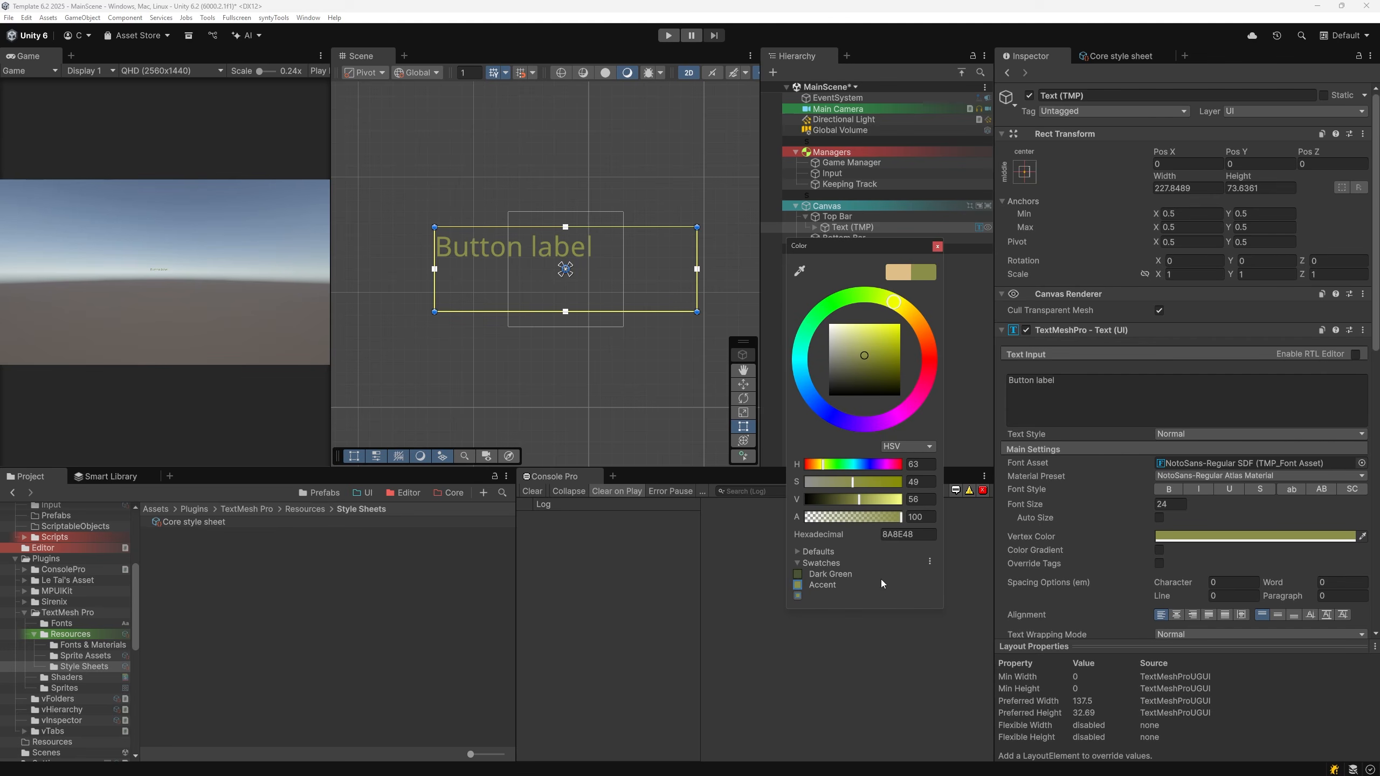
Step: Add unnamed light tan and orange-brown swatches, and save the sampled red 902E29 as Accent 2
left_click(799, 272)
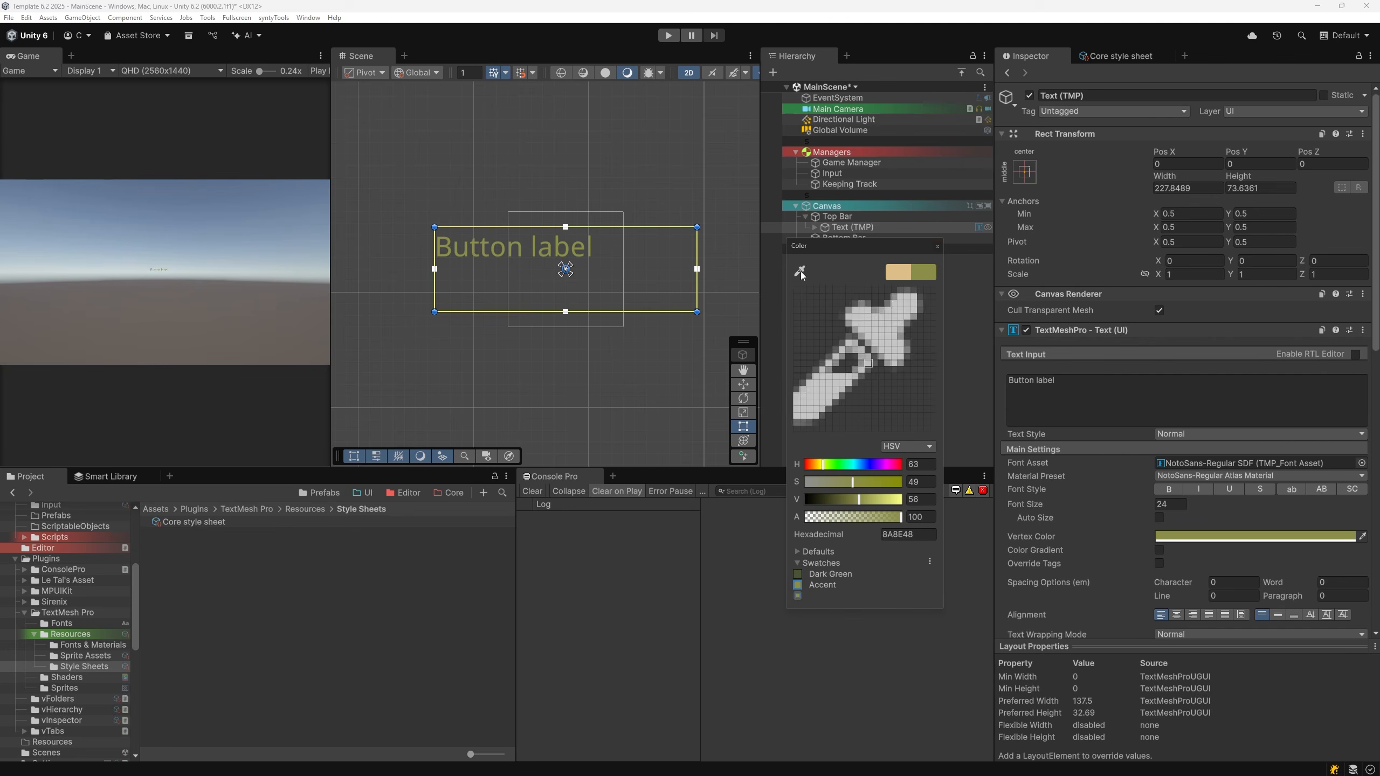
left_click(798, 596)
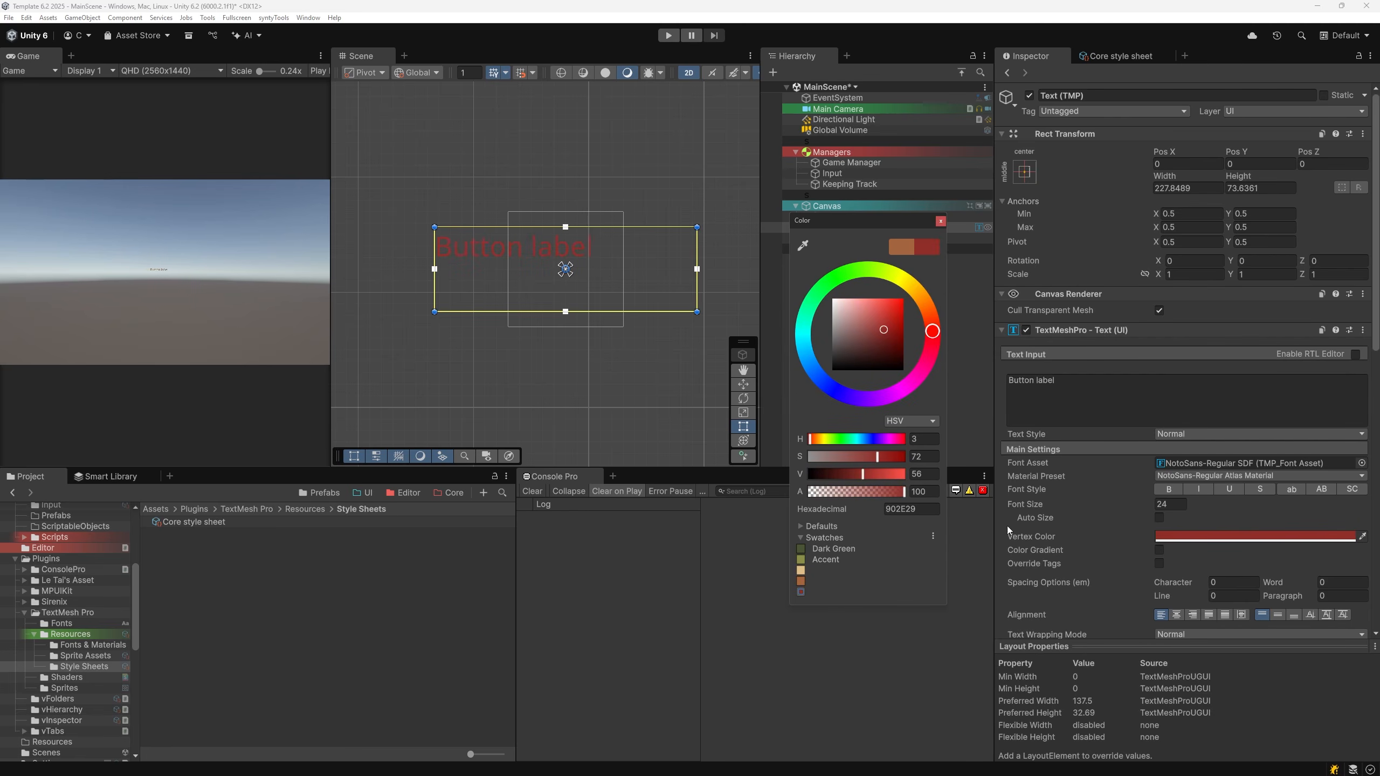
left_click(802, 592)
type("Accent 2")
Step: Sample the near-black colour 24171B and save it as a swatch named Background
left_click(803, 246)
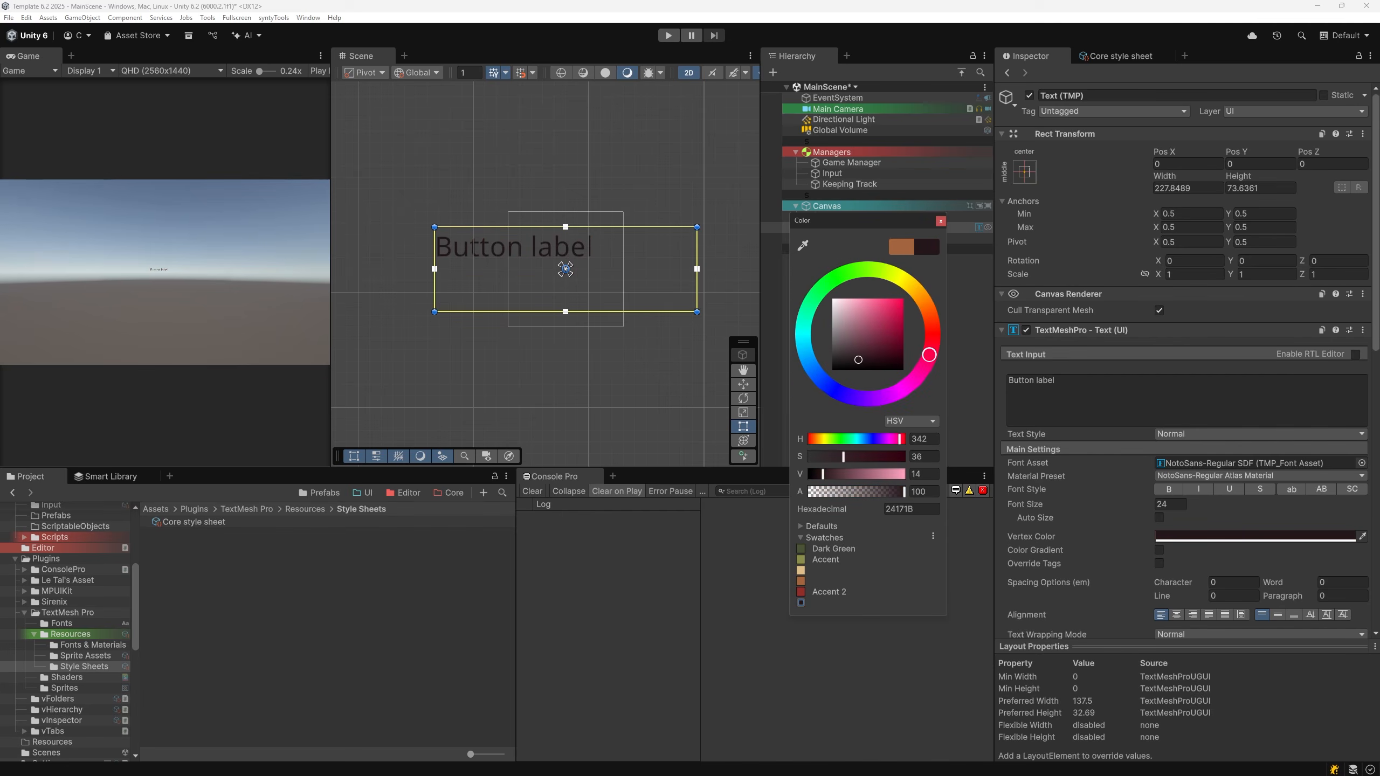
left_click(831, 603)
type("Background")
Step: Save the sampled colours 5D453E and 907C68 as swatches named Neutrals and Light Neutrals, and try the Dark Green and Accent swatches on the text
left_click(803, 246)
left_click(801, 613)
type("N")
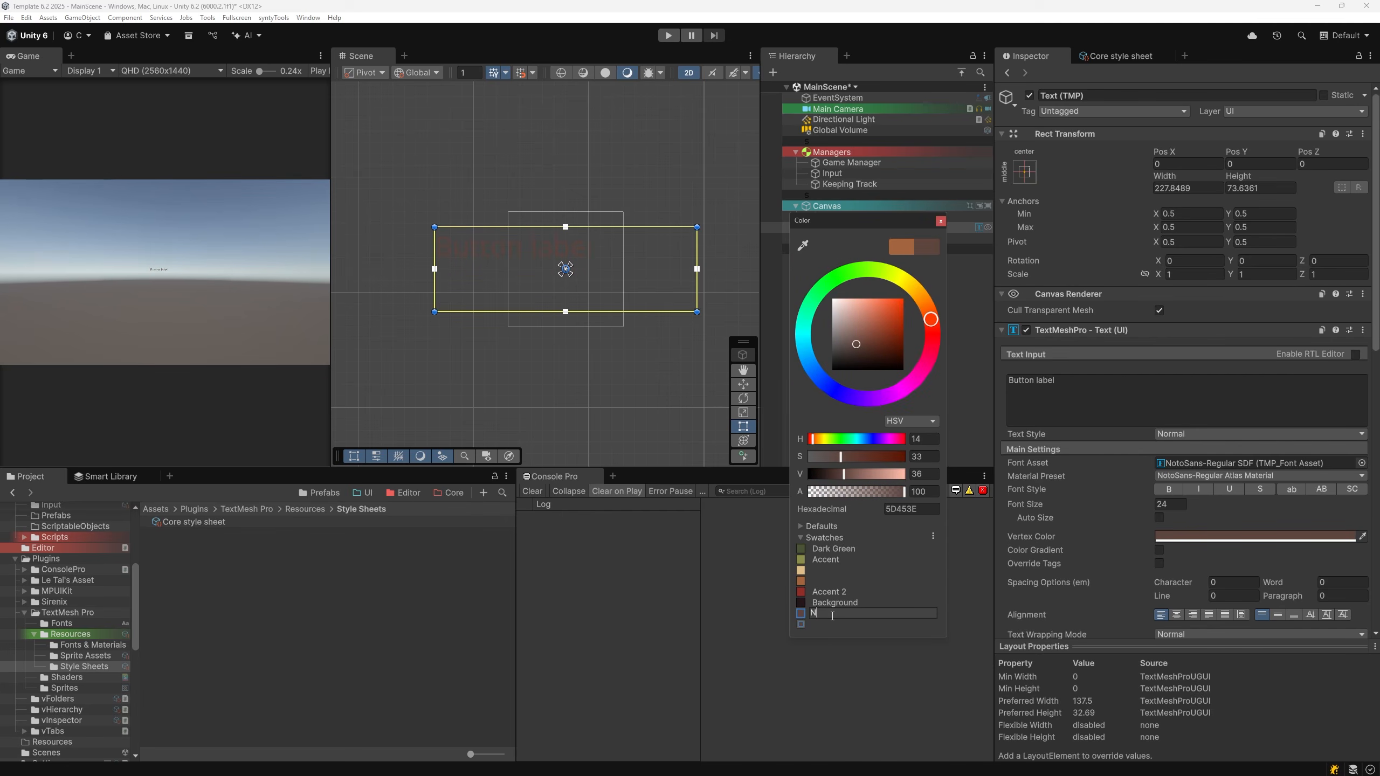
type("eutrals")
key("Return")
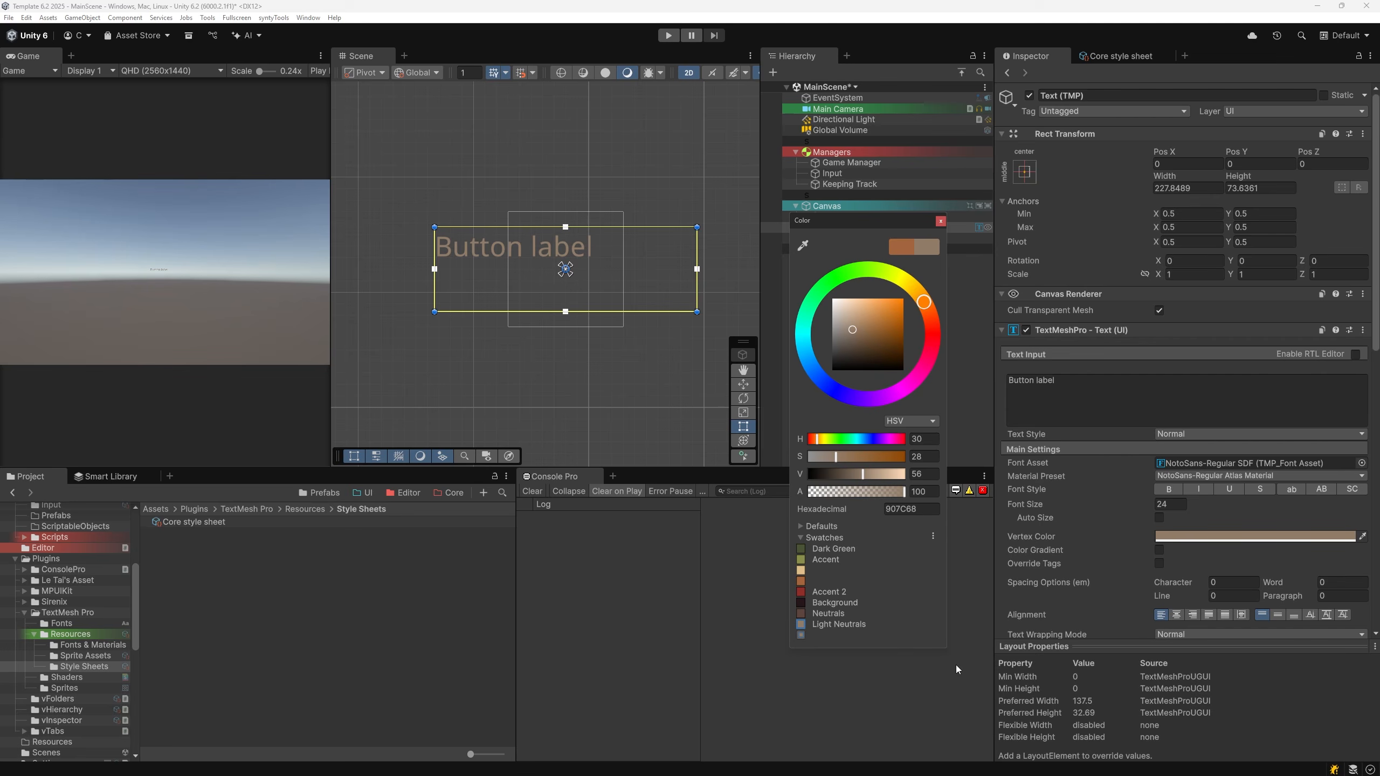
left_click(837, 546)
left_click(836, 559)
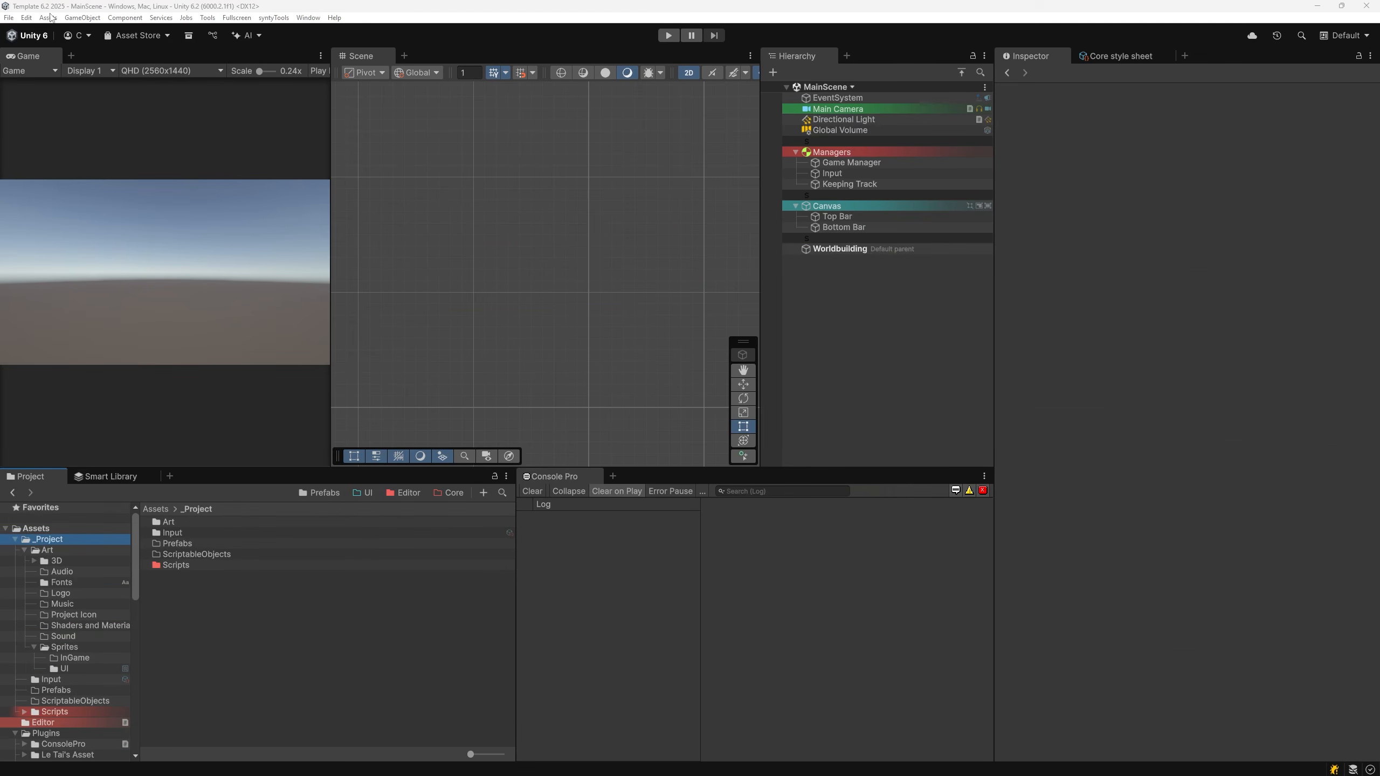
Step: Set the C# project generation root namespace to the author's first name in the project's Editor settings
left_click(26, 17)
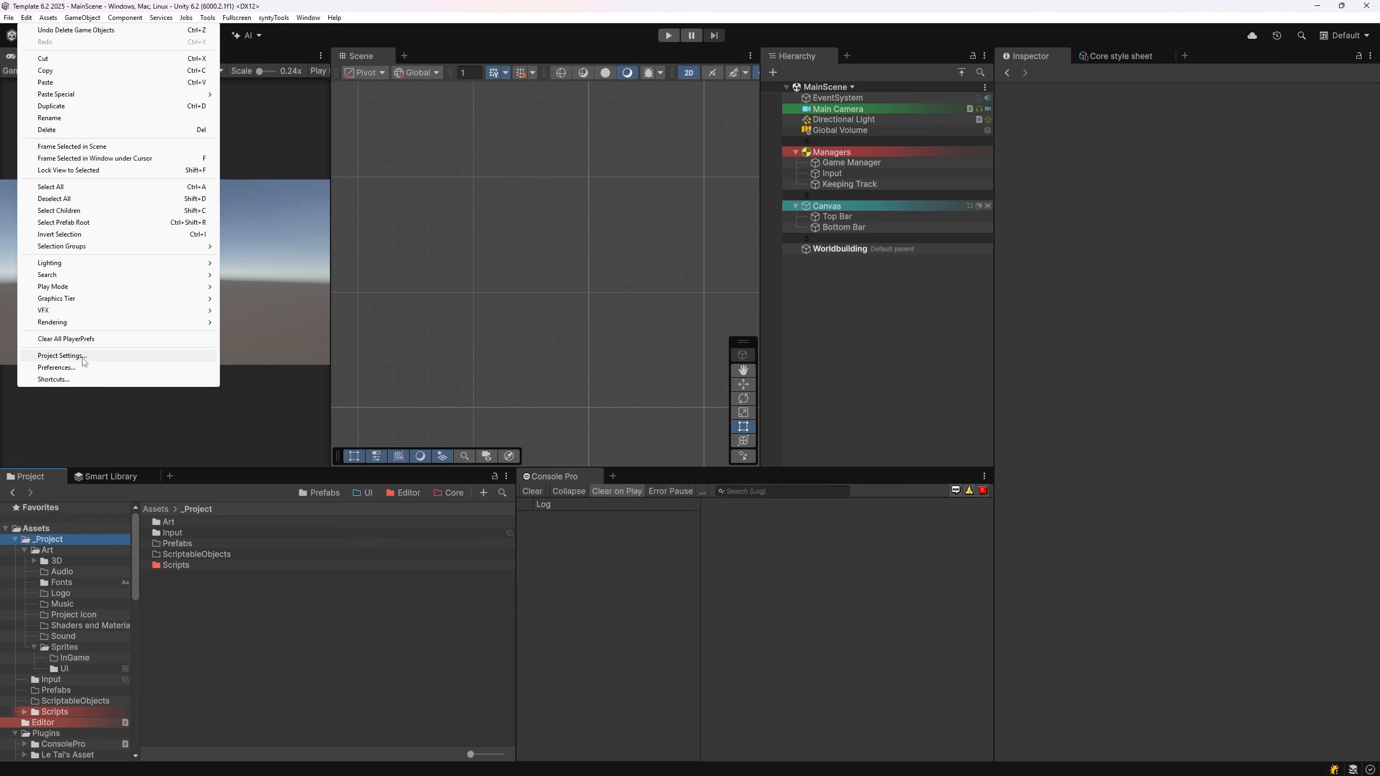
left_click(62, 355)
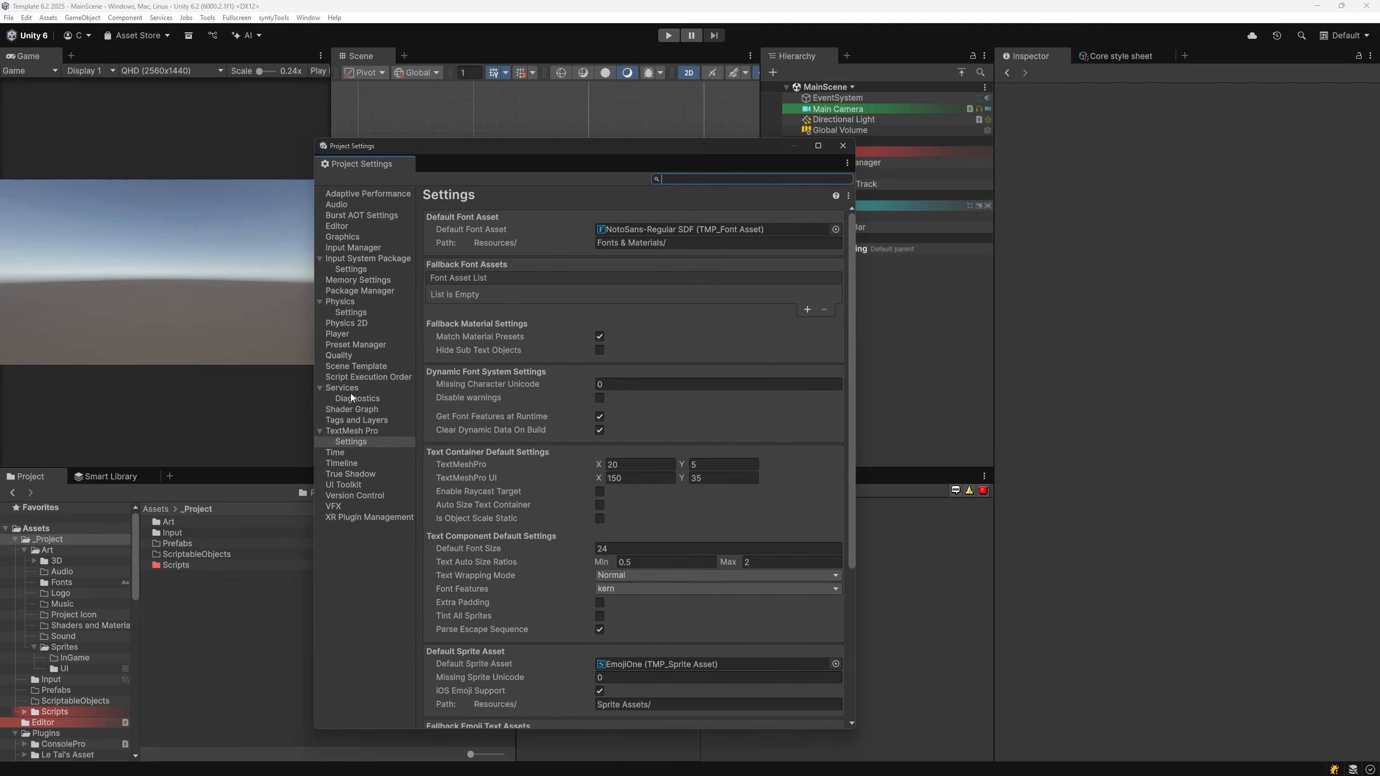
left_click(339, 225)
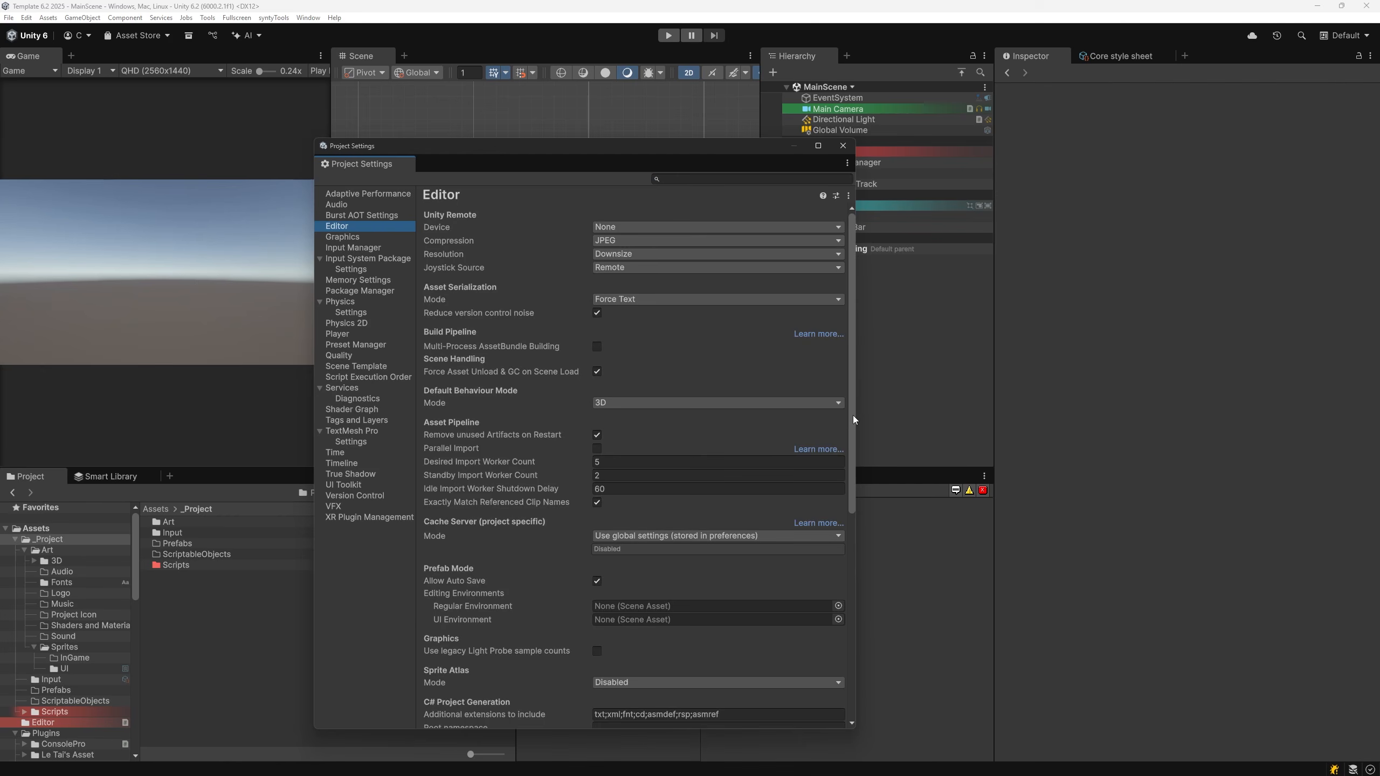
left_click_drag(853, 415, 855, 573)
left_click(627, 447)
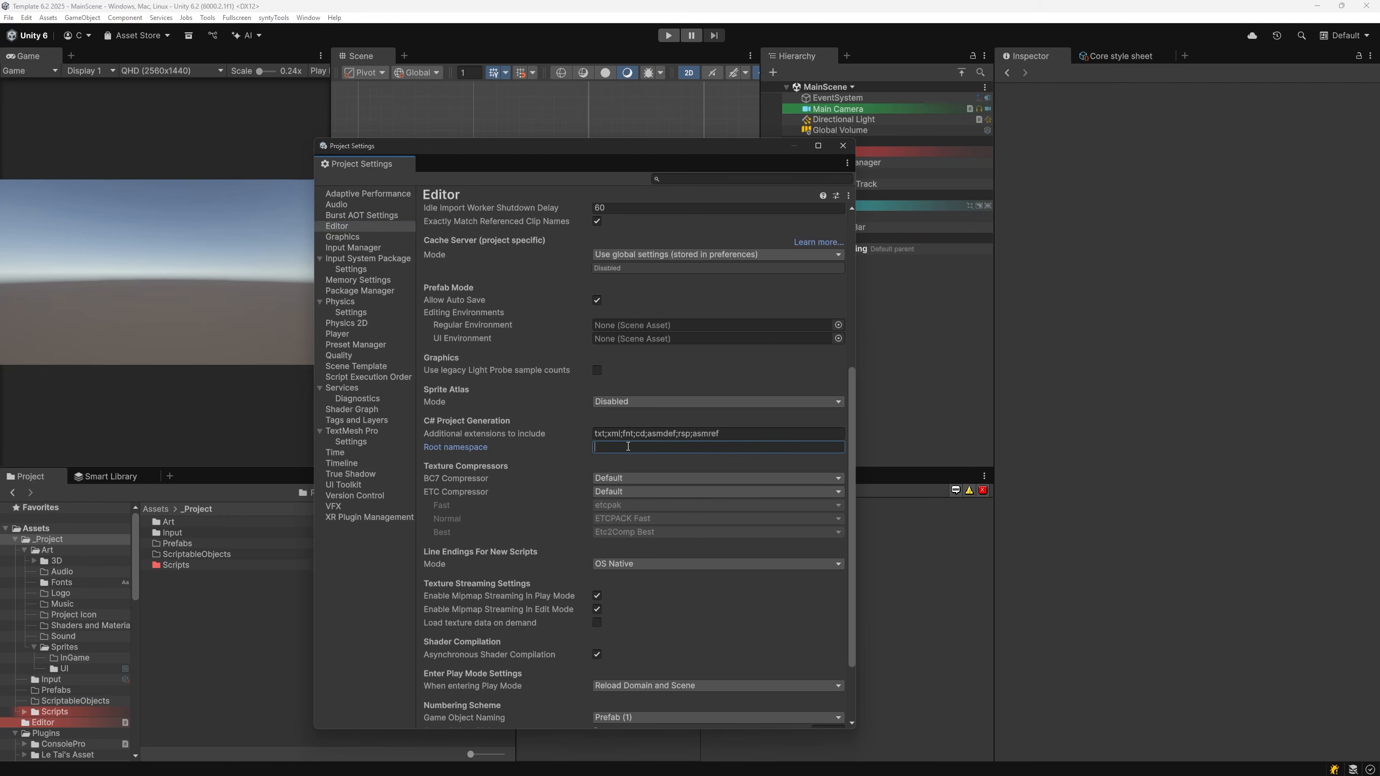
type("Christina")
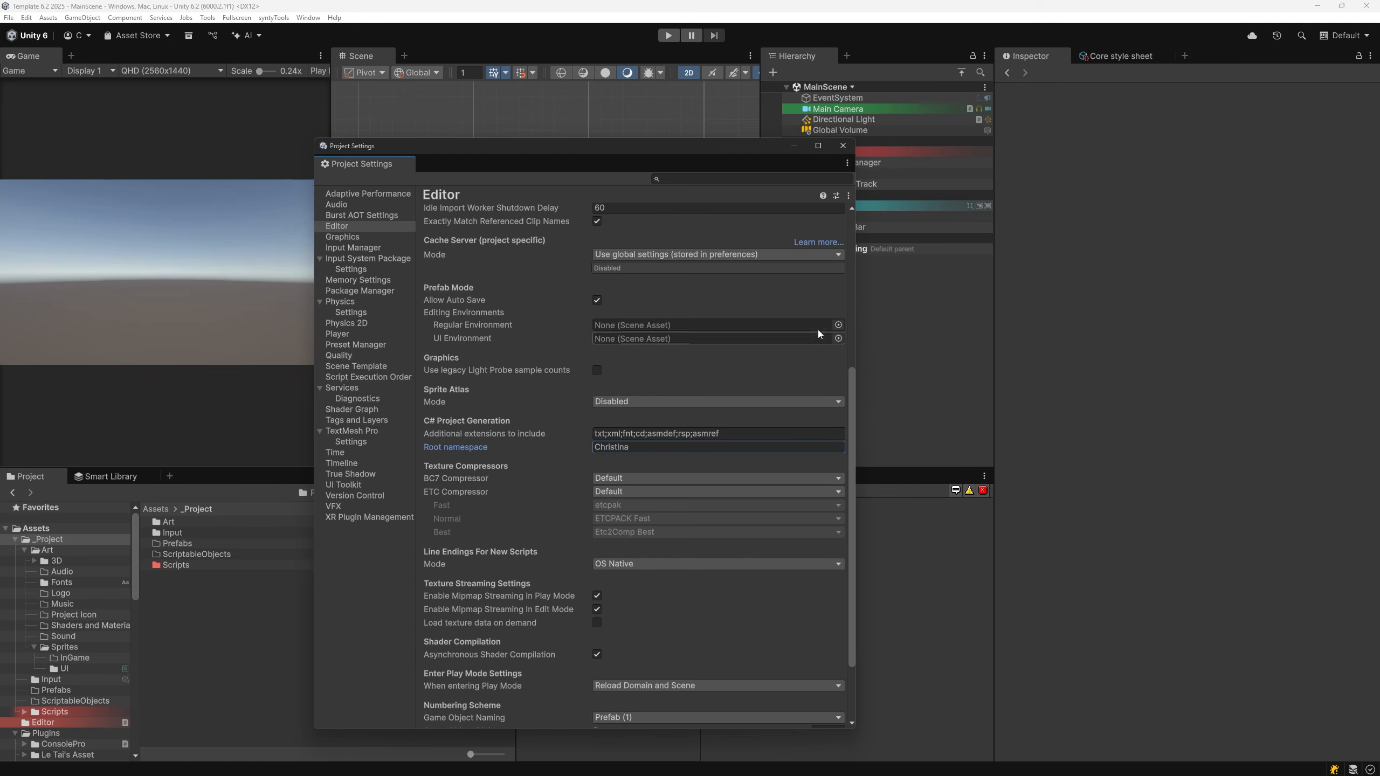
Step: Search the project settings for Root Namespace, and clear the search
left_click(700, 181)
type("Ro")
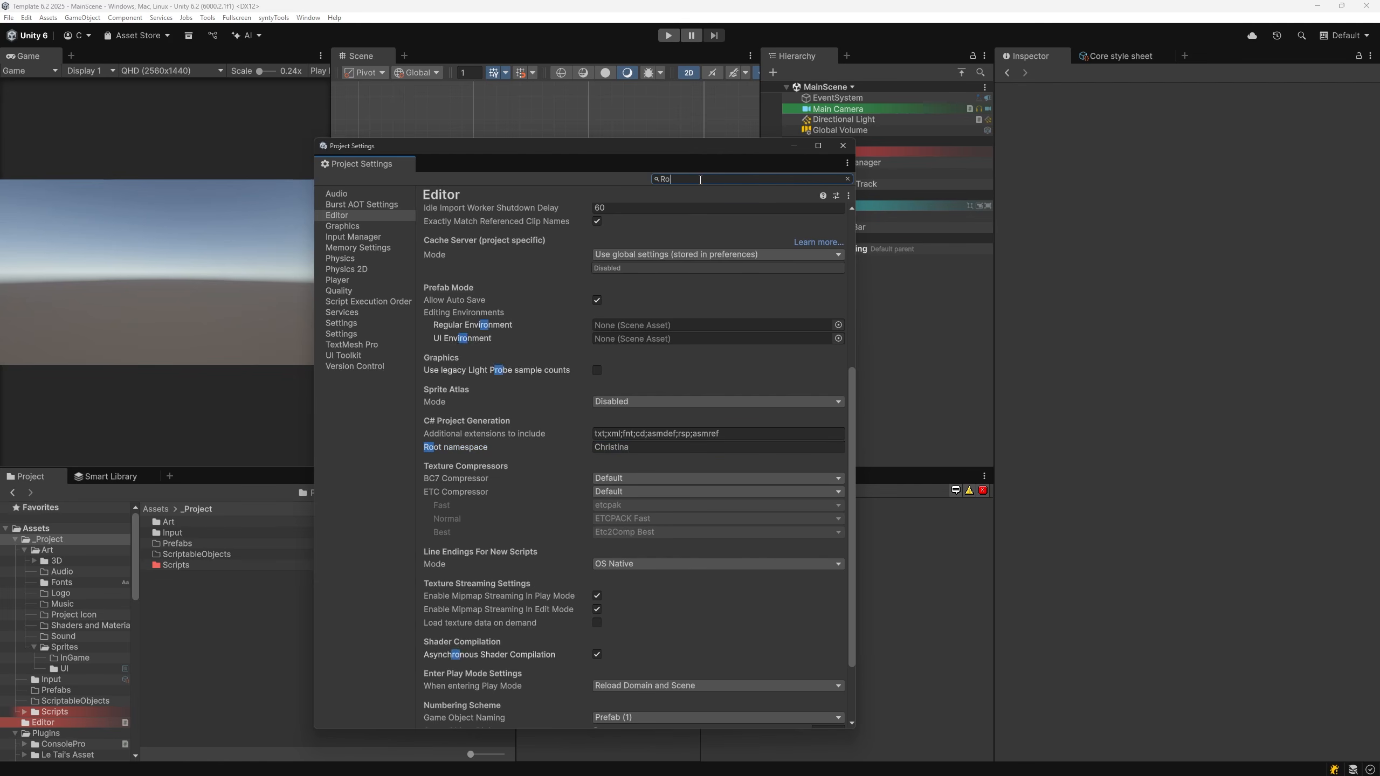
type("ot Namespace")
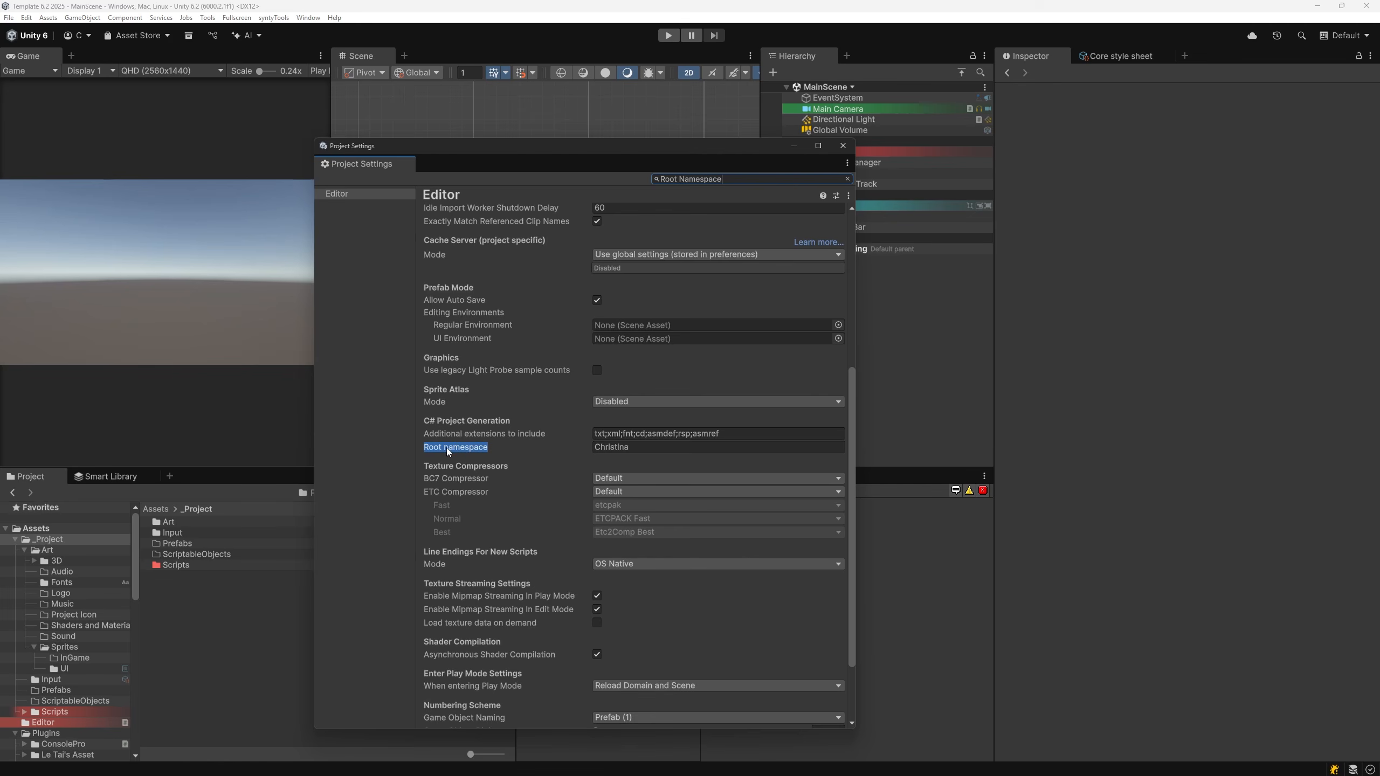
key("ctrl+a")
key("BackSpace")
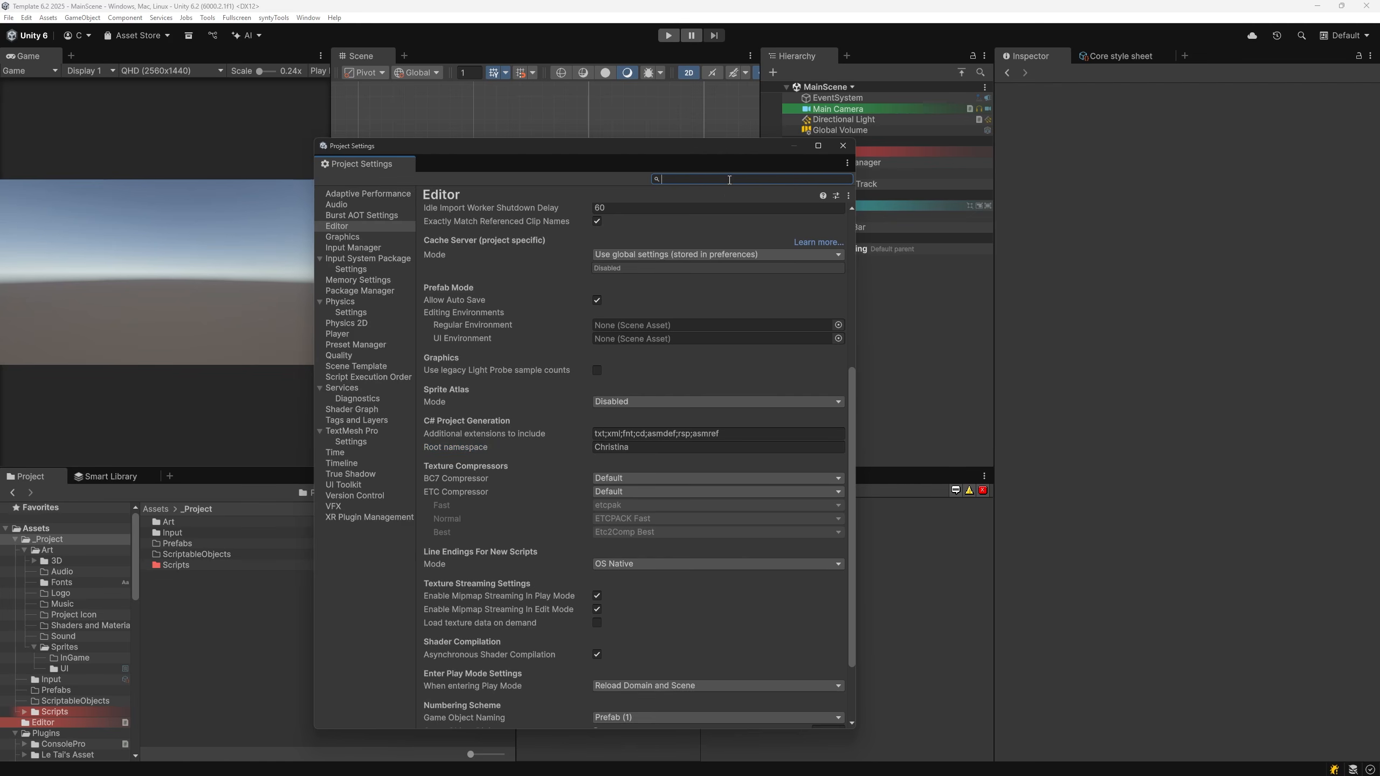
Step: Set the company name to Giggly Guineapig Games in the Player settings
left_click(340, 334)
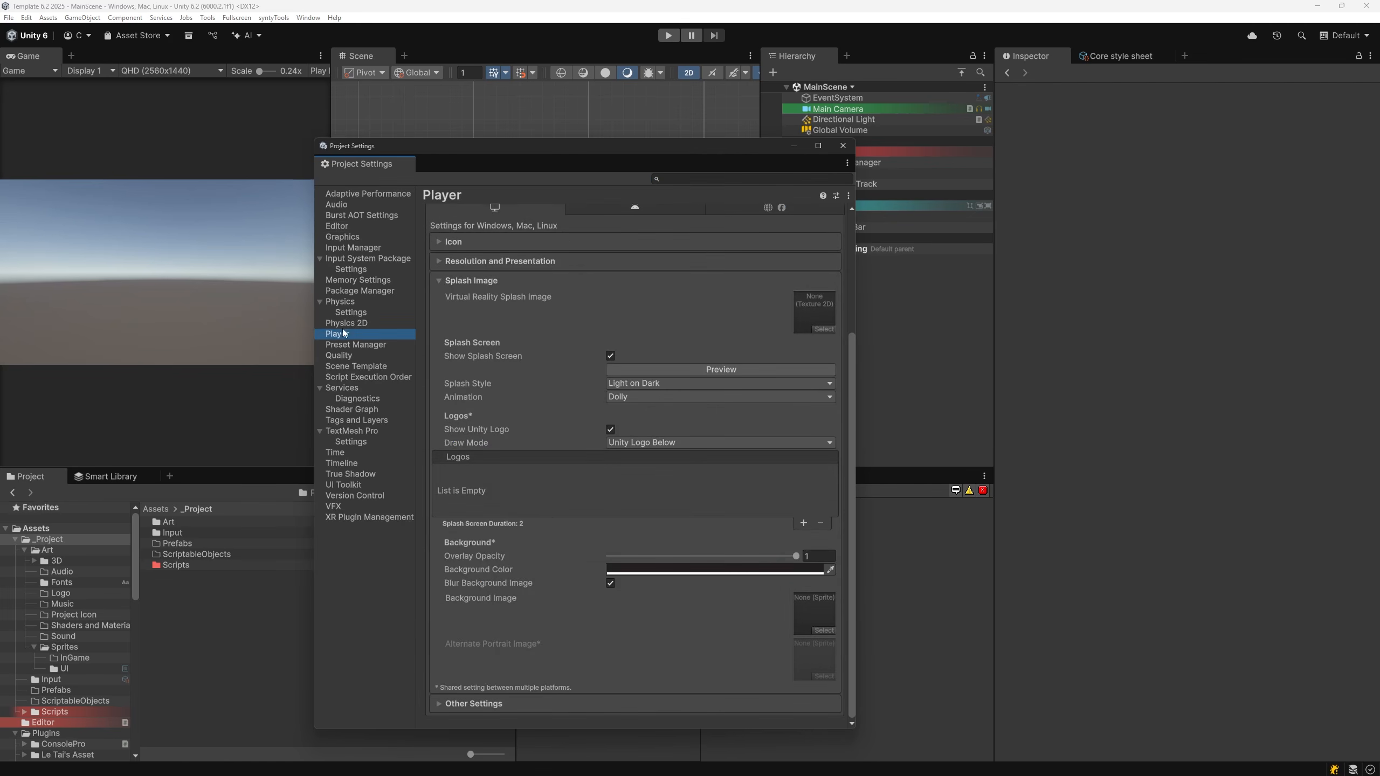
scroll(563, 330, "up", 5)
left_click(624, 216)
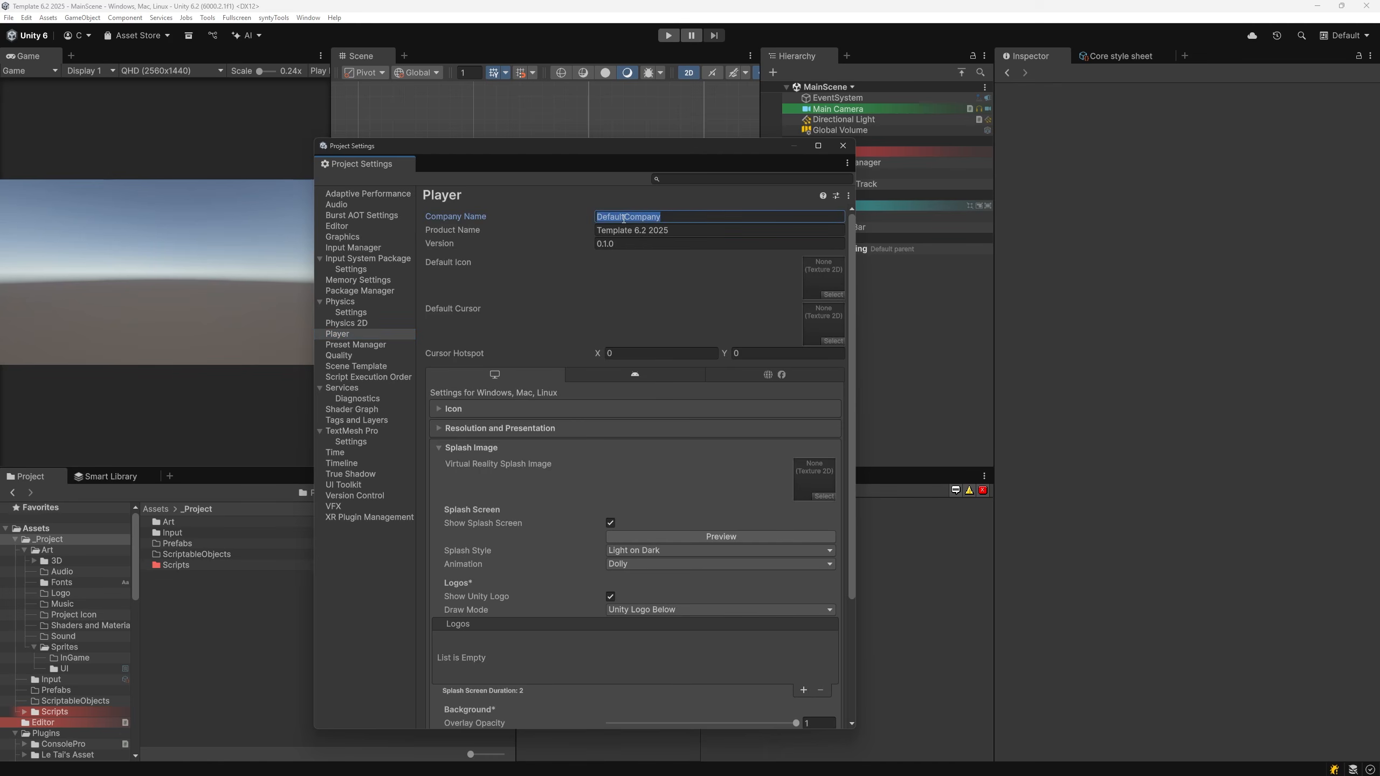
type("Giggly Guineapig Games")
Step: Toggle the splash screen option off and back on in the Player settings, and preview the splash screen
left_click_drag(849, 280, 853, 430)
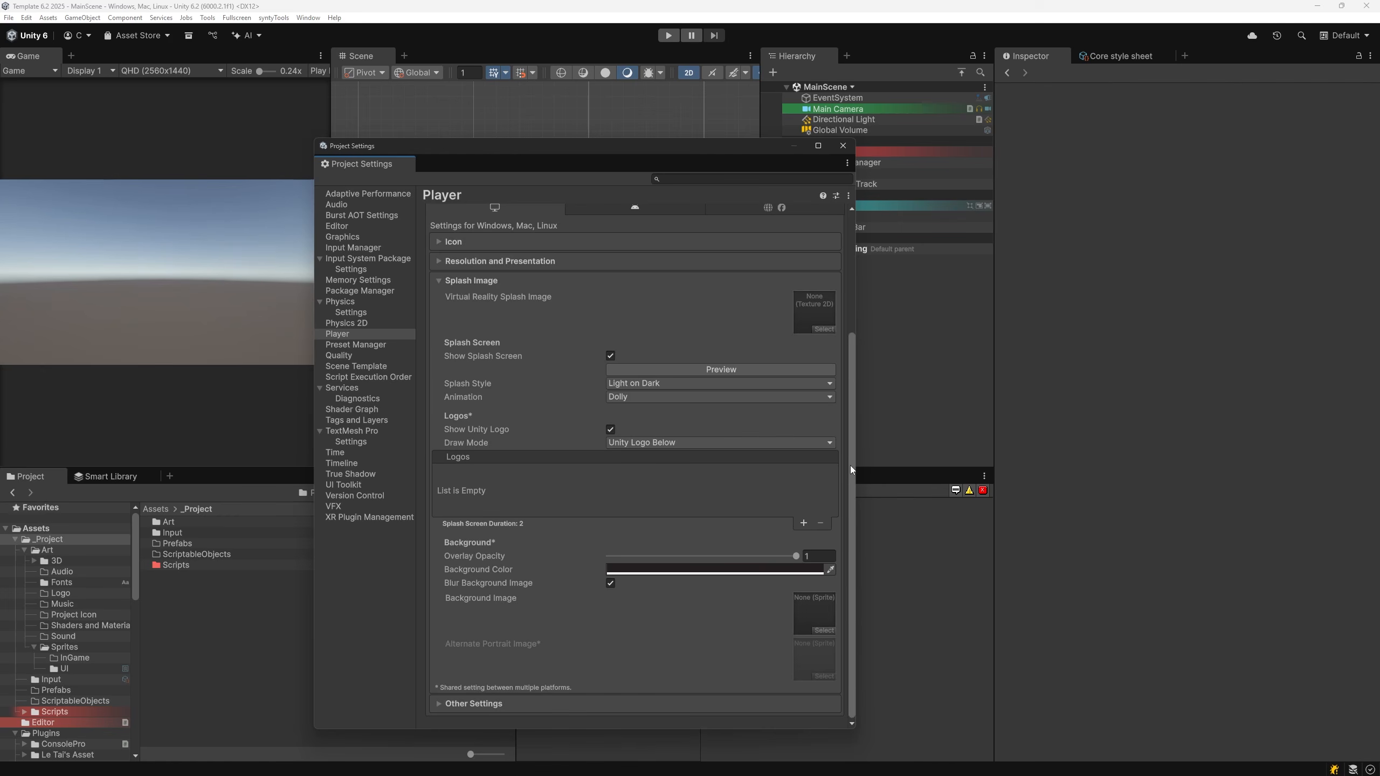
left_click(610, 357)
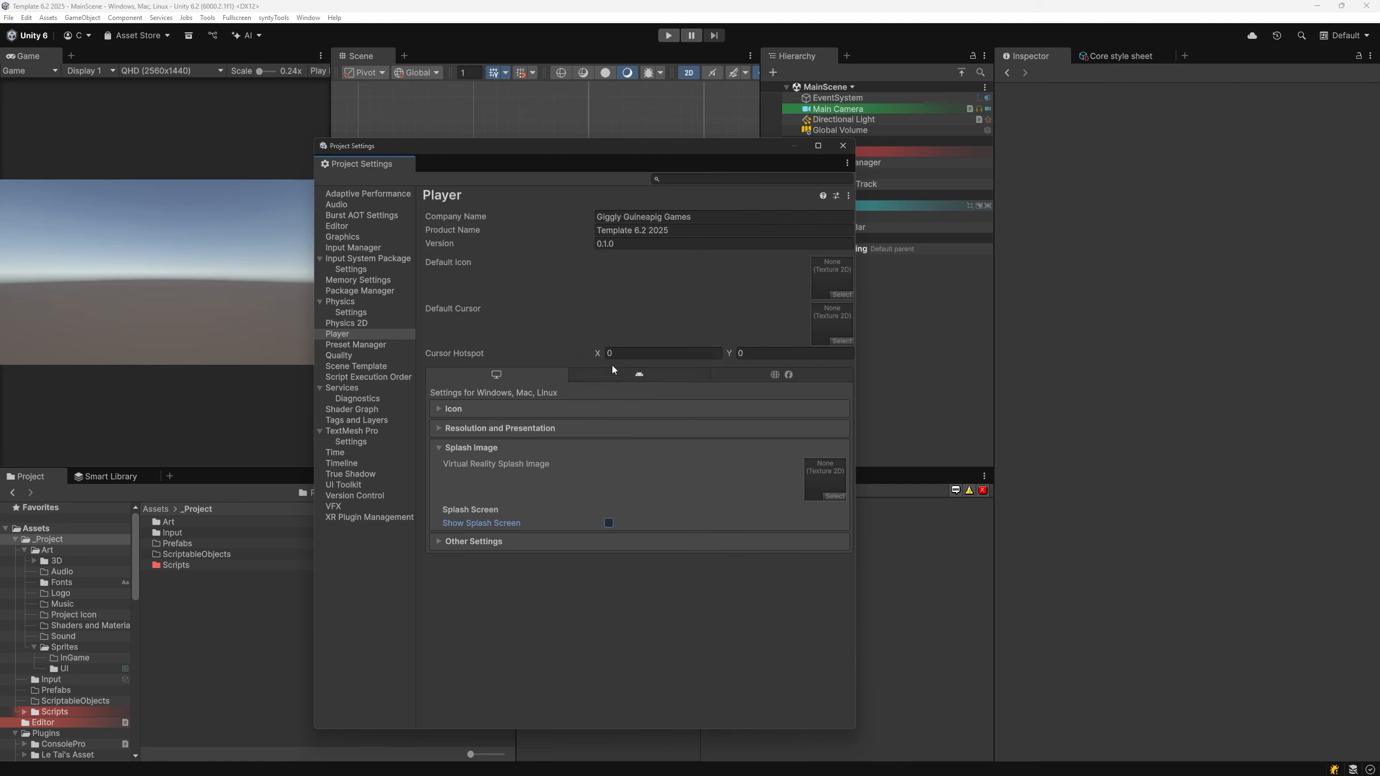
left_click(609, 523)
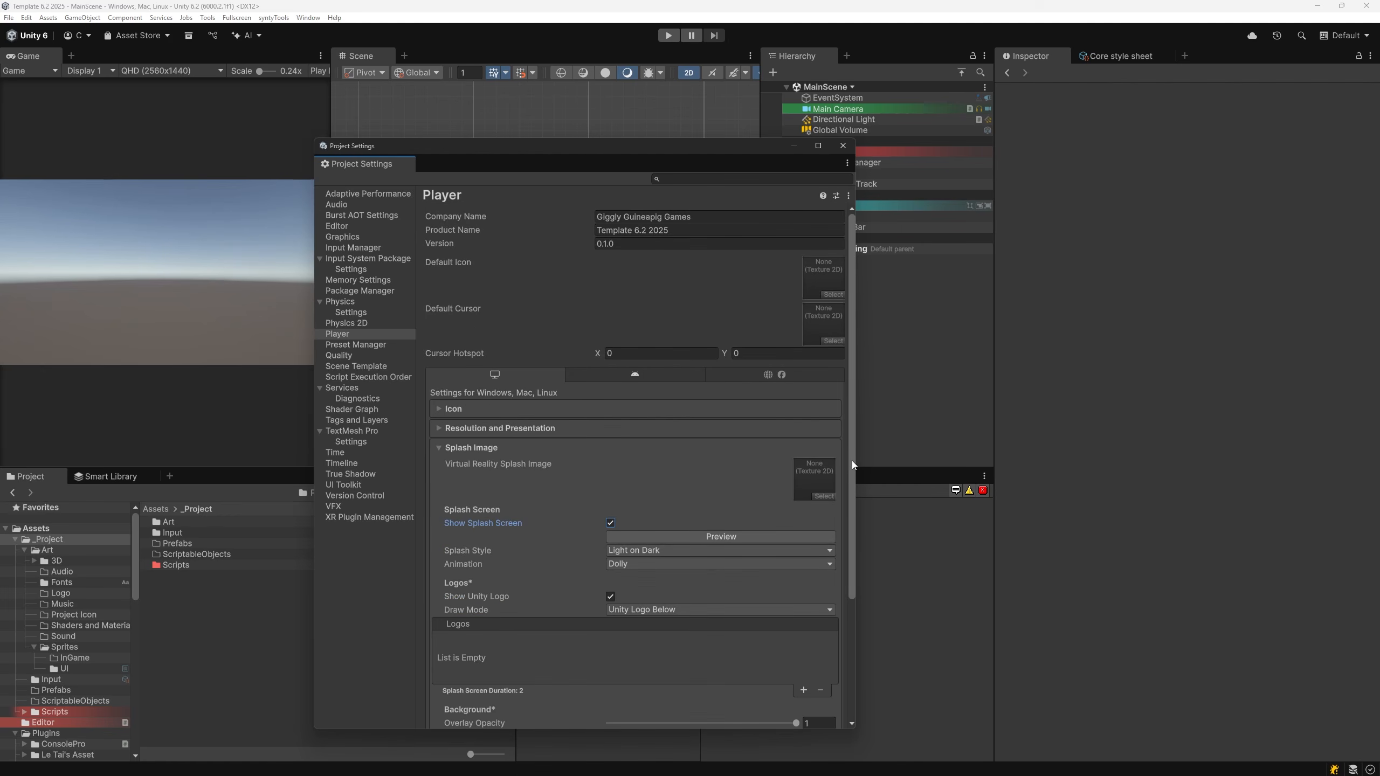
left_click_drag(852, 464, 863, 606)
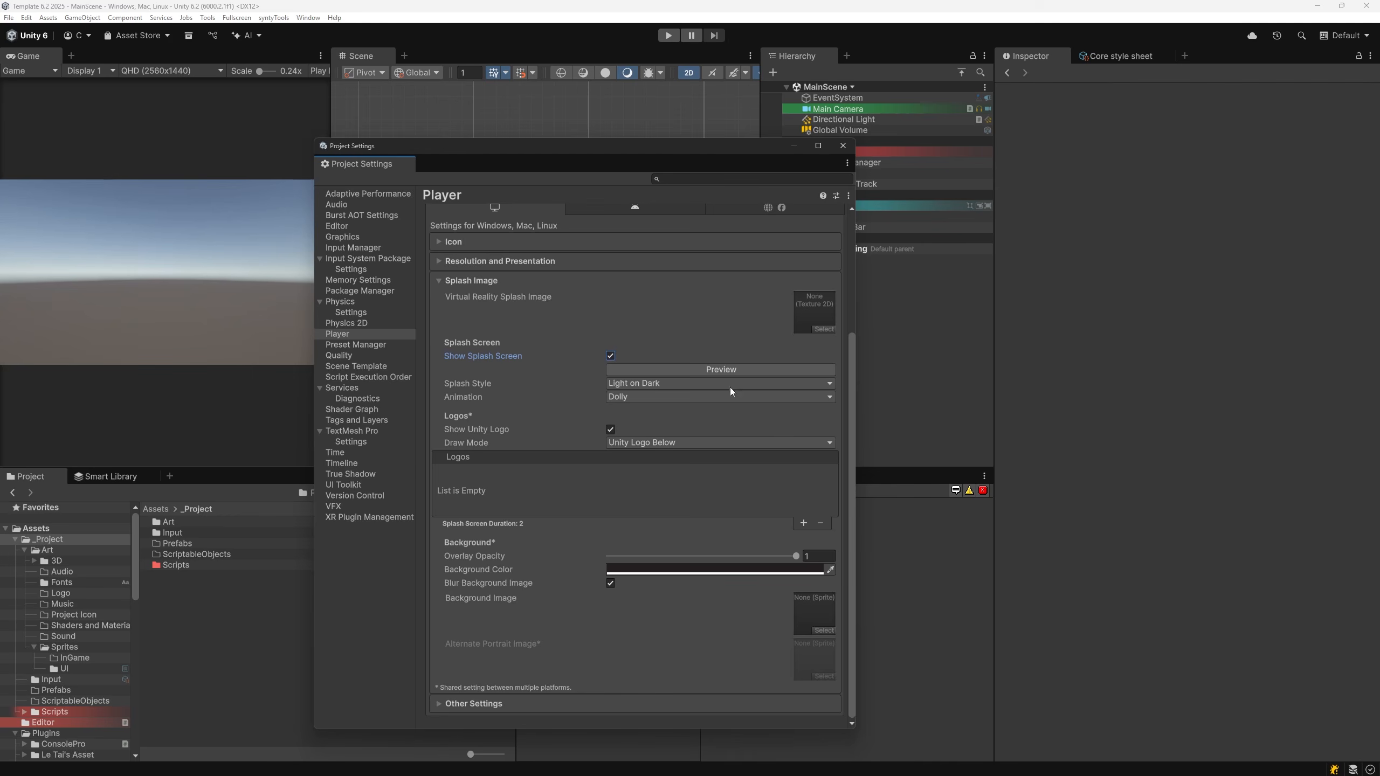
left_click(719, 372)
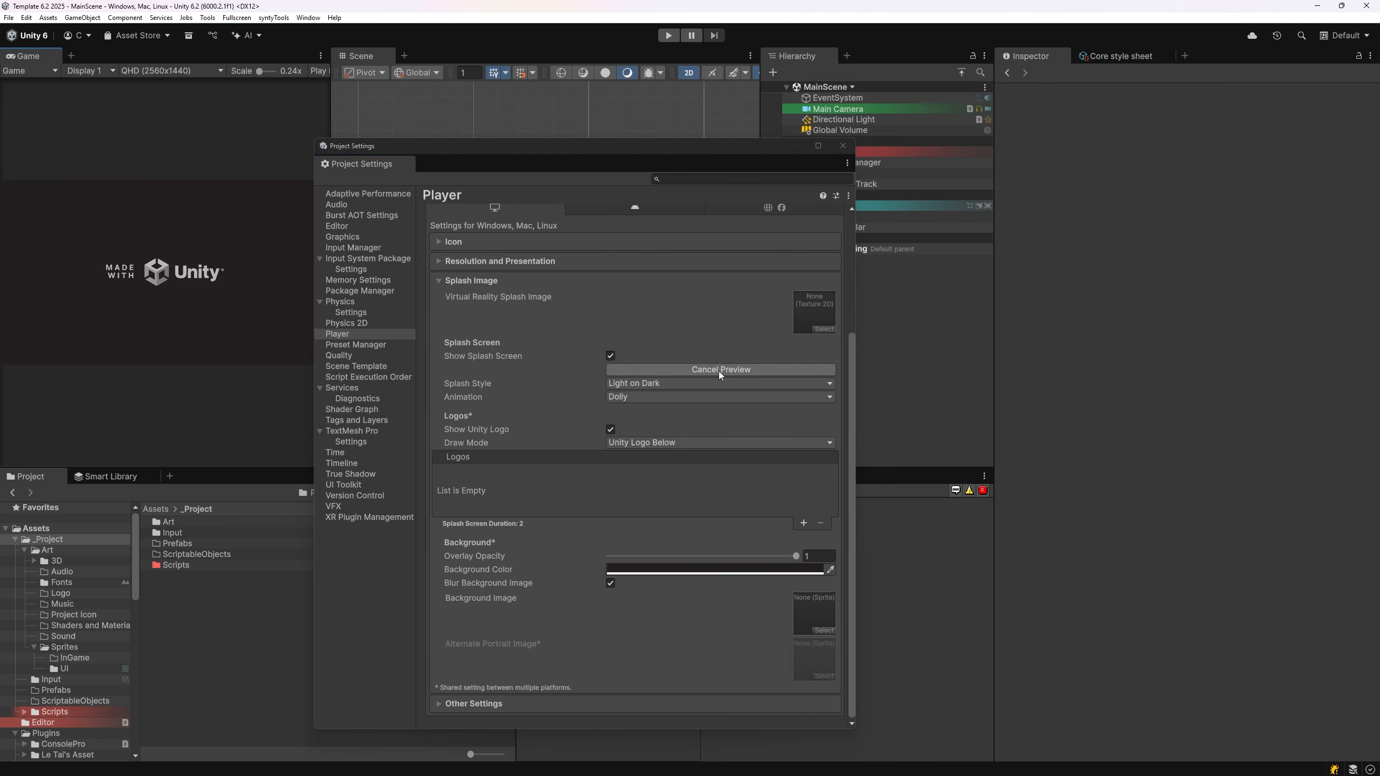
Step: Configure the splash screen with Static animation and the Dark on Light style, and disable the Unity logo
left_click(638, 397)
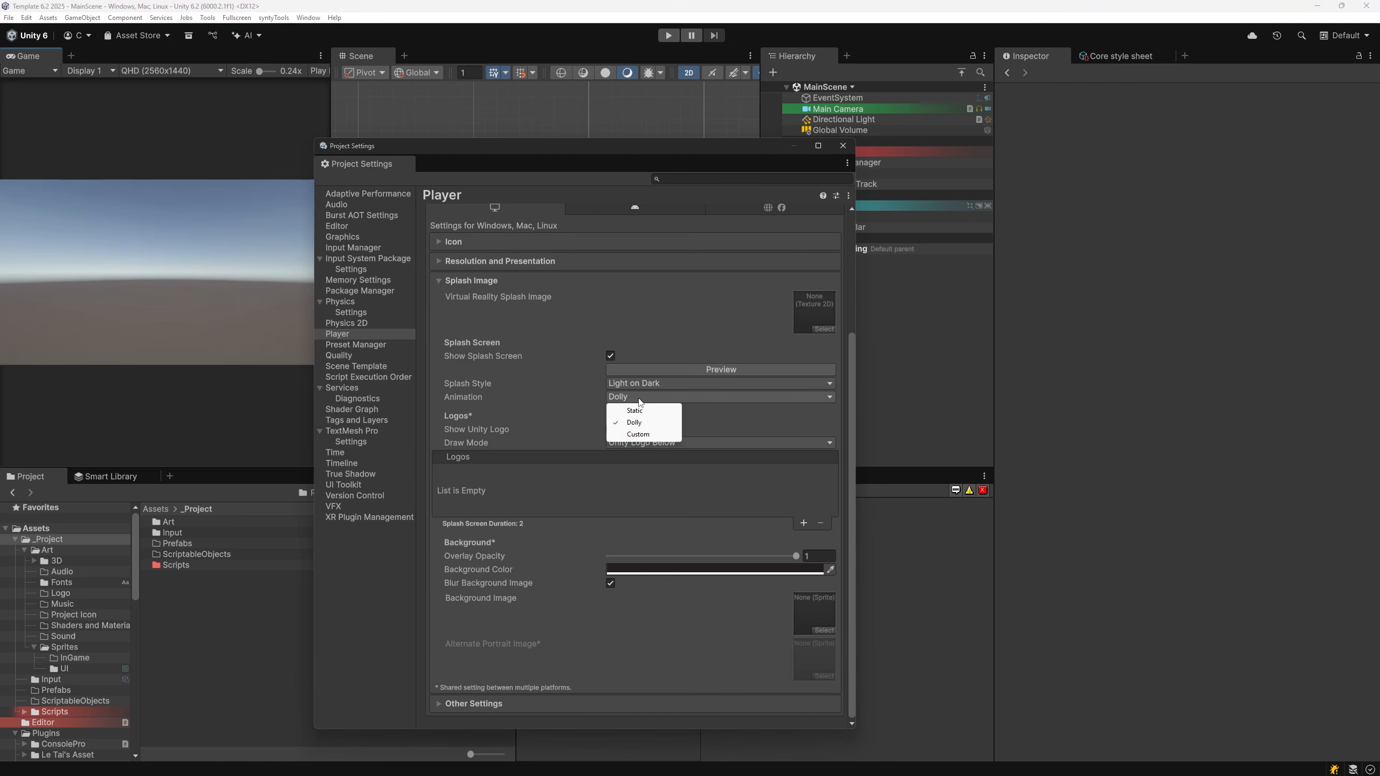
left_click(637, 411)
left_click(656, 383)
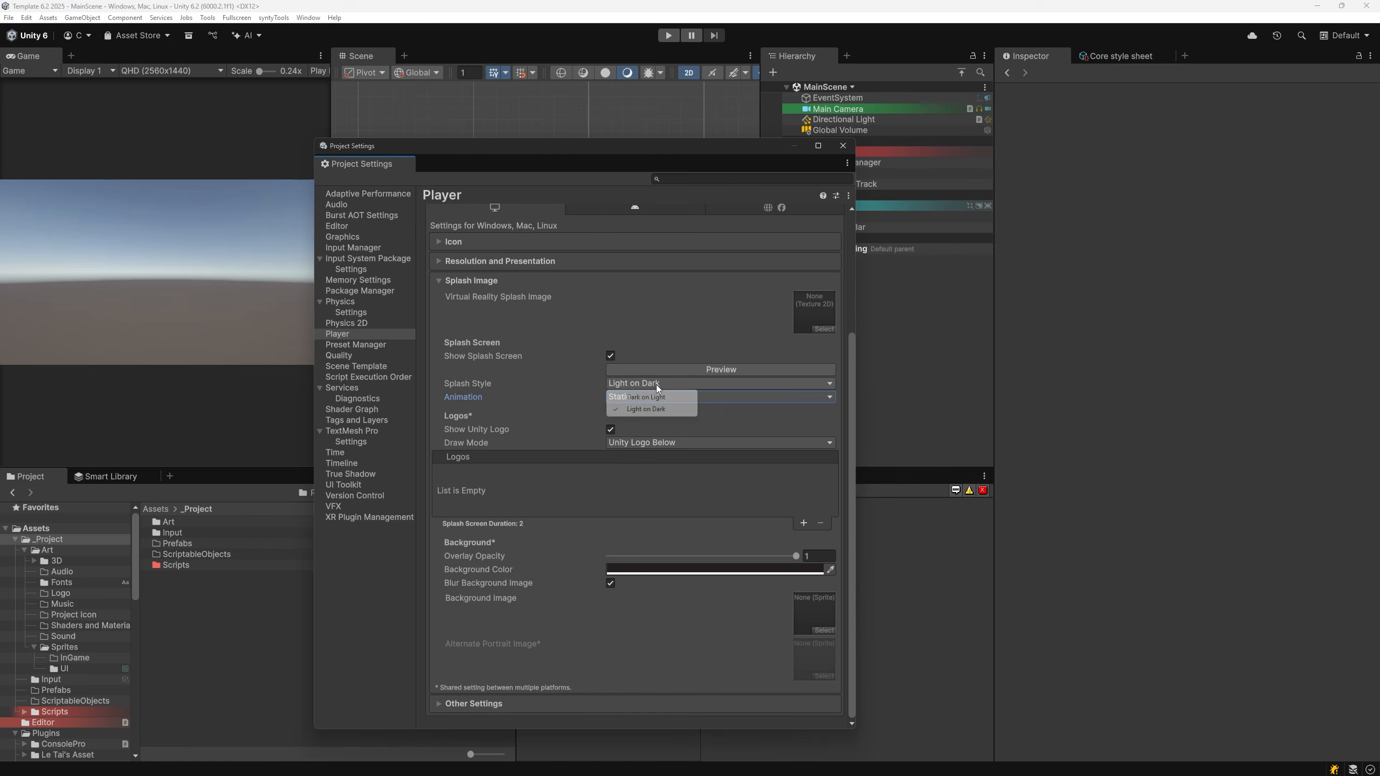
left_click(659, 398)
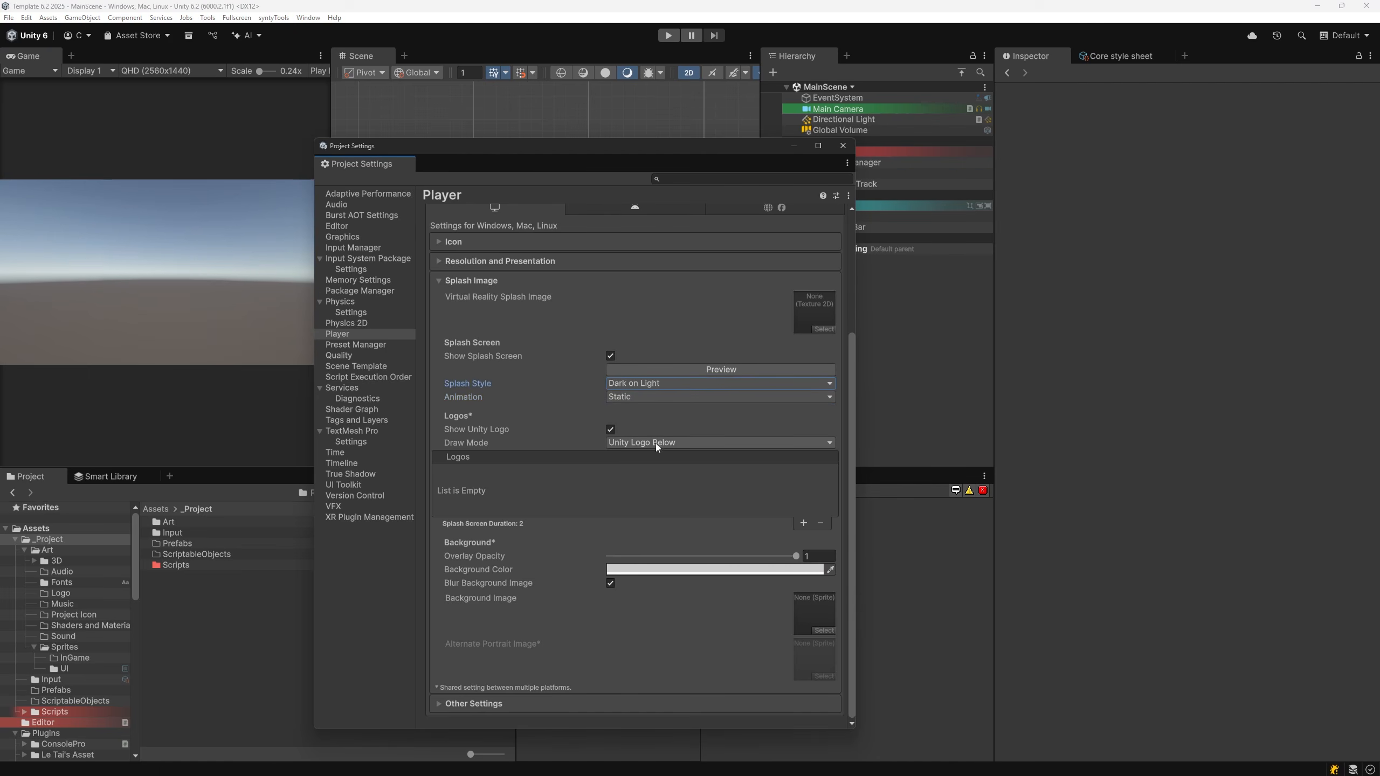
left_click(610, 429)
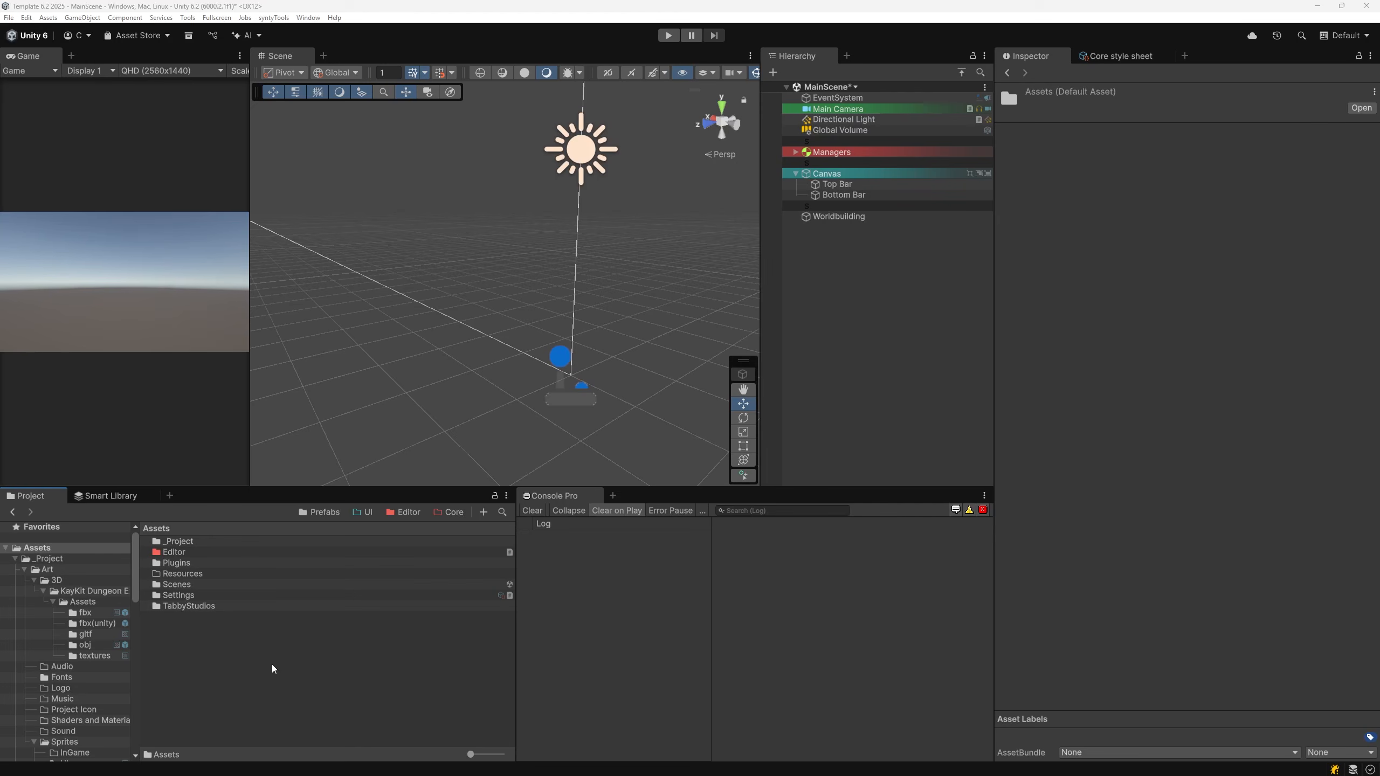
Step: Import the Maximus UI script folder into Scripts/UI and the Utils folder into Scripts/Helpers
scroll(81, 646, "down", 5)
left_click(24, 605)
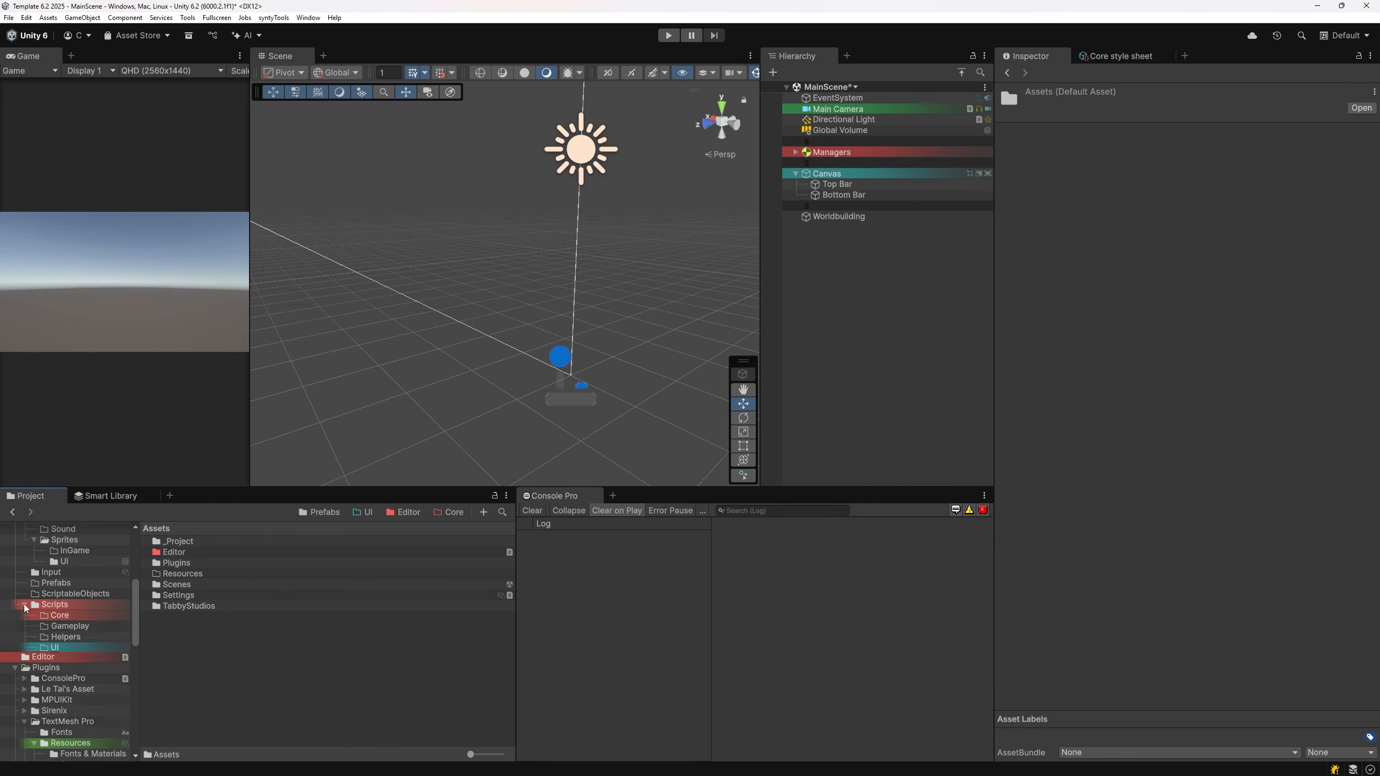
left_click(53, 649)
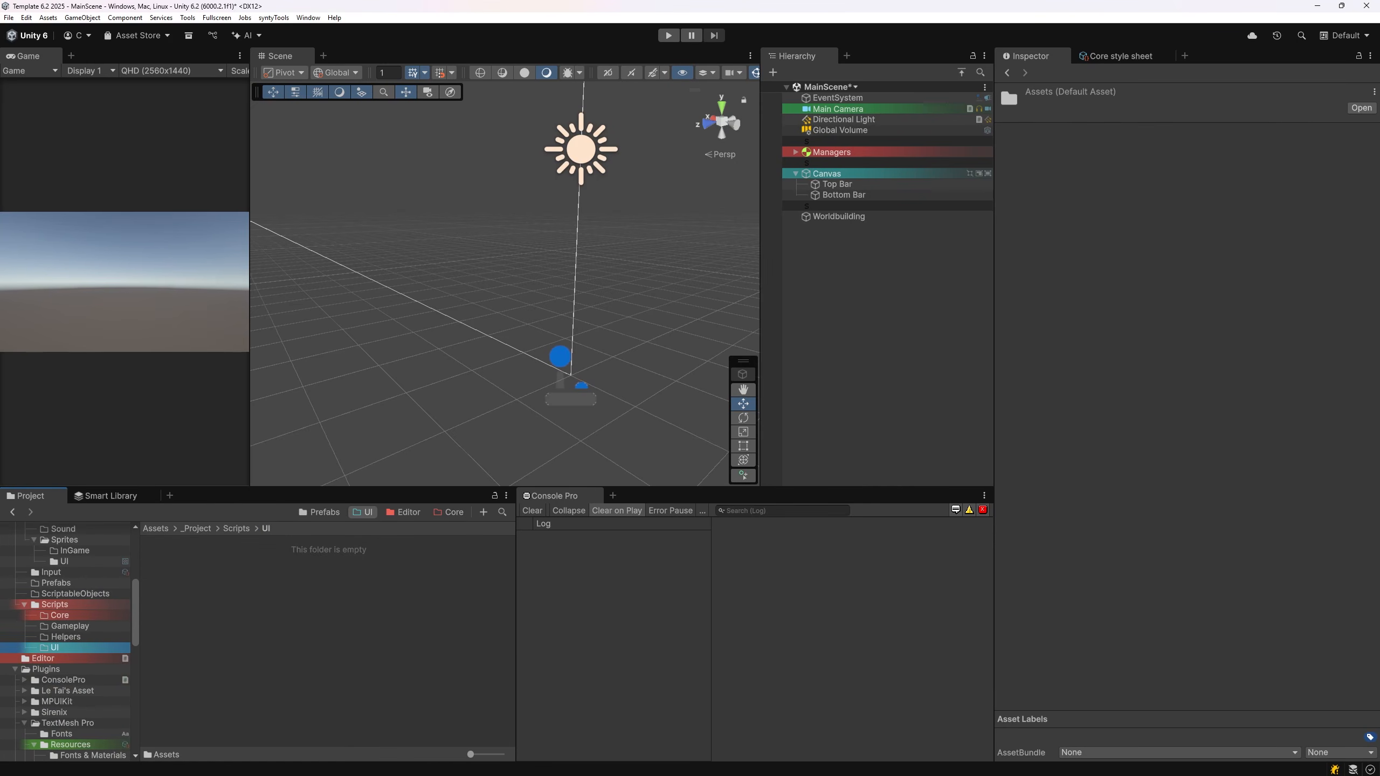
left_click_drag(715, 595, 290, 613)
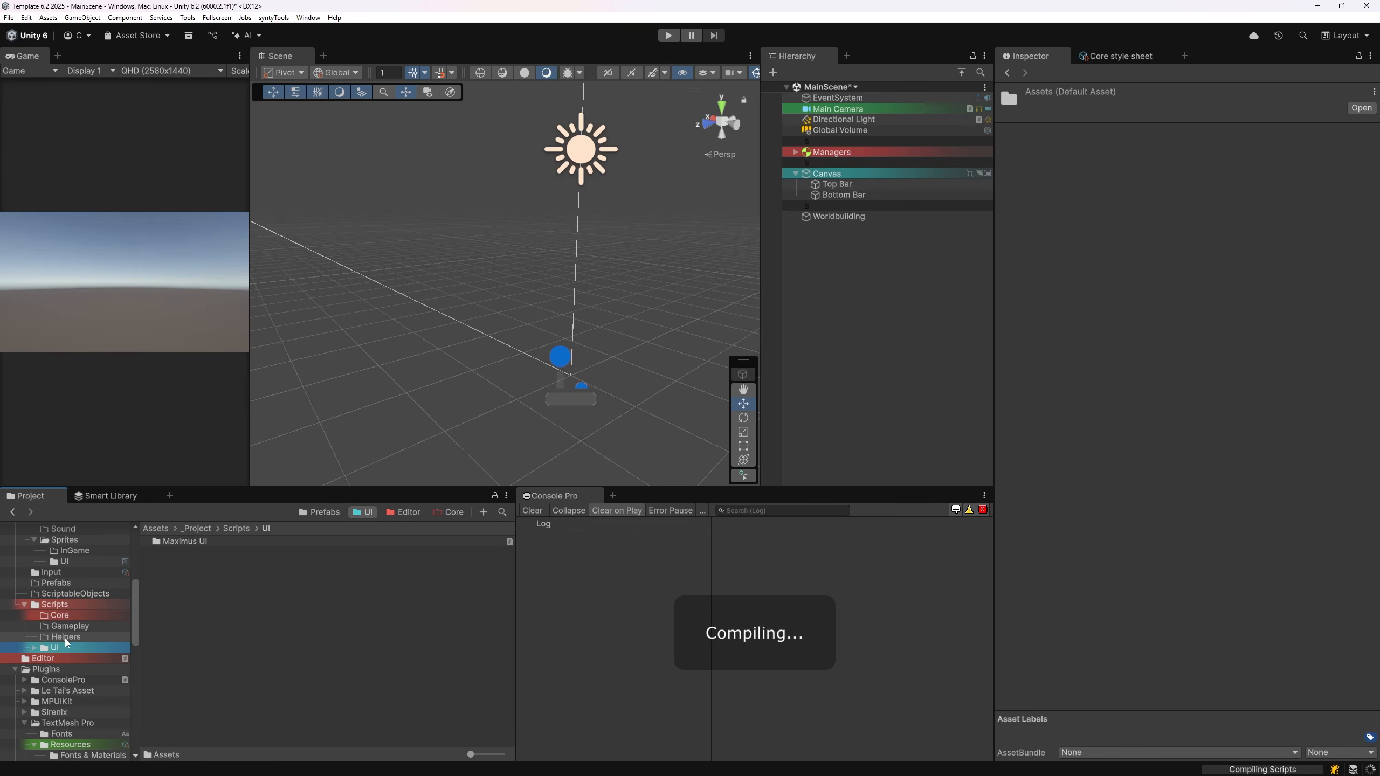
left_click(35, 648)
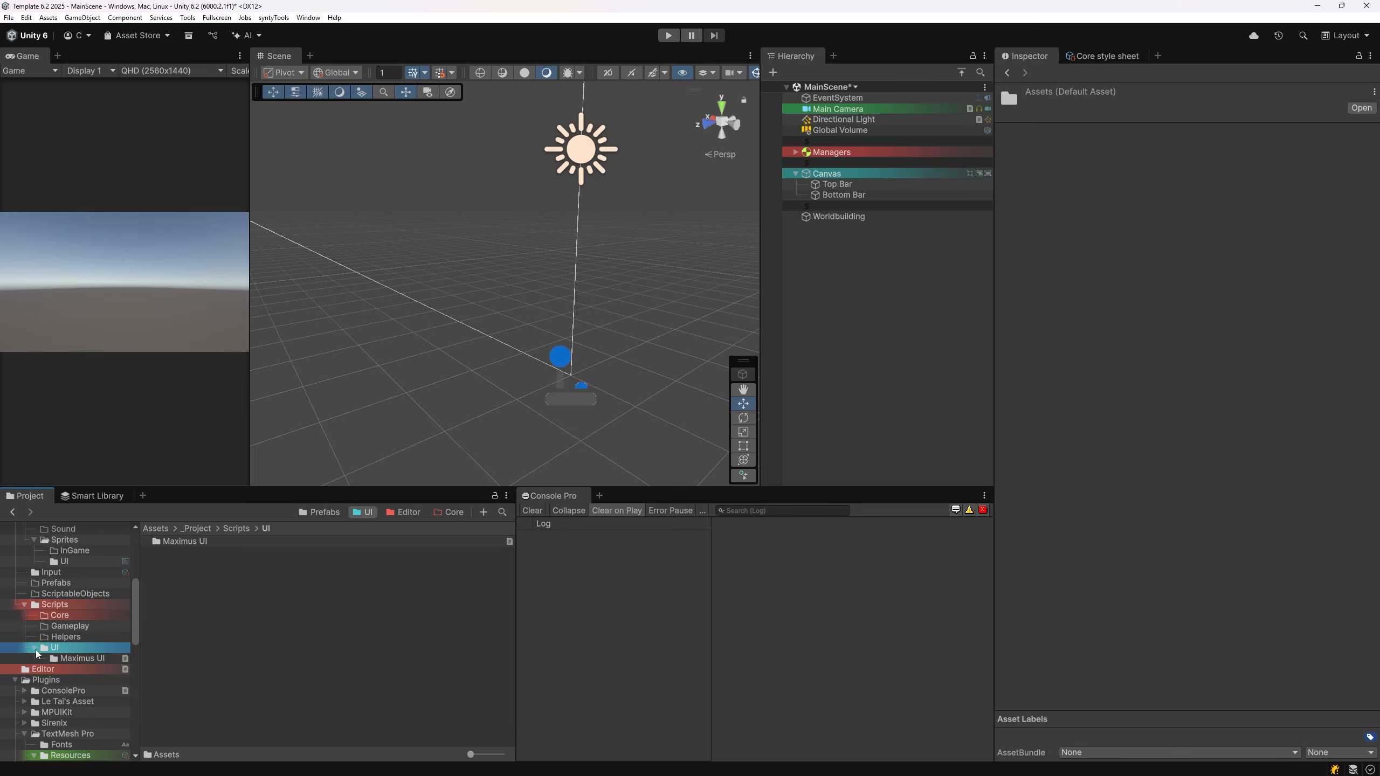
left_click(66, 638)
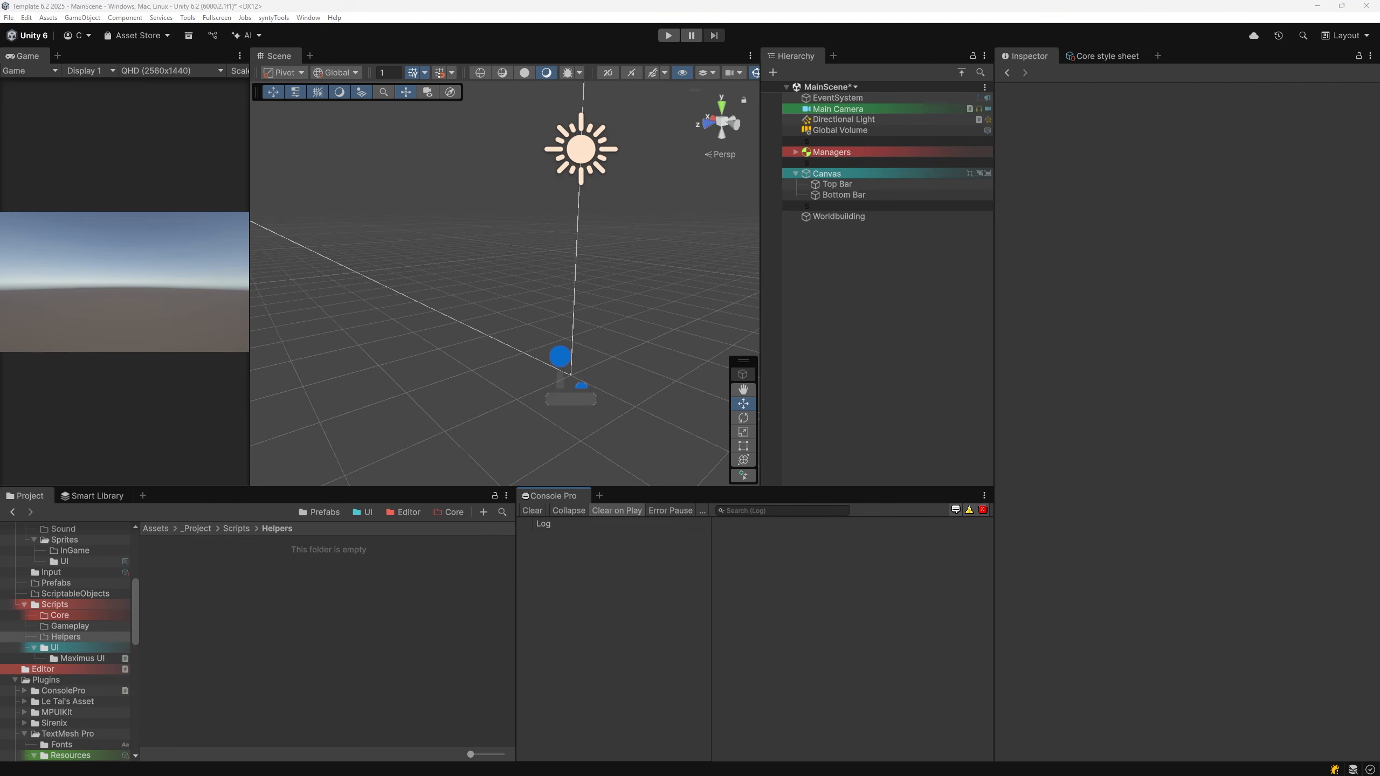
left_click_drag(619, 567, 357, 585)
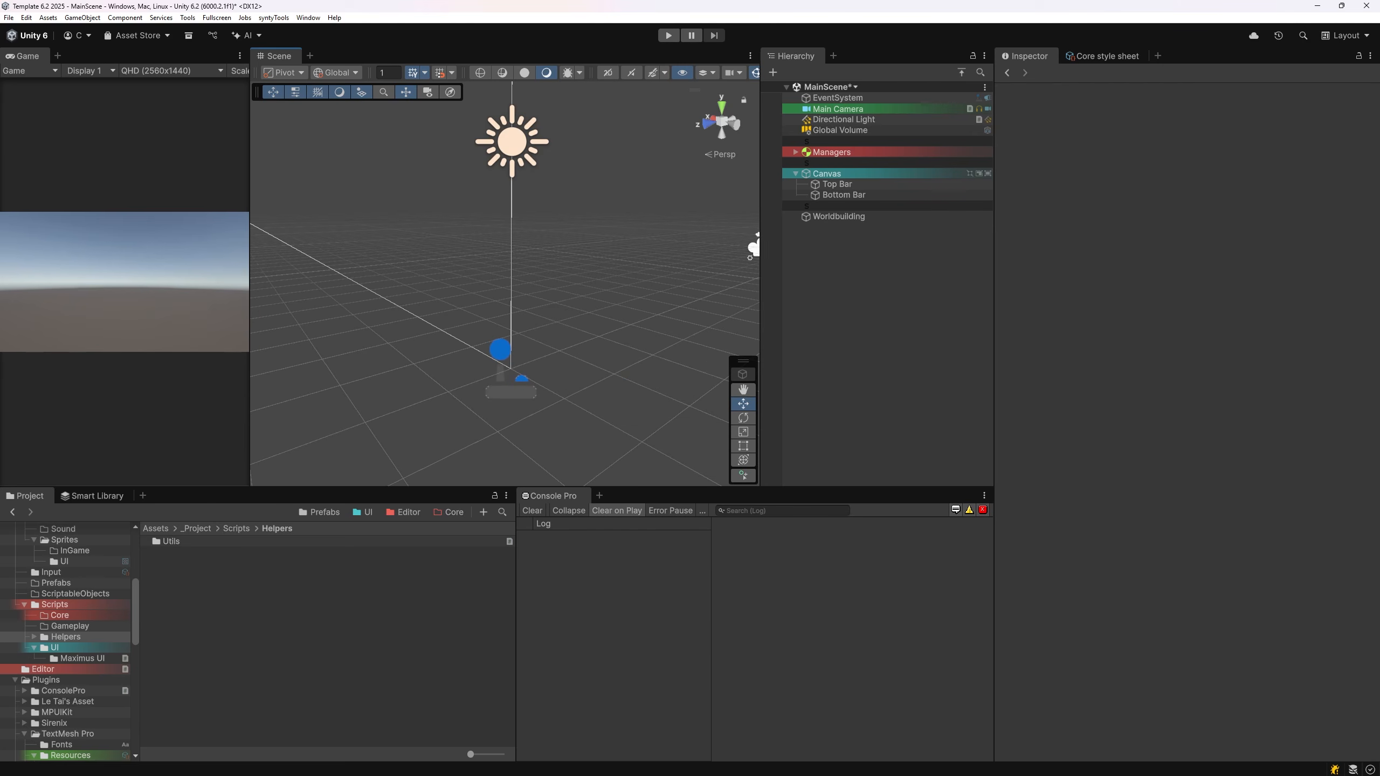
Step: Delete the KayKit Dungeon asset folder from Art/3D
scroll(48, 556, "up", 6)
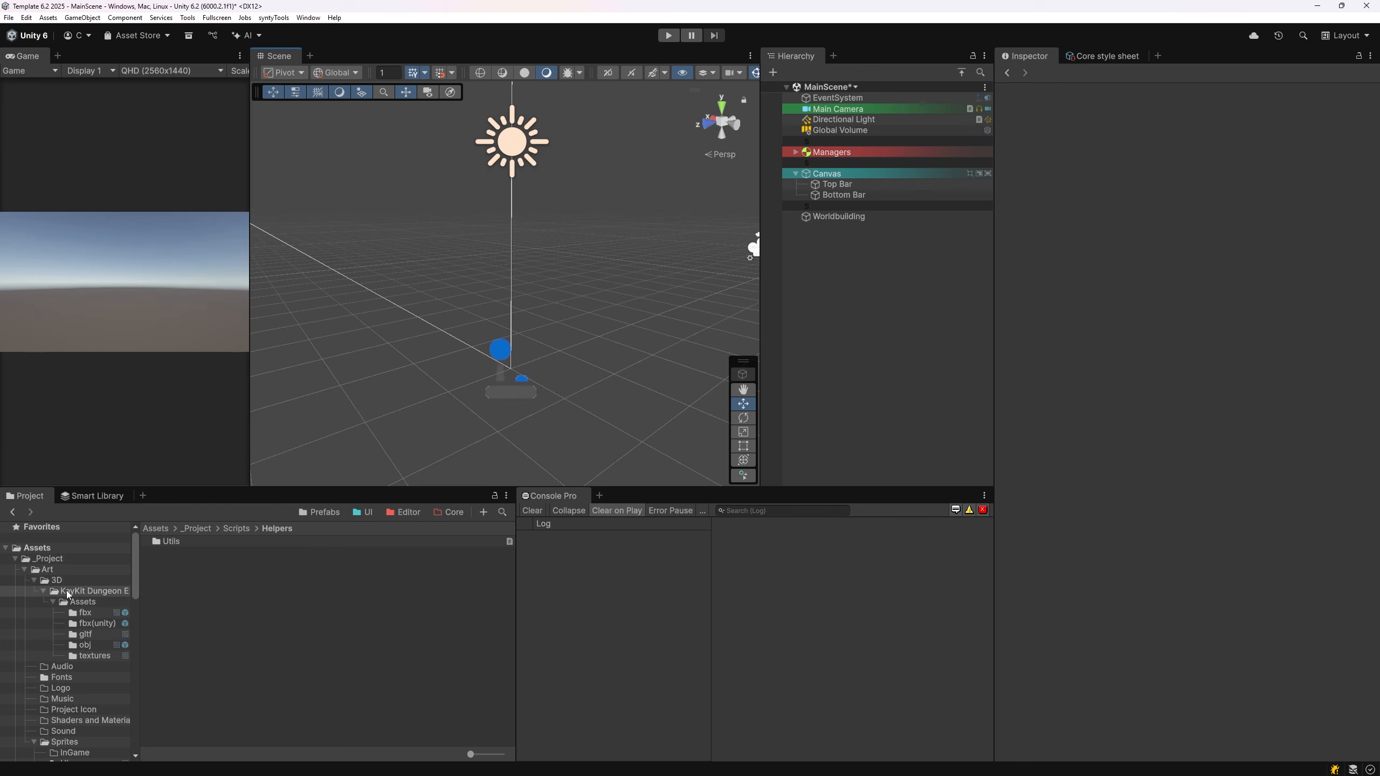
left_click(69, 592)
key("Delete")
left_click(709, 411)
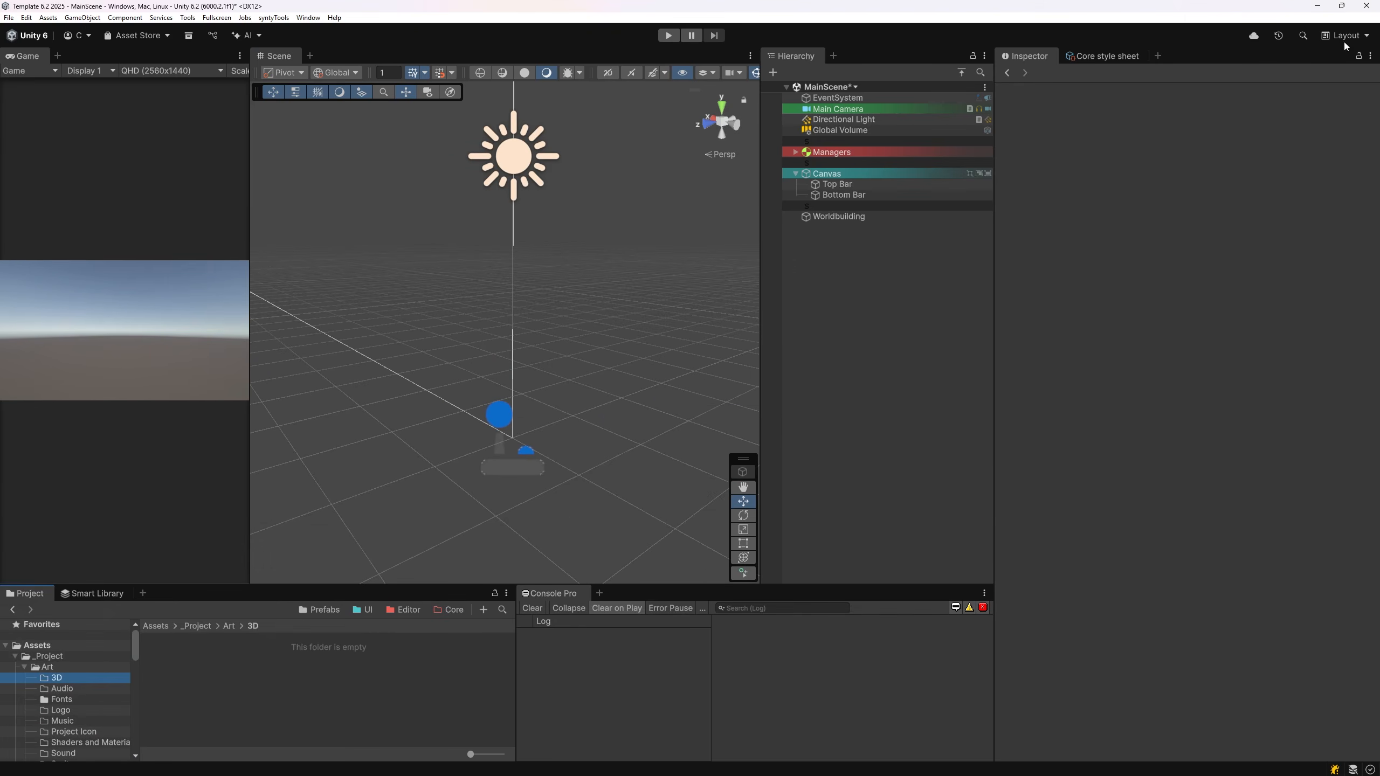
Step: Save the current editor layout under the name Default, and save the scene
left_click(1345, 36)
left_click(1317, 100)
type("Default")
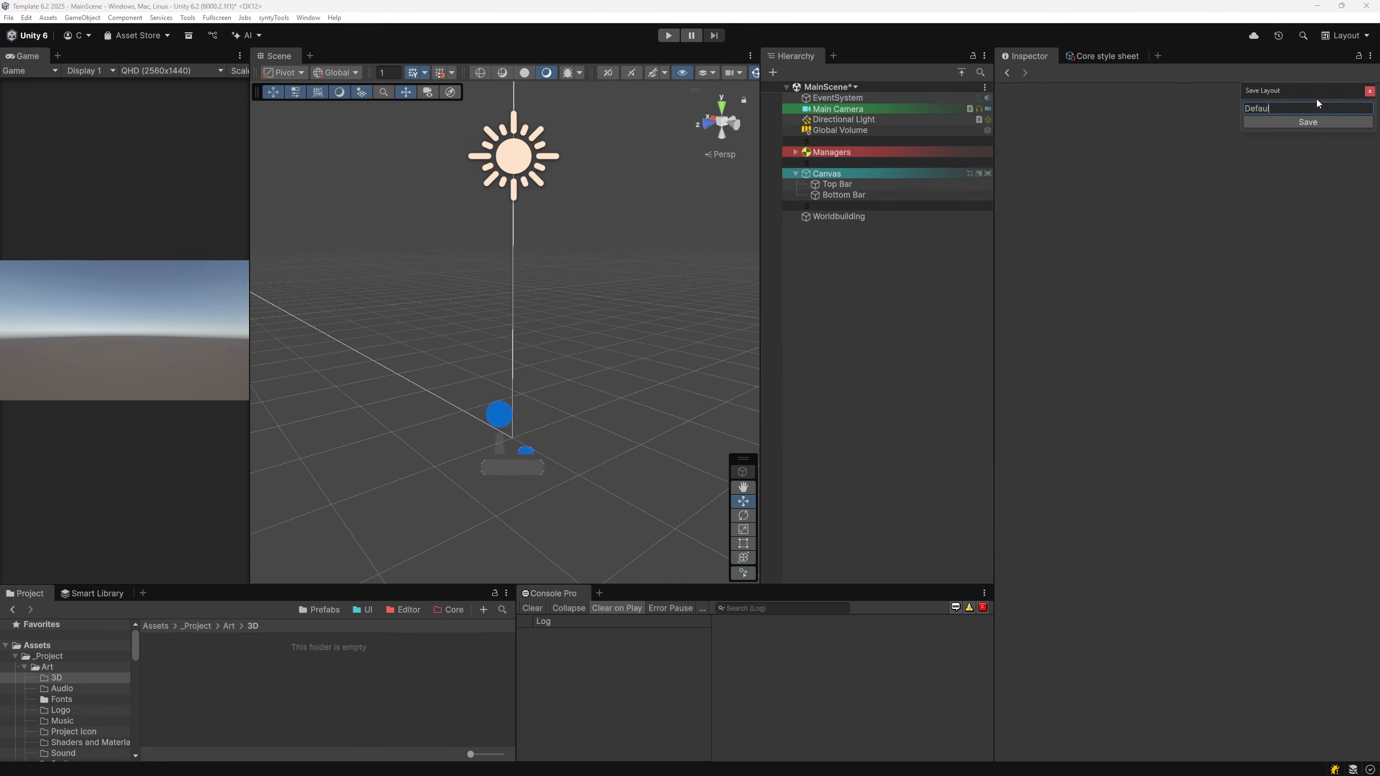
key("Return")
key("Return")
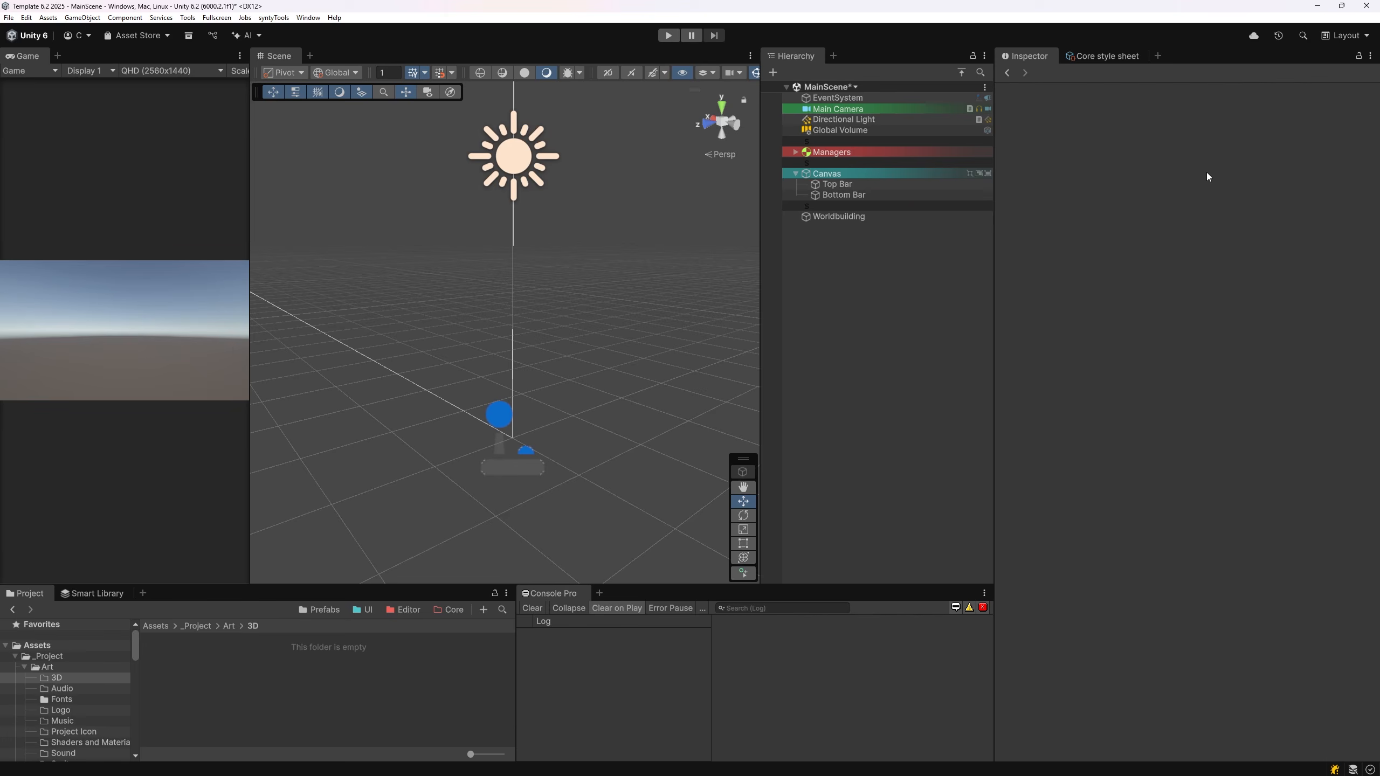
key("ctrl+s")
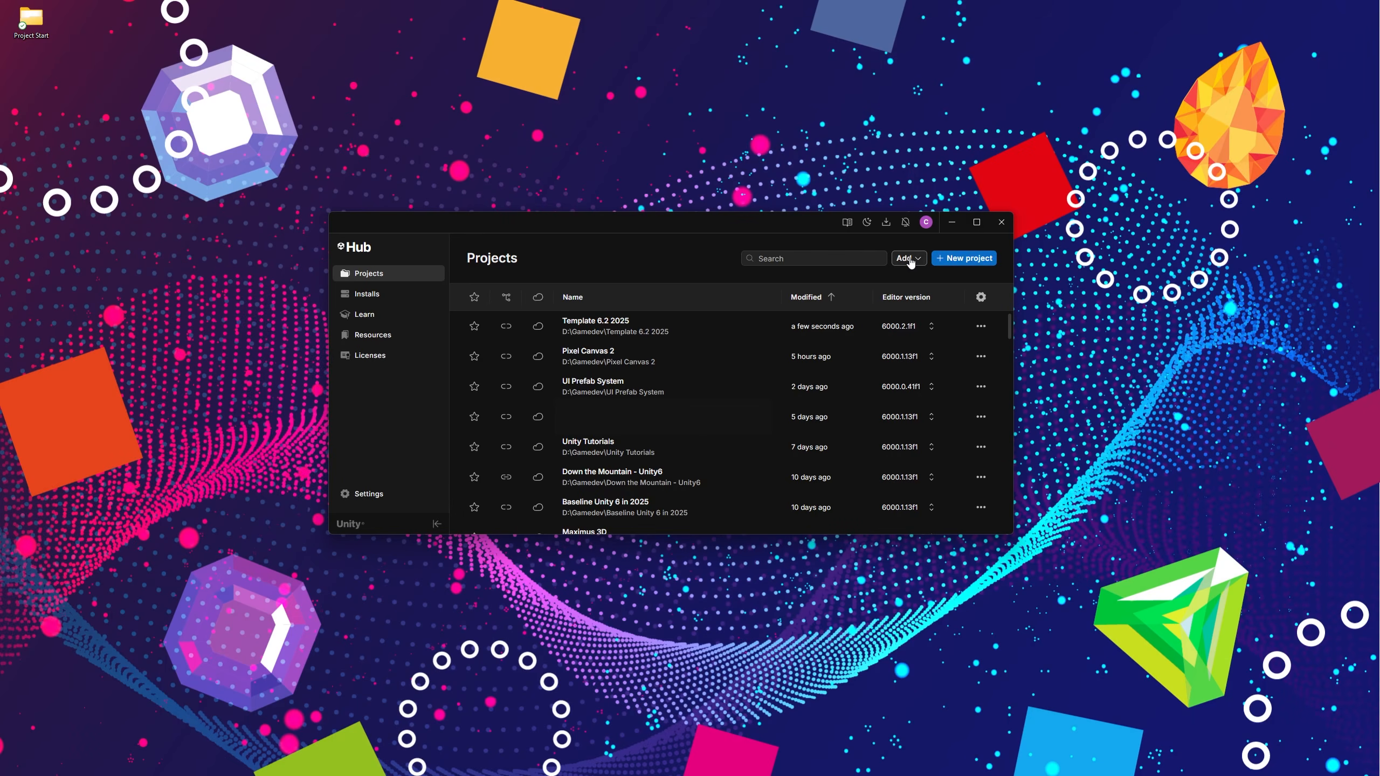
Step: In Unity Hub, start adding a project from disk and duplicate the Template 6.2 2025 folder in Gamedev
left_click(911, 263)
left_click(960, 282)
left_click(554, 299)
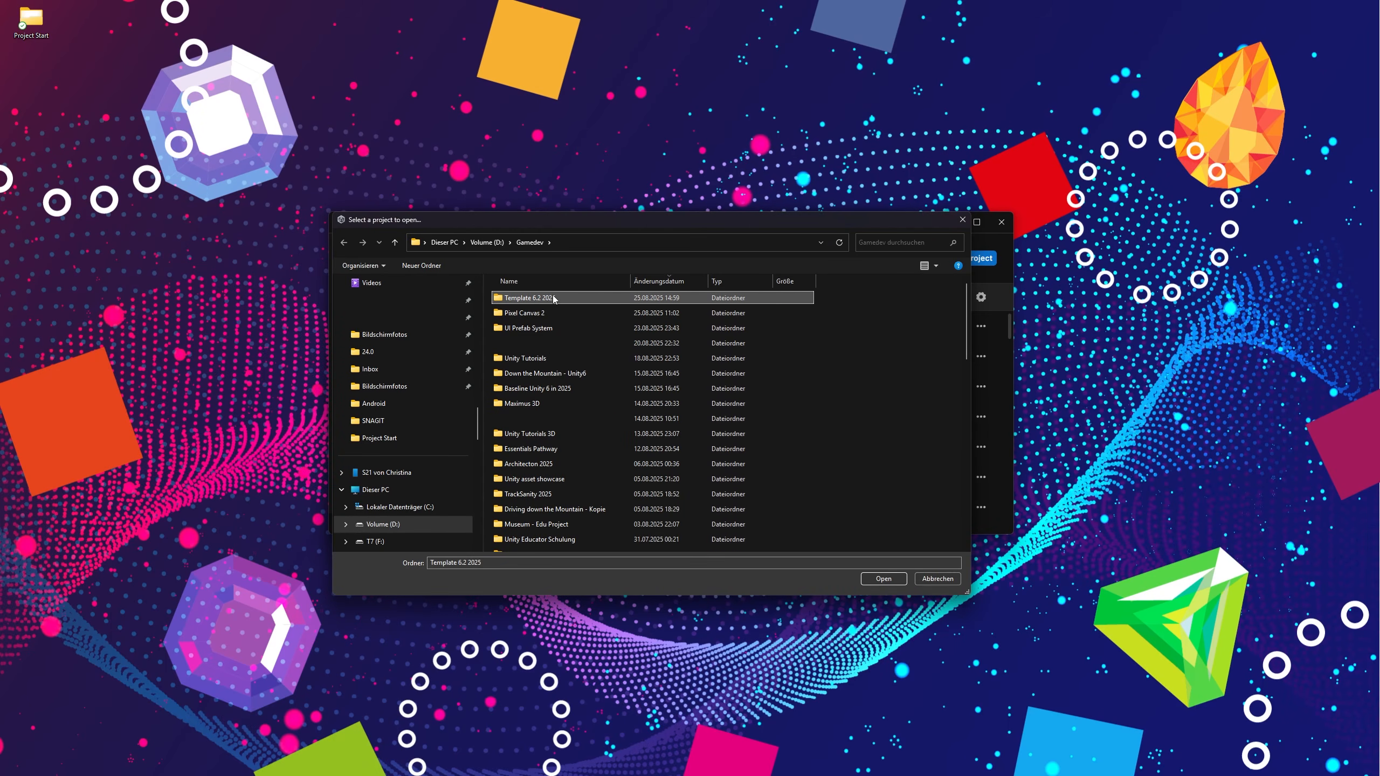
key("ctrl+c")
key("ctrl+v")
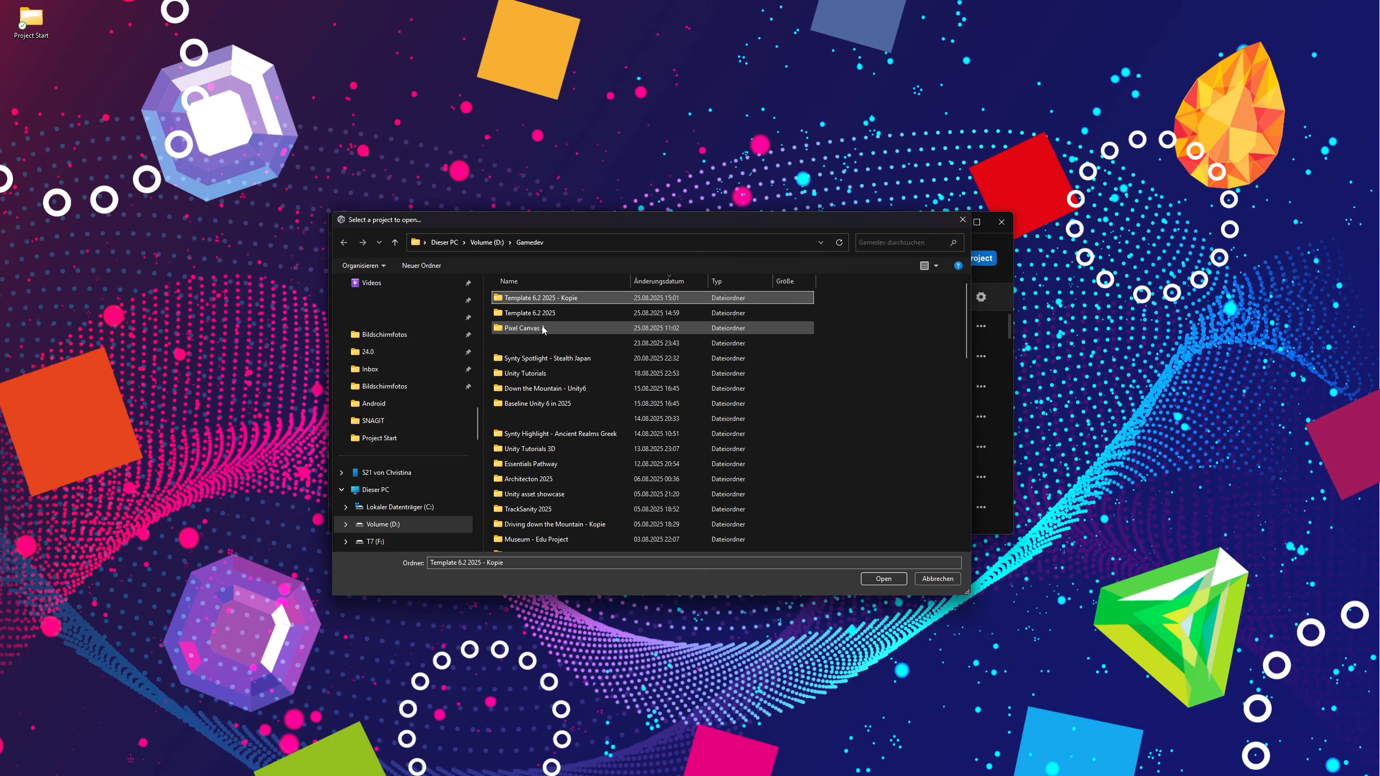
Step: Rename the copied template folder to Project A, and add and open it as a project
left_click(544, 300)
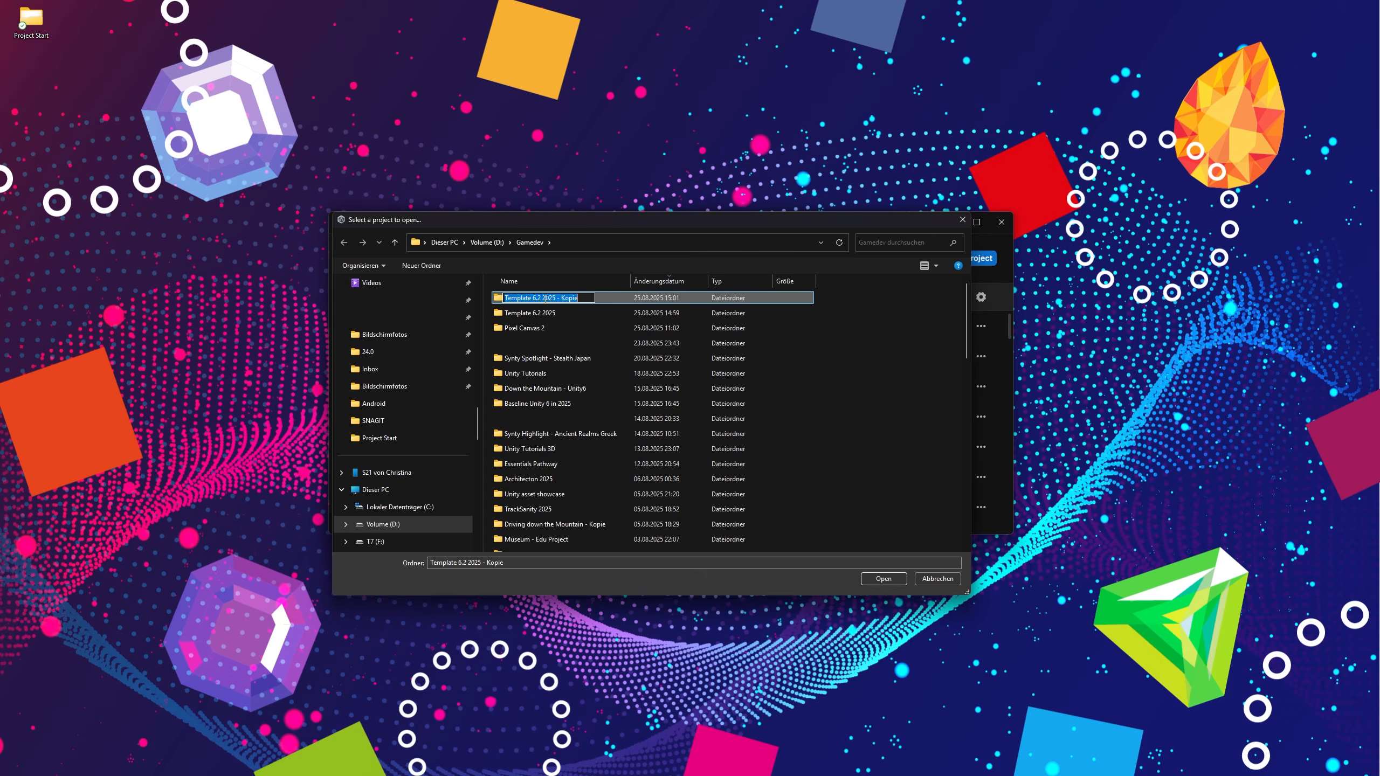
type("Project A")
key("Return")
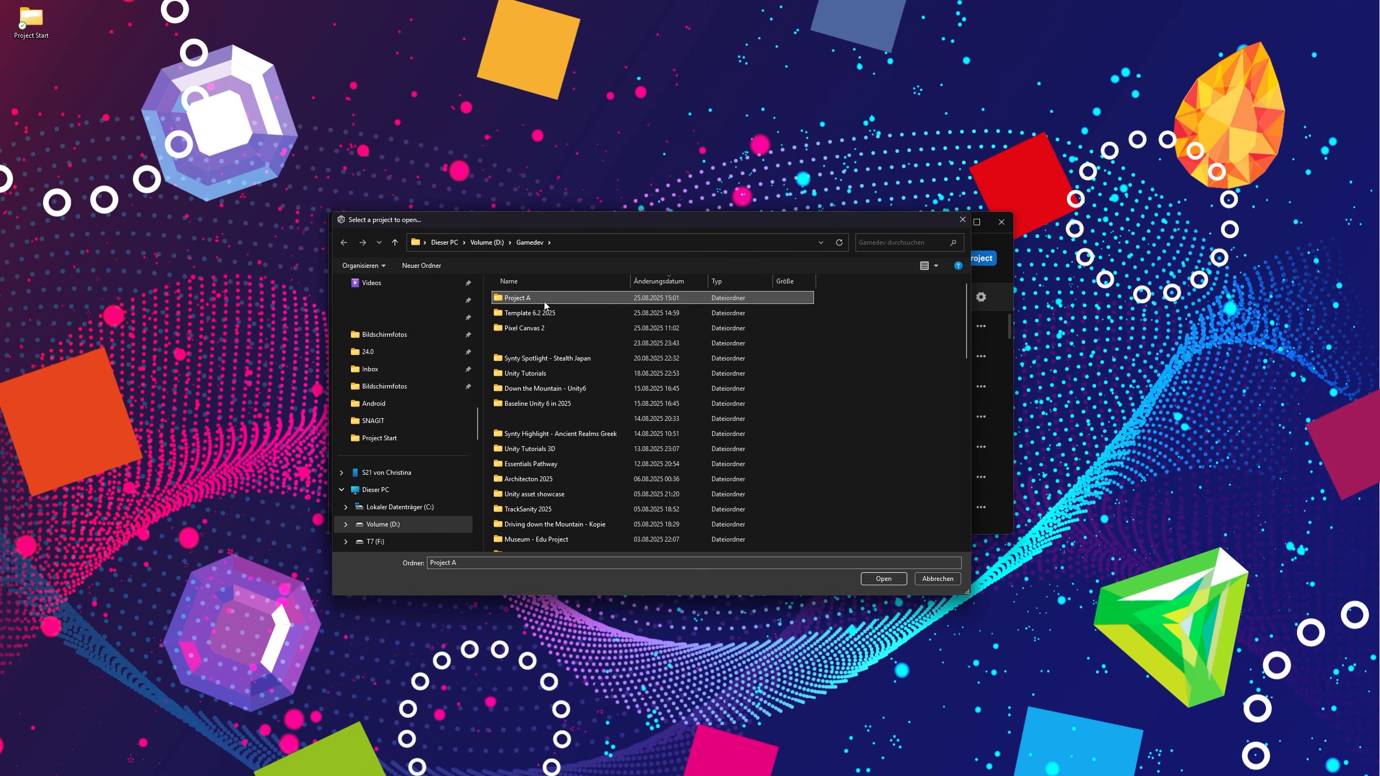
left_click(873, 578)
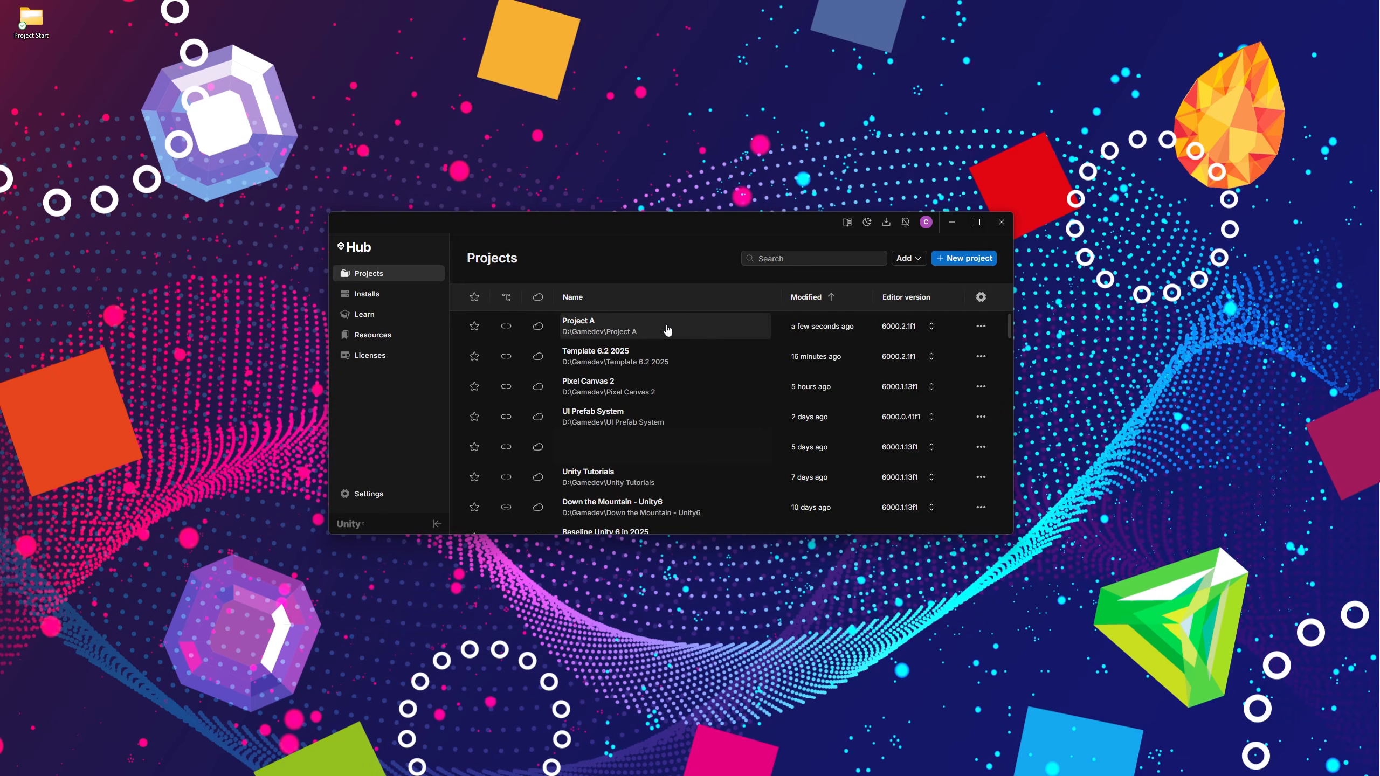
left_click(668, 326)
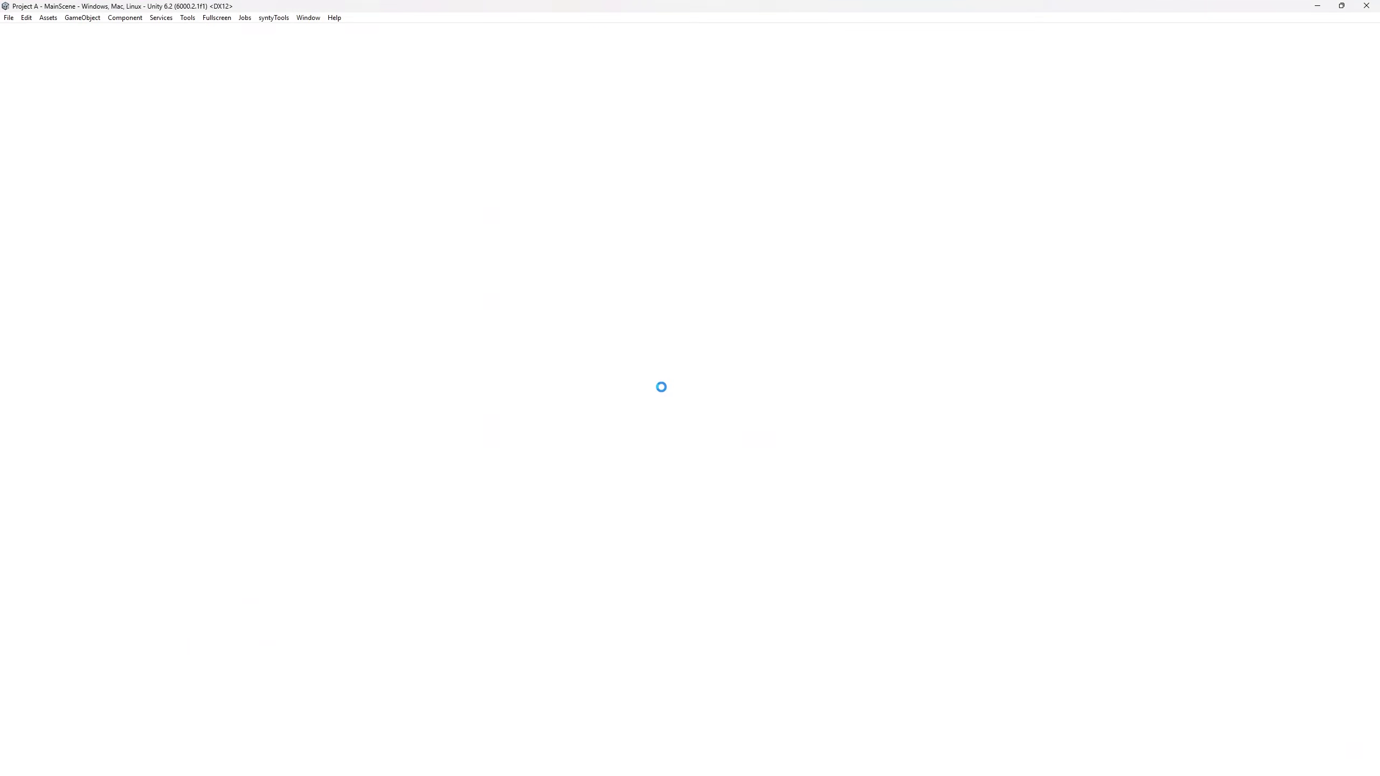